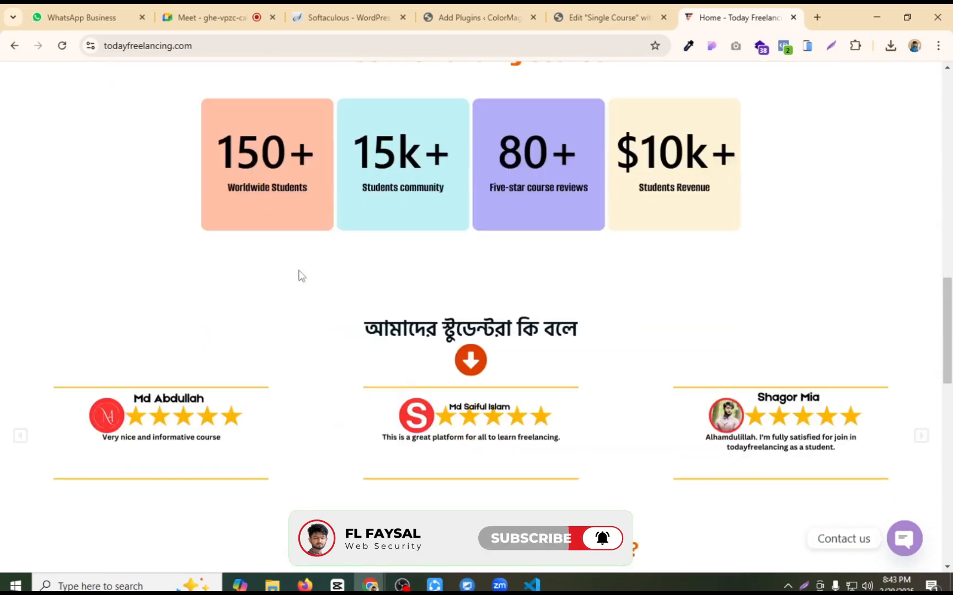
Step: Install and activate the Prime Slider – Addons For Elementor plugin from the WordPress plugin search results
{"action": "scroll", "coordinate": [298, 272], "scroll_direction": "up", "scroll_amount": 2}
{"action": "scroll", "coordinate": [298, 274], "scroll_direction": "up", "scroll_amount": 20}
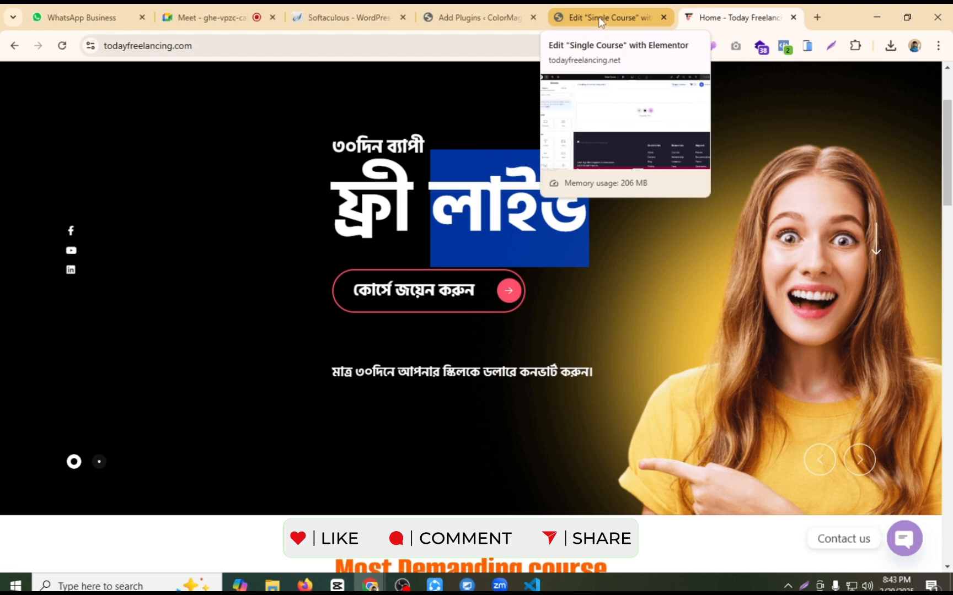
{"action": "left_click", "coordinate": [519, 18]}
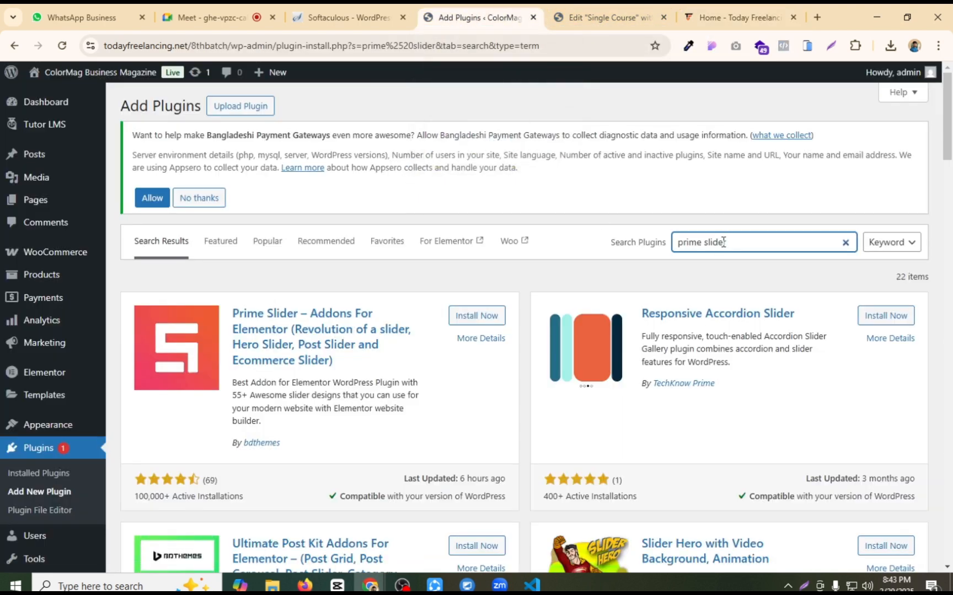
{"action": "left_click_drag", "start_coordinate": [726, 242], "coordinate": [605, 259]}
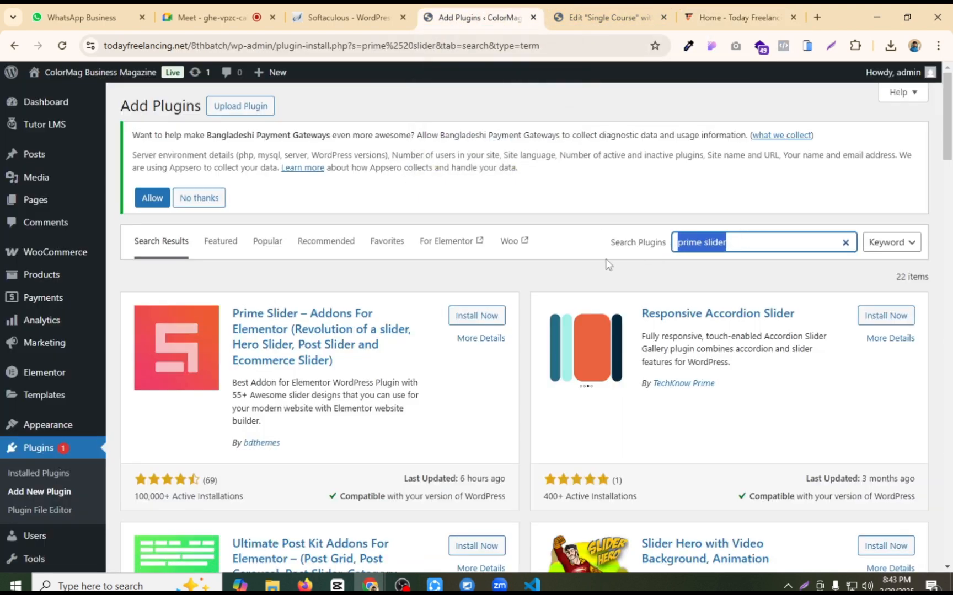
{"action": "left_click", "coordinate": [484, 318]}
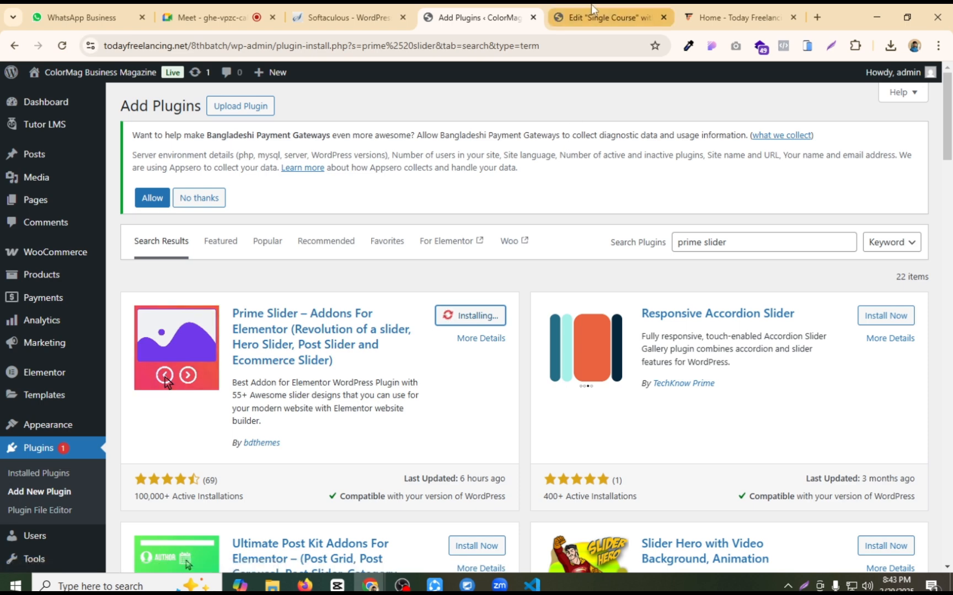
{"action": "left_click", "coordinate": [606, 17]}
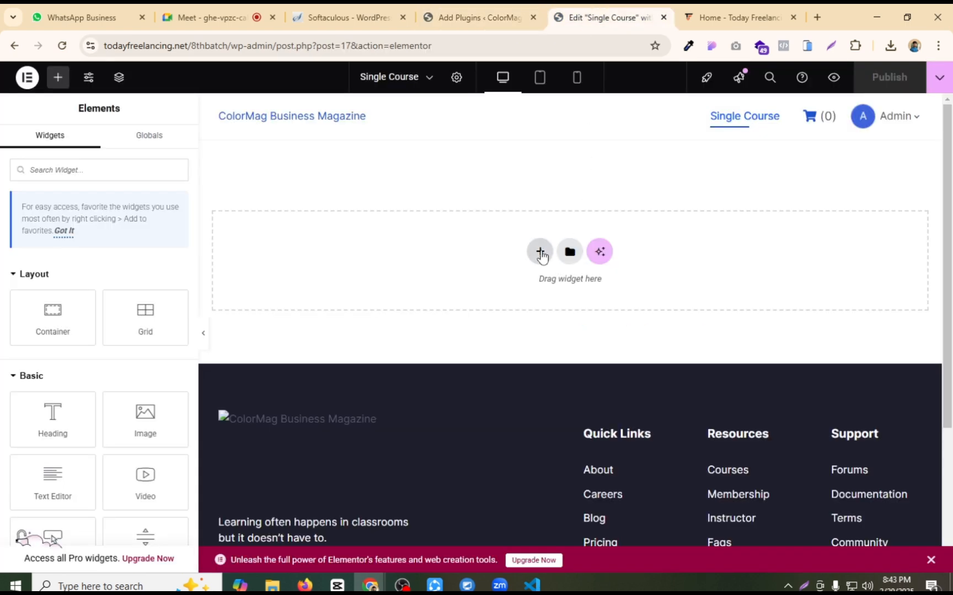
{"action": "left_click", "coordinate": [697, 10]}
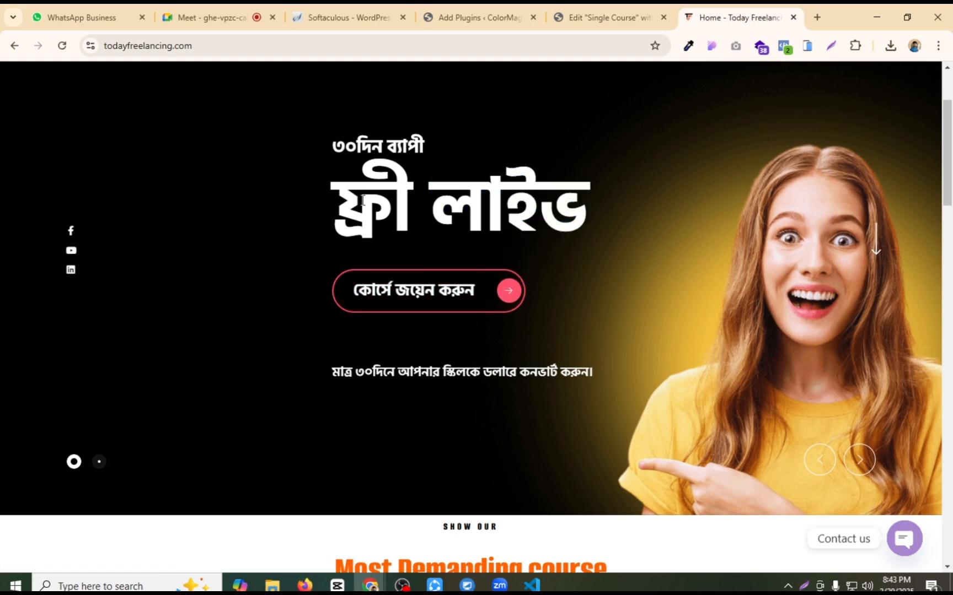
{"action": "left_click", "coordinate": [588, 4]}
{"action": "left_click", "coordinate": [488, 6]}
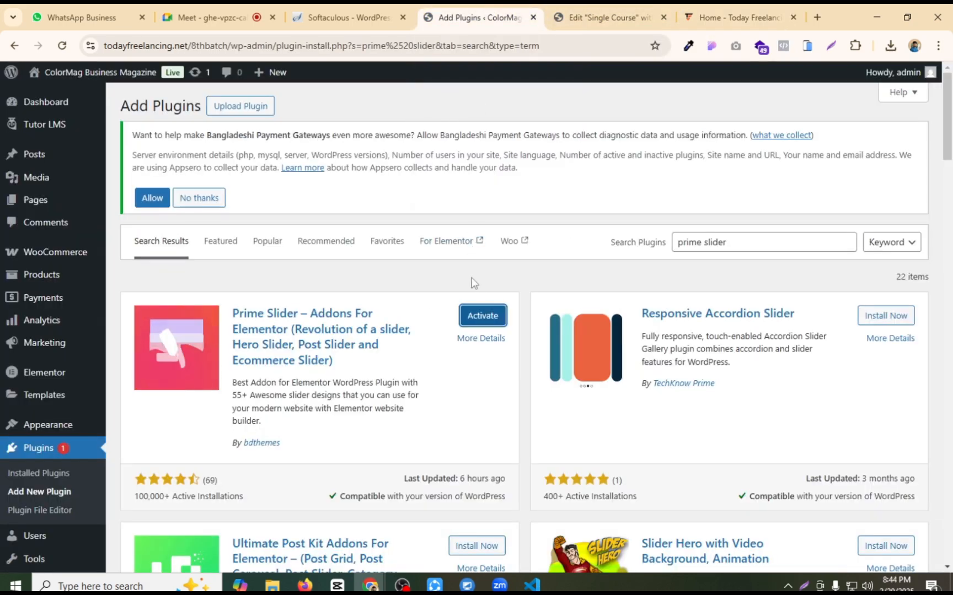
{"action": "left_click", "coordinate": [482, 317]}
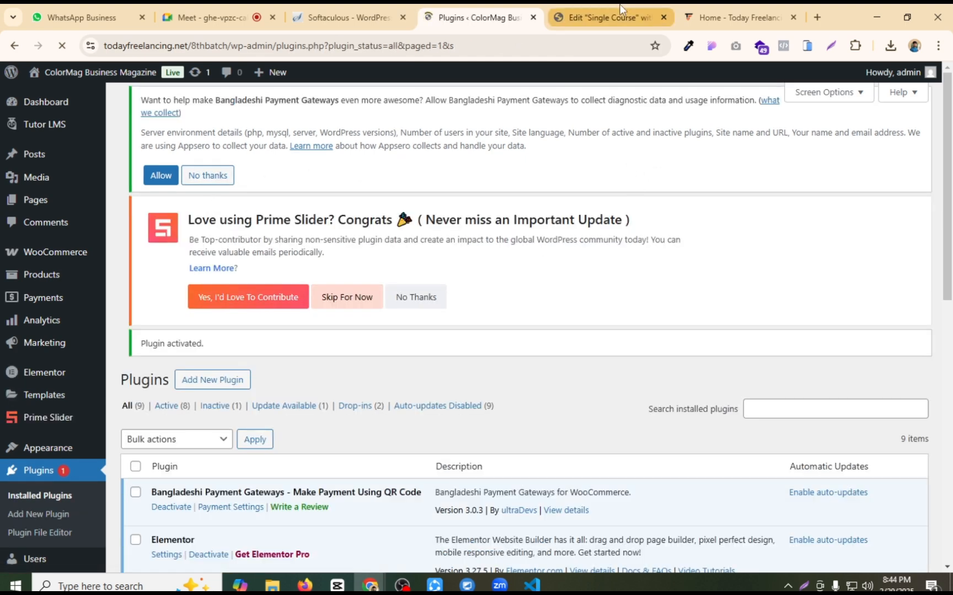
Step: Search the Elementor widgets of the Single Course page for "sli" and "imag" and clear the search
{"action": "left_click", "coordinate": [584, 17]}
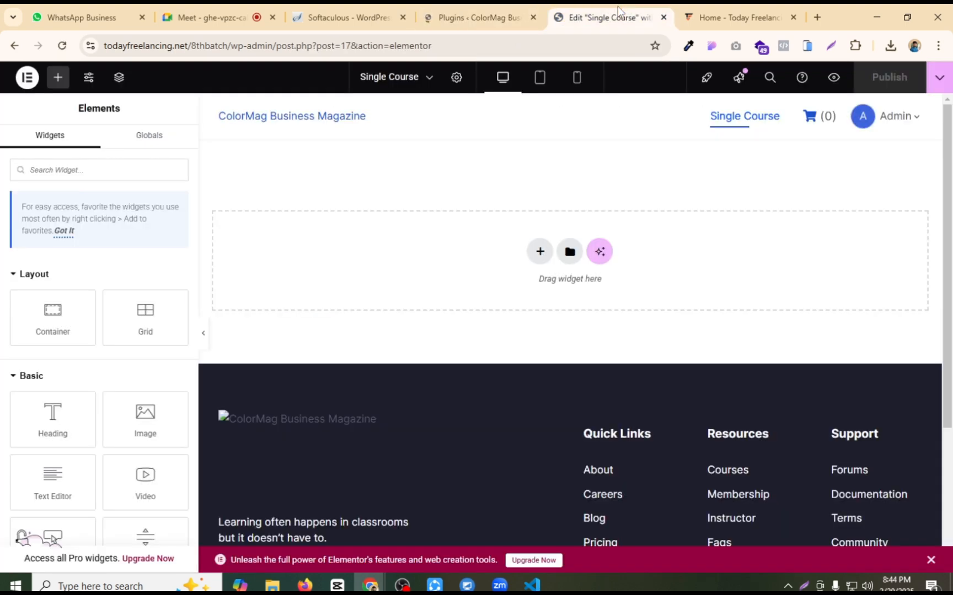
{"action": "left_click", "coordinate": [48, 175]}
{"action": "type", "text": "sli"}
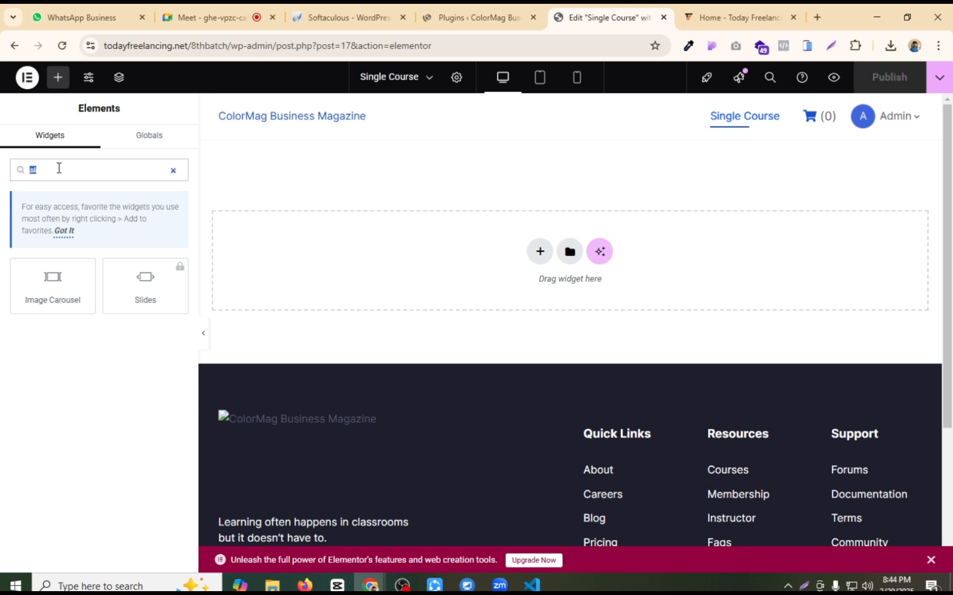
{"action": "type", "text": "imag"}
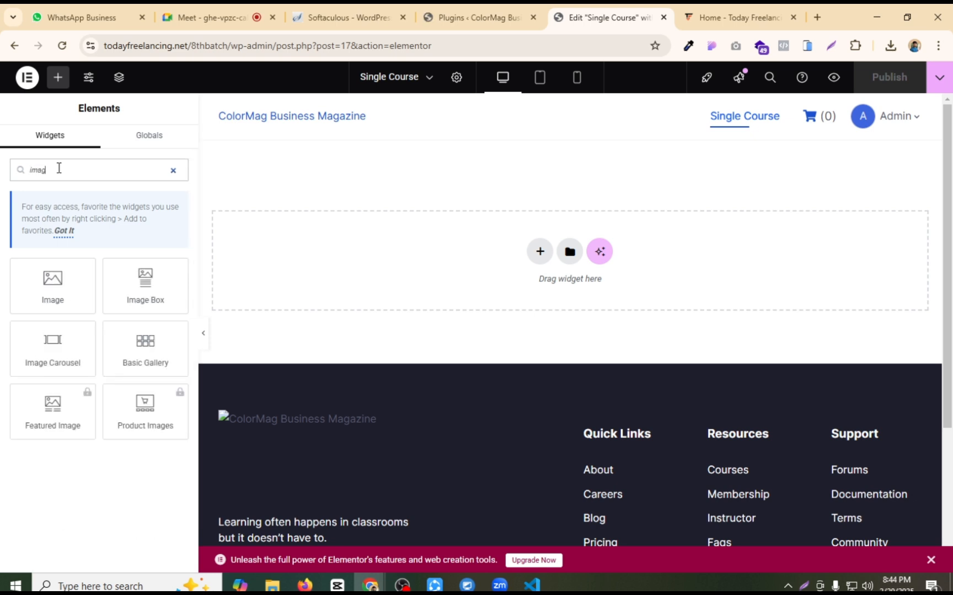
{"action": "key", "text": "BackSpace"}
{"action": "key", "text": "BackSpace"}
{"action": "key", "text": "BackSpace"}
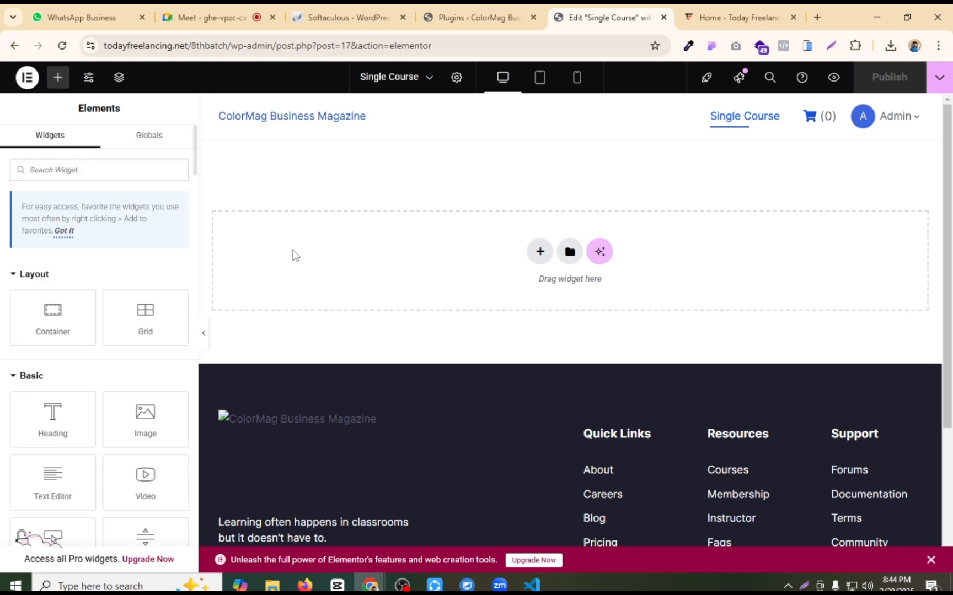
Step: Dismiss the Prime Slider and plugin activation notices on the WordPress plugins page and update Elementor
{"action": "left_click", "coordinate": [465, 13]}
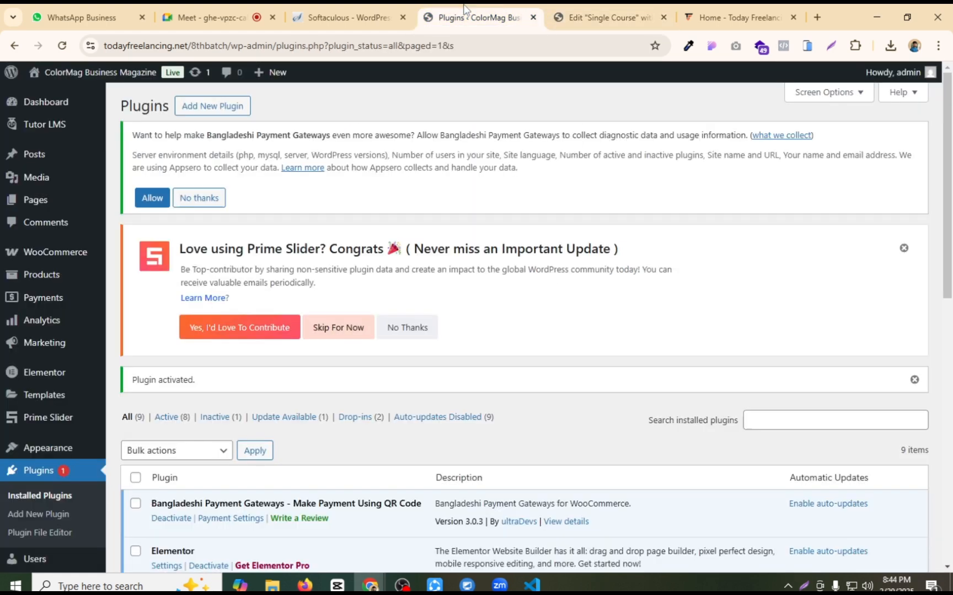
{"action": "left_click", "coordinate": [904, 249]}
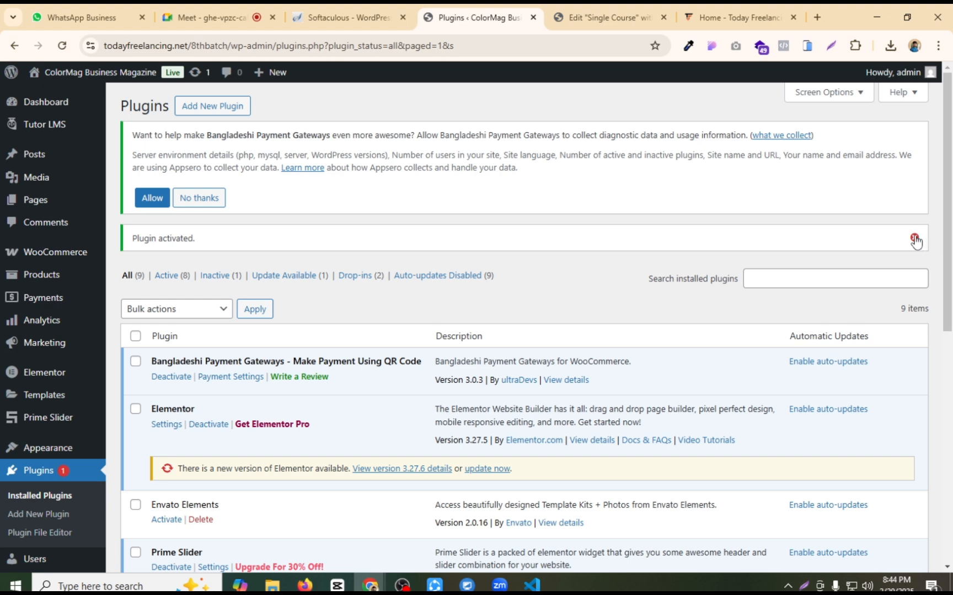
{"action": "left_click", "coordinate": [914, 239]}
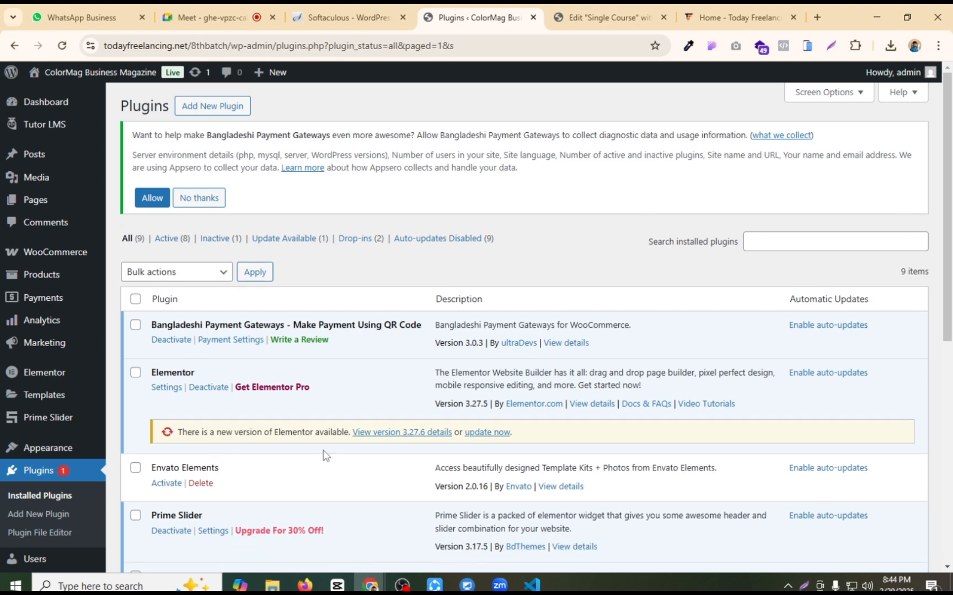
{"action": "left_click", "coordinate": [485, 432]}
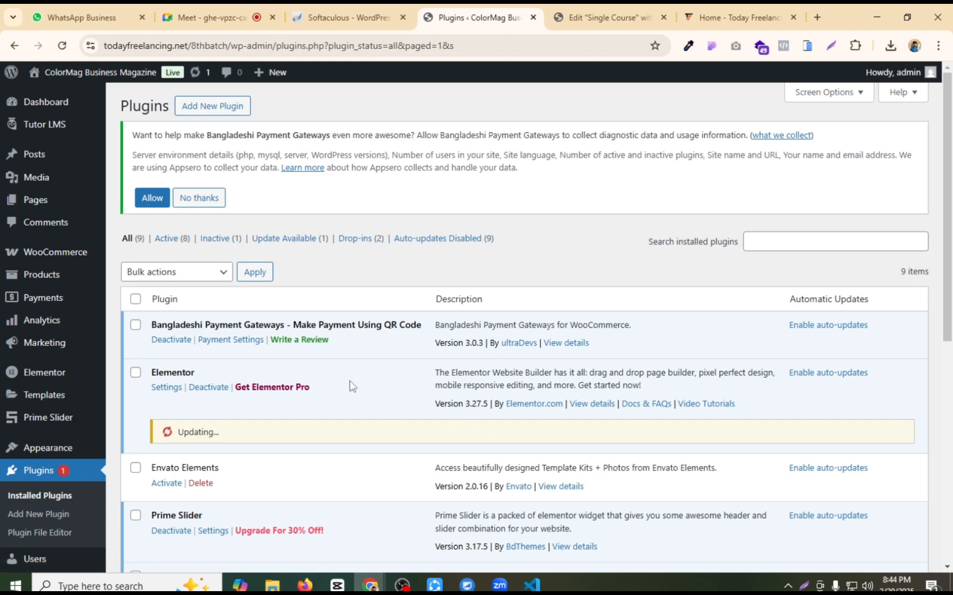
{"action": "scroll", "coordinate": [350, 385], "scroll_direction": "down", "scroll_amount": 5}
{"action": "scroll", "coordinate": [351, 385], "scroll_direction": "up", "scroll_amount": 5}
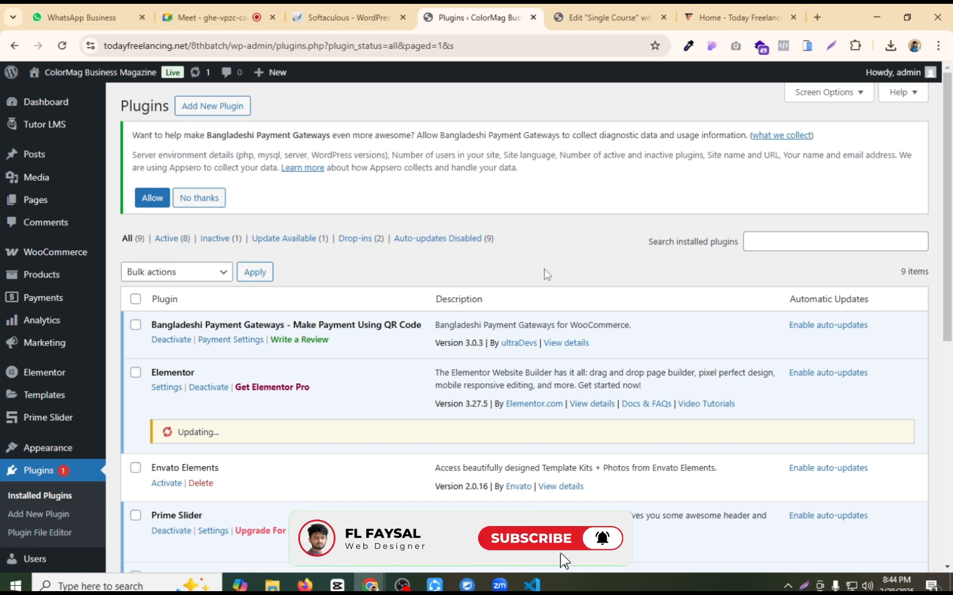
Step: Reload the Single Course page in the Elementor editor and review the sections of the Today Freelancing homepage meanwhile
{"action": "left_click", "coordinate": [606, 17]}
{"action": "left_click", "coordinate": [63, 46]}
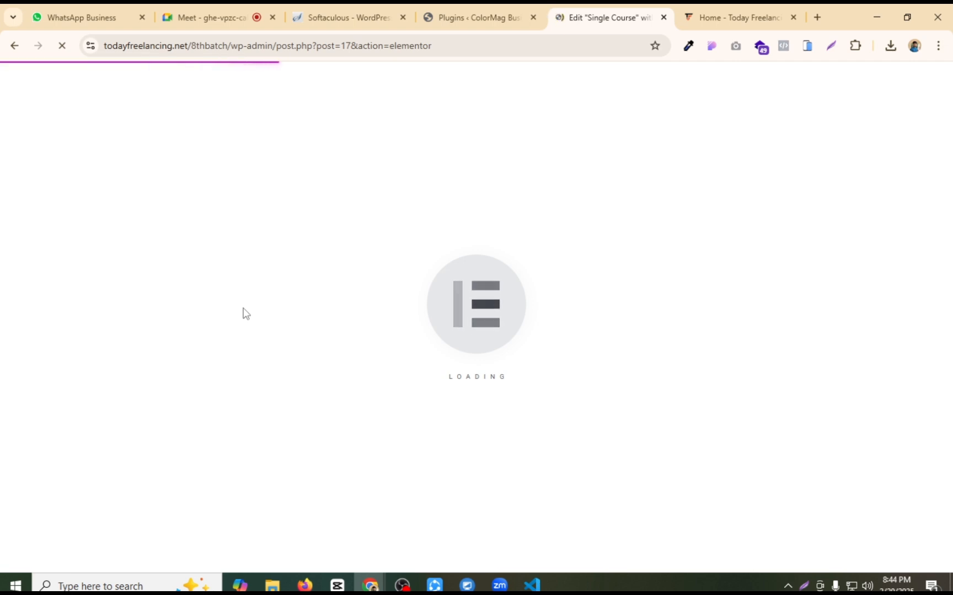
{"action": "left_click", "coordinate": [703, 6]}
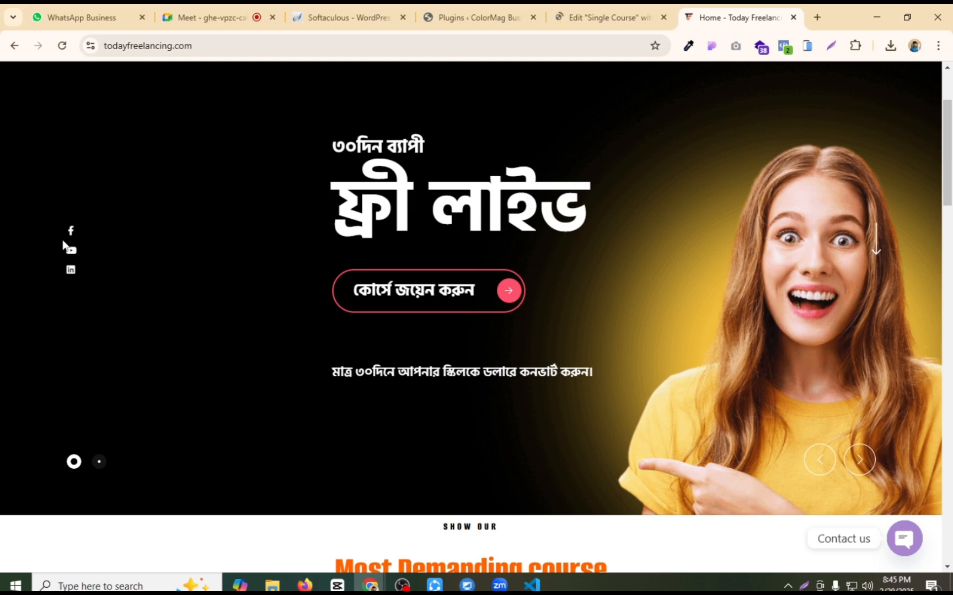
{"action": "scroll", "coordinate": [276, 223], "scroll_direction": "down", "scroll_amount": 12}
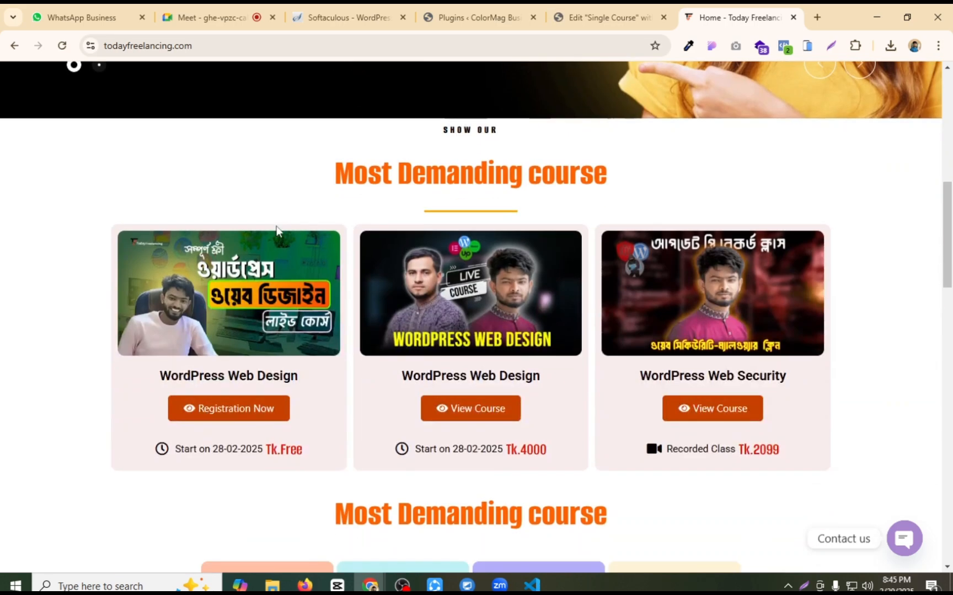
{"action": "scroll", "coordinate": [276, 227], "scroll_direction": "down", "scroll_amount": 2}
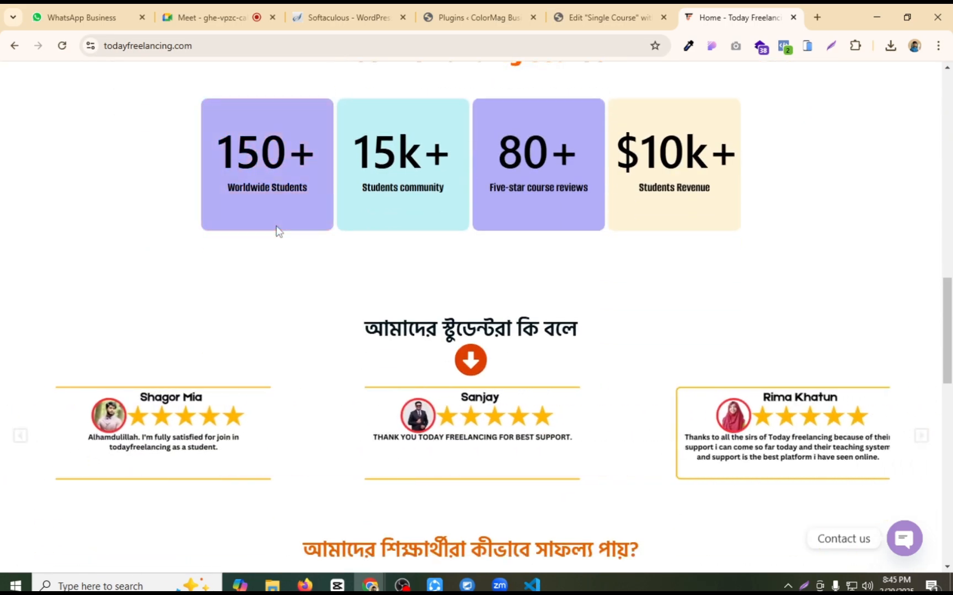
{"action": "scroll", "coordinate": [276, 229], "scroll_direction": "up", "scroll_amount": 6}
Step: Add a flexbox container with the single-column downward structure to the Single Course page and open its settings
{"action": "left_click", "coordinate": [585, 25]}
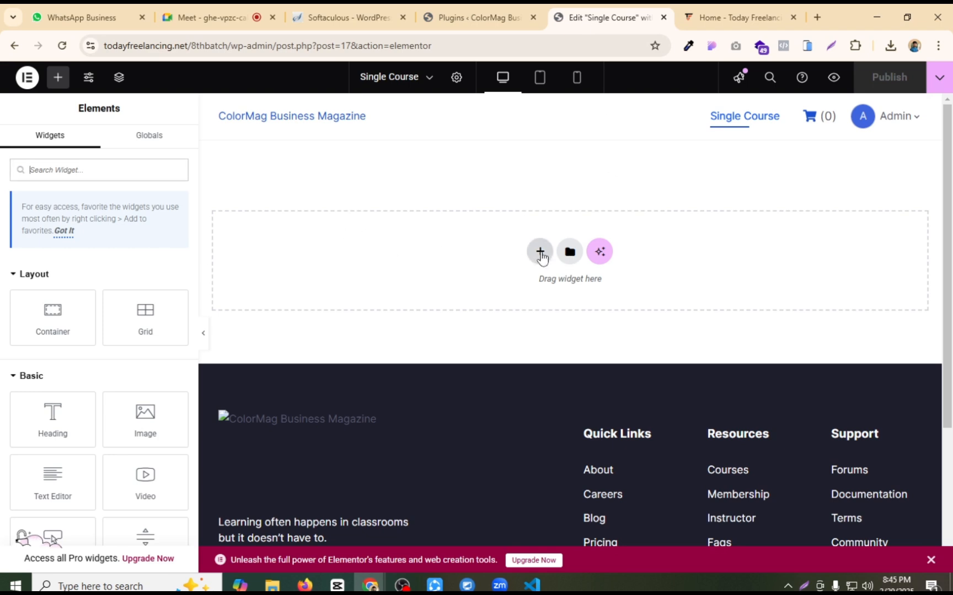
{"action": "left_click", "coordinate": [540, 252]}
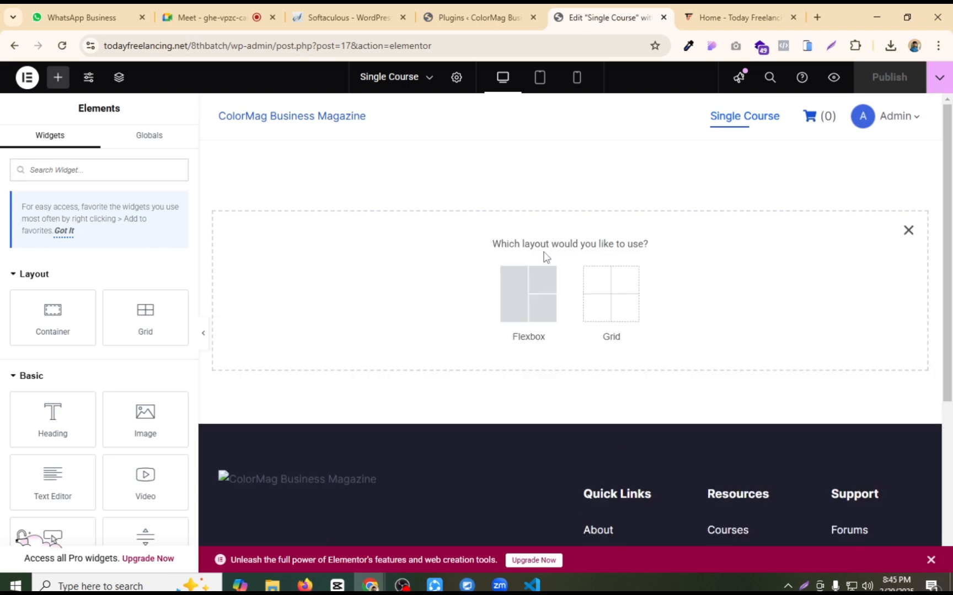
{"action": "left_click", "coordinate": [506, 321]}
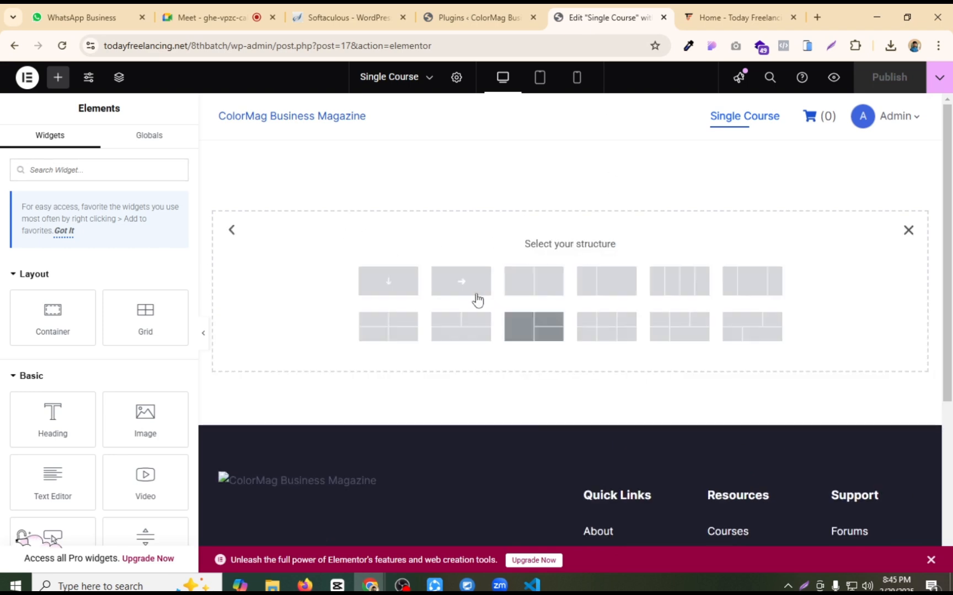
{"action": "left_click", "coordinate": [388, 281]}
{"action": "left_click", "coordinate": [569, 186]}
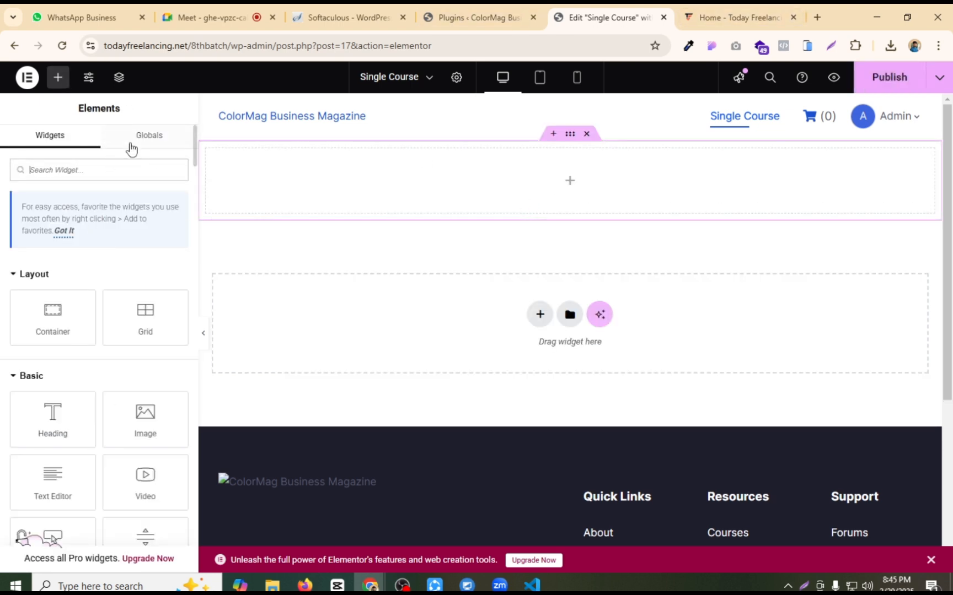
{"action": "left_click_drag", "start_coordinate": [569, 133], "coordinate": [189, 209]}
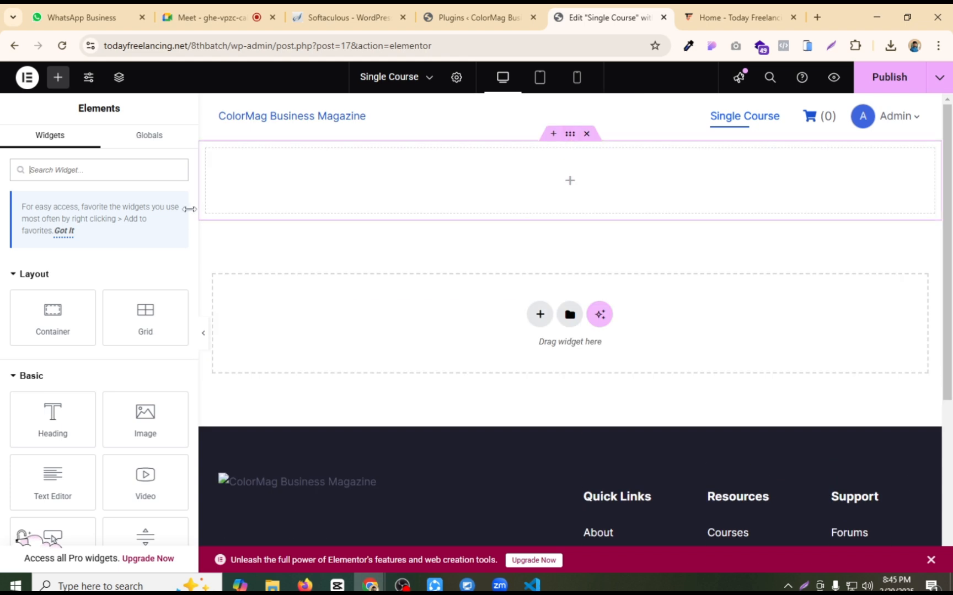
{"action": "left_click", "coordinate": [572, 138]}
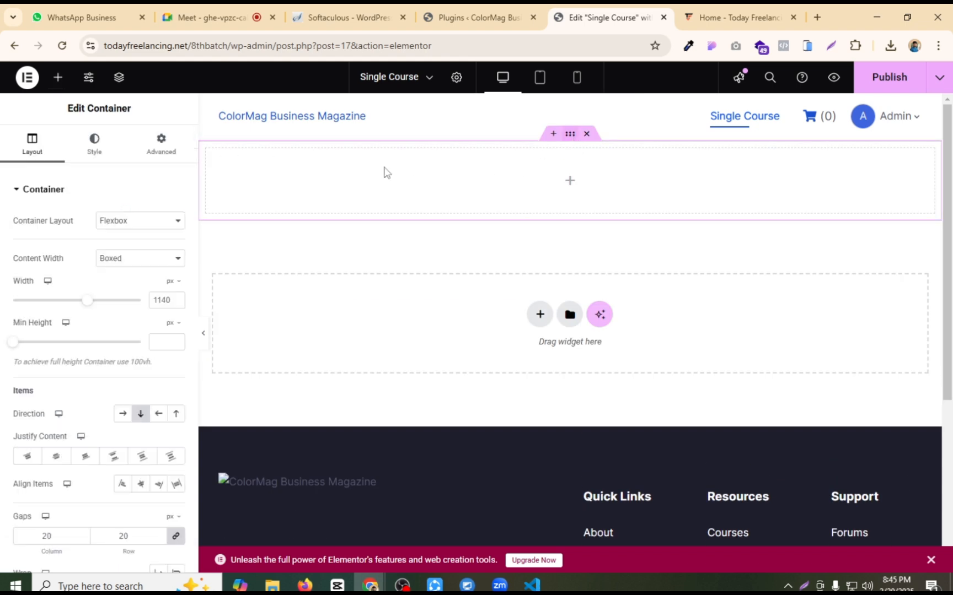
Step: Search the widgets for "sli" and insert the Prime Slider General widget into the empty container
{"action": "left_click", "coordinate": [569, 182]}
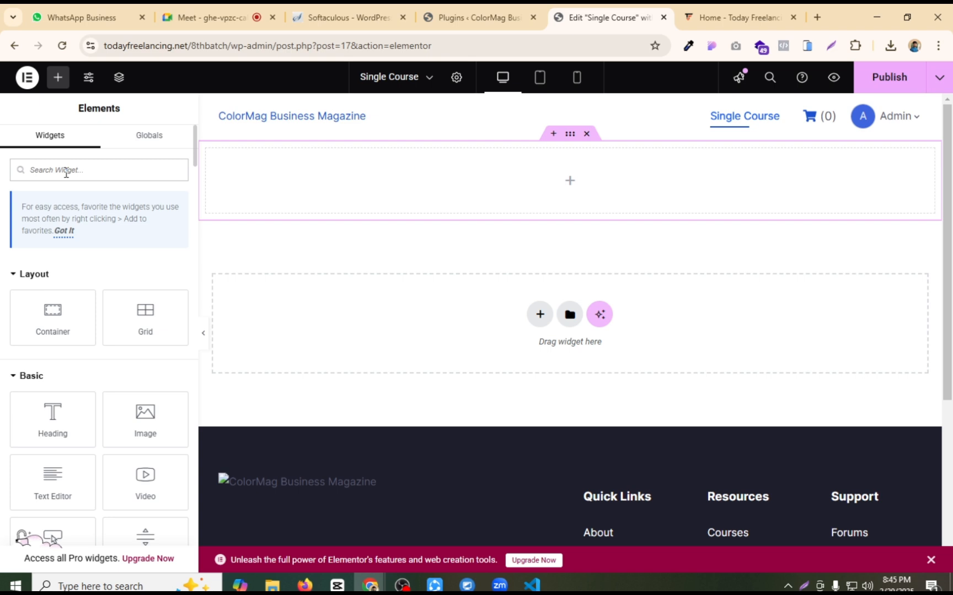
{"action": "type", "text": "s"}
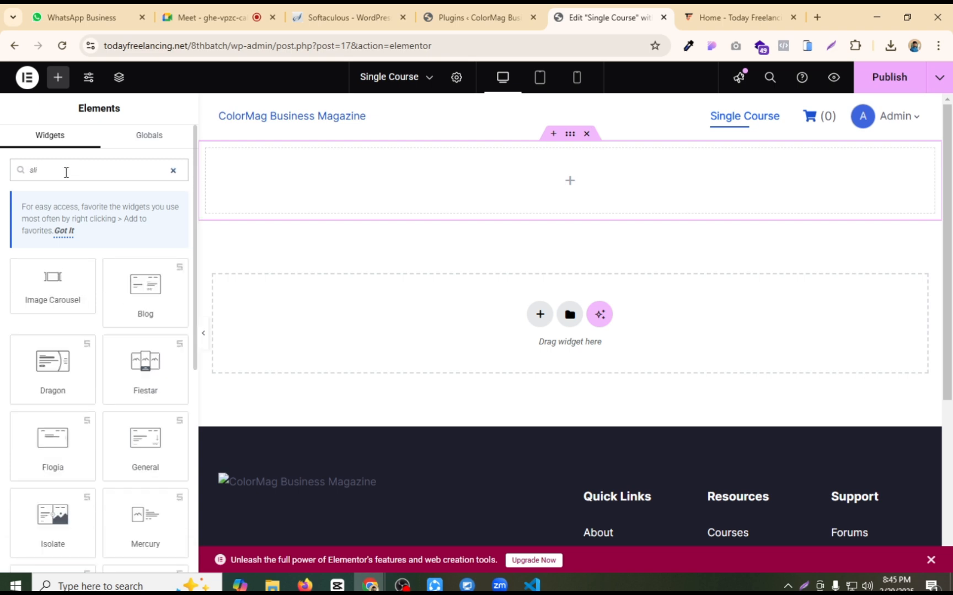
{"action": "type", "text": "li"}
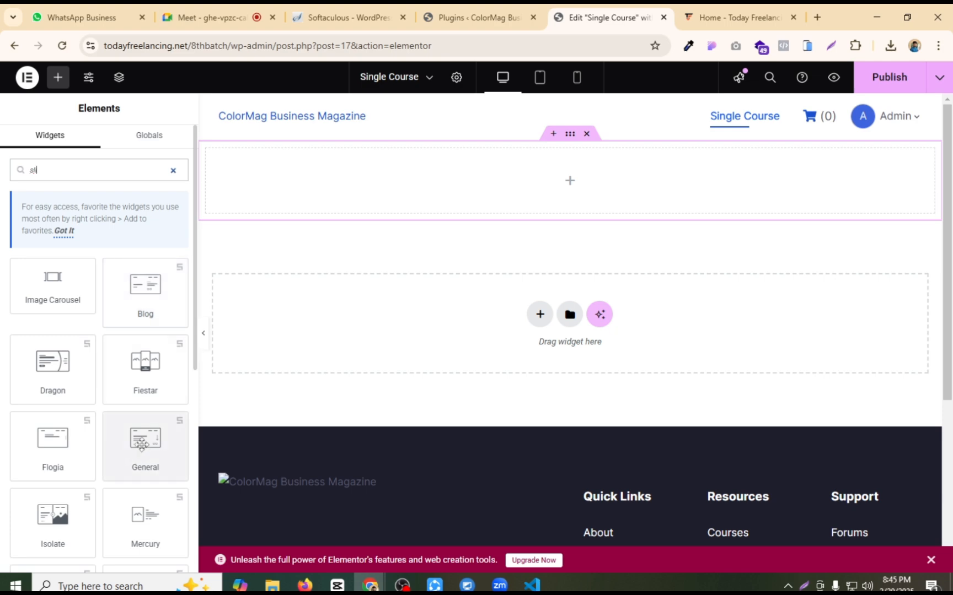
{"action": "left_click", "coordinate": [142, 444]}
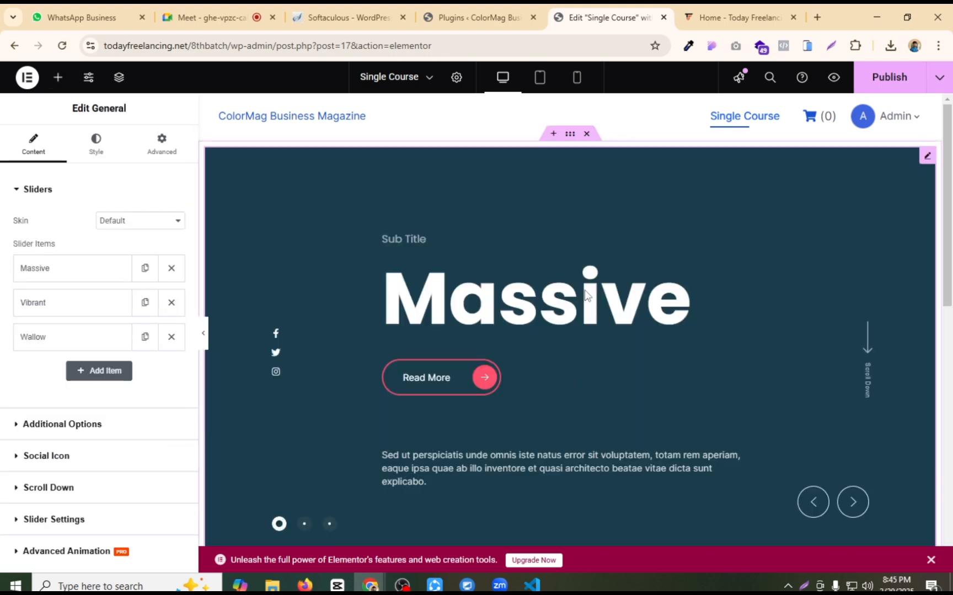
Step: Delete the Wallow slide from the slider and open the Massive slide's content settings
{"action": "left_click", "coordinate": [172, 338]}
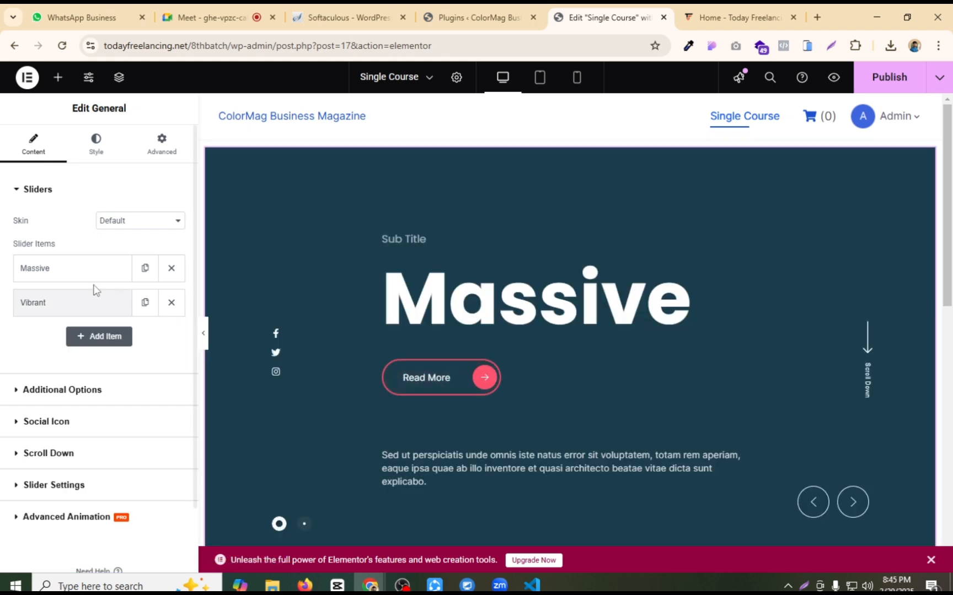
{"action": "left_click", "coordinate": [48, 266]}
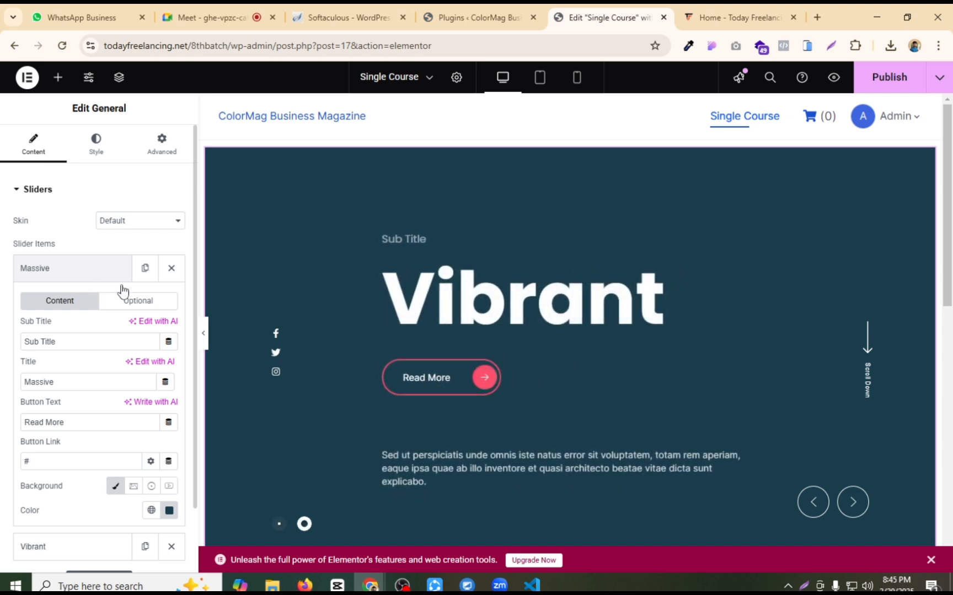
{"action": "scroll", "coordinate": [102, 310], "scroll_direction": "down", "scroll_amount": 1}
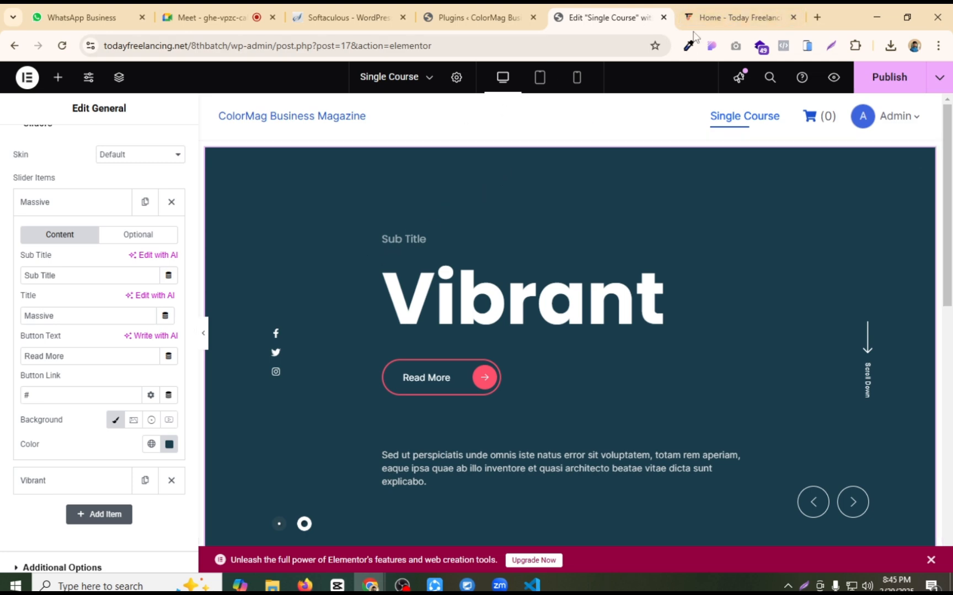
Step: Copy the subtitle "৩০দিন ব্যাপী" from the Today Freelancing homepage hero into the Massive slide's subtitle
{"action": "left_click", "coordinate": [716, 17]}
{"action": "scroll", "coordinate": [450, 284], "scroll_direction": "up", "scroll_amount": 1}
{"action": "scroll", "coordinate": [450, 270], "scroll_direction": "up", "scroll_amount": 10}
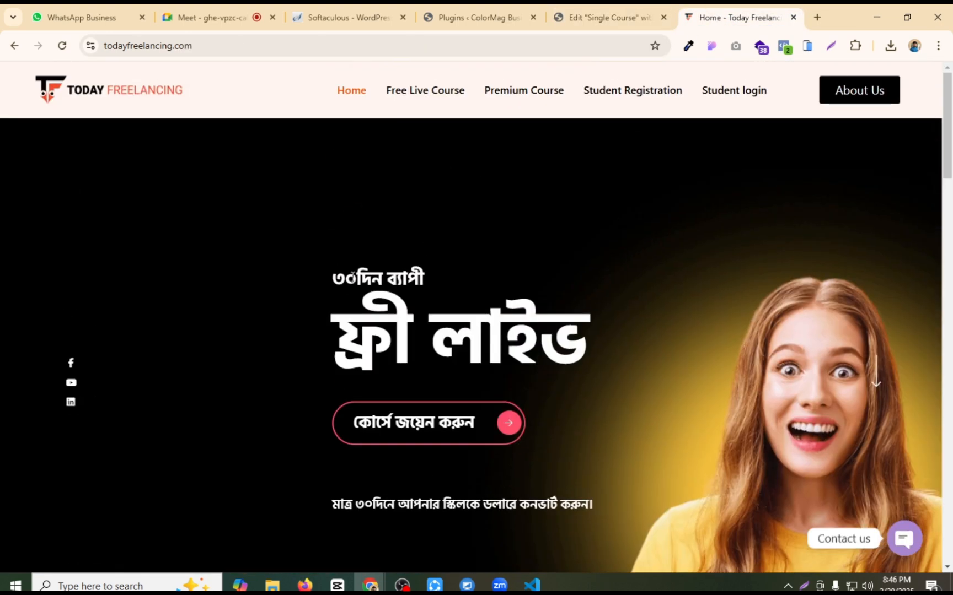
{"action": "triple_click", "coordinate": [353, 275]}
{"action": "key", "text": "ctrl+c"}
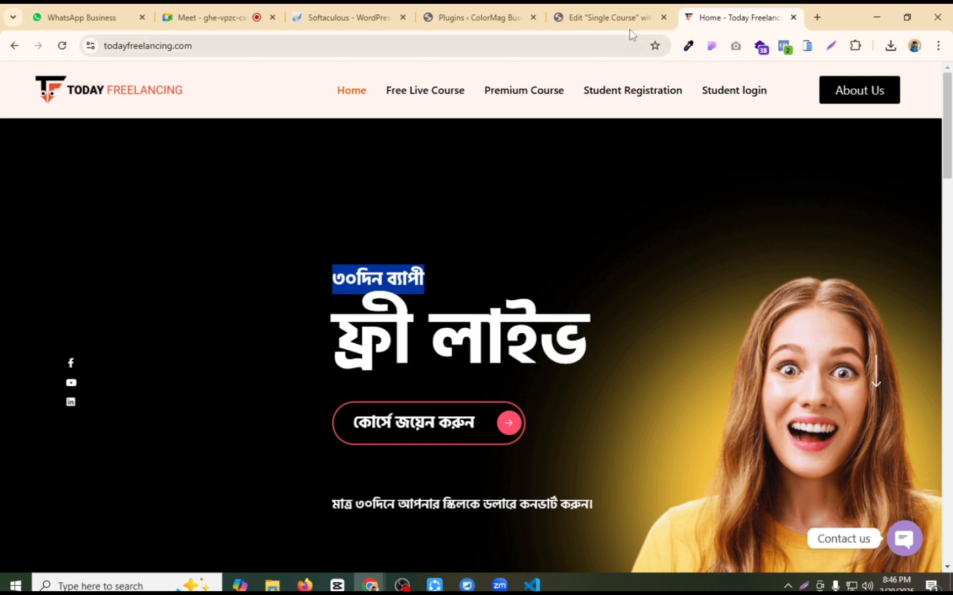
{"action": "left_click", "coordinate": [601, 17]}
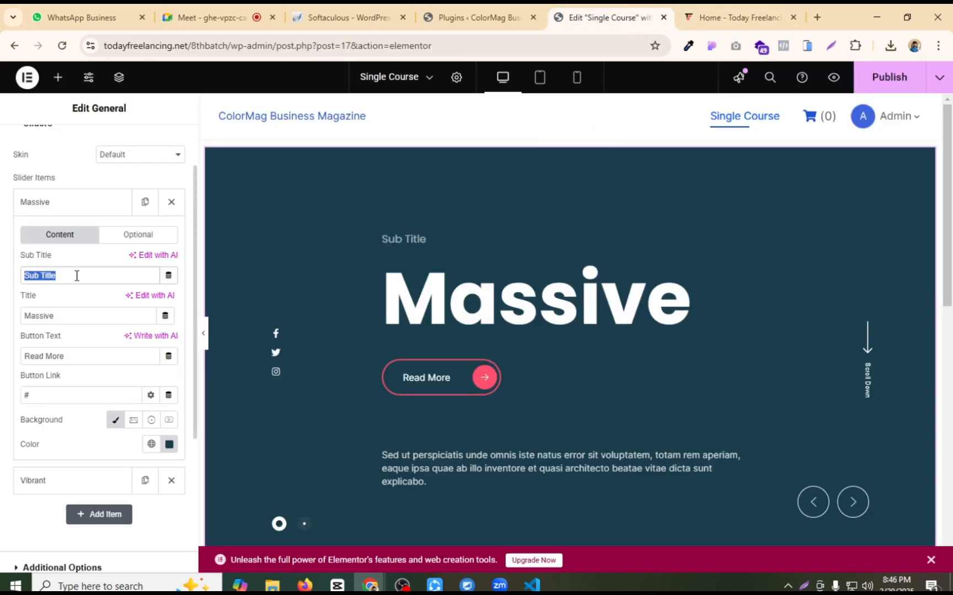
{"action": "key", "text": "ctrl+v"}
Step: Replace the slide's title with the hero heading "ফ্রী লাইভ" copied from the Today Freelancing homepage
{"action": "left_click", "coordinate": [748, 6]}
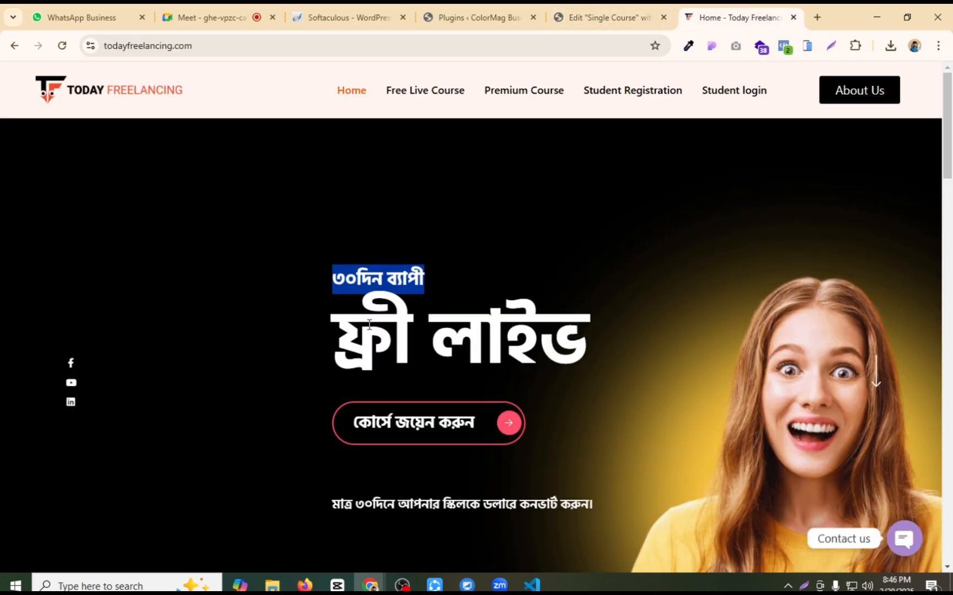
{"action": "triple_click", "coordinate": [381, 279]}
{"action": "left_click_drag", "start_coordinate": [393, 346], "coordinate": [231, 349]}
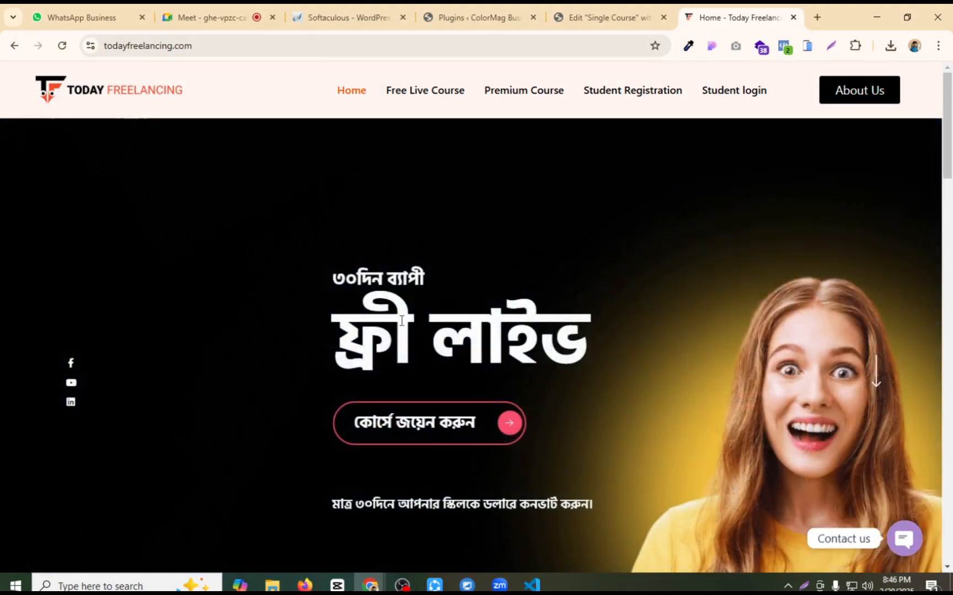
{"action": "triple_click", "coordinate": [402, 321]}
{"action": "key", "text": "ctrl+c"}
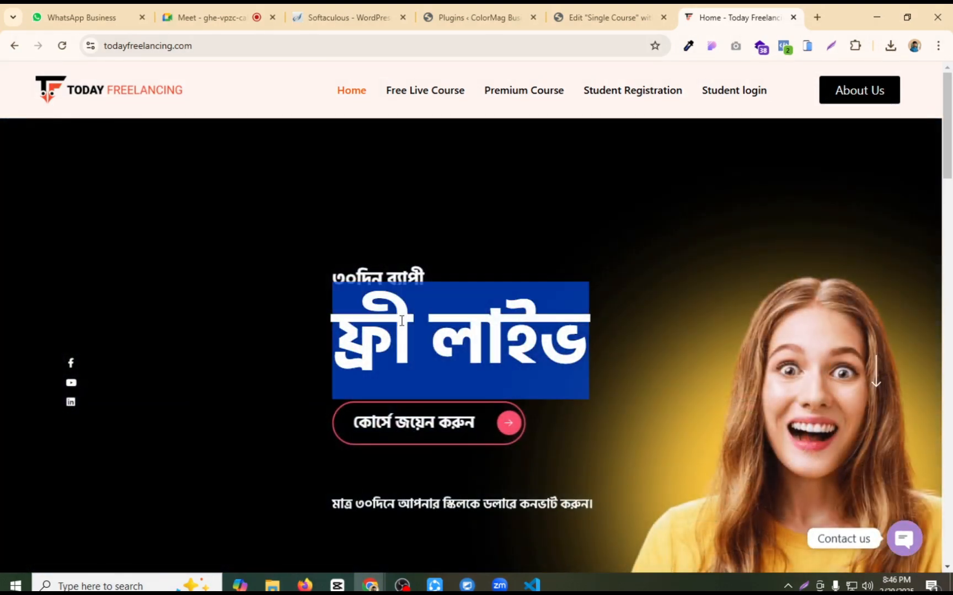
{"action": "left_click", "coordinate": [632, 6]}
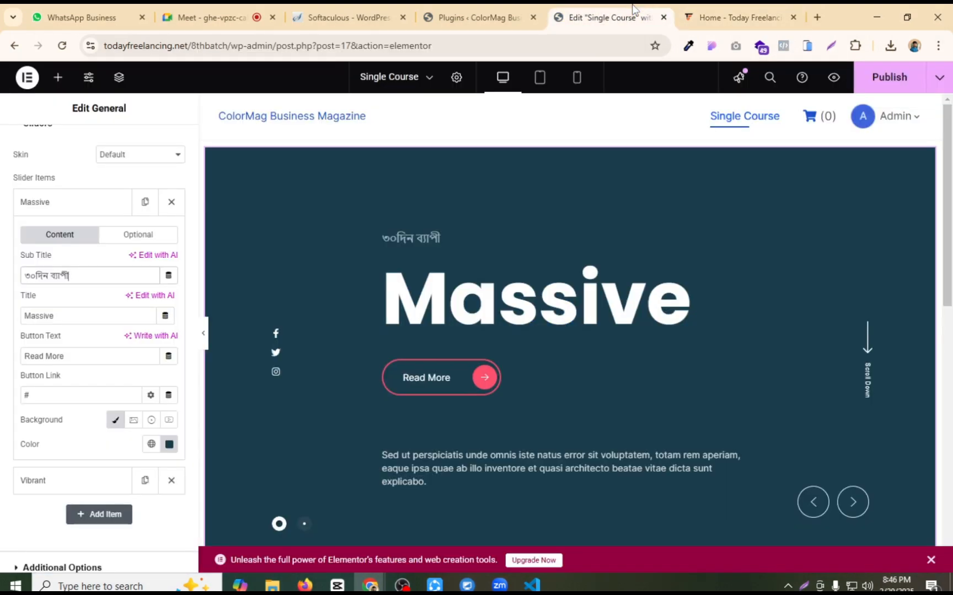
{"action": "left_click", "coordinate": [76, 315]}
{"action": "key", "text": "ctrl+a"}
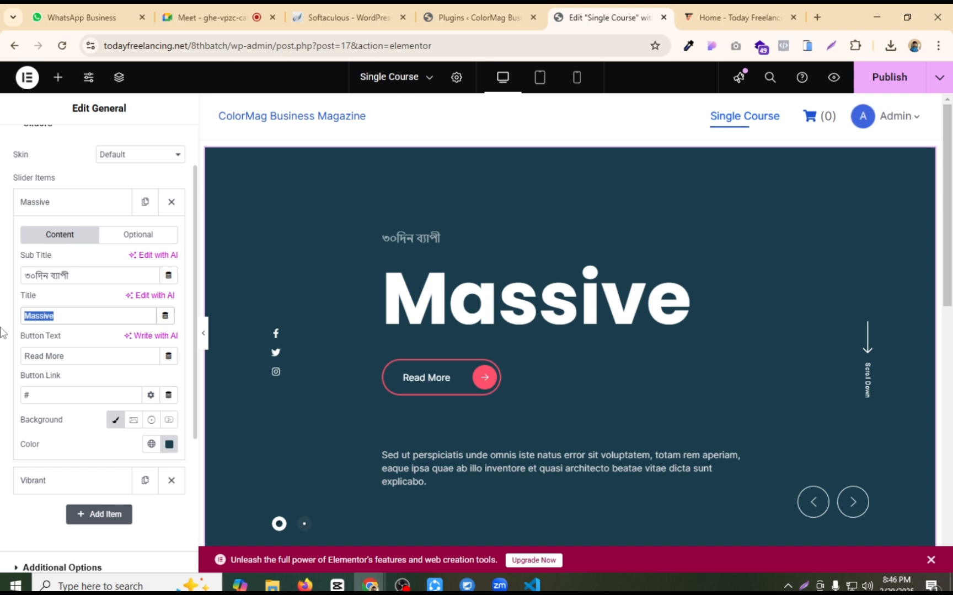
{"action": "key", "text": "ctrl+v"}
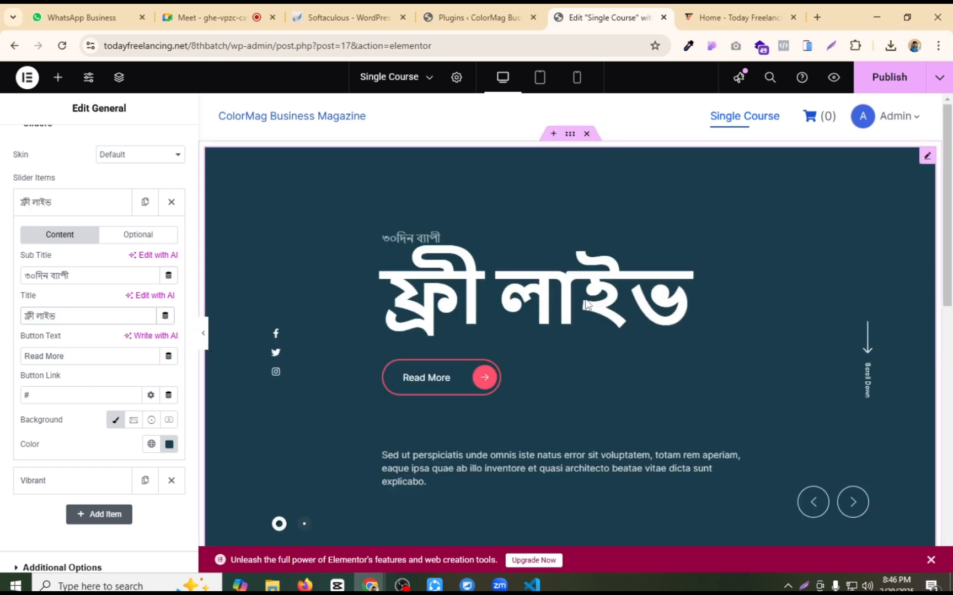
Step: Copy the hero's description line from the Today Freelancing homepage and look through the slide's settings for its matching field
{"action": "left_click", "coordinate": [755, 11]}
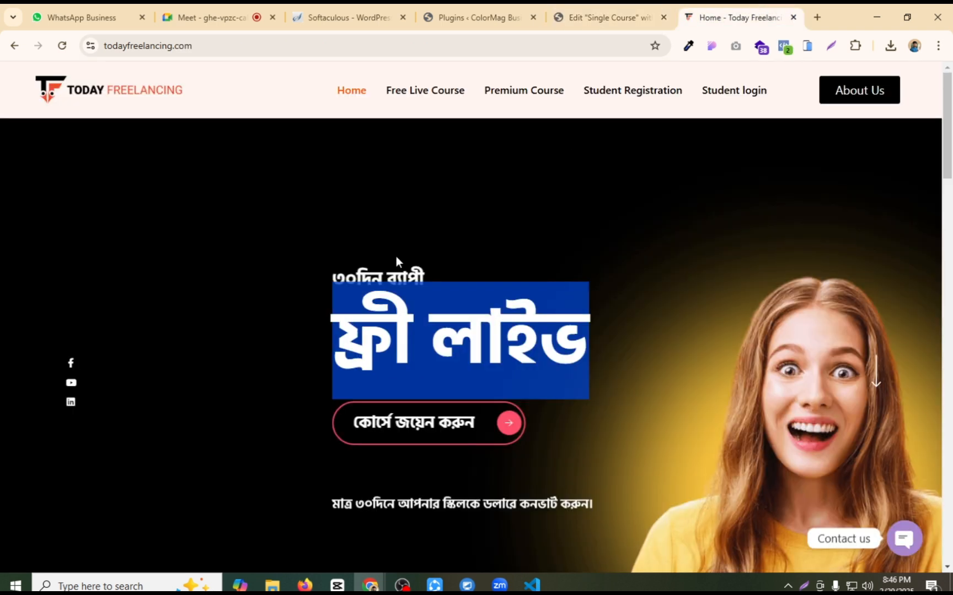
{"action": "triple_click", "coordinate": [369, 504]}
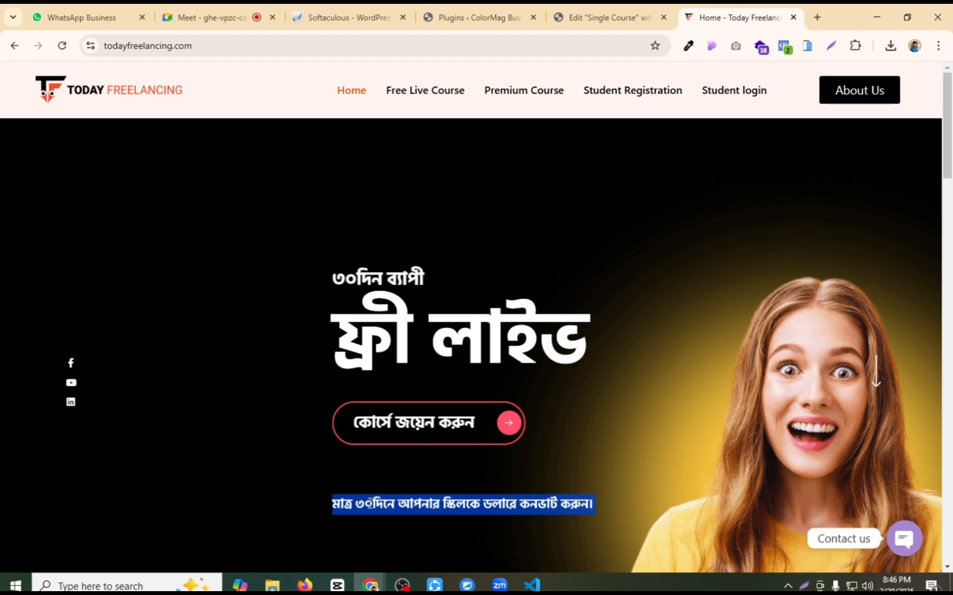
{"action": "left_click", "coordinate": [585, 12]}
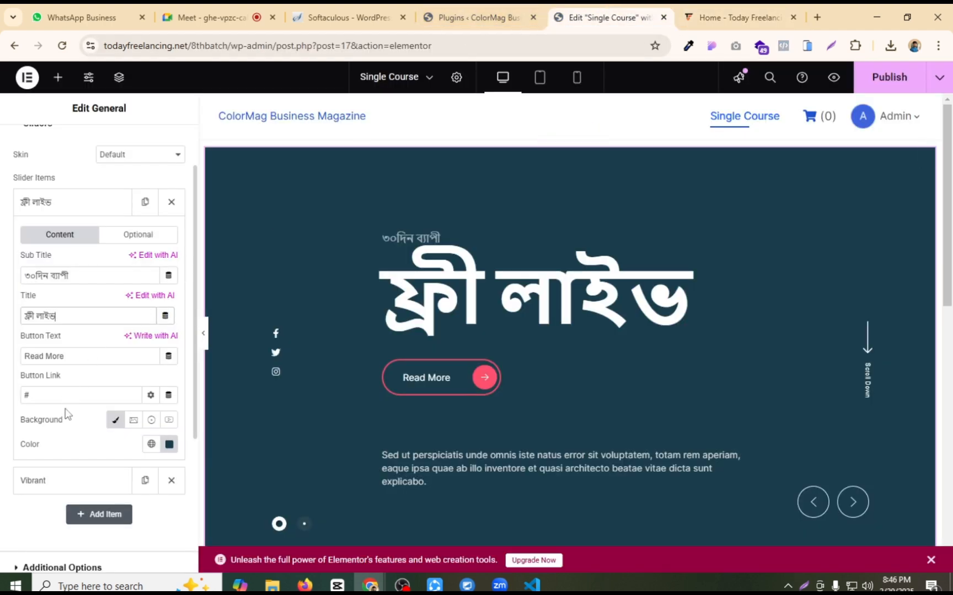
{"action": "scroll", "coordinate": [58, 411], "scroll_direction": "down", "scroll_amount": 4}
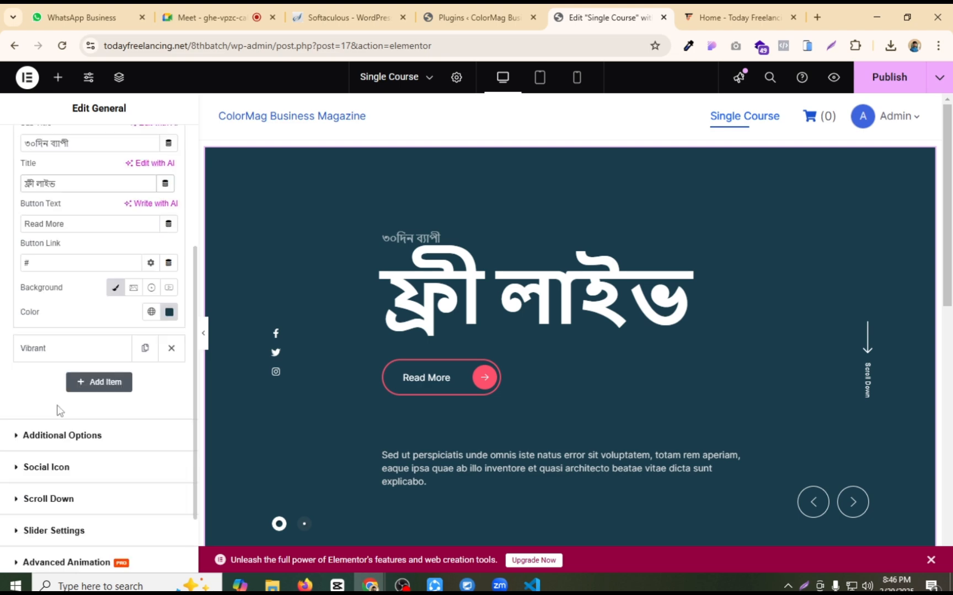
{"action": "scroll", "coordinate": [165, 417], "scroll_direction": "up", "scroll_amount": 5}
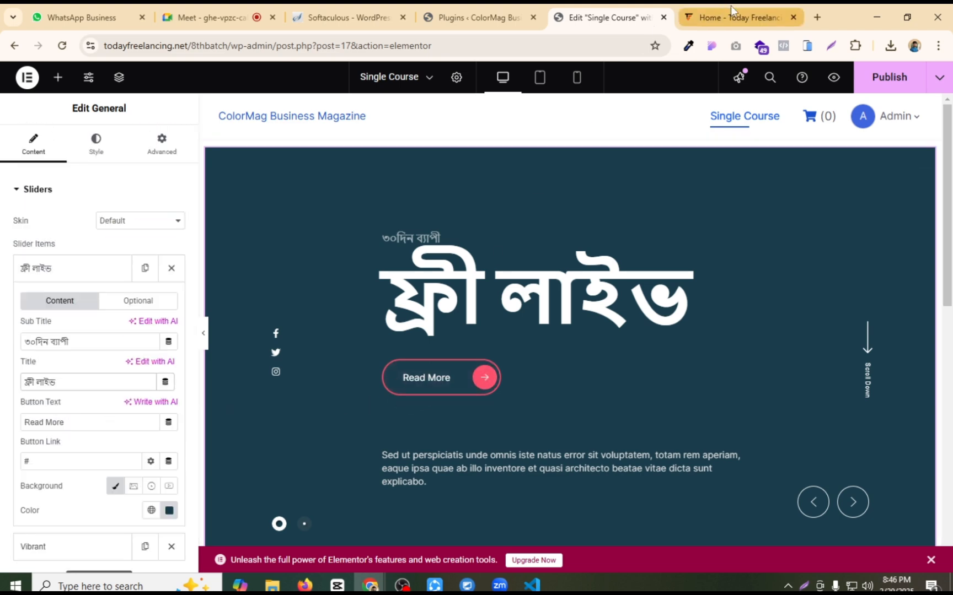
Step: Check the button label on the Today Freelancing homepage and set the slide's button text to "কোর্সে জয়েন করুন"
{"action": "left_click", "coordinate": [711, 17]}
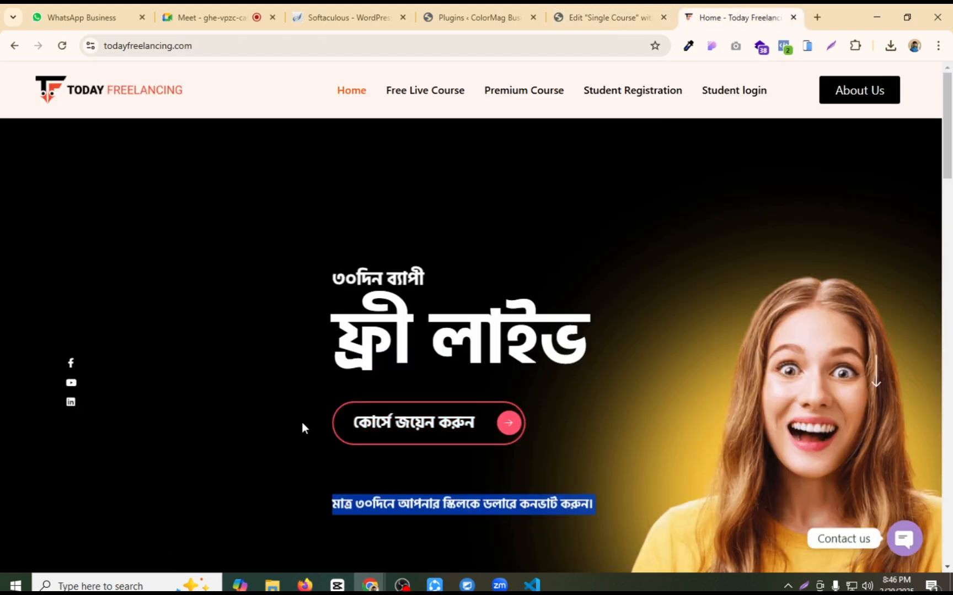
{"action": "left_click", "coordinate": [598, 21]}
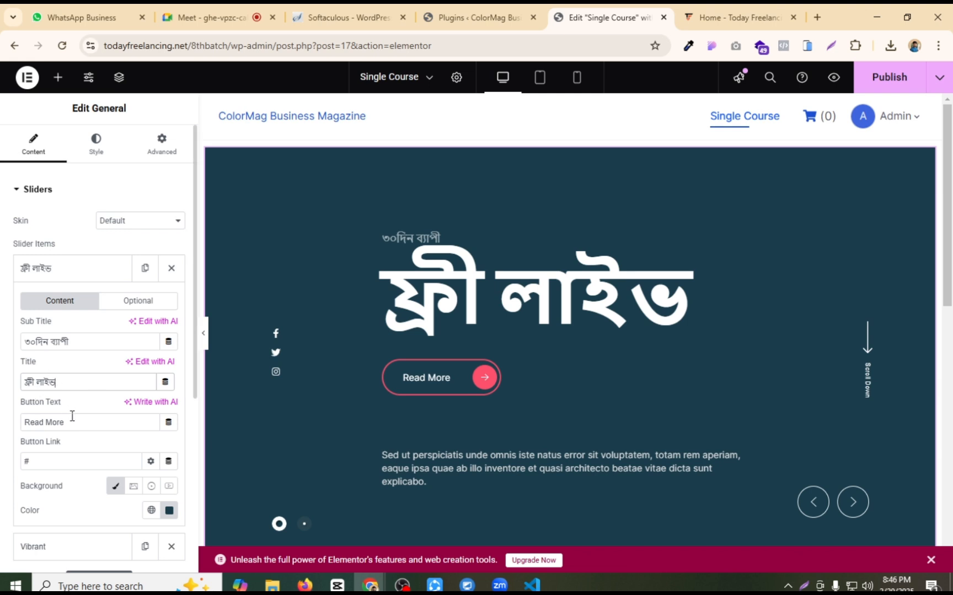
{"action": "left_click_drag", "start_coordinate": [88, 426], "coordinate": [1, 435]}
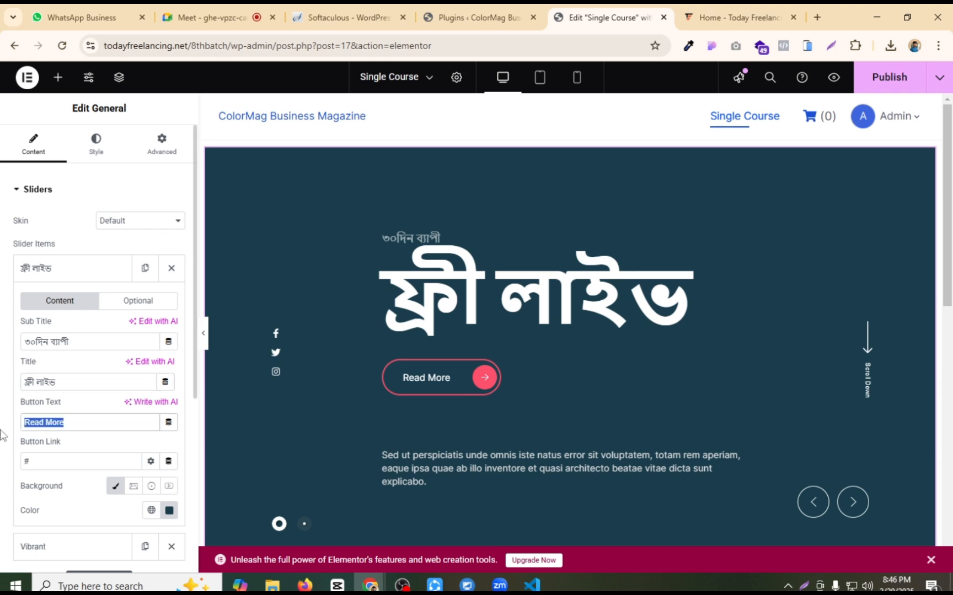
{"action": "type", "text": "kor"}
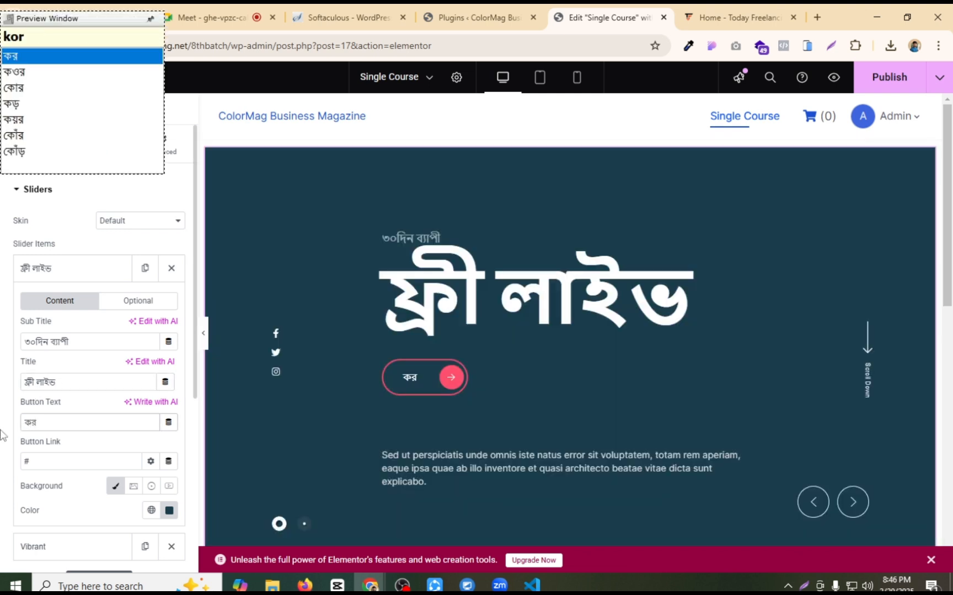
{"action": "type", "text": "rse"}
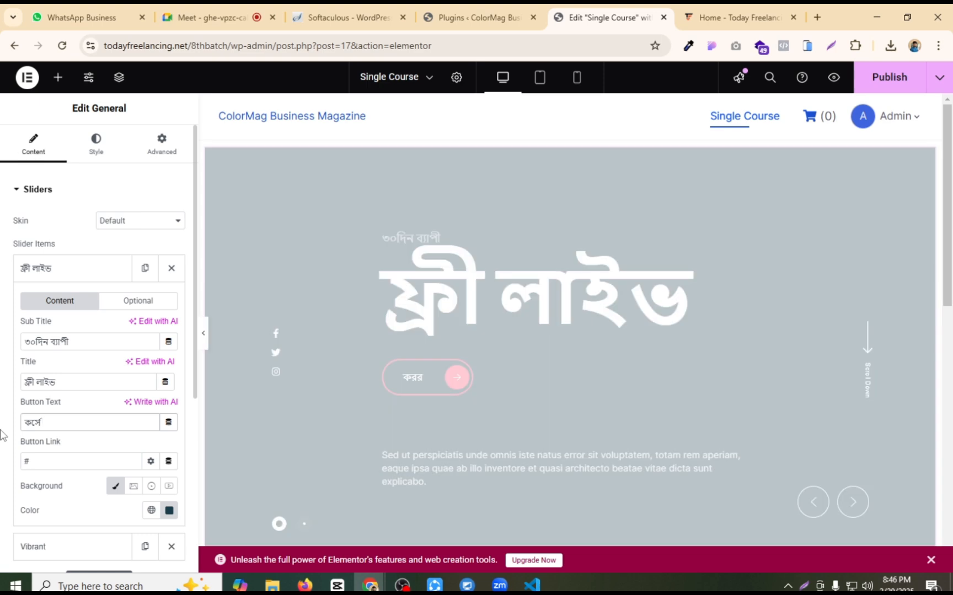
{"action": "key", "text": "ctrl+BackSpace"}
{"action": "type", "text": "korse"}
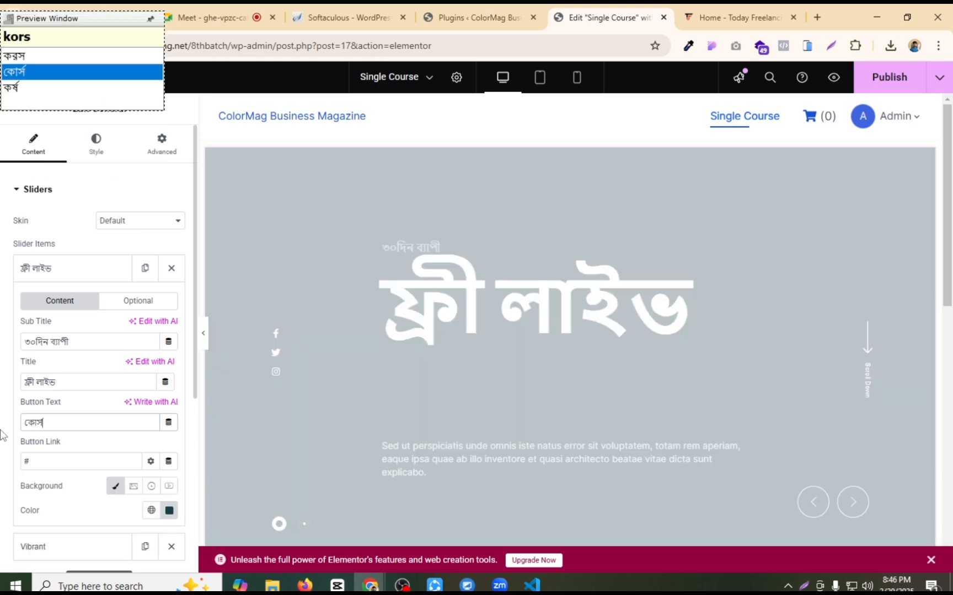
{"action": "type", "text": " joy"}
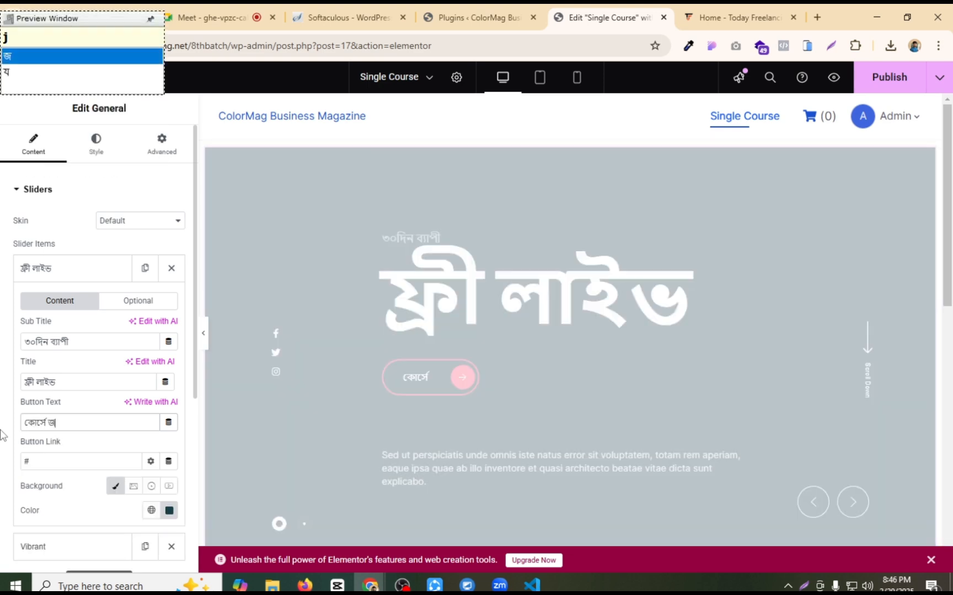
{"action": "type", "text": "en kor"}
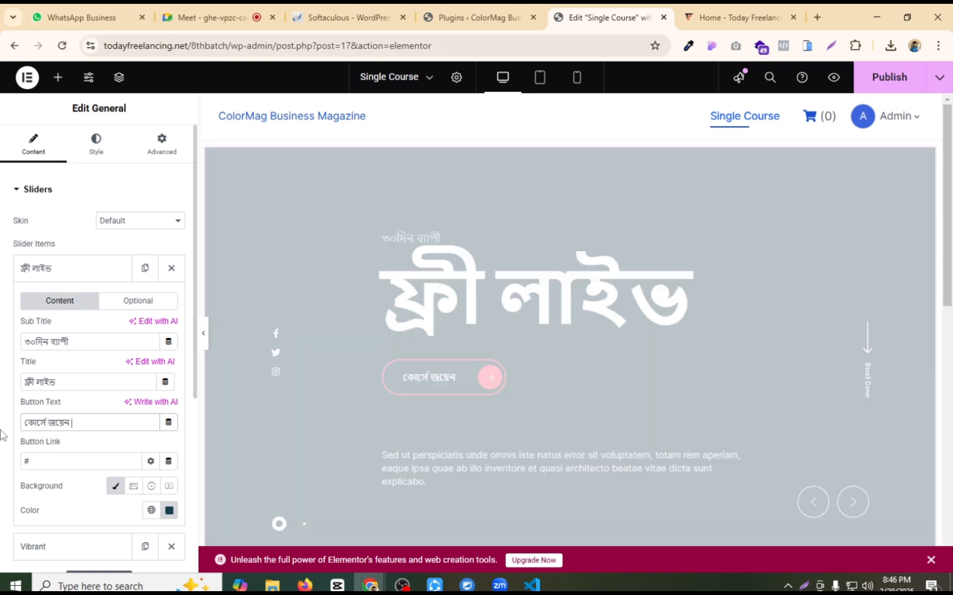
{"action": "type", "text": "un"}
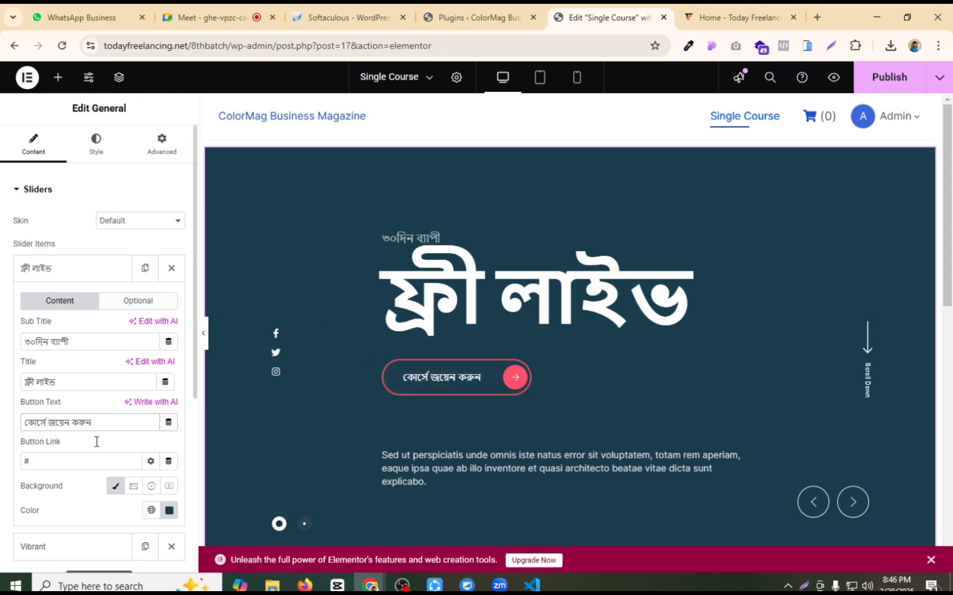
Step: Replace the slide's optional excerpt with "মাত্র ৩০দিনে আপনার স্কিলকে ডলারে কনভার্ট করুন।" from the Today Freelancing homepage
{"action": "left_click_drag", "start_coordinate": [79, 463], "coordinate": [23, 469]}
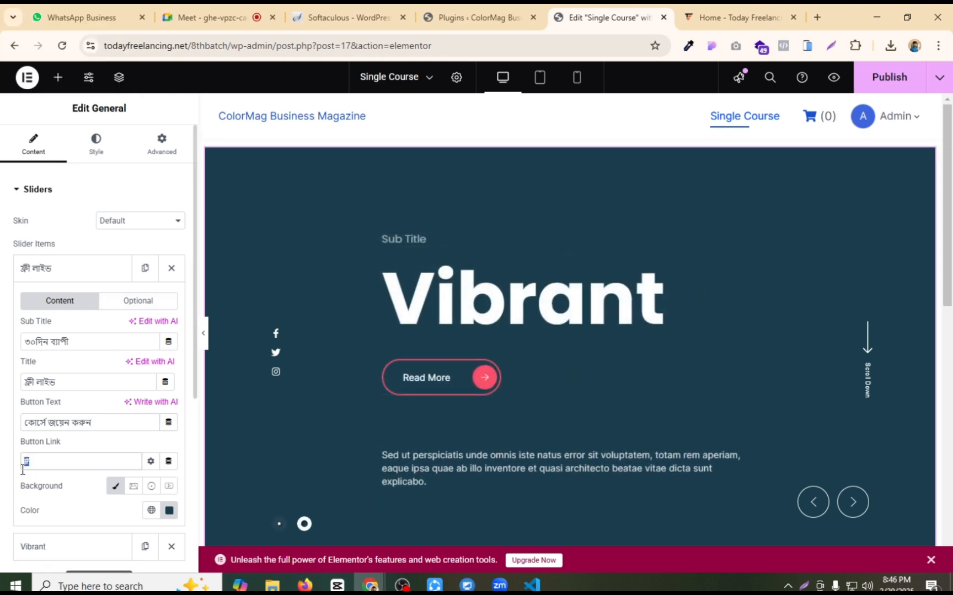
{"action": "left_click", "coordinate": [127, 309]}
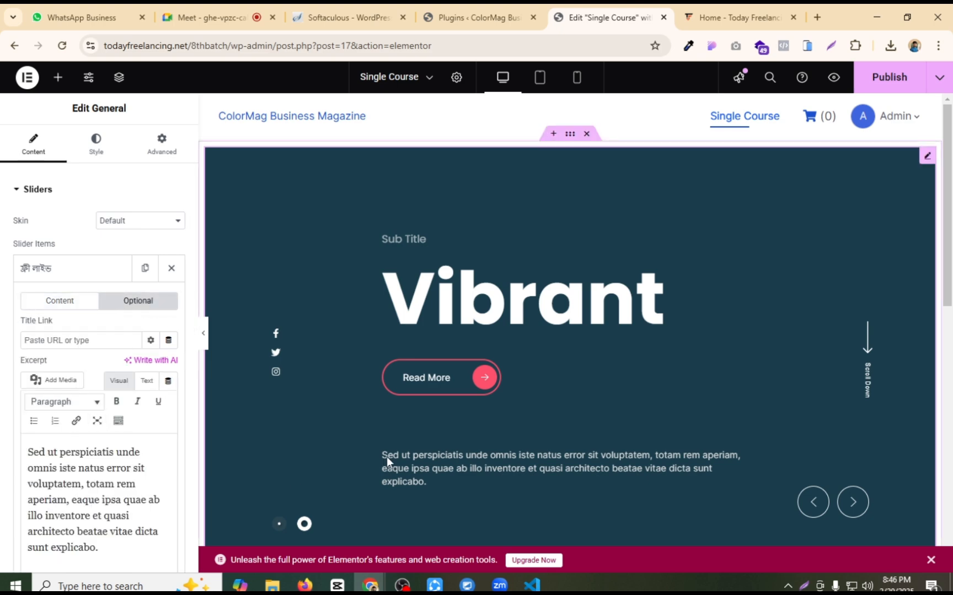
{"action": "left_click", "coordinate": [728, 17]}
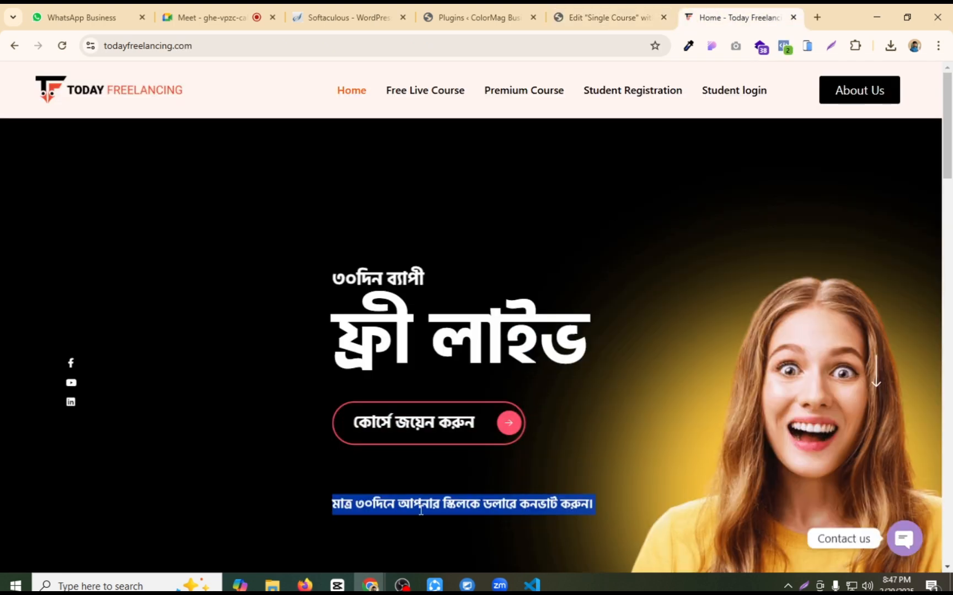
{"action": "left_click", "coordinate": [606, 17]}
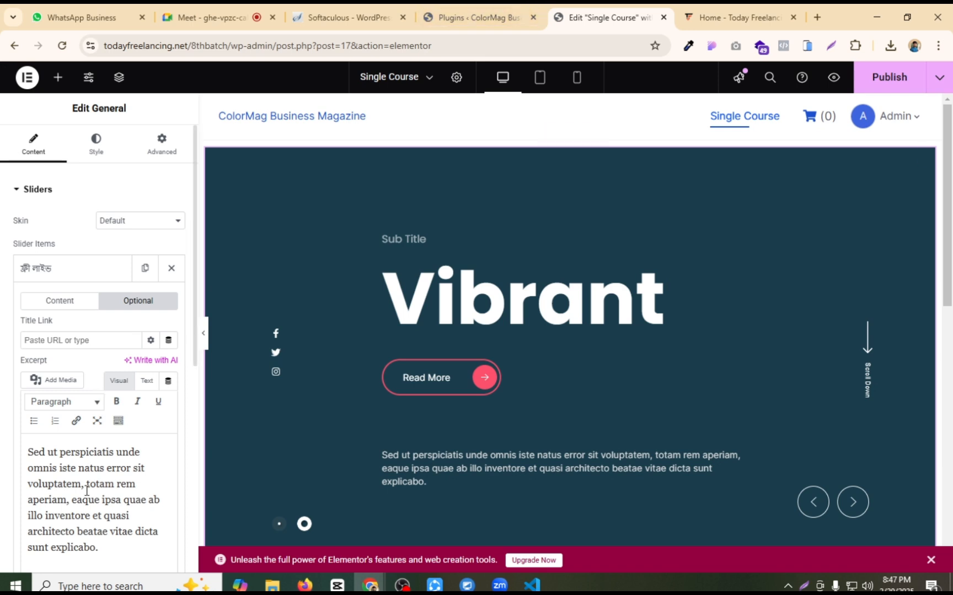
{"action": "left_click", "coordinate": [92, 517]}
{"action": "key", "text": "ctrl+a"}
{"action": "type", "text": "মাত্র ৩০দিনে আপনার স্কিলকে ডলারে কনভার্ট করুন।"}
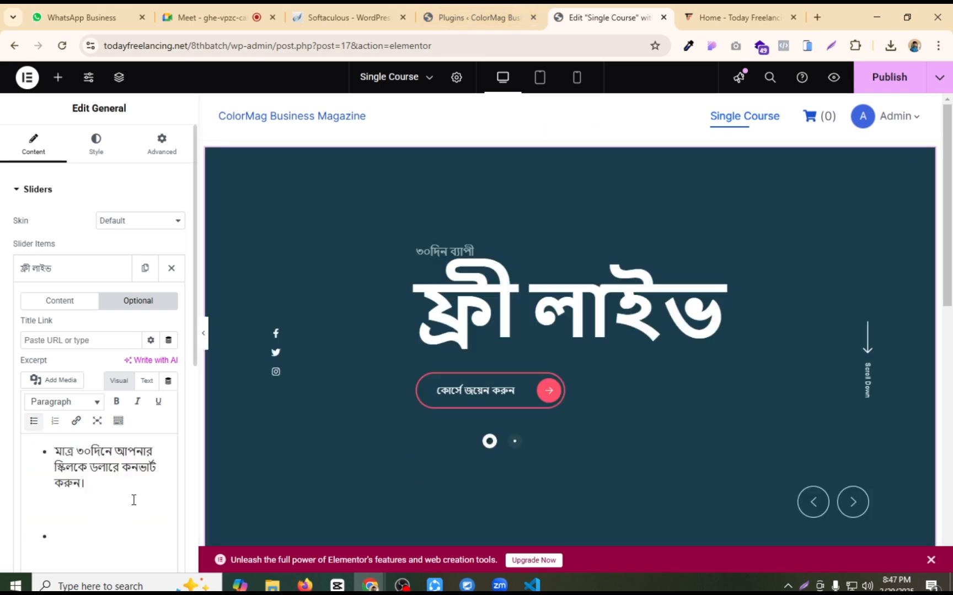
Step: Remove the empty bullet and the list formatting from the slide's excerpt so it is a plain paragraph
{"action": "key", "text": "BackSpace"}
{"action": "key", "text": "BackSpace"}
{"action": "key", "text": "BackSpace"}
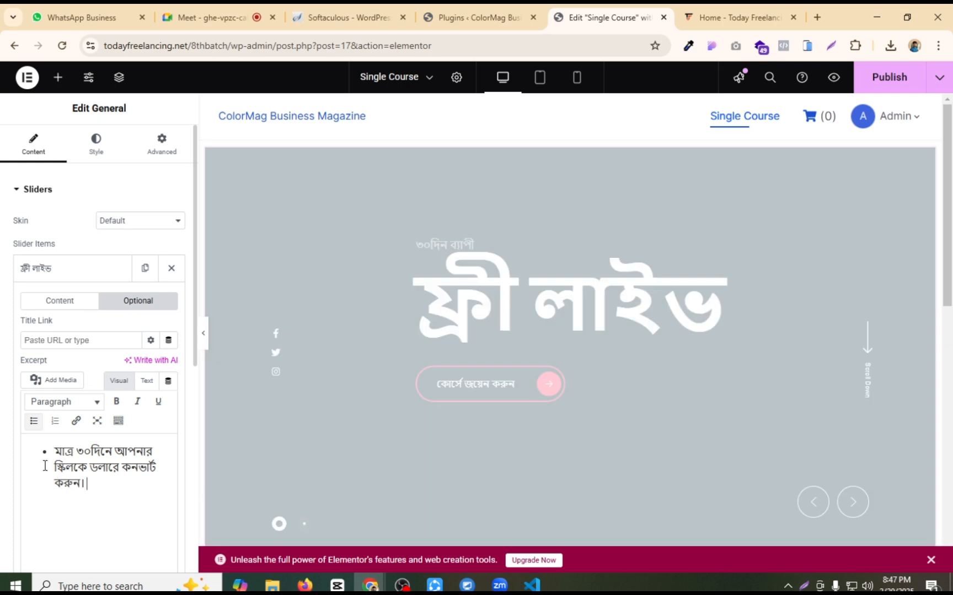
{"action": "left_click", "coordinate": [49, 453]}
{"action": "key", "text": "BackSpace"}
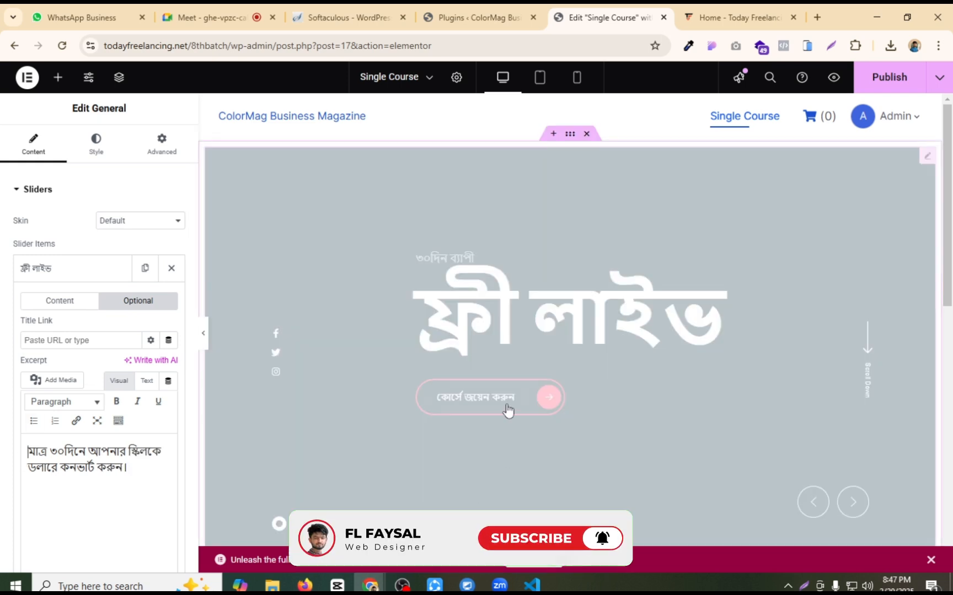
{"action": "scroll", "coordinate": [508, 408], "scroll_direction": "down", "scroll_amount": 1}
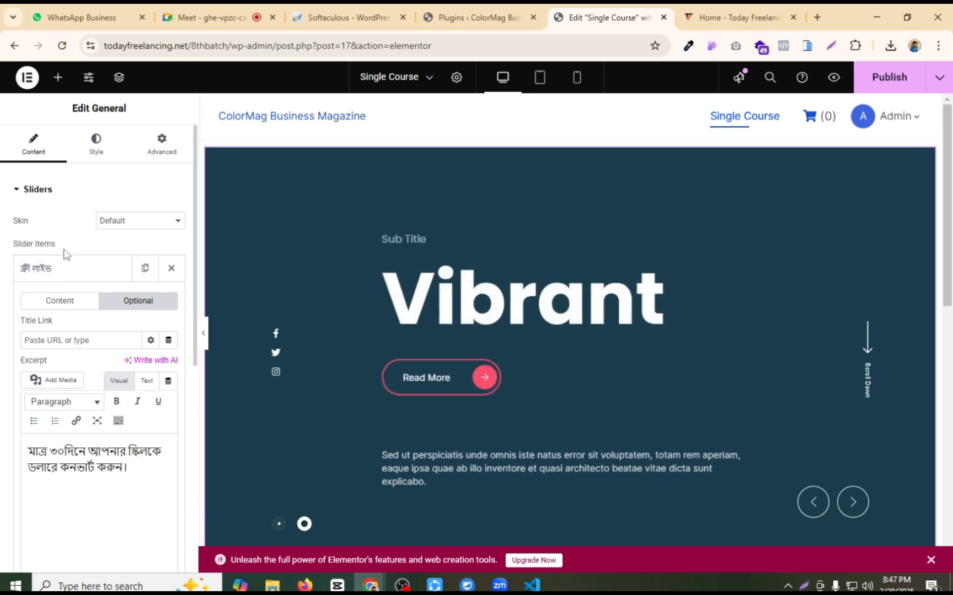
Step: Switch the "ফ্রী লাইভ" slide's background from a colour to an image and open the image selection
{"action": "left_click", "coordinate": [70, 300]}
{"action": "scroll", "coordinate": [74, 301], "scroll_direction": "down", "scroll_amount": 4}
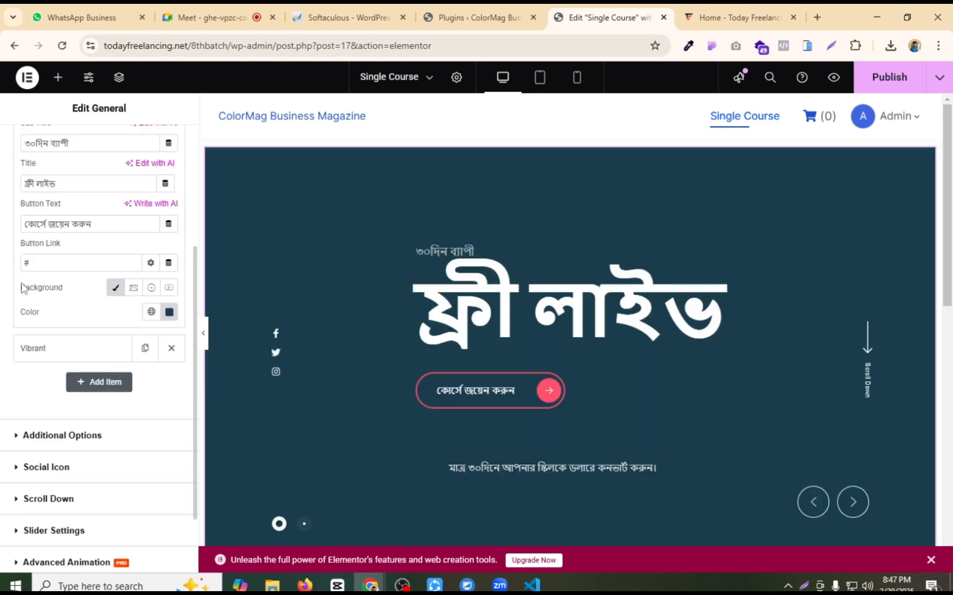
{"action": "left_click_drag", "start_coordinate": [22, 287], "coordinate": [76, 289]}
{"action": "left_click", "coordinate": [133, 288]}
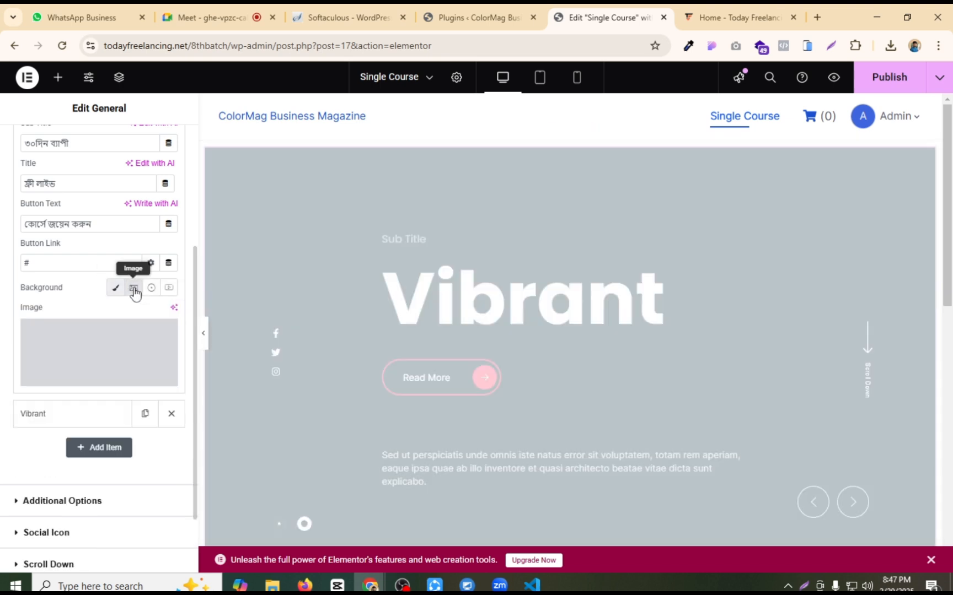
{"action": "left_click", "coordinate": [98, 354]}
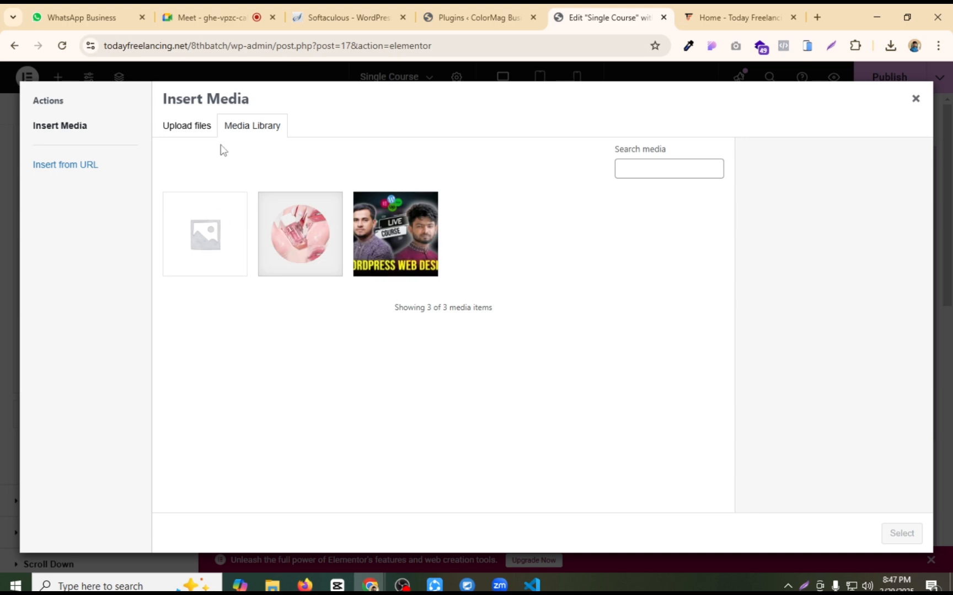
Step: Upload Untitled-design-4-1.png and Untitled-design-5-1.png from the Downloads folder to the media library
{"action": "left_click", "coordinate": [187, 134]}
{"action": "left_click", "coordinate": [551, 316]}
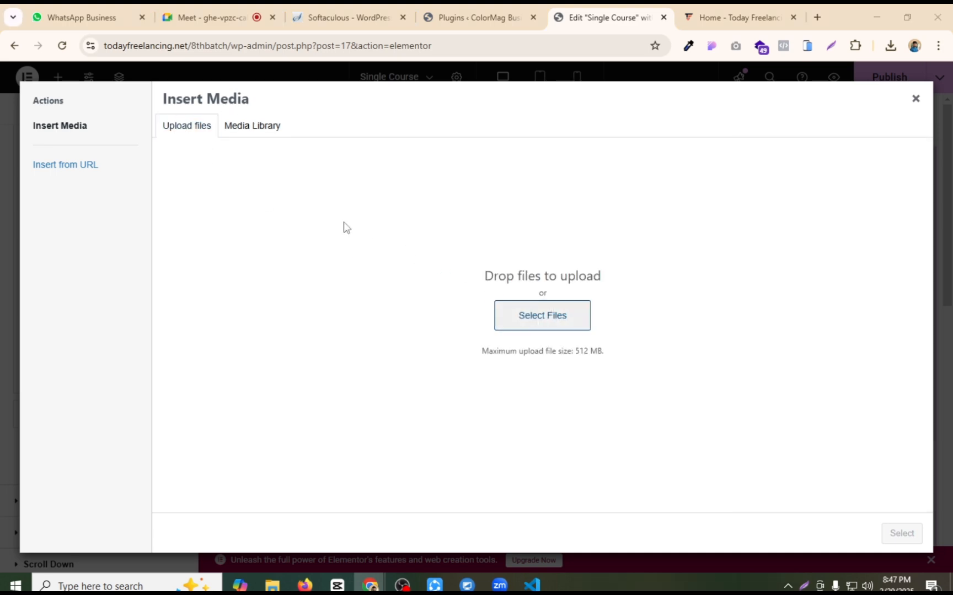
{"action": "left_click", "coordinate": [190, 145]}
{"action": "left_click", "coordinate": [251, 137], "text": "ctrl"}
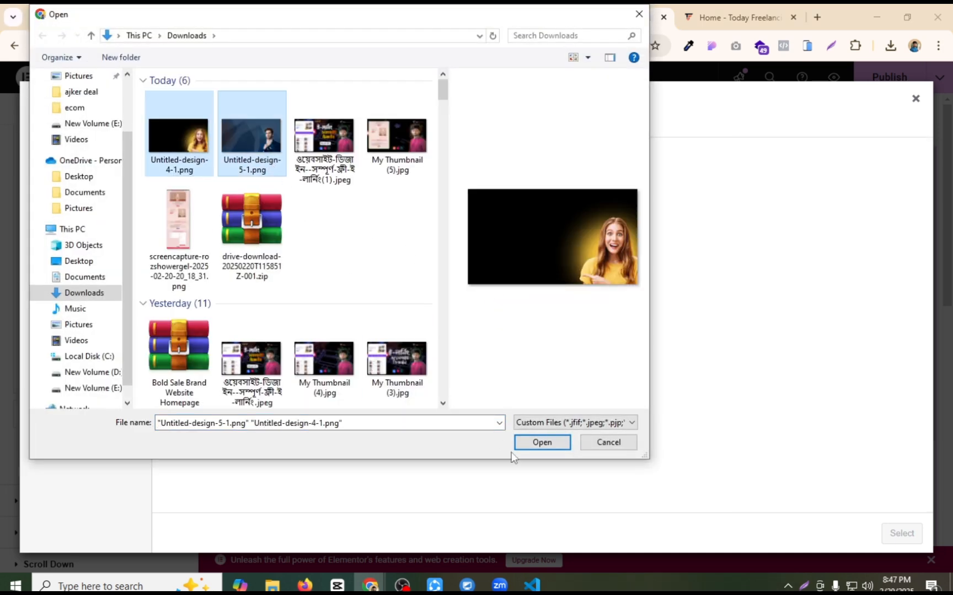
{"action": "left_click", "coordinate": [537, 444]}
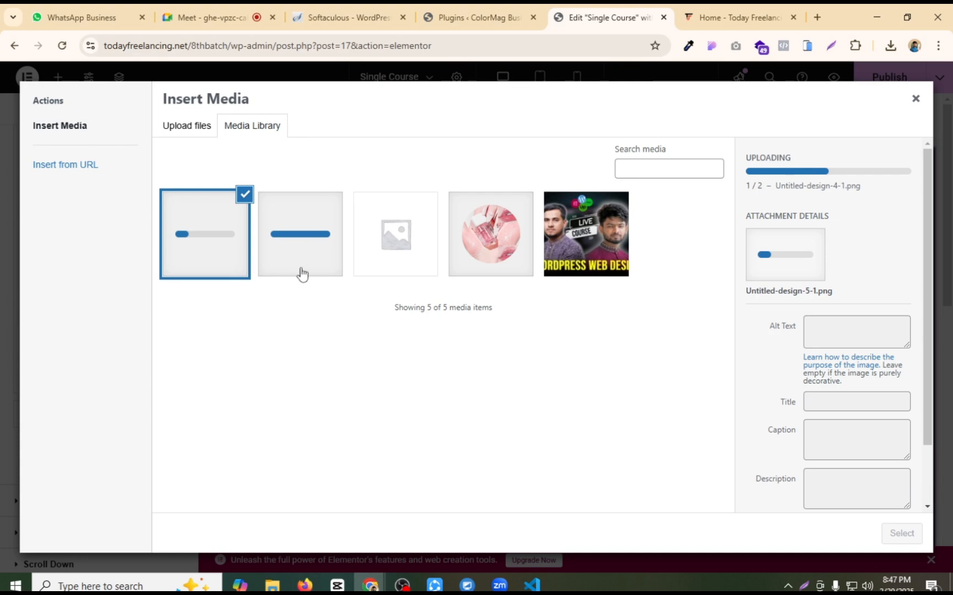
Step: Check the hero image on the Today Freelancing homepage and insert Untitled-design-4-1.png as the first slide's background
{"action": "left_click", "coordinate": [306, 241]}
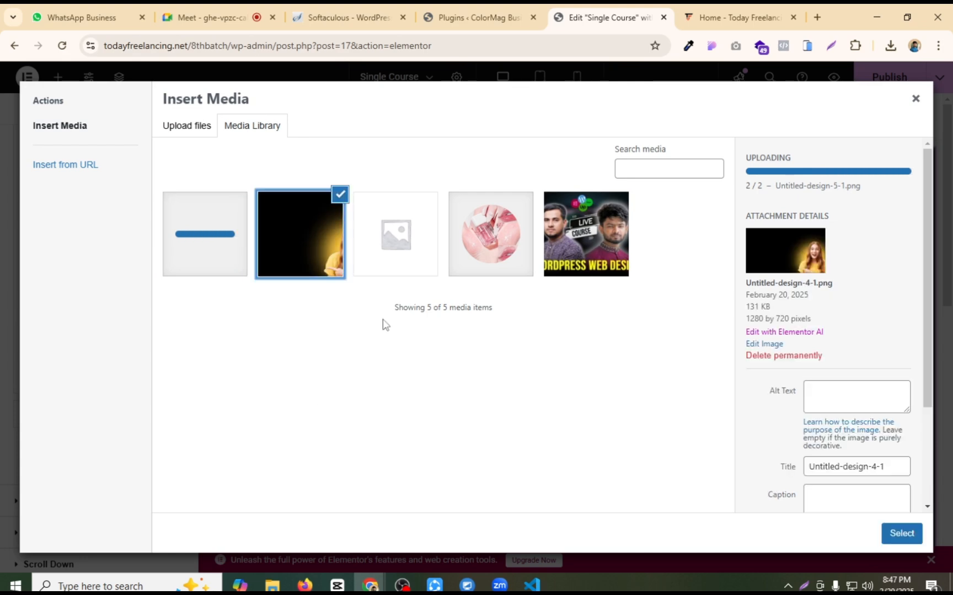
{"action": "left_click", "coordinate": [723, 17]}
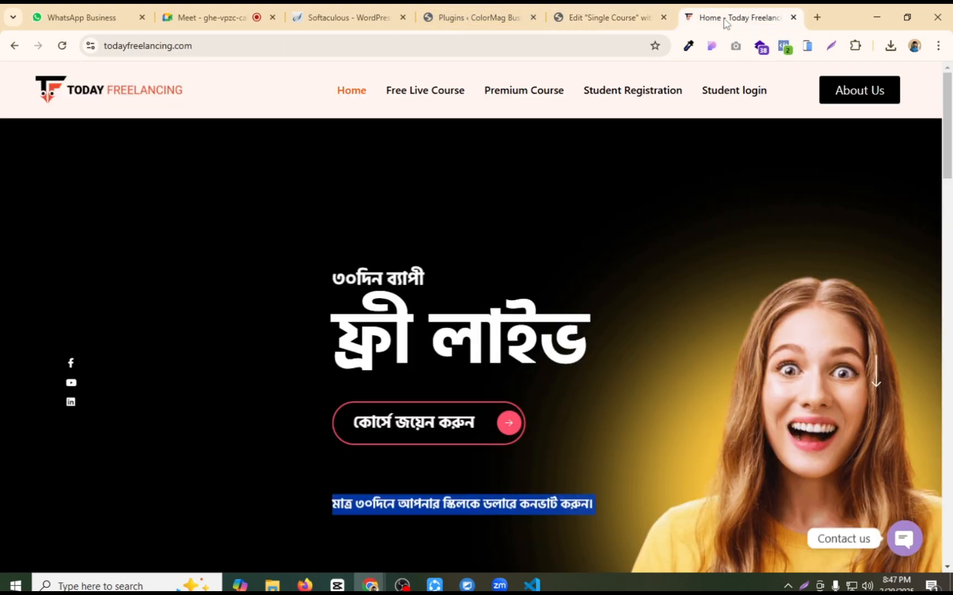
{"action": "left_click", "coordinate": [466, 16]}
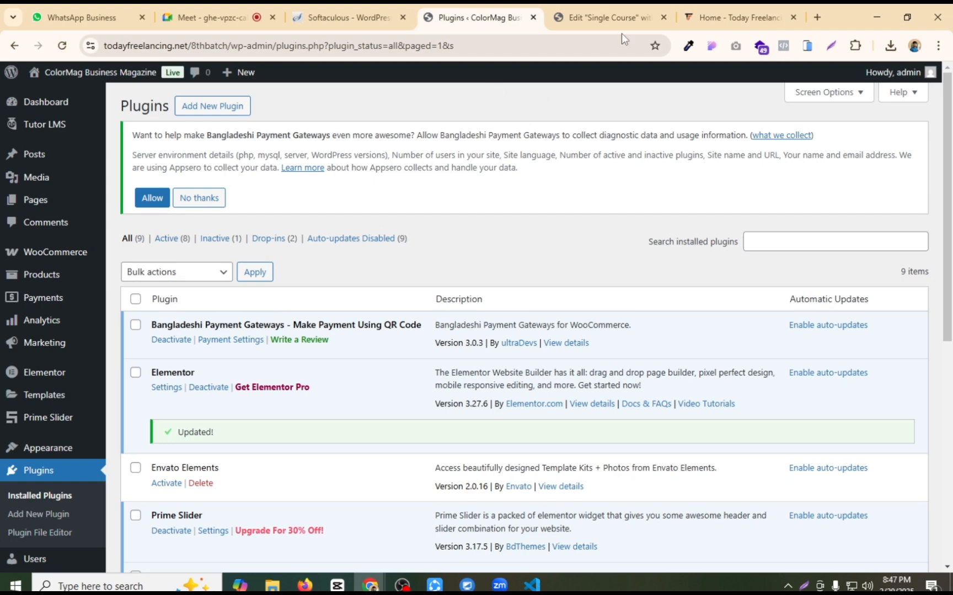
{"action": "left_click", "coordinate": [623, 19]}
{"action": "left_click", "coordinate": [901, 533]}
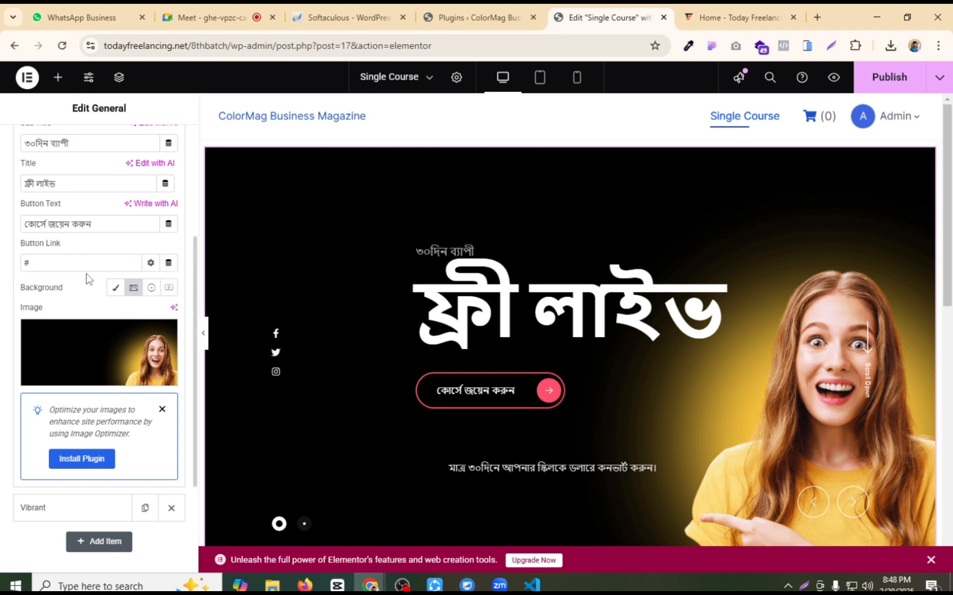
Step: Replace the "Vibrant" slide's subtitle with "৪ মাস ব্যাপী" copied from the second hero slide on the Today Freelancing homepage
{"action": "scroll", "coordinate": [77, 248], "scroll_direction": "up", "scroll_amount": 4}
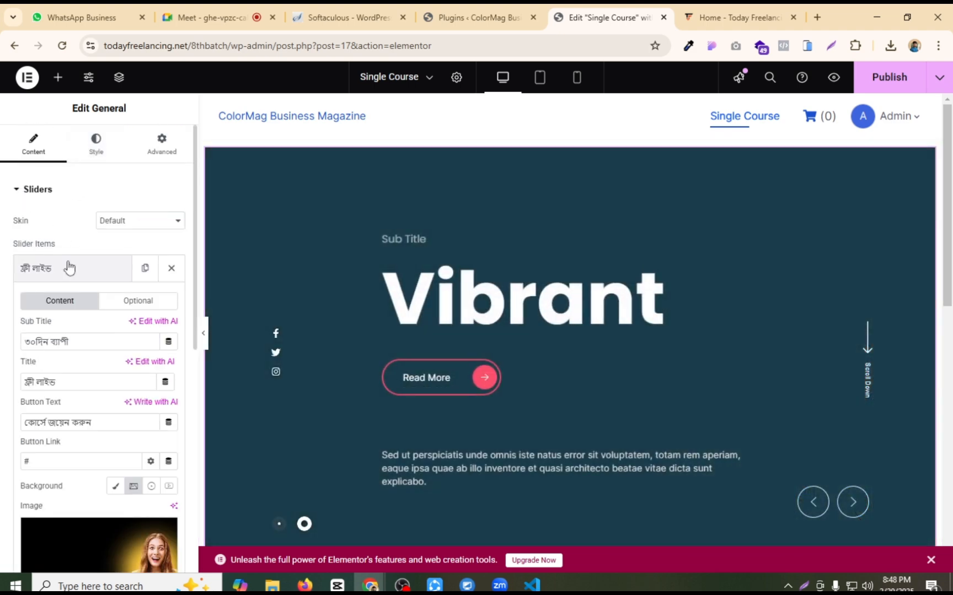
{"action": "left_click", "coordinate": [69, 268]}
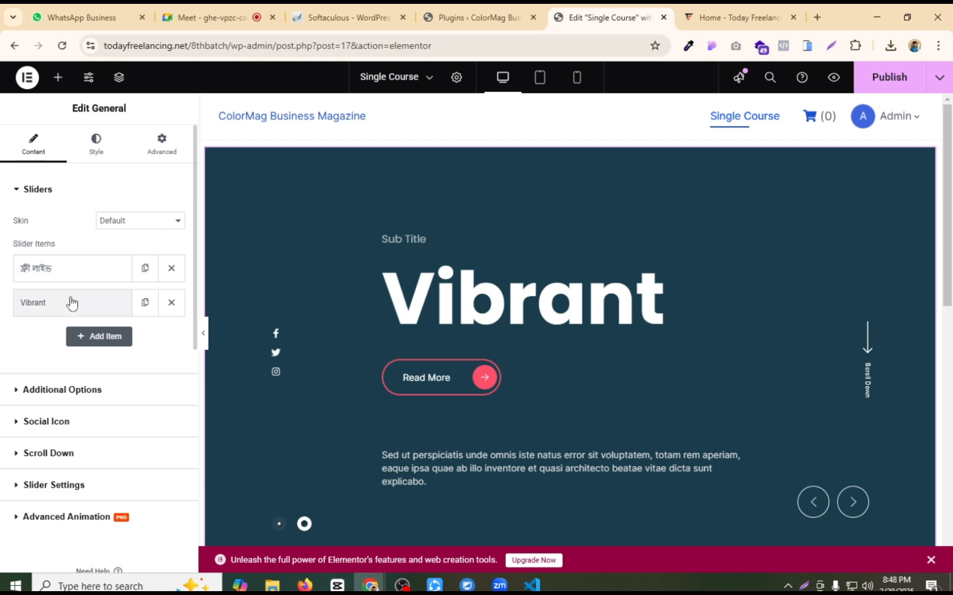
{"action": "left_click", "coordinate": [72, 314]}
{"action": "left_click", "coordinate": [739, 17]}
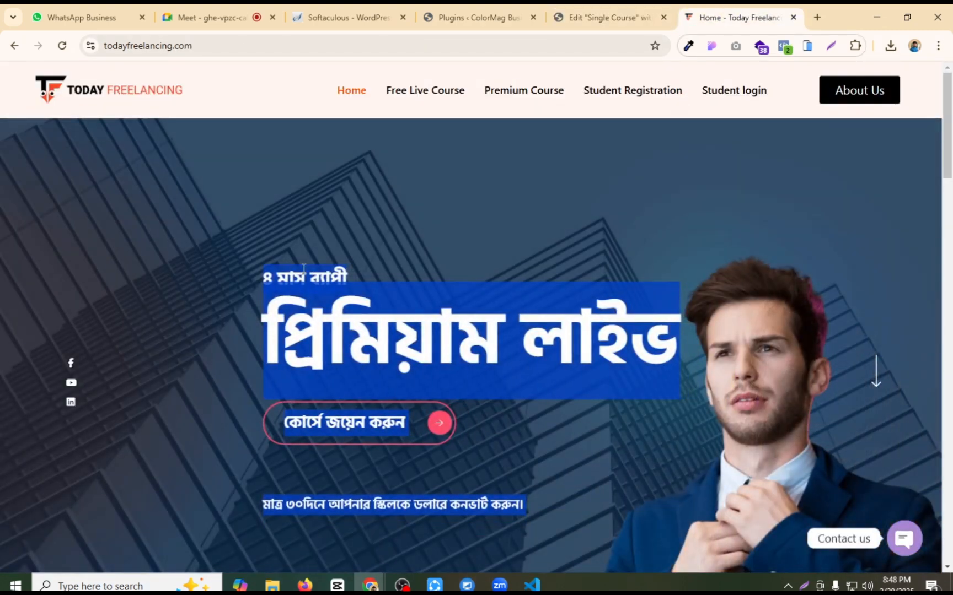
{"action": "triple_click", "coordinate": [322, 270]}
{"action": "triple_click", "coordinate": [310, 277]}
{"action": "key", "text": "ctrl+c"}
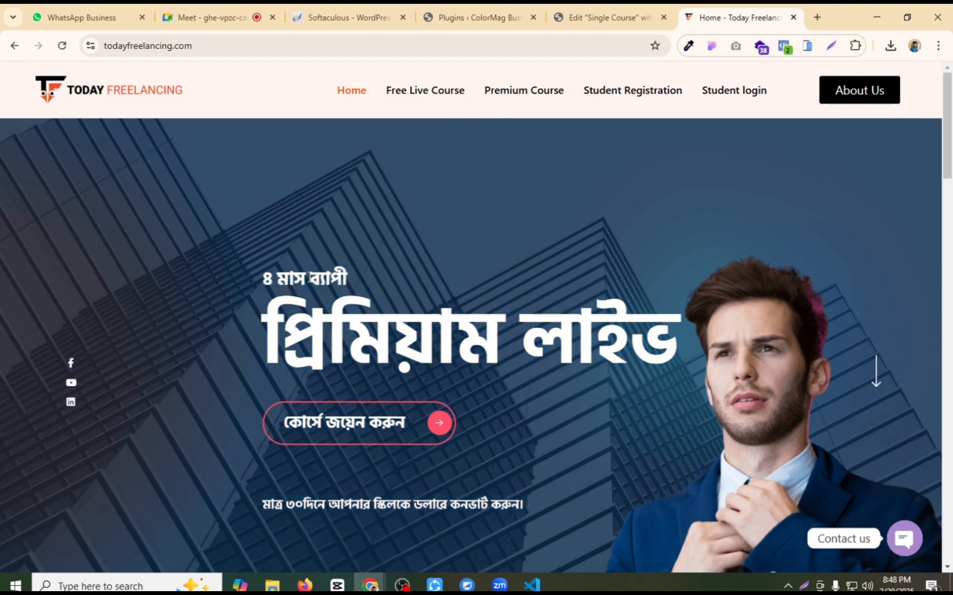
{"action": "left_click", "coordinate": [579, 11]}
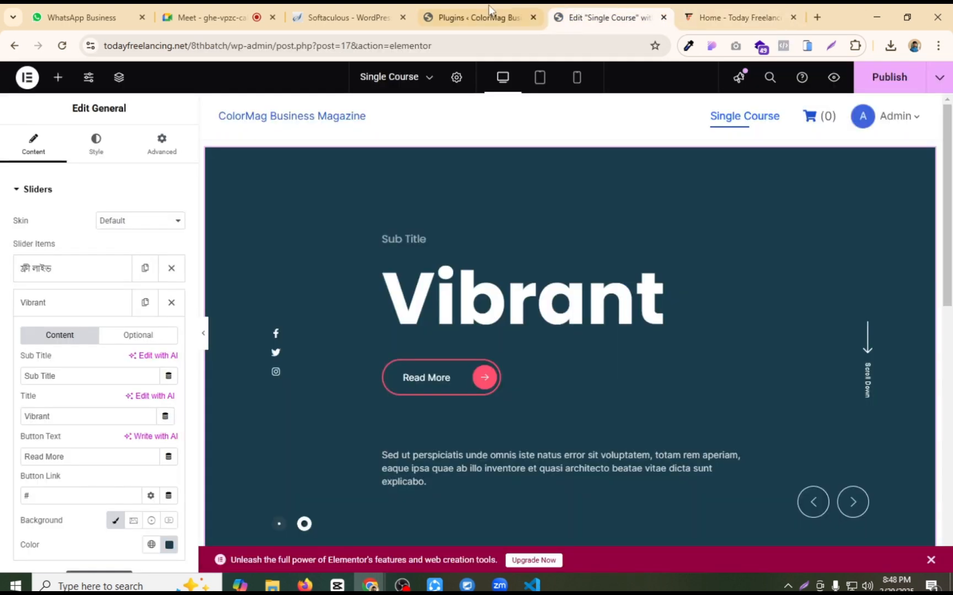
{"action": "double_click", "coordinate": [83, 383]}
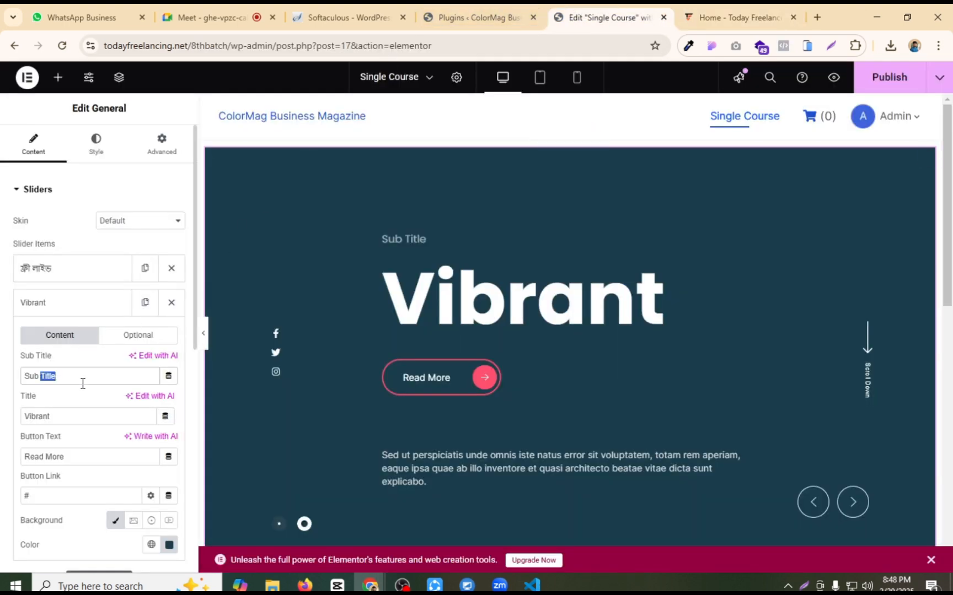
{"action": "key", "text": "ctrl+v"}
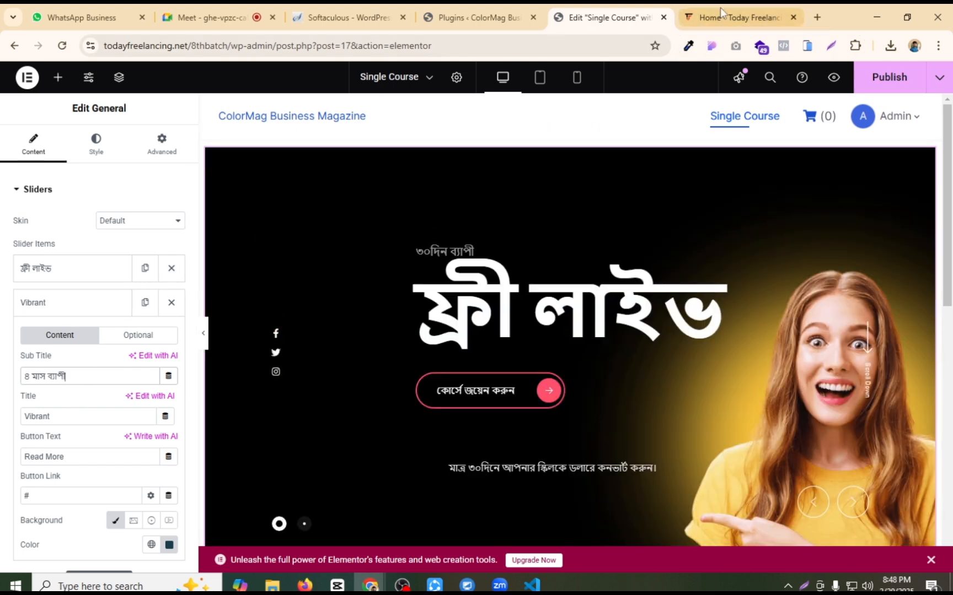
Step: Replace the second slide's title with "প্রিমিয়াম লাইভ" copied from the Today Freelancing homepage
{"action": "left_click", "coordinate": [719, 9]}
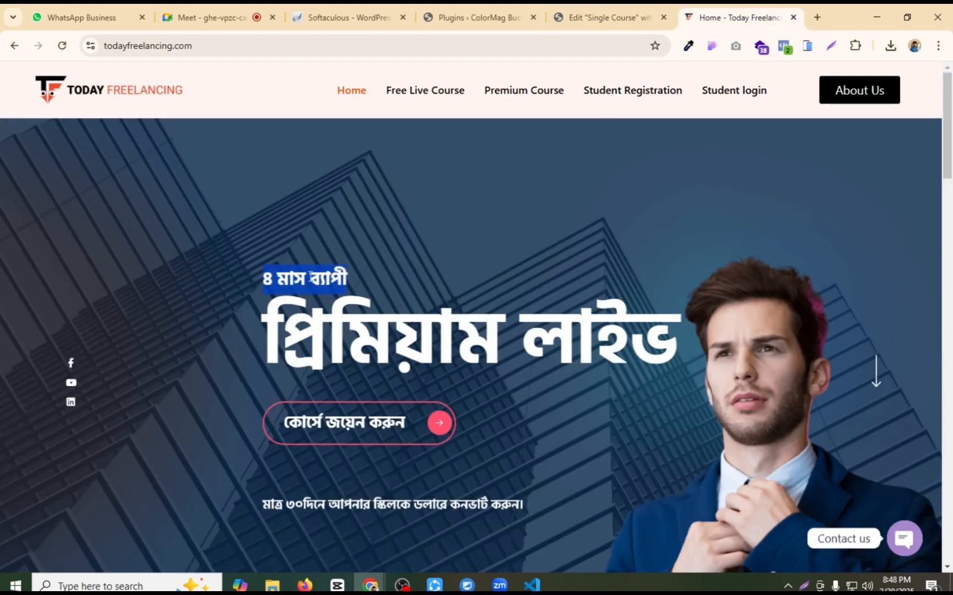
{"action": "left_click", "coordinate": [587, 17]}
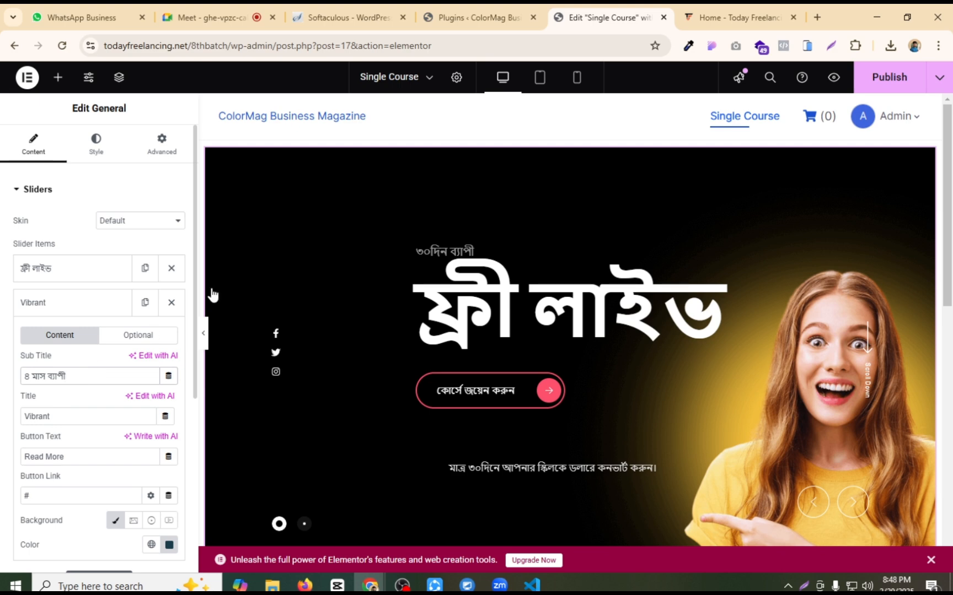
{"action": "left_click", "coordinate": [742, 10]}
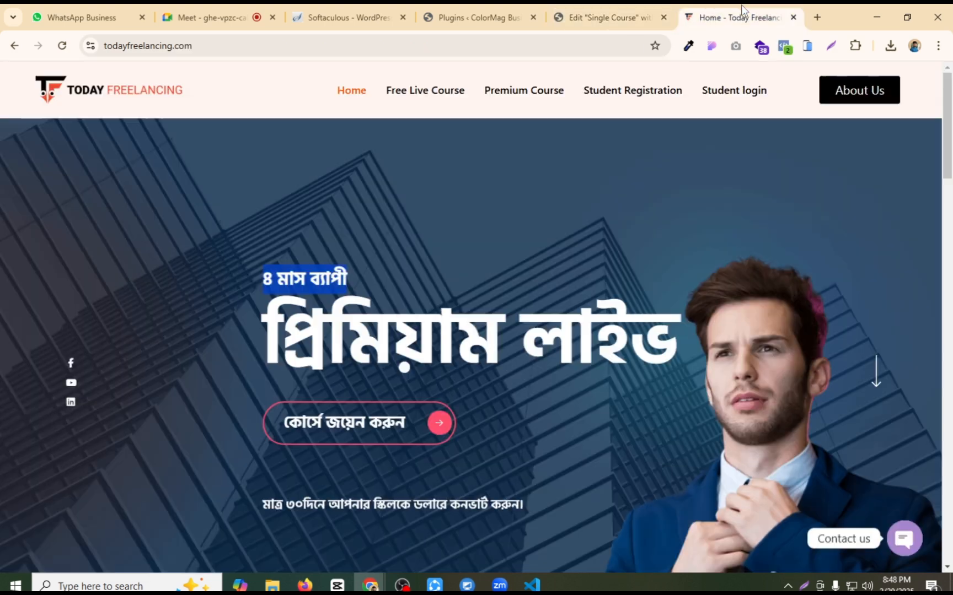
{"action": "triple_click", "coordinate": [440, 331]}
{"action": "key", "text": "ctrl+c"}
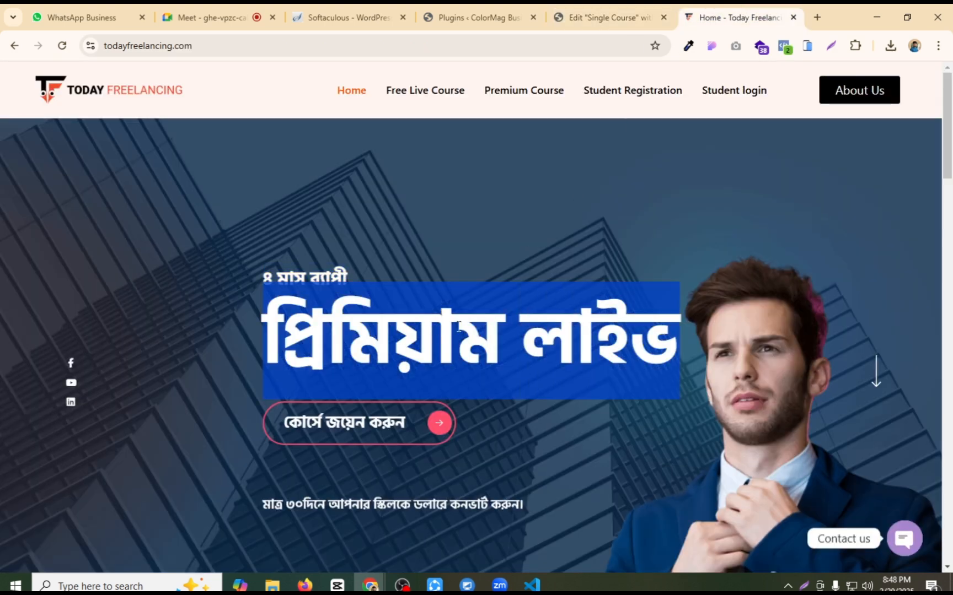
{"action": "left_click", "coordinate": [620, 7]}
{"action": "left_click", "coordinate": [87, 415]}
{"action": "key", "text": "ctrl+a"}
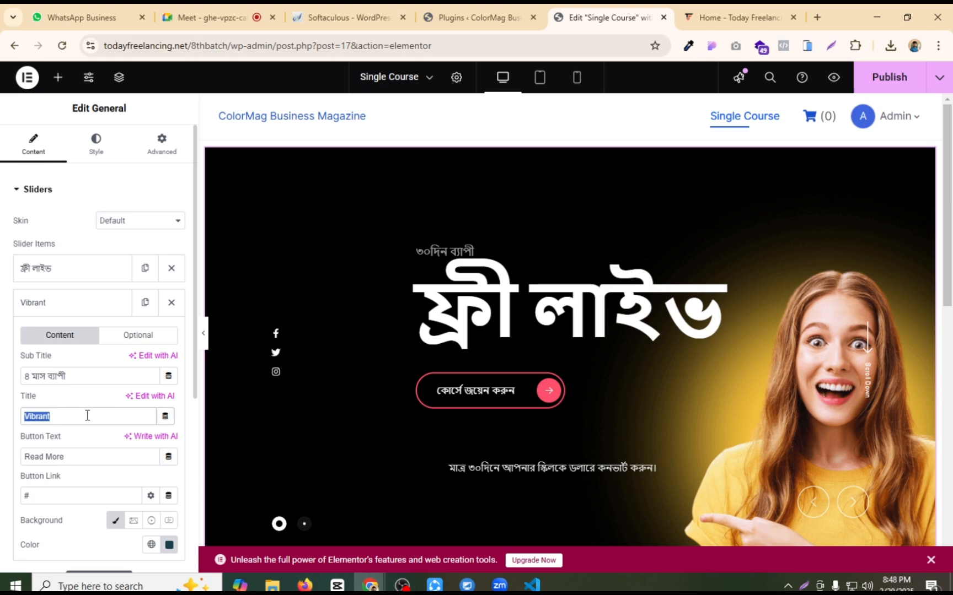
{"action": "key", "text": "ctrl+v"}
Step: Copy the button text "কোর্সে জয়েন করুন" from the first slide into the second slide's button text
{"action": "left_click", "coordinate": [67, 272]}
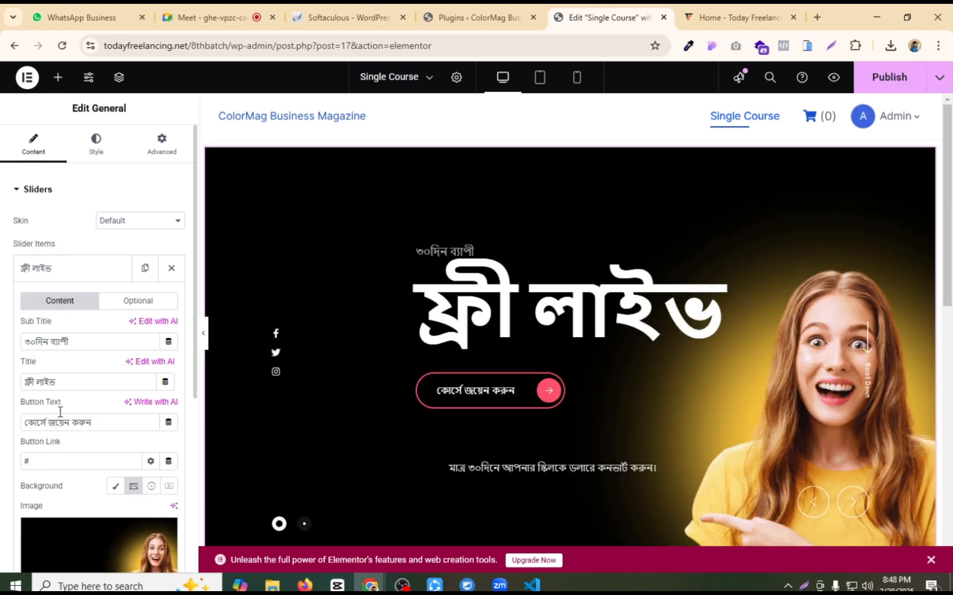
{"action": "left_click_drag", "start_coordinate": [98, 418], "coordinate": [17, 424]}
{"action": "key", "text": "ctrl+c"}
{"action": "left_click", "coordinate": [64, 266]}
{"action": "left_click", "coordinate": [74, 303]}
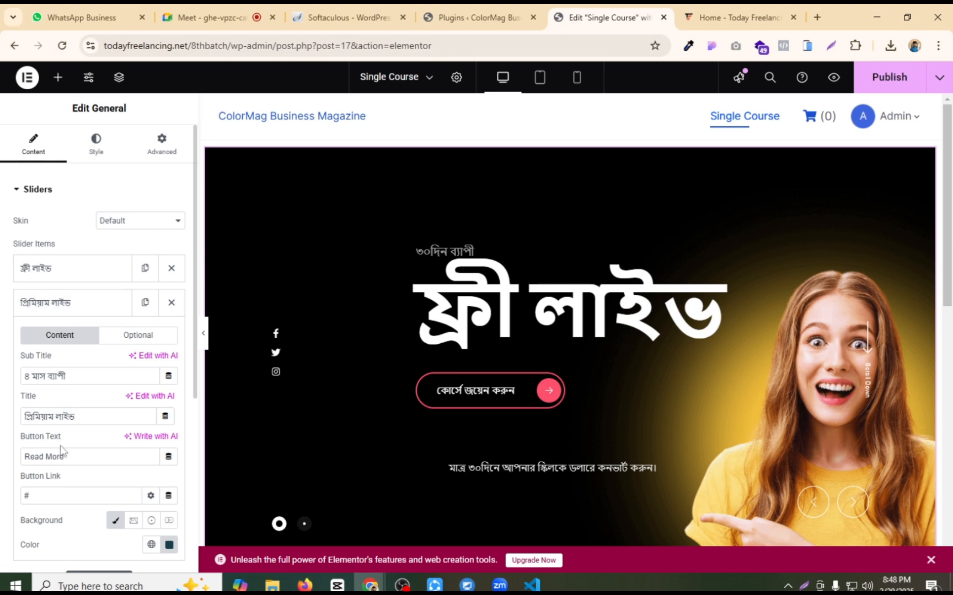
{"action": "left_click_drag", "start_coordinate": [82, 466], "coordinate": [12, 459]}
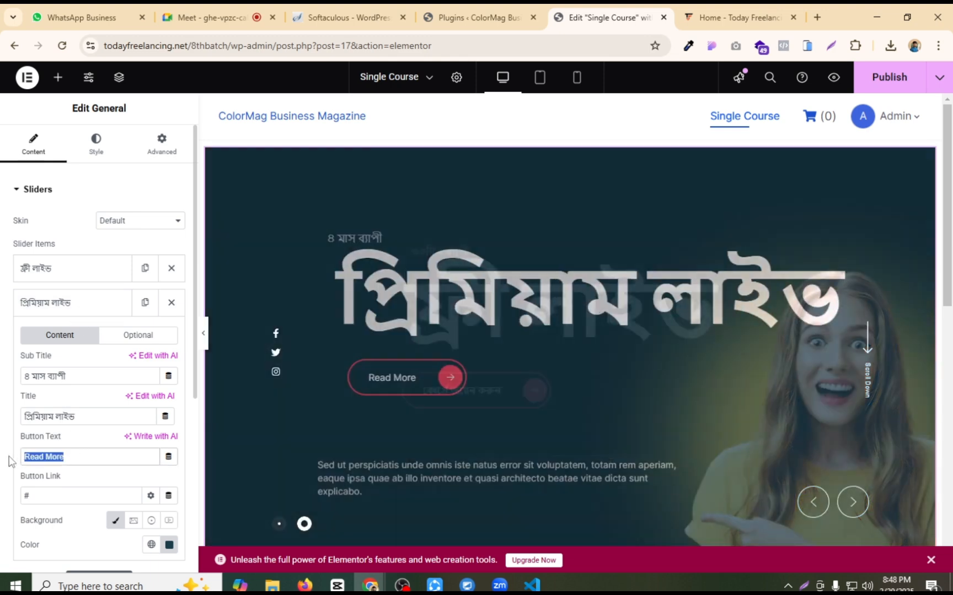
{"action": "key", "text": "ctrl+v"}
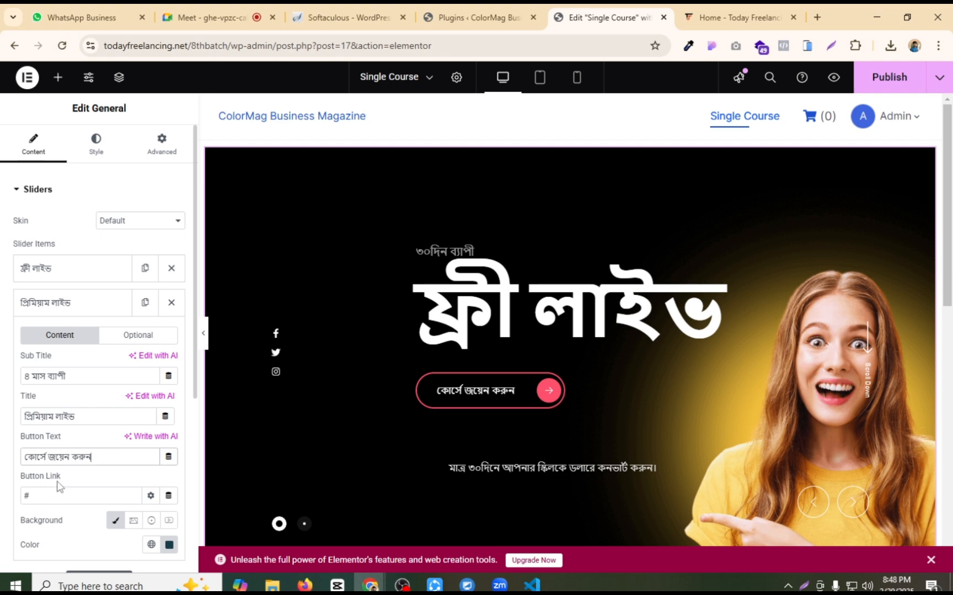
Step: Switch the second slide's background to an image and insert Untitled-design-5-1.png from the media library
{"action": "scroll", "coordinate": [97, 418], "scroll_direction": "down", "scroll_amount": 1}
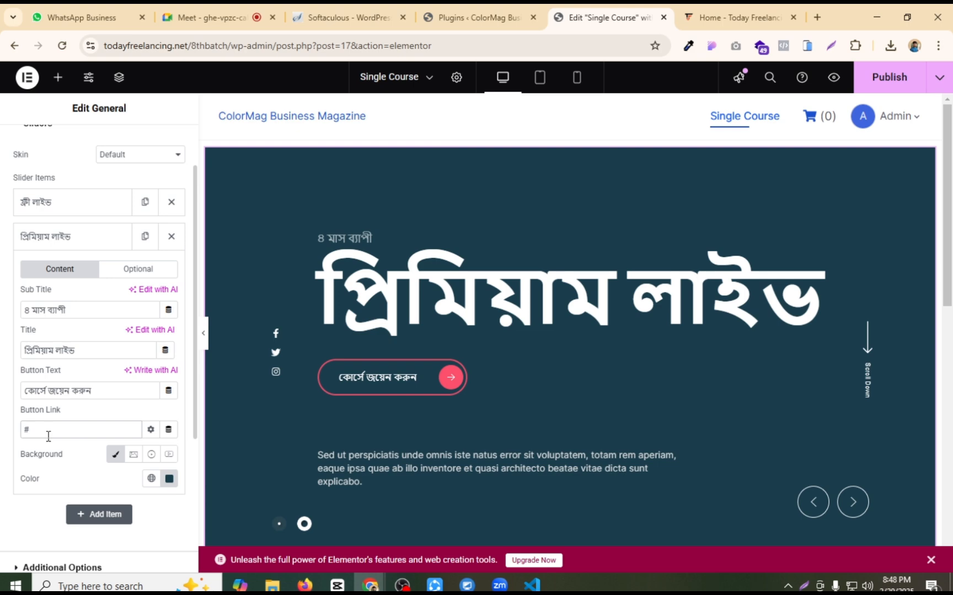
{"action": "left_click", "coordinate": [133, 455]}
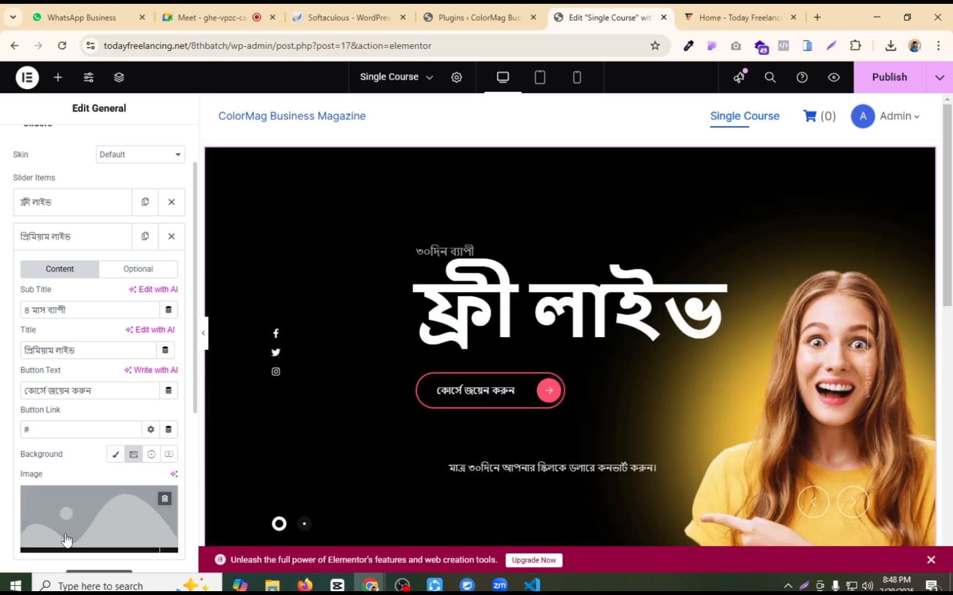
{"action": "left_click", "coordinate": [77, 514]}
{"action": "left_click", "coordinate": [186, 249]}
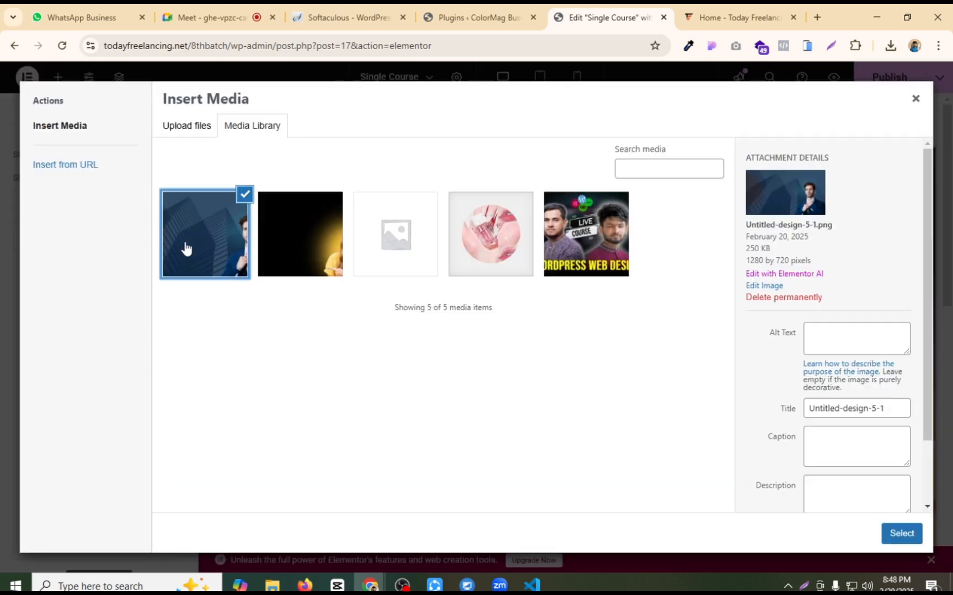
{"action": "left_click", "coordinate": [901, 533]}
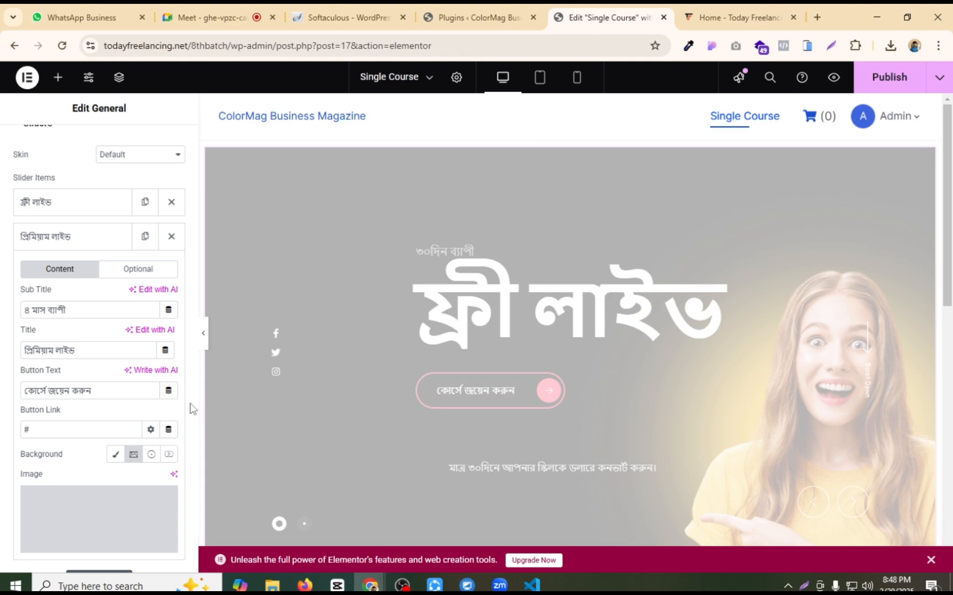
{"action": "scroll", "coordinate": [103, 346], "scroll_direction": "down", "scroll_amount": 2}
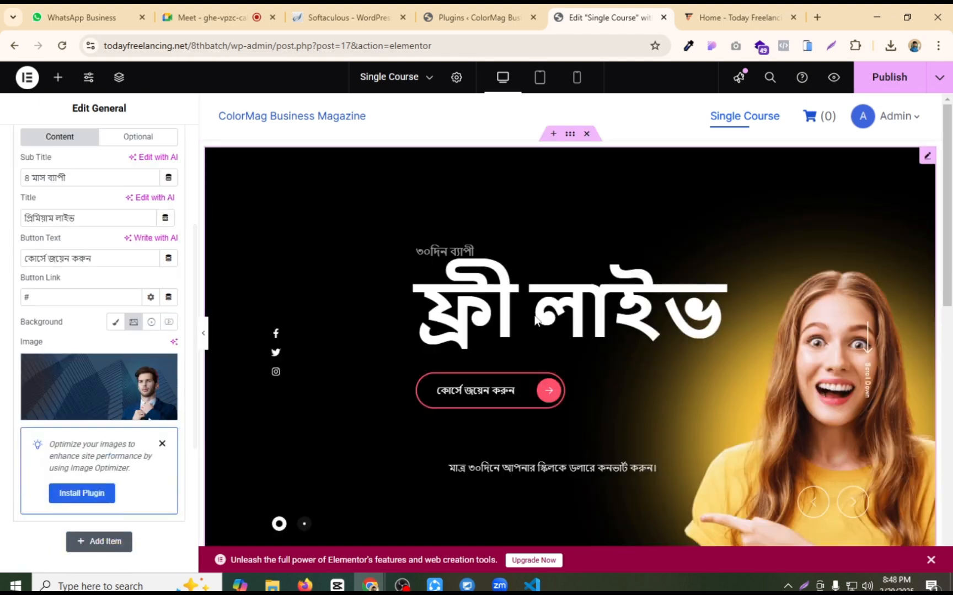
Step: Publish the Single Course page and preview the slider with the editing sidebar hidden
{"action": "left_click", "coordinate": [889, 77]}
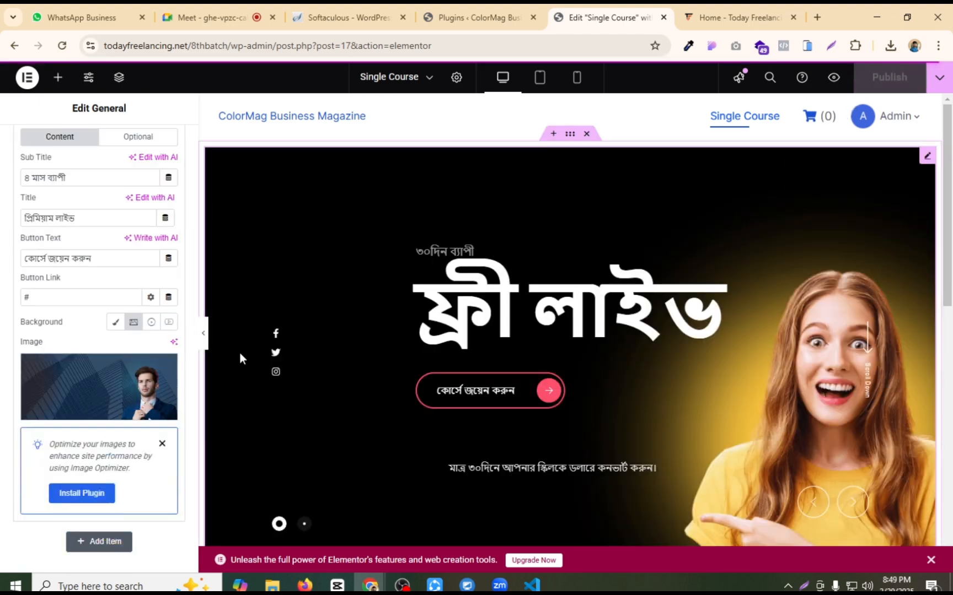
{"action": "left_click", "coordinate": [203, 337]}
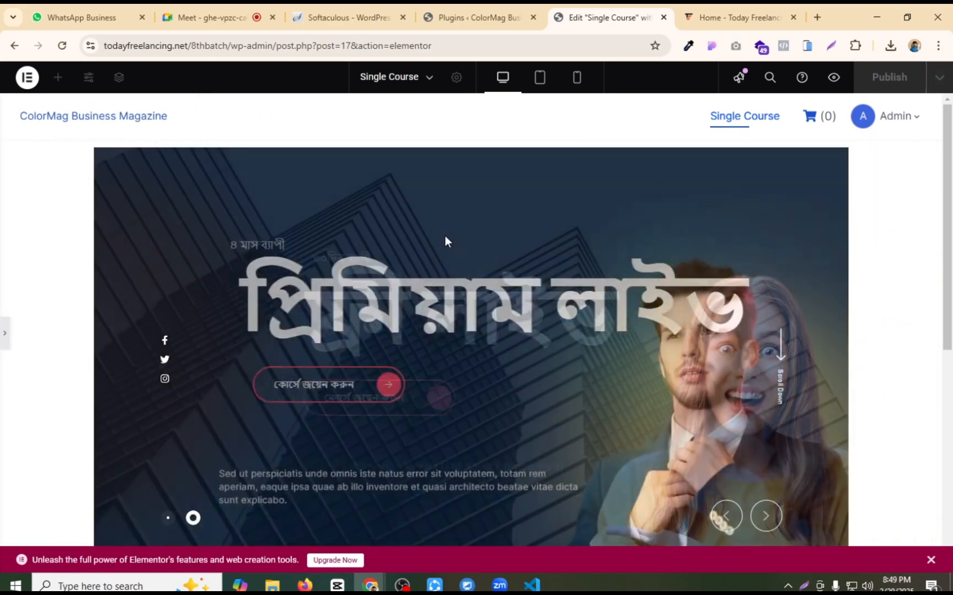
{"action": "scroll", "coordinate": [447, 241], "scroll_direction": "down", "scroll_amount": 5}
{"action": "scroll", "coordinate": [446, 241], "scroll_direction": "up", "scroll_amount": 5}
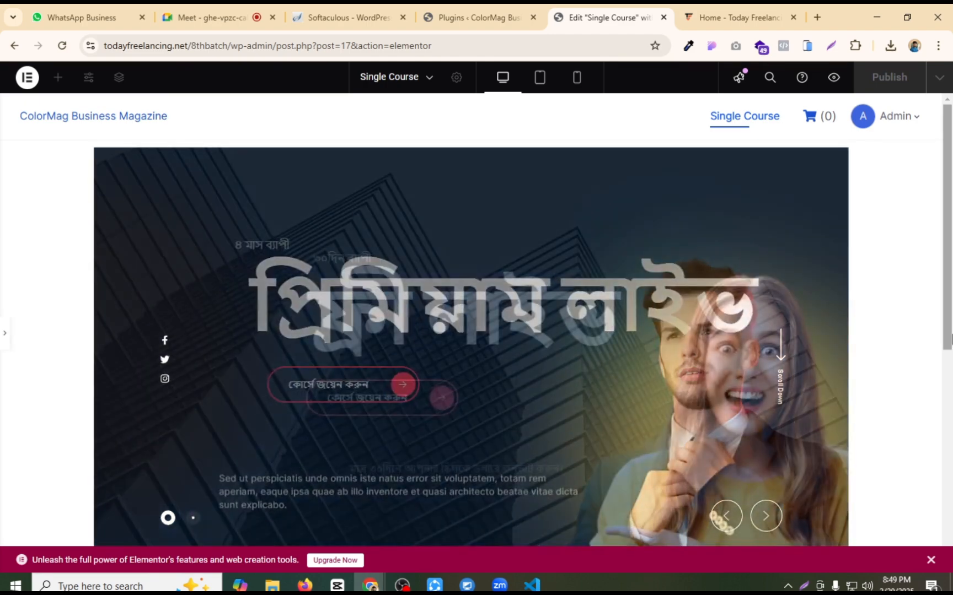
{"action": "scroll", "coordinate": [610, 297], "scroll_direction": "down", "scroll_amount": 2}
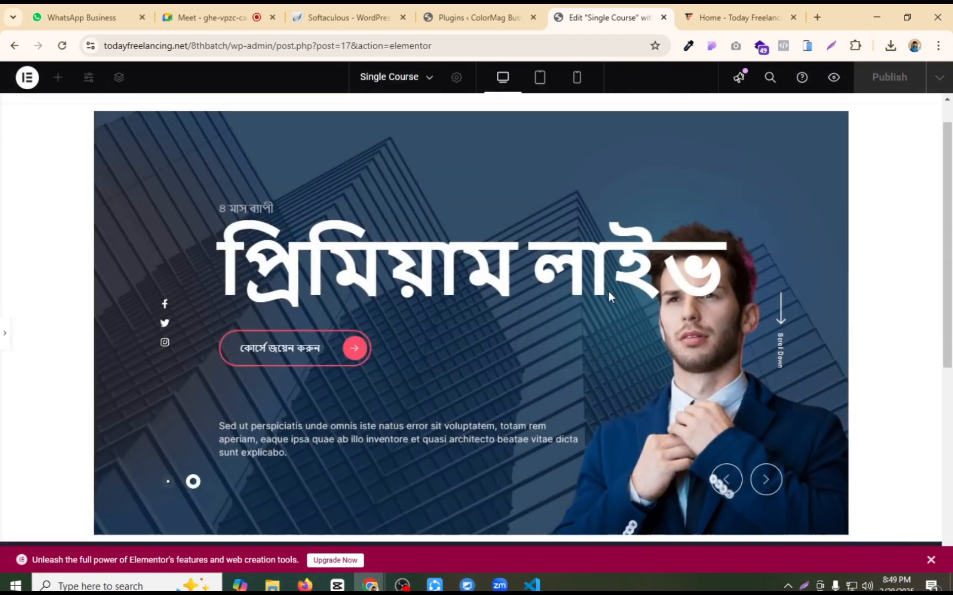
Step: Advance through both slides in the preview to check the slider, and bring back the editing sidebar
{"action": "left_click", "coordinate": [771, 386]}
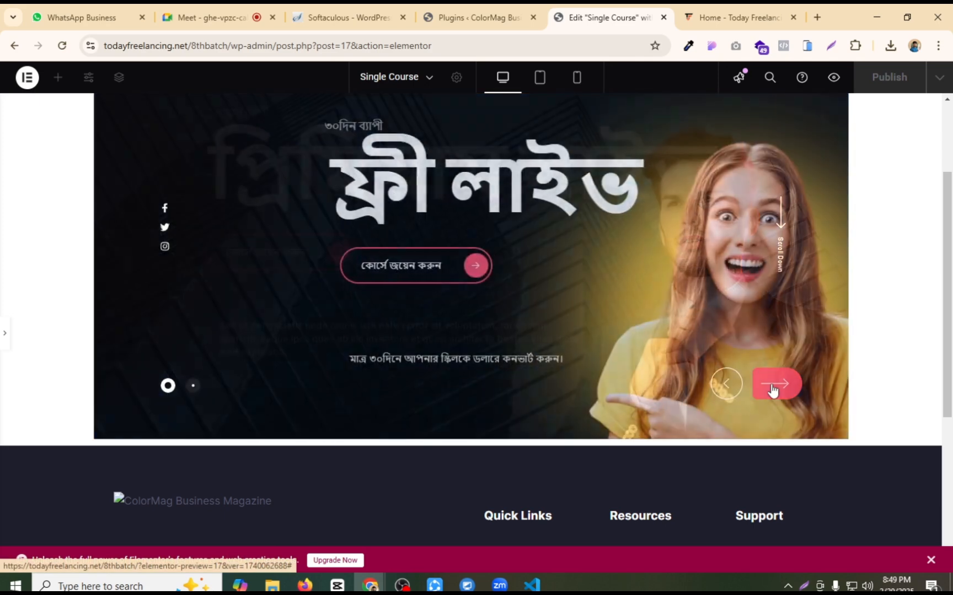
{"action": "left_click", "coordinate": [771, 386]}
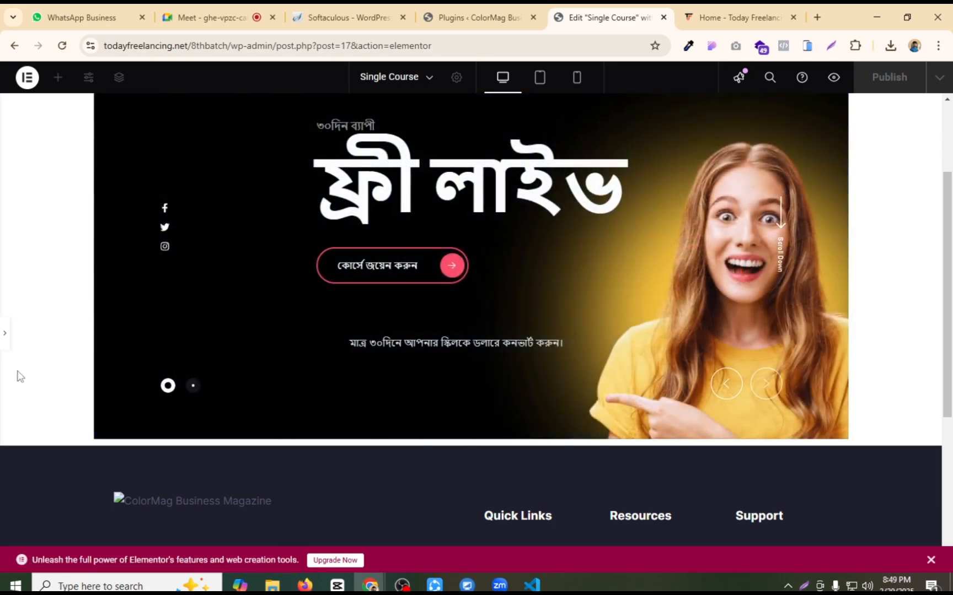
{"action": "left_click", "coordinate": [4, 333]}
Step: In the slider's style settings, set the Scroll Down element's horizontal spacing to 0
{"action": "scroll", "coordinate": [420, 353], "scroll_direction": "up", "scroll_amount": 2}
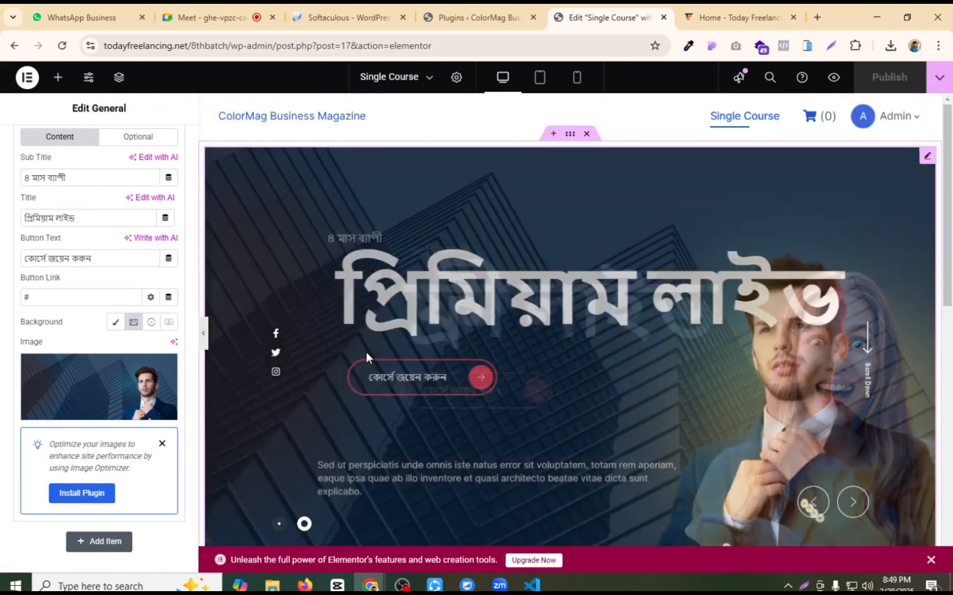
{"action": "scroll", "coordinate": [85, 282], "scroll_direction": "up", "scroll_amount": 2}
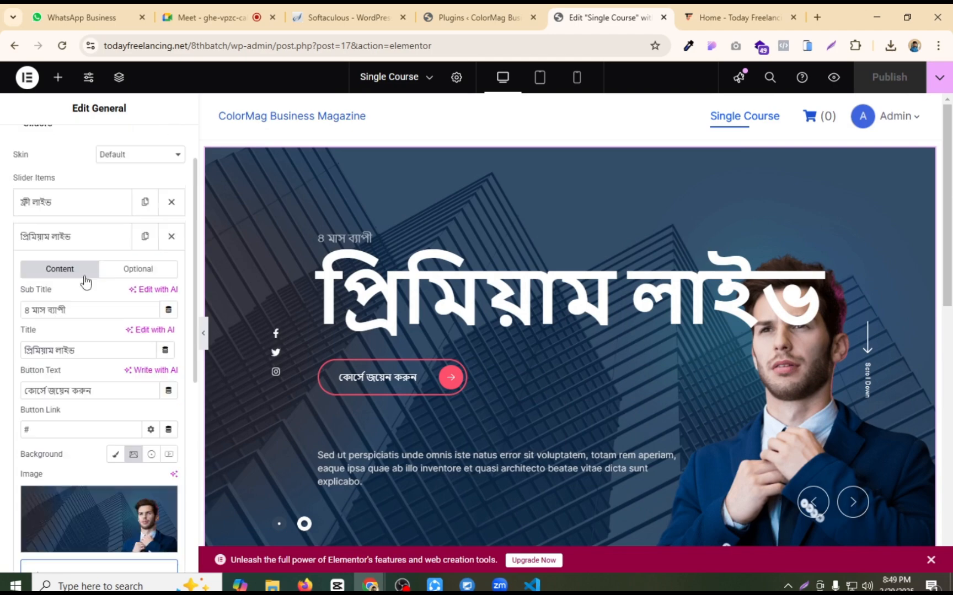
{"action": "scroll", "coordinate": [99, 182], "scroll_direction": "up", "scroll_amount": 1}
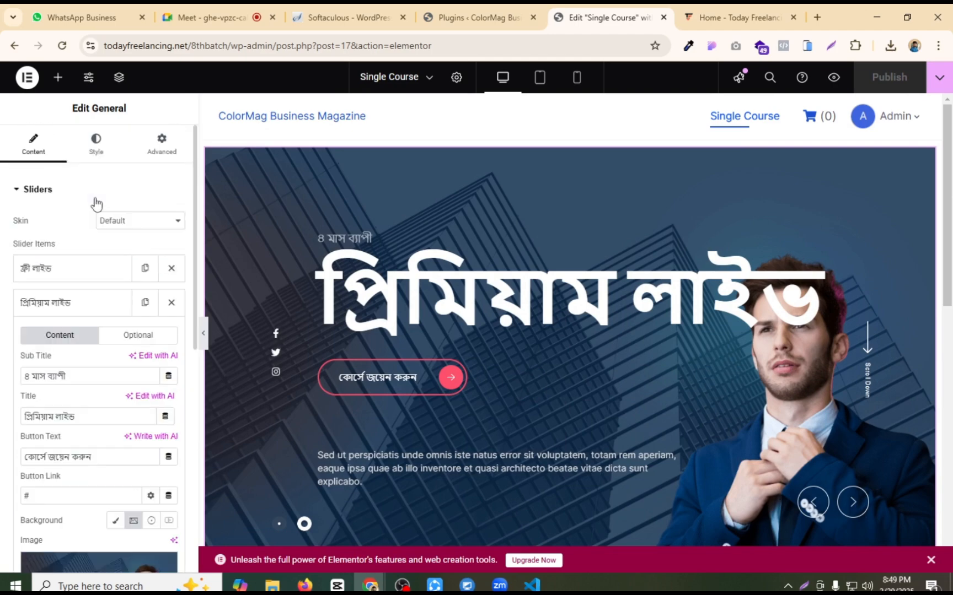
{"action": "left_click", "coordinate": [96, 144]}
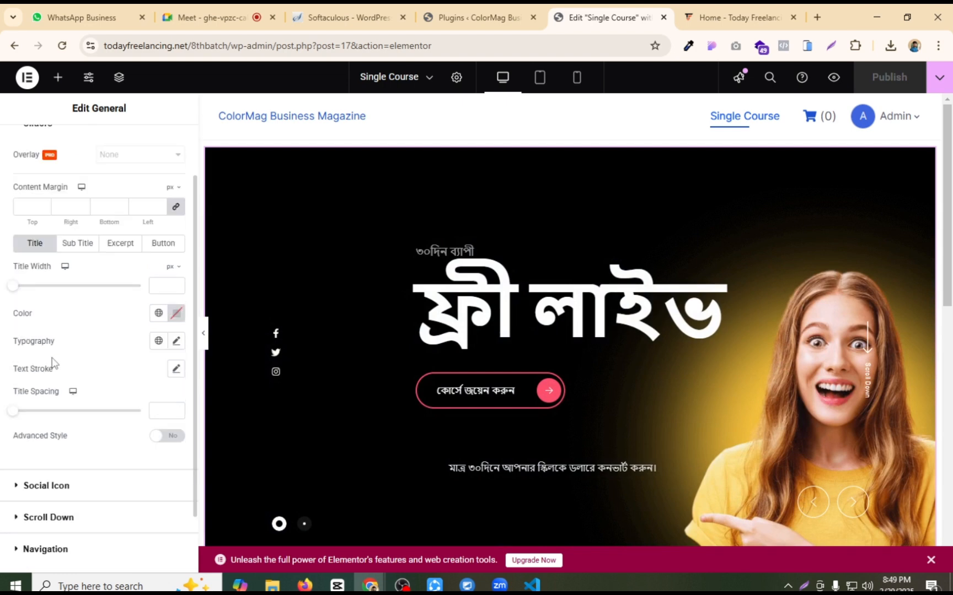
{"action": "scroll", "coordinate": [55, 364], "scroll_direction": "down", "scroll_amount": 2}
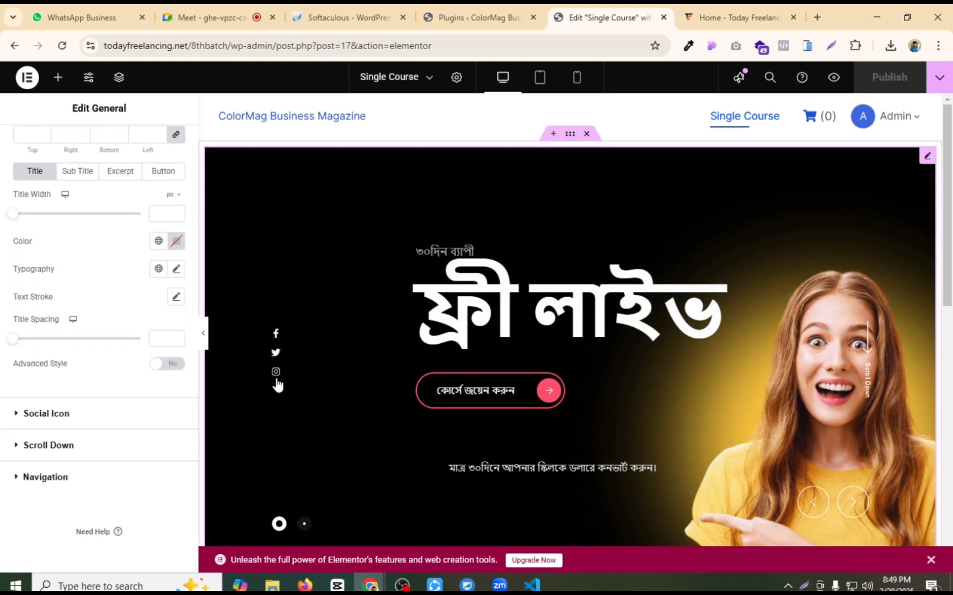
{"action": "left_click", "coordinate": [69, 424]}
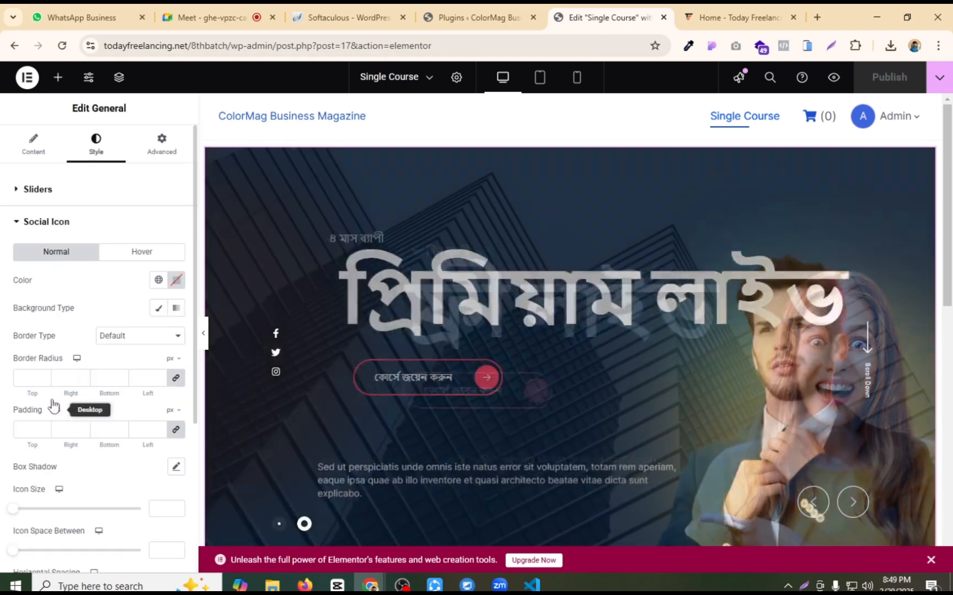
{"action": "scroll", "coordinate": [81, 307], "scroll_direction": "down", "scroll_amount": 3}
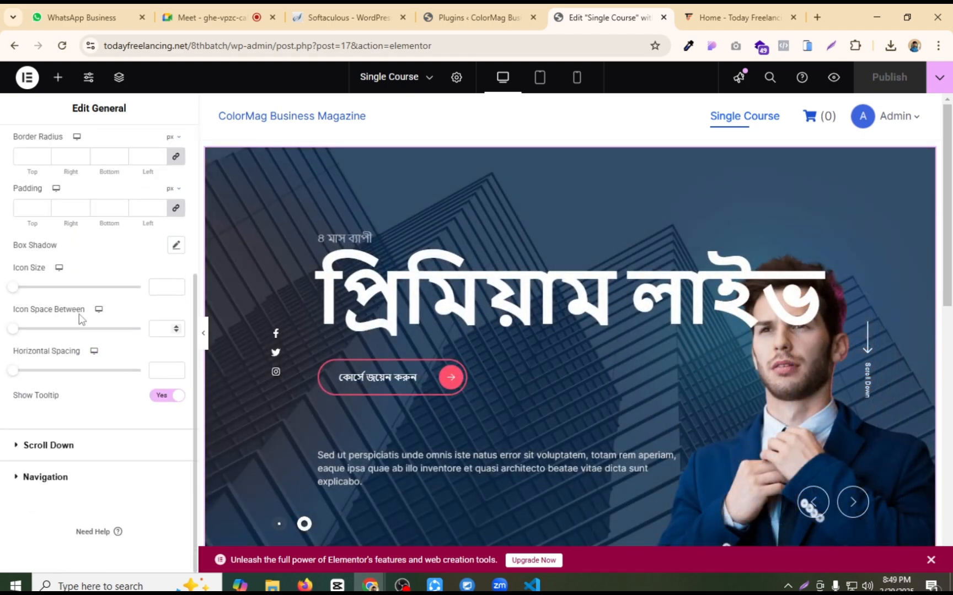
{"action": "left_click", "coordinate": [39, 446]}
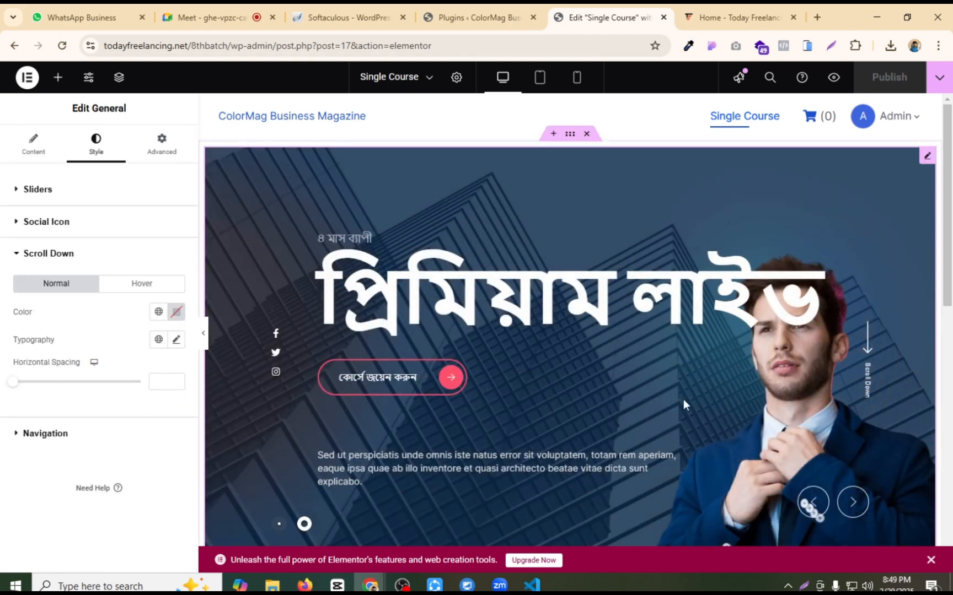
{"action": "scroll", "coordinate": [547, 389], "scroll_direction": "down", "scroll_amount": 1}
{"action": "scroll", "coordinate": [547, 389], "scroll_direction": "down", "scroll_amount": 2}
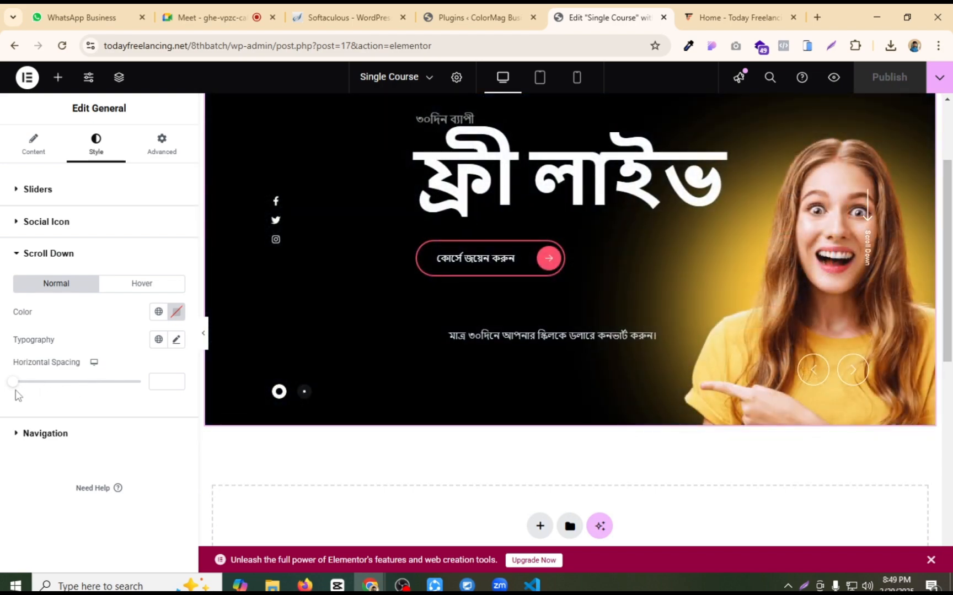
{"action": "mouse_move", "coordinate": [15, 389]}
{"action": "left_mouse_down"}
{"action": "mouse_move", "coordinate": [123, 382]}
{"action": "mouse_move", "coordinate": [3, 389]}
{"action": "left_mouse_up"}
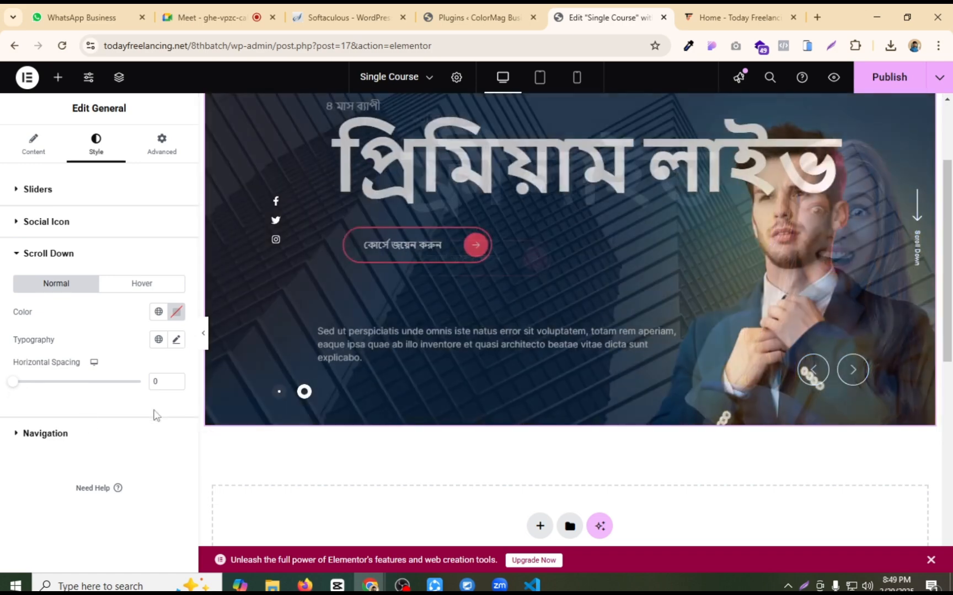
Step: Review the slider's navigation style settings and its additional content options, such as size ratio, alignment and show/hide switches
{"action": "left_click", "coordinate": [26, 432]}
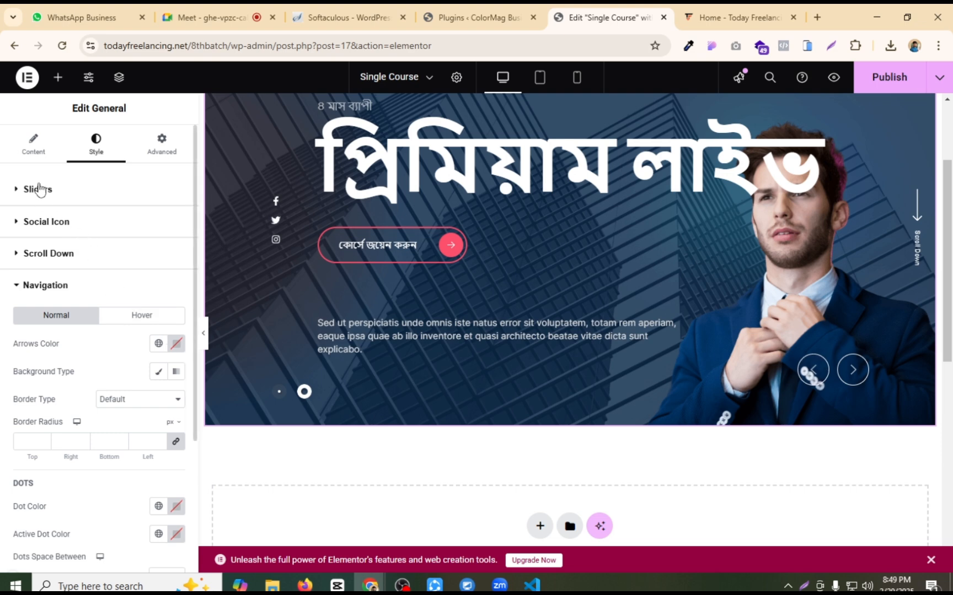
{"action": "left_click", "coordinate": [29, 147]}
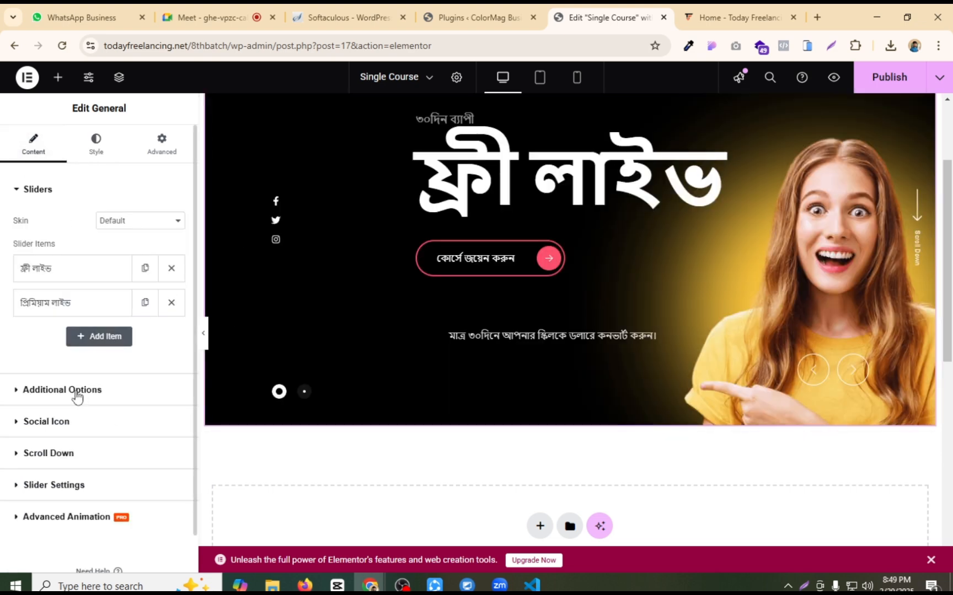
{"action": "left_click", "coordinate": [78, 395]}
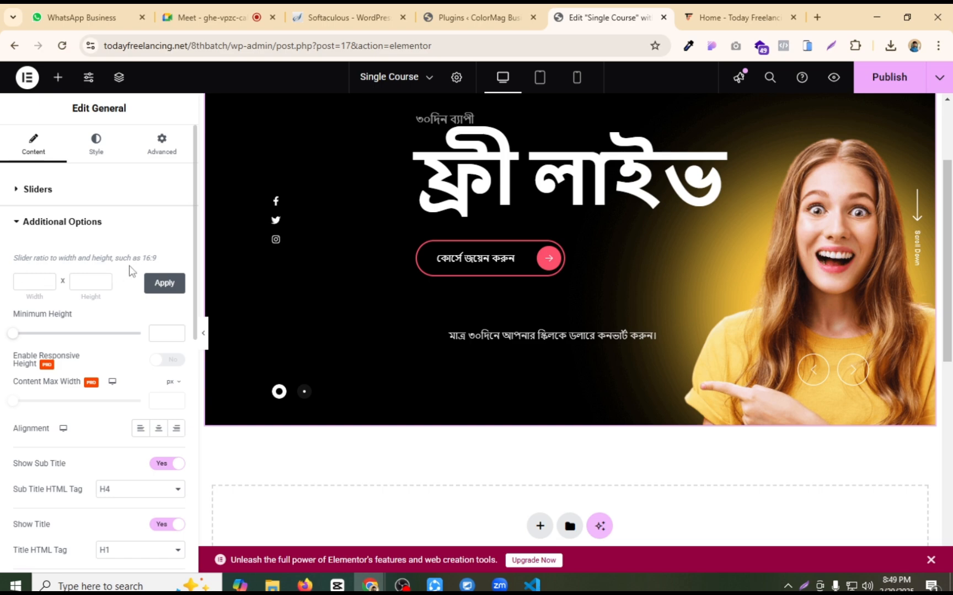
{"action": "left_click", "coordinate": [161, 260]}
{"action": "scroll", "coordinate": [53, 429], "scroll_direction": "down", "scroll_amount": 1}
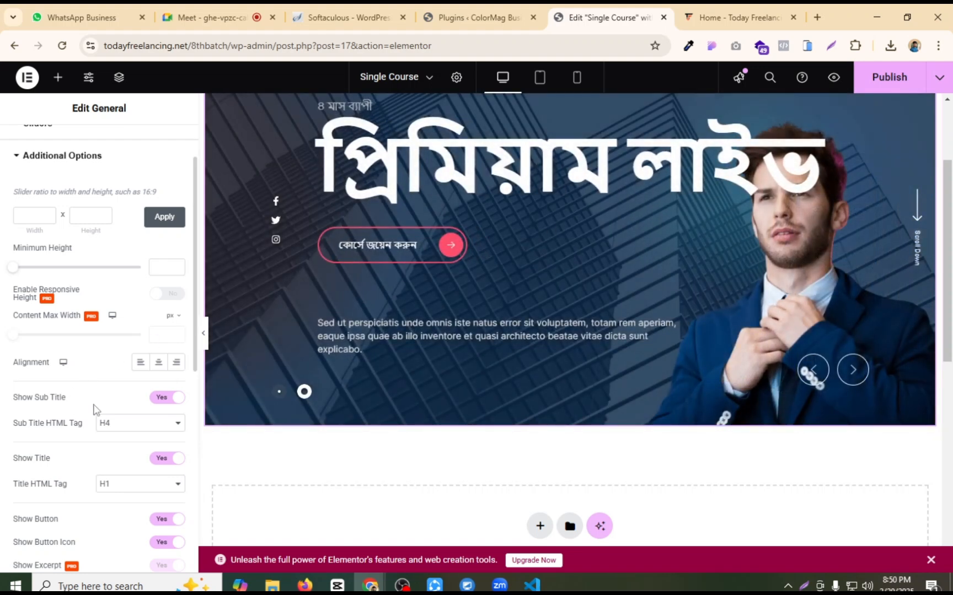
{"action": "scroll", "coordinate": [93, 409], "scroll_direction": "down", "scroll_amount": 8}
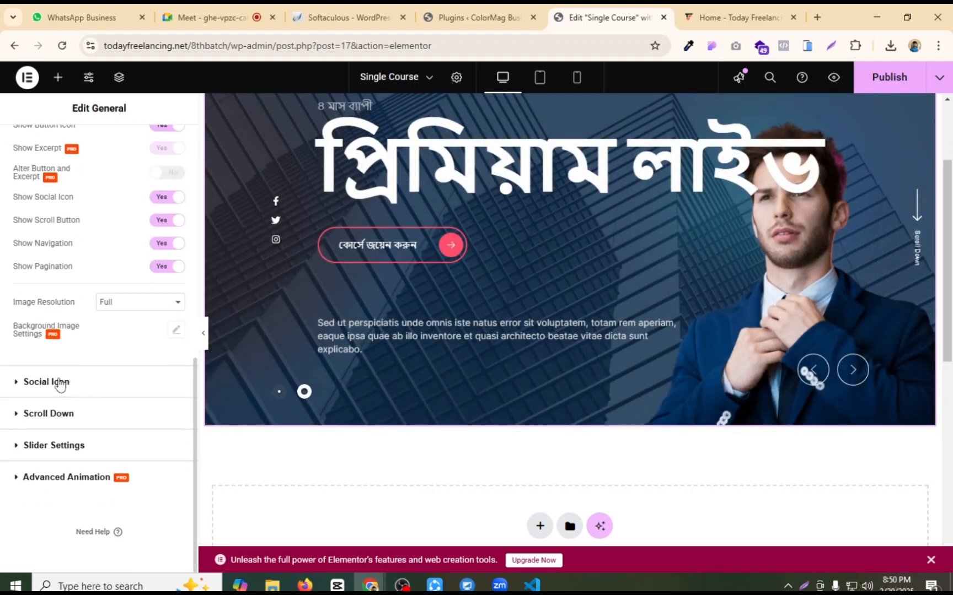
Step: Expand the slider's Facebook social icon item and compare the social icons with those on the Today Freelancing homepage
{"action": "left_click", "coordinate": [59, 386]}
{"action": "left_click", "coordinate": [77, 301]}
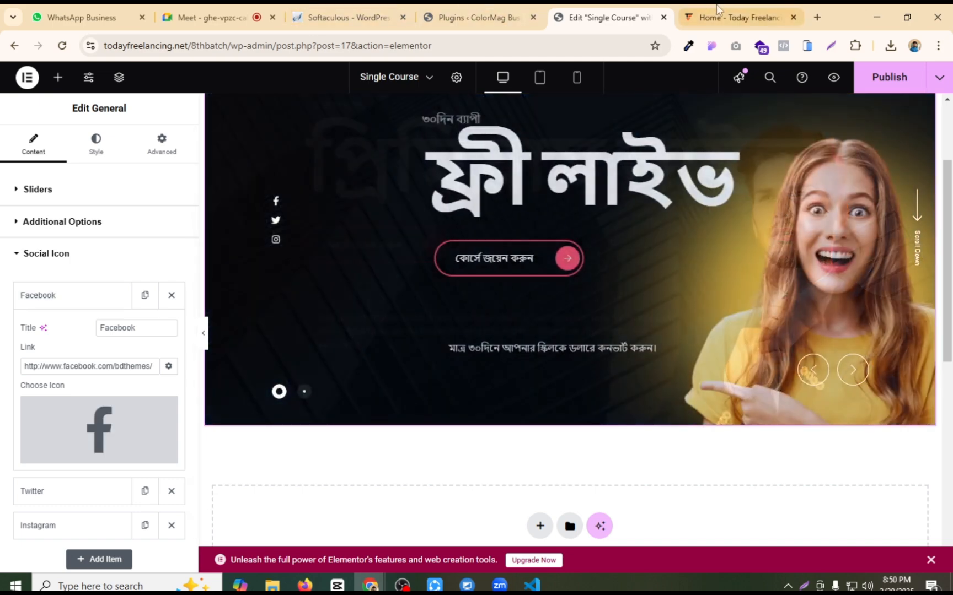
{"action": "left_click", "coordinate": [721, 15]}
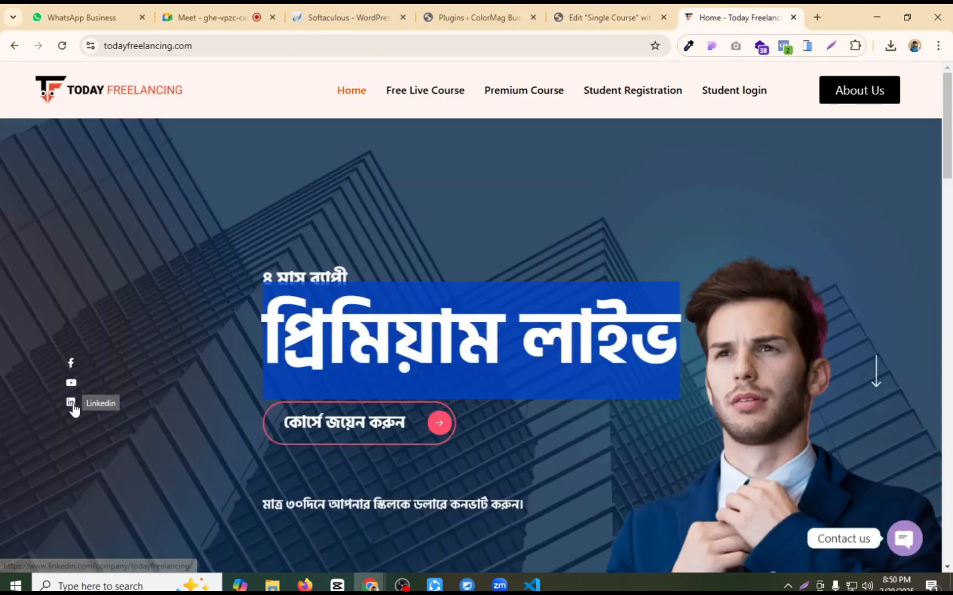
{"action": "left_click", "coordinate": [578, 15]}
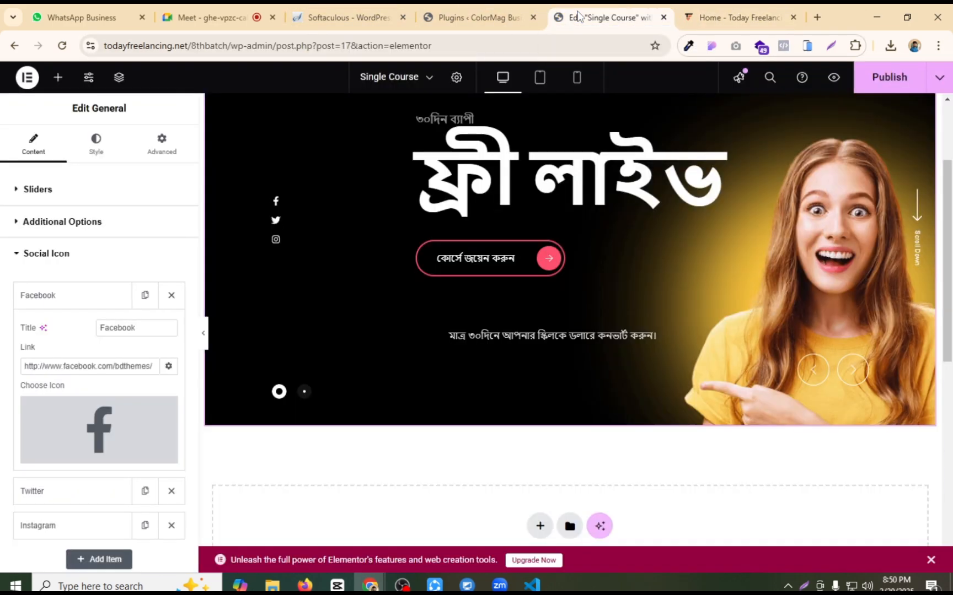
Step: Preview the slider at full width with the editing sidebar hidden, and restore the sidebar
{"action": "scroll", "coordinate": [506, 338], "scroll_direction": "up", "scroll_amount": 3}
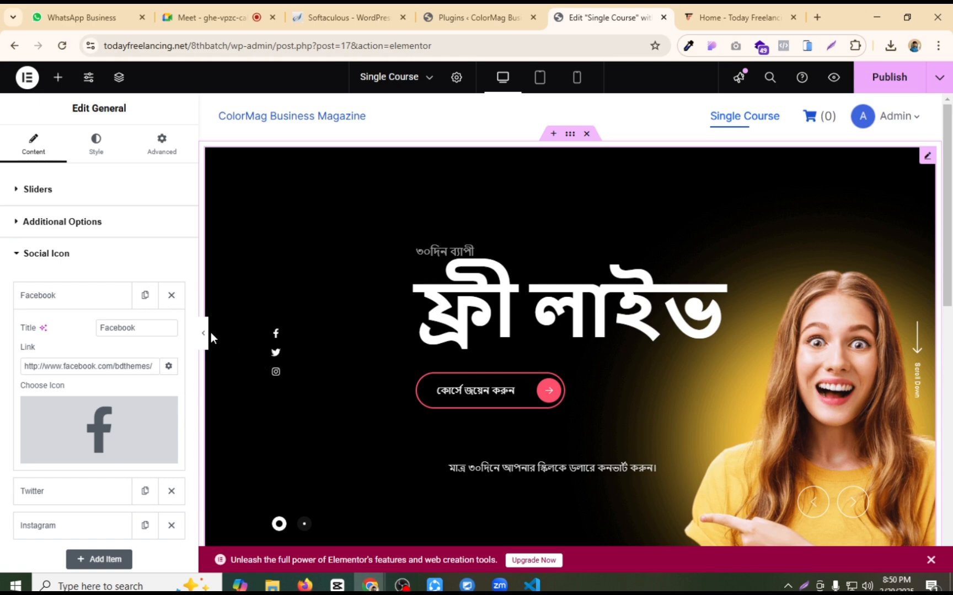
{"action": "left_click", "coordinate": [205, 334]}
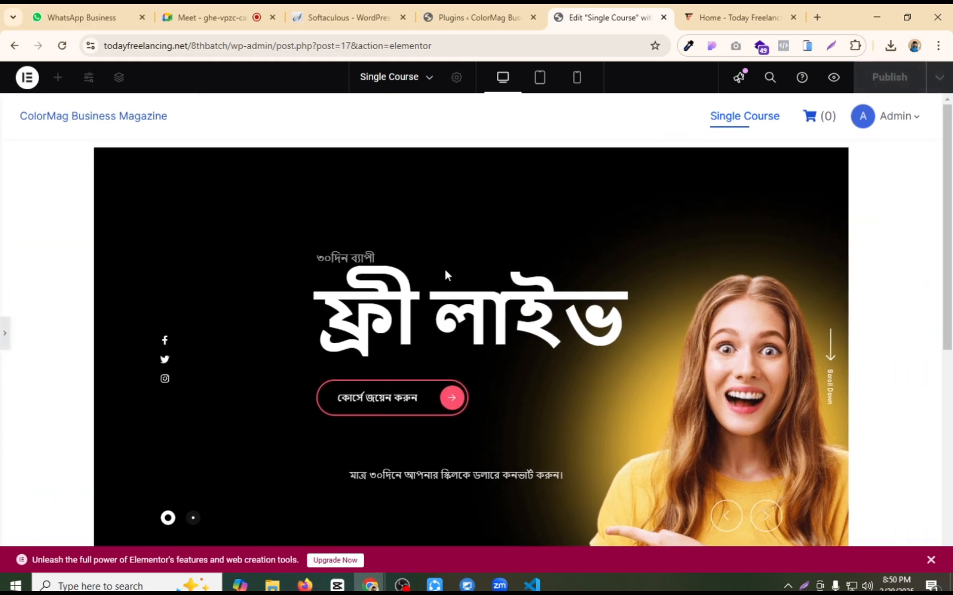
{"action": "scroll", "coordinate": [433, 268], "scroll_direction": "down", "scroll_amount": 2}
{"action": "scroll", "coordinate": [433, 268], "scroll_direction": "up", "scroll_amount": 2}
{"action": "left_click", "coordinate": [5, 334]}
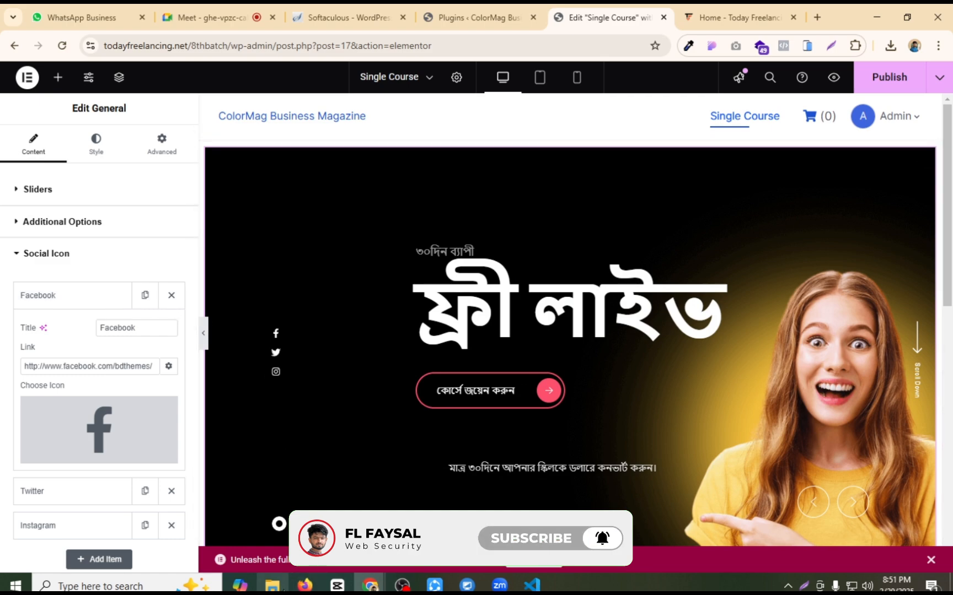
Step: Check the pixel dimensions of Untitled-design-4-1.png from the Downloads folder in File Explorer, and return to the page editor
{"action": "left_click", "coordinate": [272, 585]}
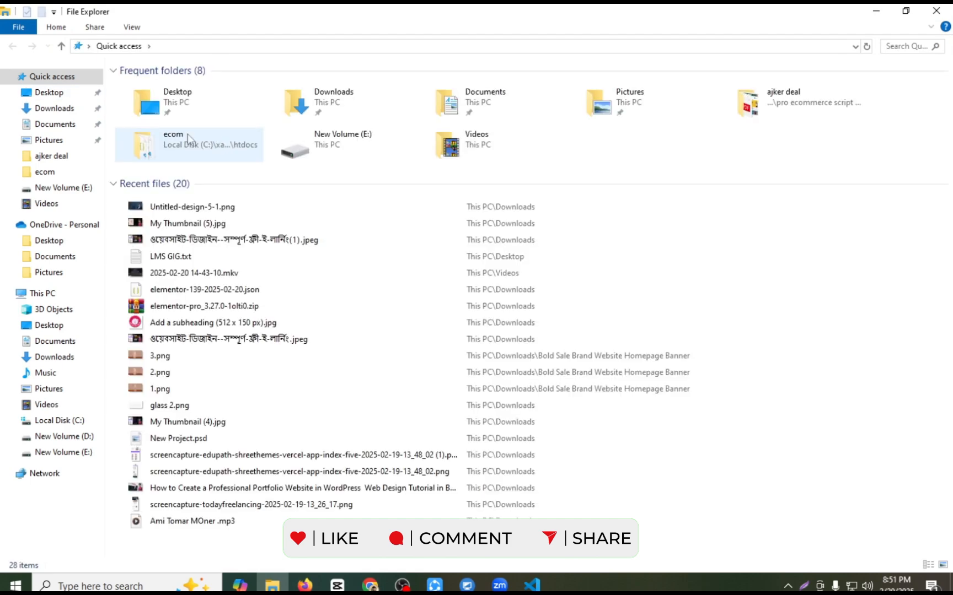
{"action": "double_click", "coordinate": [331, 102]}
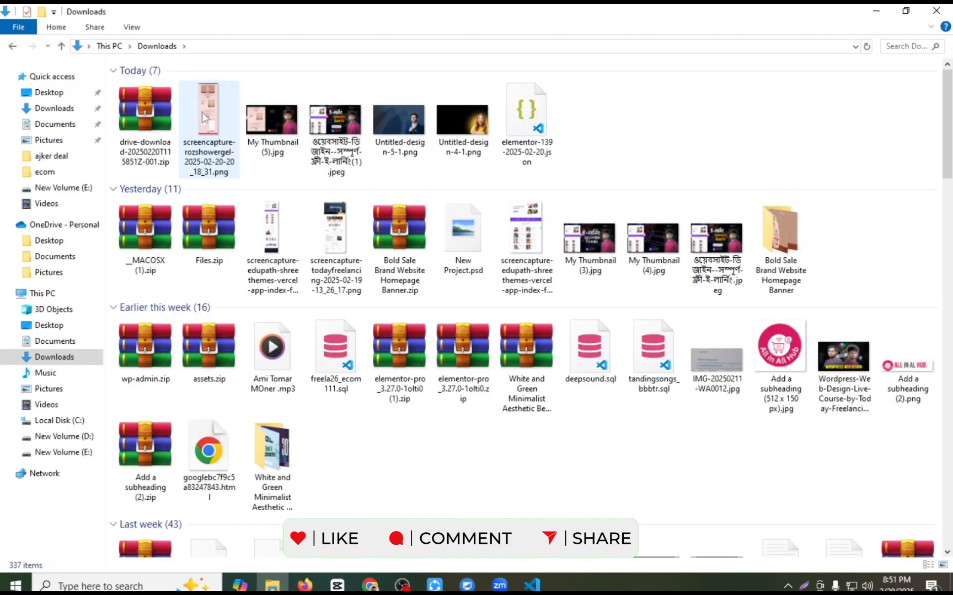
{"action": "left_click", "coordinate": [452, 132]}
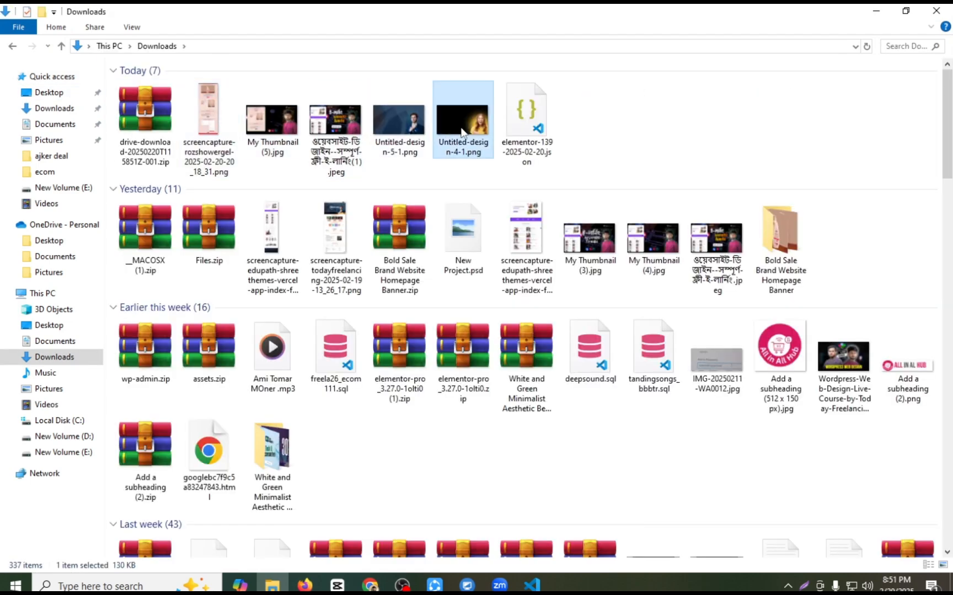
{"action": "right_click", "coordinate": [461, 126]}
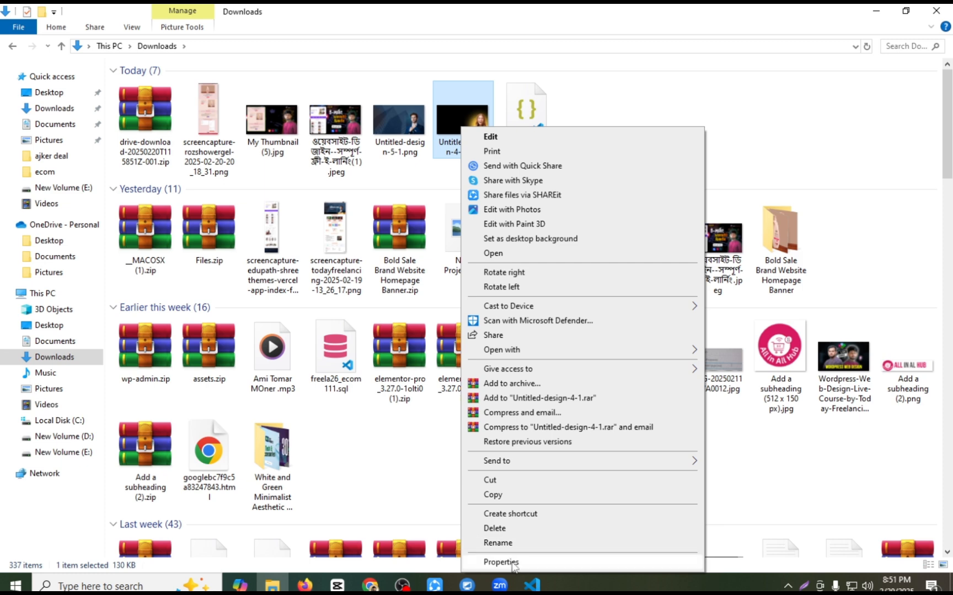
{"action": "left_click", "coordinate": [499, 562]}
{"action": "left_click", "coordinate": [550, 160]}
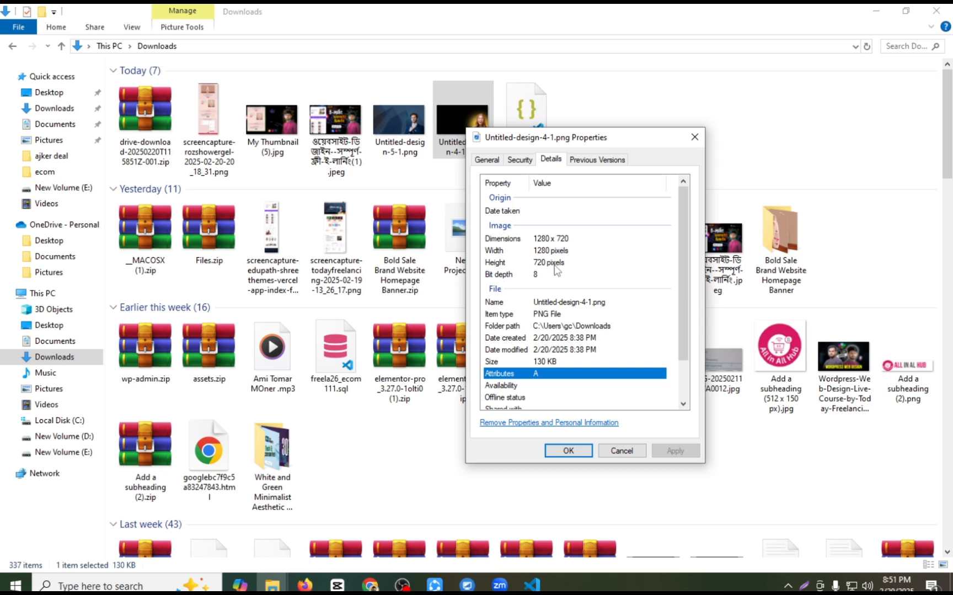
{"action": "left_click", "coordinate": [694, 137]}
{"action": "left_click", "coordinate": [935, 10]}
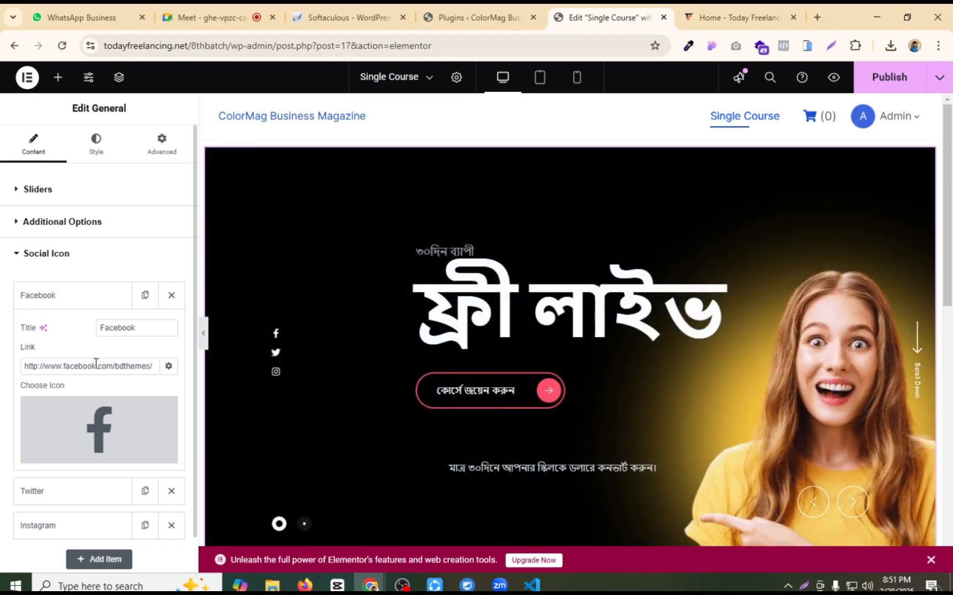
Step: Replace the profile name in the Facebook social icon's link with the site owner's Facebook username and collapse the item
{"action": "left_click_drag", "start_coordinate": [117, 366], "coordinate": [175, 379]}
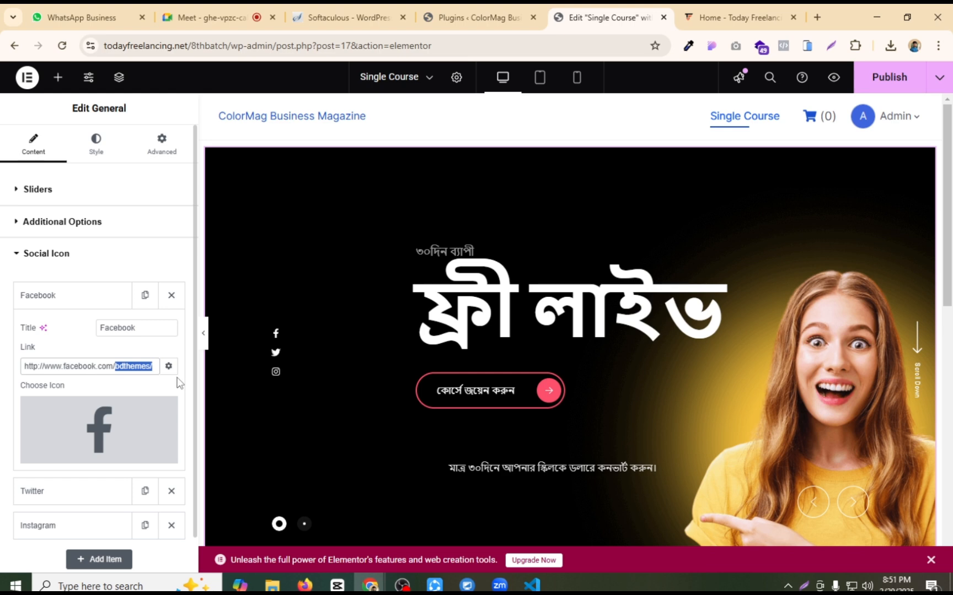
{"action": "type", "text": "bdfaysal"}
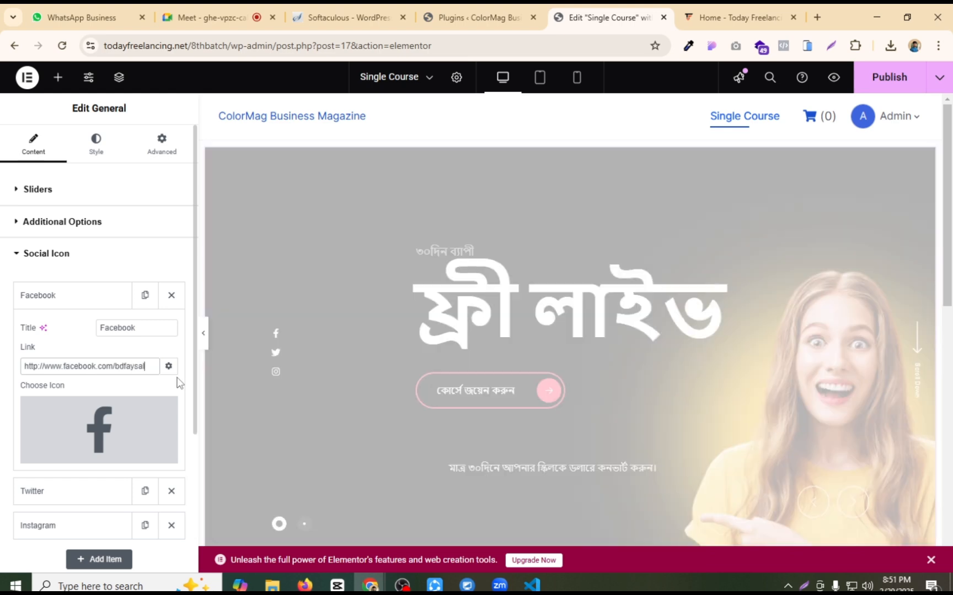
{"action": "type", "text": "24"}
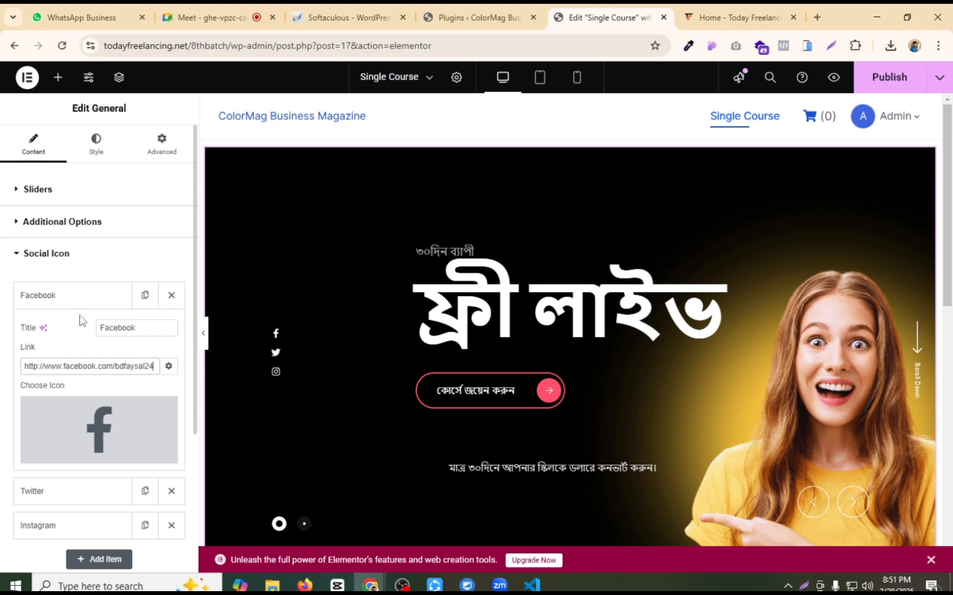
{"action": "left_click", "coordinate": [67, 298]}
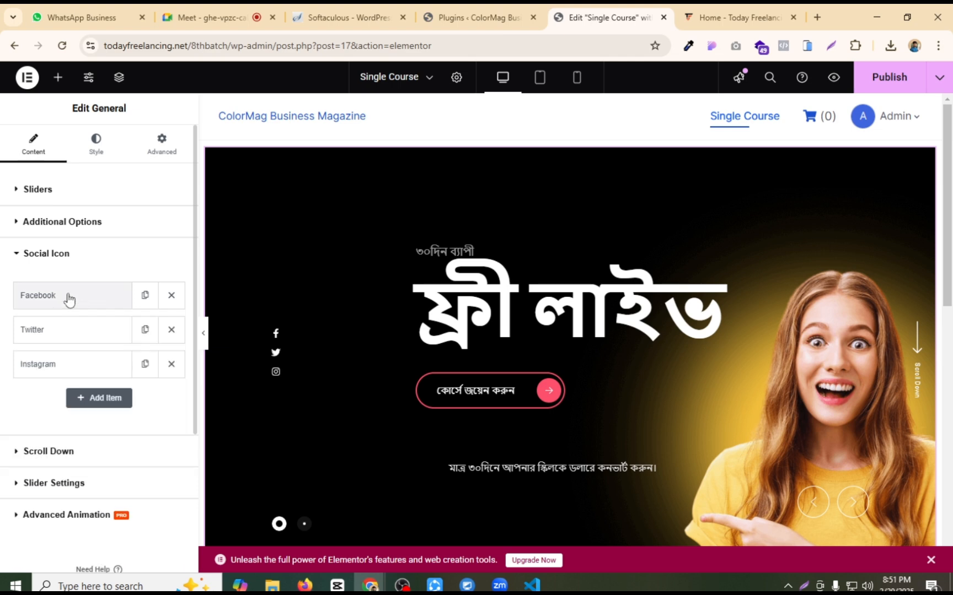
Step: Delete the slider's Twitter and Instagram social icon items and add a new blank social icon item
{"action": "left_click", "coordinate": [171, 330]}
{"action": "left_click", "coordinate": [171, 331]}
{"action": "left_click", "coordinate": [127, 329]}
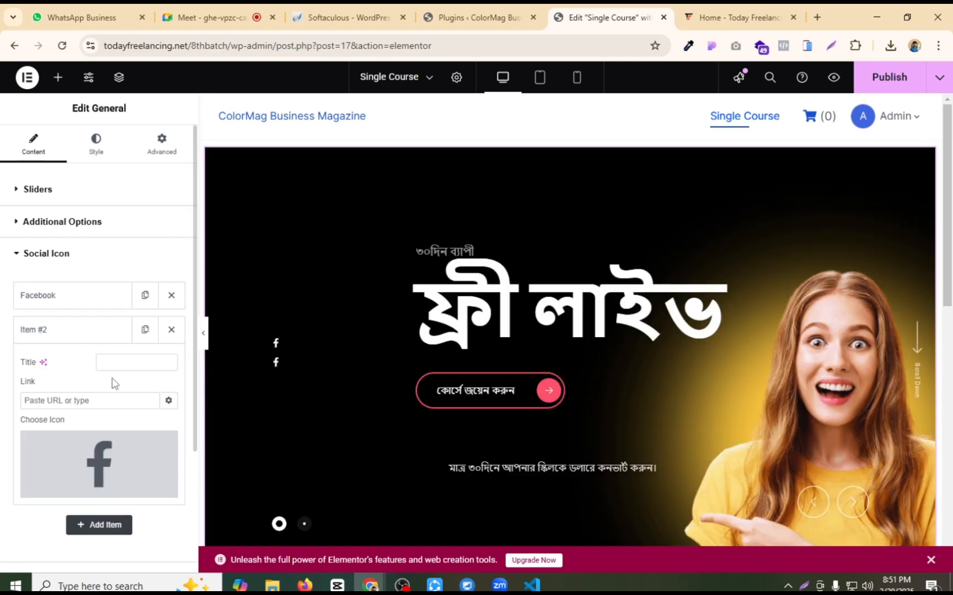
Step: Give the new social icon item the YouTube icon from the icon library, collapse it, and publish the page
{"action": "mouse_move", "coordinate": [102, 448]}
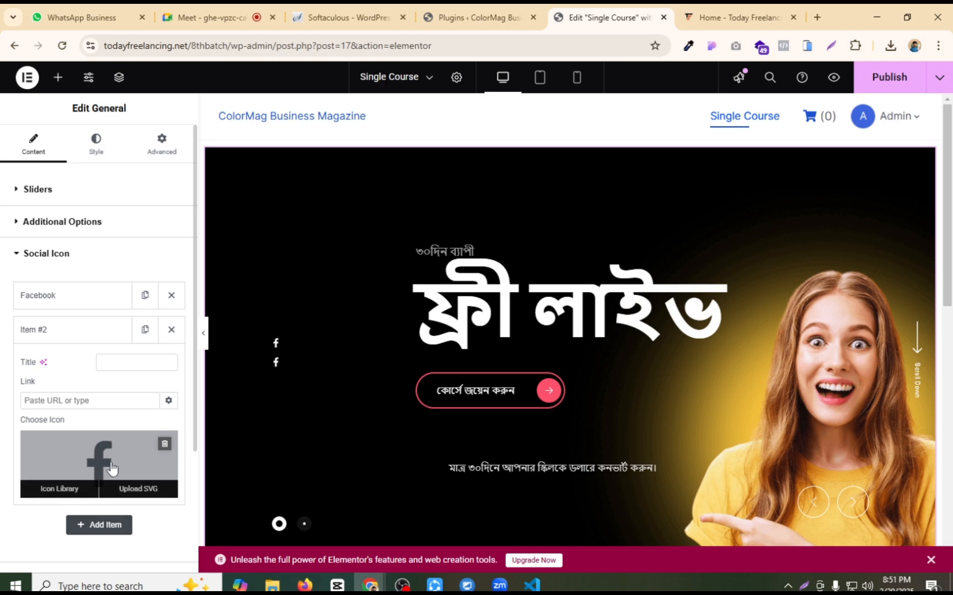
{"action": "left_click", "coordinate": [112, 469]}
{"action": "left_click", "coordinate": [388, 129]}
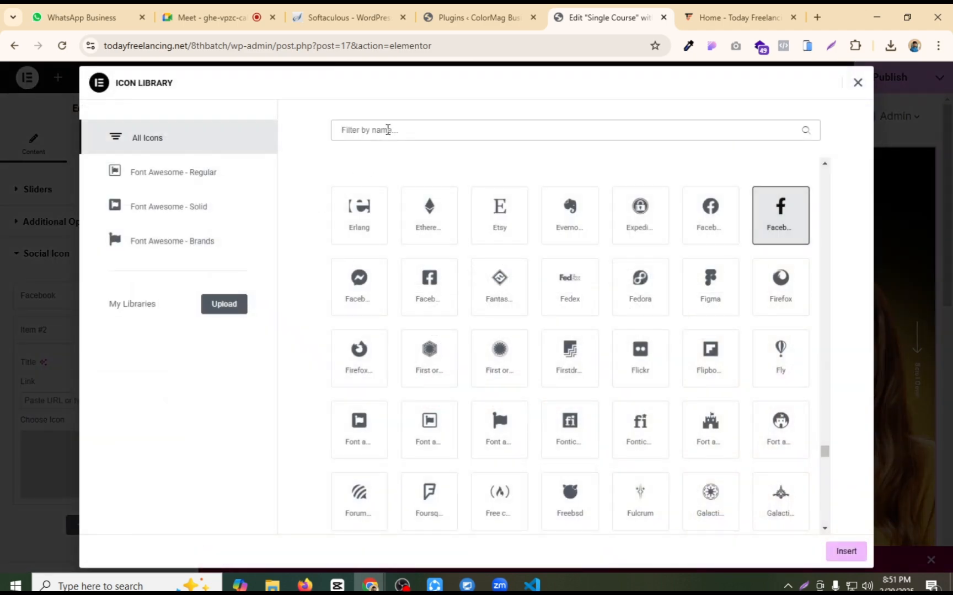
{"action": "type", "text": "you"}
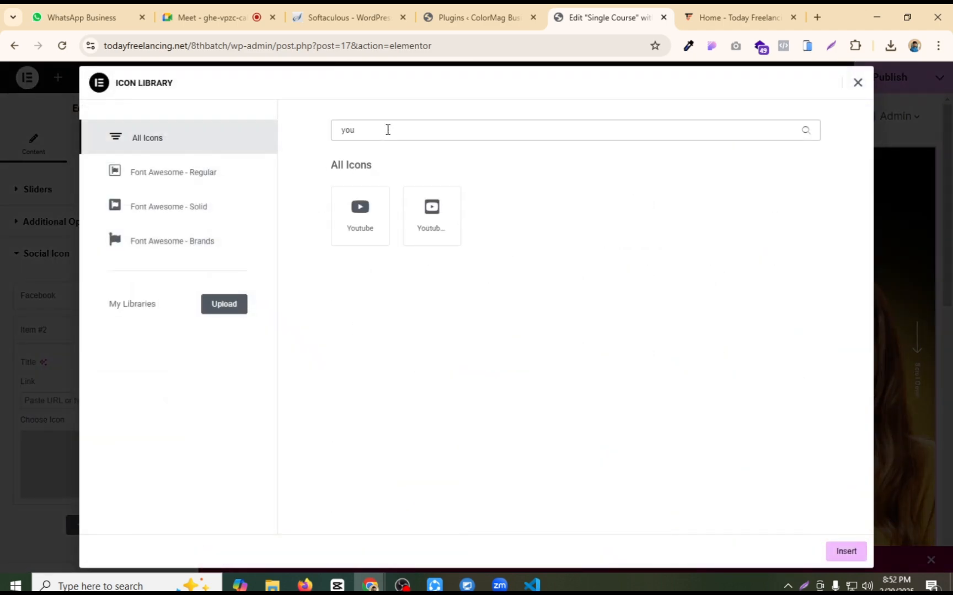
{"action": "left_click", "coordinate": [360, 215]}
{"action": "left_click", "coordinate": [846, 551]}
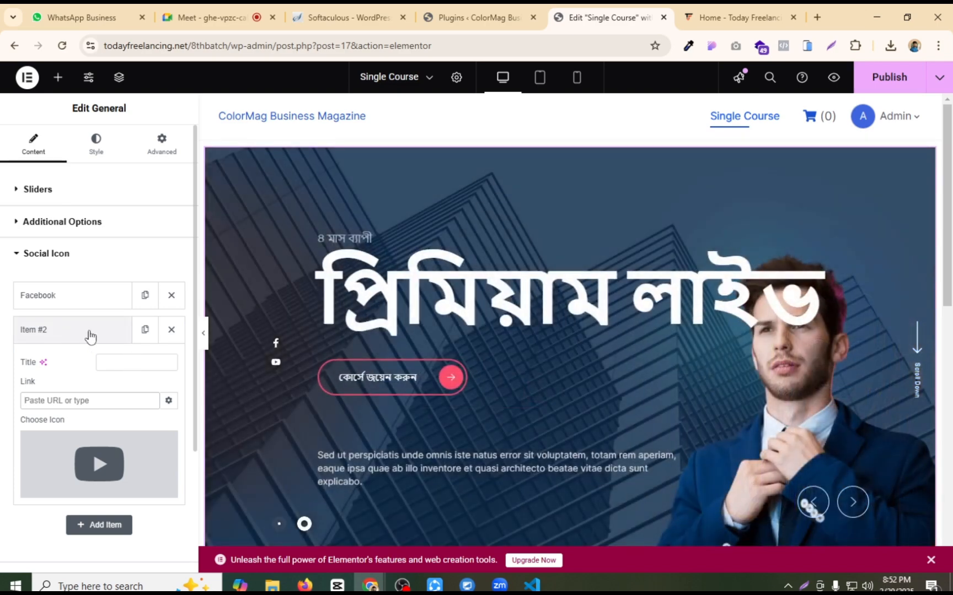
{"action": "left_click", "coordinate": [88, 333]}
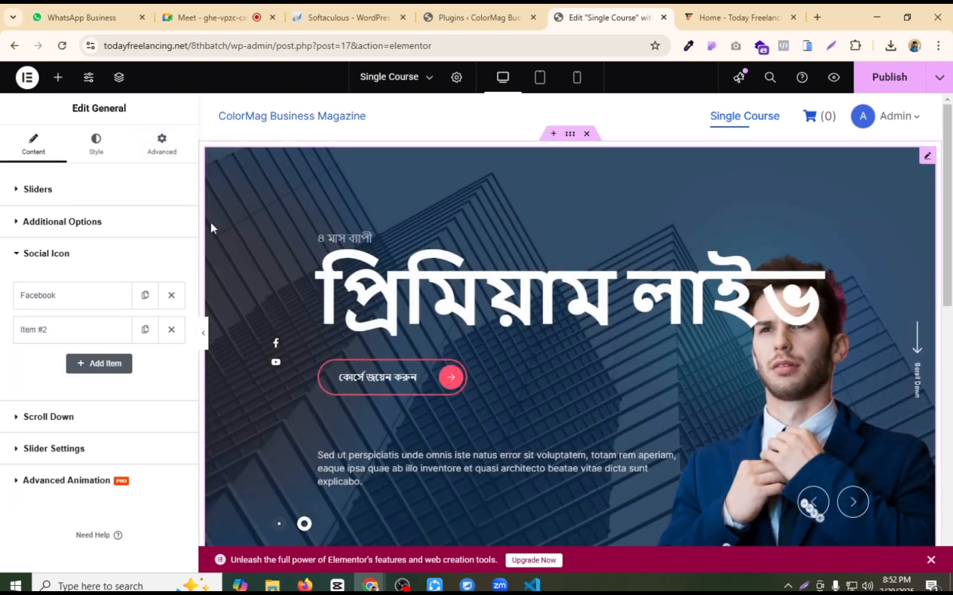
{"action": "scroll", "coordinate": [479, 301], "scroll_direction": "down", "scroll_amount": 1}
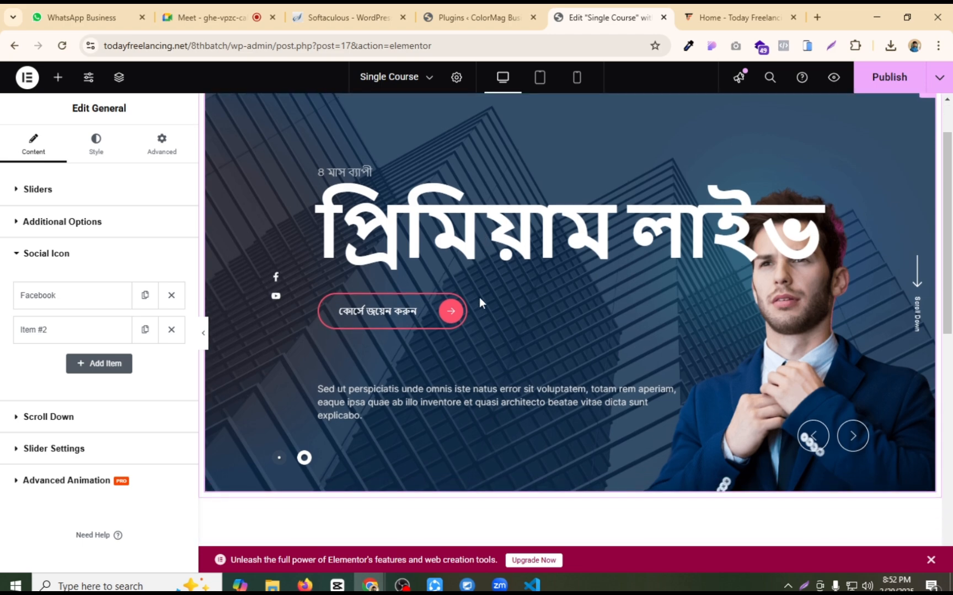
{"action": "left_click", "coordinate": [887, 78]}
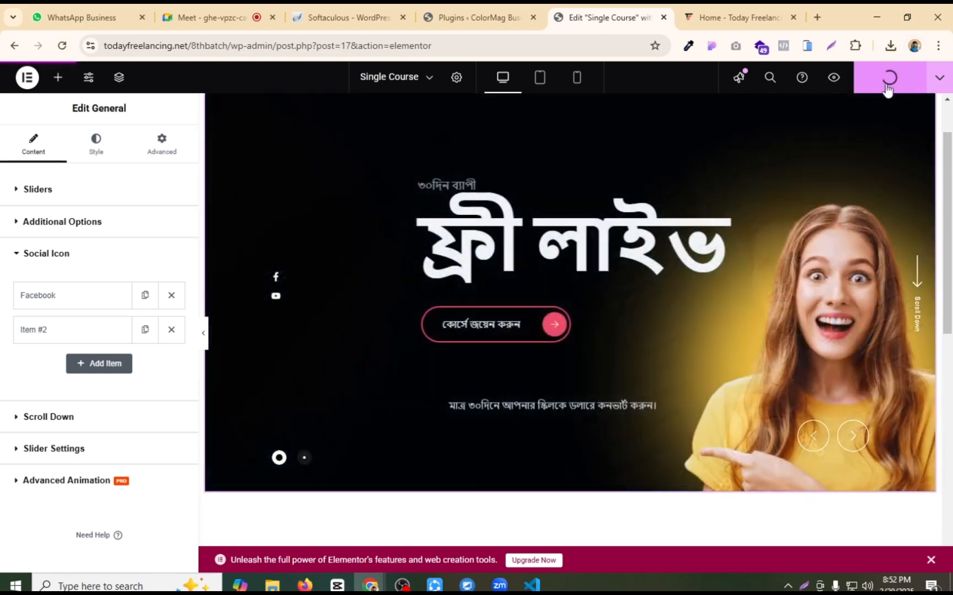
Step: Clear the slider's scroll down button text and publish the page
{"action": "left_click", "coordinate": [49, 417]}
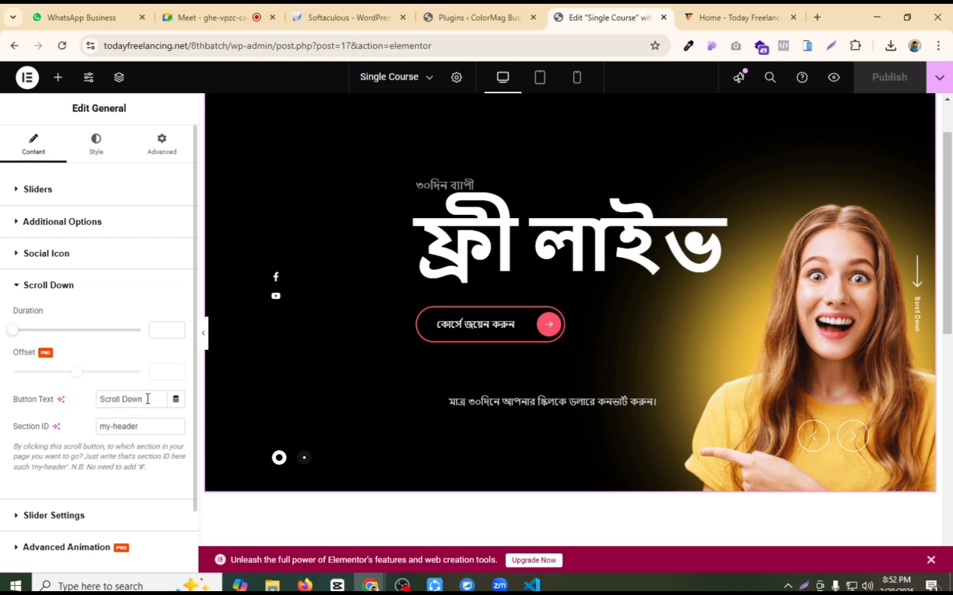
{"action": "left_click_drag", "start_coordinate": [147, 399], "coordinate": [100, 403]}
{"action": "left_click_drag", "start_coordinate": [141, 431], "coordinate": [50, 433]}
{"action": "left_click_drag", "start_coordinate": [146, 405], "coordinate": [38, 403]}
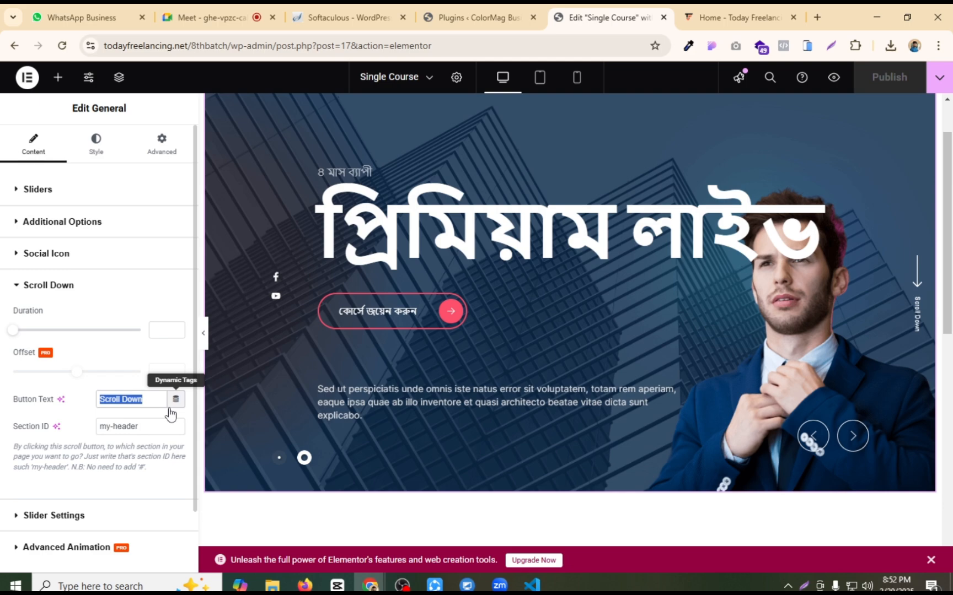
{"action": "key", "text": "BackSpace"}
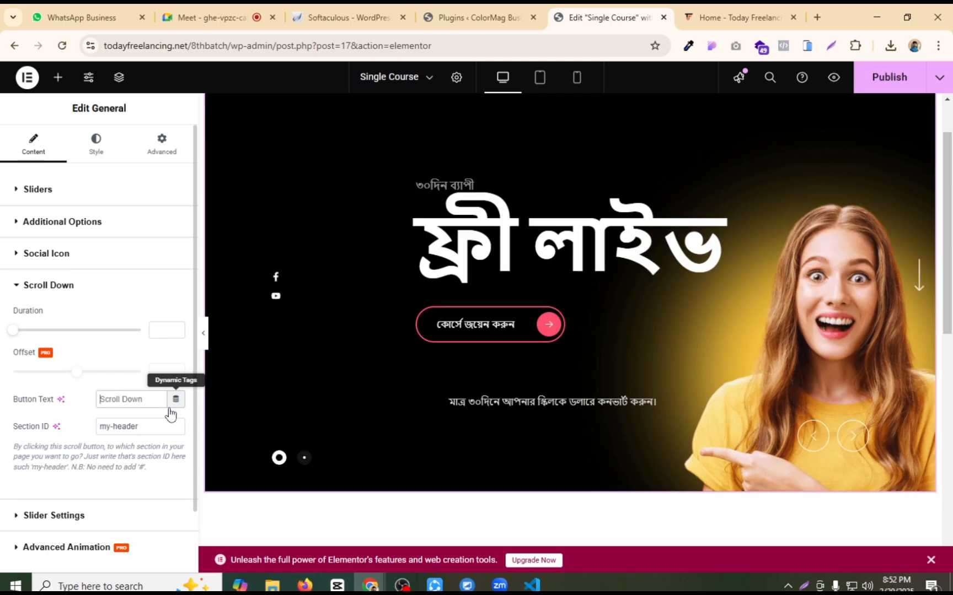
{"action": "left_click", "coordinate": [884, 77]}
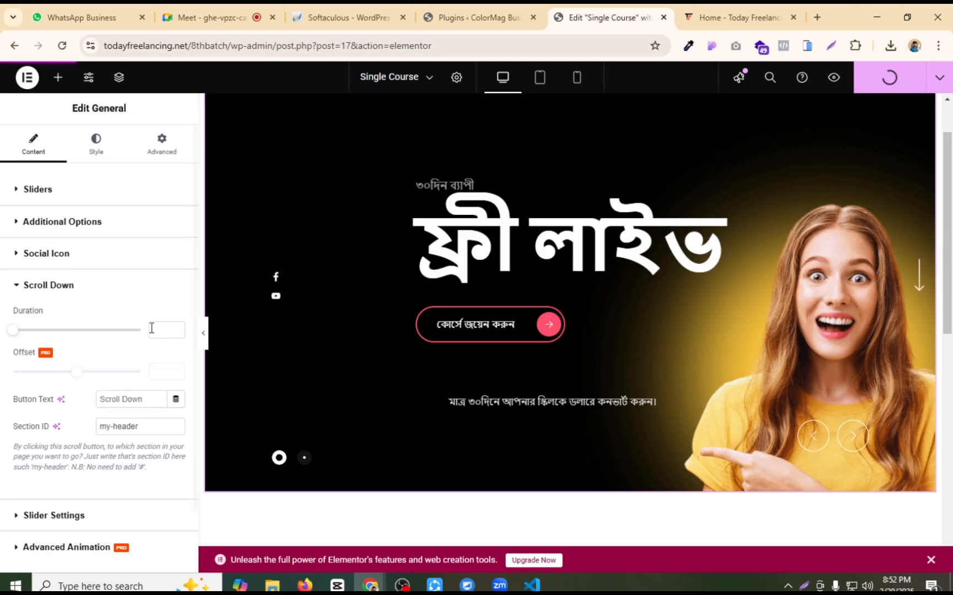
Step: Set the slider's autoplay interval to 3000 ms and publish the page
{"action": "scroll", "coordinate": [66, 405], "scroll_direction": "down", "scroll_amount": 1}
{"action": "left_click", "coordinate": [53, 446]}
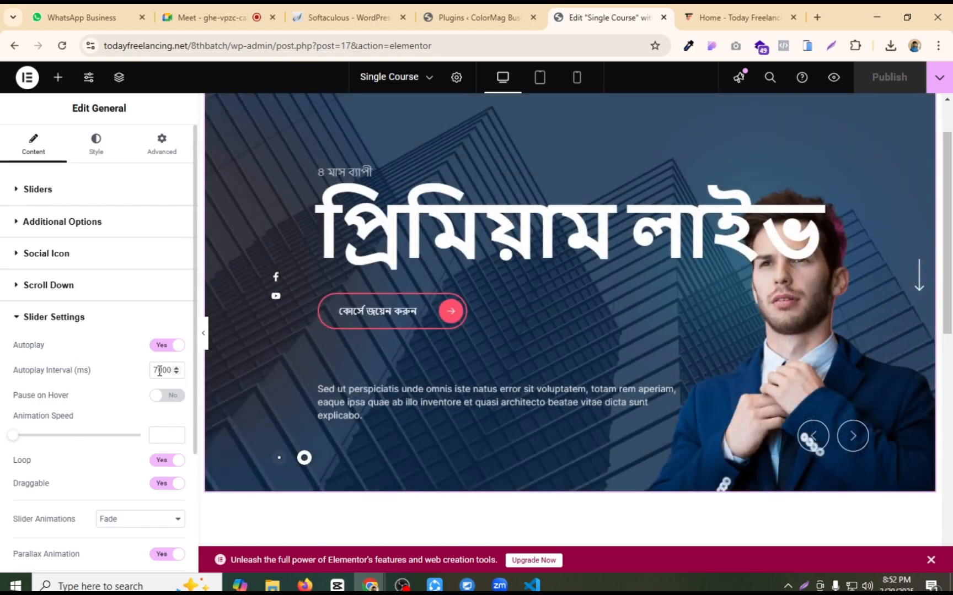
{"action": "type", "text": "3"}
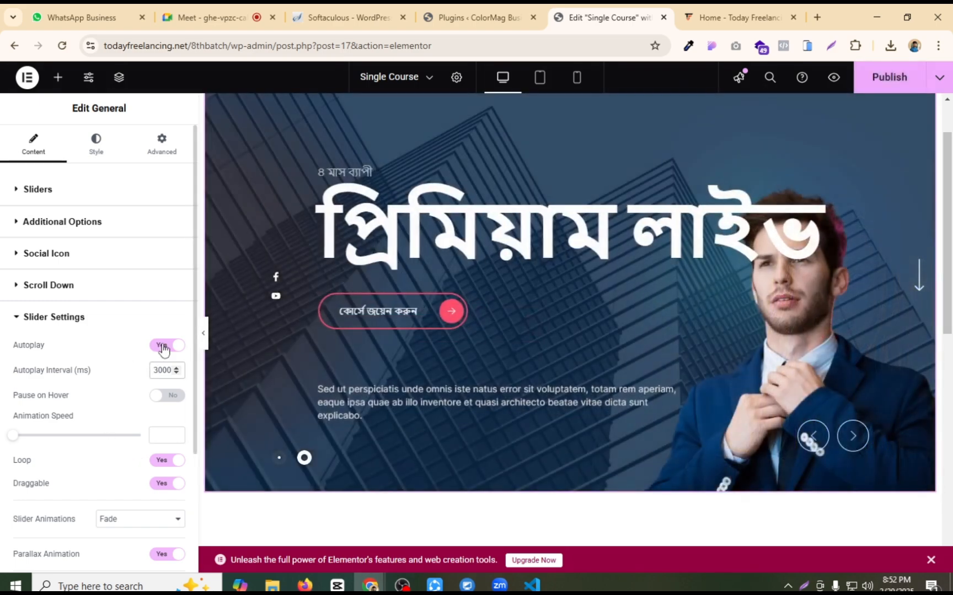
{"action": "left_click", "coordinate": [866, 88]}
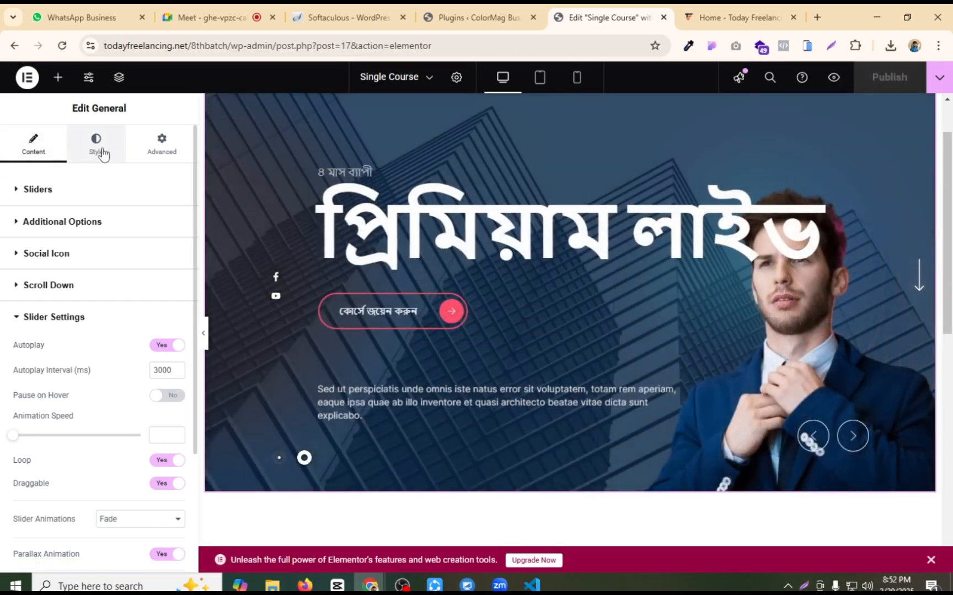
Step: Review the slider's title style settings, including its typography options
{"action": "left_click", "coordinate": [93, 147]}
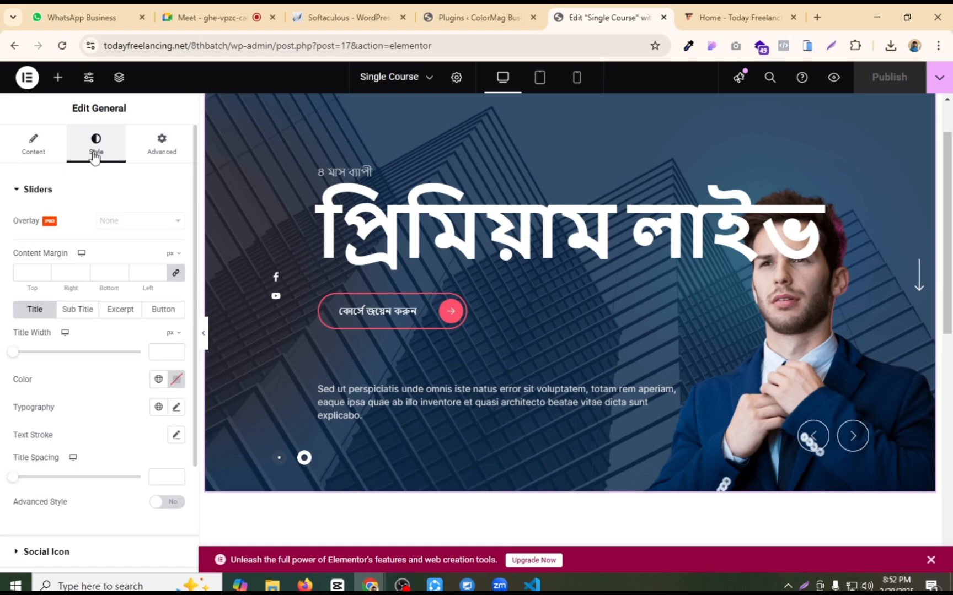
{"action": "scroll", "coordinate": [86, 316], "scroll_direction": "down", "scroll_amount": 2}
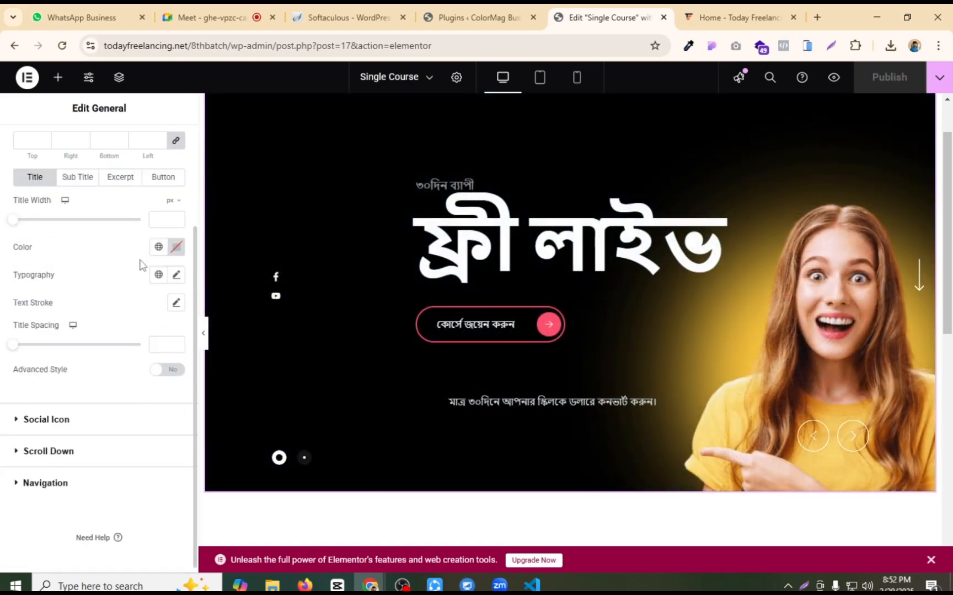
{"action": "left_click", "coordinate": [176, 275]}
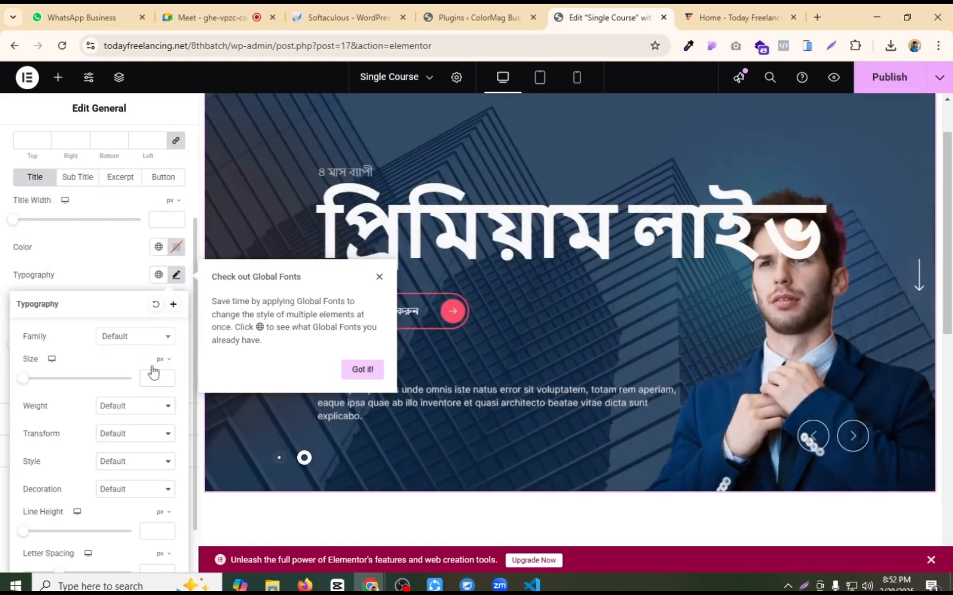
{"action": "left_click", "coordinate": [88, 262]}
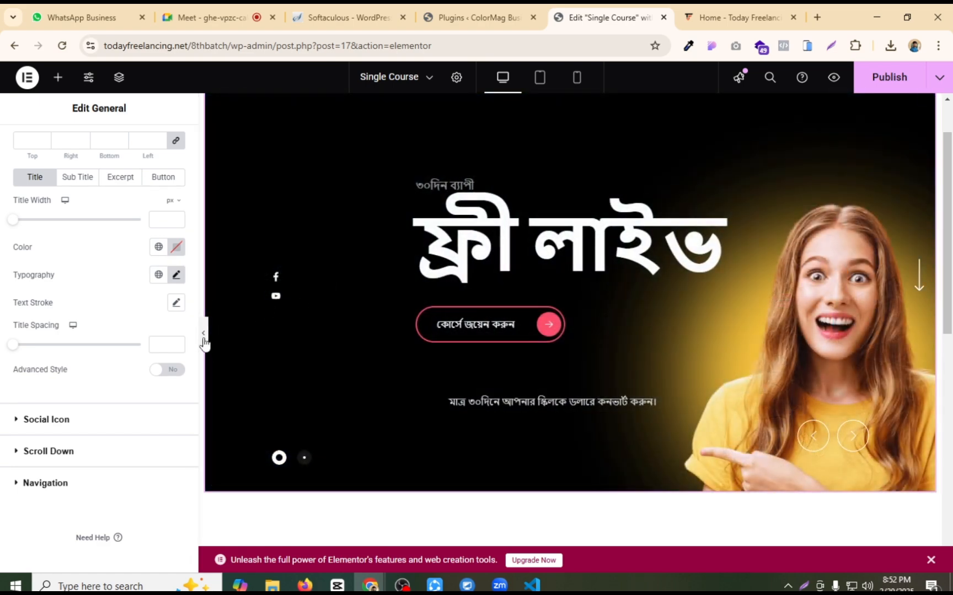
Step: Preview the slider without the editing sidebar at desktop and mobile sizes, and return to the desktop view with the sidebar shown
{"action": "left_click", "coordinate": [204, 334]}
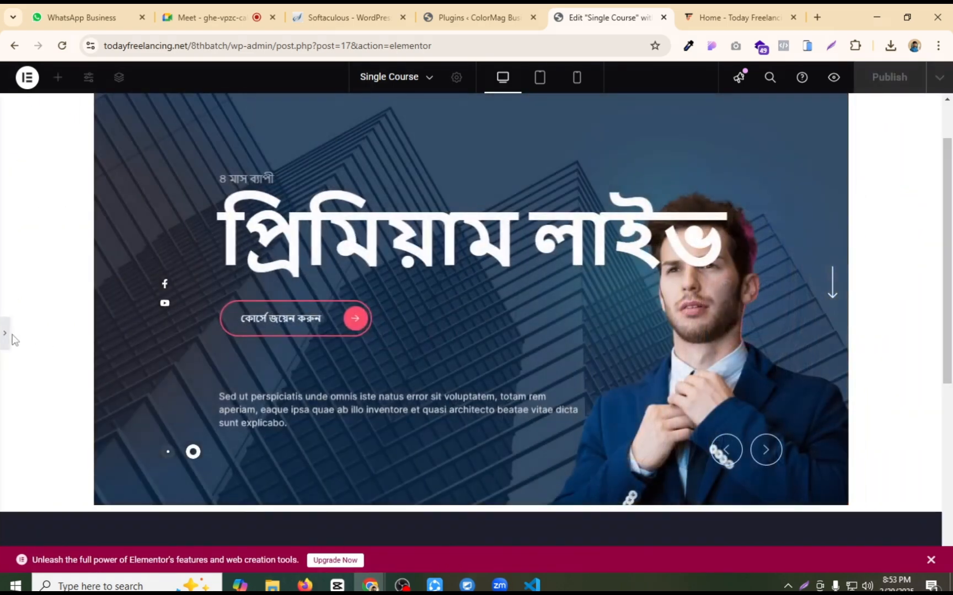
{"action": "left_click", "coordinate": [5, 333]}
{"action": "left_click", "coordinate": [577, 77]}
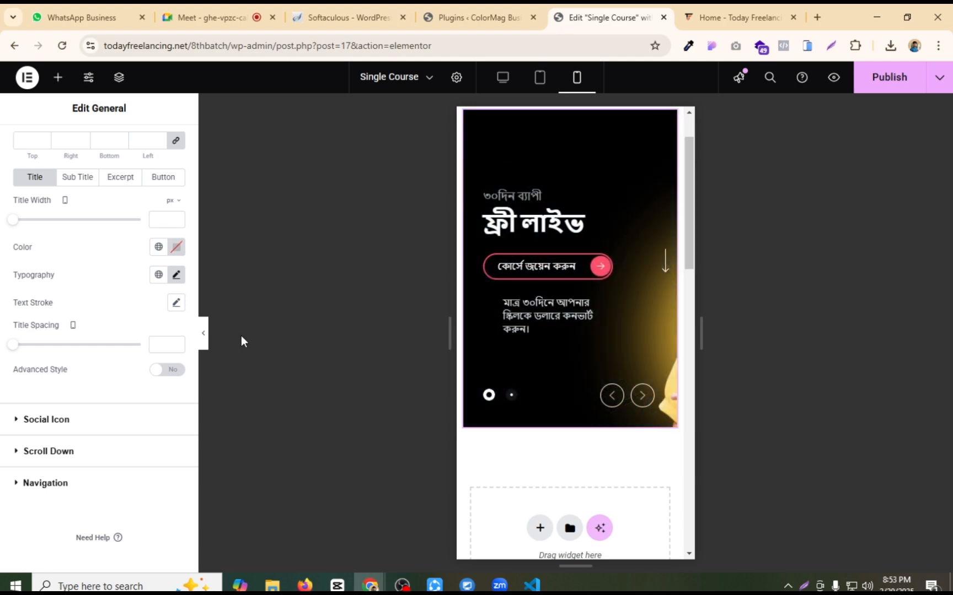
{"action": "left_click", "coordinate": [200, 336]}
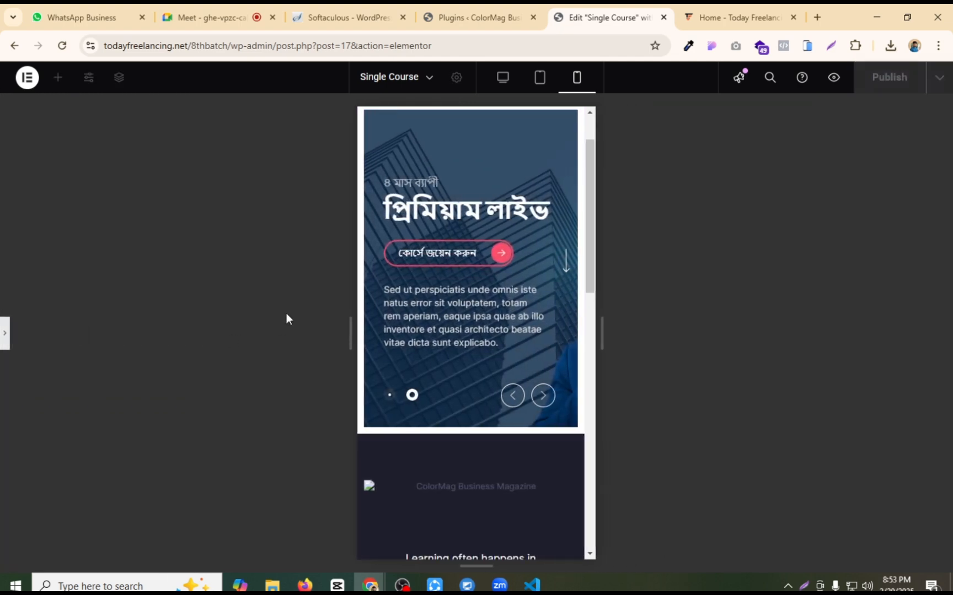
{"action": "left_click", "coordinate": [3, 328]}
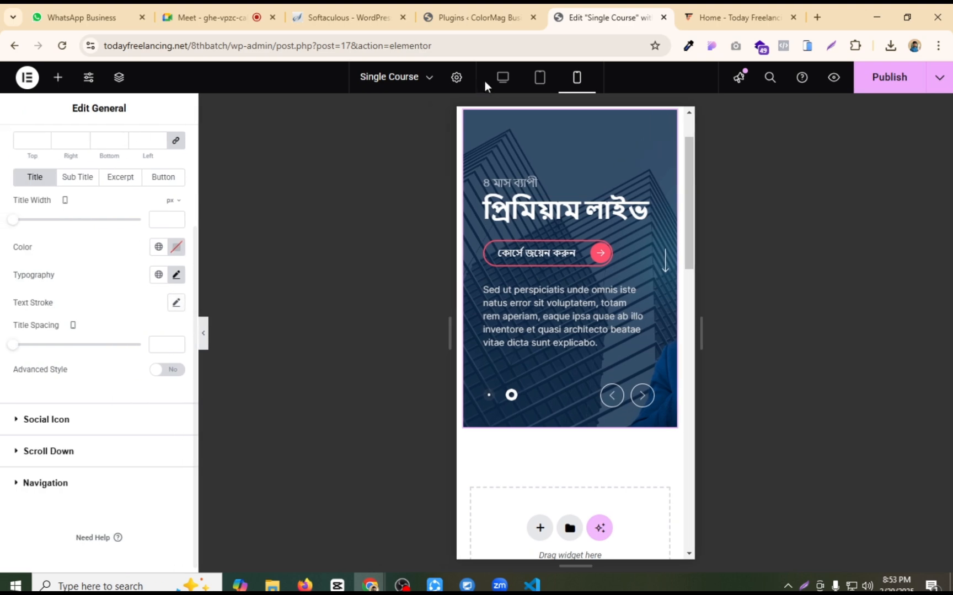
{"action": "left_click", "coordinate": [502, 80]}
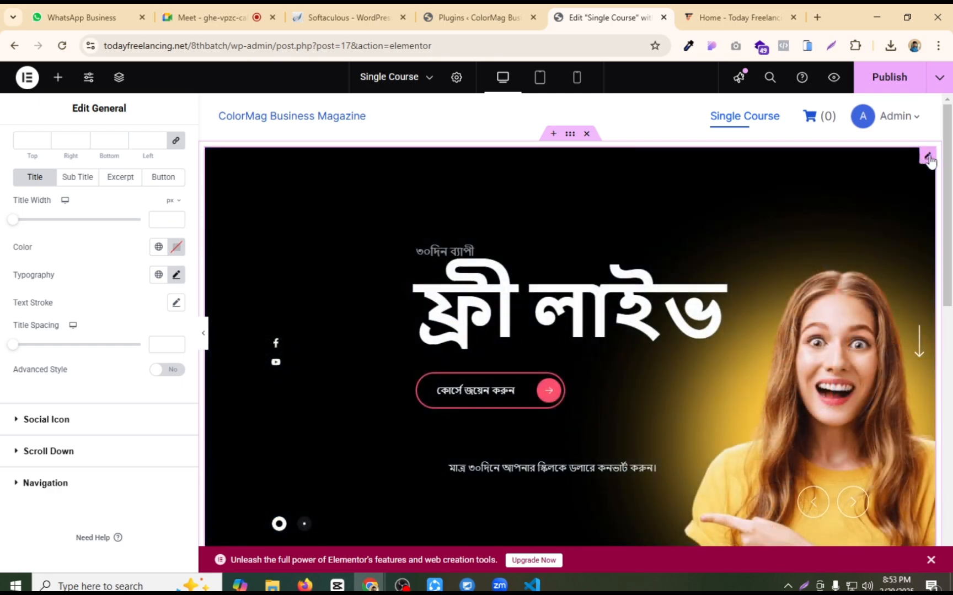
Step: Duplicate the Prime Slider widget on the page and check the copy below the original
{"action": "right_click", "coordinate": [929, 160]}
{"action": "key", "text": "Escape"}
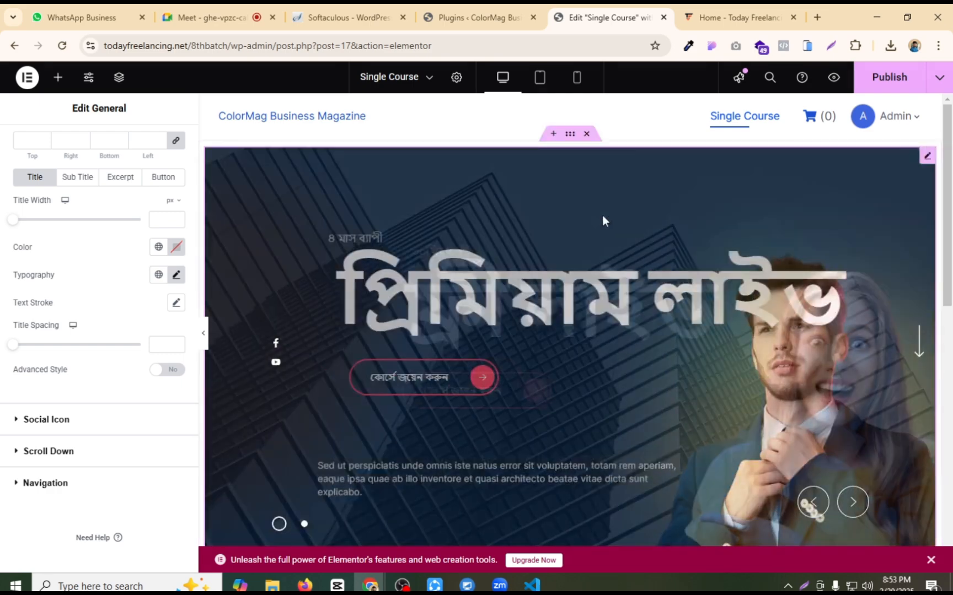
{"action": "right_click", "coordinate": [927, 158]}
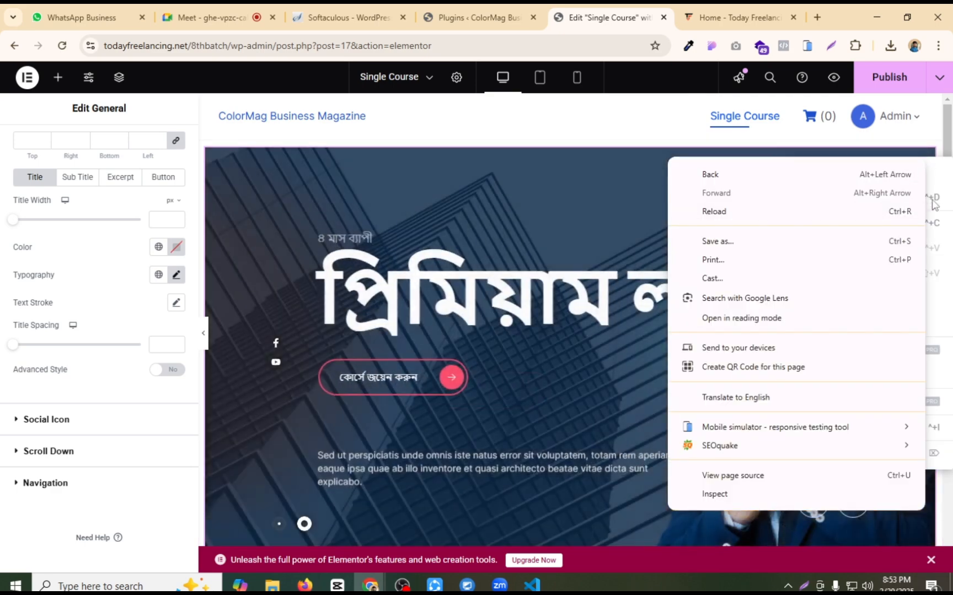
{"action": "left_click", "coordinate": [933, 201]}
{"action": "left_click", "coordinate": [933, 201]}
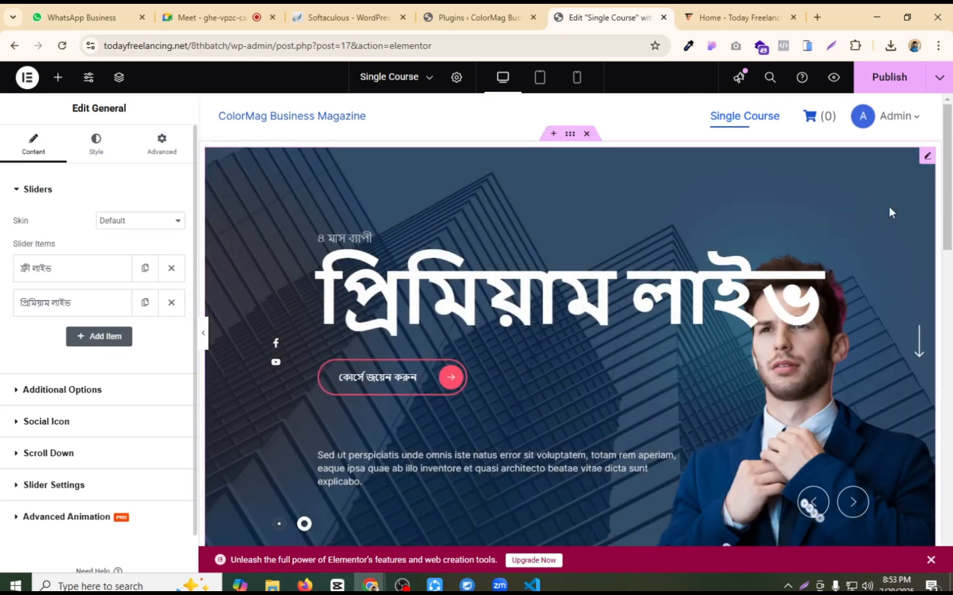
{"action": "scroll", "coordinate": [497, 274], "scroll_direction": "down", "scroll_amount": 1}
{"action": "scroll", "coordinate": [495, 273], "scroll_direction": "down", "scroll_amount": 4}
{"action": "scroll", "coordinate": [568, 248], "scroll_direction": "up", "scroll_amount": 5}
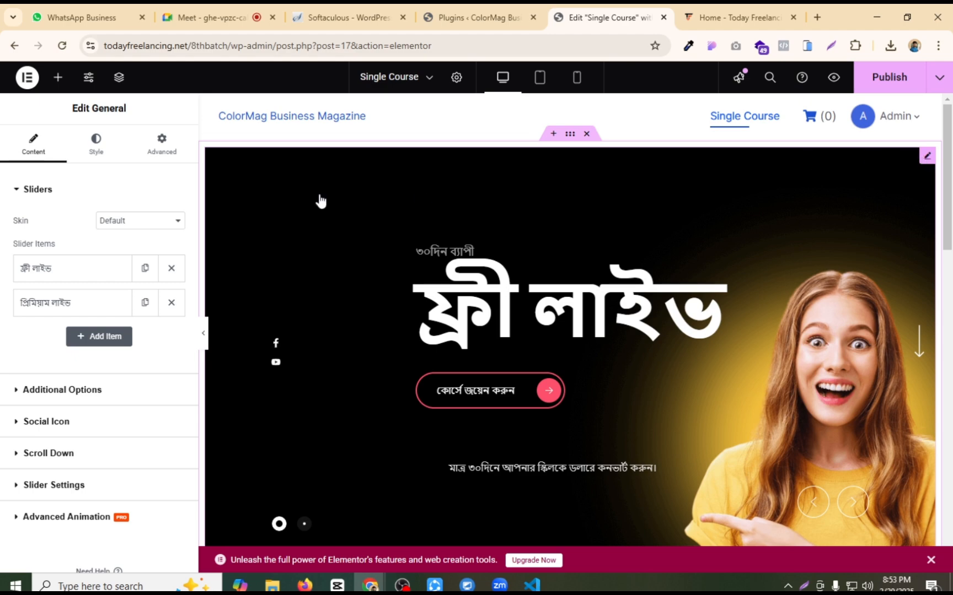
Step: Hide the upper slider on mobile portrait through its responsive visibility settings
{"action": "left_click", "coordinate": [156, 148]}
{"action": "scroll", "coordinate": [94, 297], "scroll_direction": "down", "scroll_amount": 10}
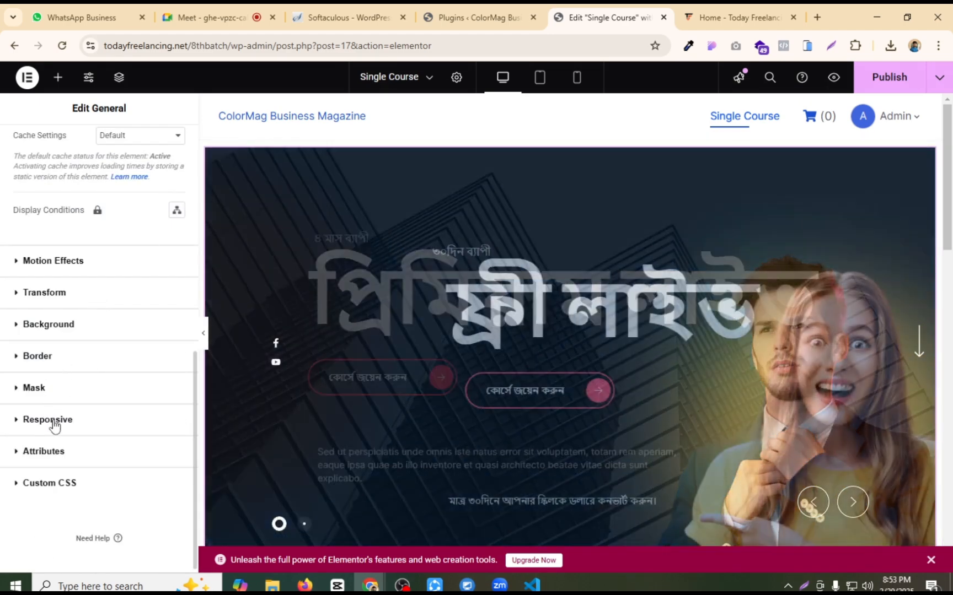
{"action": "left_click", "coordinate": [49, 420]}
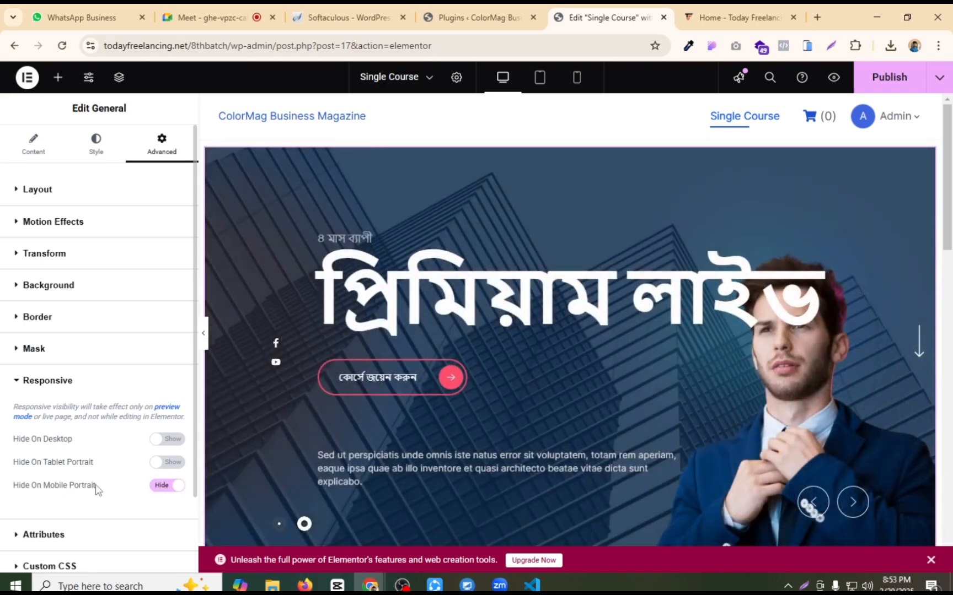
{"action": "left_click_drag", "start_coordinate": [96, 486], "coordinate": [12, 487]}
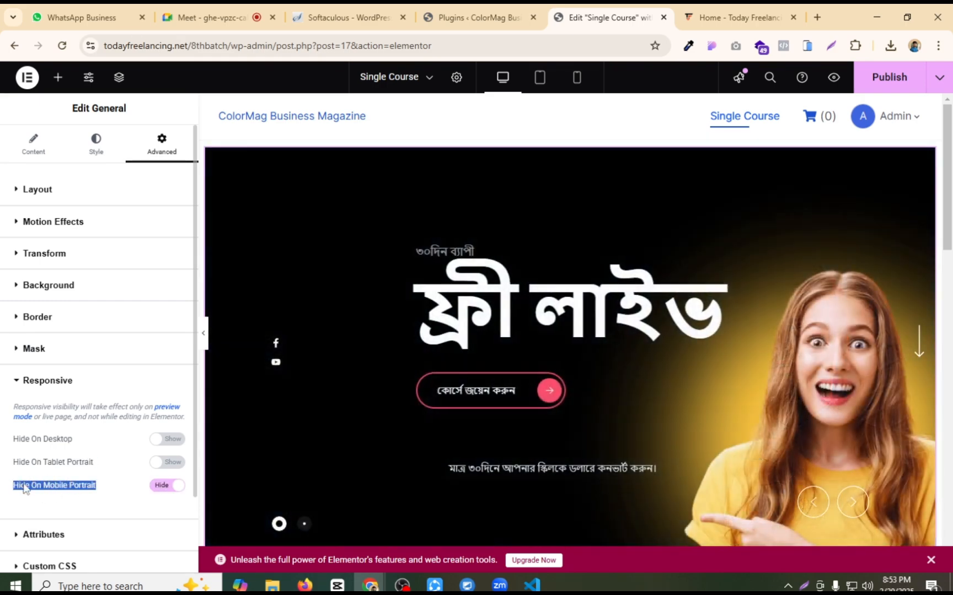
{"action": "left_click", "coordinate": [26, 482]}
Step: Hide the lower slider copy on tablet portrait and desktop through its responsive visibility settings, and publish the page
{"action": "scroll", "coordinate": [425, 314], "scroll_direction": "down", "scroll_amount": 1}
{"action": "scroll", "coordinate": [424, 314], "scroll_direction": "down", "scroll_amount": 5}
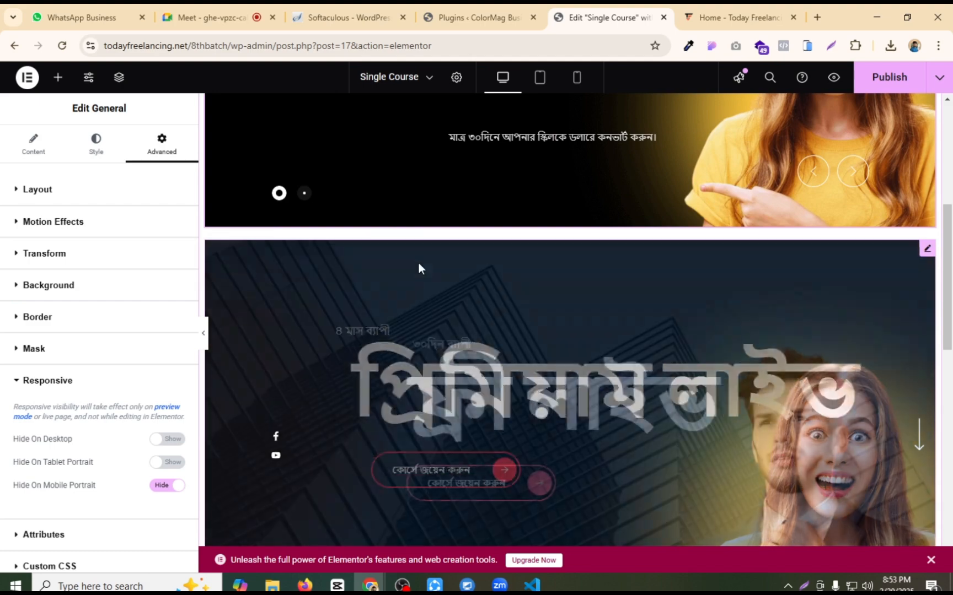
{"action": "scroll", "coordinate": [419, 256], "scroll_direction": "up", "scroll_amount": 1}
{"action": "scroll", "coordinate": [551, 331], "scroll_direction": "down", "scroll_amount": 1}
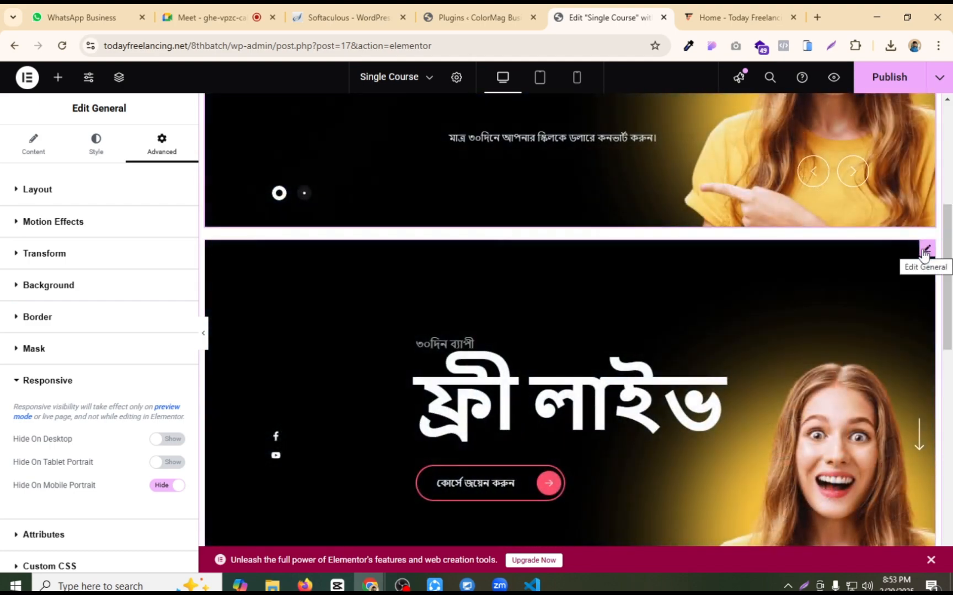
{"action": "scroll", "coordinate": [421, 151], "scroll_direction": "down", "scroll_amount": 5}
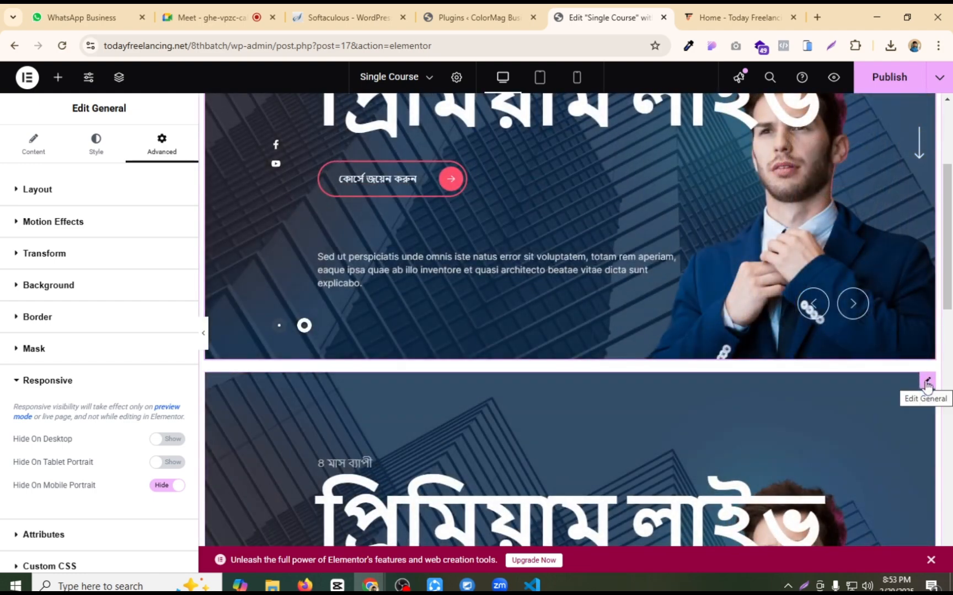
{"action": "left_click", "coordinate": [926, 382]}
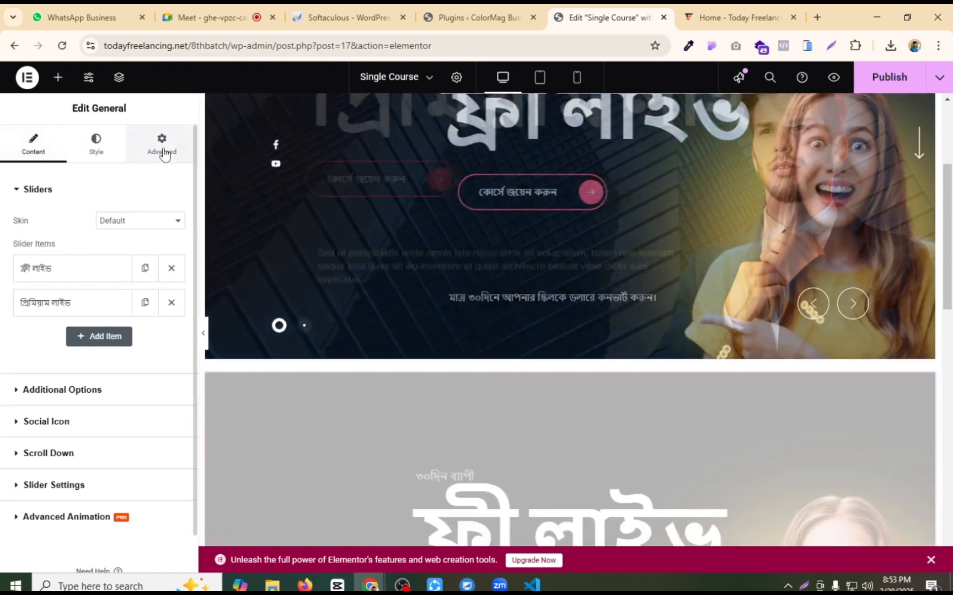
{"action": "left_click", "coordinate": [167, 152]}
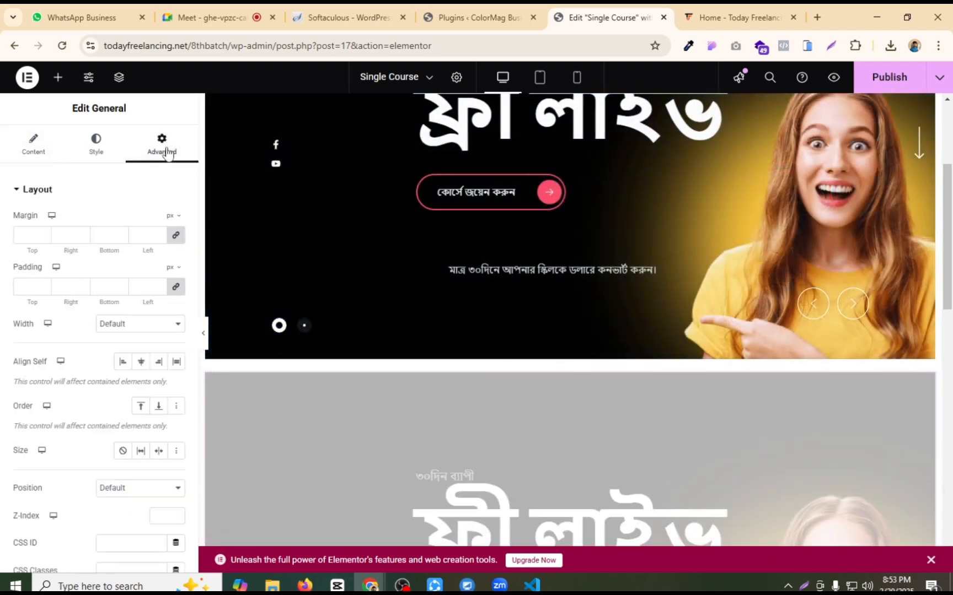
{"action": "scroll", "coordinate": [86, 394], "scroll_direction": "down", "scroll_amount": 6}
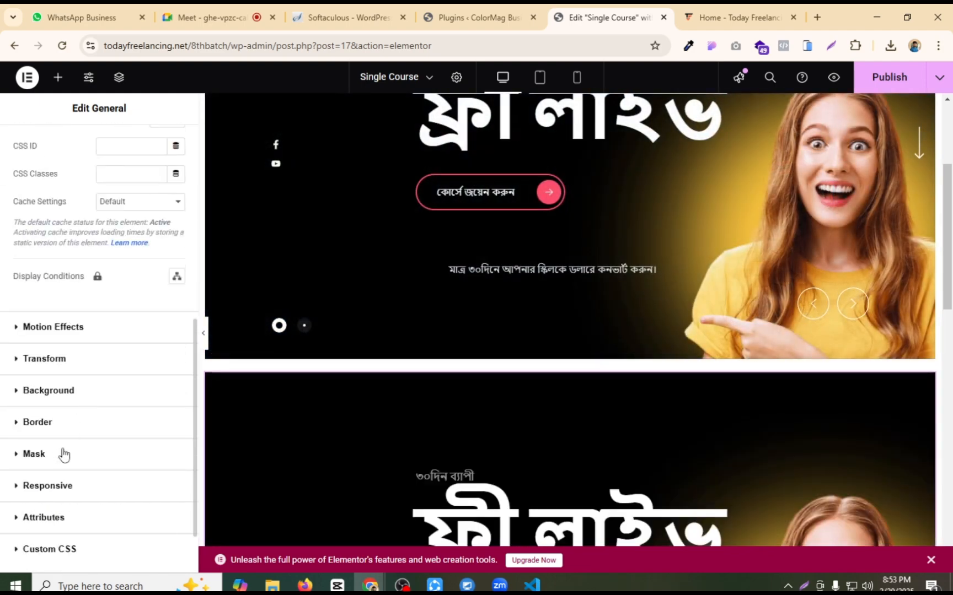
{"action": "left_click", "coordinate": [65, 489]}
{"action": "left_click", "coordinate": [168, 462]}
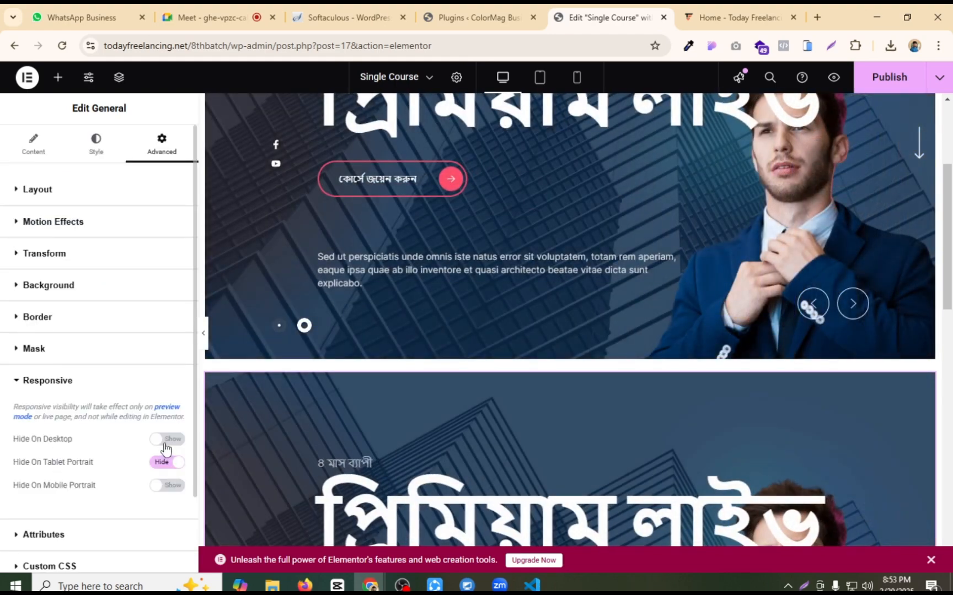
{"action": "left_click", "coordinate": [166, 439]}
{"action": "scroll", "coordinate": [546, 359], "scroll_direction": "down", "scroll_amount": 4}
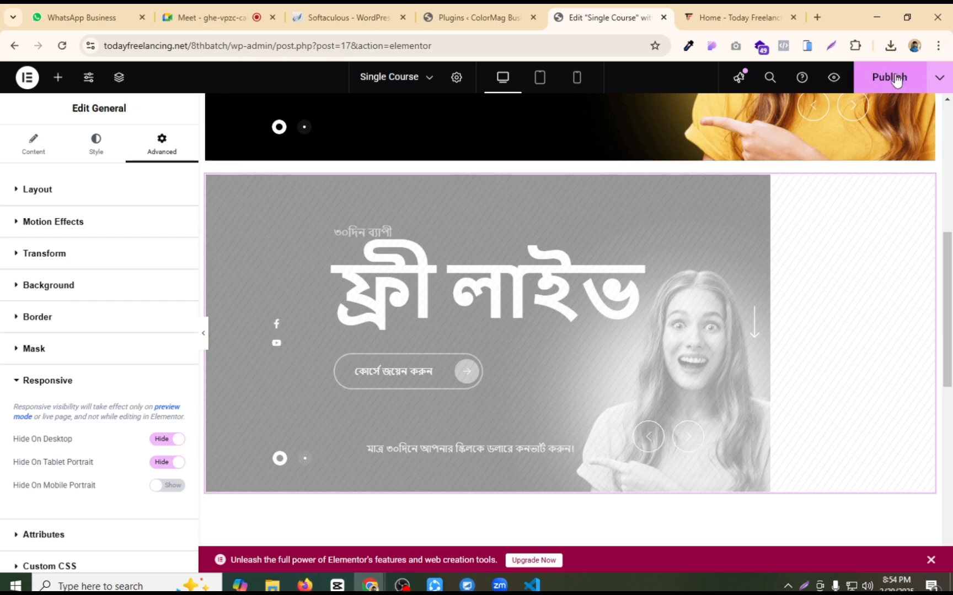
{"action": "left_click", "coordinate": [896, 79]}
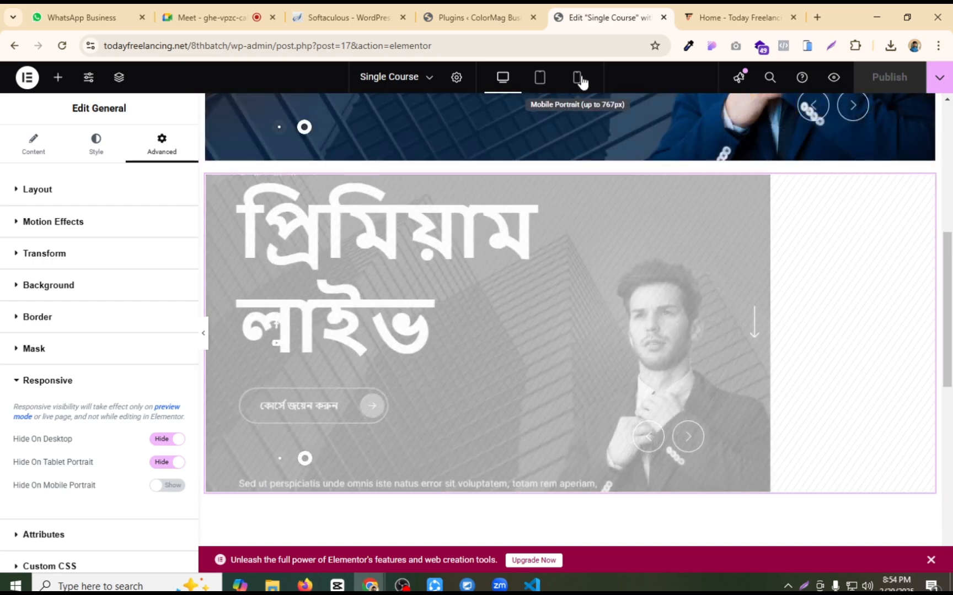
Step: In the mobile portrait view, remove the ফ্রী লাইভ slide's background image from the lower slider and use a plain colour background
{"action": "left_click", "coordinate": [579, 79]}
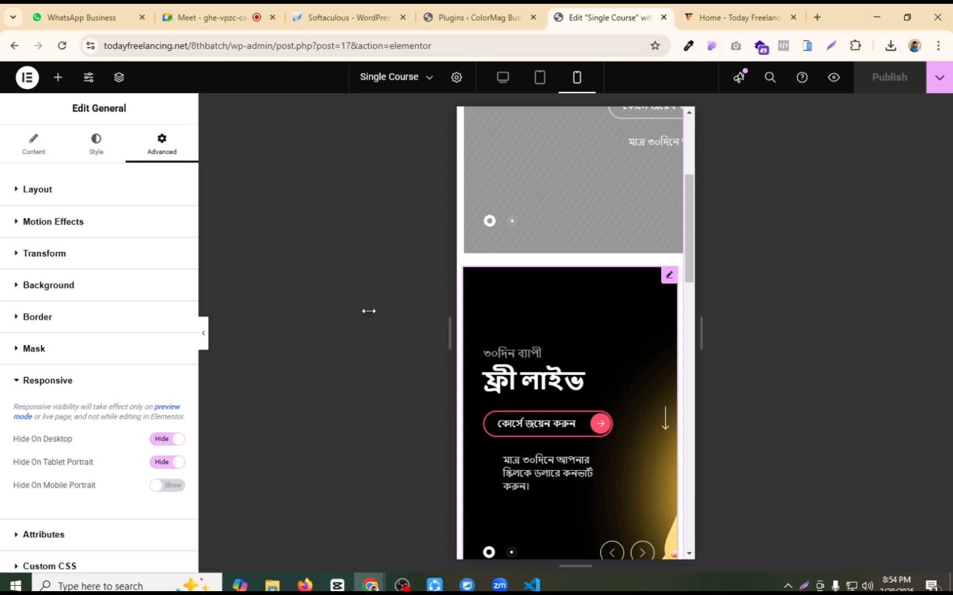
{"action": "left_click", "coordinate": [33, 146]}
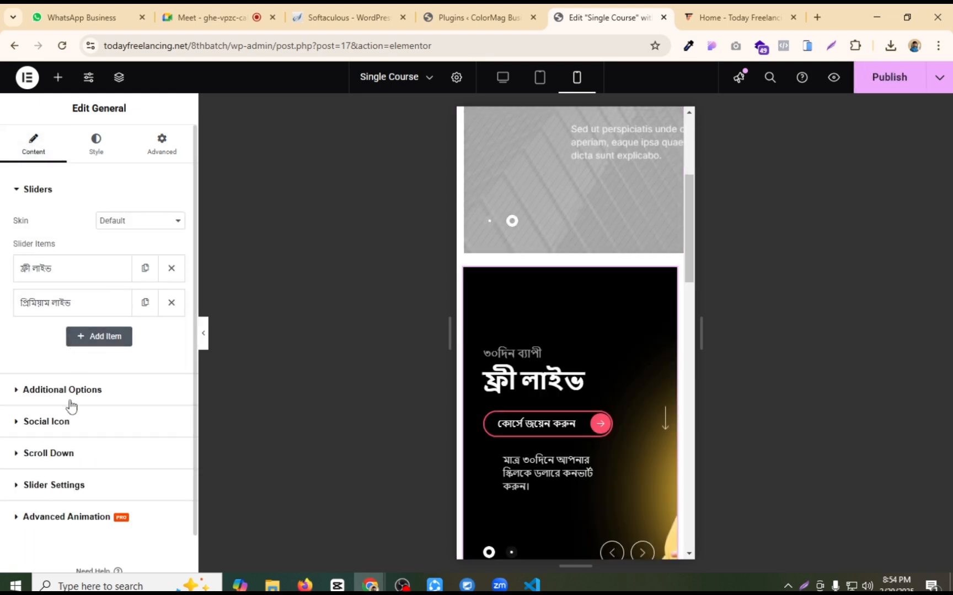
{"action": "left_click", "coordinate": [80, 270]}
{"action": "scroll", "coordinate": [138, 442], "scroll_direction": "down", "scroll_amount": 3}
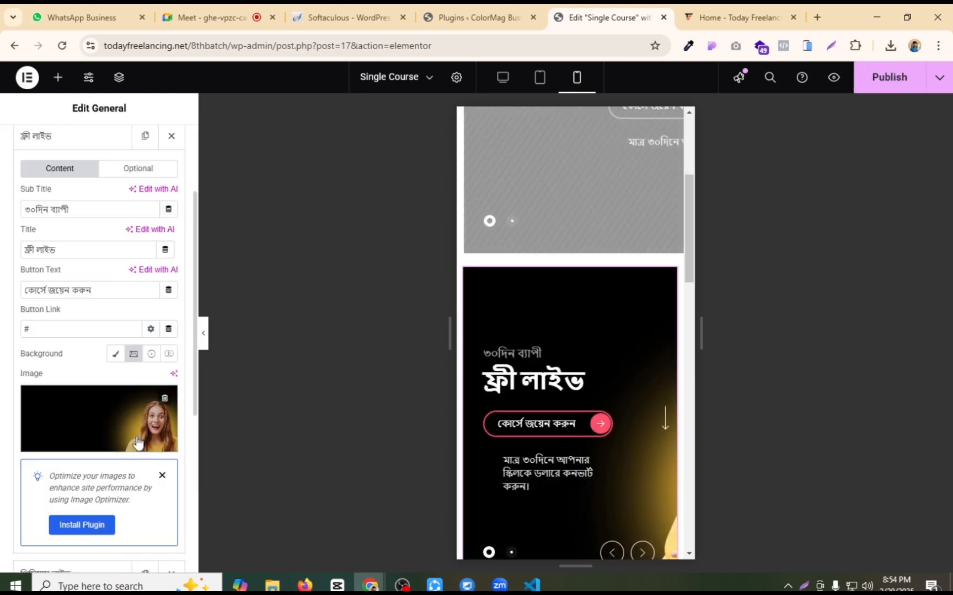
{"action": "left_click", "coordinate": [165, 399]}
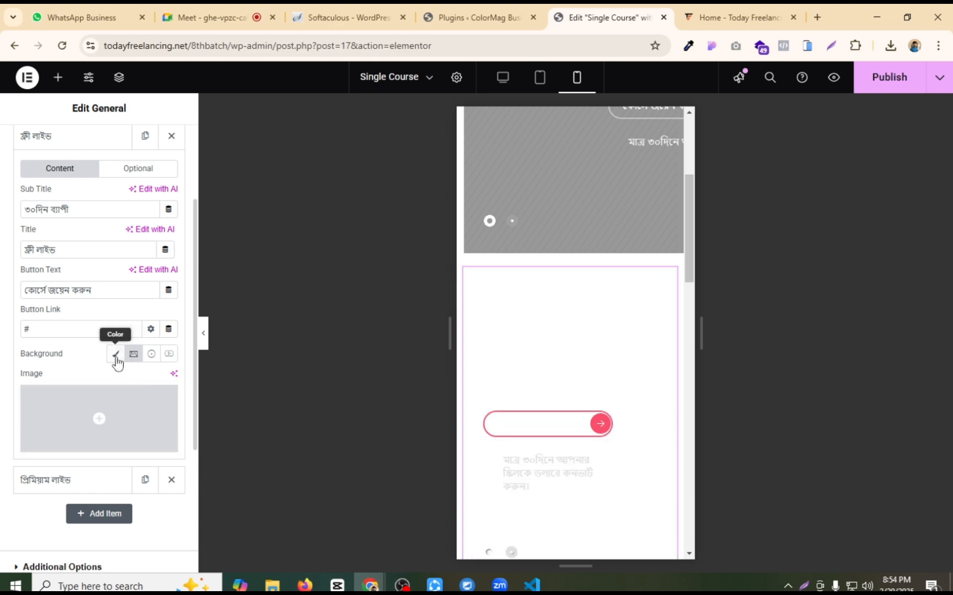
{"action": "left_click", "coordinate": [116, 354]}
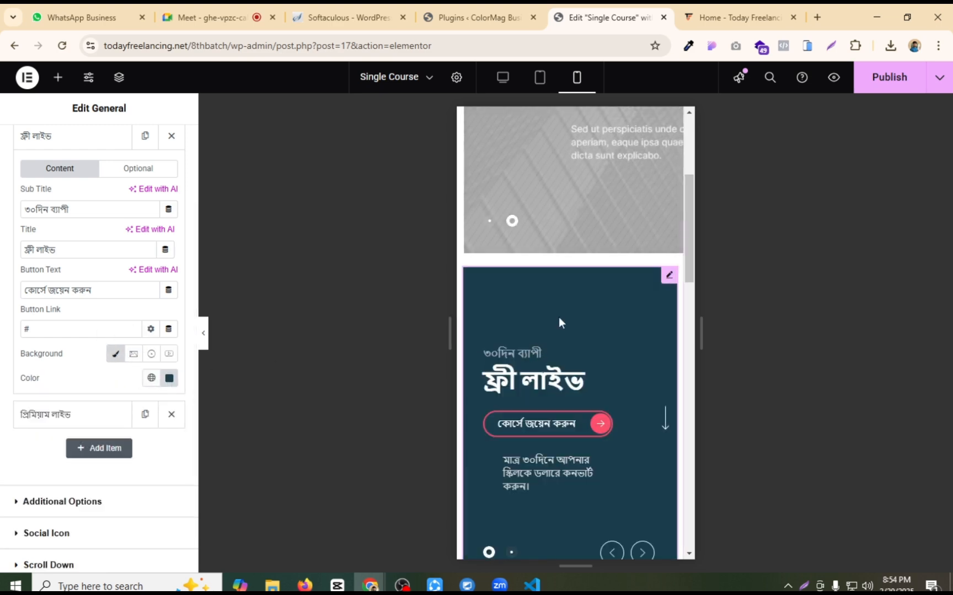
{"action": "scroll", "coordinate": [558, 317], "scroll_direction": "down", "scroll_amount": 3}
{"action": "scroll", "coordinate": [73, 214], "scroll_direction": "up", "scroll_amount": 3}
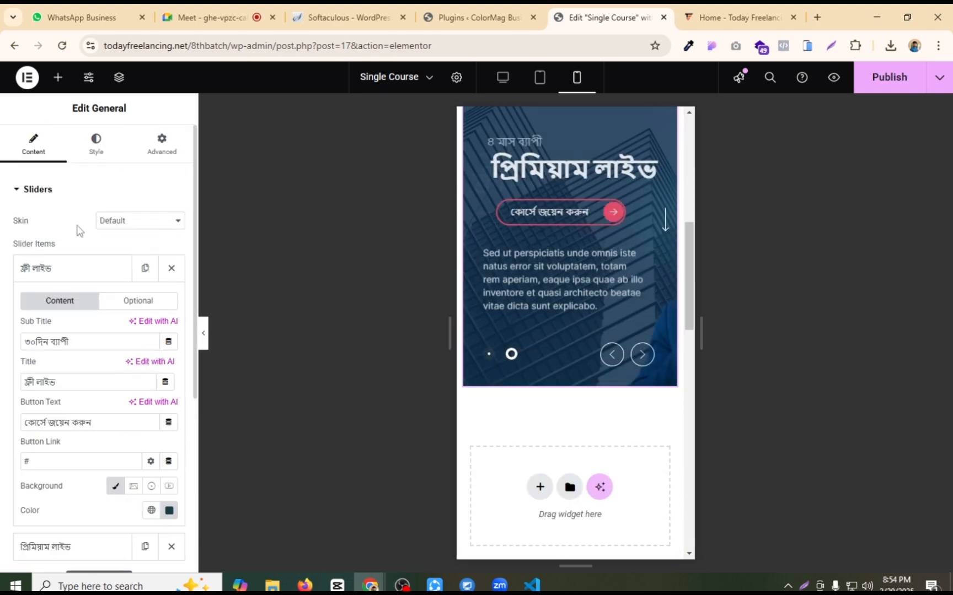
Step: Switch the lower slider's প্রিমিয়াম লাইভ slide from an image to a plain colour background, and publish the page
{"action": "left_click", "coordinate": [67, 269]}
{"action": "left_click", "coordinate": [66, 303]}
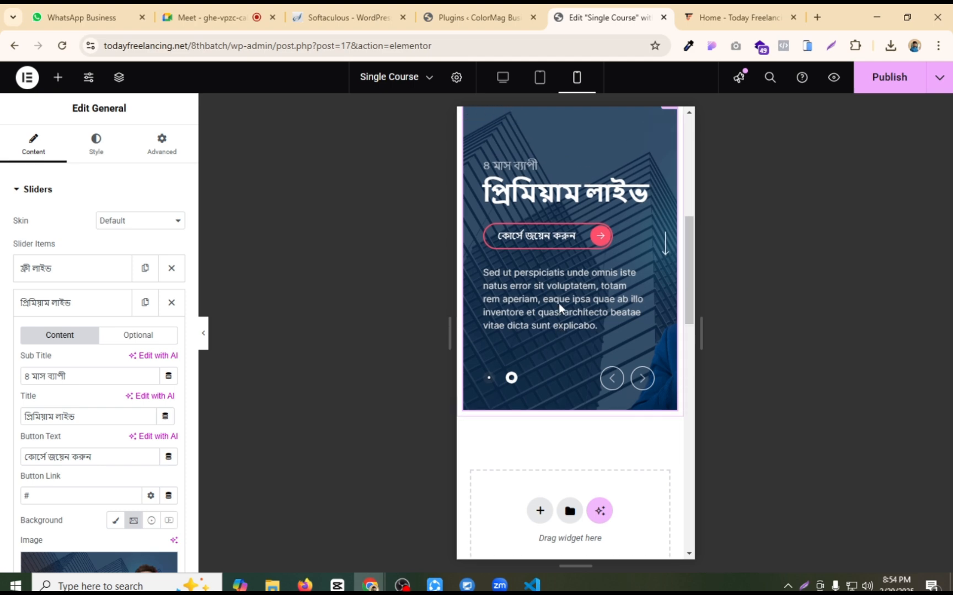
{"action": "scroll", "coordinate": [558, 302], "scroll_direction": "up", "scroll_amount": 3}
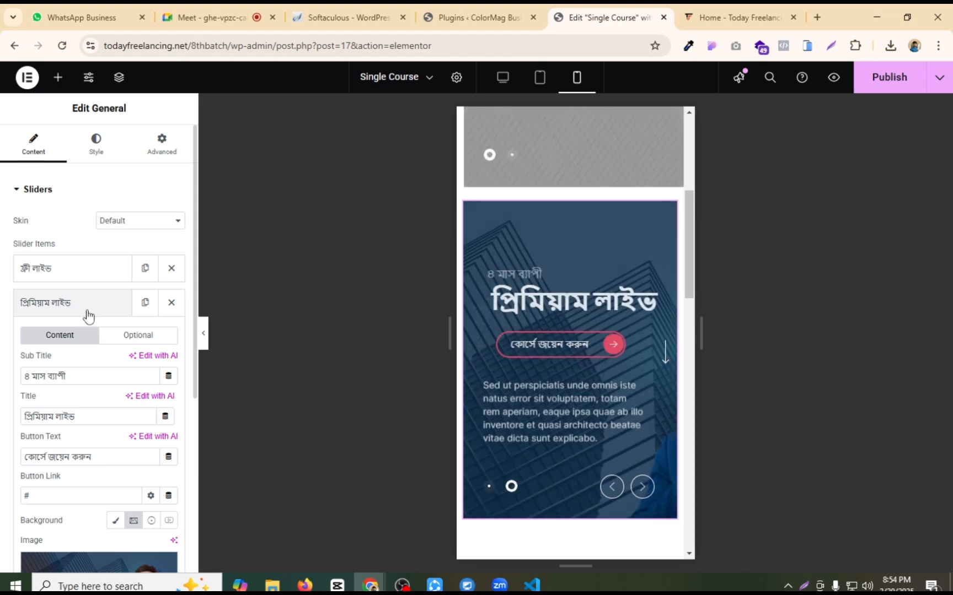
{"action": "scroll", "coordinate": [88, 315], "scroll_direction": "down", "scroll_amount": 1}
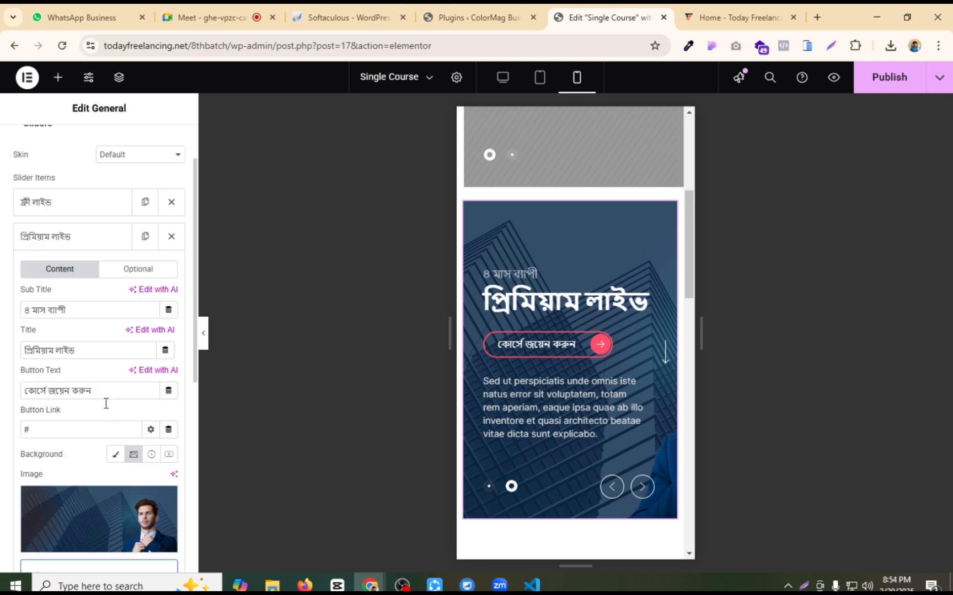
{"action": "left_click", "coordinate": [115, 455]}
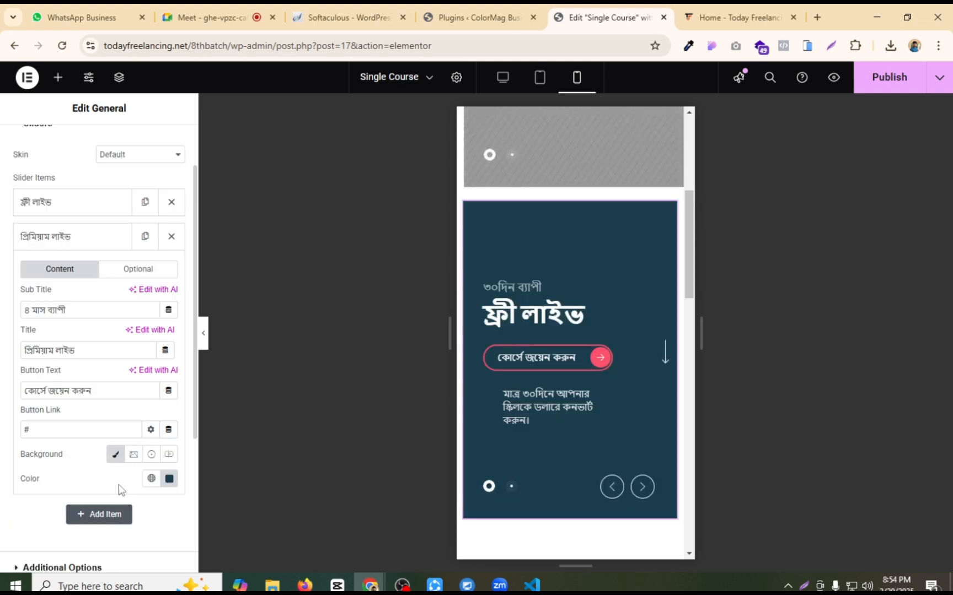
{"action": "left_click", "coordinate": [888, 82]}
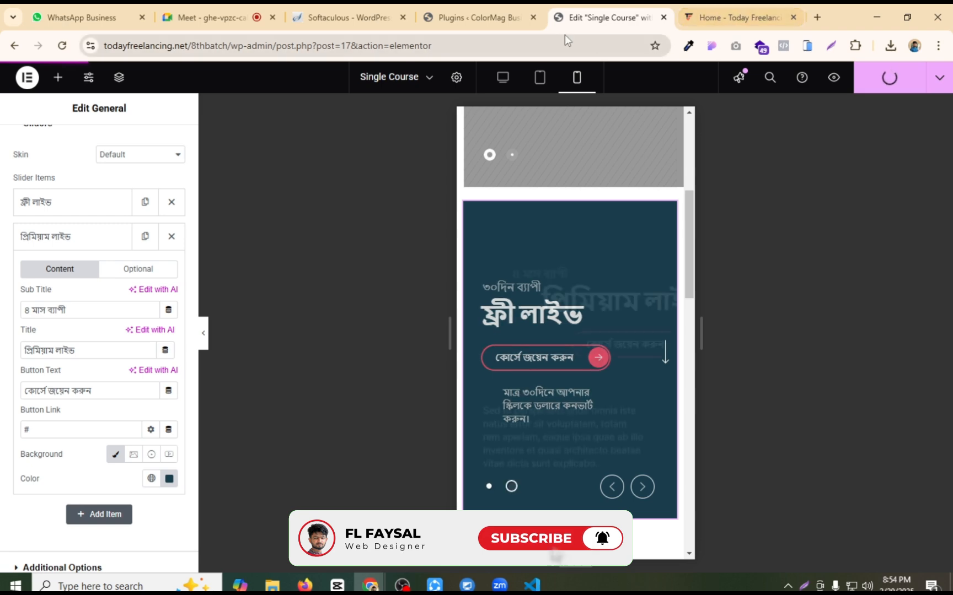
Step: Open the live site in a new tab, check the slider on desktop and in a simulated phone, and close that tab
{"action": "left_click", "coordinate": [498, 11]}
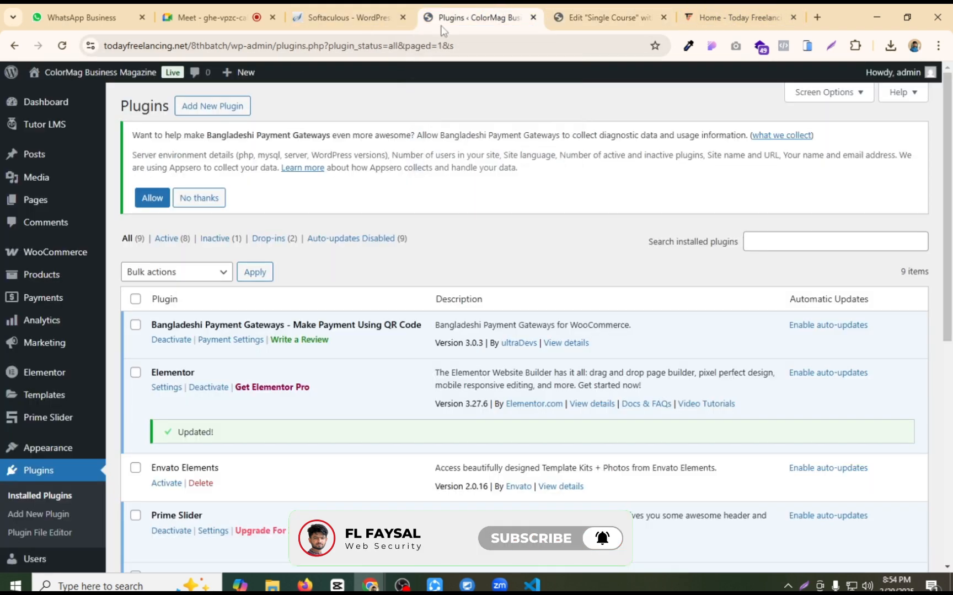
{"action": "mouse_move", "coordinate": [72, 77]}
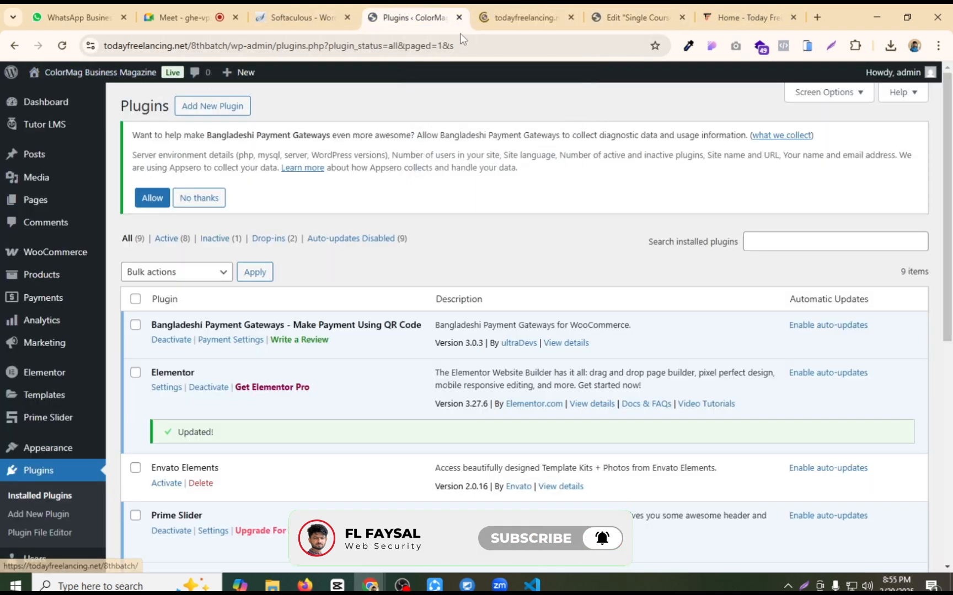
{"action": "left_click", "coordinate": [504, 22]}
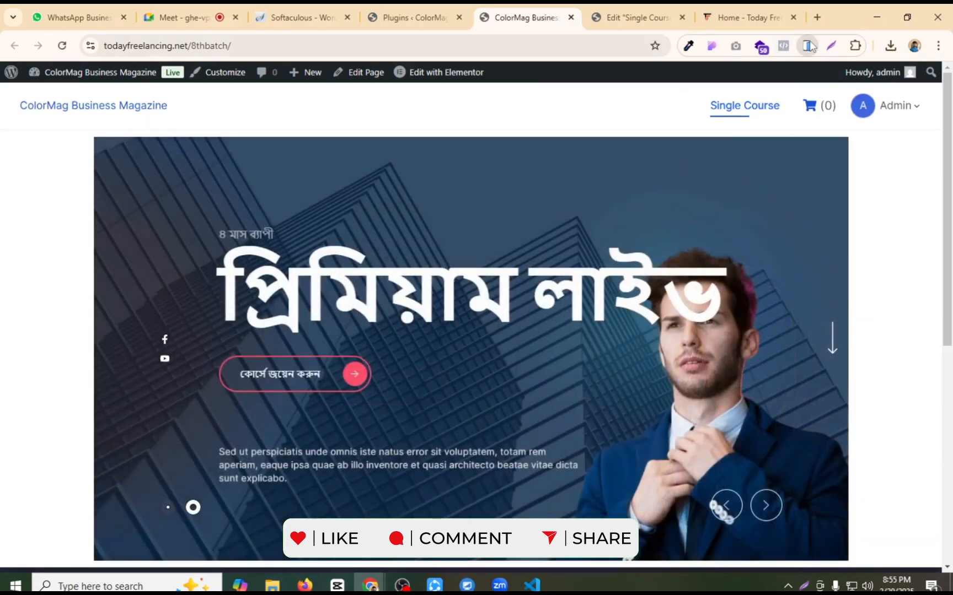
{"action": "left_click", "coordinate": [807, 45]}
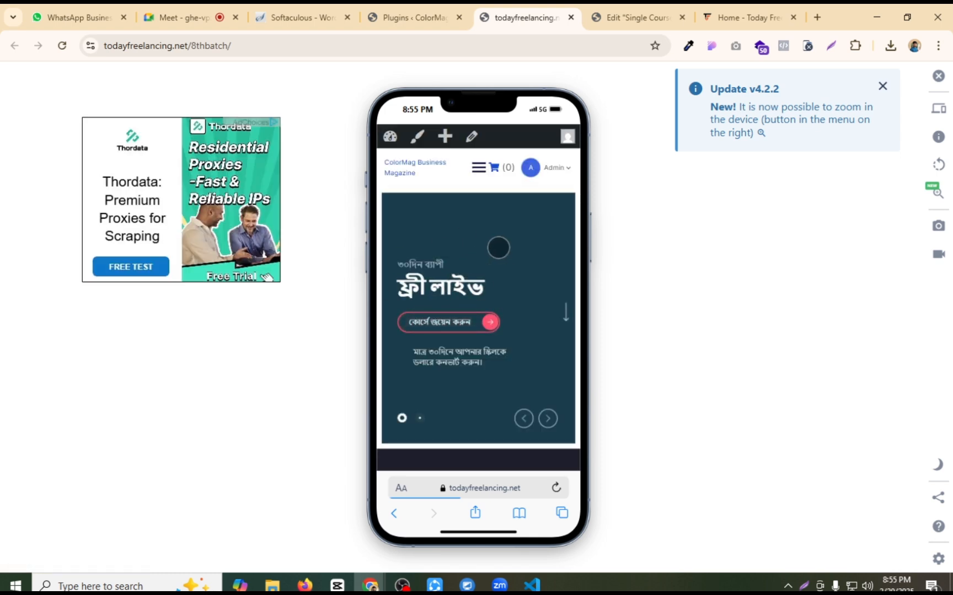
{"action": "scroll", "coordinate": [495, 251], "scroll_direction": "down", "scroll_amount": 4}
{"action": "scroll", "coordinate": [508, 268], "scroll_direction": "up", "scroll_amount": 3}
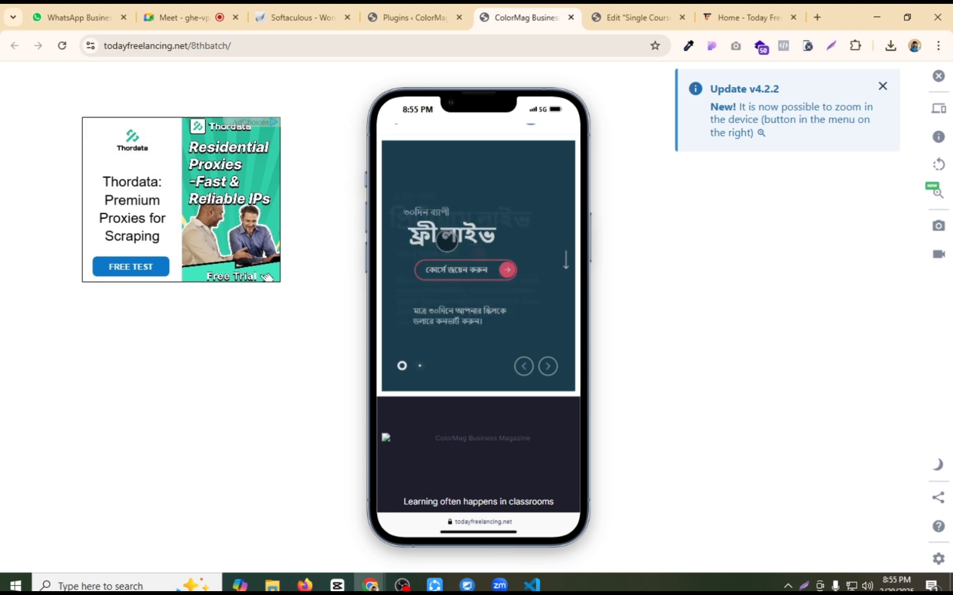
{"action": "left_click", "coordinate": [571, 18]}
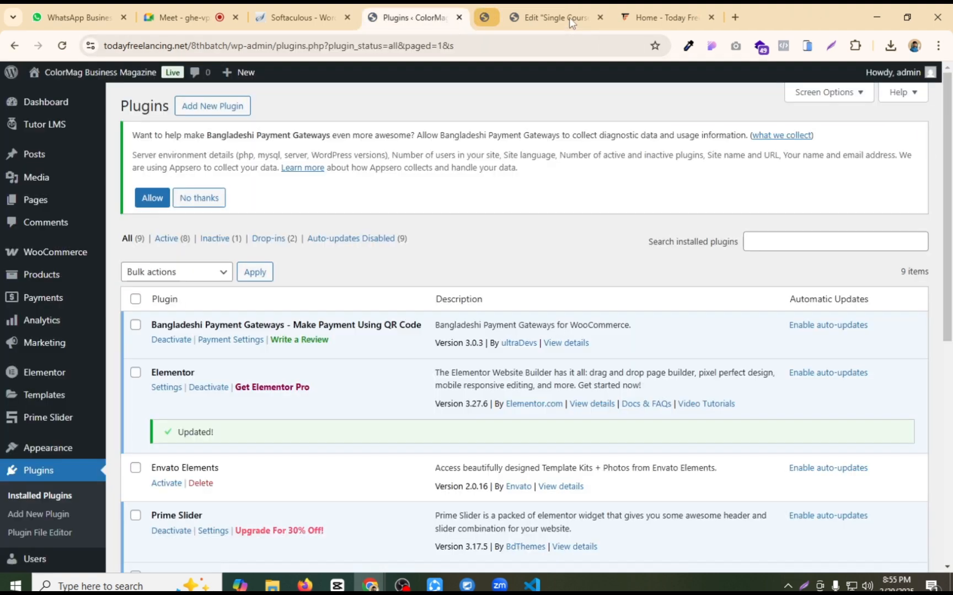
Step: Return to the Single Course editor in desktop view and review the slider's title, sub title, excerpt and button style settings
{"action": "left_click", "coordinate": [552, 15]}
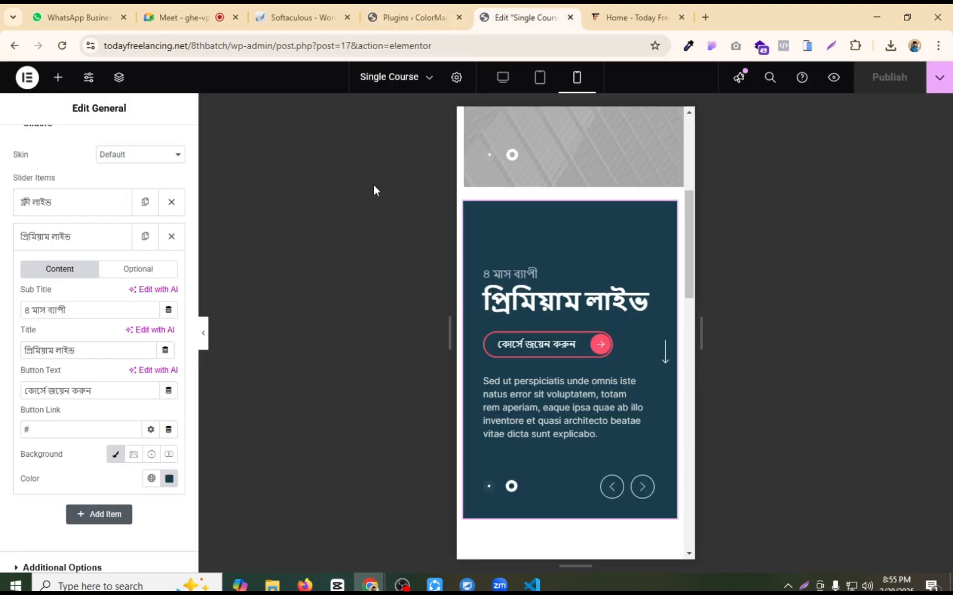
{"action": "left_click", "coordinate": [502, 76]}
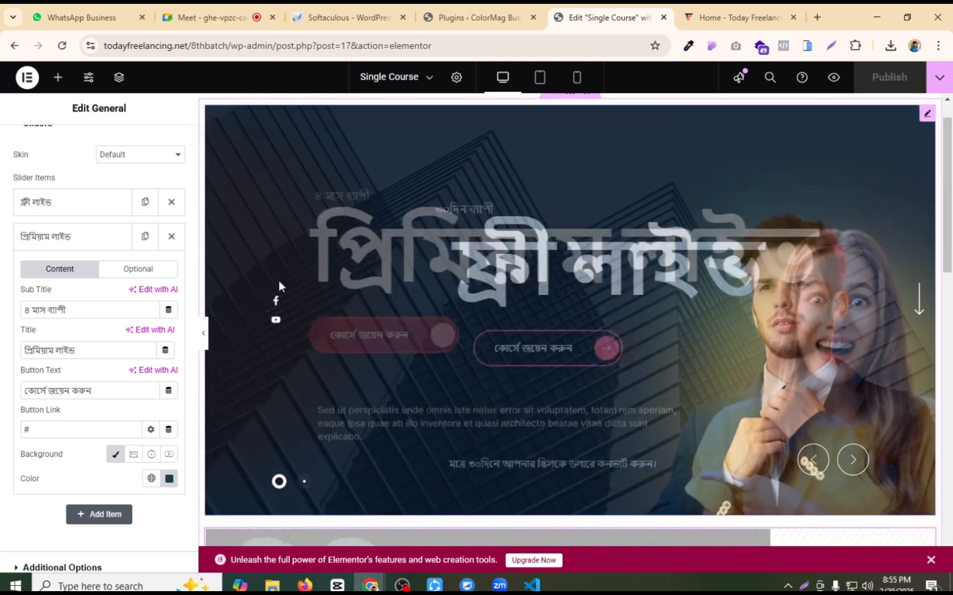
{"action": "scroll", "coordinate": [85, 214], "scroll_direction": "up", "scroll_amount": 2}
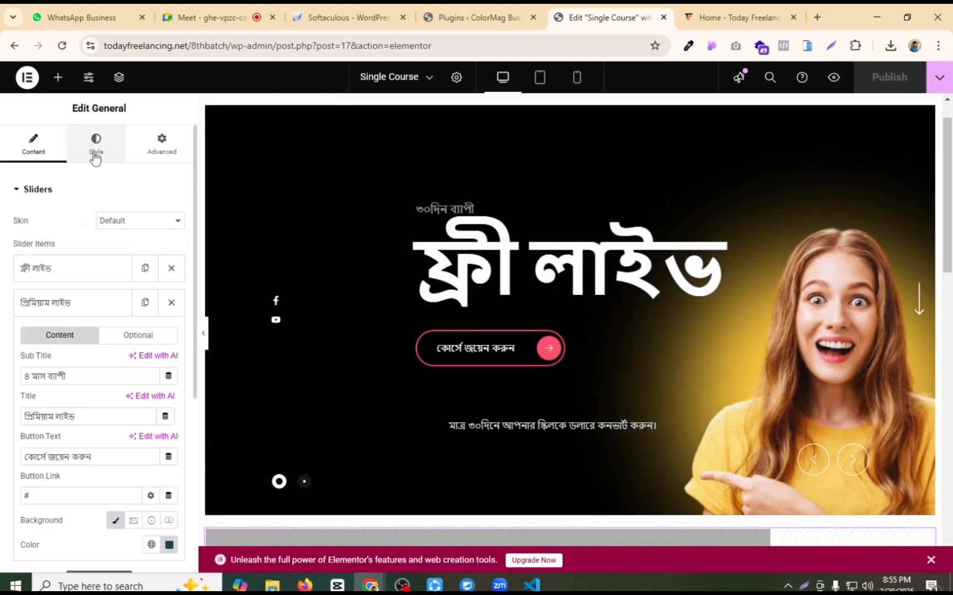
{"action": "scroll", "coordinate": [66, 243], "scroll_direction": "down", "scroll_amount": 5}
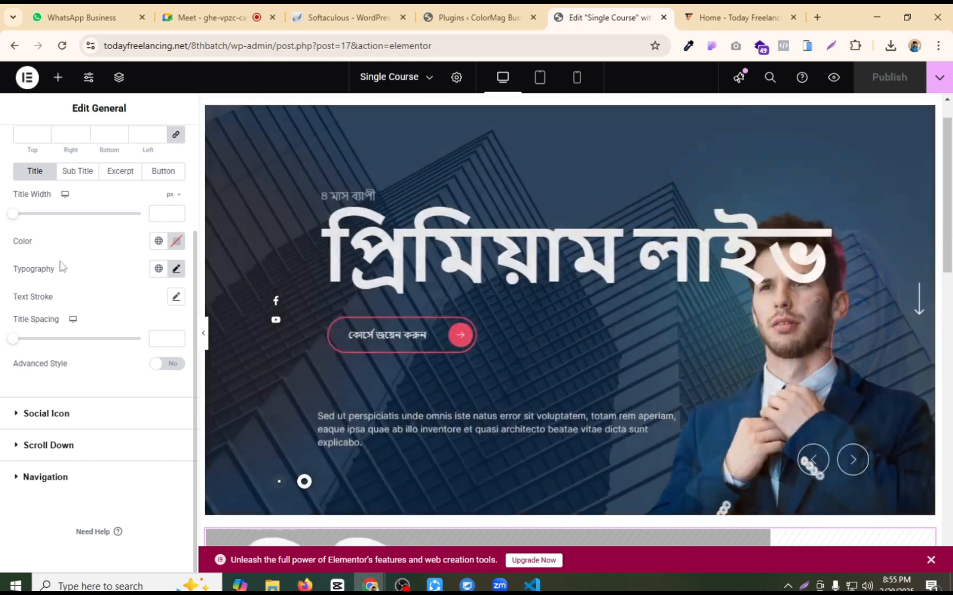
{"action": "scroll", "coordinate": [61, 417], "scroll_direction": "up", "scroll_amount": 2}
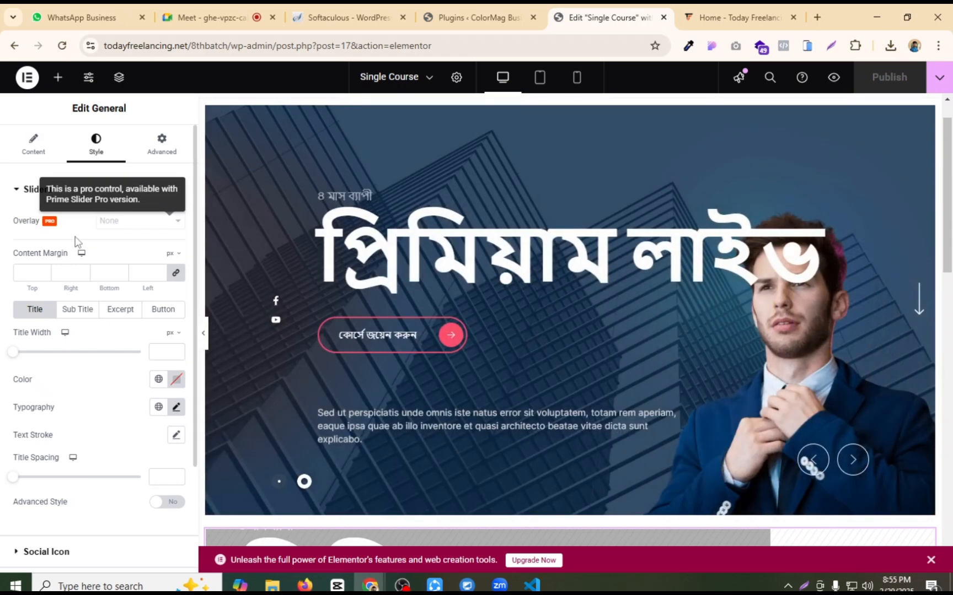
{"action": "scroll", "coordinate": [88, 270], "scroll_direction": "down", "scroll_amount": 1}
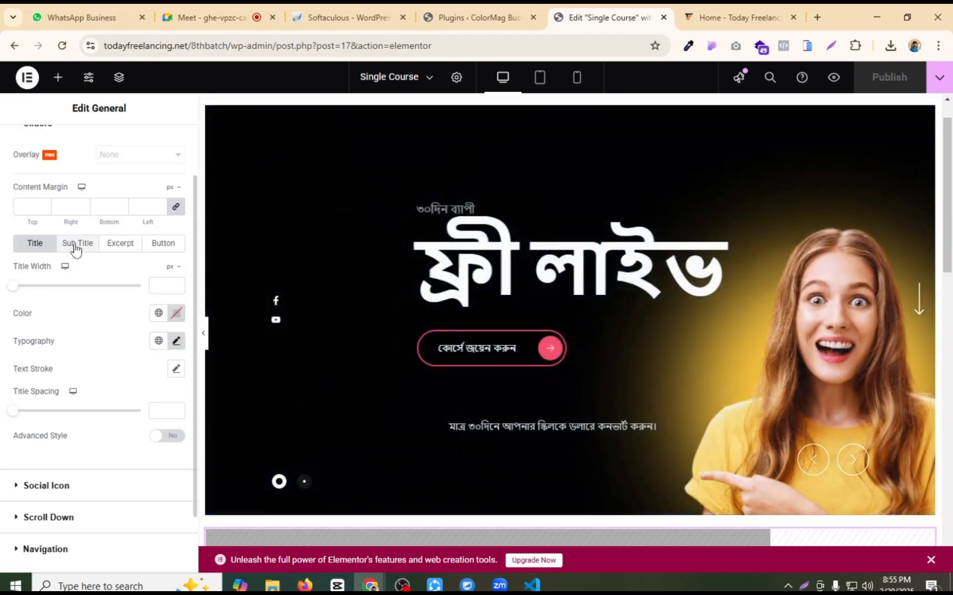
{"action": "left_click", "coordinate": [76, 243]}
{"action": "left_click", "coordinate": [122, 266]}
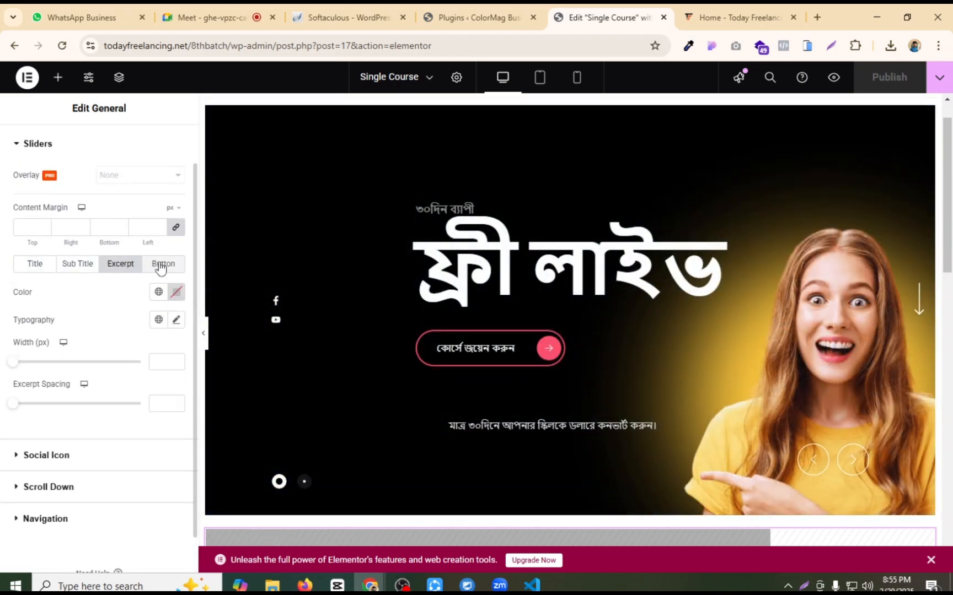
{"action": "left_click", "coordinate": [161, 266]}
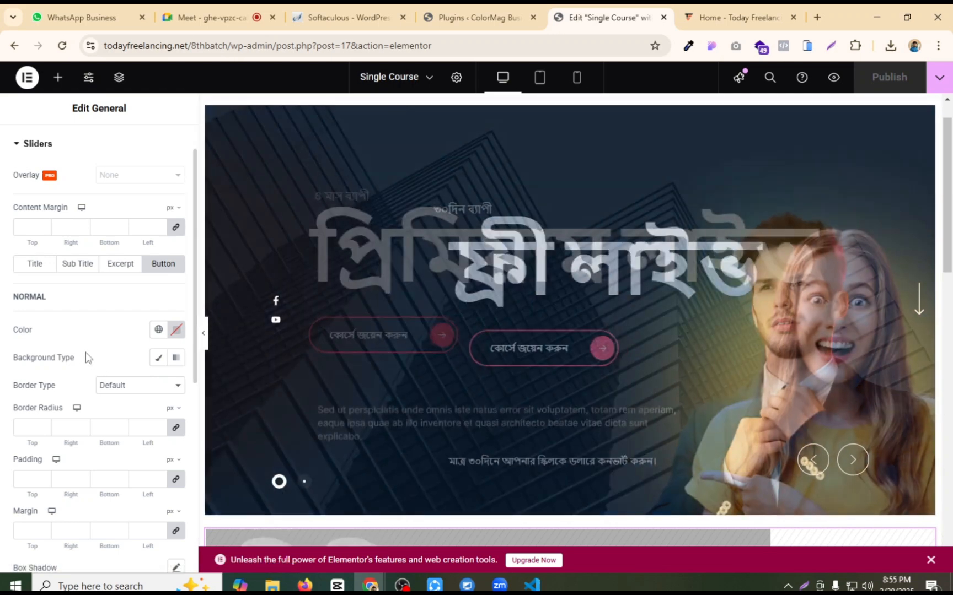
{"action": "scroll", "coordinate": [89, 358], "scroll_direction": "down", "scroll_amount": 5}
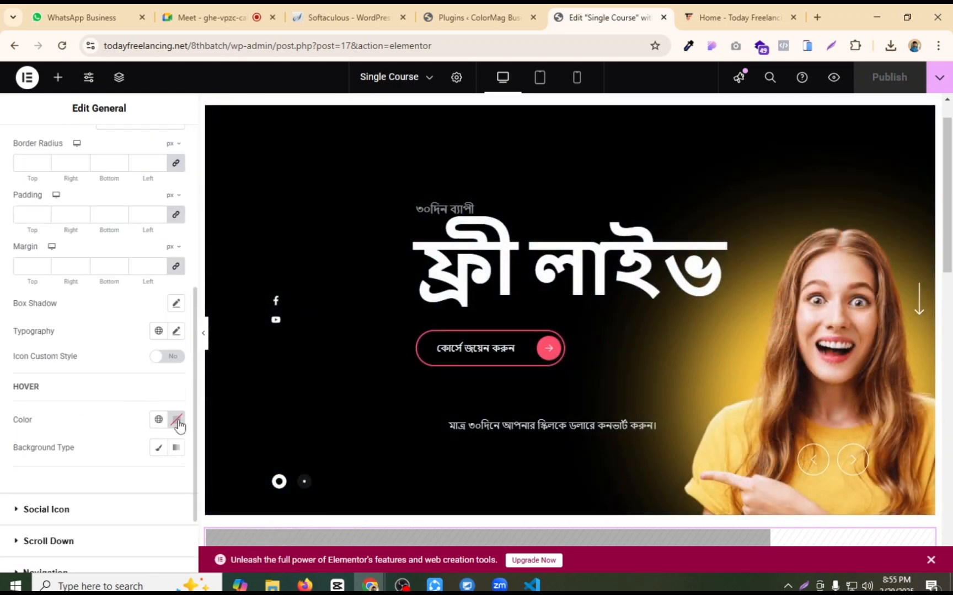
Step: Set the slider button's hover text colour to #FD0303 and check the effect on the slide's button
{"action": "left_click", "coordinate": [177, 422]}
{"action": "left_click_drag", "start_coordinate": [199, 295], "coordinate": [250, 249]}
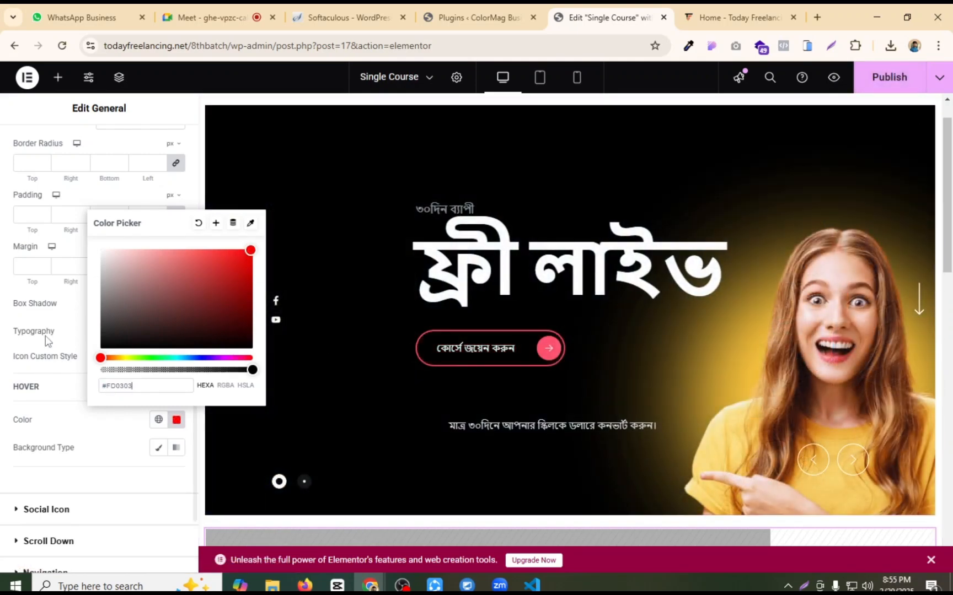
{"action": "left_click", "coordinate": [76, 324]}
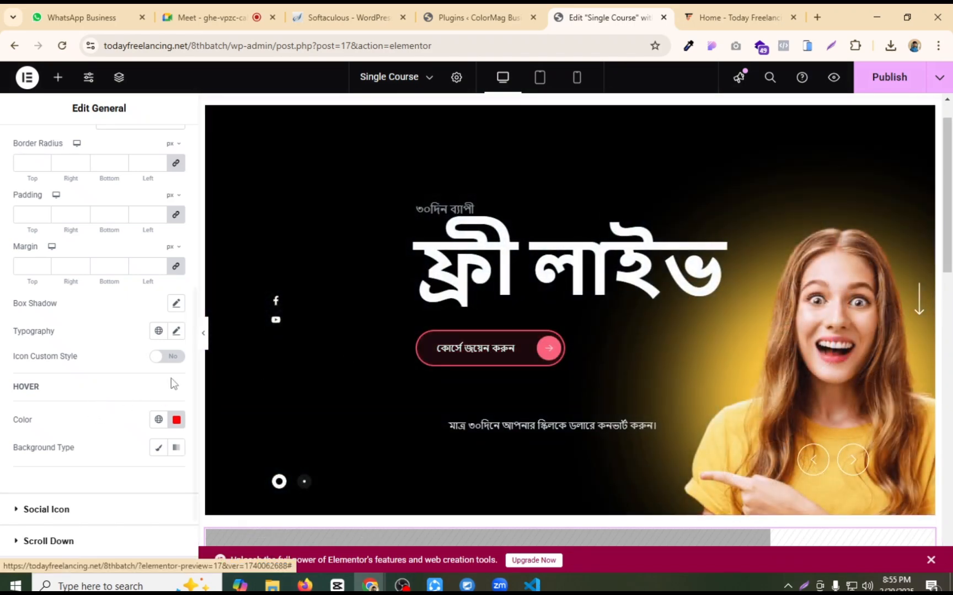
{"action": "scroll", "coordinate": [128, 369], "scroll_direction": "up", "scroll_amount": 5}
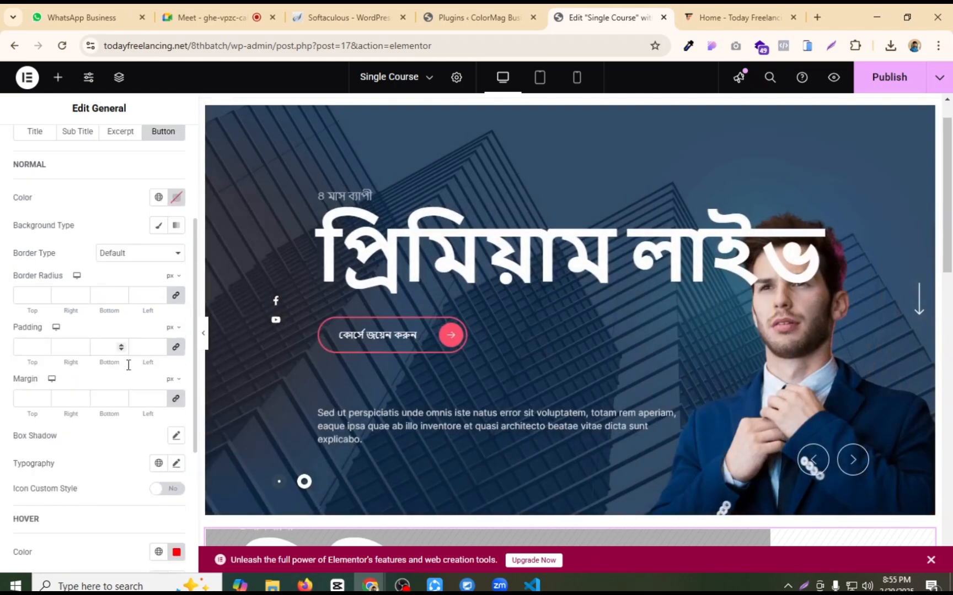
Step: Set the slider button's normal text colour to magenta #F700FF
{"action": "left_click", "coordinate": [175, 331]}
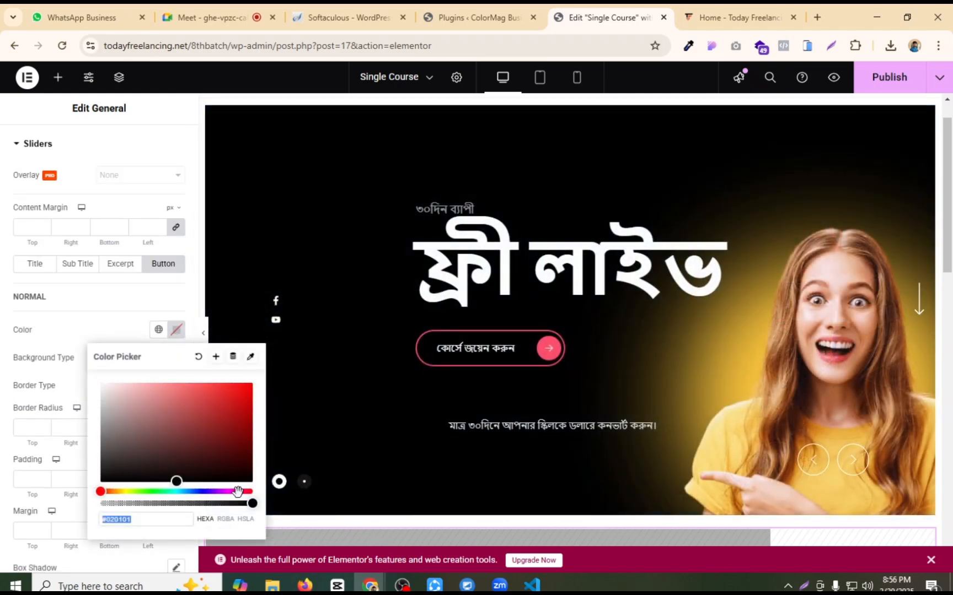
{"action": "left_click_drag", "start_coordinate": [238, 491], "coordinate": [230, 492]}
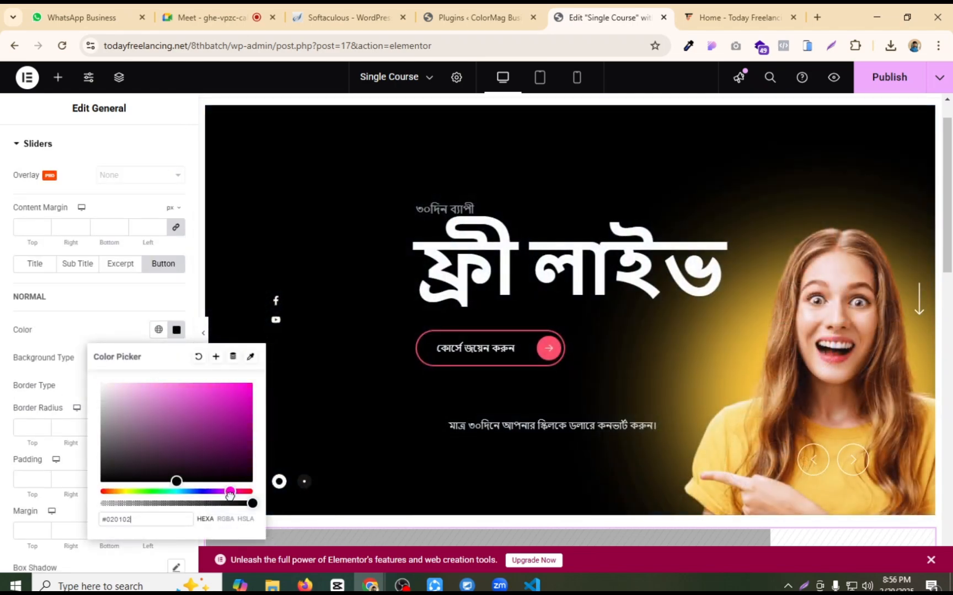
{"action": "left_click_drag", "start_coordinate": [251, 382], "coordinate": [253, 382]}
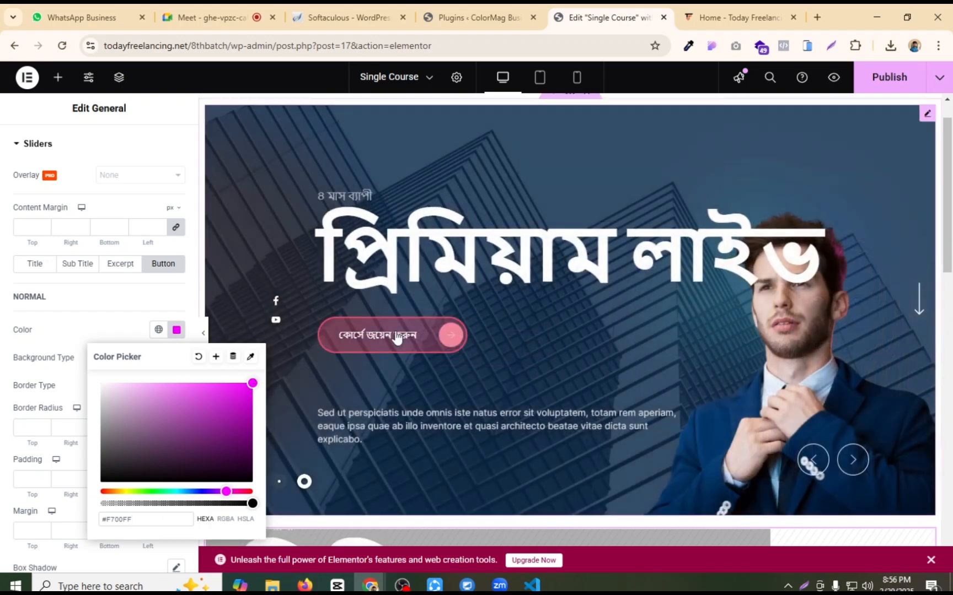
{"action": "left_click", "coordinate": [129, 327]}
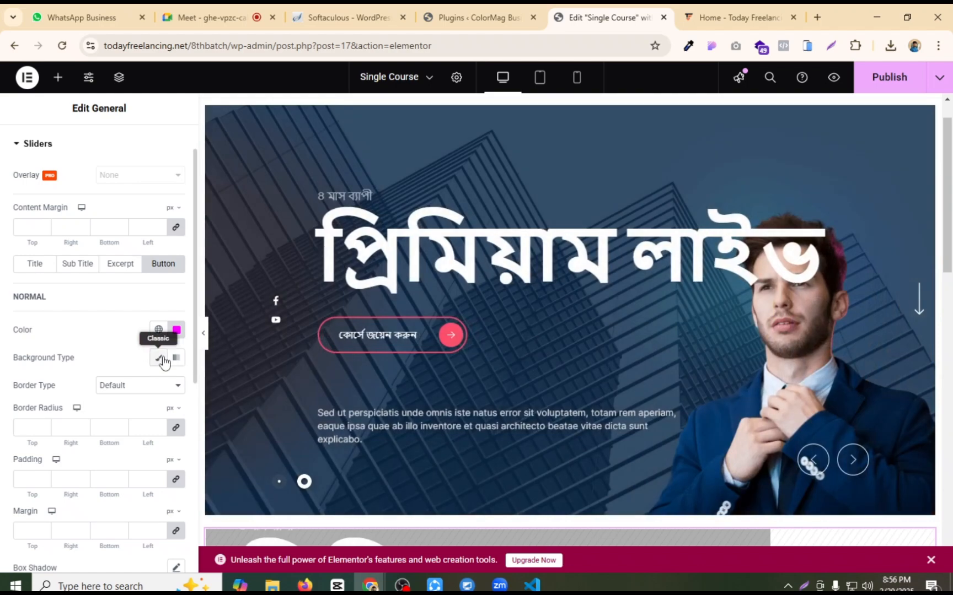
Step: Try to give the slider button's normal state a classic background in red #FF1515
{"action": "left_click", "coordinate": [160, 361]}
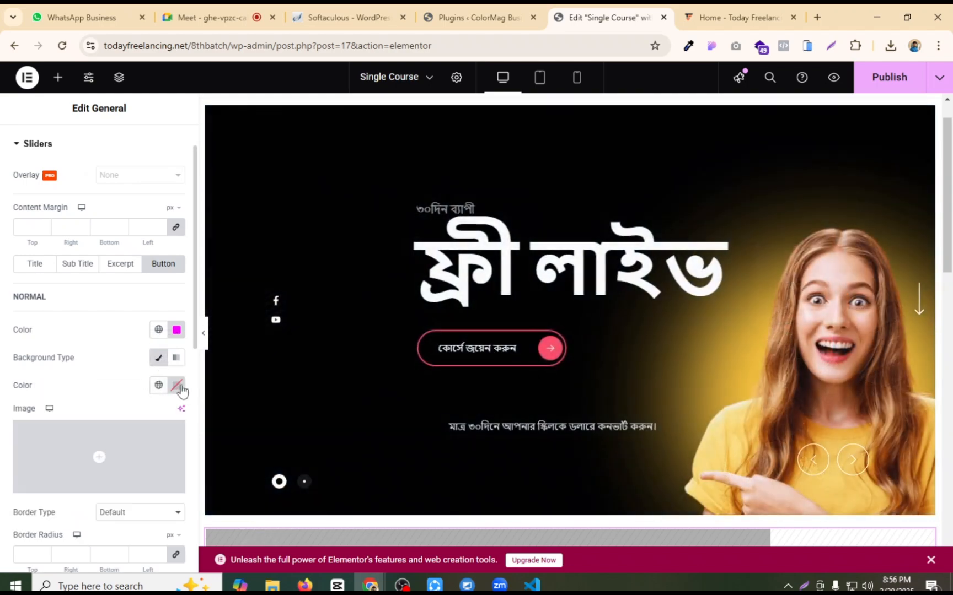
{"action": "left_click", "coordinate": [177, 385]}
{"action": "left_click_drag", "start_coordinate": [198, 263], "coordinate": [303, 164]}
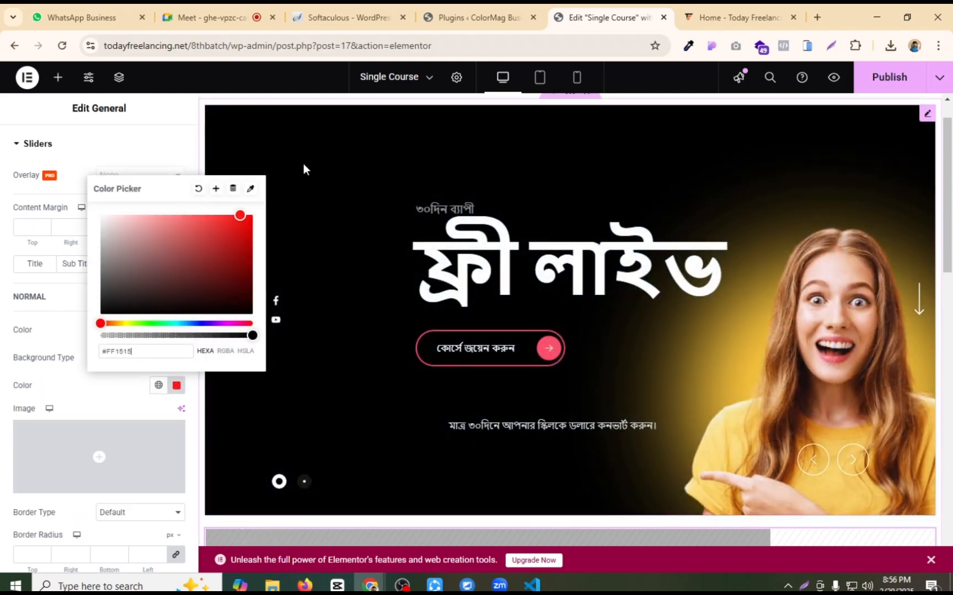
{"action": "left_click", "coordinate": [227, 231]}
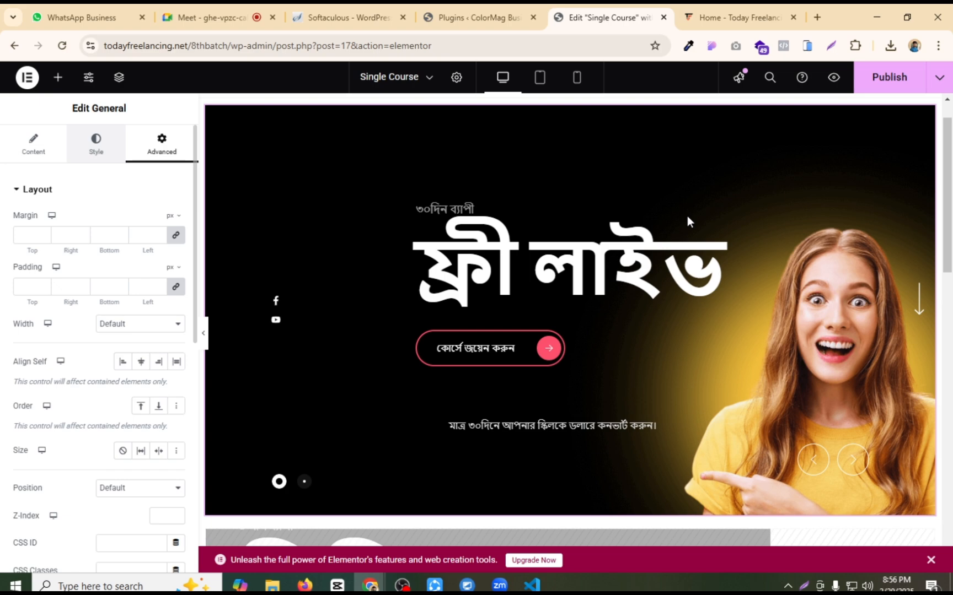
Step: Minimize the browser and recorder windows, refresh the desktop several times, and return to the Single Course editor
{"action": "left_click", "coordinate": [875, 16]}
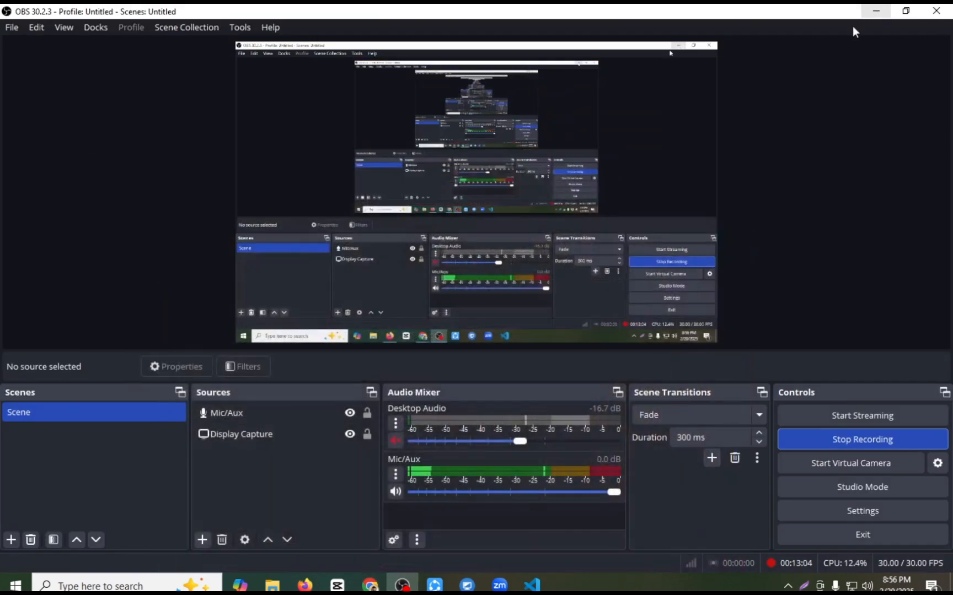
{"action": "left_click", "coordinate": [878, 11]}
{"action": "left_click", "coordinate": [863, 12]}
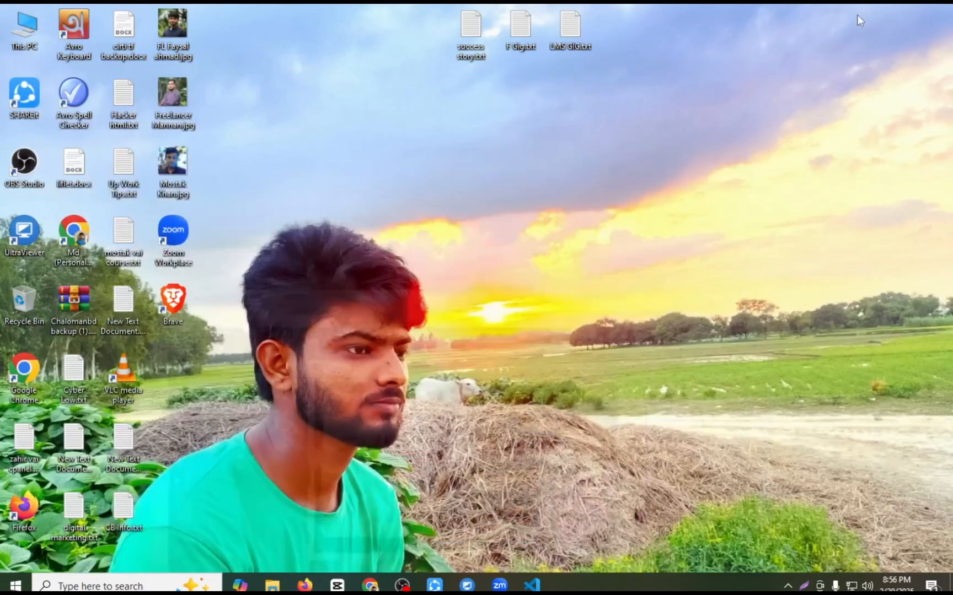
{"action": "right_click", "coordinate": [625, 112]}
{"action": "left_click", "coordinate": [657, 150]}
{"action": "right_click", "coordinate": [657, 149]}
{"action": "left_click", "coordinate": [697, 184]}
{"action": "right_click", "coordinate": [697, 183]}
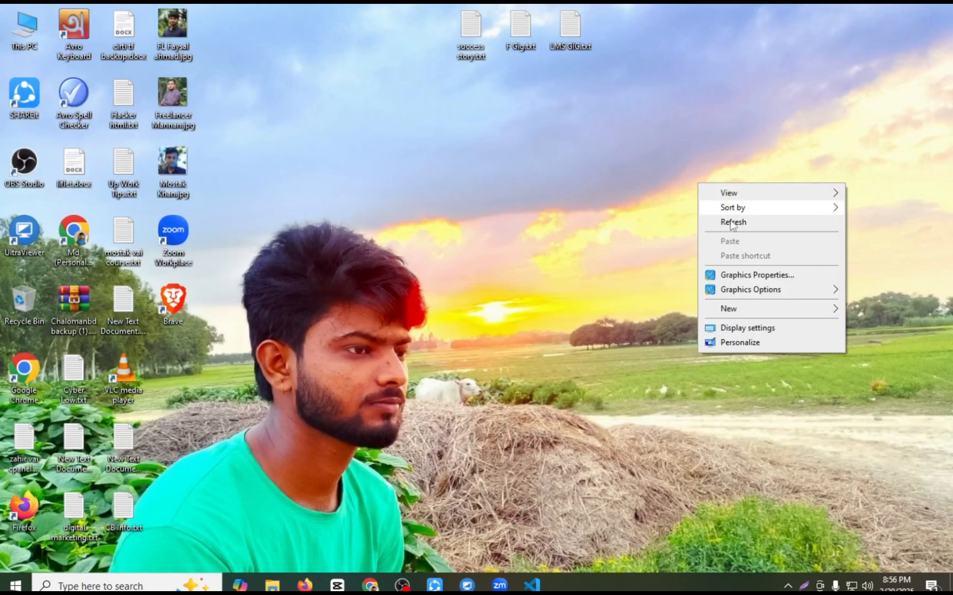
{"action": "left_click", "coordinate": [737, 225]}
{"action": "right_click", "coordinate": [737, 225]}
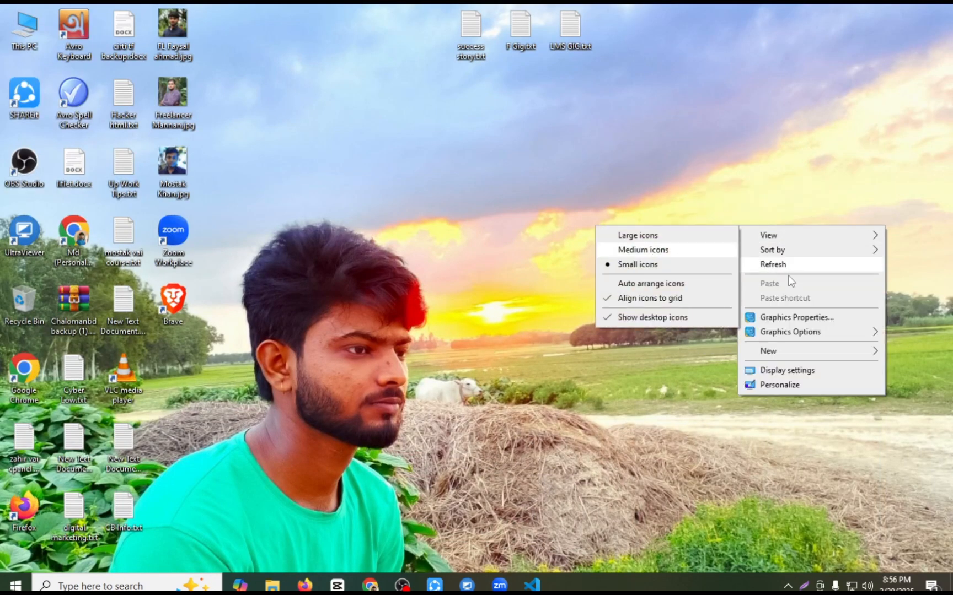
{"action": "left_click", "coordinate": [773, 265]}
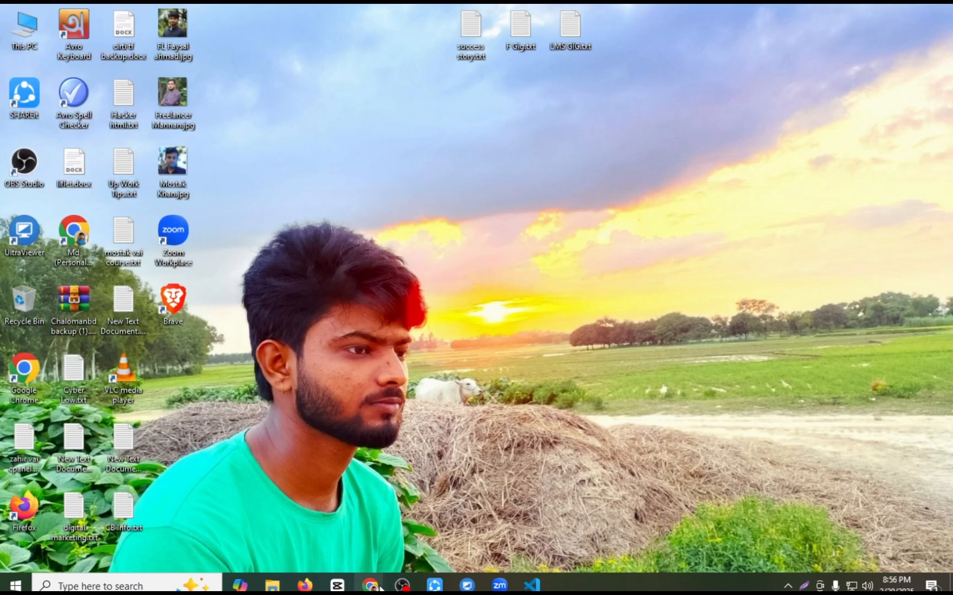
{"action": "mouse_move", "coordinate": [370, 585]}
{"action": "left_click", "coordinate": [296, 531]}
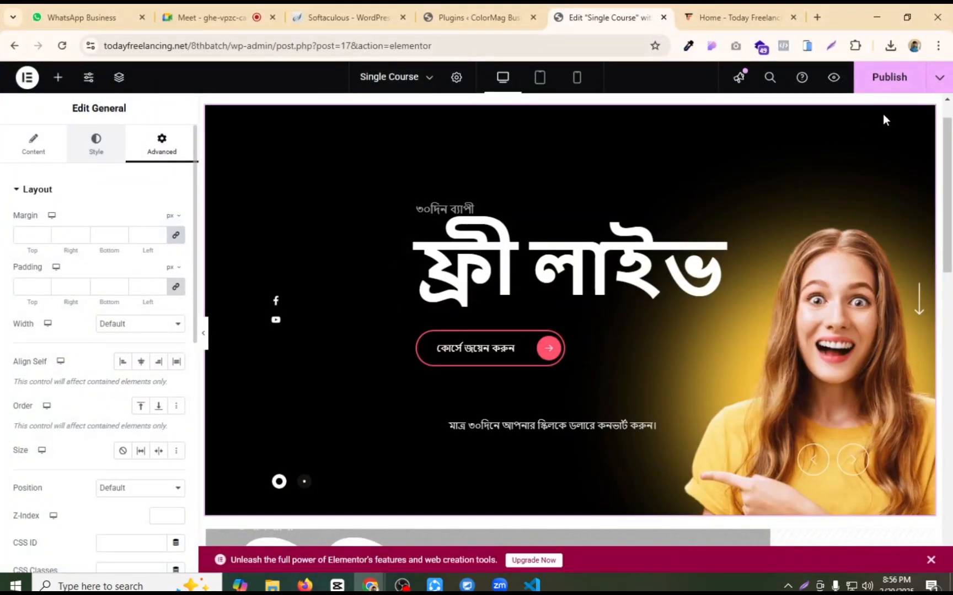
Step: Close the unresponsive editor tab, open the live site from the Plugins page in a new tab, and edit it with Elementor
{"action": "left_click", "coordinate": [483, 16]}
{"action": "left_click", "coordinate": [588, 19]}
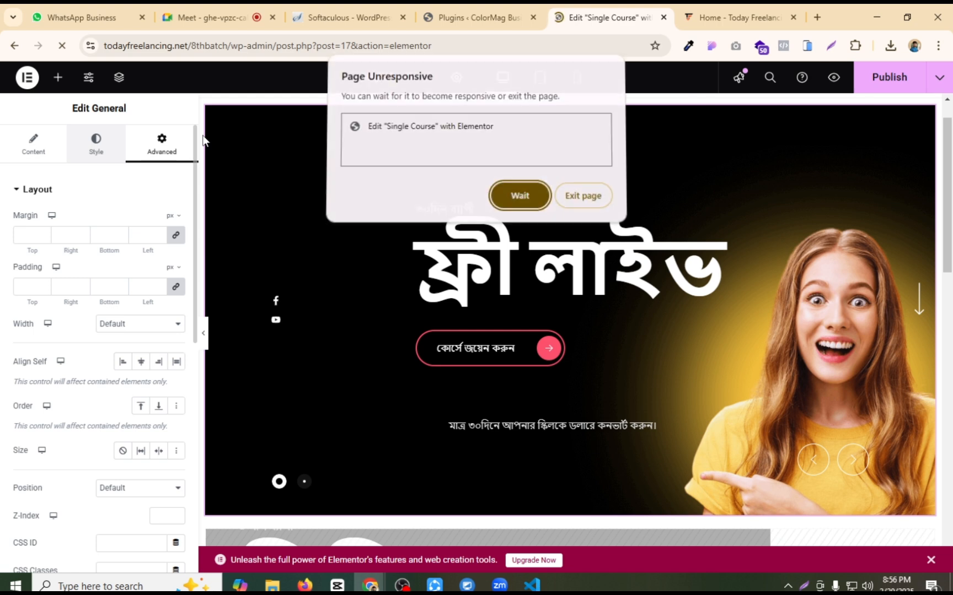
{"action": "left_click", "coordinate": [492, 199]}
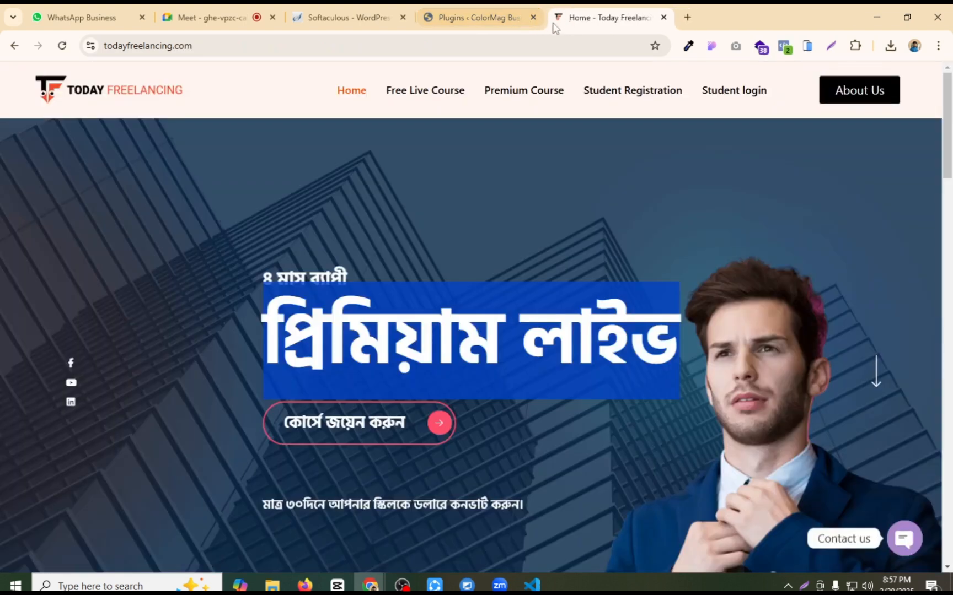
{"action": "left_click", "coordinate": [516, 20]}
{"action": "mouse_move", "coordinate": [64, 81]}
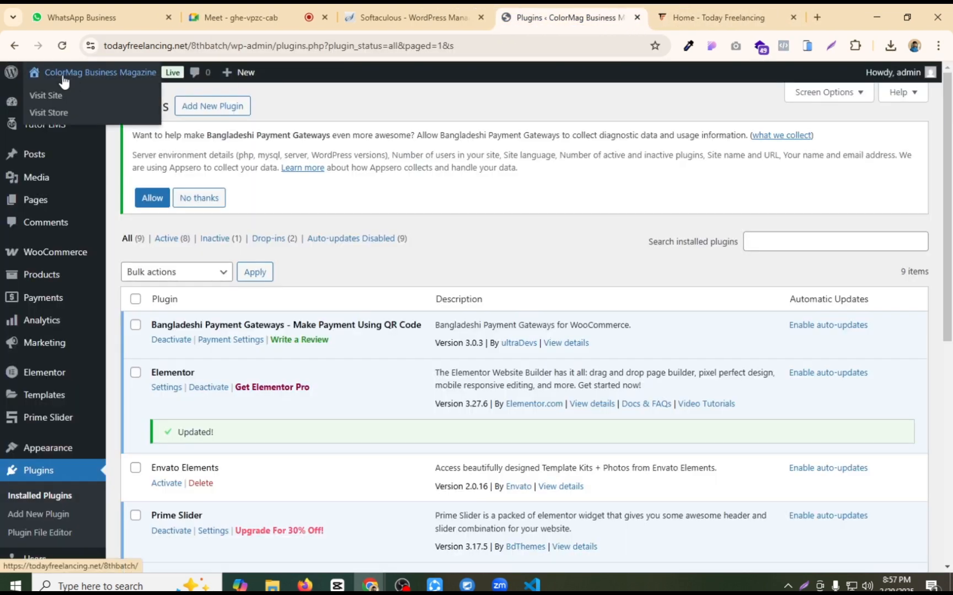
{"action": "middle_click", "coordinate": [43, 96]}
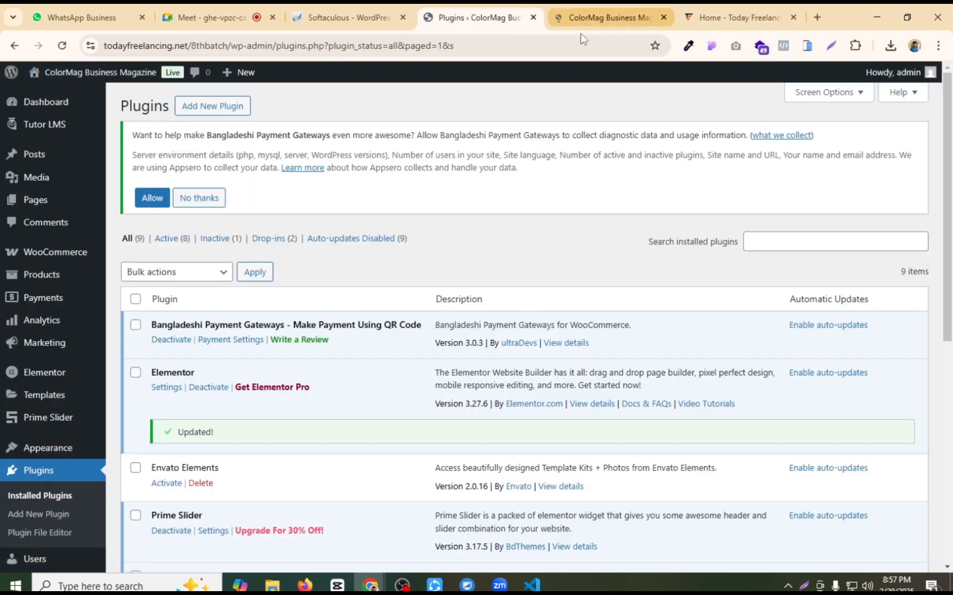
{"action": "left_click", "coordinate": [609, 17]}
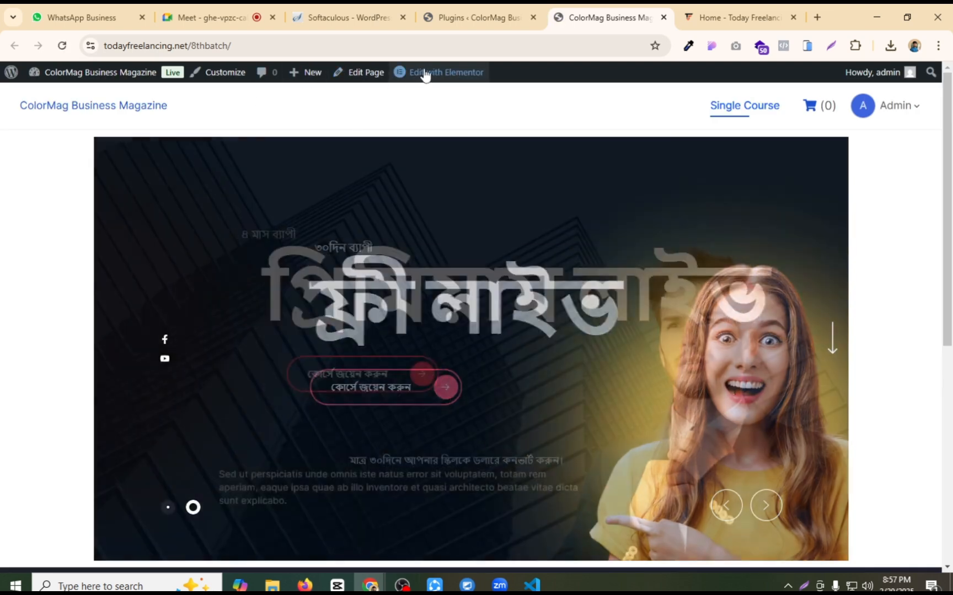
{"action": "left_click", "coordinate": [424, 76]}
{"action": "scroll", "coordinate": [493, 259], "scroll_direction": "down", "scroll_amount": 5}
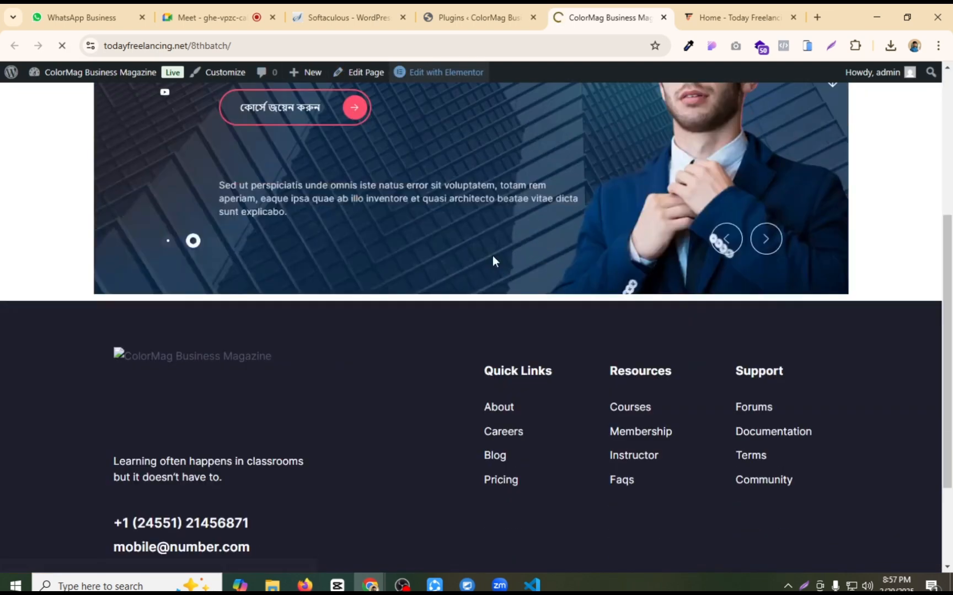
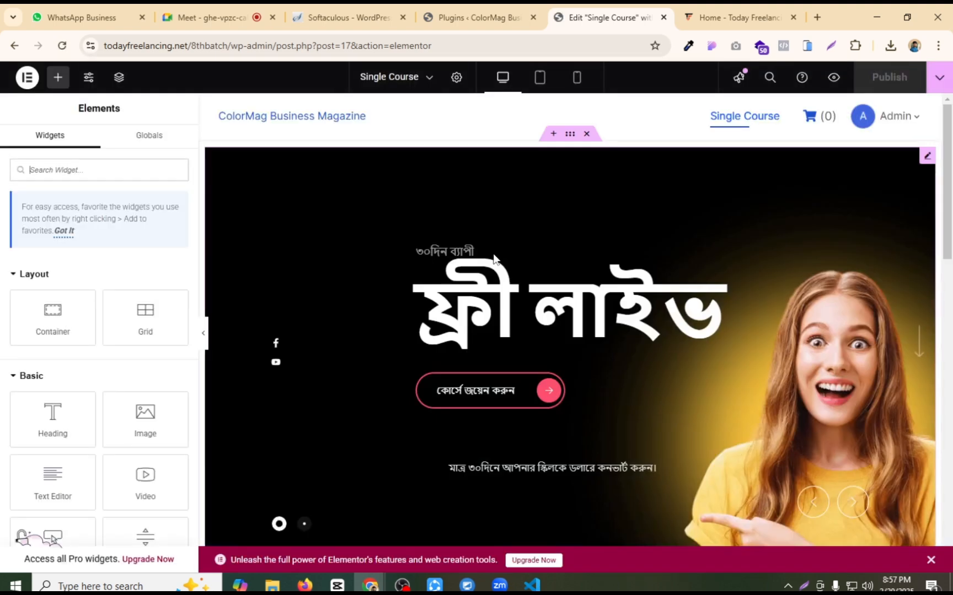
Step: Edit the upper slider's button style and set its normal text colour to white #FFFFFF
{"action": "scroll", "coordinate": [493, 254], "scroll_direction": "down", "scroll_amount": 6}
{"action": "scroll", "coordinate": [493, 253], "scroll_direction": "up", "scroll_amount": 6}
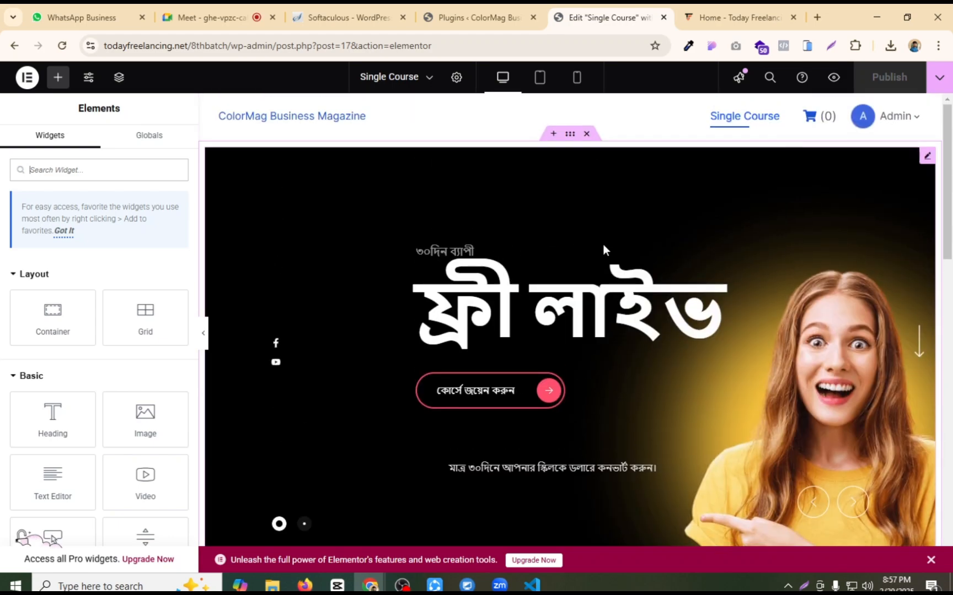
{"action": "left_click", "coordinate": [928, 157]}
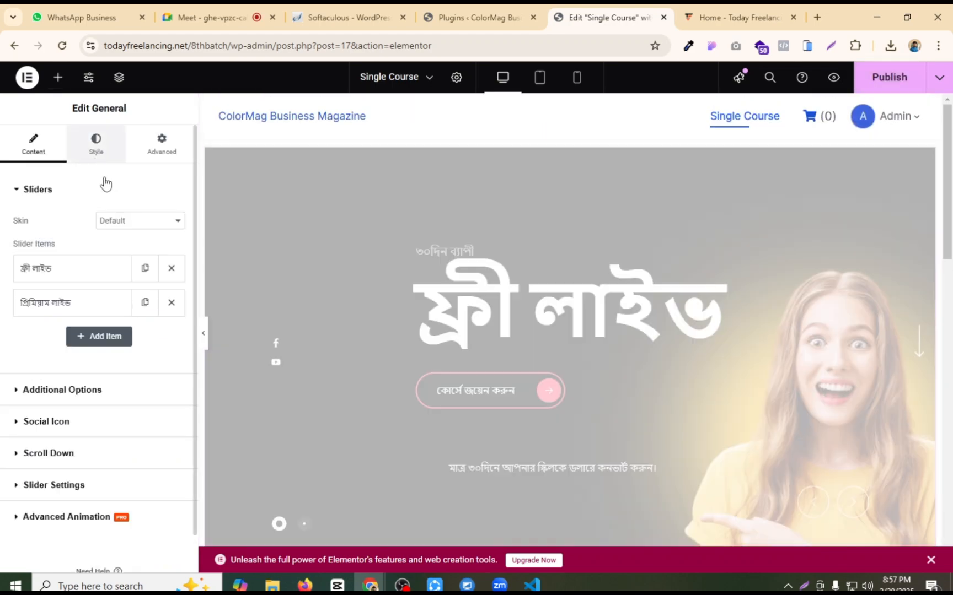
{"action": "left_click", "coordinate": [96, 143]}
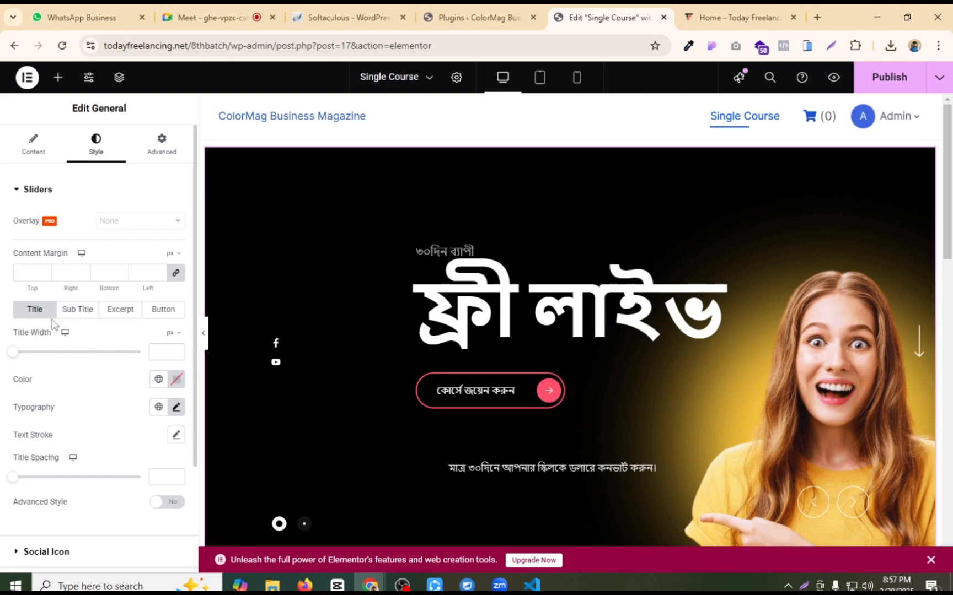
{"action": "left_click", "coordinate": [160, 303]}
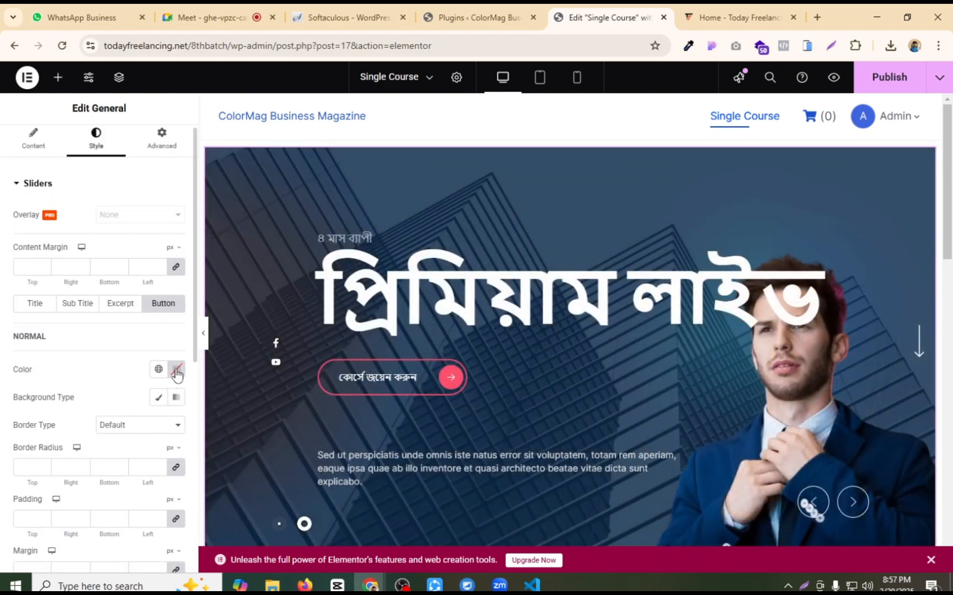
{"action": "left_click", "coordinate": [176, 371]}
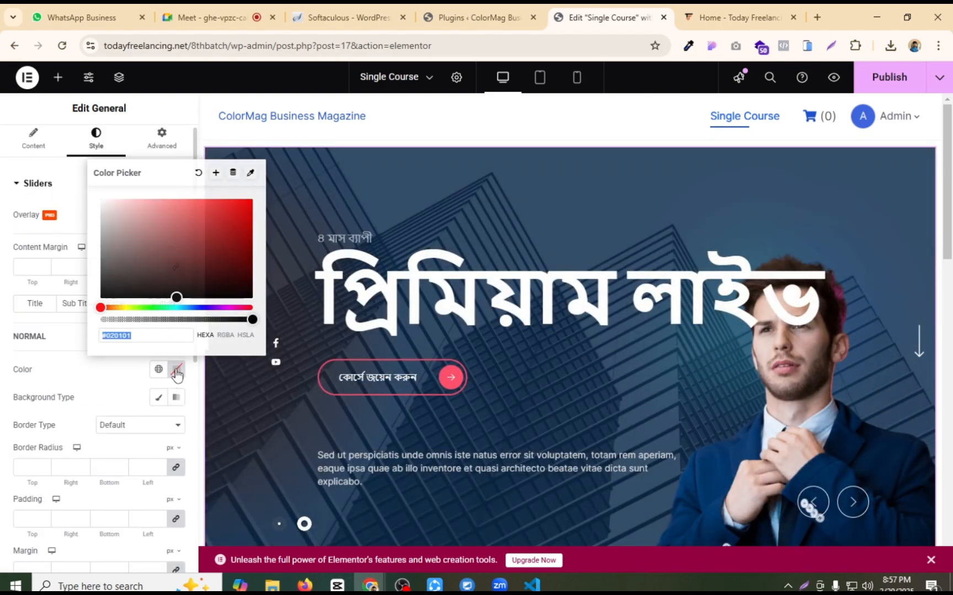
{"action": "left_click_drag", "start_coordinate": [191, 273], "coordinate": [278, 192]}
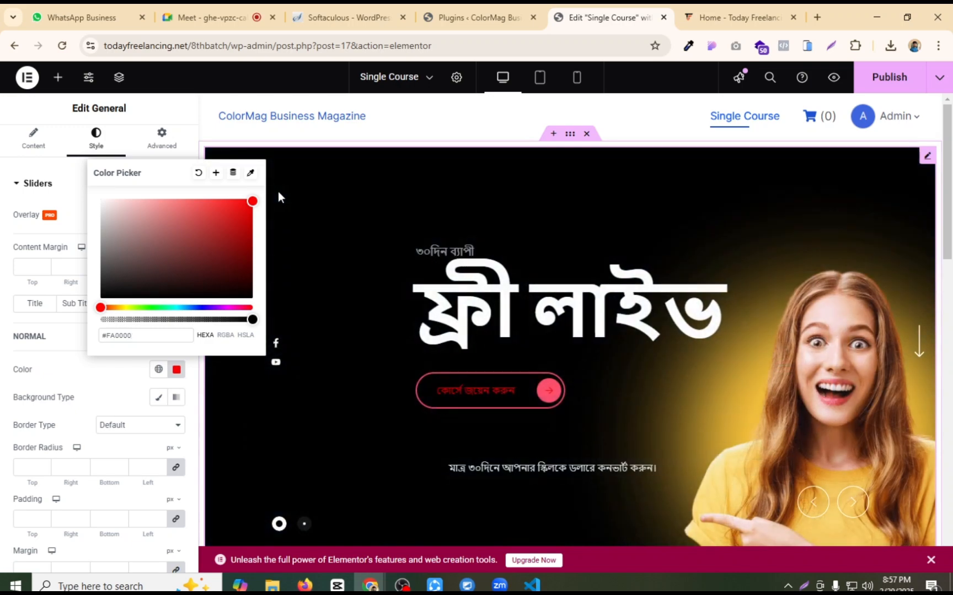
{"action": "left_click", "coordinate": [221, 258]}
{"action": "left_click_drag", "start_coordinate": [207, 254], "coordinate": [51, 162]}
{"action": "left_click", "coordinate": [71, 376]}
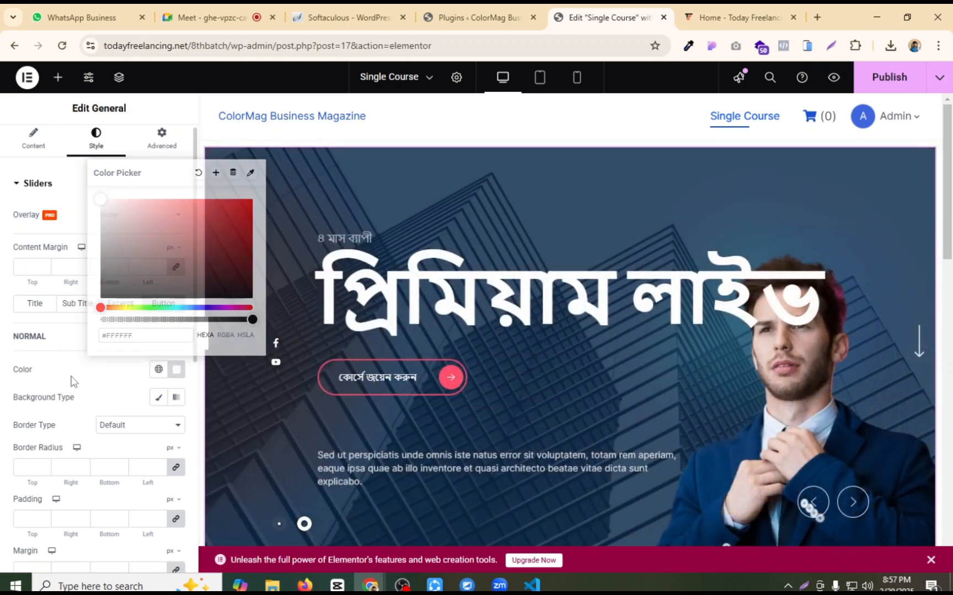
Step: Give the button's normal state a classic background in dark blue #000069
{"action": "left_click", "coordinate": [159, 397]}
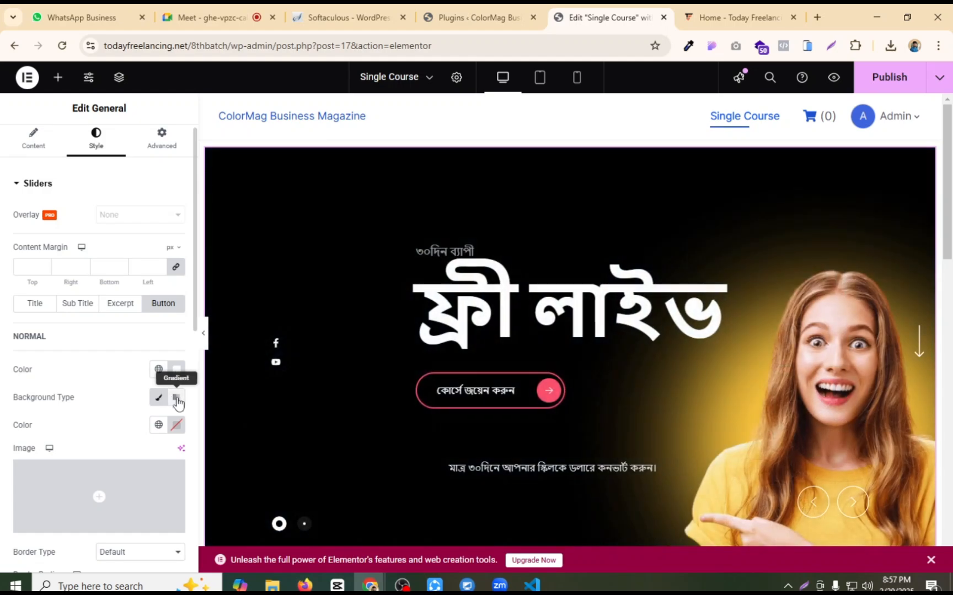
{"action": "left_click", "coordinate": [177, 426]}
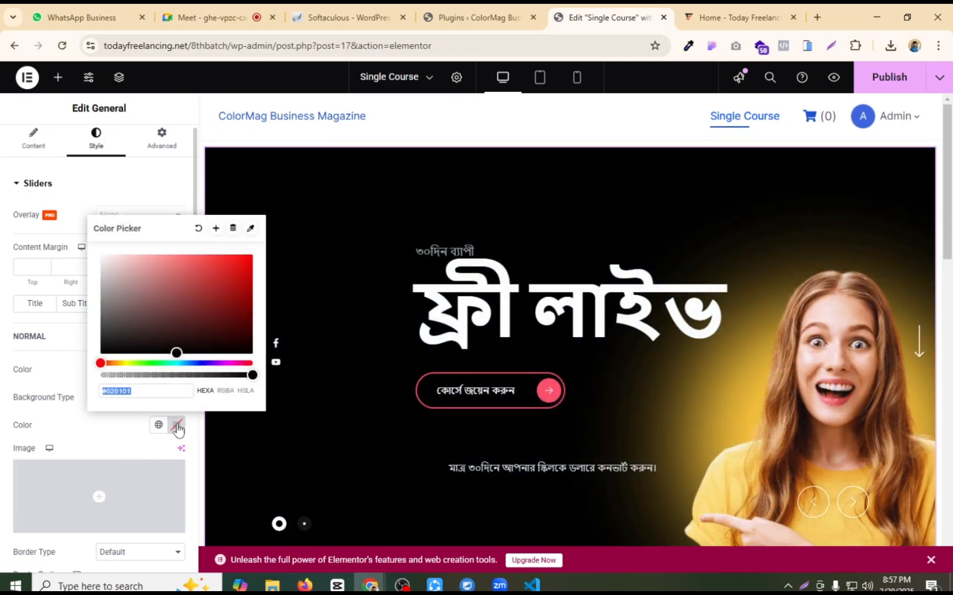
{"action": "mouse_move", "coordinate": [173, 321]}
{"action": "left_mouse_down"}
{"action": "mouse_move", "coordinate": [118, 254]}
{"action": "mouse_move", "coordinate": [112, 309]}
{"action": "mouse_move", "coordinate": [100, 316]}
{"action": "left_mouse_up"}
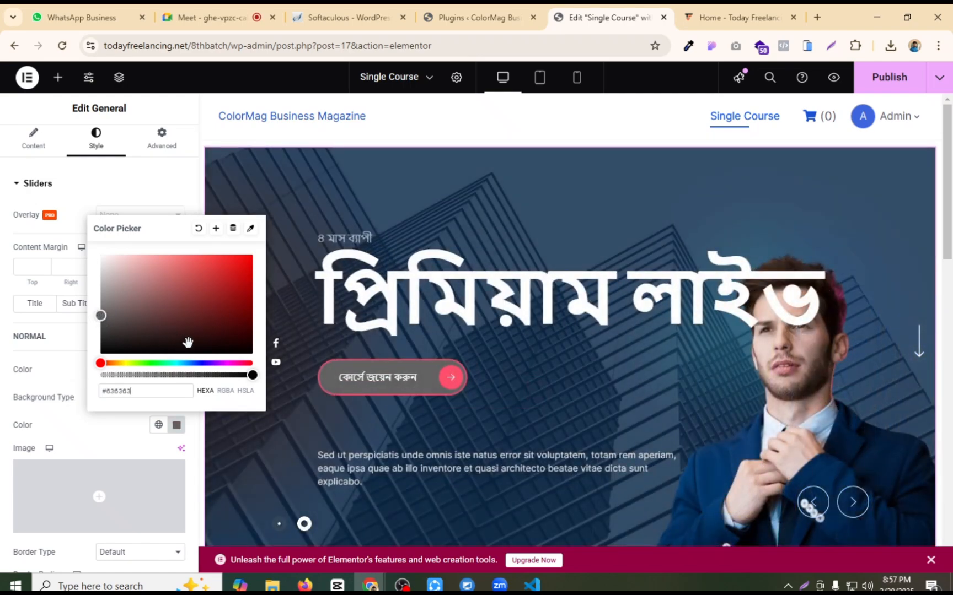
{"action": "mouse_move", "coordinate": [187, 343]}
{"action": "left_mouse_down"}
{"action": "mouse_move", "coordinate": [251, 275]}
{"action": "mouse_move", "coordinate": [249, 308]}
{"action": "left_mouse_up"}
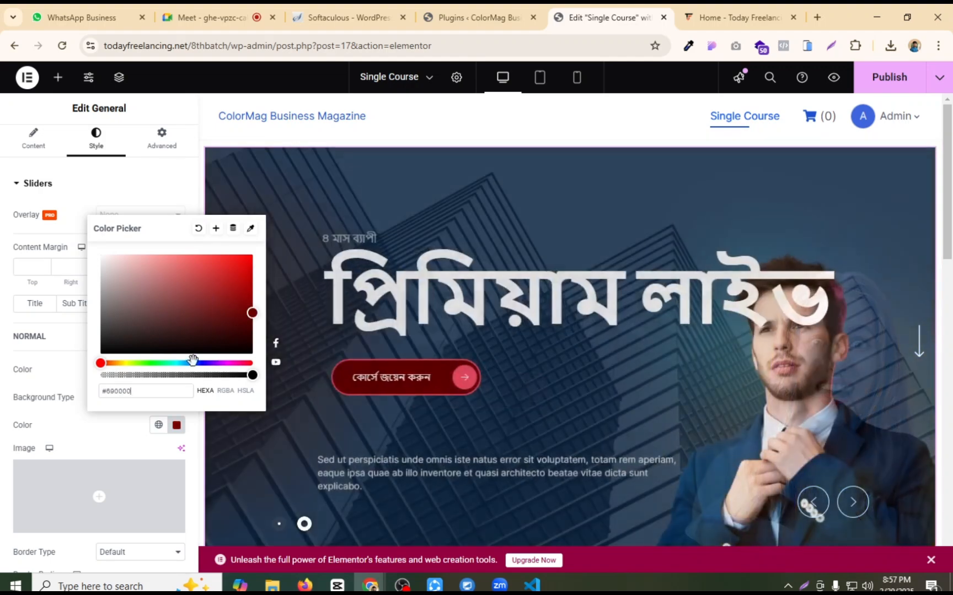
{"action": "mouse_move", "coordinate": [193, 363]}
{"action": "left_mouse_down"}
{"action": "mouse_move", "coordinate": [184, 363]}
{"action": "mouse_move", "coordinate": [202, 363]}
{"action": "left_mouse_up"}
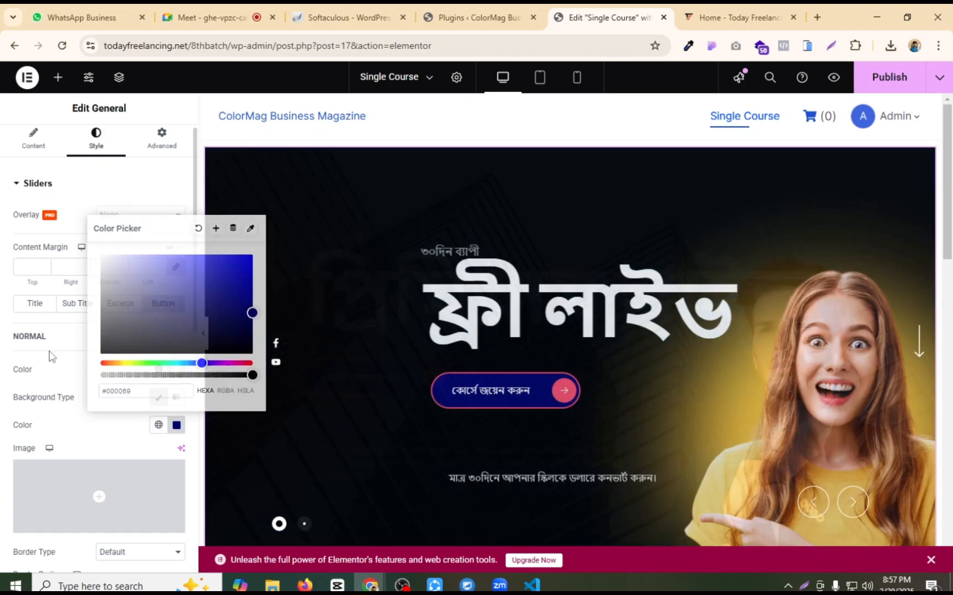
Step: Try red #F50000 as the upper slider button's normal text colour
{"action": "left_click", "coordinate": [49, 350]}
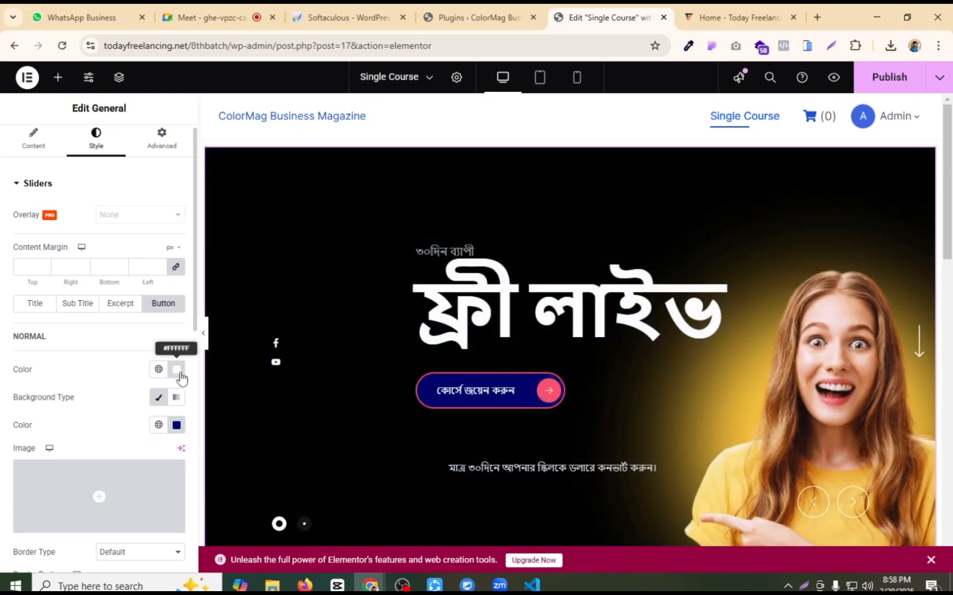
{"action": "left_click", "coordinate": [177, 371]}
{"action": "left_click_drag", "start_coordinate": [230, 251], "coordinate": [309, 166]}
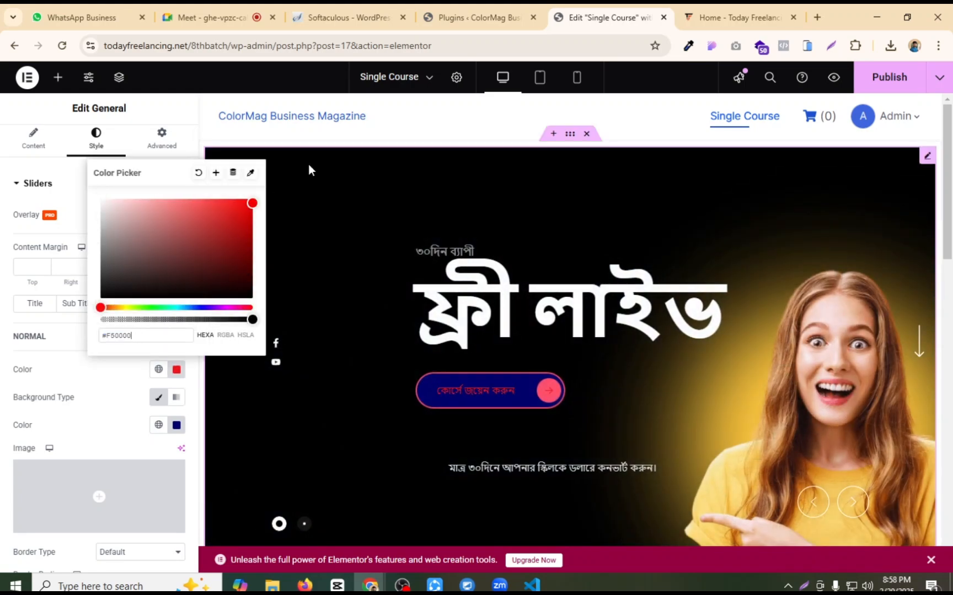
{"action": "left_click", "coordinate": [308, 167]}
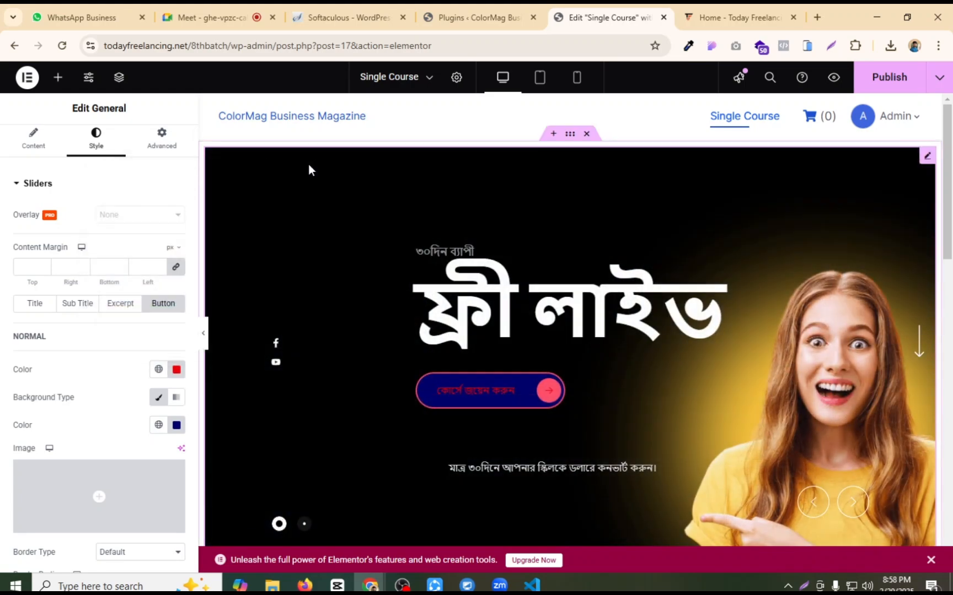
Step: Set the upper slider button's normal text colour to bright green #01F867
{"action": "left_click", "coordinate": [176, 369]}
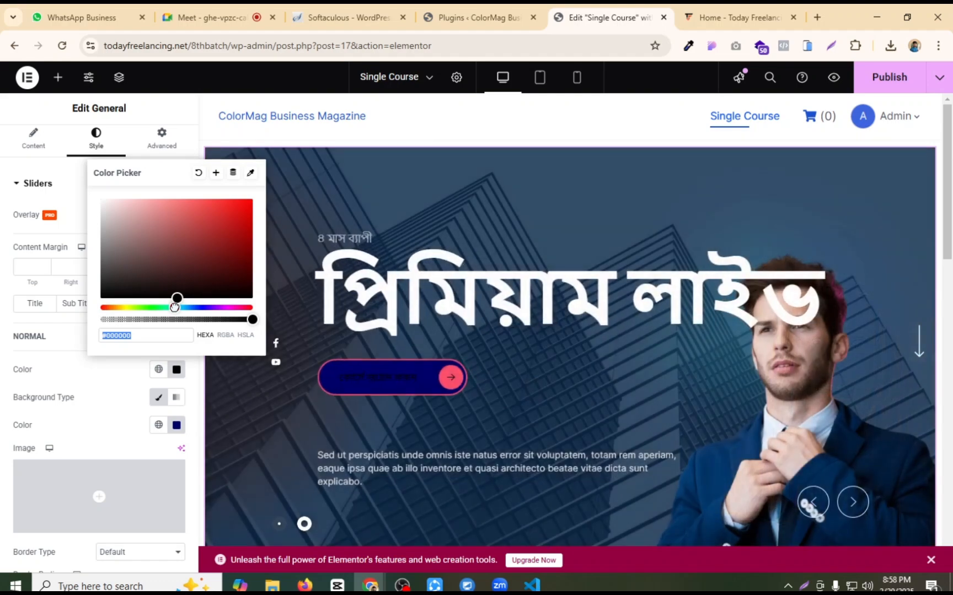
{"action": "left_click", "coordinate": [161, 308]}
{"action": "left_click", "coordinate": [251, 202]}
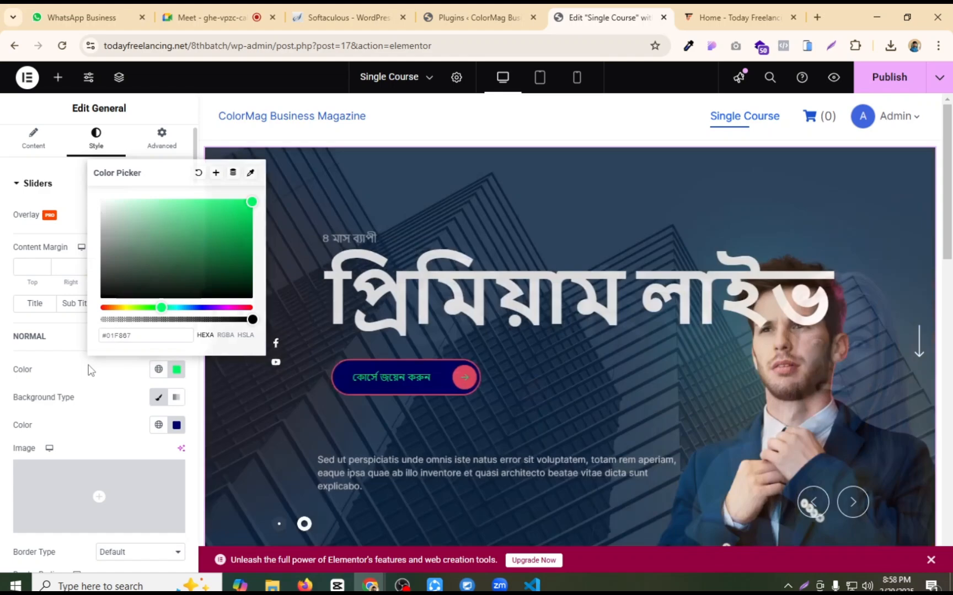
{"action": "left_click", "coordinate": [91, 371]}
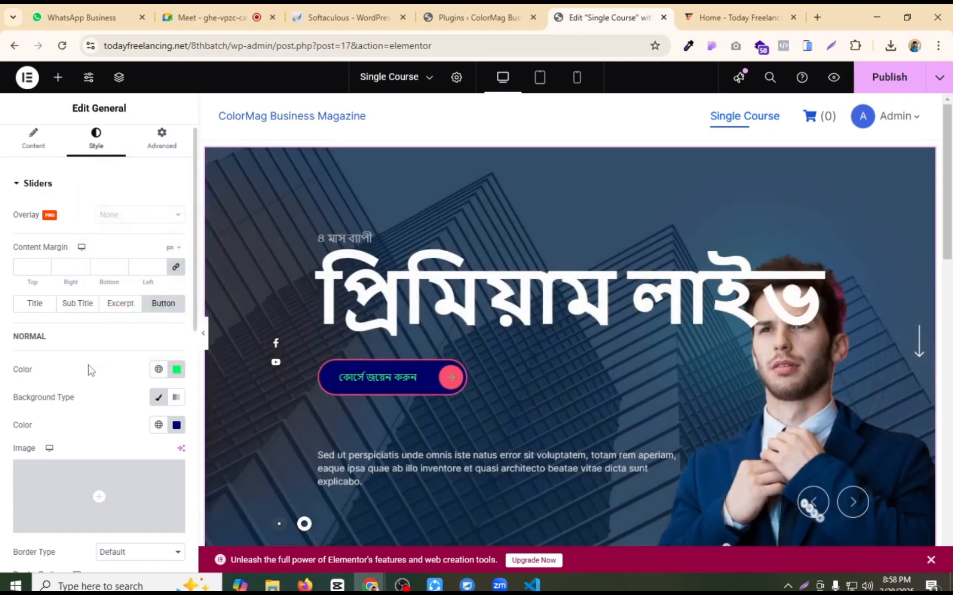
Step: Compare the sections below the hero on the Today Freelancing homepage with both sliders on the Single Course page
{"action": "left_click", "coordinate": [731, 13]}
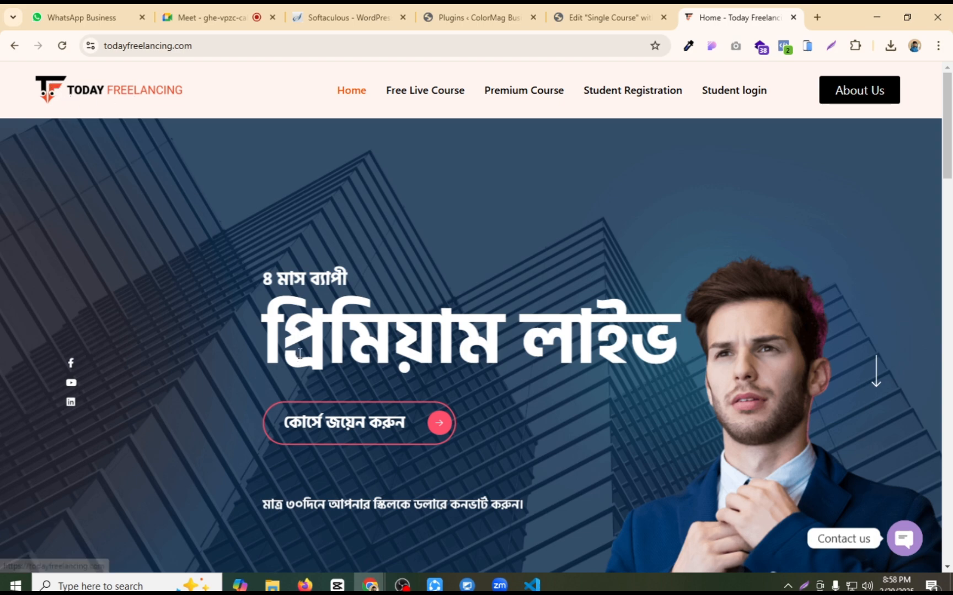
{"action": "scroll", "coordinate": [297, 345], "scroll_direction": "down", "scroll_amount": 10}
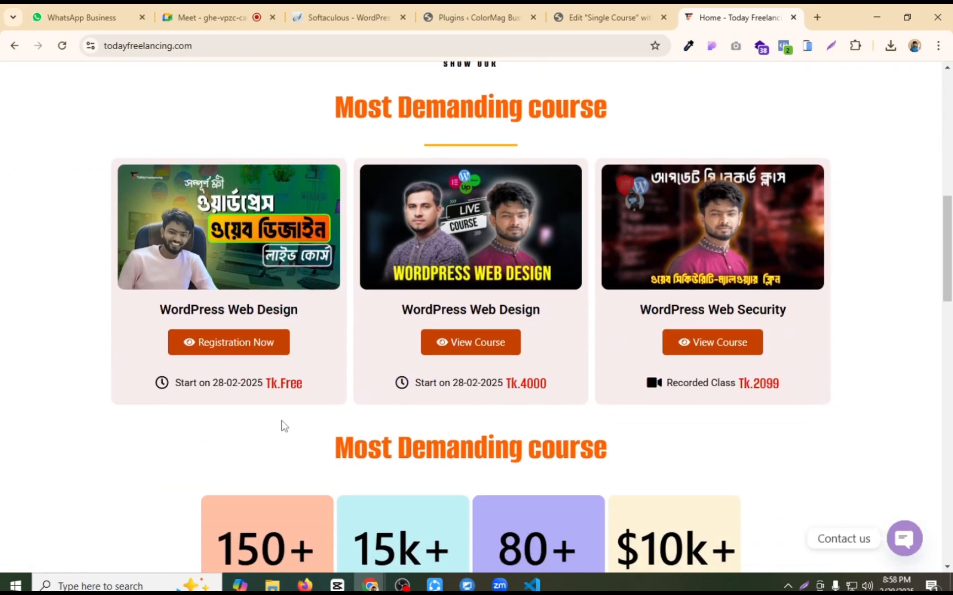
{"action": "left_click", "coordinate": [604, 17]}
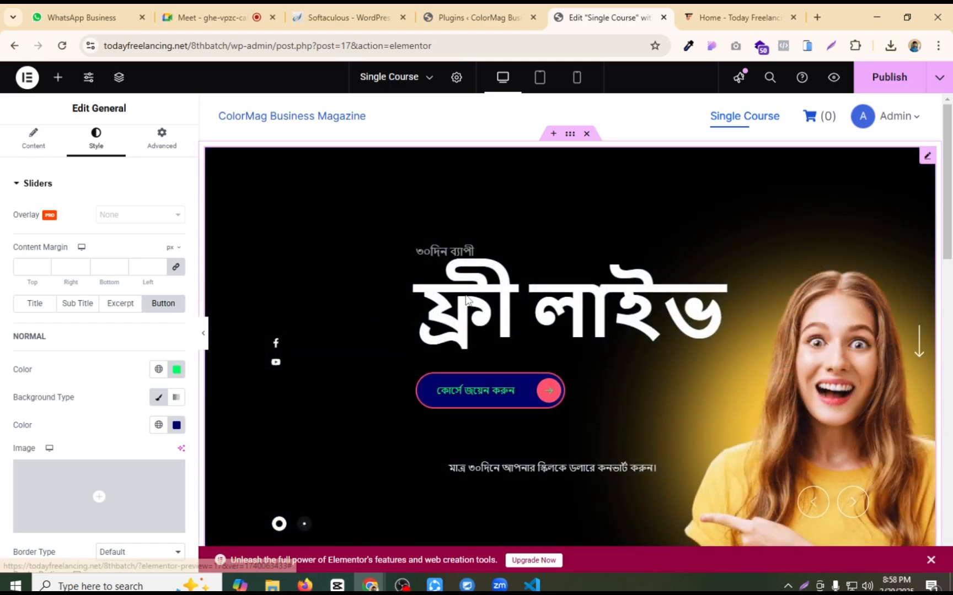
{"action": "scroll", "coordinate": [464, 295], "scroll_direction": "down", "scroll_amount": 3}
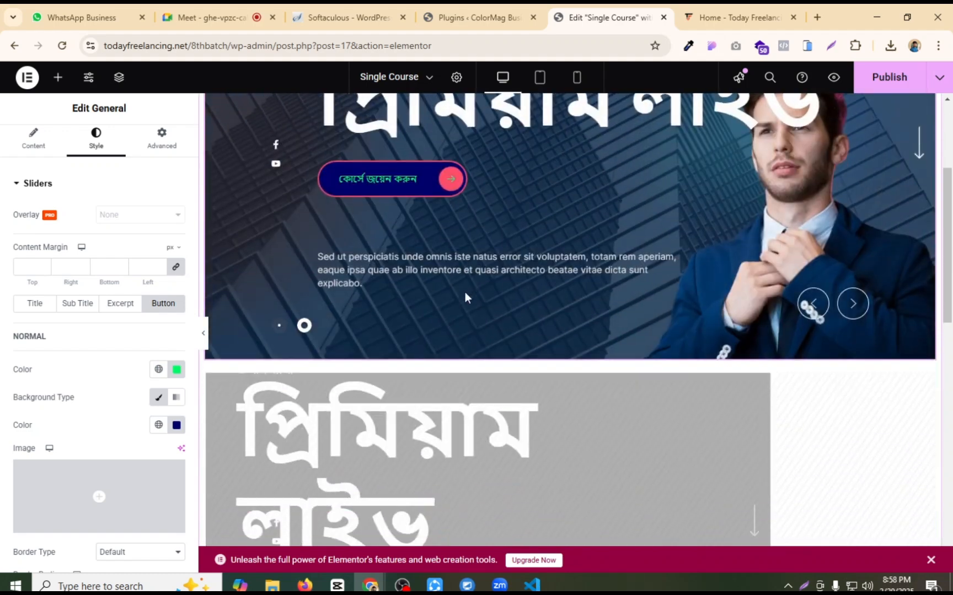
{"action": "scroll", "coordinate": [408, 273], "scroll_direction": "down", "scroll_amount": 2}
{"action": "scroll", "coordinate": [410, 276], "scroll_direction": "down", "scroll_amount": 3}
{"action": "scroll", "coordinate": [411, 319], "scroll_direction": "up", "scroll_amount": 6}
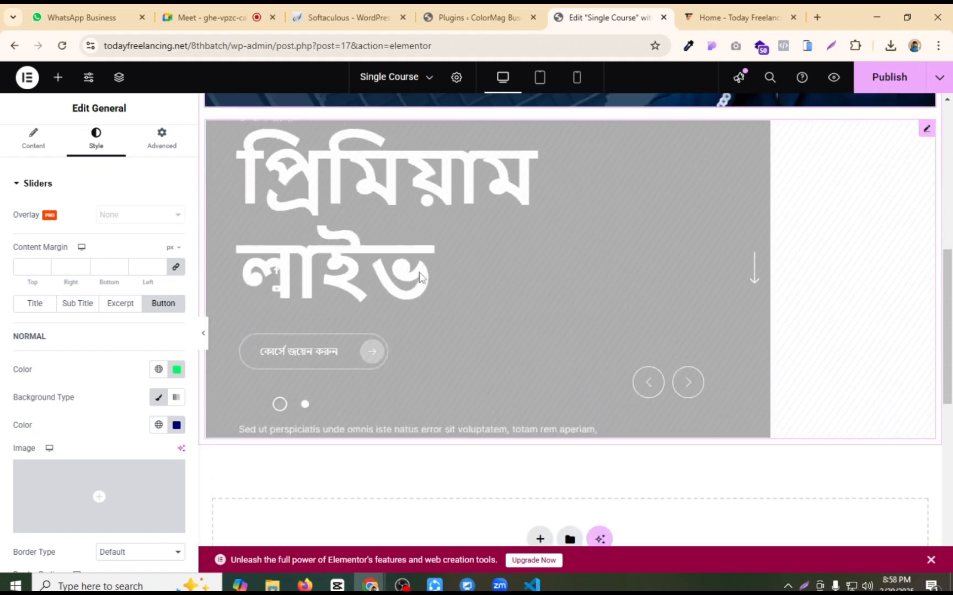
Step: Review the upper slider's excerpt and social icon style settings, and publish the Single Course page
{"action": "left_click", "coordinate": [120, 305]}
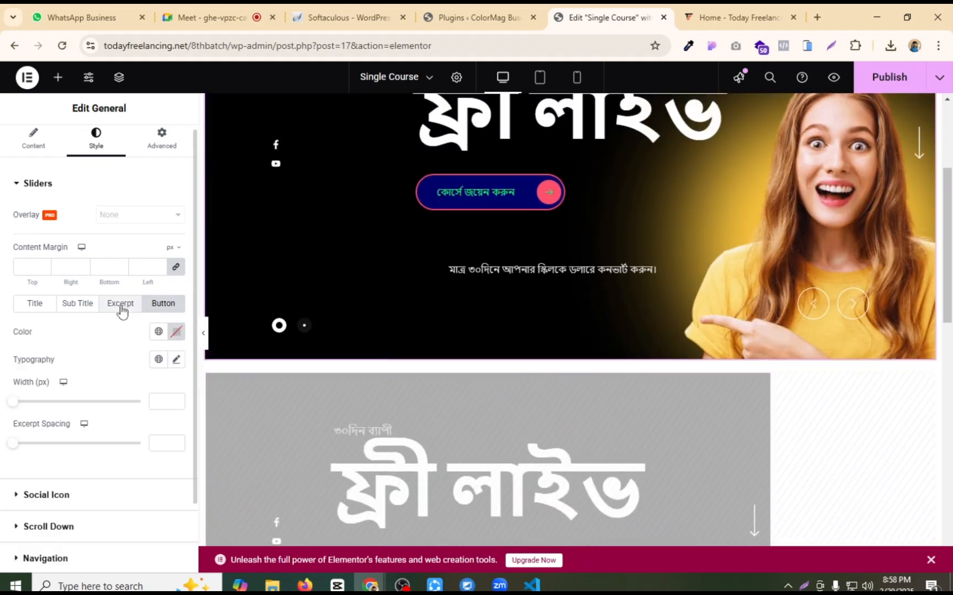
{"action": "scroll", "coordinate": [115, 315], "scroll_direction": "down", "scroll_amount": 2}
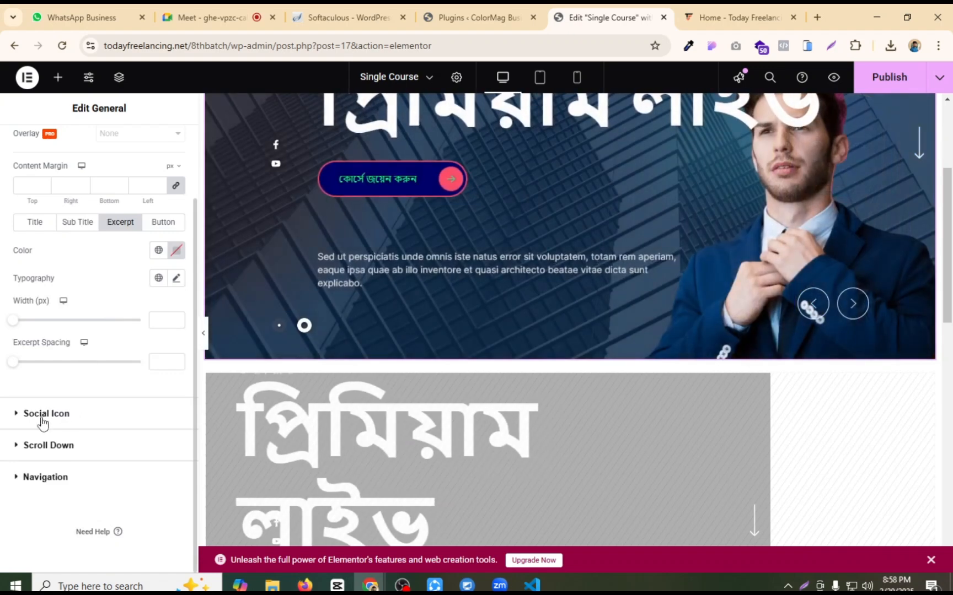
{"action": "left_click", "coordinate": [45, 413]}
{"action": "scroll", "coordinate": [41, 342], "scroll_direction": "down", "scroll_amount": 4}
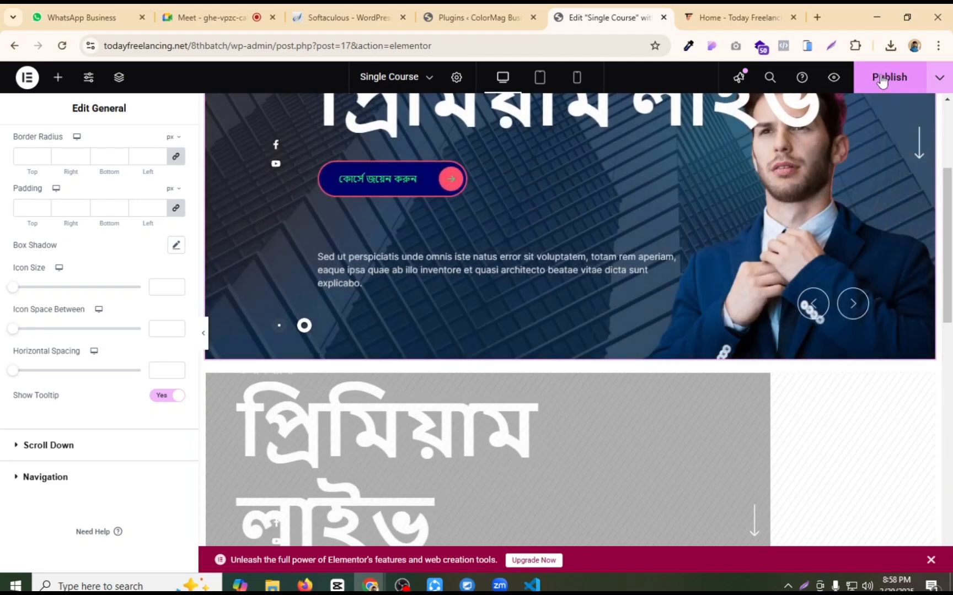
{"action": "left_click", "coordinate": [868, 81]}
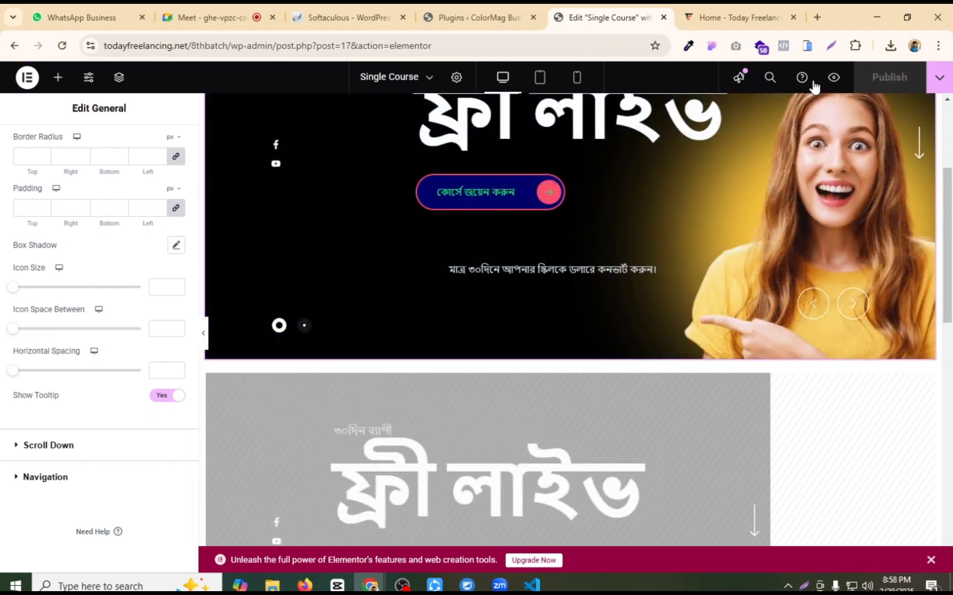
Step: Check the Most Demanding course heading on the Today Freelancing homepage and start a new container below the Single Course sliders
{"action": "left_click", "coordinate": [738, 16]}
{"action": "scroll", "coordinate": [558, 243], "scroll_direction": "up", "scroll_amount": 3}
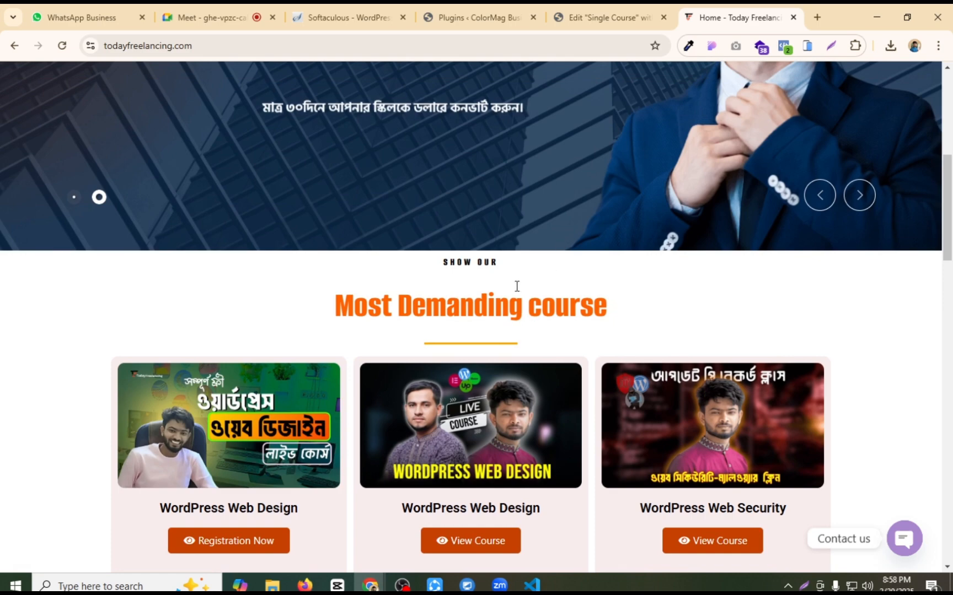
{"action": "left_click_drag", "start_coordinate": [369, 303], "coordinate": [625, 310]}
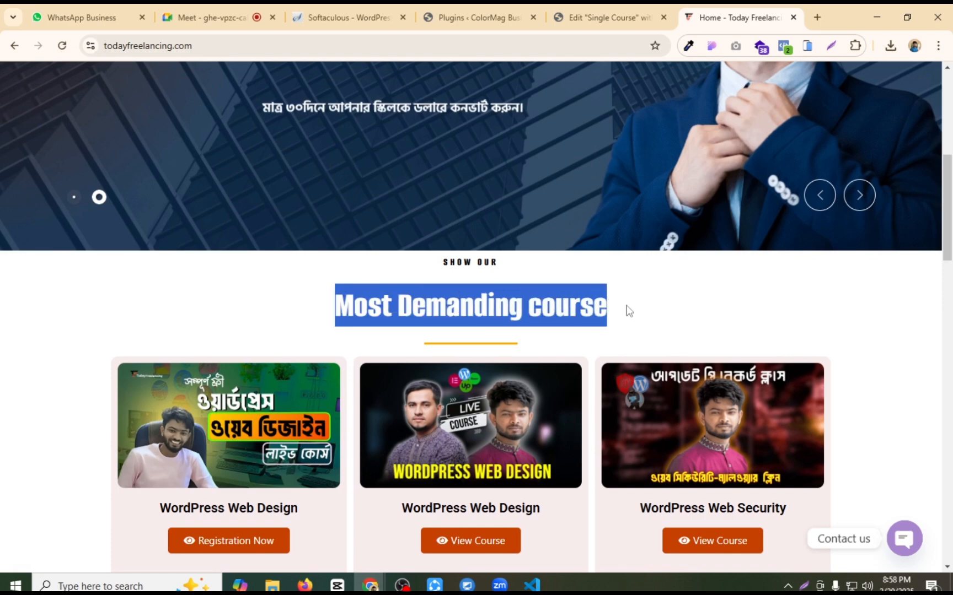
{"action": "left_click", "coordinate": [637, 9]}
{"action": "scroll", "coordinate": [524, 405], "scroll_direction": "down", "scroll_amount": 5}
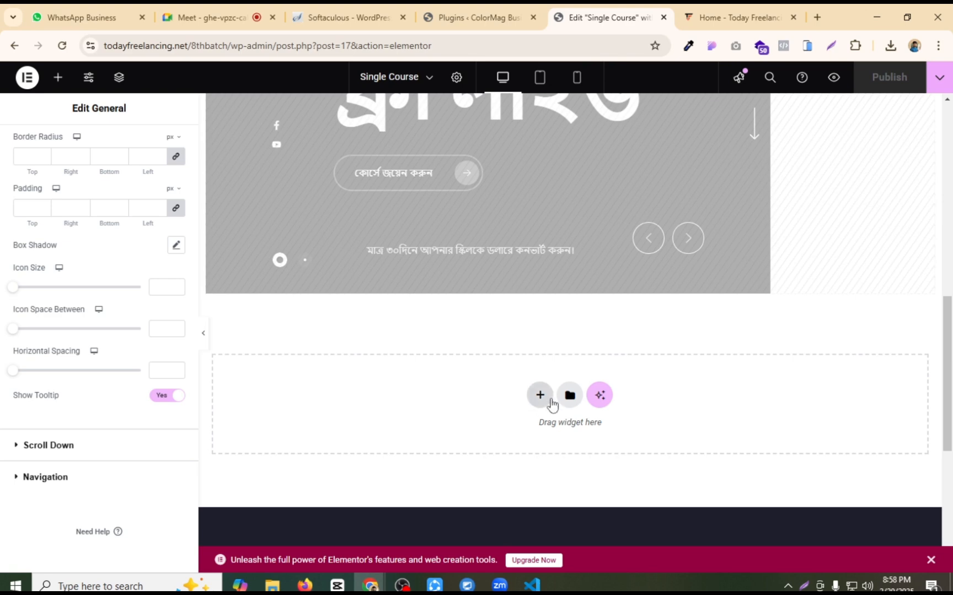
{"action": "left_click", "coordinate": [540, 396]}
Step: Delete the greyed-out lower slider from the Single Course page
{"action": "scroll", "coordinate": [539, 382], "scroll_direction": "up", "scroll_amount": 4}
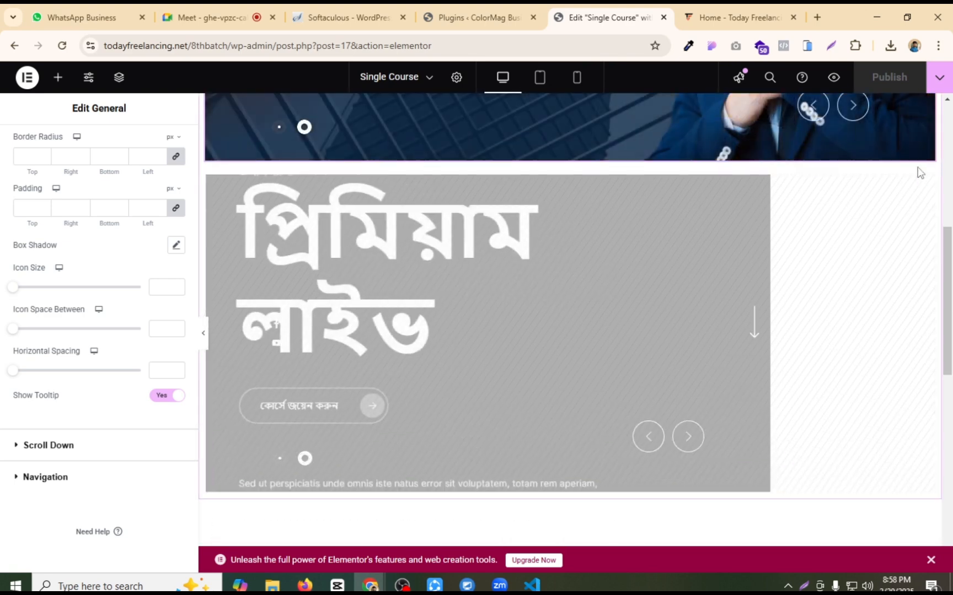
{"action": "right_click", "coordinate": [925, 183]}
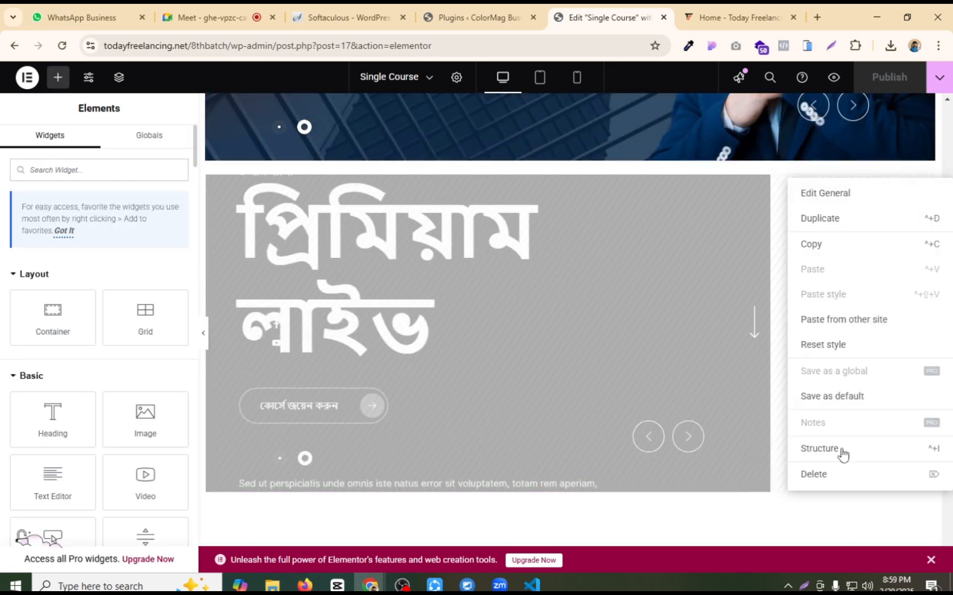
{"action": "left_click", "coordinate": [825, 475]}
{"action": "scroll", "coordinate": [719, 193], "scroll_direction": "up", "scroll_amount": 4}
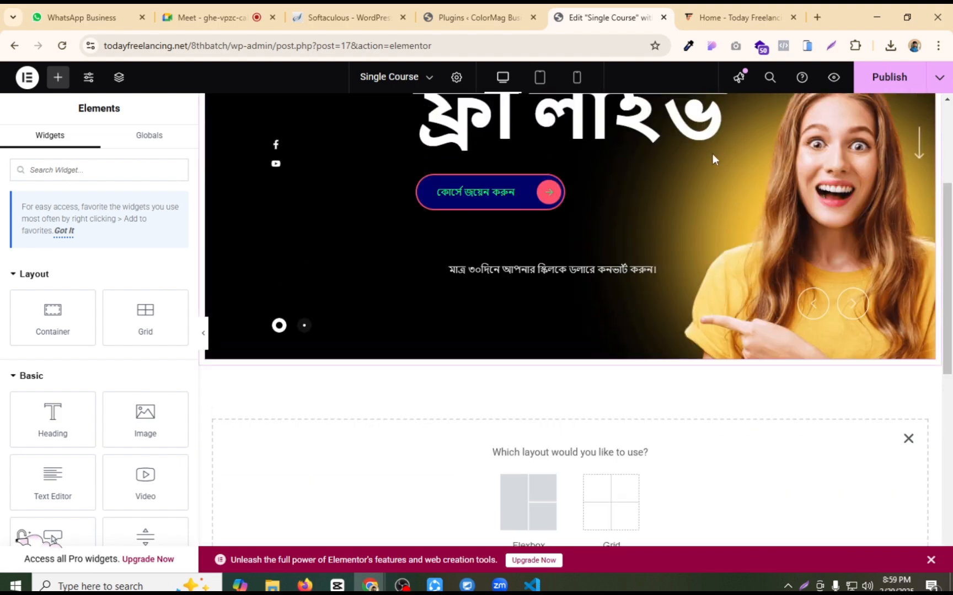
Step: Make the remaining slider visible on mobile portrait in its responsive settings and publish the page
{"action": "scroll", "coordinate": [714, 160], "scroll_direction": "up", "scroll_amount": 4}
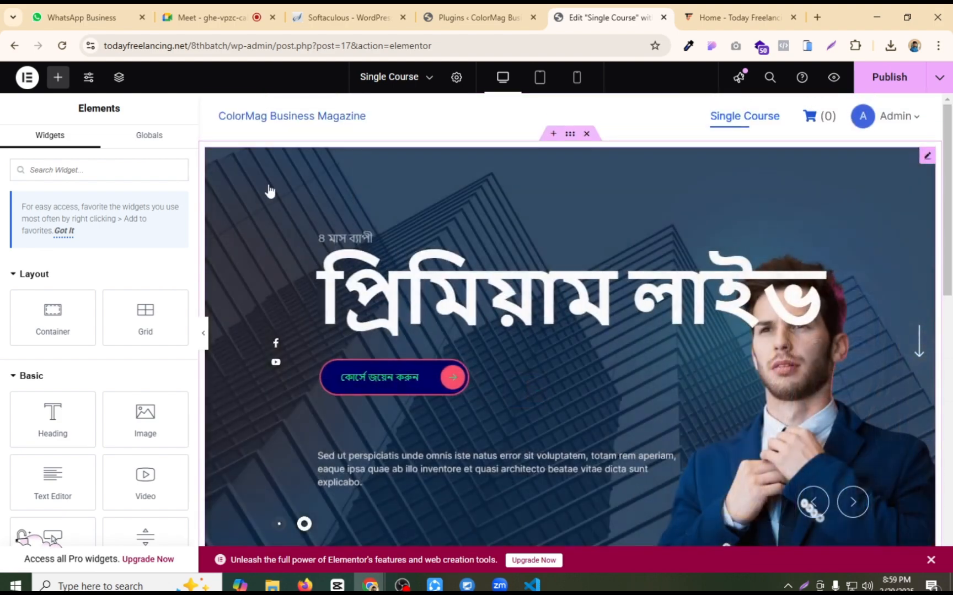
{"action": "left_click", "coordinate": [592, 245]}
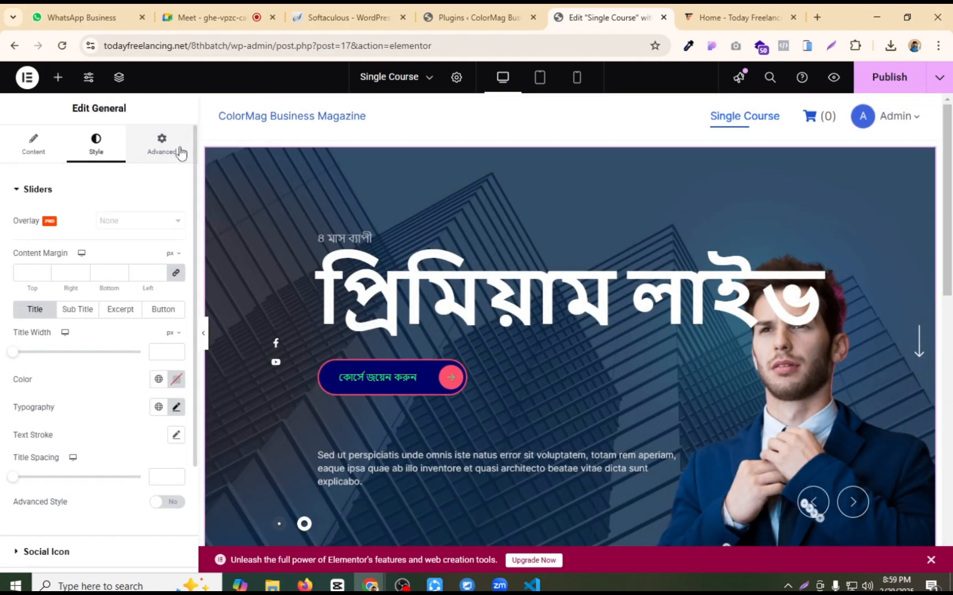
{"action": "left_click", "coordinate": [161, 145]}
{"action": "scroll", "coordinate": [57, 435], "scroll_direction": "down", "scroll_amount": 10}
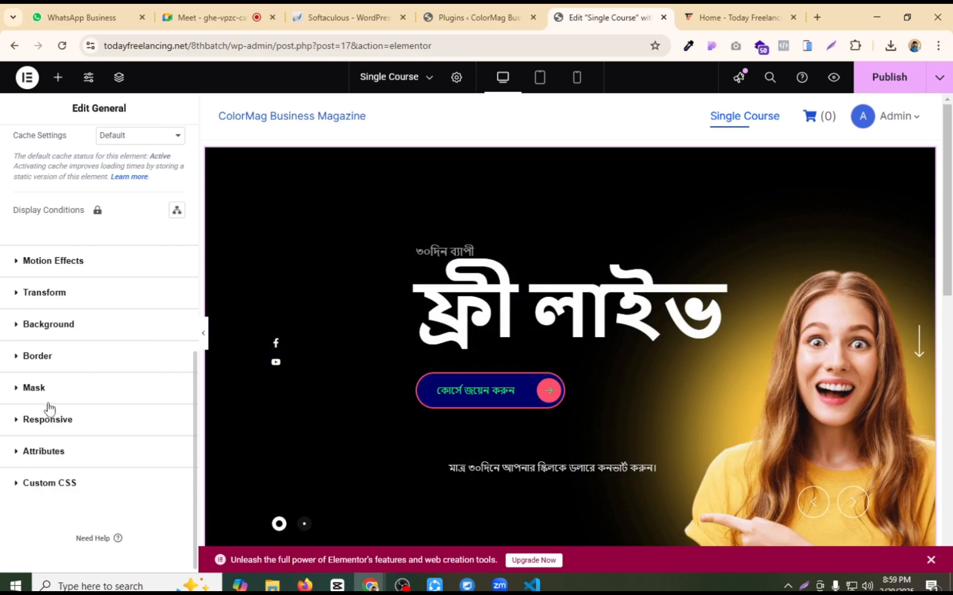
{"action": "left_click", "coordinate": [60, 424]}
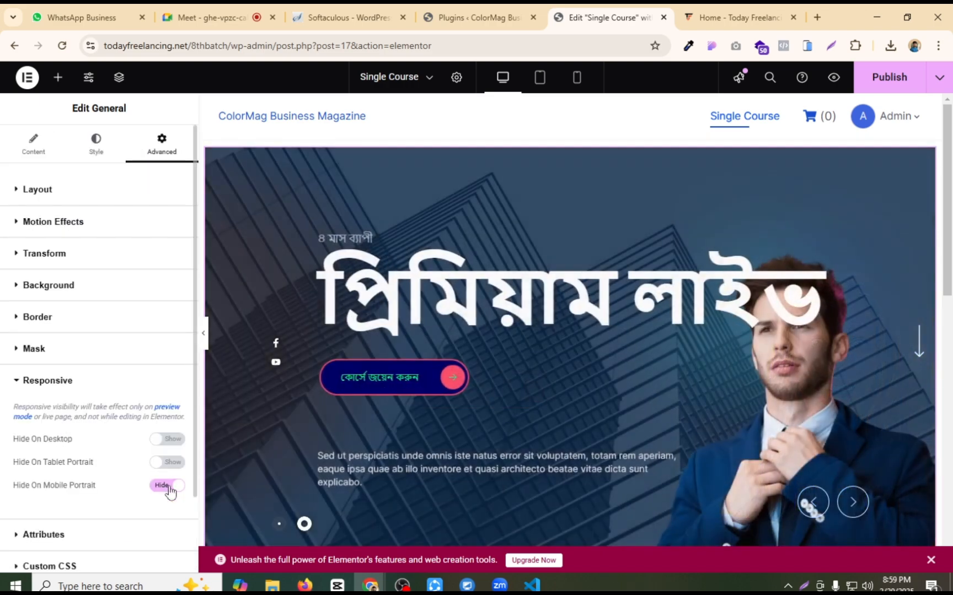
{"action": "left_click", "coordinate": [165, 485]}
{"action": "key", "text": "ctrl+s"}
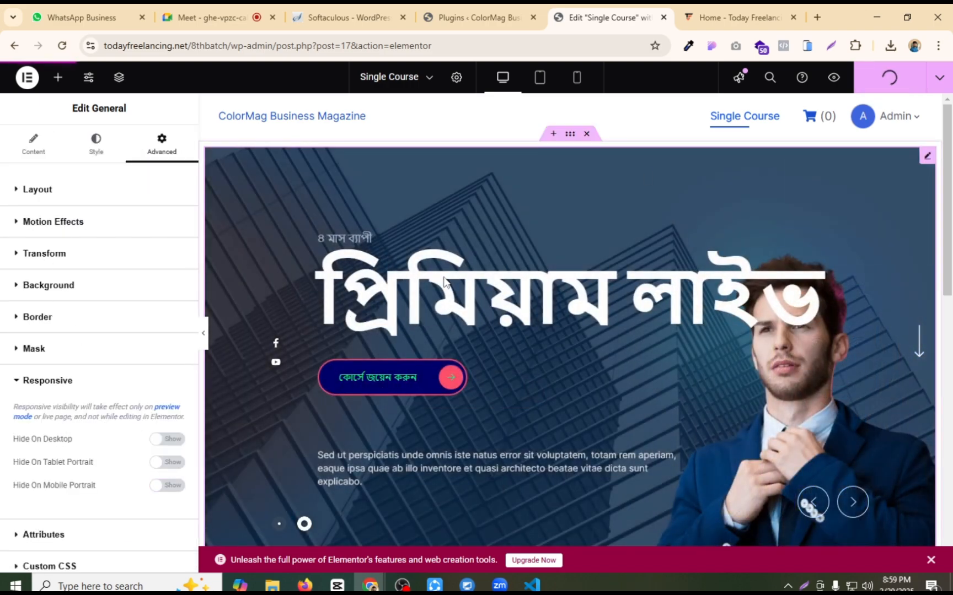
Step: Add a single-column Flexbox container directly below the remaining slider
{"action": "scroll", "coordinate": [523, 276], "scroll_direction": "down", "scroll_amount": 8}
{"action": "scroll", "coordinate": [525, 331], "scroll_direction": "up", "scroll_amount": 2}
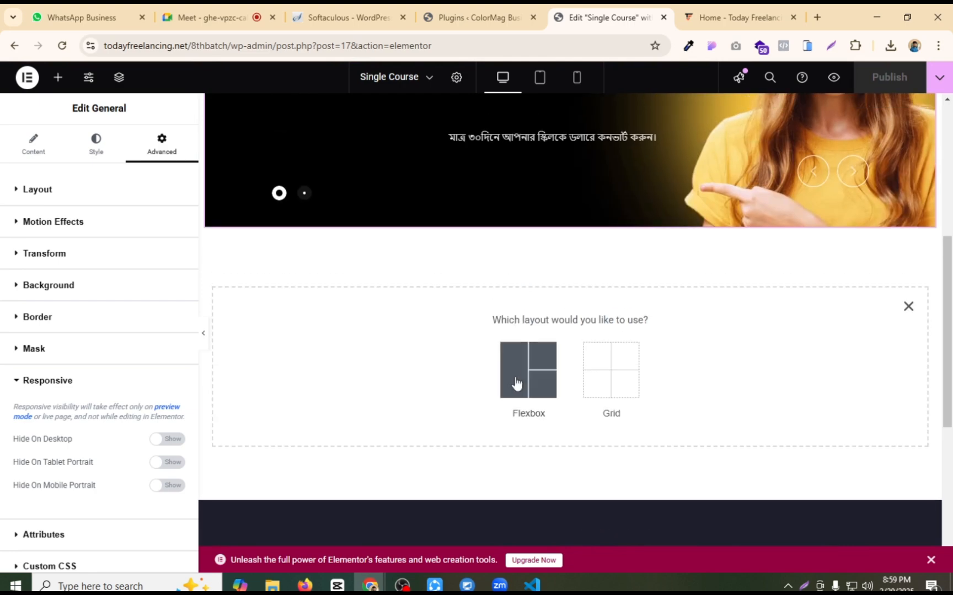
{"action": "left_click", "coordinate": [520, 381]}
{"action": "left_click", "coordinate": [393, 357]}
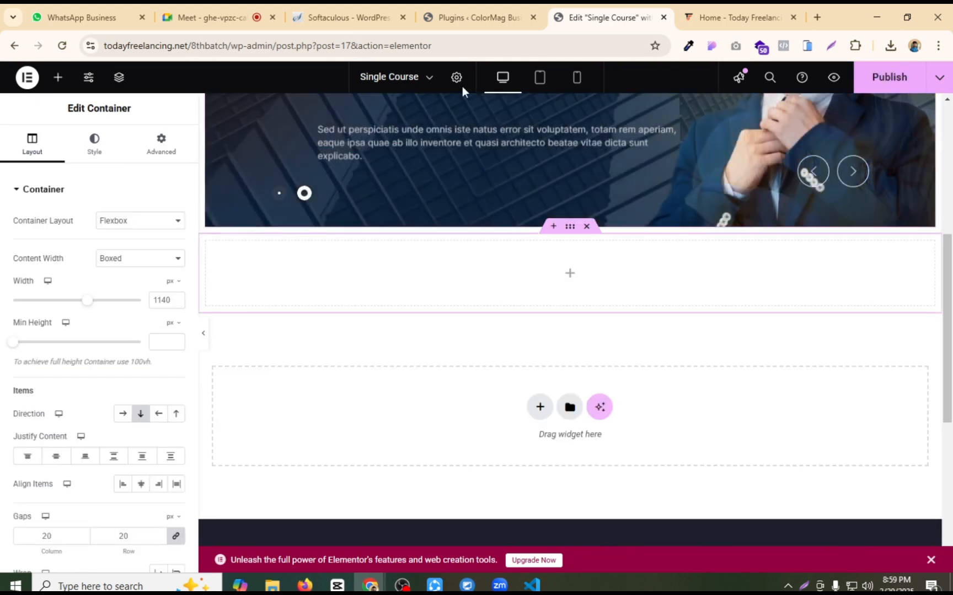
Step: Check the Show Our and Most Demanding course texts on the Today Freelancing homepage and place a Heading widget in the new container
{"action": "left_click", "coordinate": [724, 18]}
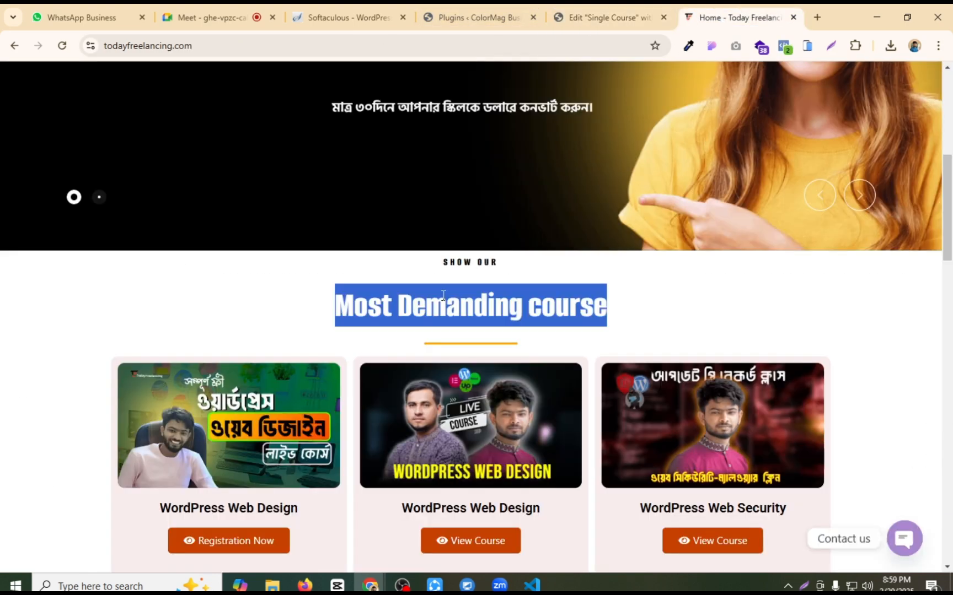
{"action": "double_click", "coordinate": [463, 262]}
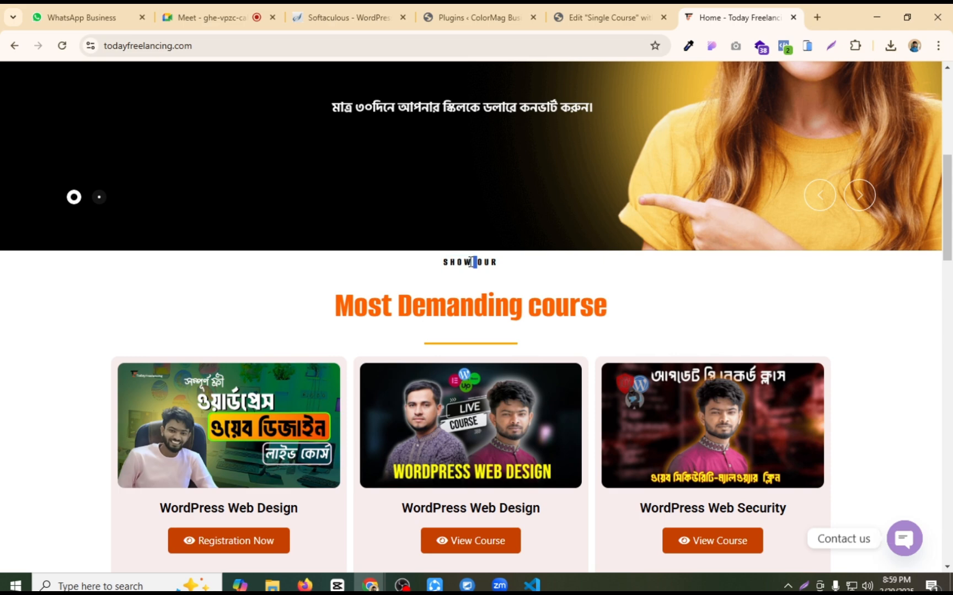
{"action": "triple_click", "coordinate": [456, 313]}
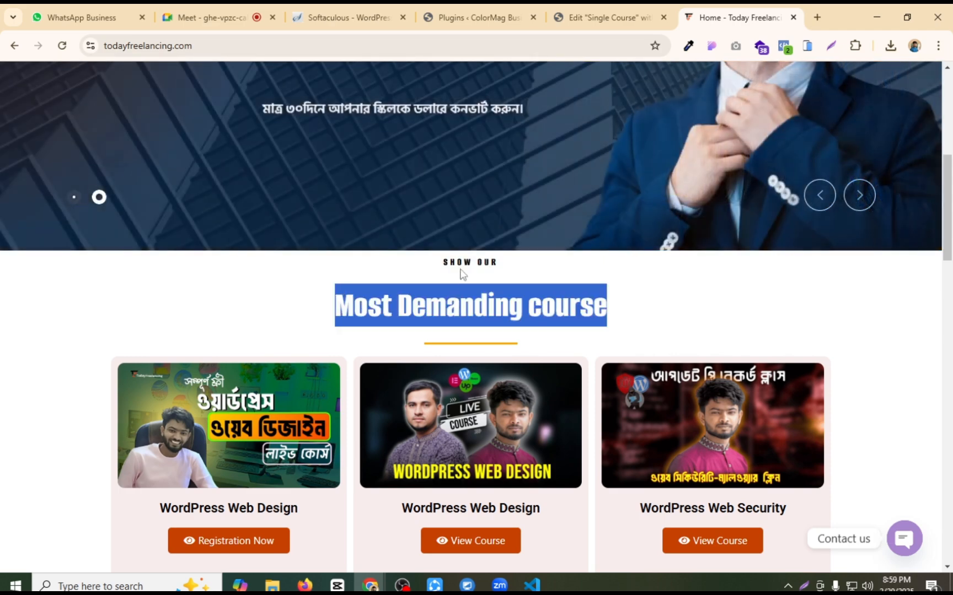
{"action": "left_click", "coordinate": [460, 262]}
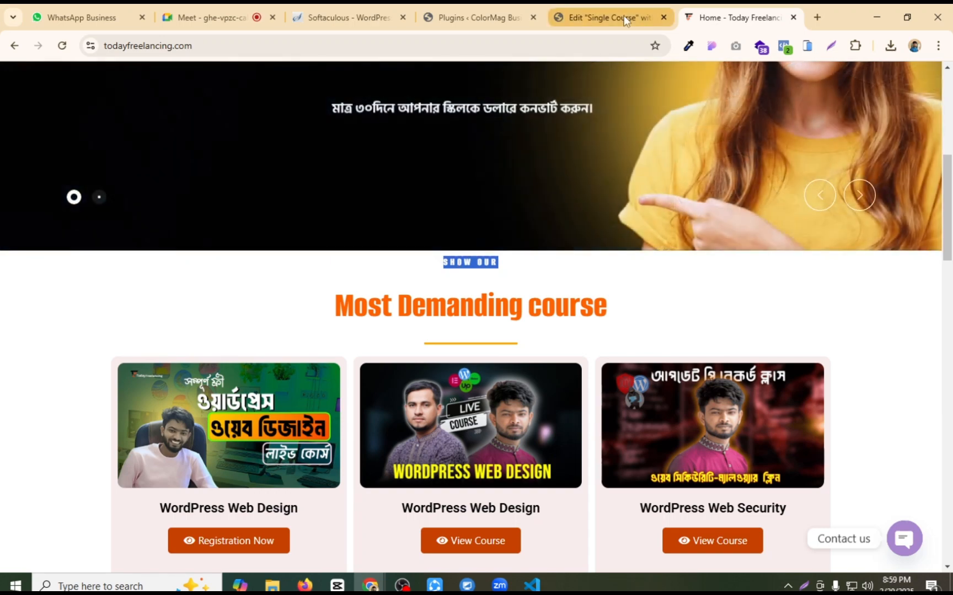
{"action": "left_click", "coordinate": [606, 18]}
{"action": "left_click", "coordinate": [570, 279]}
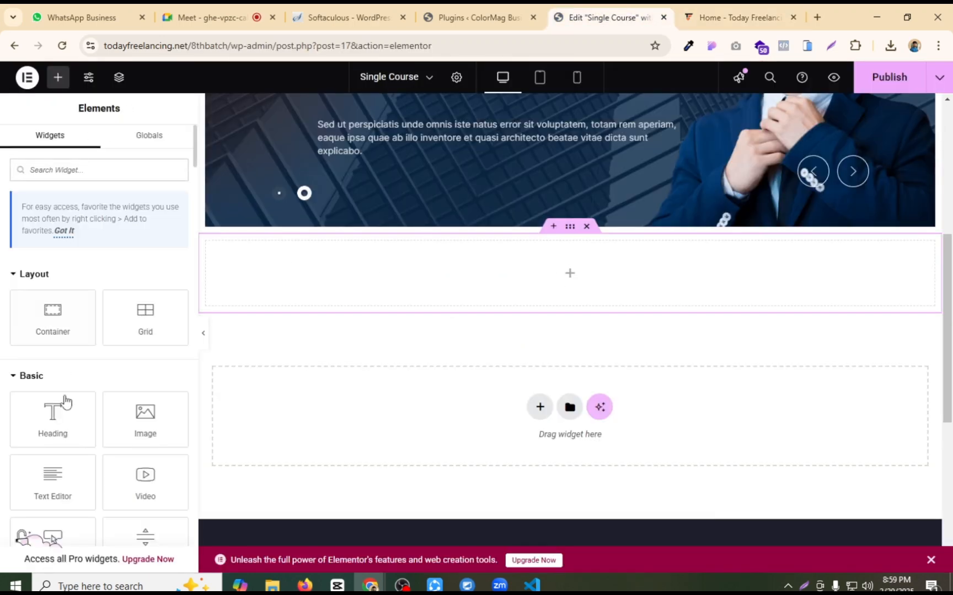
{"action": "left_click_drag", "start_coordinate": [65, 402], "coordinate": [537, 259]}
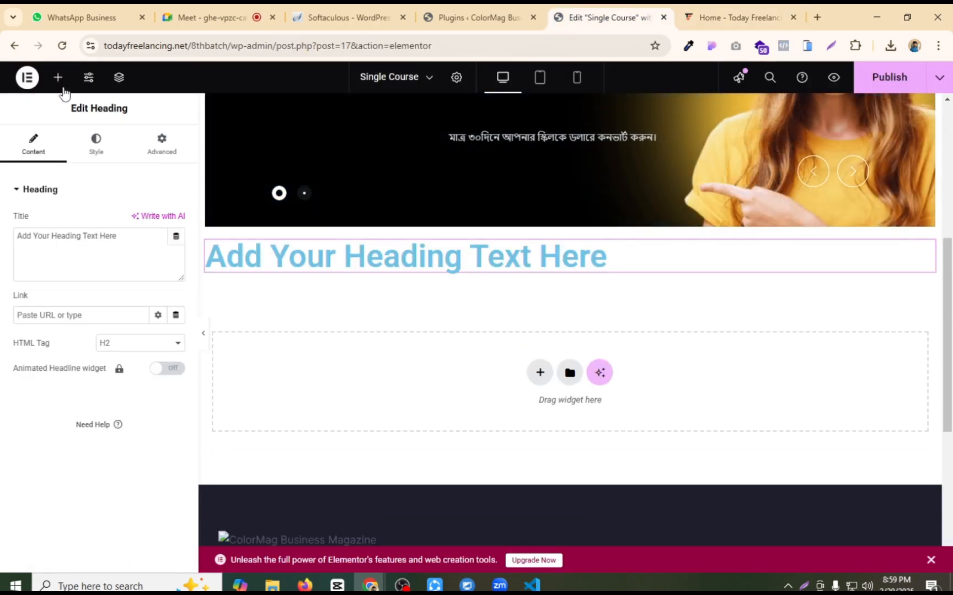
{"action": "left_click", "coordinate": [60, 88]}
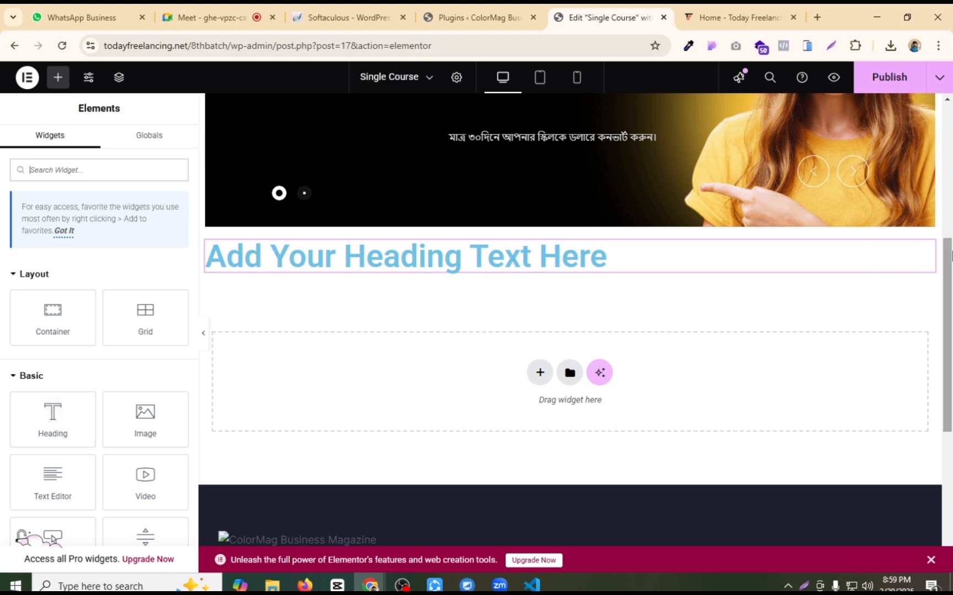
Step: Change the new heading's text to "Show Our" and centre its alignment
{"action": "right_click", "coordinate": [921, 258]}
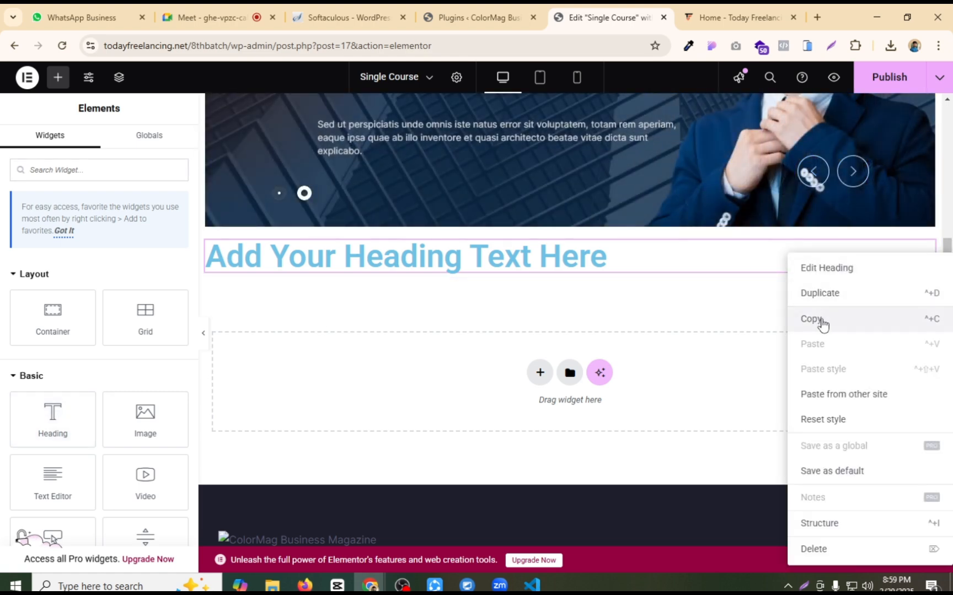
{"action": "left_click", "coordinate": [639, 258]}
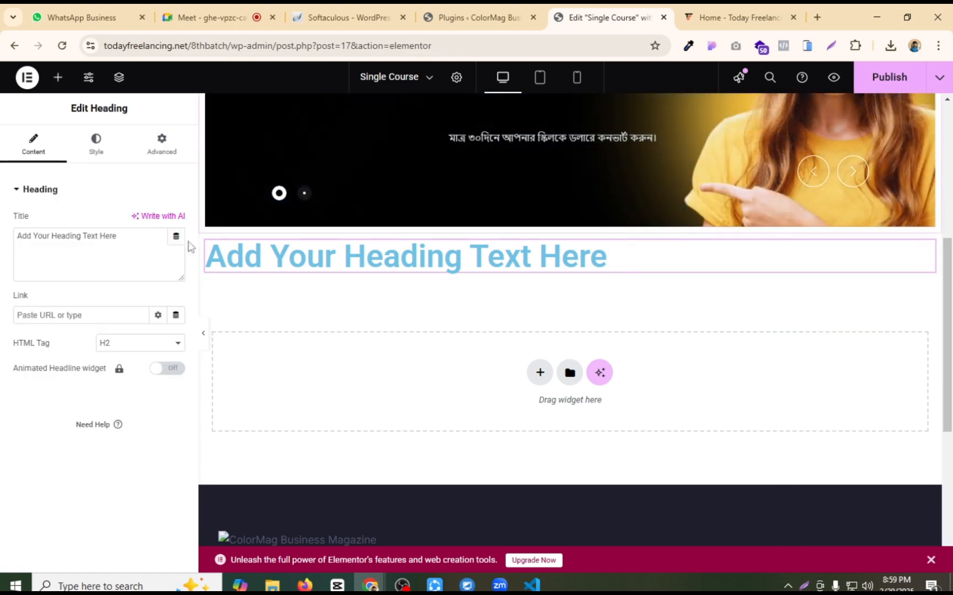
{"action": "left_click_drag", "start_coordinate": [119, 237], "coordinate": [12, 248]}
{"action": "type", "text": "Show Our"}
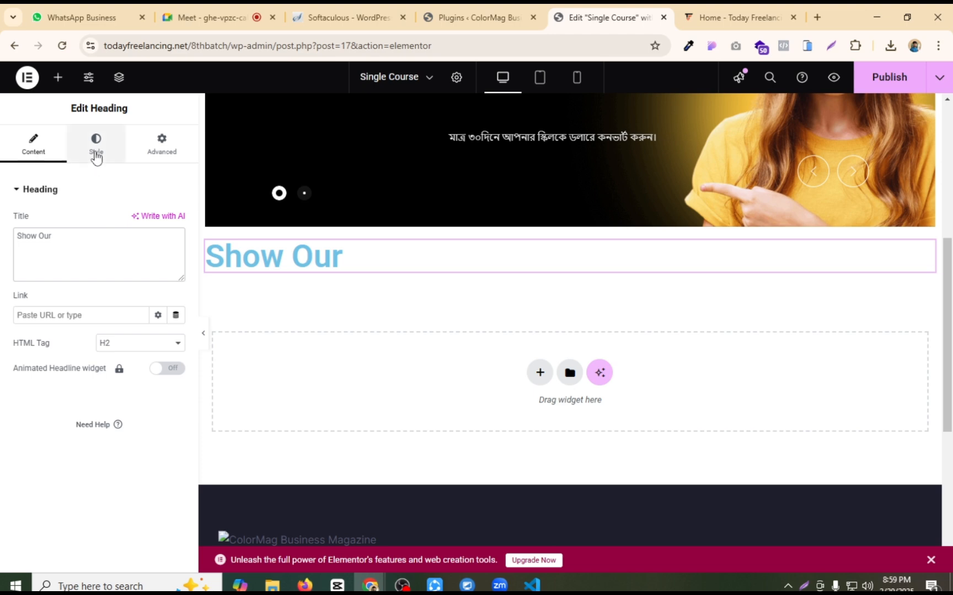
{"action": "left_click", "coordinate": [96, 155]}
{"action": "left_click", "coordinate": [139, 218]}
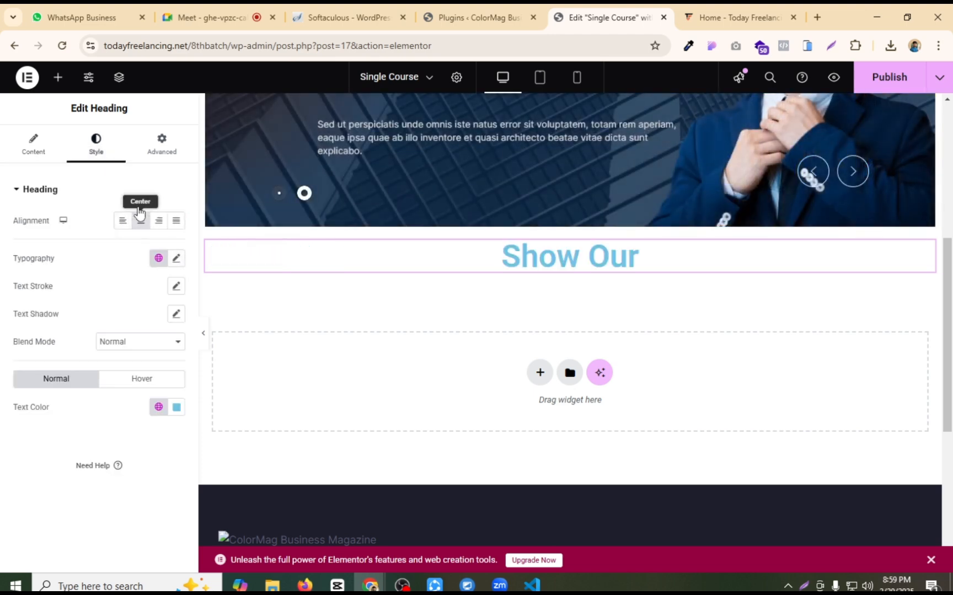
Step: Set the Show Our heading's typography to the Alumni Sans font at 20 px
{"action": "left_click", "coordinate": [176, 259]}
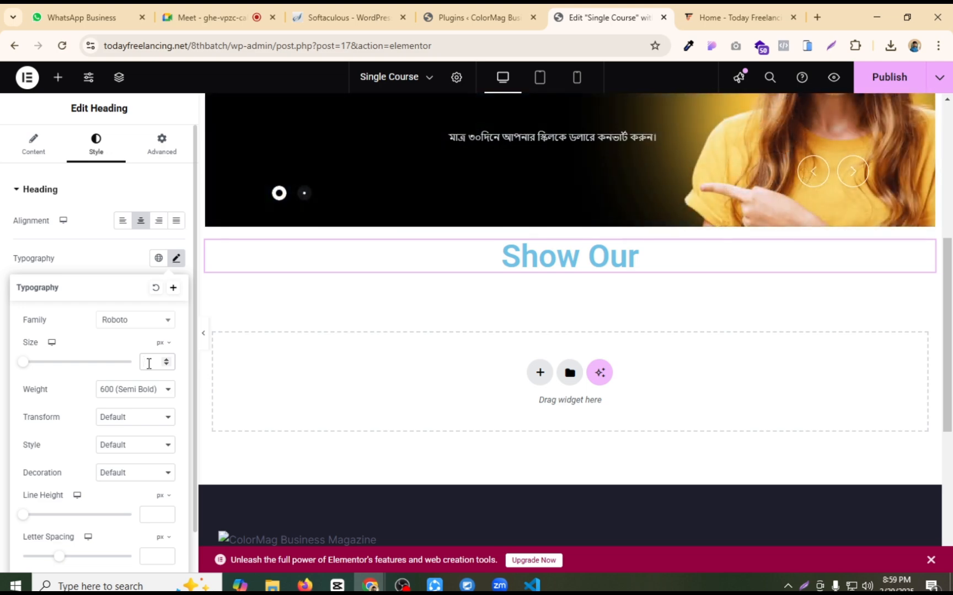
{"action": "type", "text": "20"}
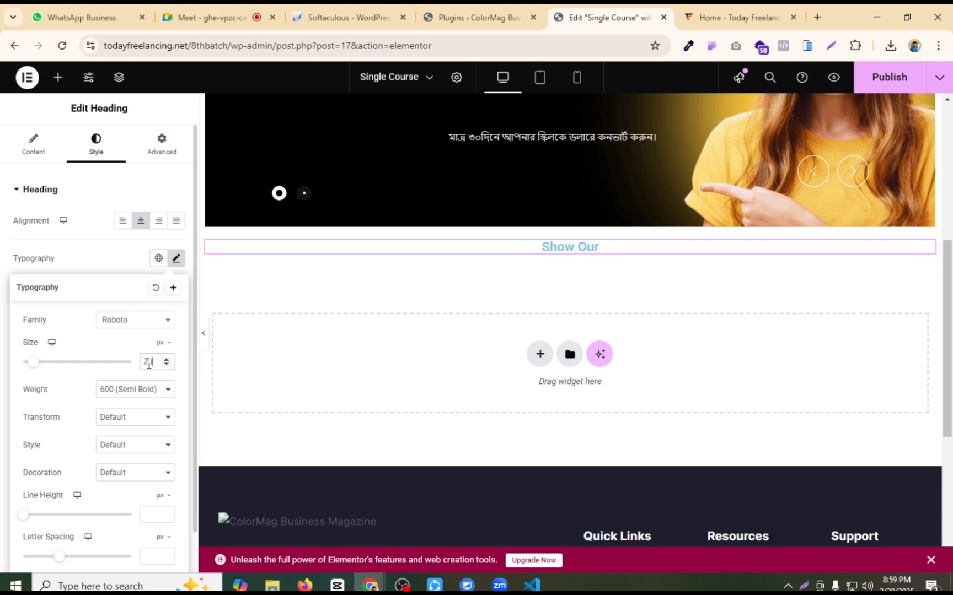
{"action": "left_click", "coordinate": [140, 326]}
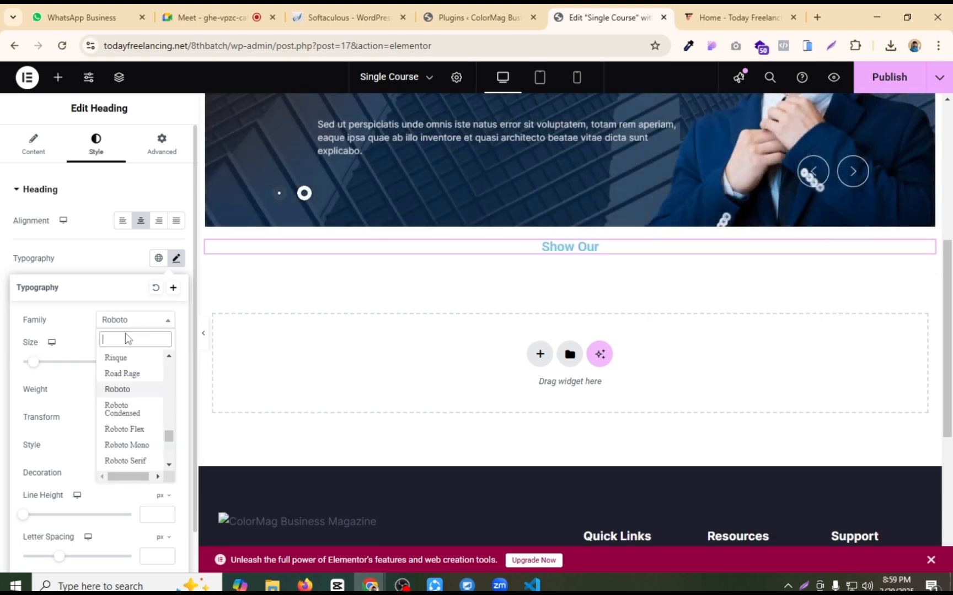
{"action": "type", "text": "san"}
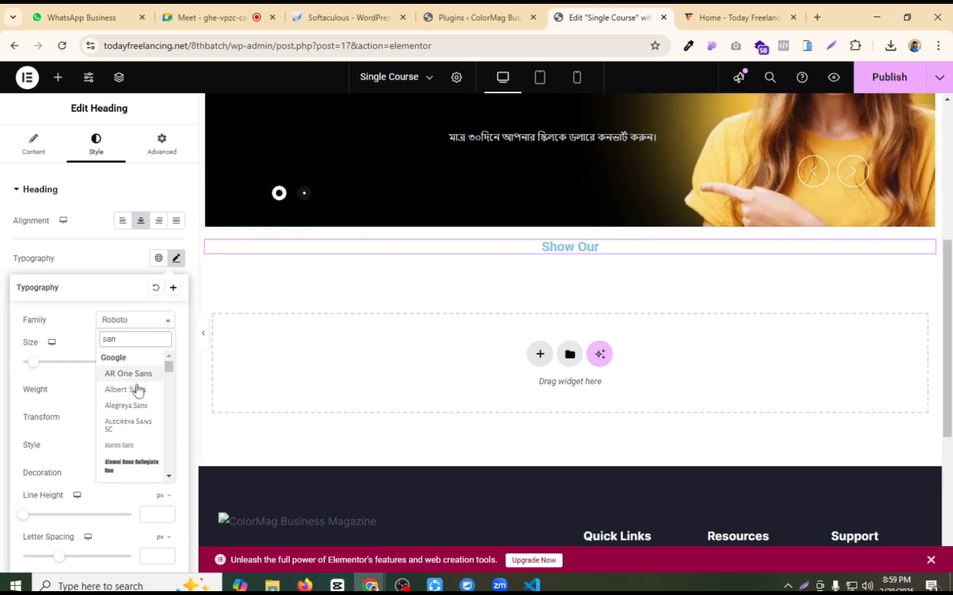
{"action": "left_click", "coordinate": [126, 445]}
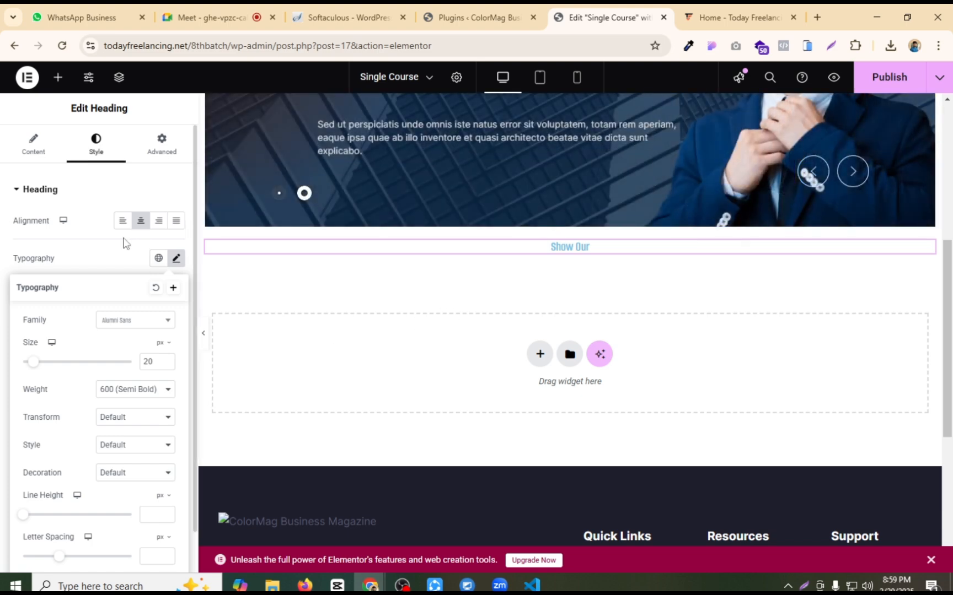
{"action": "left_click", "coordinate": [120, 265]}
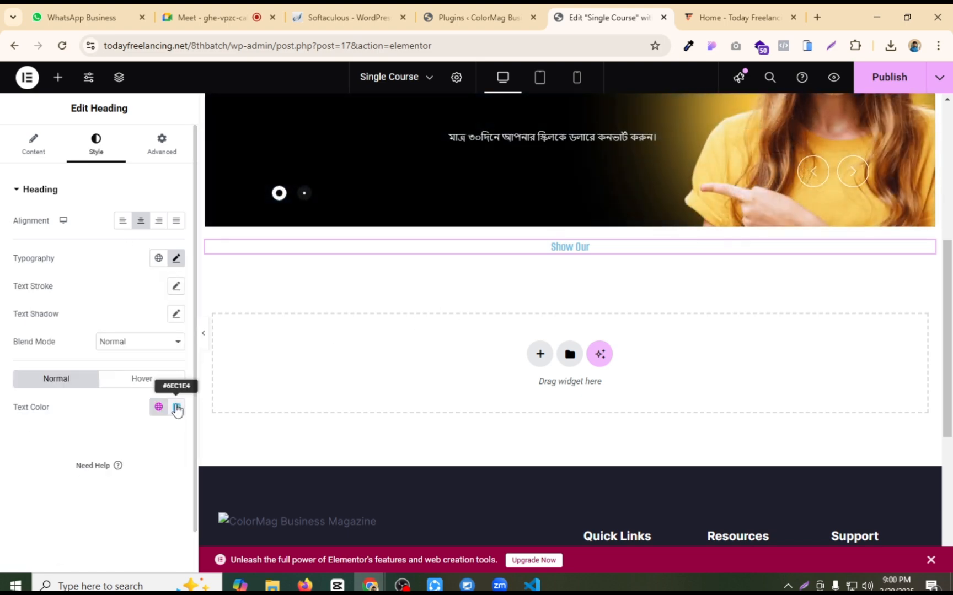
Step: Set the Show Our heading's text colour to black and compare it with the Today Freelancing homepage
{"action": "left_click", "coordinate": [176, 409]}
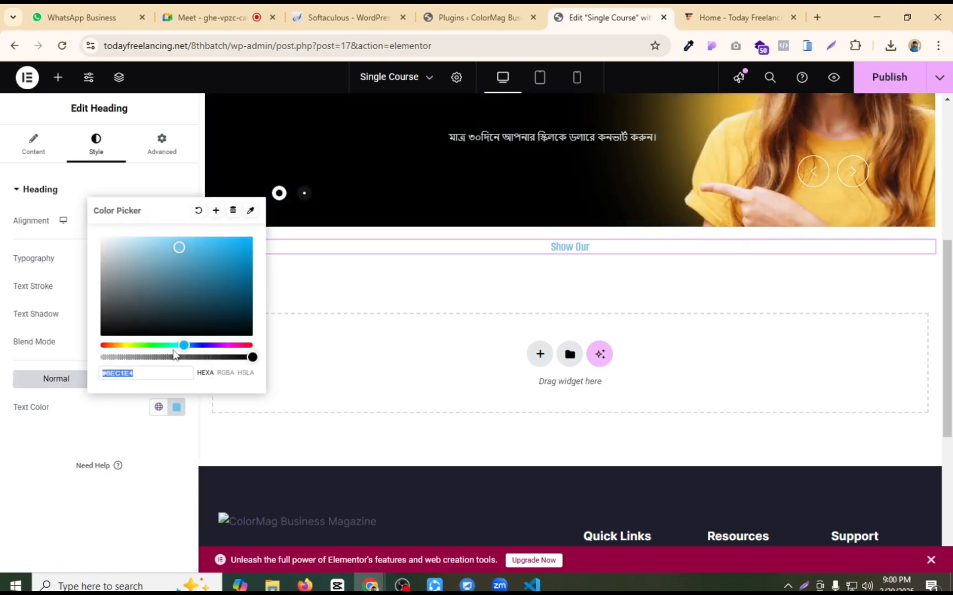
{"action": "left_click", "coordinate": [397, 306]}
{"action": "left_click", "coordinate": [711, 18]}
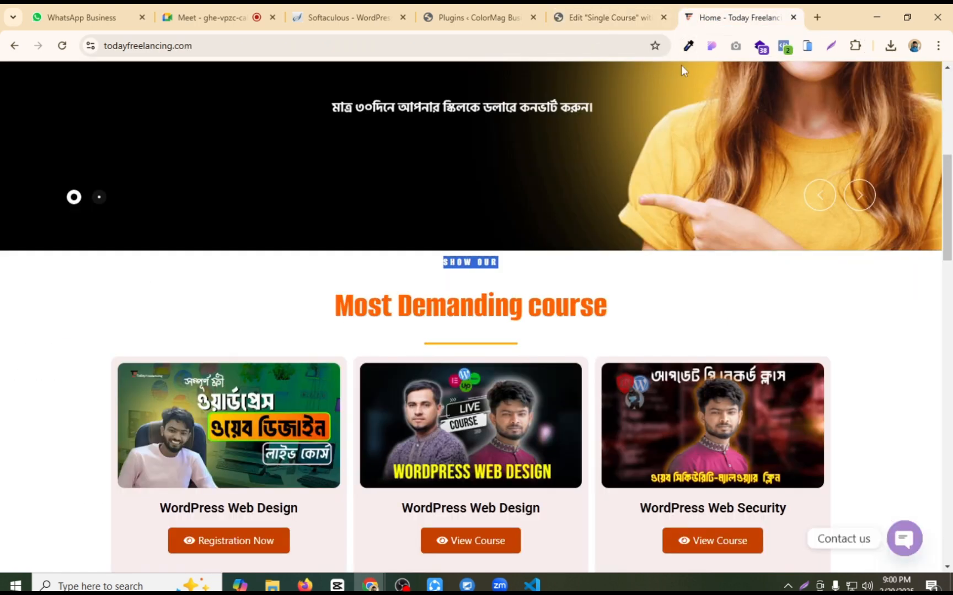
{"action": "left_click", "coordinate": [583, 8]}
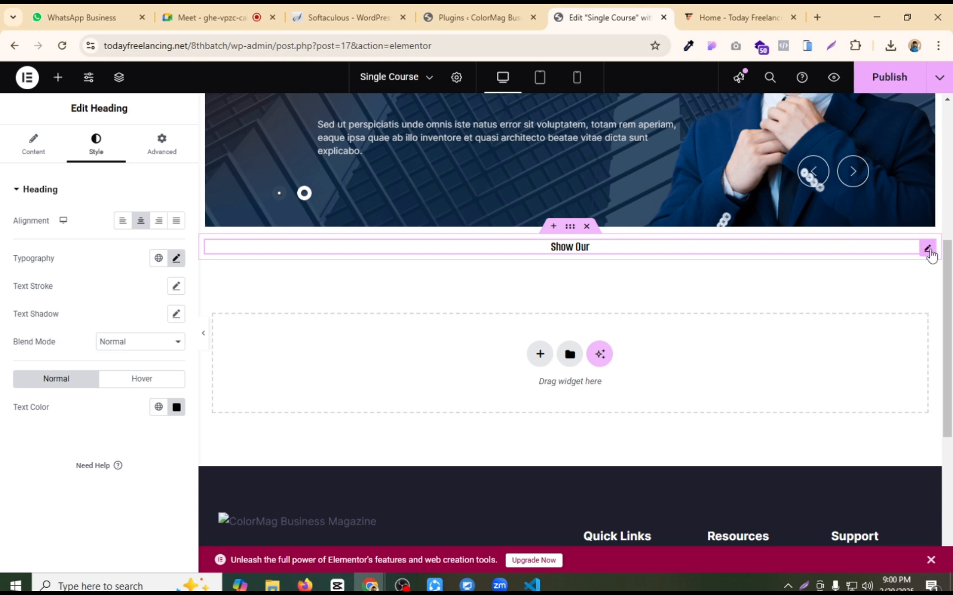
Step: Duplicate the Show Our heading and set the lower copy's font size to 50 px
{"action": "right_click", "coordinate": [931, 255]}
{"action": "left_click", "coordinate": [828, 291]}
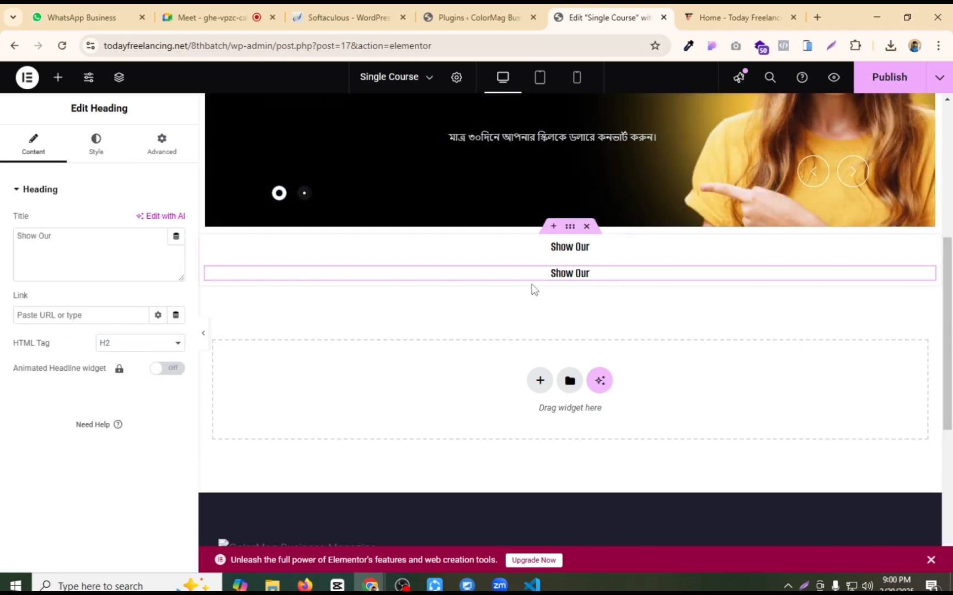
{"action": "left_click", "coordinate": [96, 143]}
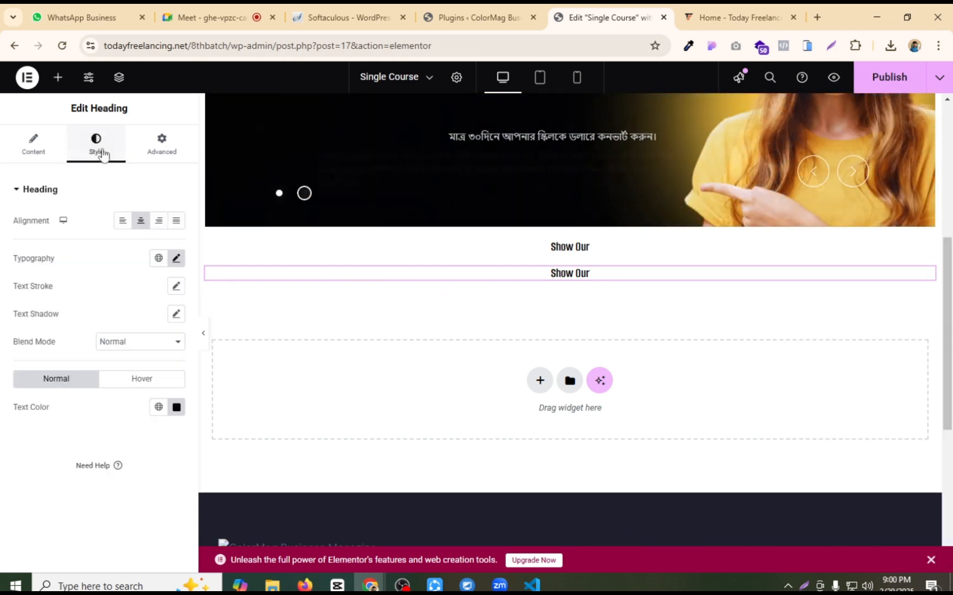
{"action": "left_click", "coordinate": [177, 258]}
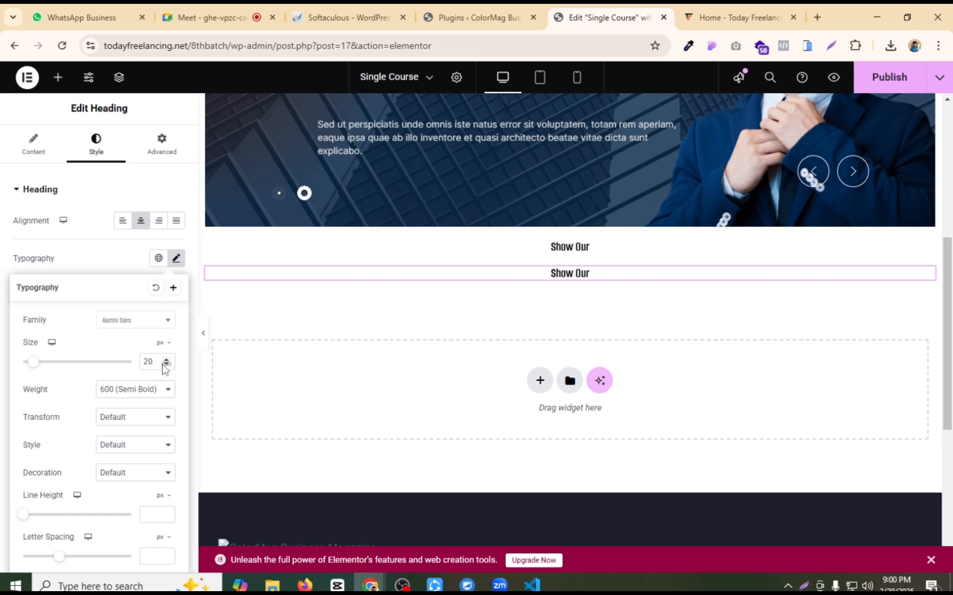
{"action": "type", "text": "50"}
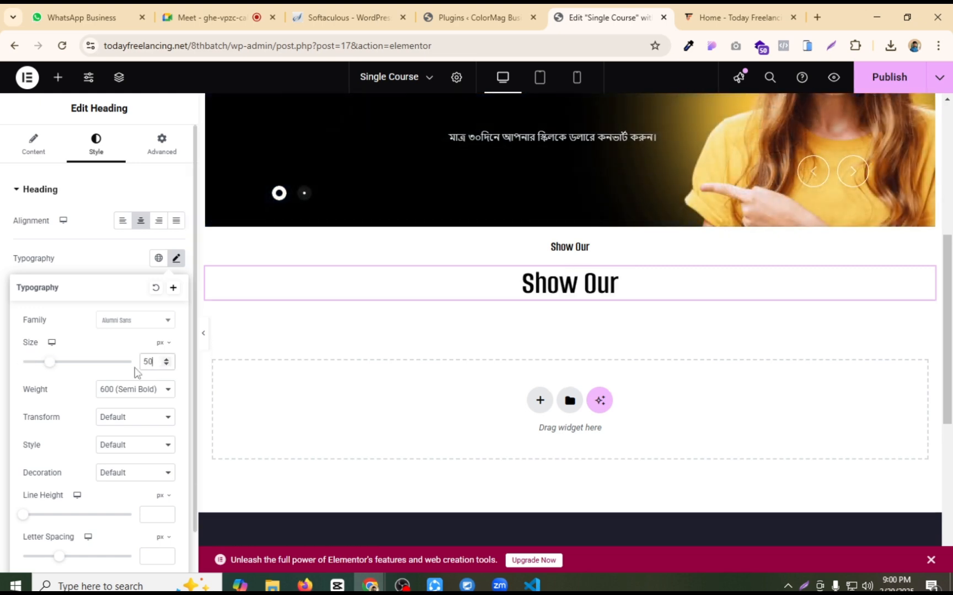
{"action": "left_click", "coordinate": [106, 266]}
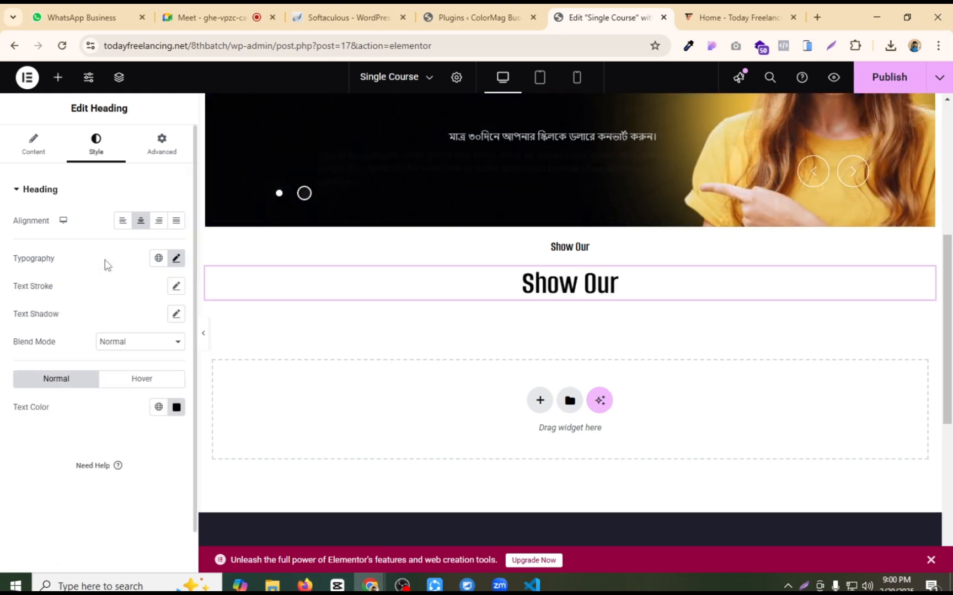
Step: Replace the lower heading's title with "Most Demanding course" copied from the Today Freelancing homepage, without the trailing line break
{"action": "left_click", "coordinate": [42, 153]}
{"action": "left_click", "coordinate": [738, 17]}
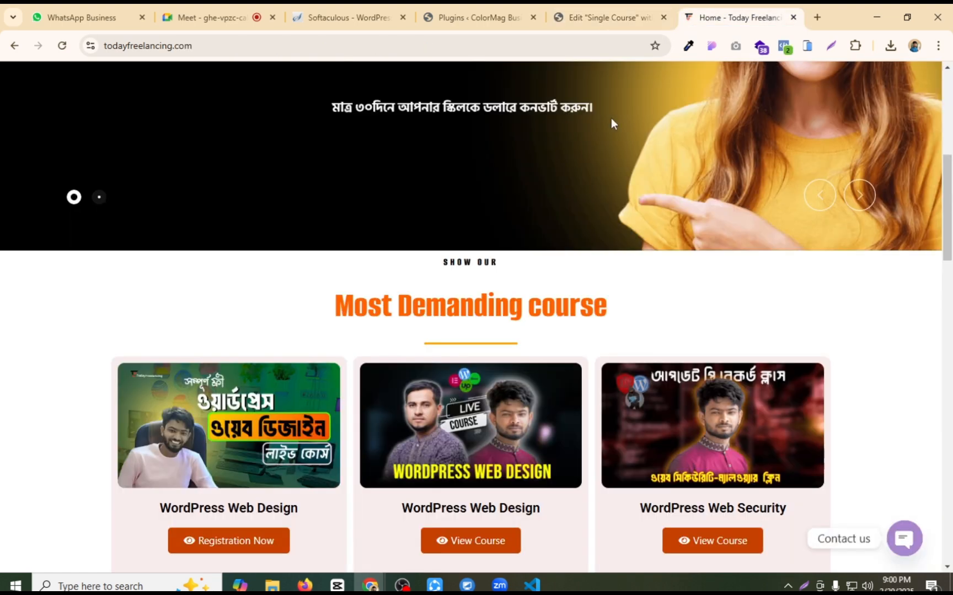
{"action": "triple_click", "coordinate": [497, 305]}
{"action": "key", "text": "ctrl+c"}
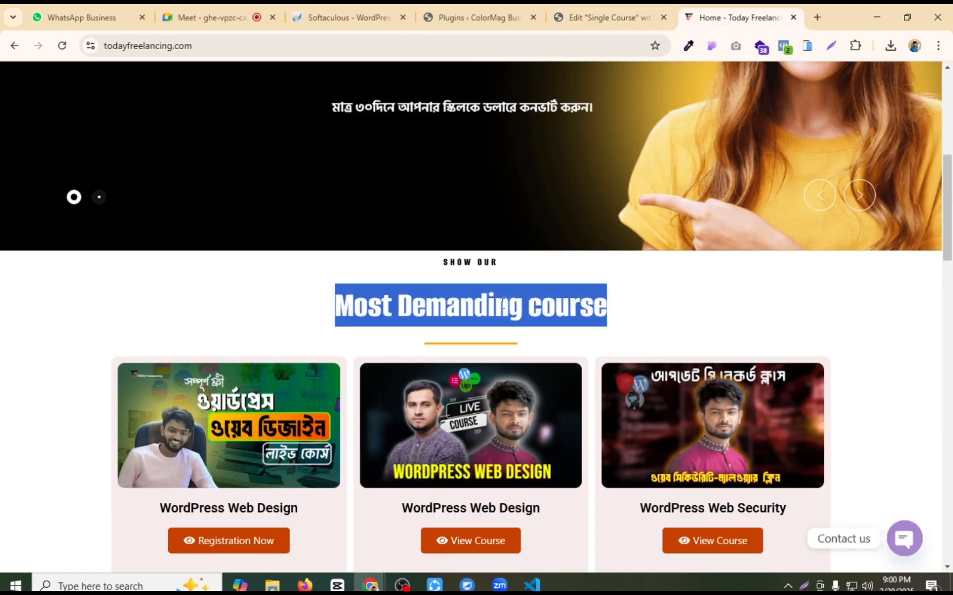
{"action": "left_click", "coordinate": [605, 17]}
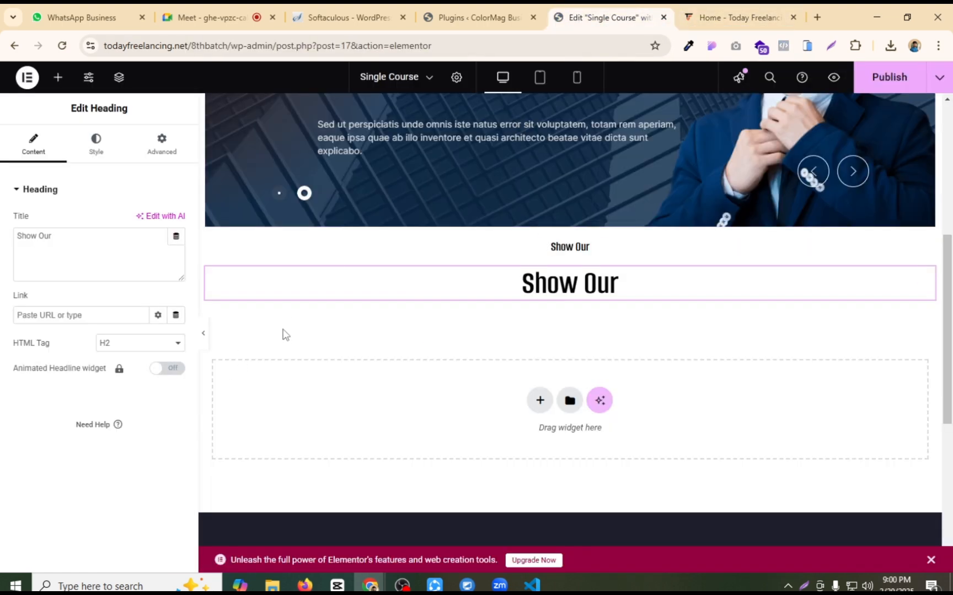
{"action": "left_click", "coordinate": [121, 255]}
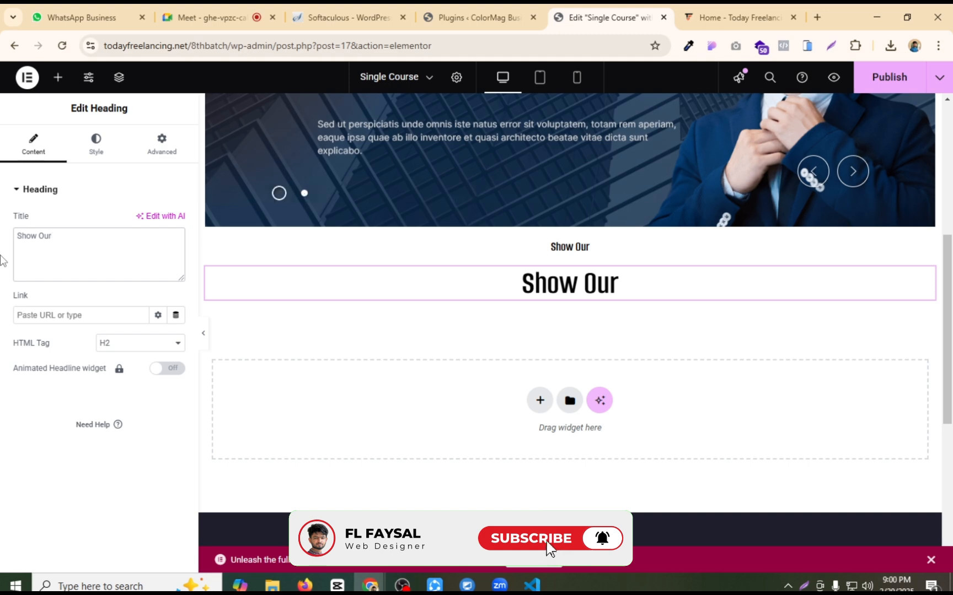
{"action": "key", "text": "ctrl+a"}
{"action": "key", "text": "ctrl+v"}
{"action": "key", "text": "ctrl+a"}
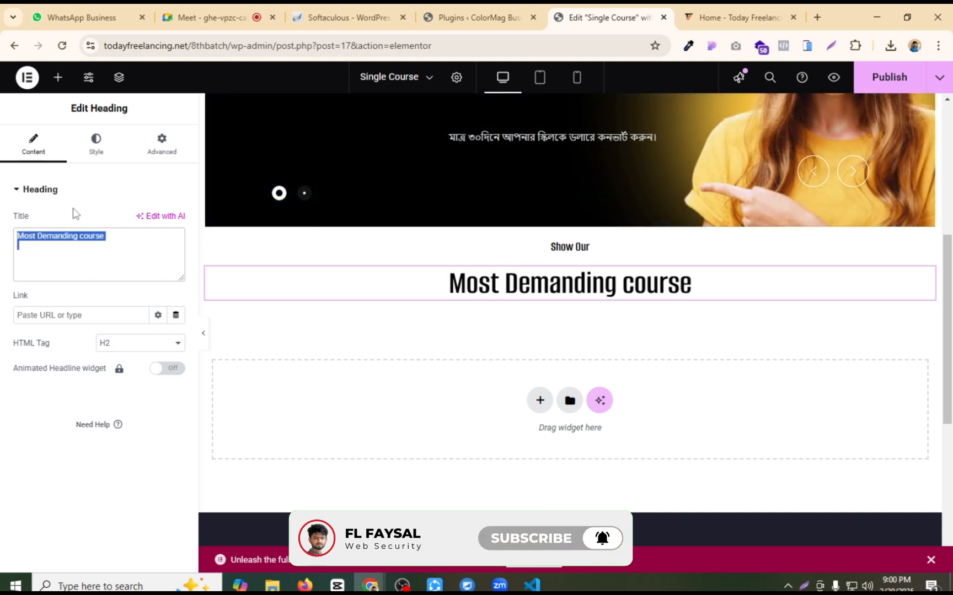
{"action": "key", "text": "Right"}
{"action": "key", "text": "BackSpace"}
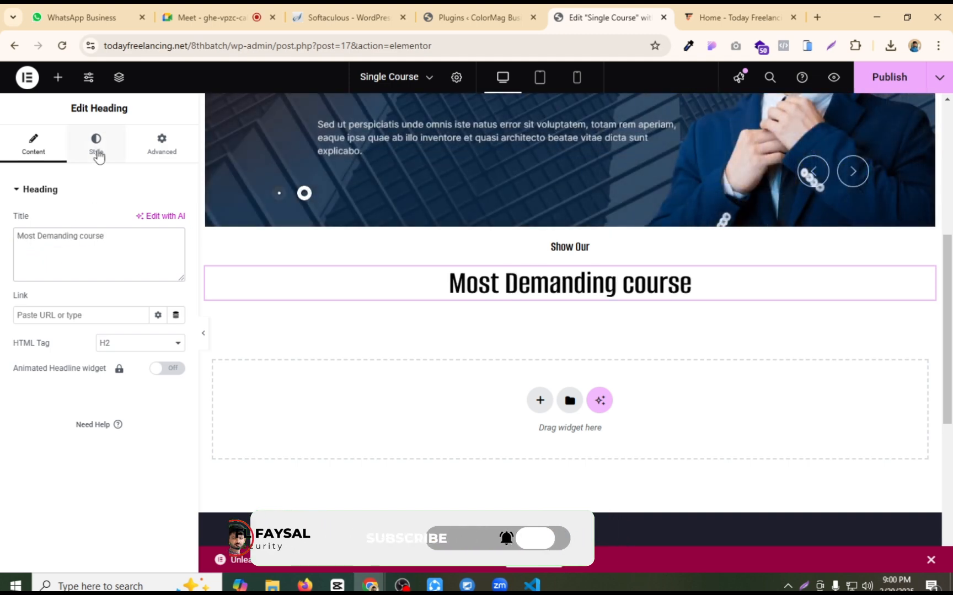
Step: Set the Most Demanding course heading's text colour to orange-red #E93A00
{"action": "left_click", "coordinate": [98, 154]}
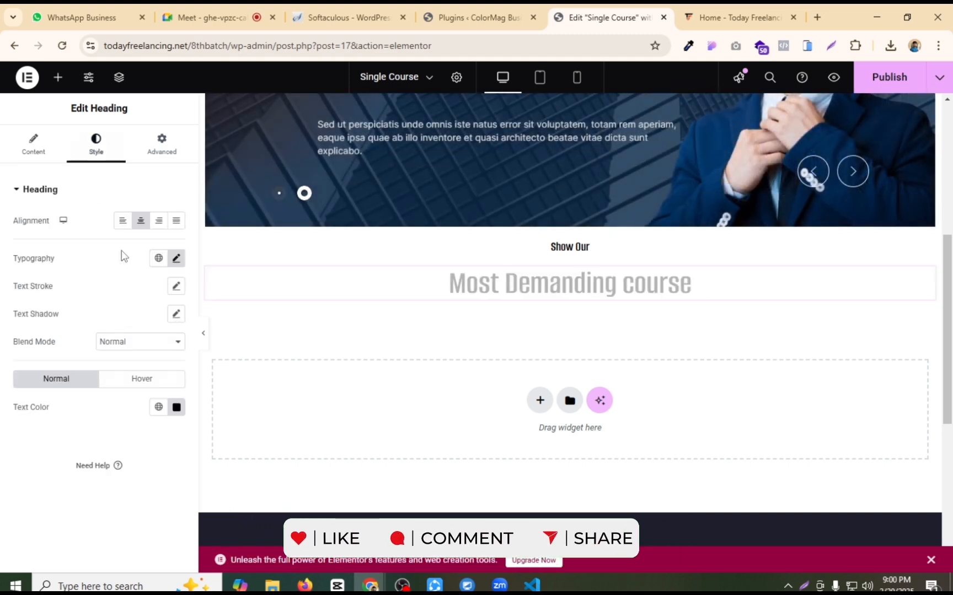
{"action": "left_click", "coordinate": [176, 408]}
{"action": "left_click", "coordinate": [215, 277]}
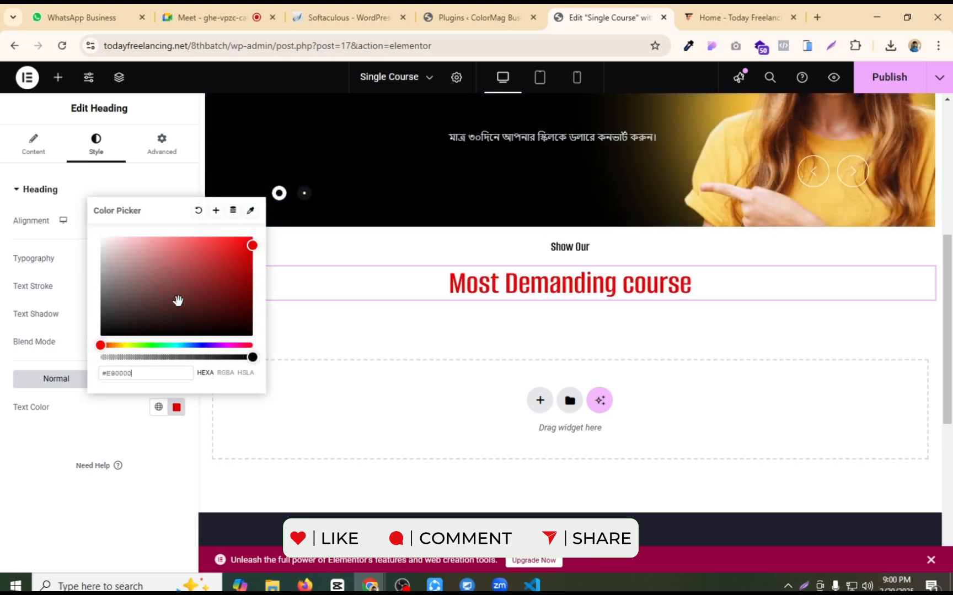
{"action": "left_click_drag", "start_coordinate": [100, 345], "coordinate": [106, 344]}
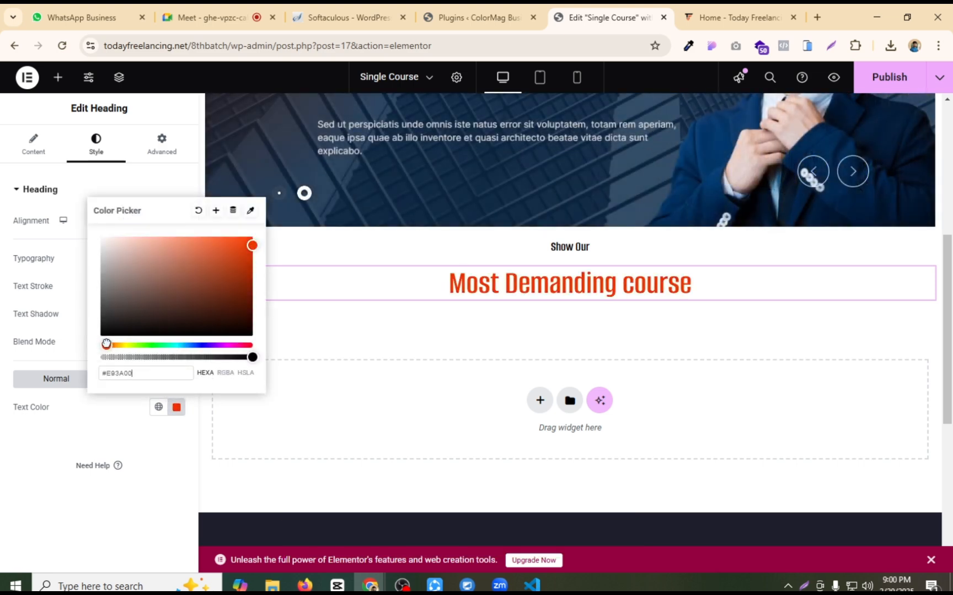
{"action": "left_click", "coordinate": [373, 318]}
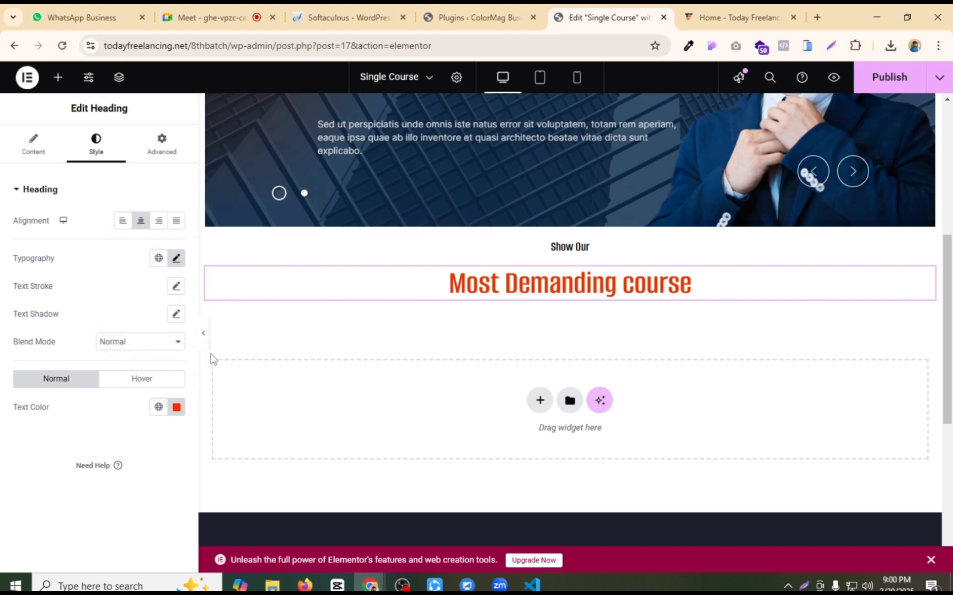
Step: Following the homepage's section title, add a solid Divider below the Most Demanding course heading, 40% wide and centred
{"action": "left_click", "coordinate": [711, 13]}
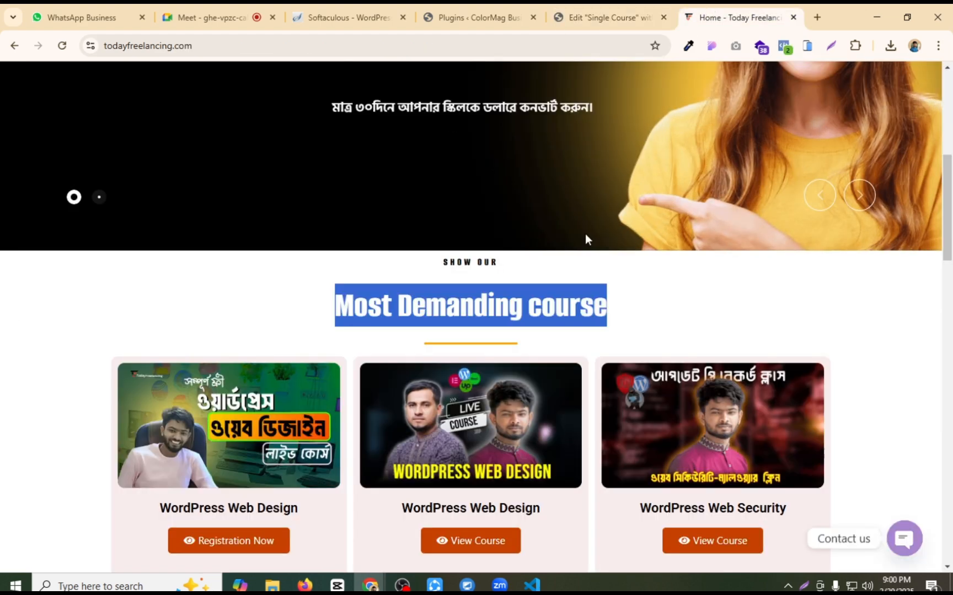
{"action": "left_click", "coordinate": [549, 311]}
{"action": "left_click", "coordinate": [614, 14]}
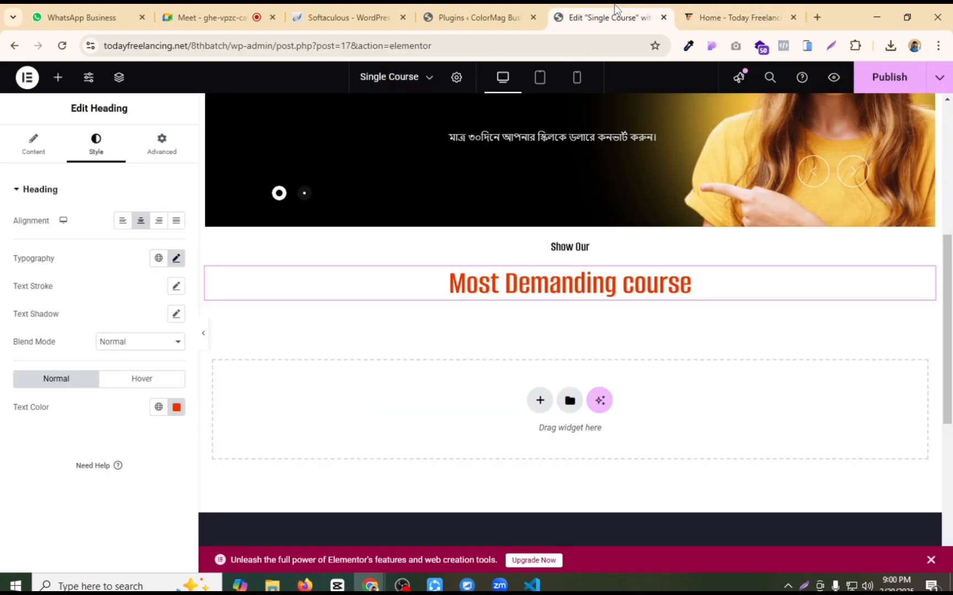
{"action": "left_click", "coordinate": [58, 78]}
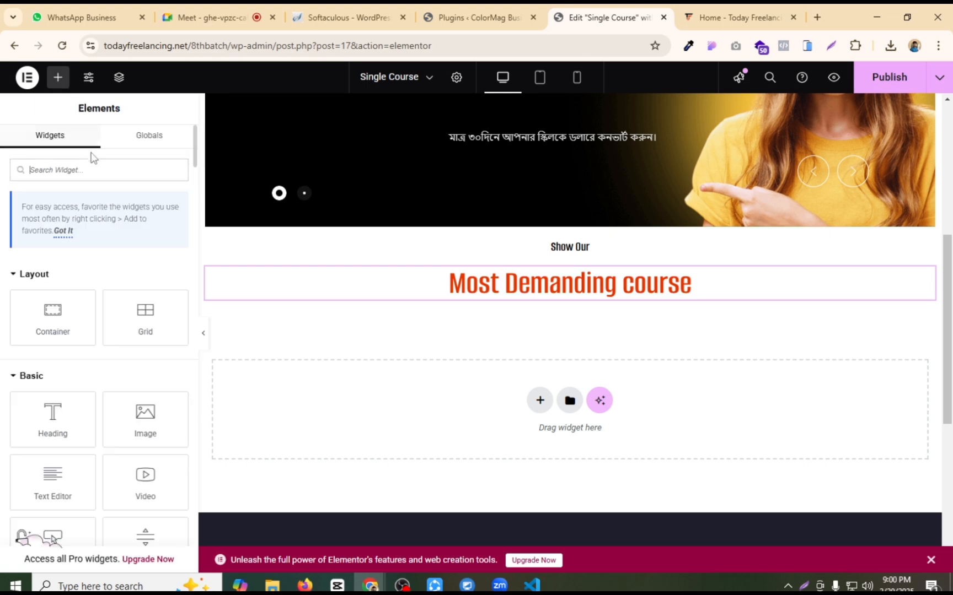
{"action": "type", "text": "de"}
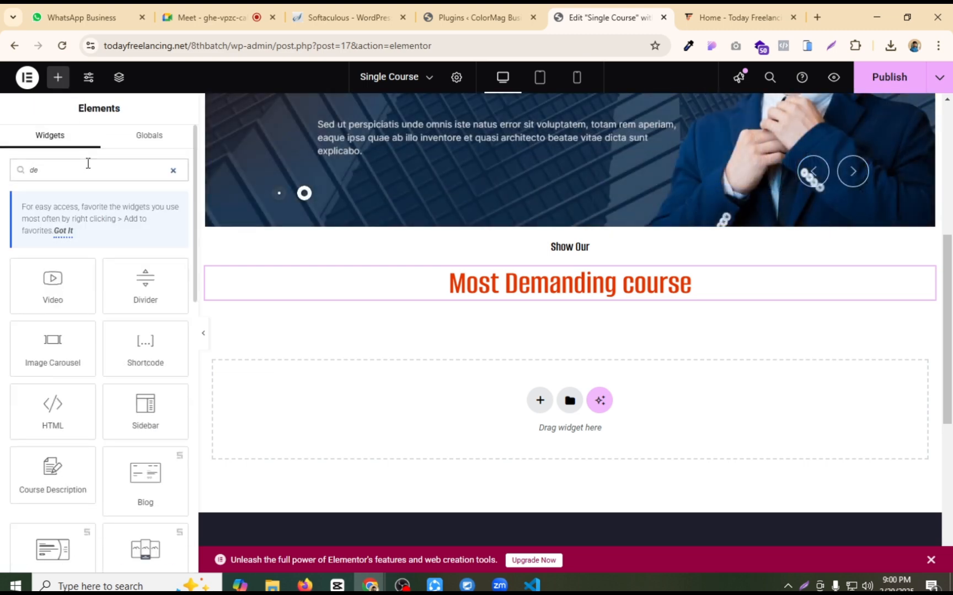
{"action": "left_click_drag", "start_coordinate": [146, 282], "coordinate": [492, 330]}
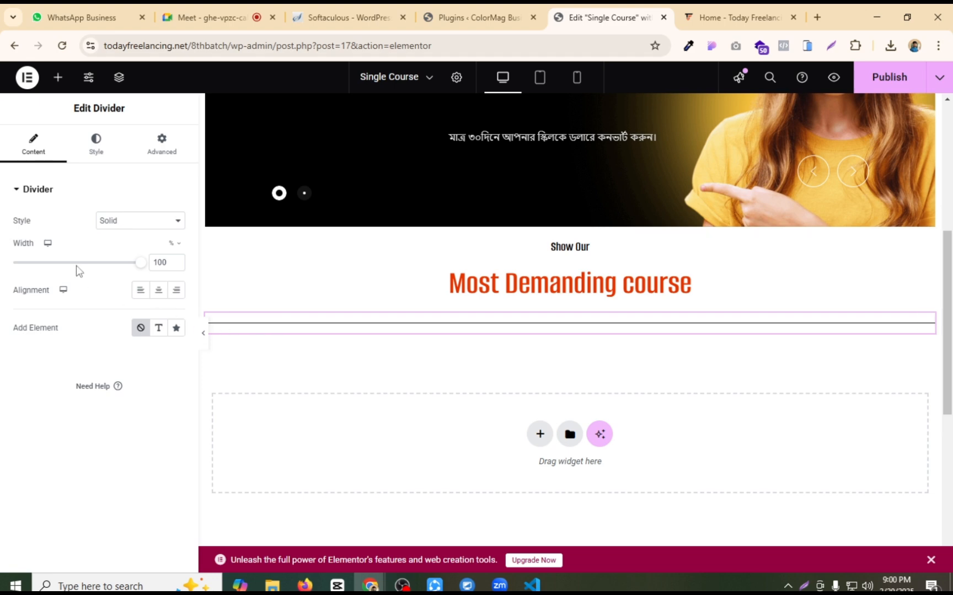
{"action": "left_click_drag", "start_coordinate": [139, 264], "coordinate": [71, 280]}
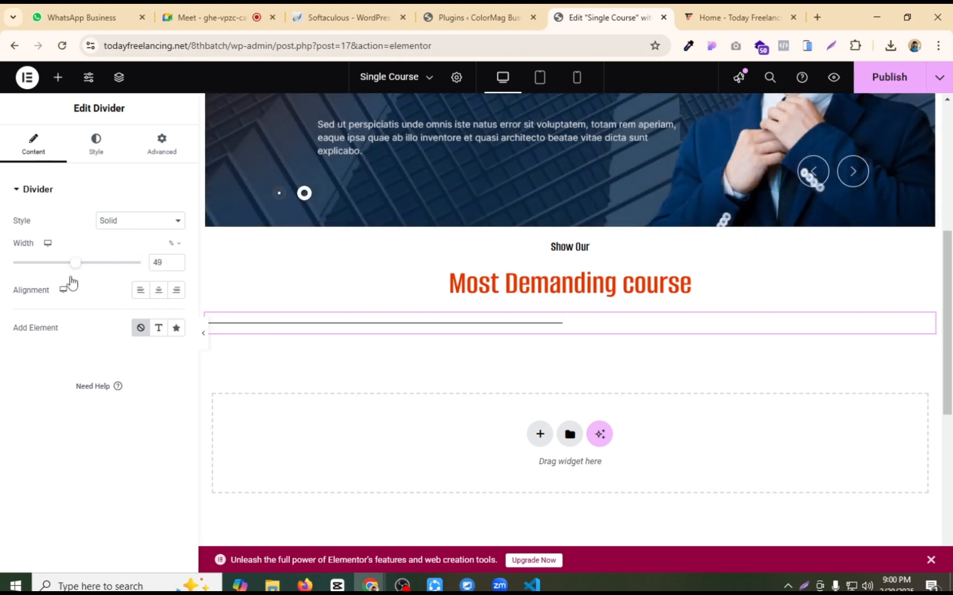
{"action": "left_click", "coordinate": [158, 292]}
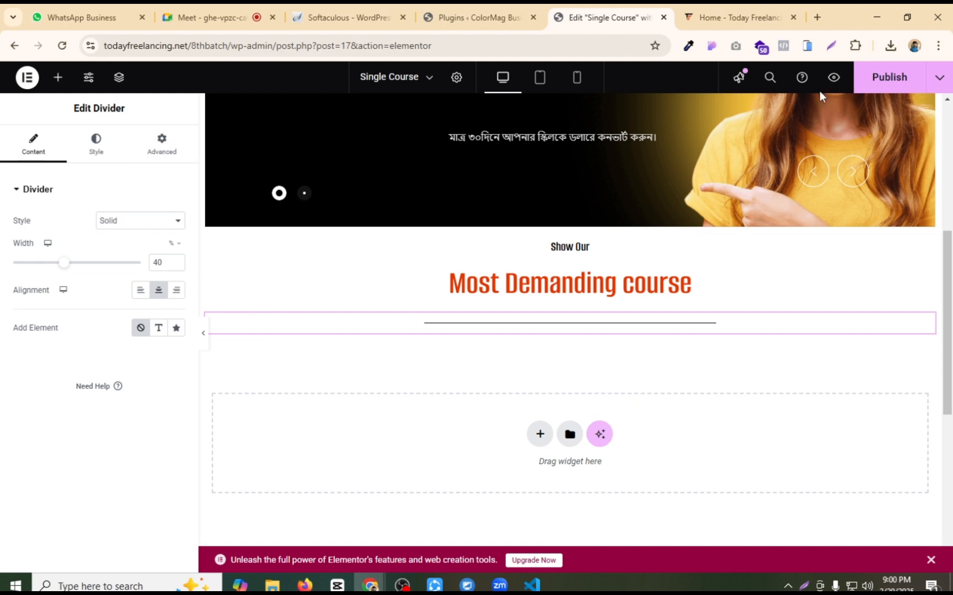
Step: Publish the Single Course page and check the layout of the Most Demanding course cards on the Today Freelancing homepage
{"action": "left_click", "coordinate": [876, 80]}
{"action": "left_click", "coordinate": [709, 20]}
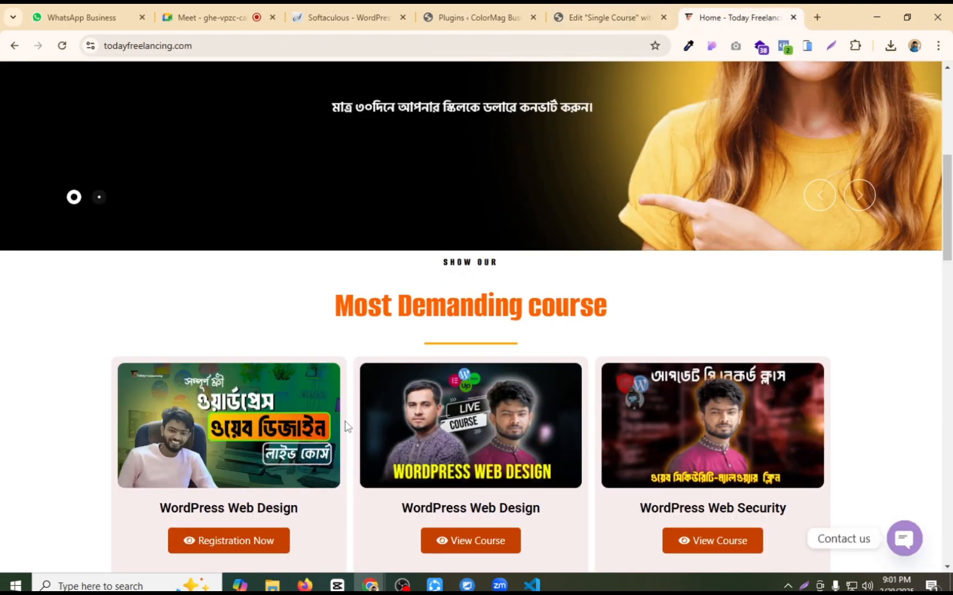
{"action": "scroll", "coordinate": [345, 424], "scroll_direction": "down", "scroll_amount": 2}
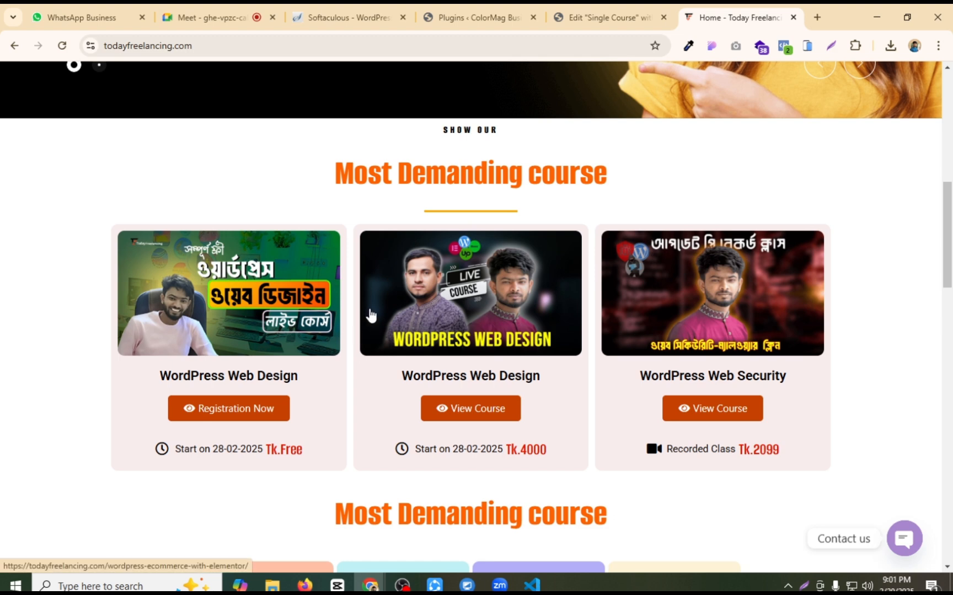
{"action": "left_click", "coordinate": [602, 17]}
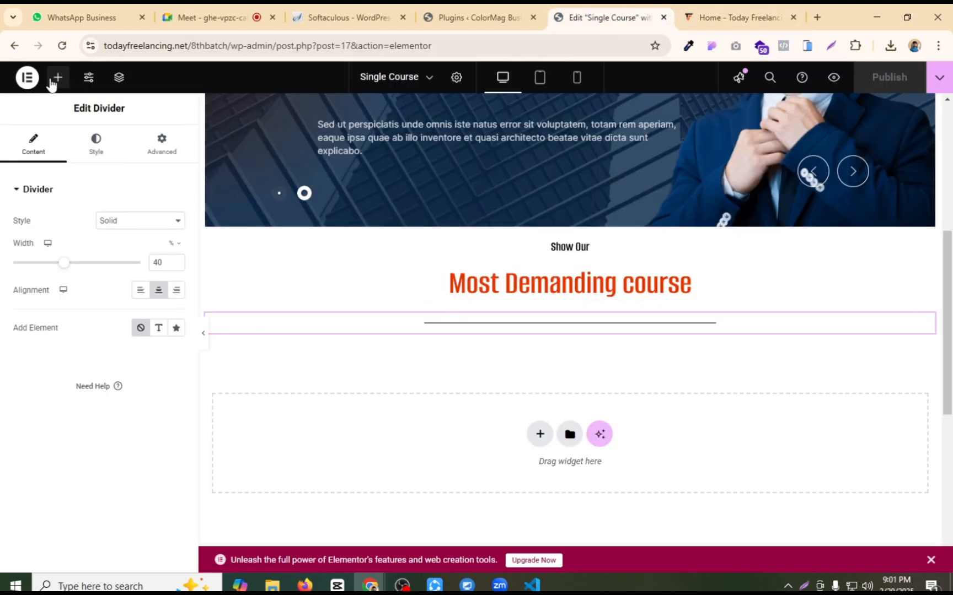
Step: Following the homepage's course cards, add a Container below the divider and set its direction to Row - horizontal
{"action": "left_click", "coordinate": [55, 78]}
{"action": "left_click", "coordinate": [721, 12]}
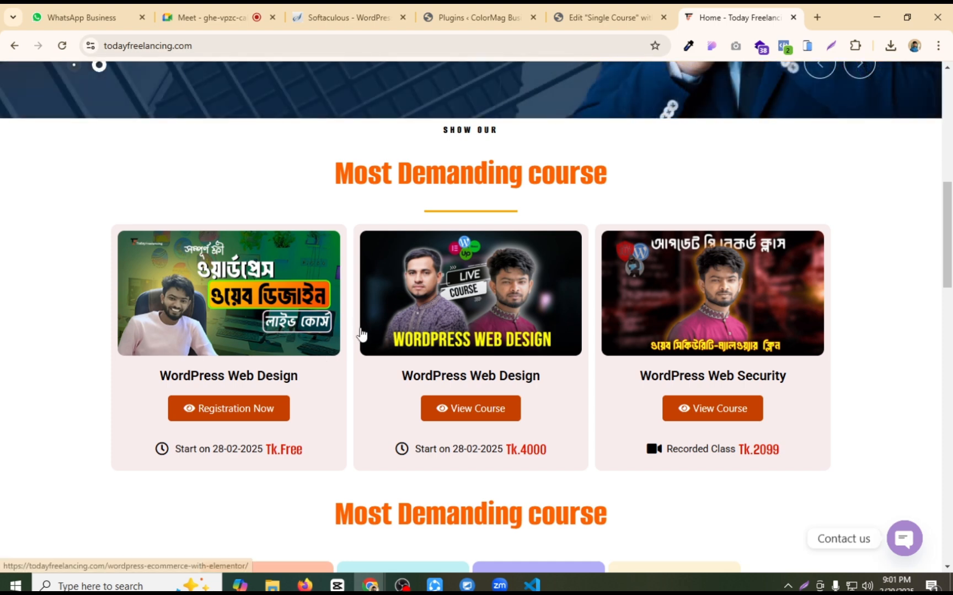
{"action": "left_click", "coordinate": [586, 21]}
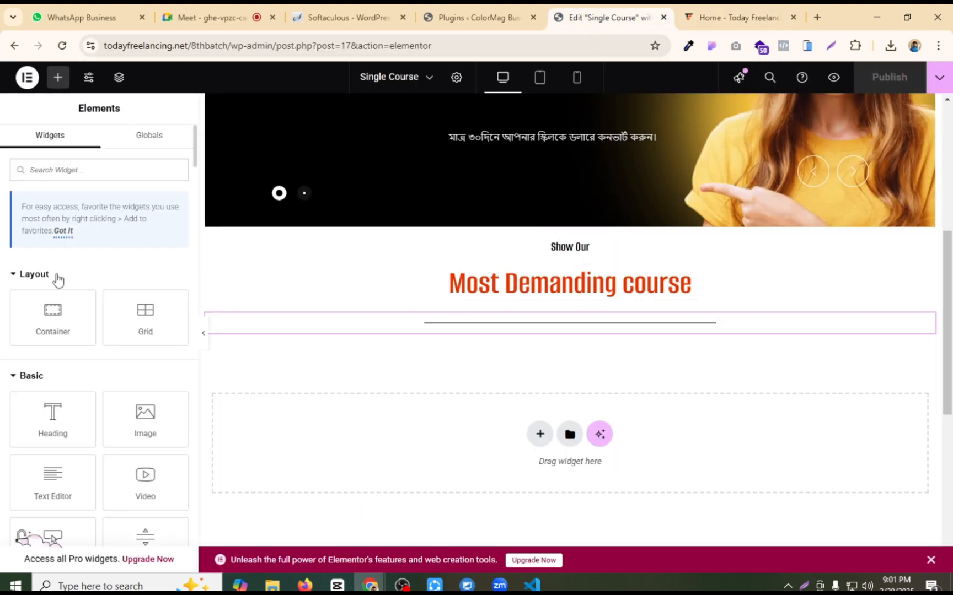
{"action": "left_click_drag", "start_coordinate": [74, 314], "coordinate": [493, 336]}
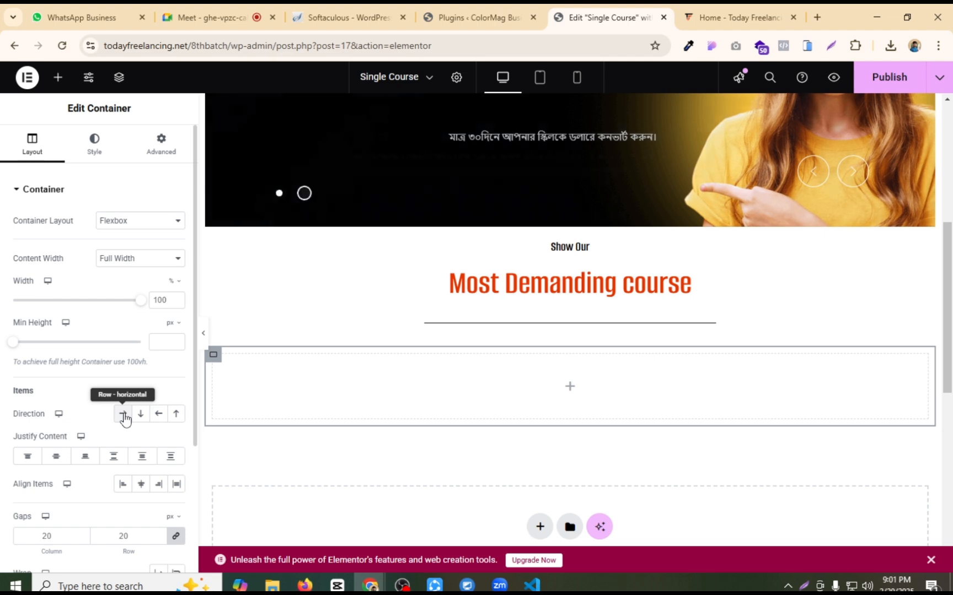
{"action": "left_click", "coordinate": [124, 414]}
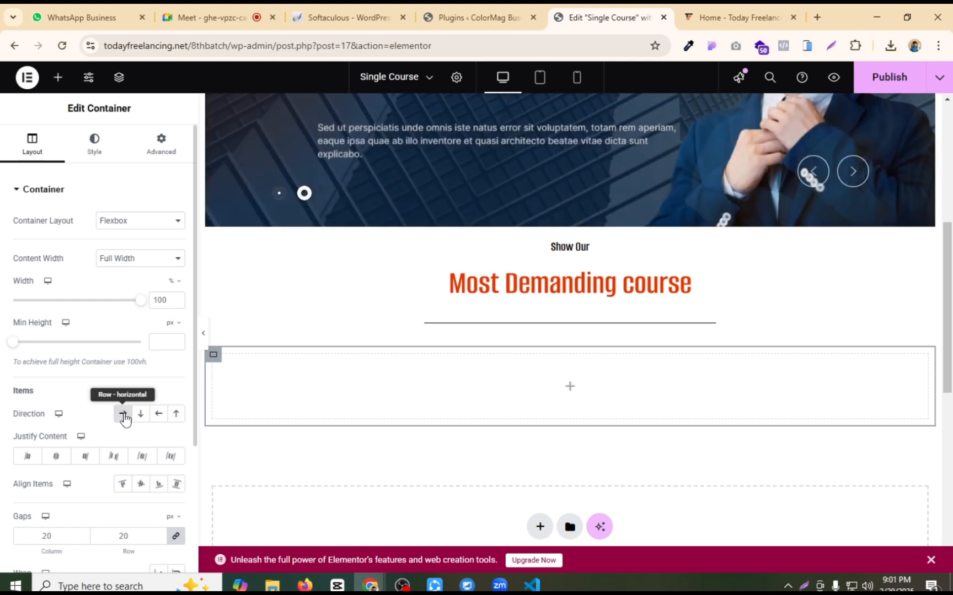
Step: Set the padding of the container below the divider to 10 px on all sides
{"action": "left_click", "coordinate": [570, 390]}
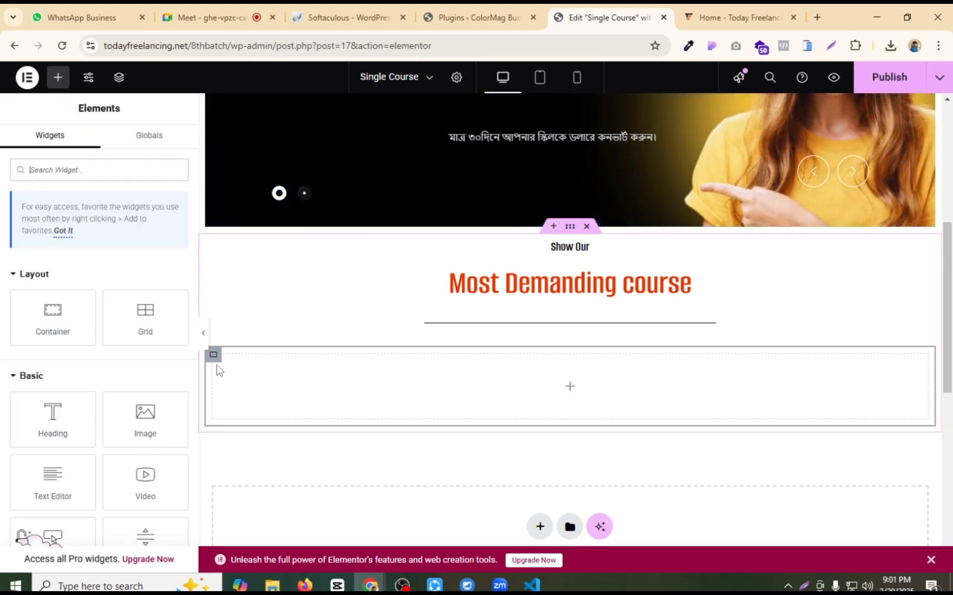
{"action": "left_click", "coordinate": [213, 356]}
{"action": "left_click", "coordinate": [164, 145]}
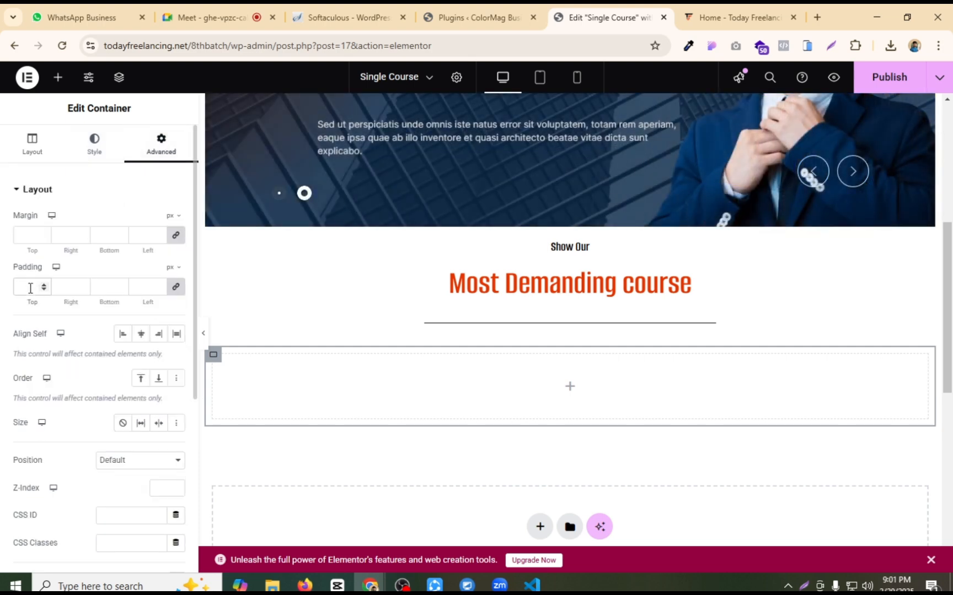
{"action": "left_click", "coordinate": [30, 287]}
{"action": "type", "text": "10"}
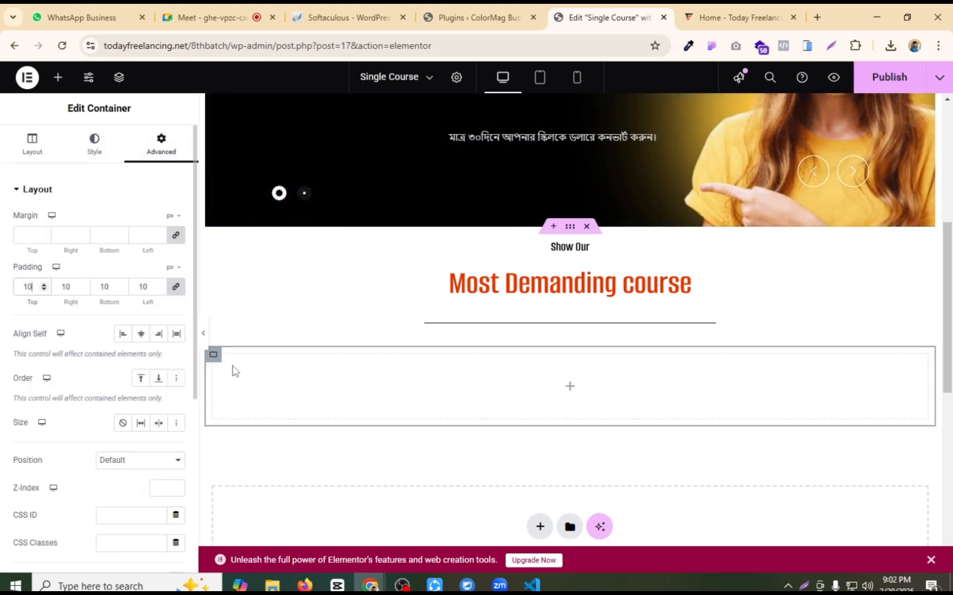
Step: Nest a Container inside the row container and duplicate it twice to form three equal columns
{"action": "left_click", "coordinate": [571, 388]}
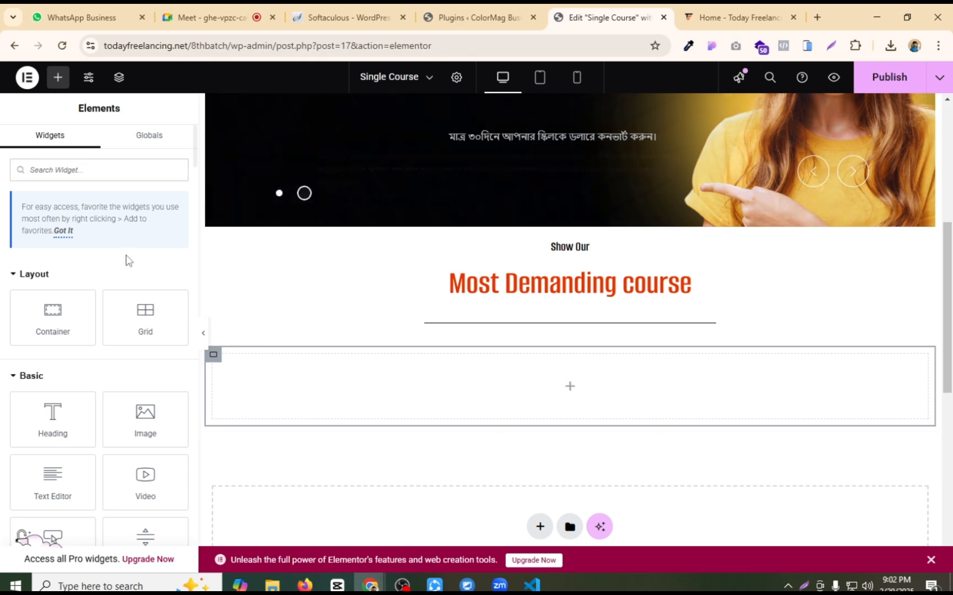
{"action": "left_click_drag", "start_coordinate": [84, 309], "coordinate": [562, 395]}
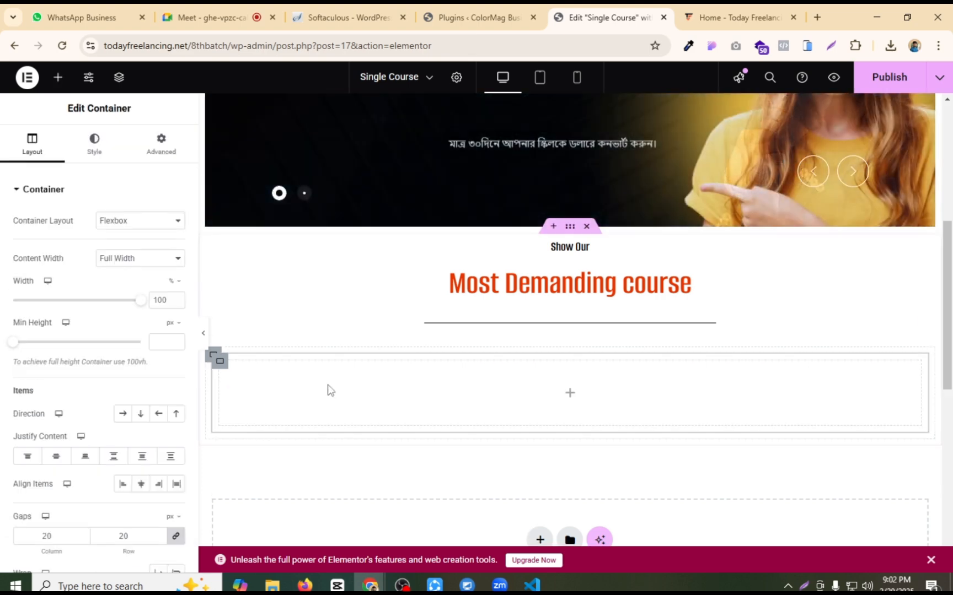
{"action": "right_click", "coordinate": [223, 364]}
{"action": "left_click", "coordinate": [251, 250]}
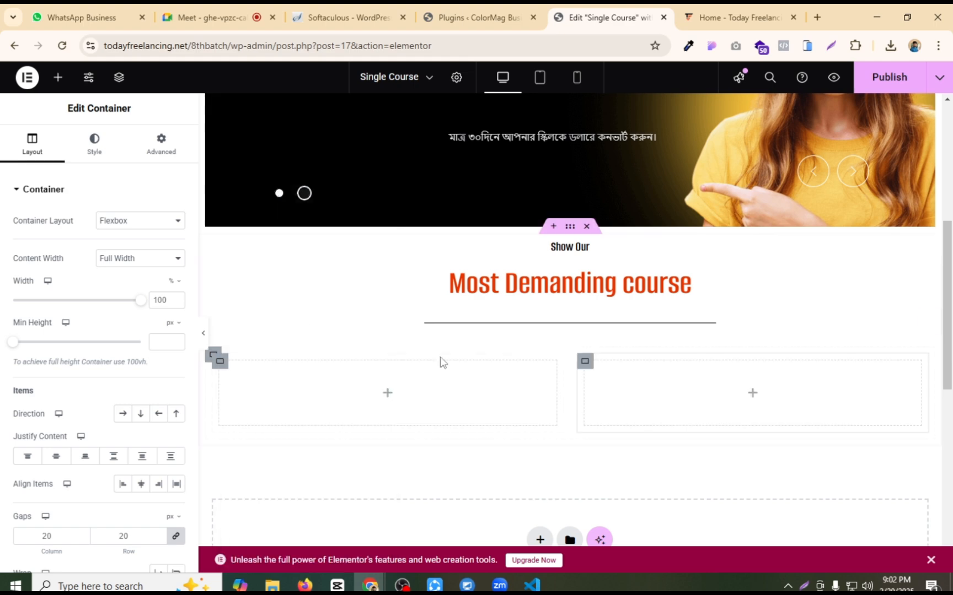
{"action": "right_click", "coordinate": [586, 368]}
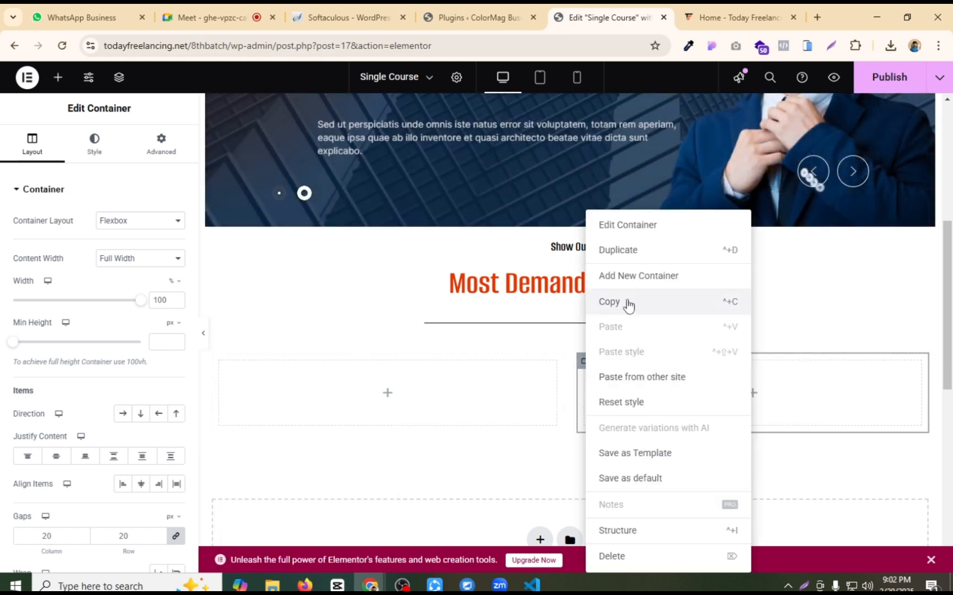
{"action": "left_click", "coordinate": [632, 259]}
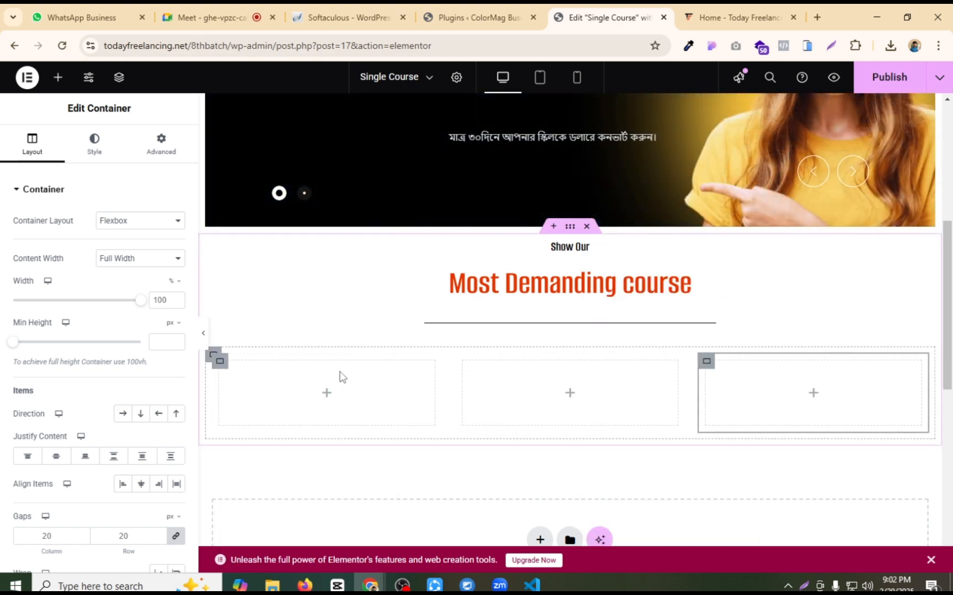
Step: Set the column and row gaps of the outer row container to 10 px and publish the page
{"action": "left_click", "coordinate": [214, 356]}
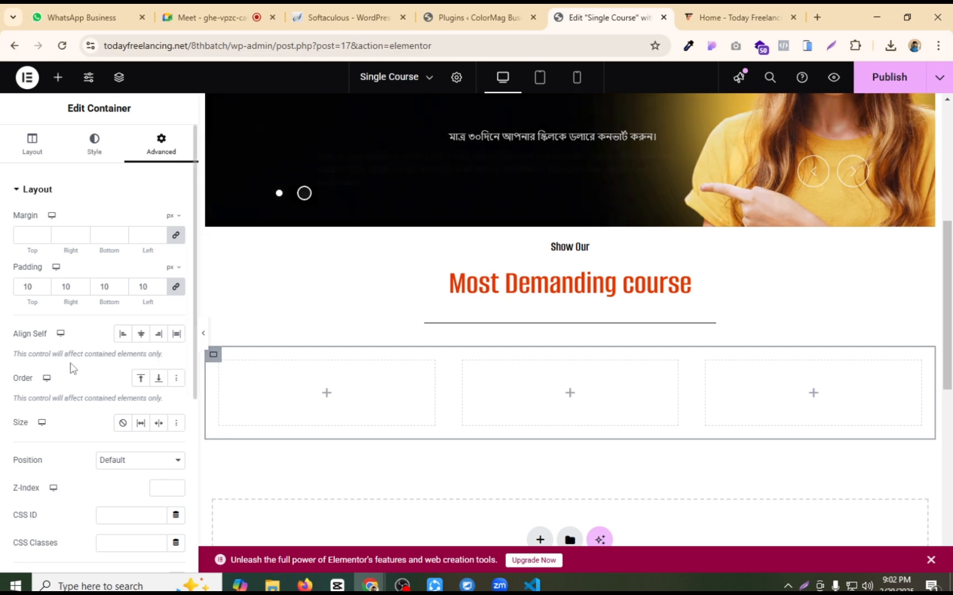
{"action": "scroll", "coordinate": [73, 379], "scroll_direction": "down", "scroll_amount": 2}
{"action": "scroll", "coordinate": [72, 368], "scroll_direction": "up", "scroll_amount": 2}
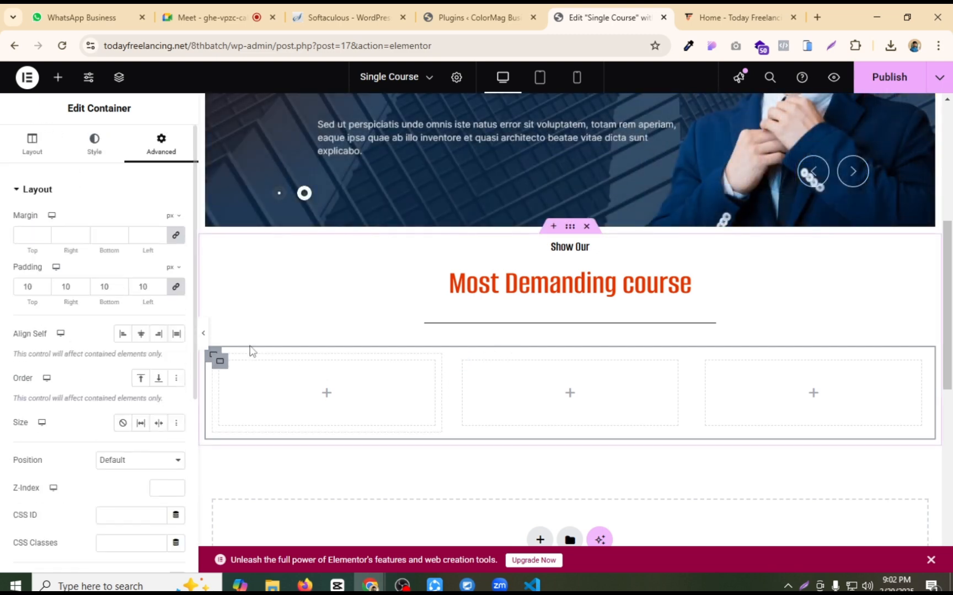
{"action": "left_click", "coordinate": [119, 79]}
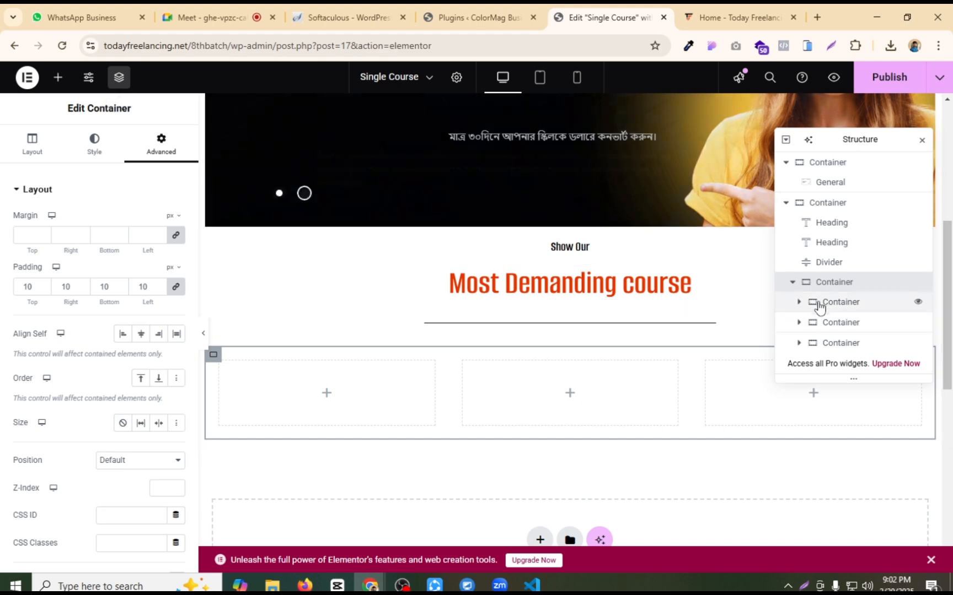
{"action": "left_click", "coordinate": [838, 309]}
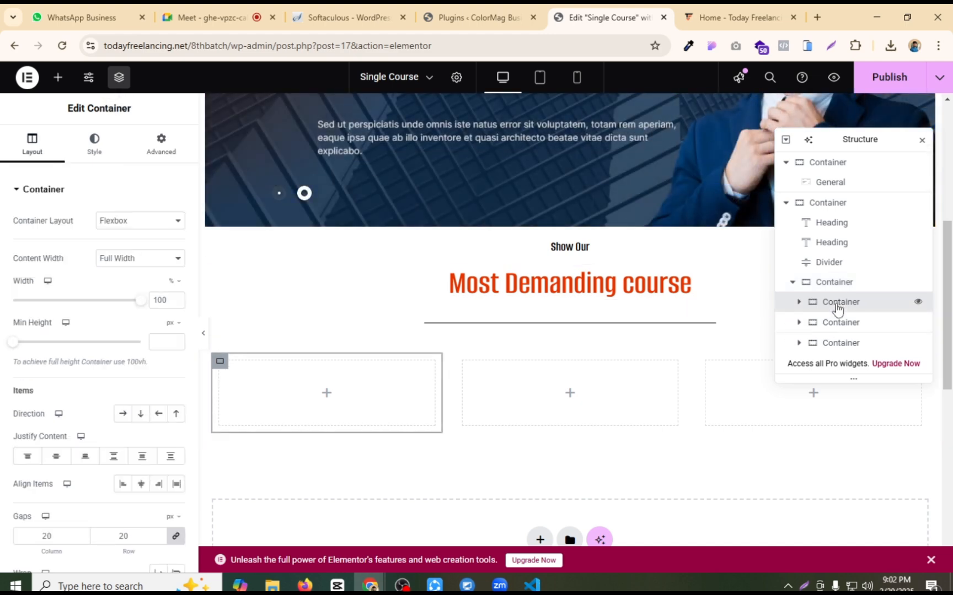
{"action": "left_click", "coordinate": [834, 284]}
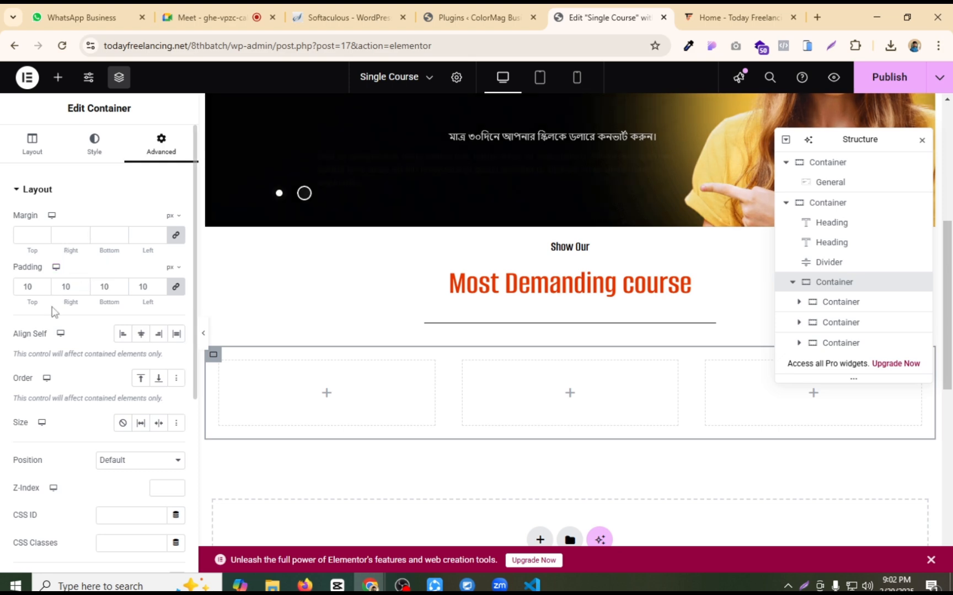
{"action": "left_click", "coordinate": [33, 148]}
{"action": "scroll", "coordinate": [77, 392], "scroll_direction": "down", "scroll_amount": 3}
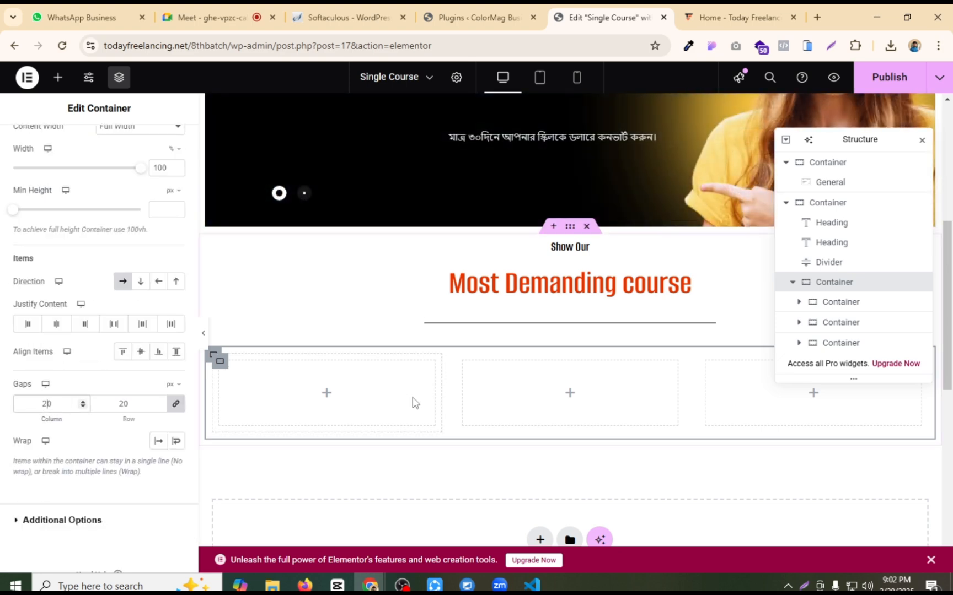
{"action": "double_click", "coordinate": [66, 400]}
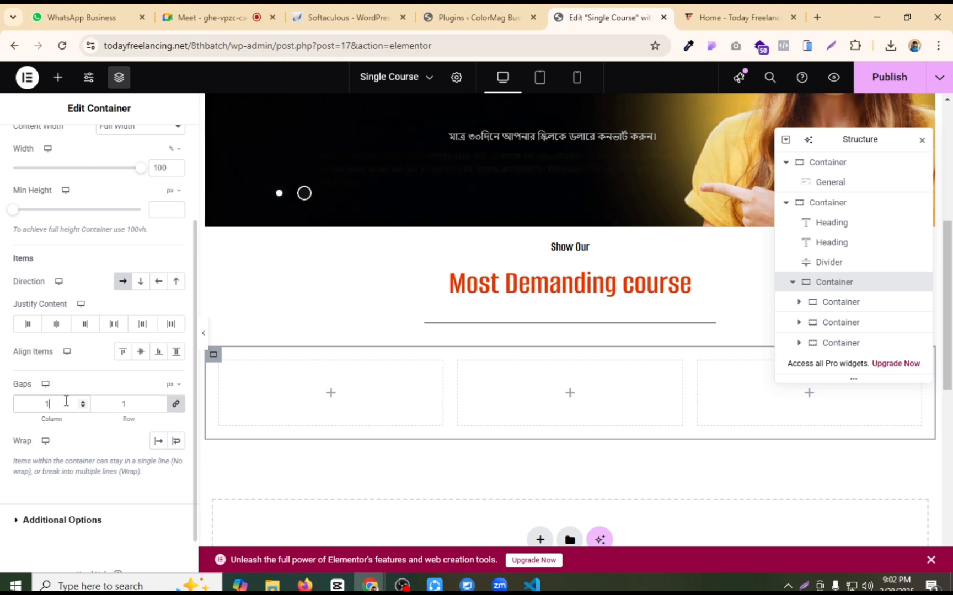
{"action": "type", "text": "10"}
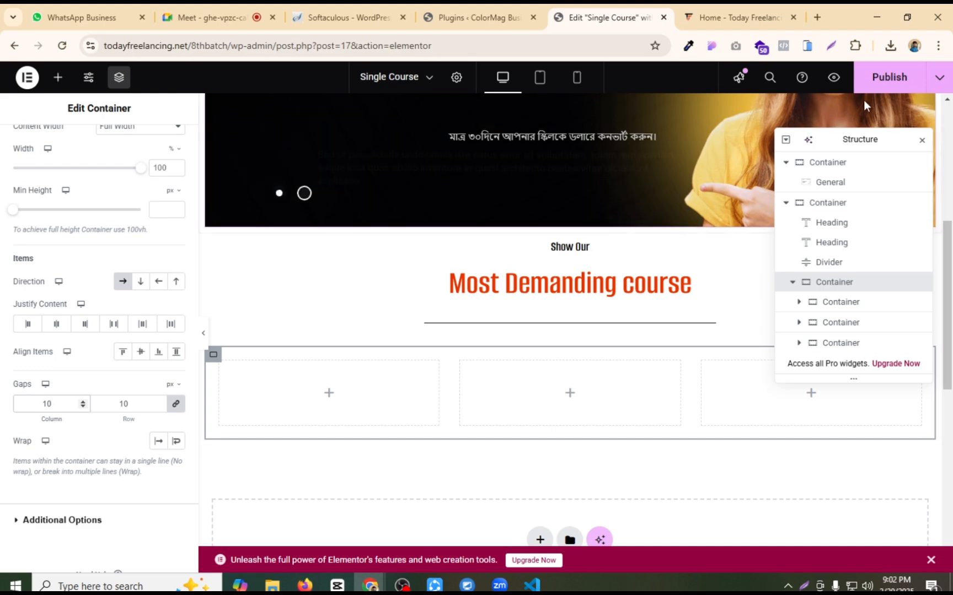
{"action": "left_click", "coordinate": [887, 80]}
{"action": "left_click", "coordinate": [922, 140]}
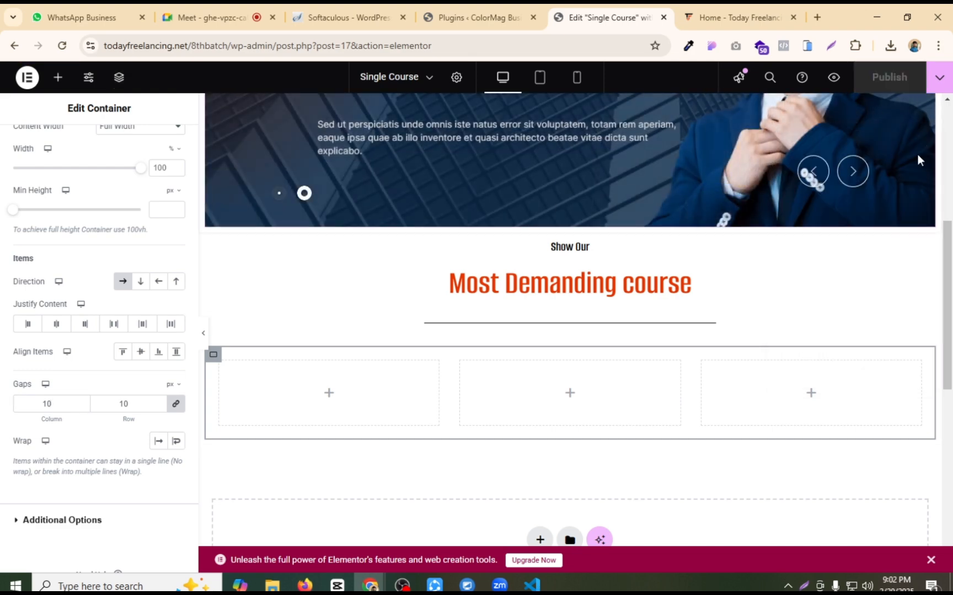
Step: Following the first course card on the Today Freelancing homepage, add an Image widget to the first column container
{"action": "left_click", "coordinate": [329, 397]}
{"action": "left_click", "coordinate": [715, 17]}
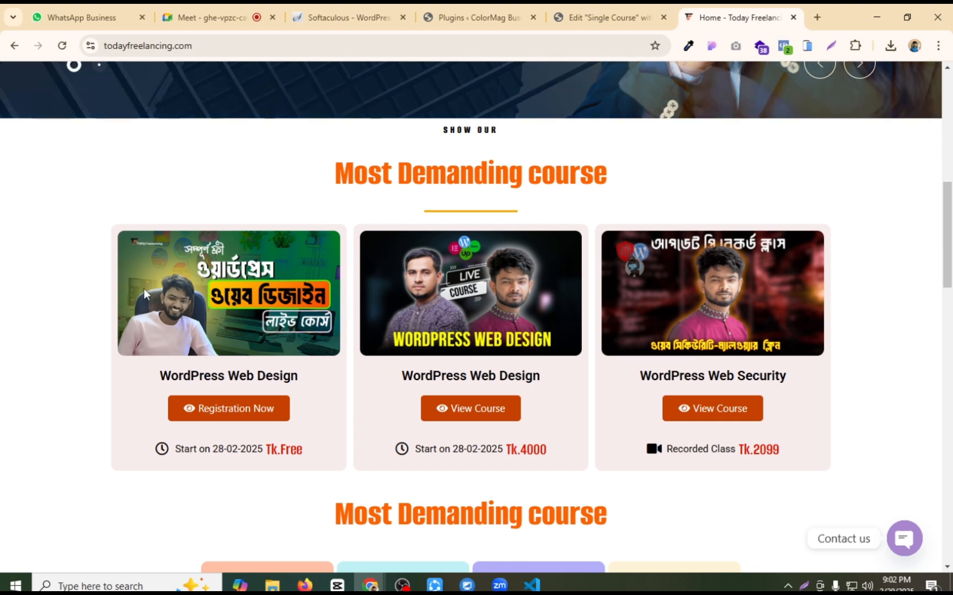
{"action": "triple_click", "coordinate": [192, 375]}
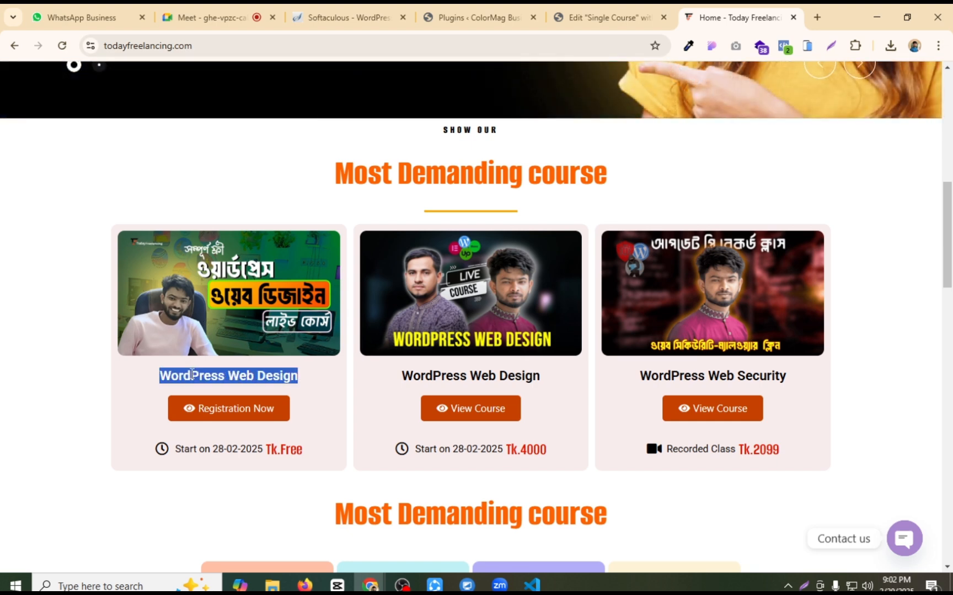
{"action": "left_click_drag", "start_coordinate": [168, 449], "coordinate": [298, 441]}
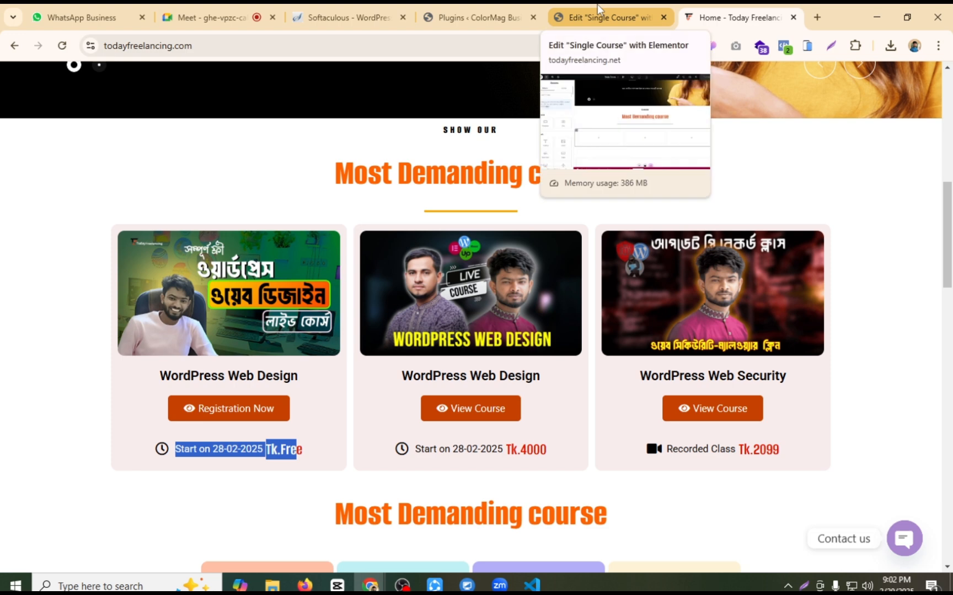
{"action": "left_click", "coordinate": [597, 5]}
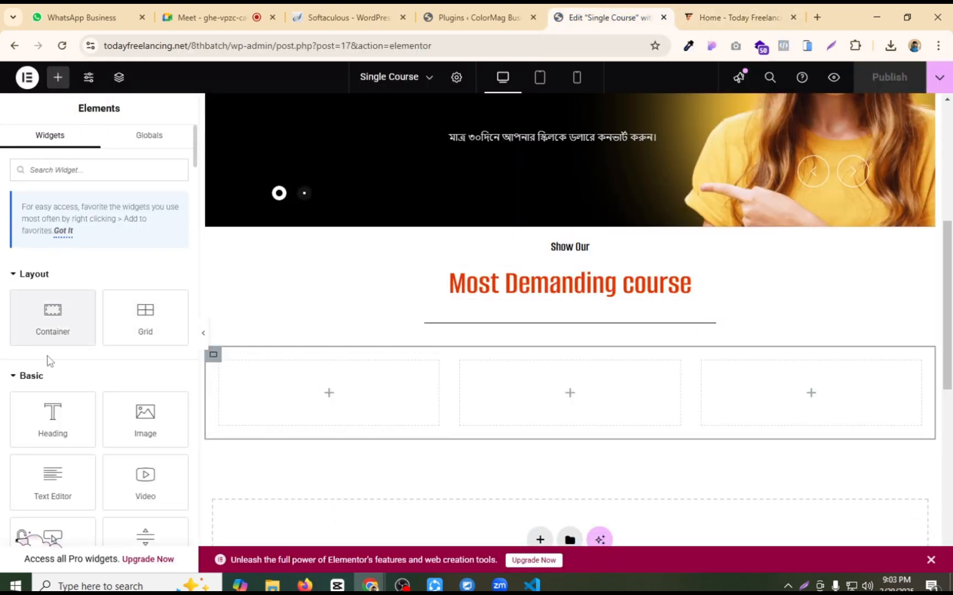
{"action": "left_click_drag", "start_coordinate": [145, 416], "coordinate": [324, 385]}
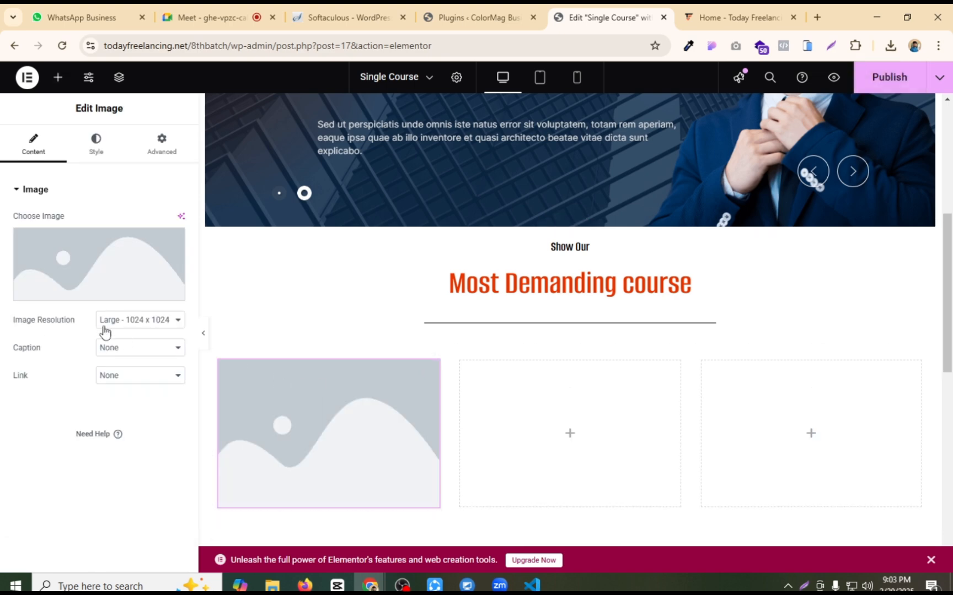
Step: Fill the Image widget with Wordpress-Web-Design-Live-Course-by-Today-Freelancing-768x432-1.jpeg from the media library
{"action": "left_click", "coordinate": [91, 276]}
{"action": "left_click", "coordinate": [576, 230]}
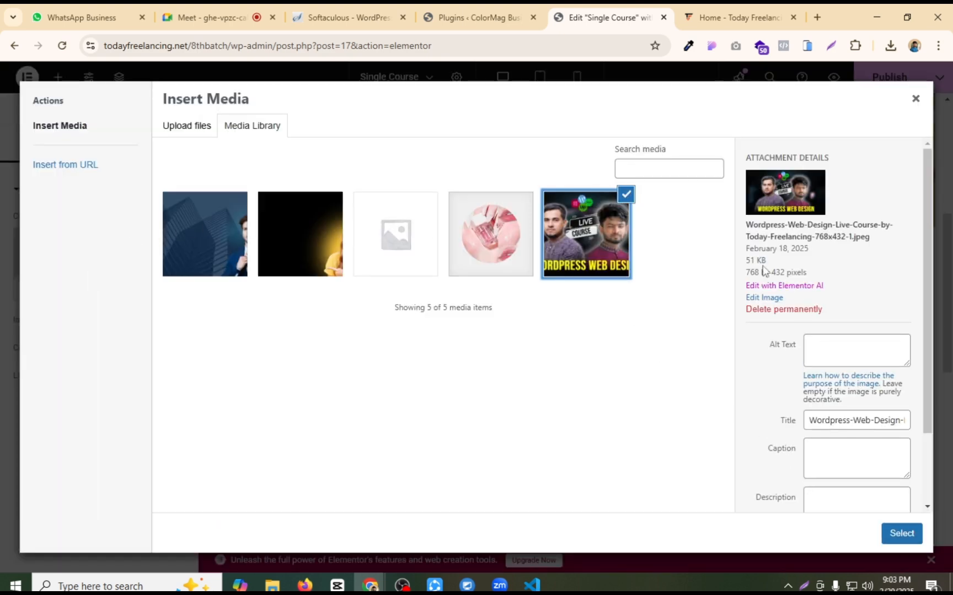
{"action": "mouse_move", "coordinate": [747, 278]}
{"action": "left_mouse_down"}
{"action": "mouse_move", "coordinate": [760, 272]}
{"action": "mouse_move", "coordinate": [741, 281]}
{"action": "left_mouse_up"}
{"action": "left_click", "coordinate": [825, 278]}
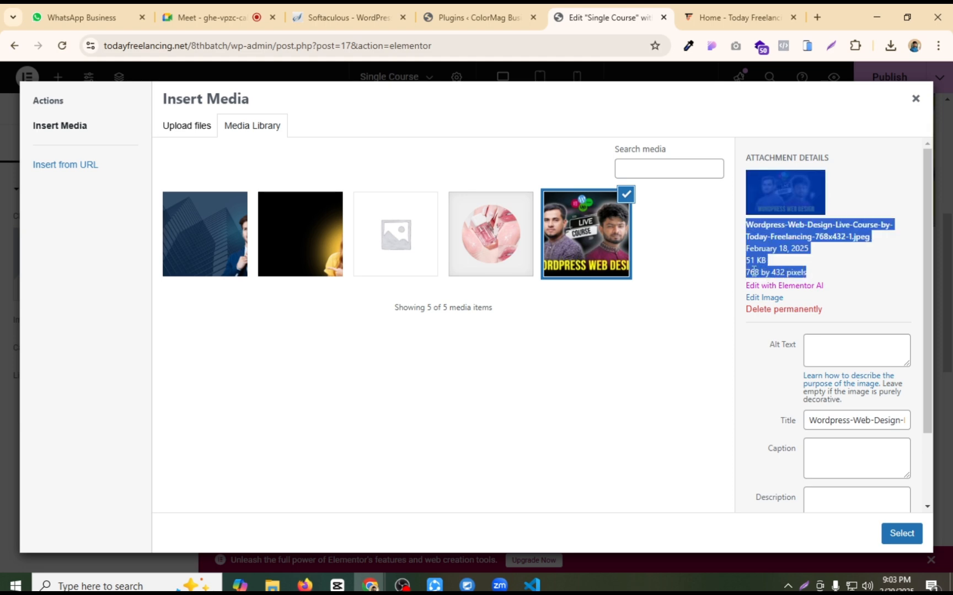
{"action": "double_click", "coordinate": [753, 272]}
{"action": "left_click", "coordinate": [901, 534]}
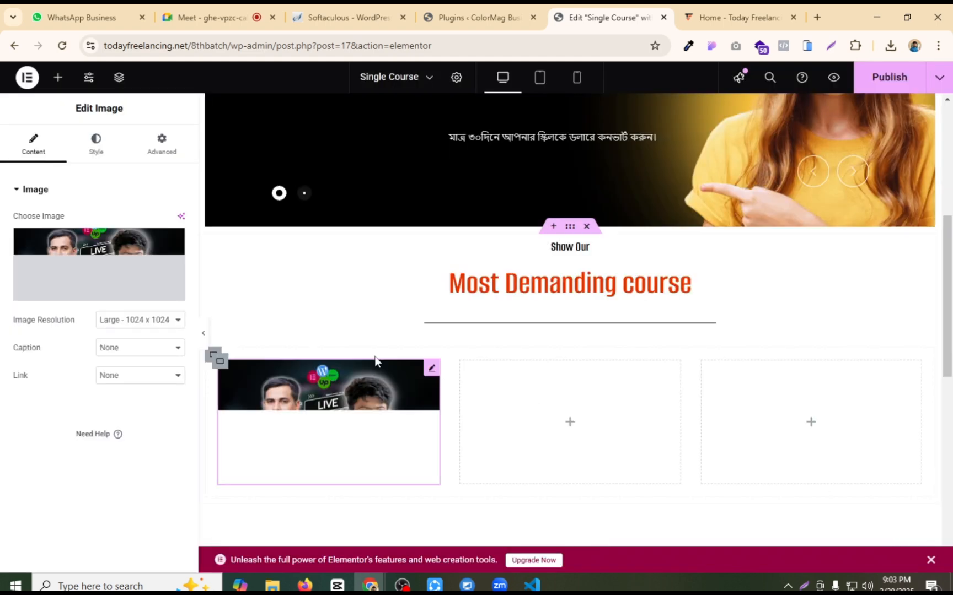
Step: Round the course image's corners with a 10 px border radius on all sides
{"action": "left_click", "coordinate": [95, 144]}
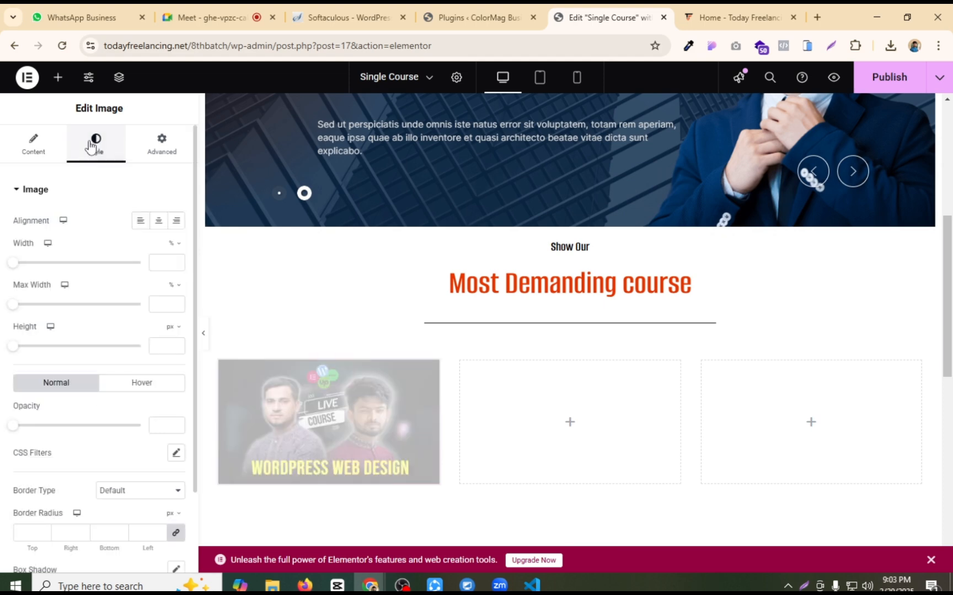
{"action": "scroll", "coordinate": [81, 239], "scroll_direction": "down", "scroll_amount": 3}
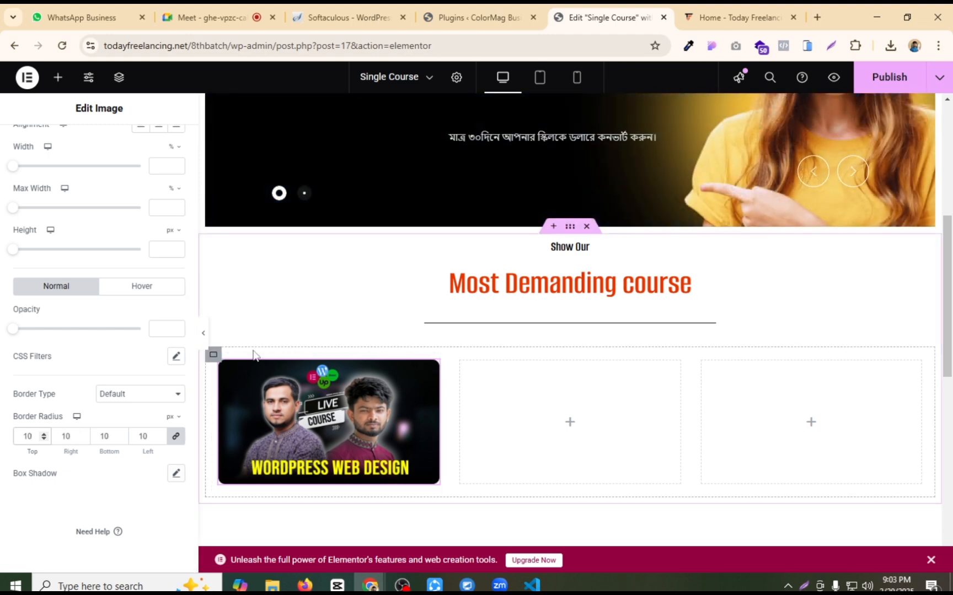
Step: Set the padding of the first course column container to 5 px on all sides
{"action": "left_click", "coordinate": [217, 361]}
{"action": "left_click", "coordinate": [163, 144]}
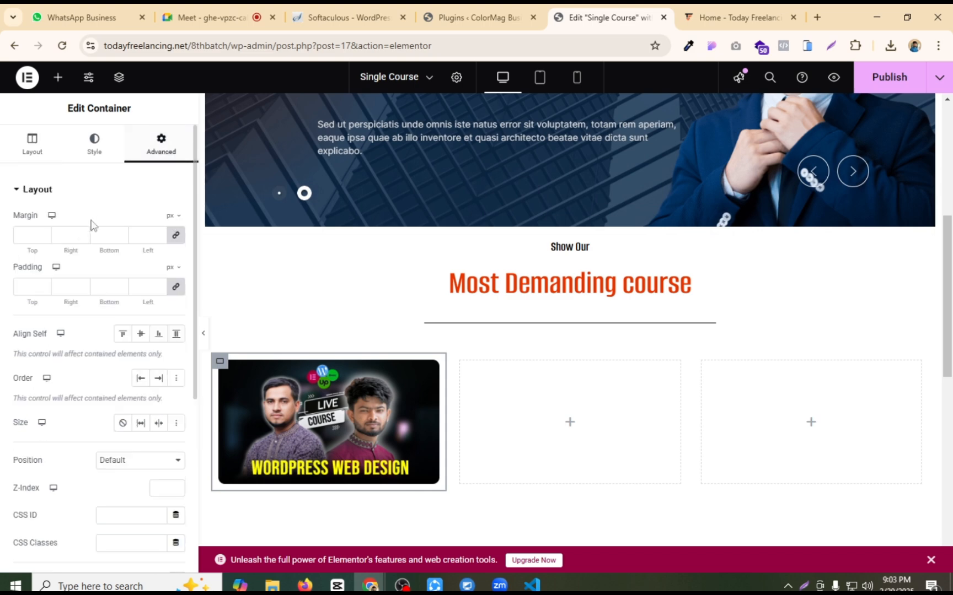
{"action": "left_click", "coordinate": [27, 286]}
{"action": "type", "text": "5"}
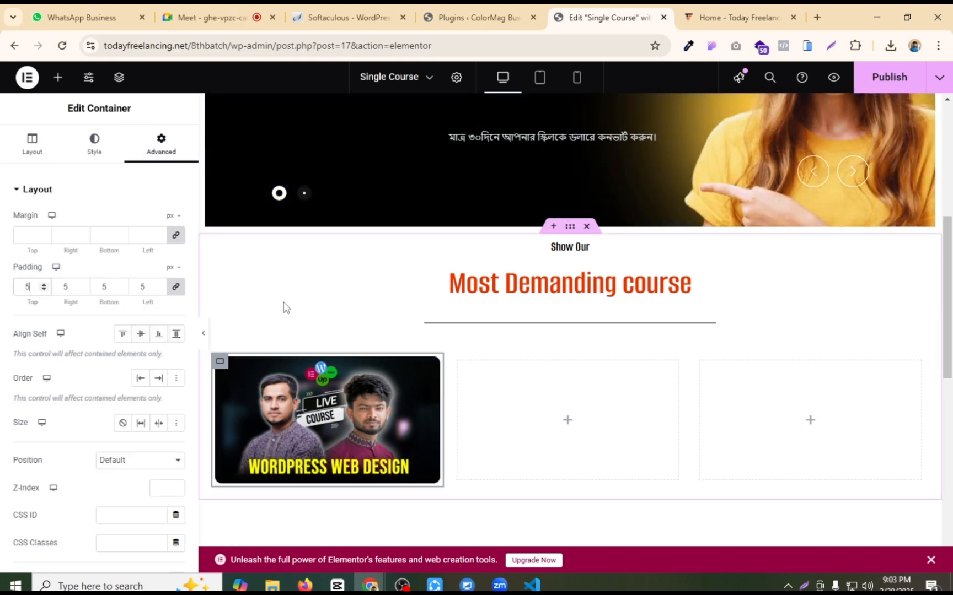
Step: Add a Heading widget below the course image with the title "WordPress Web Design" copied from the first course card on the Today Freelancing homepage
{"action": "left_click", "coordinate": [738, 17]}
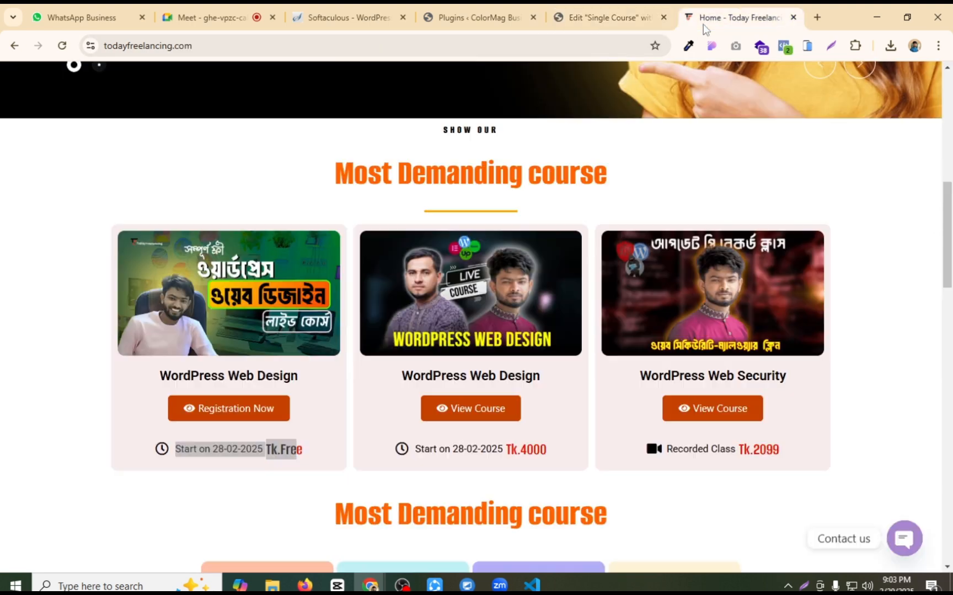
{"action": "triple_click", "coordinate": [194, 379]}
{"action": "key", "text": "ctrl+c"}
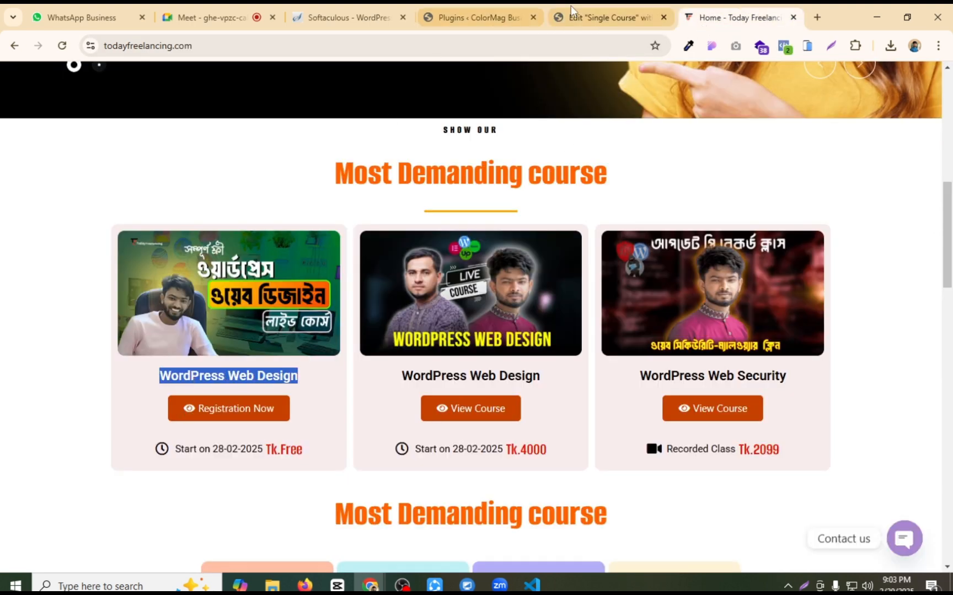
{"action": "left_click", "coordinate": [584, 17]}
{"action": "left_click", "coordinate": [56, 79]}
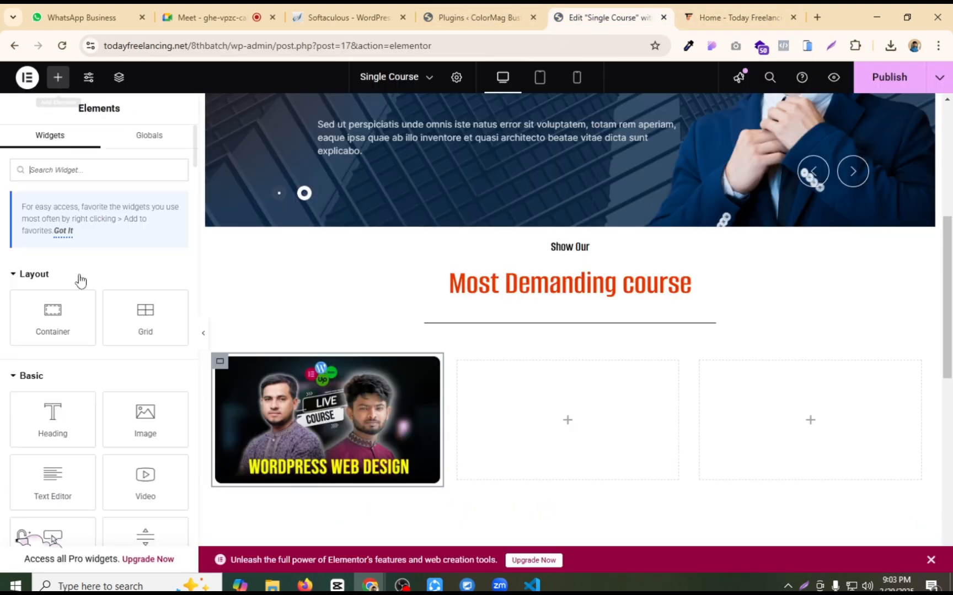
{"action": "left_click_drag", "start_coordinate": [53, 419], "coordinate": [313, 470]}
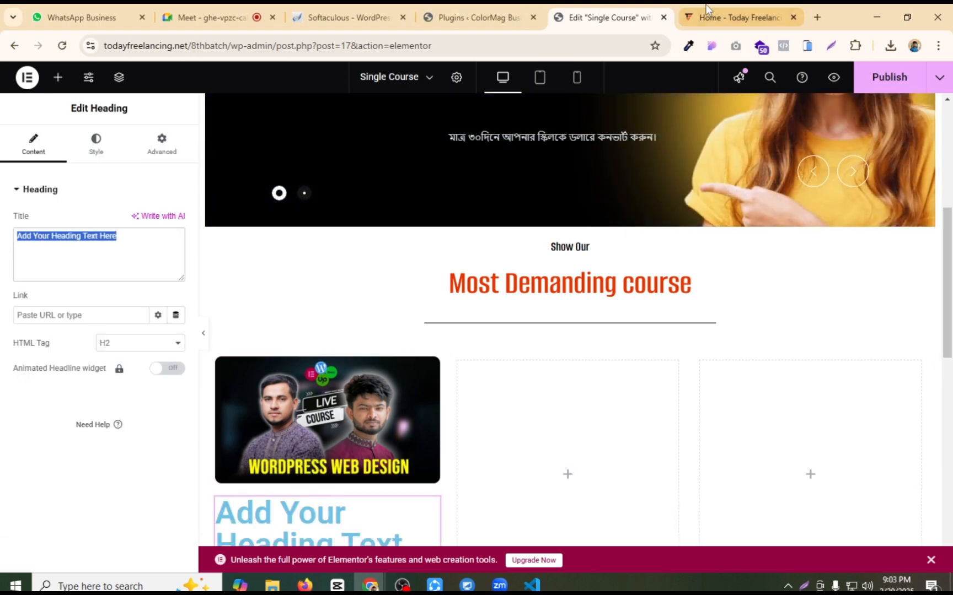
{"action": "left_click", "coordinate": [739, 17]}
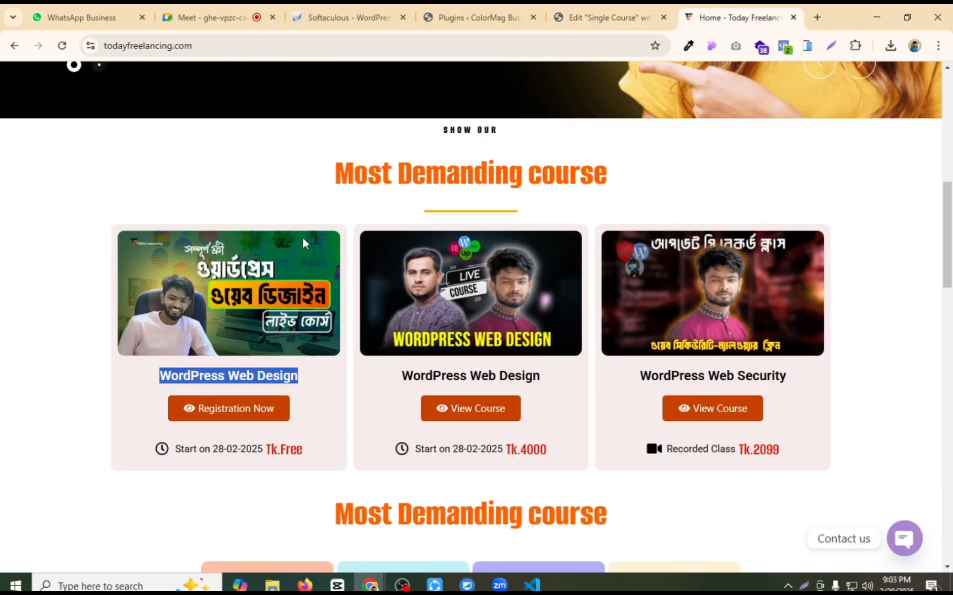
{"action": "left_click", "coordinate": [556, 22]}
{"action": "key", "text": "ctrl+v"}
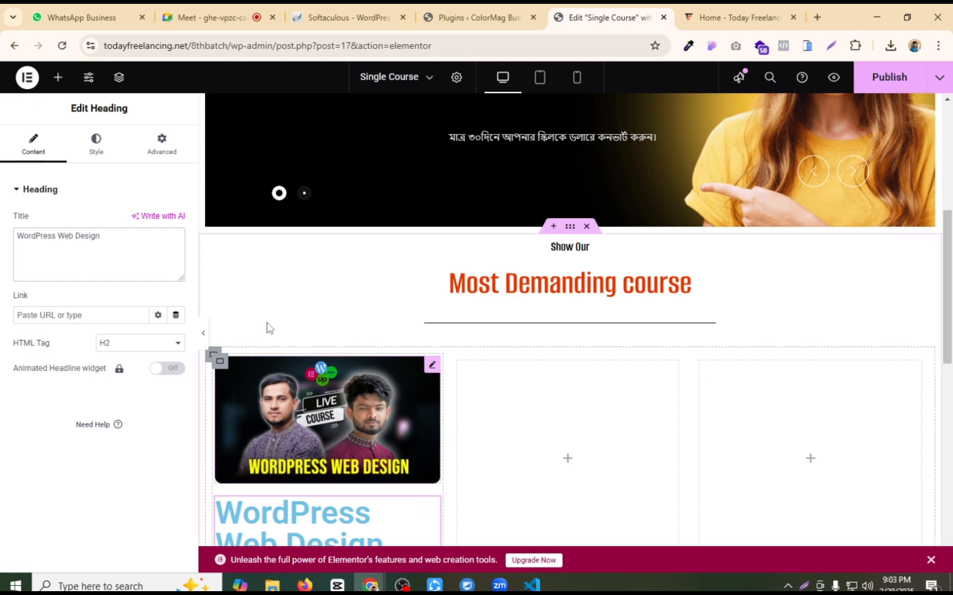
Step: Set the course title heading's font size to 20 px and centre its alignment
{"action": "left_click", "coordinate": [97, 145]}
{"action": "left_click", "coordinate": [176, 258]}
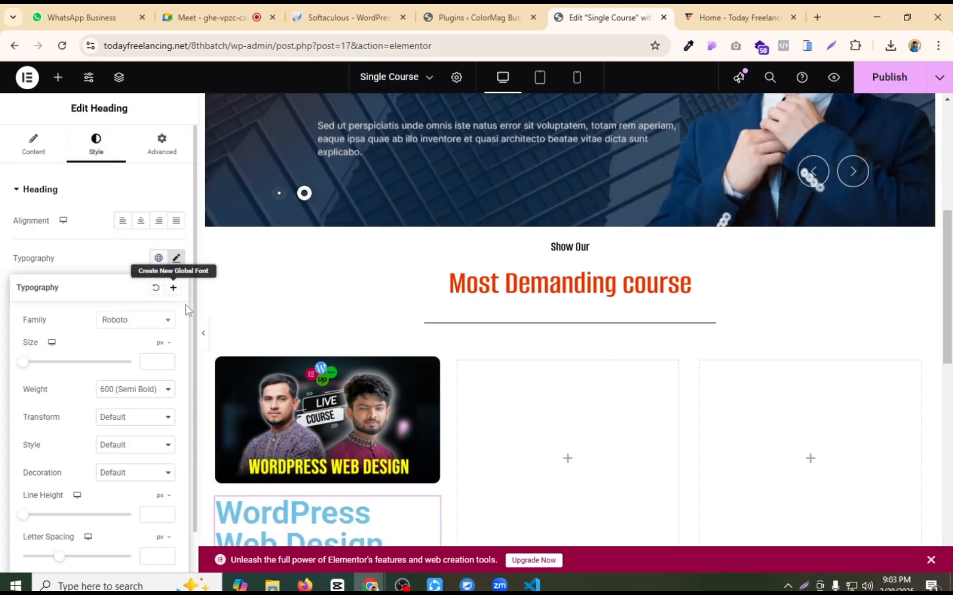
{"action": "left_click", "coordinate": [149, 364]}
{"action": "type", "text": "20"}
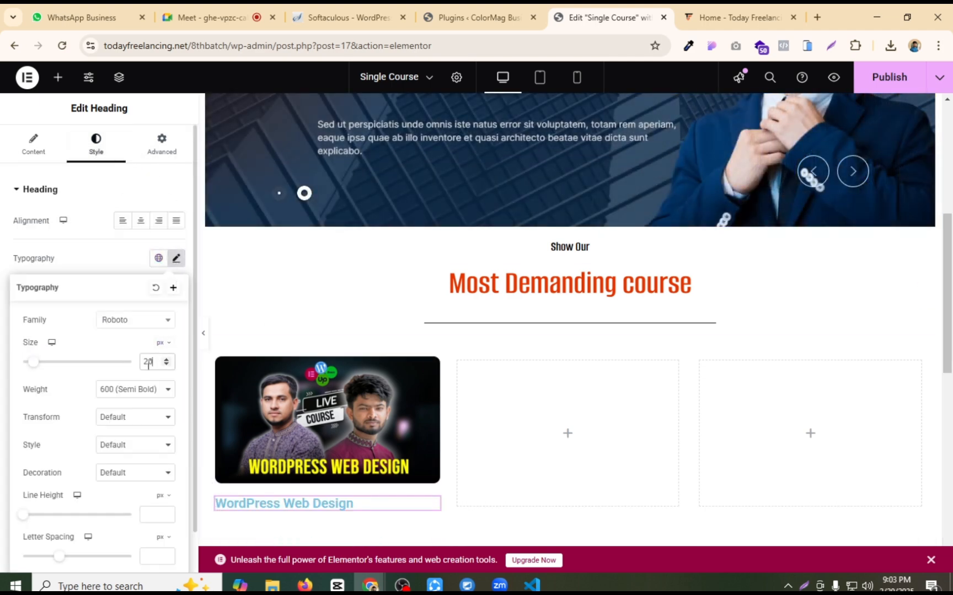
{"action": "left_click", "coordinate": [135, 223]}
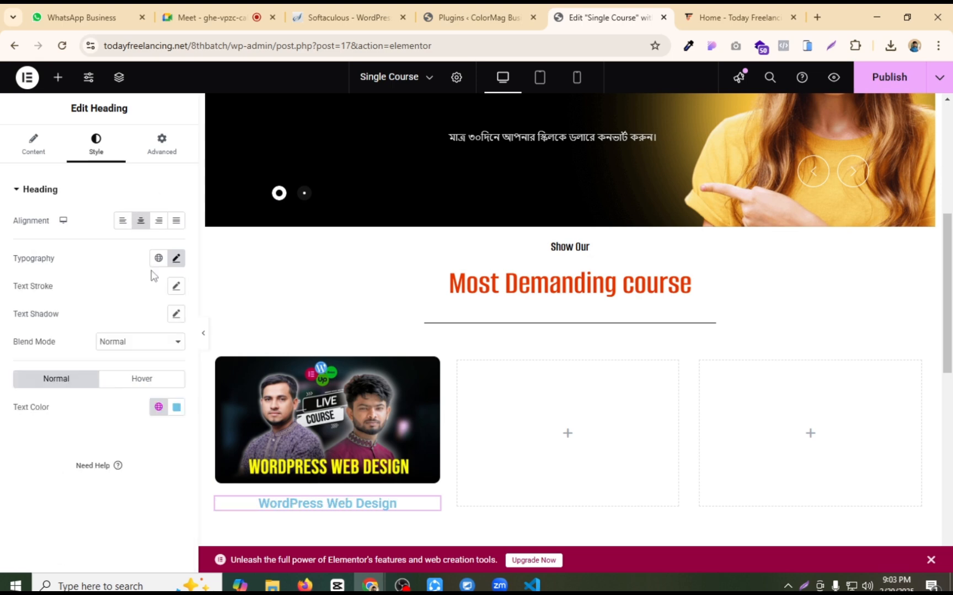
Step: Change the course title heading's text color to black, #000000
{"action": "left_click", "coordinate": [177, 407]}
{"action": "left_click_drag", "start_coordinate": [179, 285], "coordinate": [138, 345]}
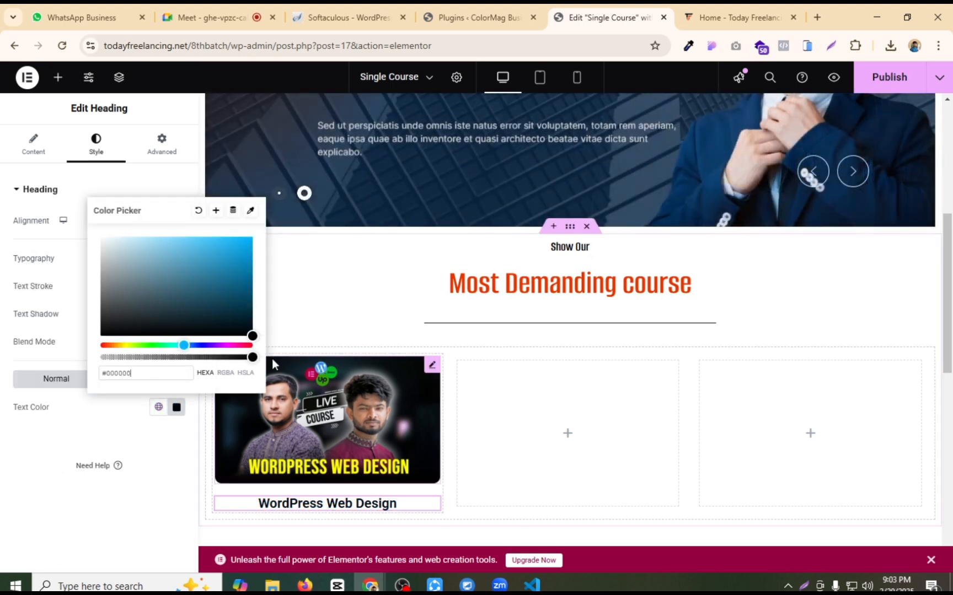
{"action": "left_click", "coordinate": [160, 483]}
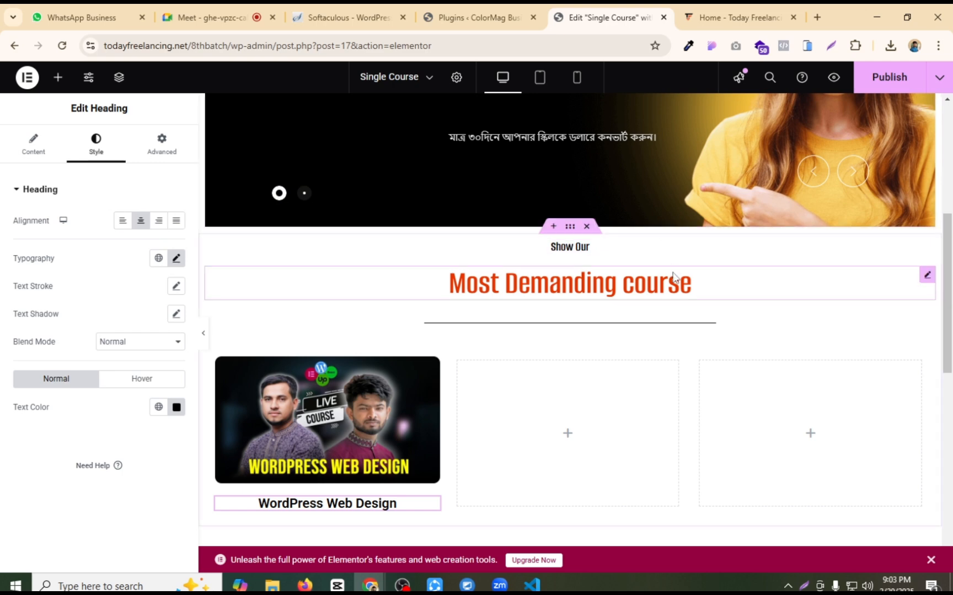
Step: Change the course title heading's font family to Alumni Sans
{"action": "left_click", "coordinate": [177, 258]}
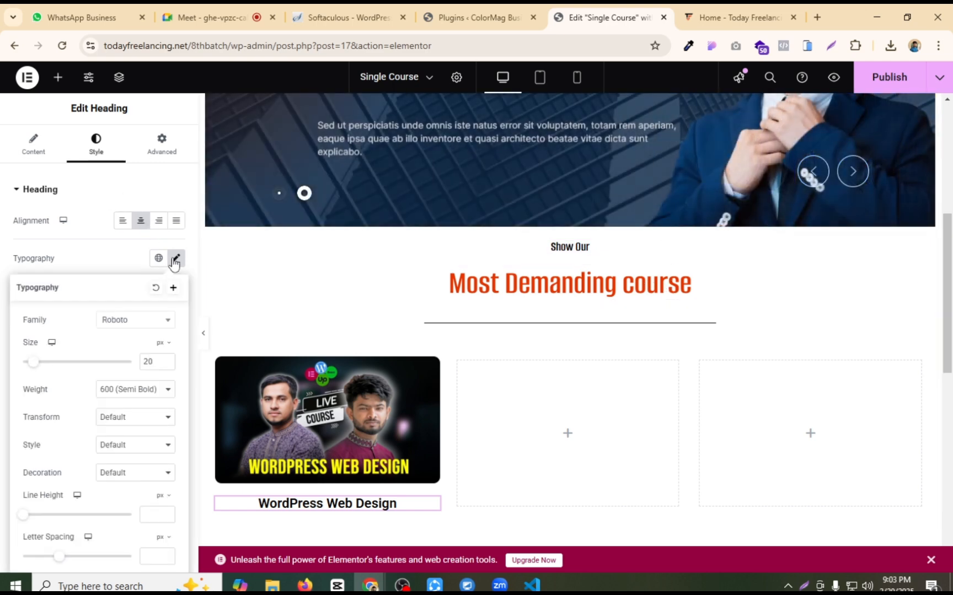
{"action": "left_click", "coordinate": [145, 329]}
{"action": "type", "text": "san"}
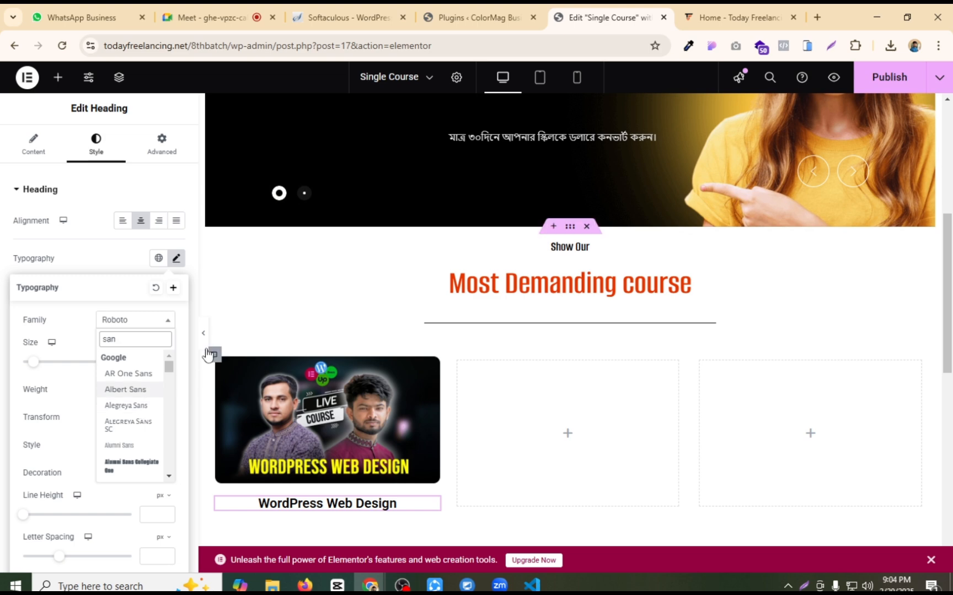
{"action": "key", "text": "ctrl+plus"}
{"action": "key", "text": "ctrl+plus"}
{"action": "key", "text": "ctrl+plus"}
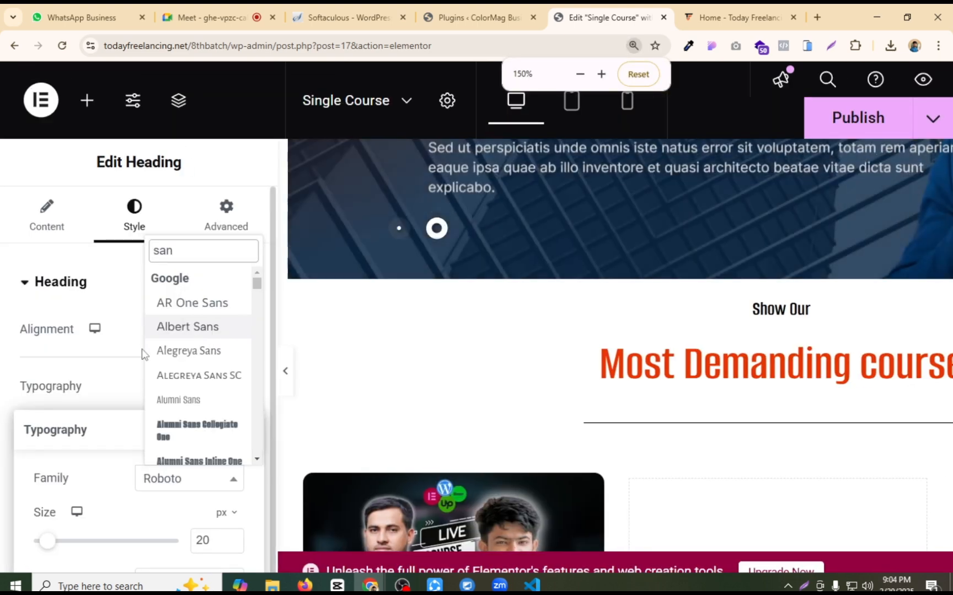
{"action": "left_click", "coordinate": [179, 407]}
{"action": "key", "text": "ctrl+minus"}
{"action": "key", "text": "ctrl+minus"}
{"action": "key", "text": "ctrl+minus"}
{"action": "key", "text": "ctrl+minus"}
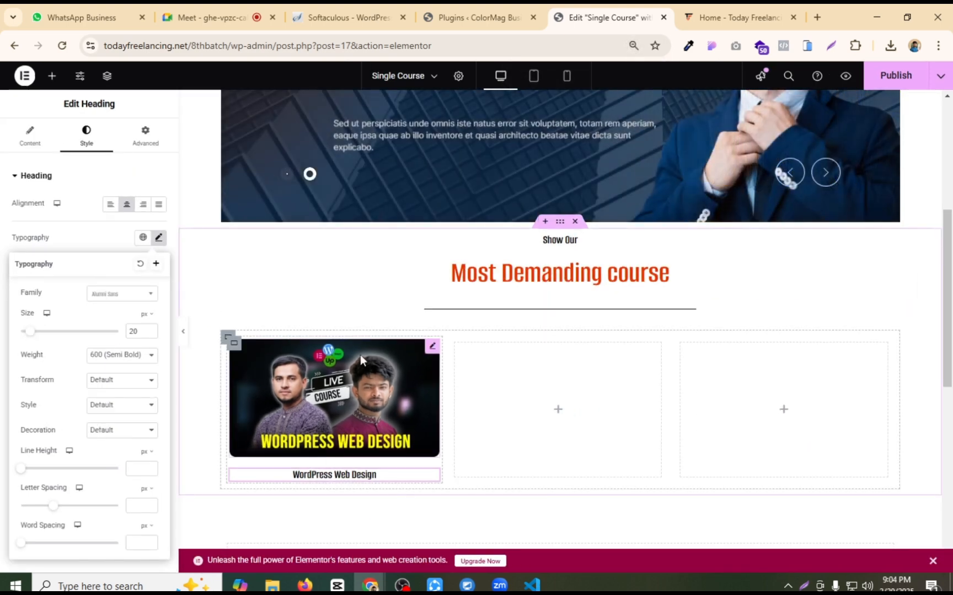
{"action": "key", "text": "ctrl+plus"}
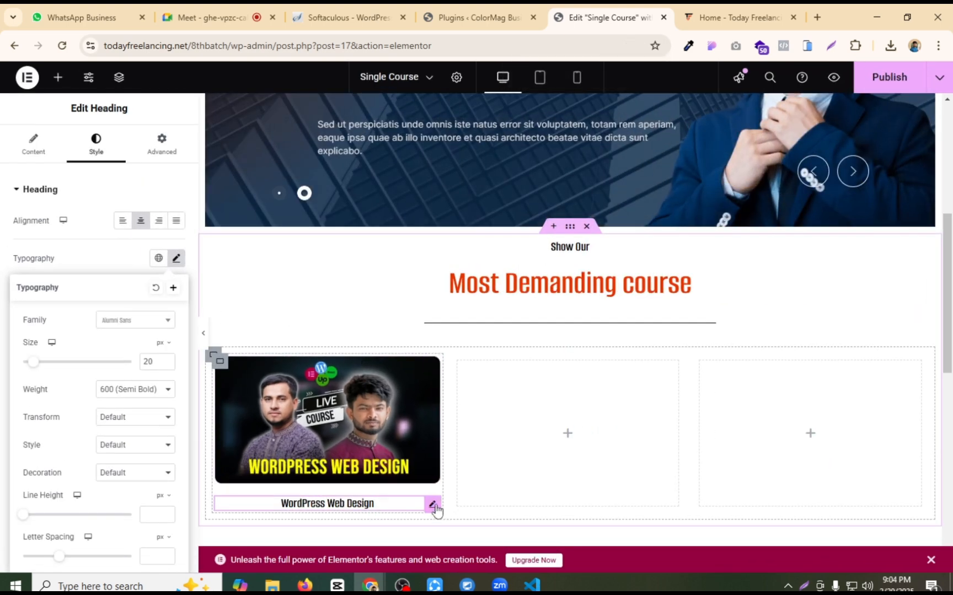
Step: Set the course title's font size to 30 px and compare it with the card title on the Today Freelancing homepage
{"action": "left_click_drag", "start_coordinate": [157, 363], "coordinate": [138, 371]}
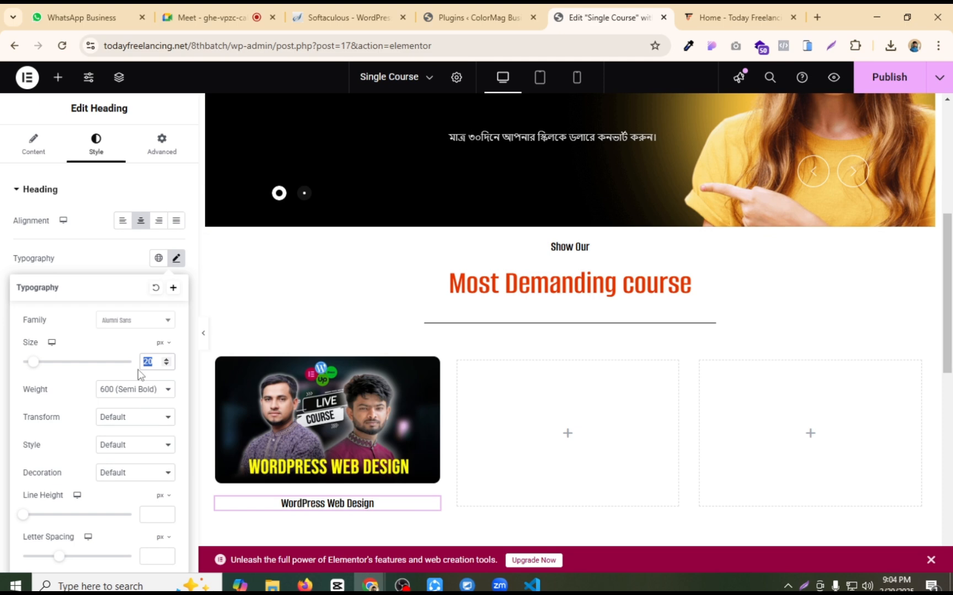
{"action": "type", "text": "30"}
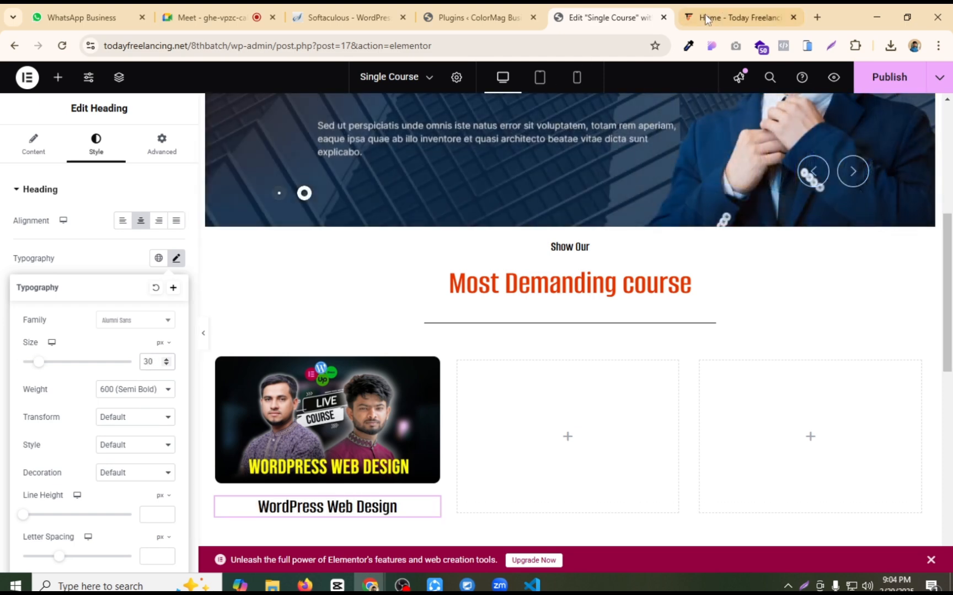
{"action": "left_click", "coordinate": [727, 17]}
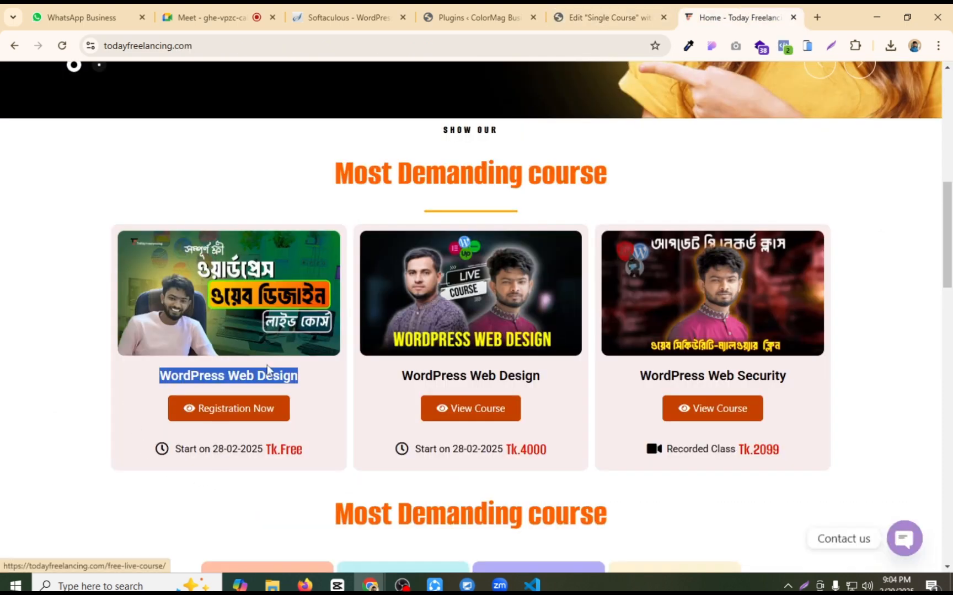
{"action": "left_click", "coordinate": [582, 11]}
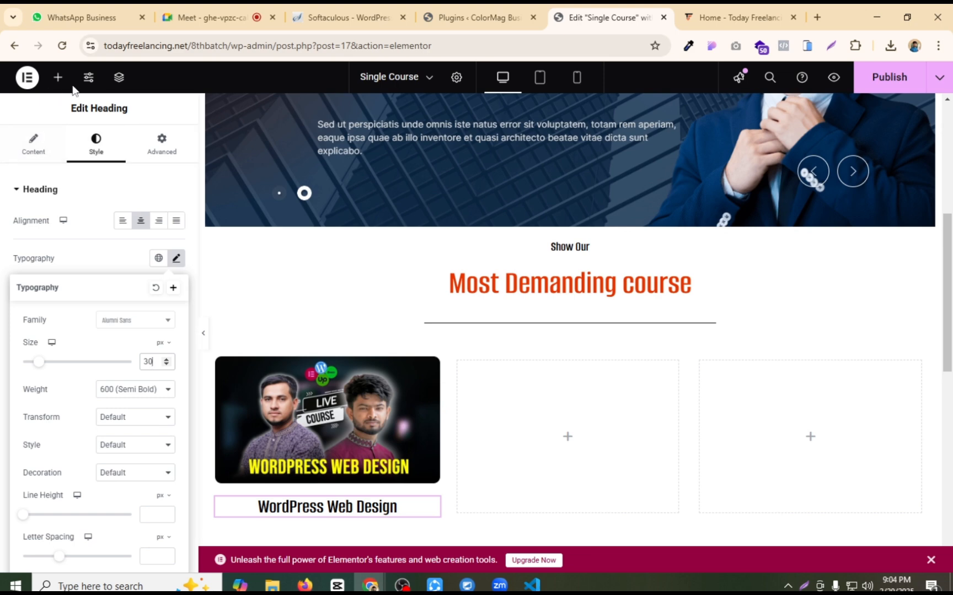
Step: Add a Button widget below the course title in the first column and centre its position
{"action": "left_click", "coordinate": [57, 78]}
{"action": "scroll", "coordinate": [90, 321], "scroll_direction": "down", "scroll_amount": 2}
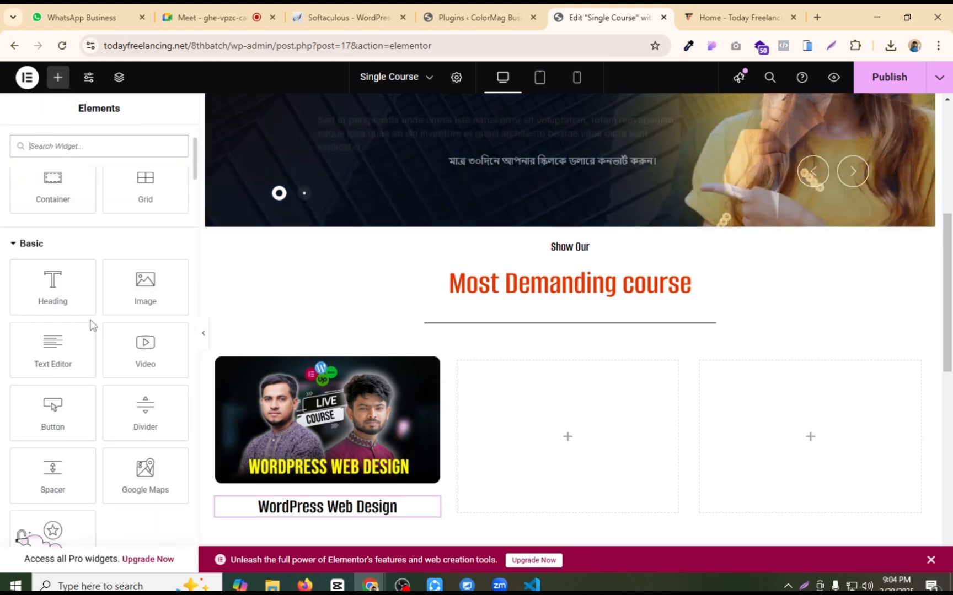
{"action": "left_click_drag", "start_coordinate": [62, 408], "coordinate": [312, 515]}
{"action": "scroll", "coordinate": [262, 404], "scroll_direction": "down", "scroll_amount": 2}
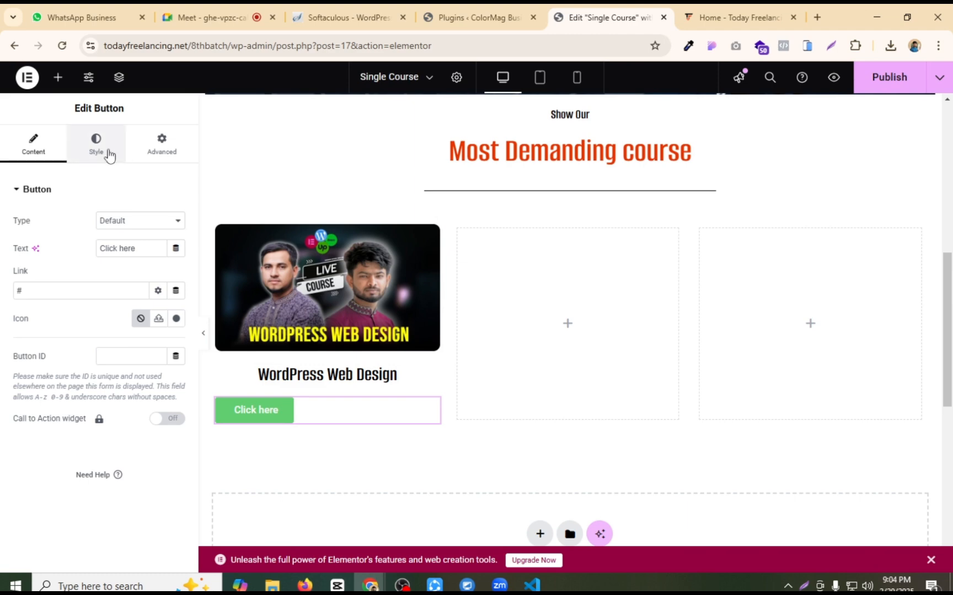
{"action": "left_click", "coordinate": [141, 221]}
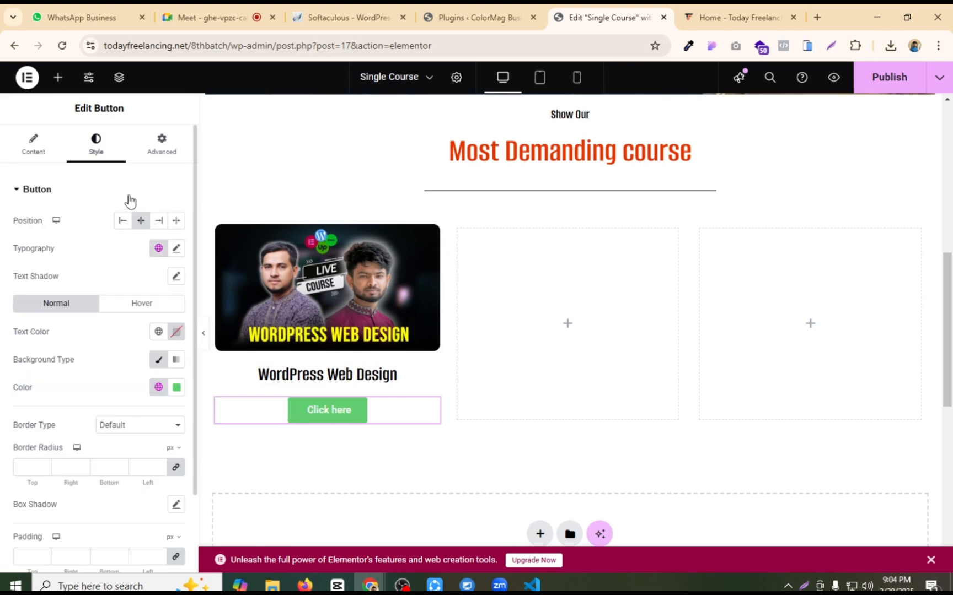
Step: Following the course cards on the Today Freelancing homepage, set the button text to "View Course"
{"action": "left_click", "coordinate": [34, 144]}
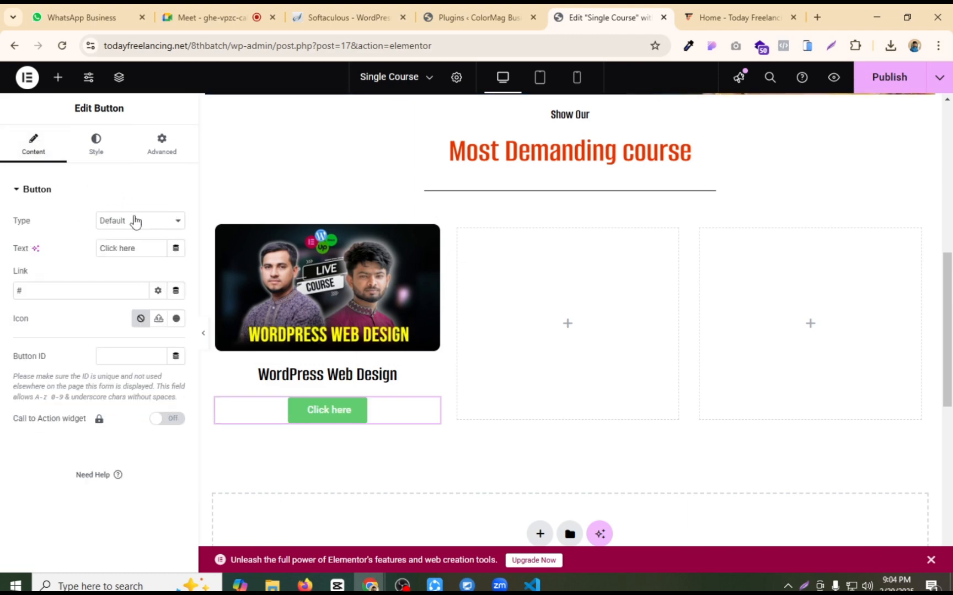
{"action": "left_click", "coordinate": [714, 14]}
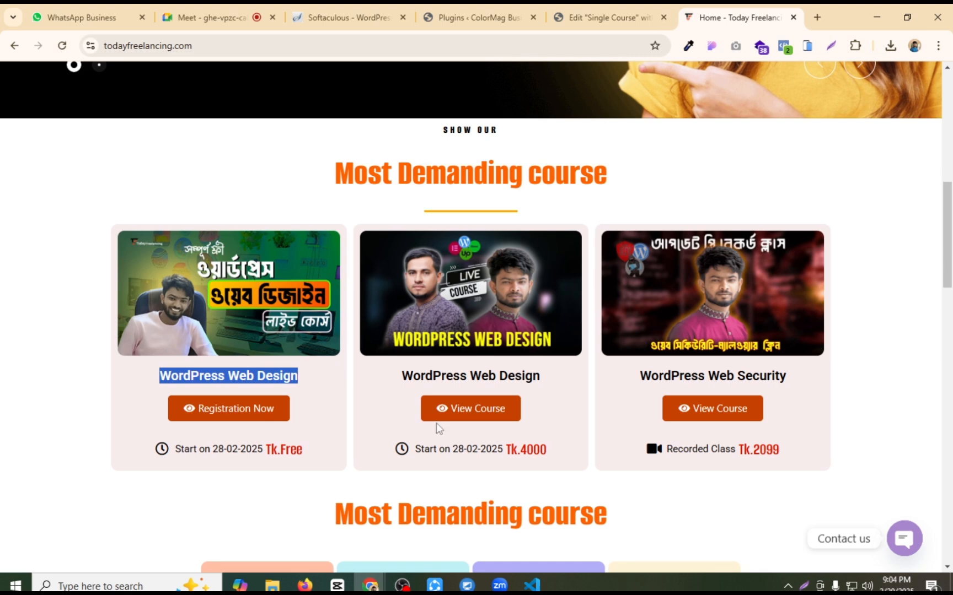
{"action": "left_click", "coordinate": [562, 17]}
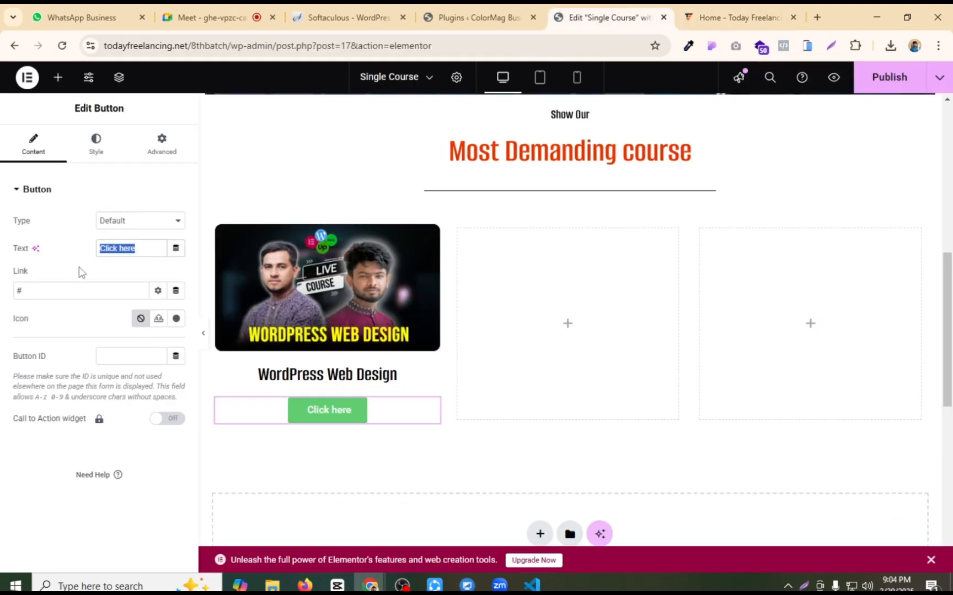
{"action": "type", "text": "View"}
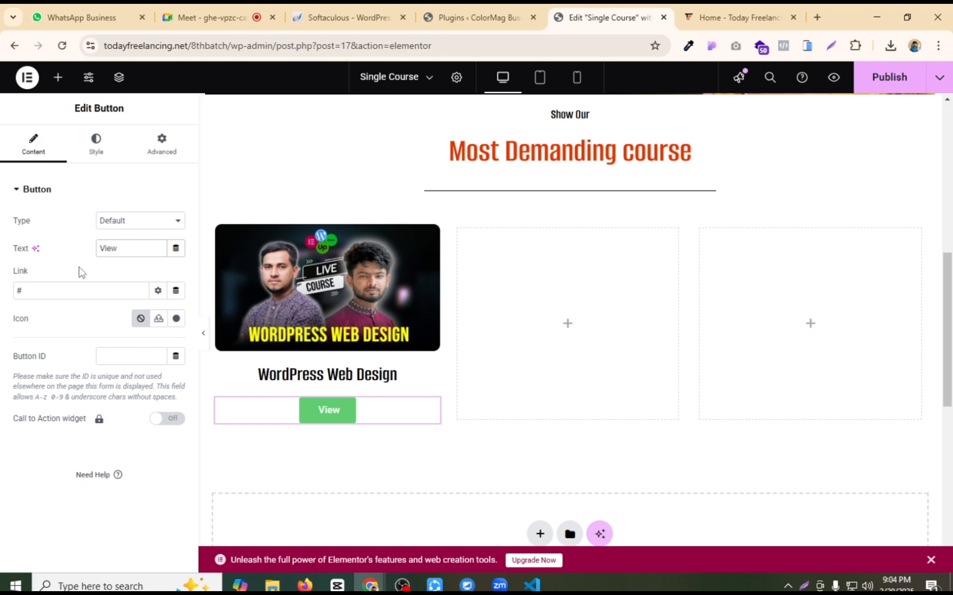
{"action": "type", "text": " Course"}
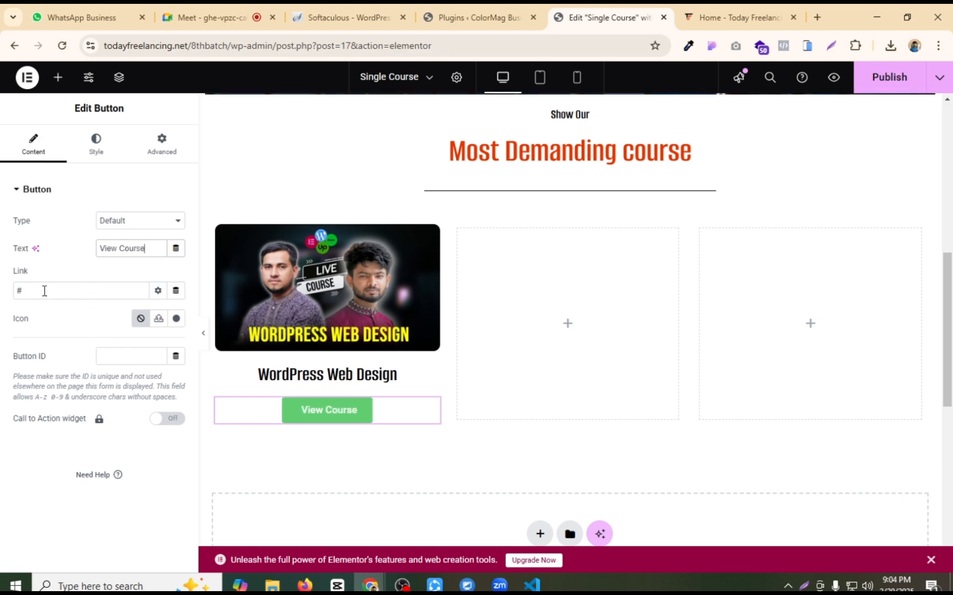
Step: Insert the Eye icon from the icon library into the View Course button
{"action": "left_click", "coordinate": [176, 320]}
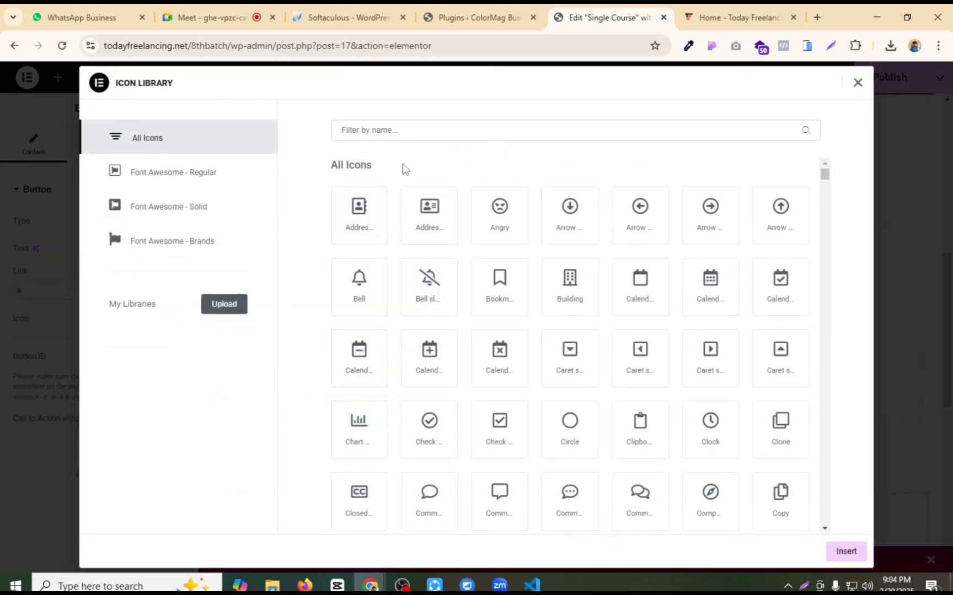
{"action": "left_click", "coordinate": [391, 131]}
{"action": "type", "text": "see"}
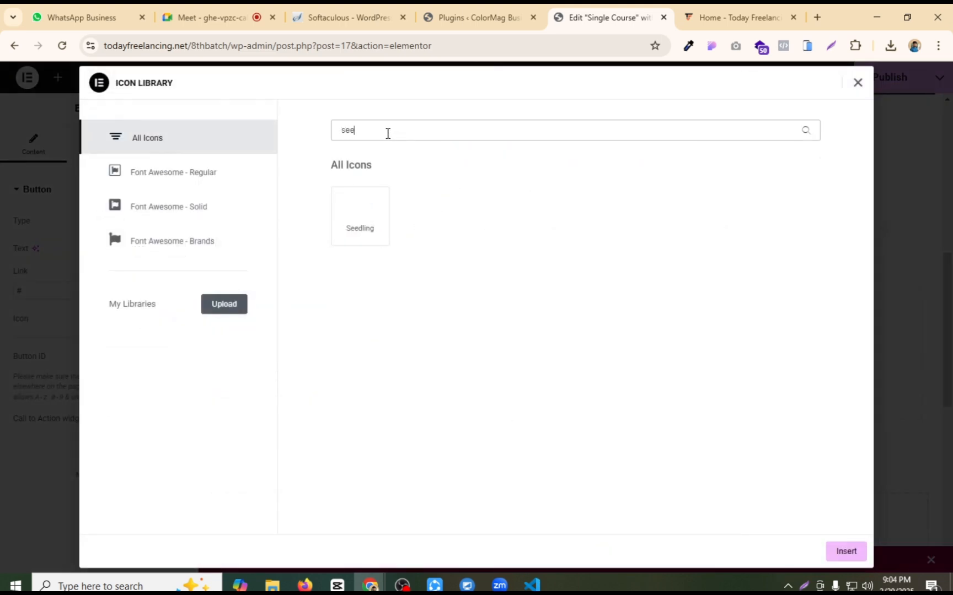
{"action": "key", "text": "BackSpace"}
{"action": "key", "text": "BackSpace"}
{"action": "key", "text": "BackSpace"}
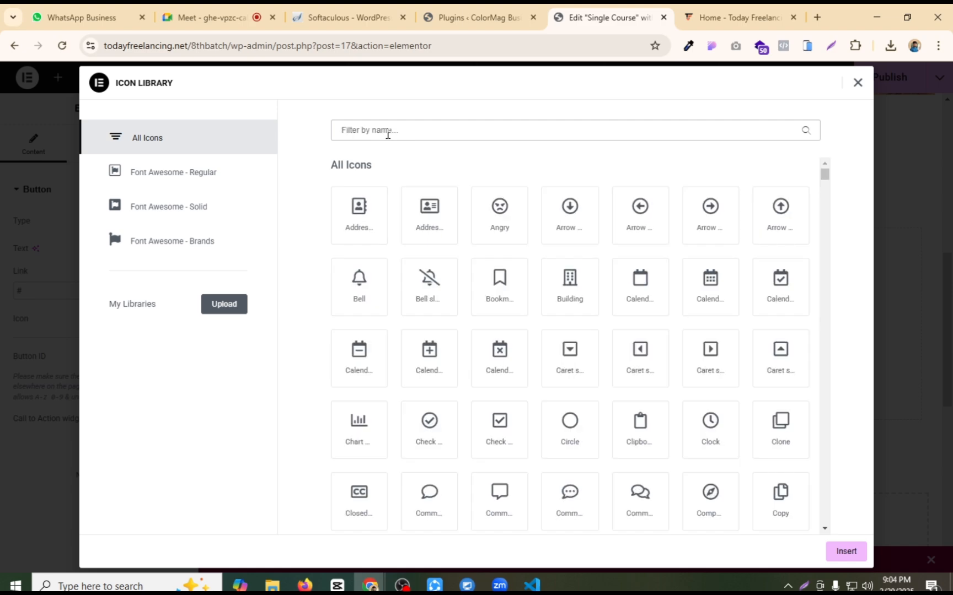
{"action": "type", "text": "ey"}
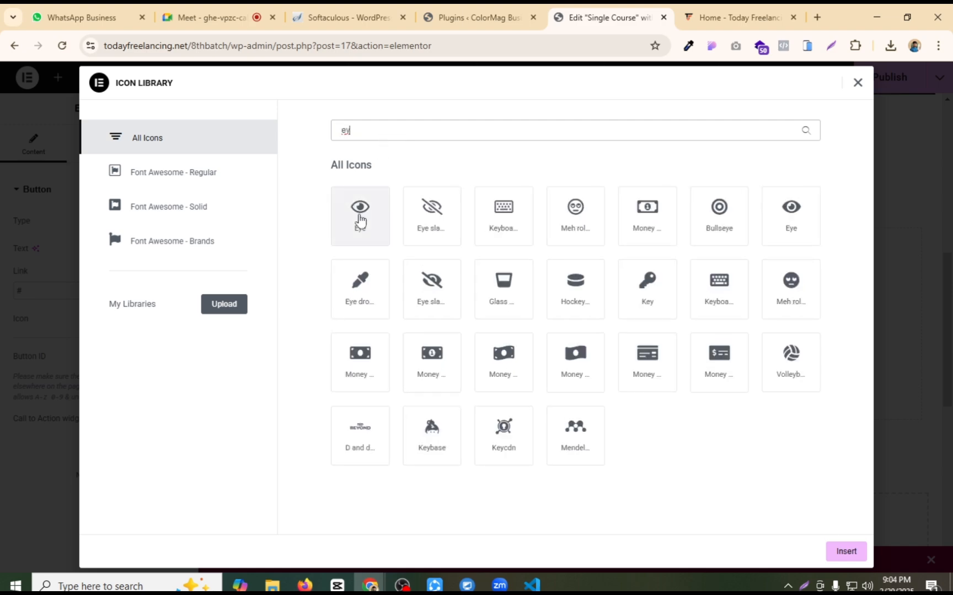
{"action": "left_click", "coordinate": [357, 220]}
{"action": "left_click", "coordinate": [845, 552]}
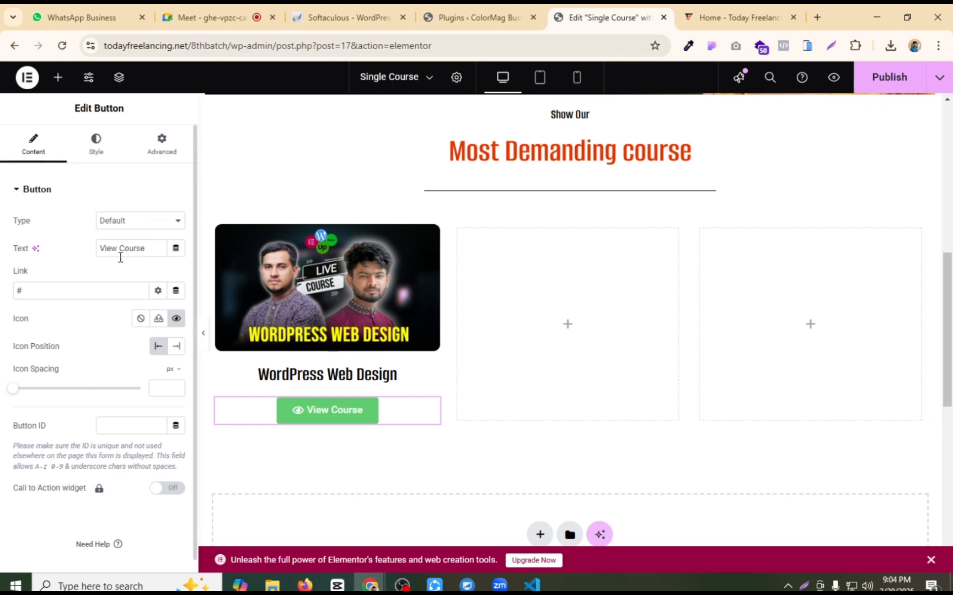
Step: Set the View Course button's normal background color to orange, #D85E02
{"action": "left_click", "coordinate": [95, 145]}
{"action": "left_click", "coordinate": [176, 388]}
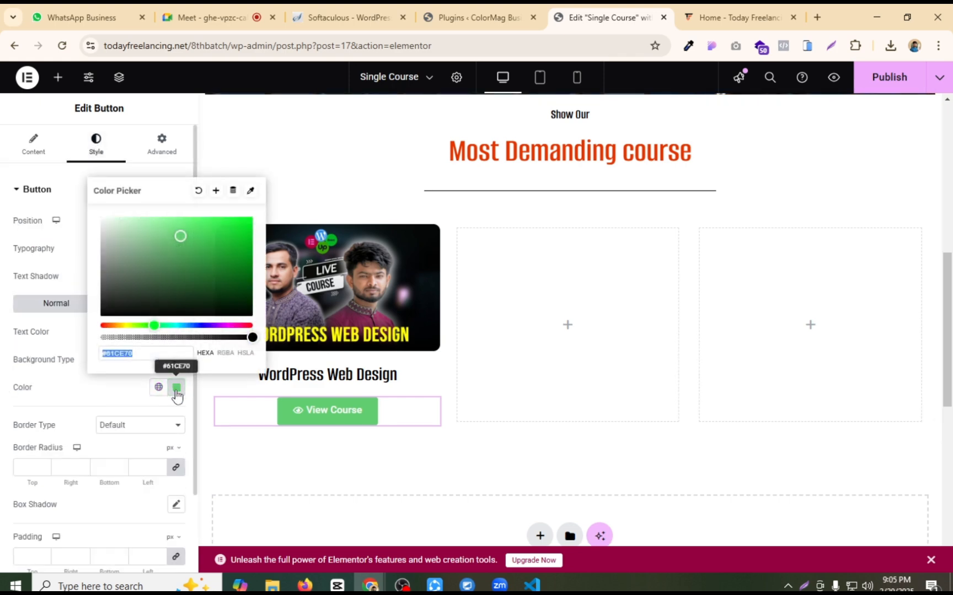
{"action": "left_click_drag", "start_coordinate": [176, 272], "coordinate": [250, 232]}
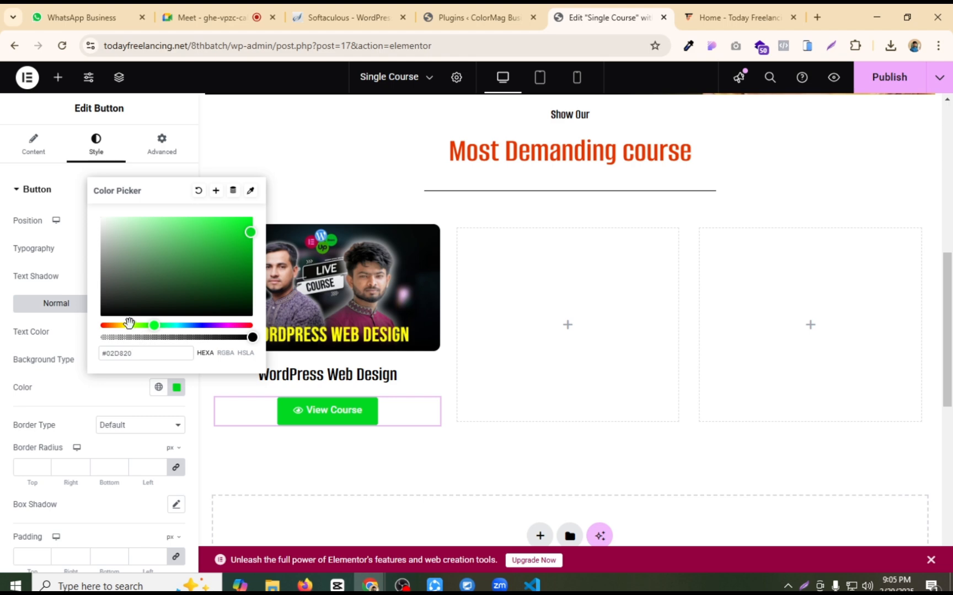
{"action": "left_click_drag", "start_coordinate": [129, 323], "coordinate": [111, 324]}
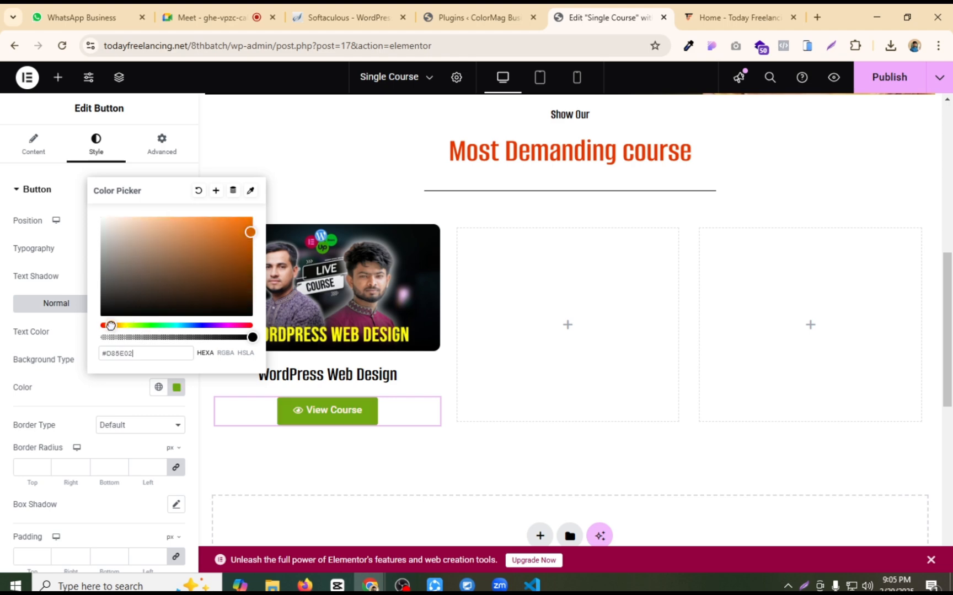
{"action": "left_click", "coordinate": [52, 335]}
Step: Check the start date and price line below the View Course button in the middle course card on the Today Freelancing homepage
{"action": "left_click", "coordinate": [697, 18]}
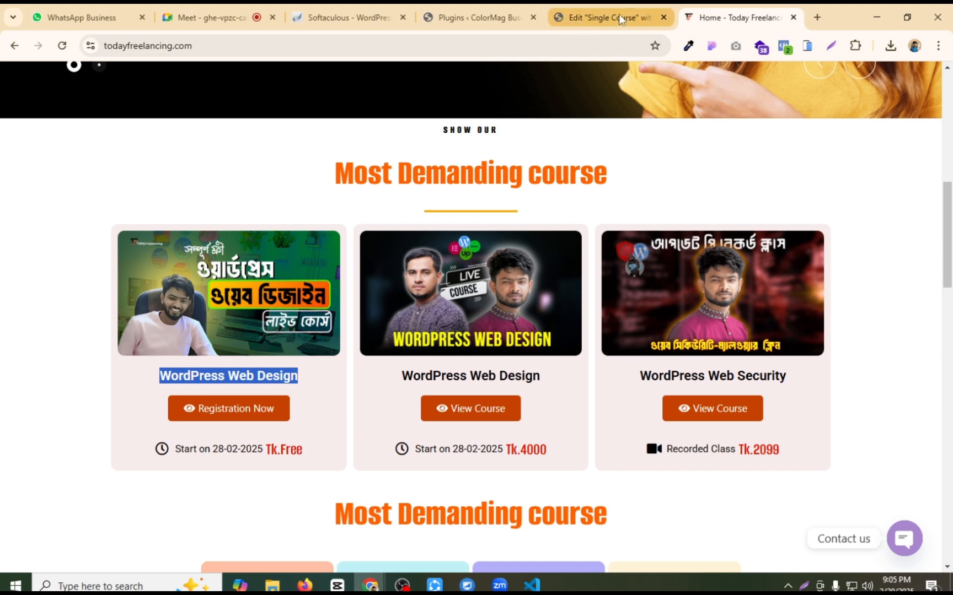
{"action": "left_click_drag", "start_coordinate": [414, 449], "coordinate": [538, 453]}
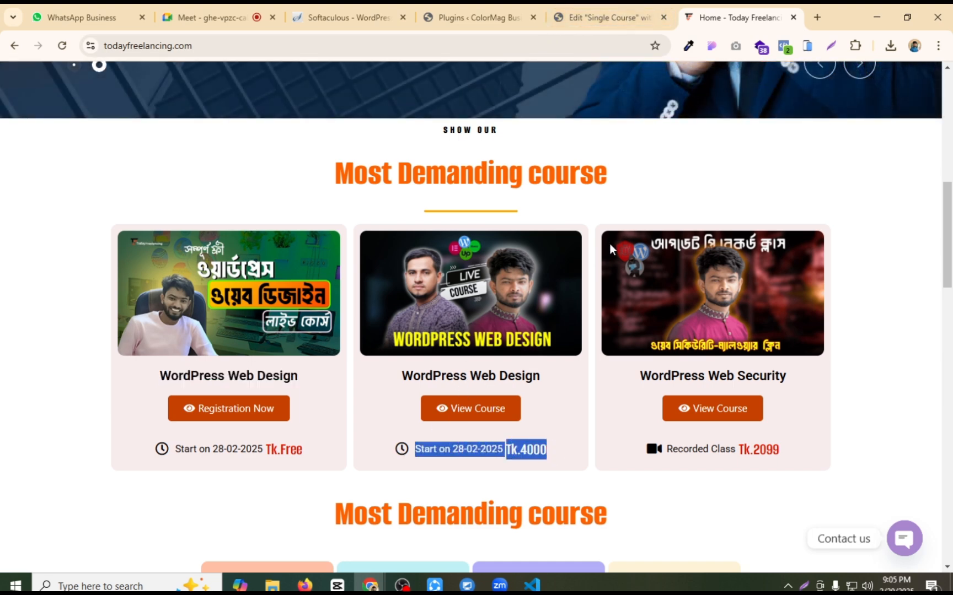
{"action": "left_click", "coordinate": [601, 17]}
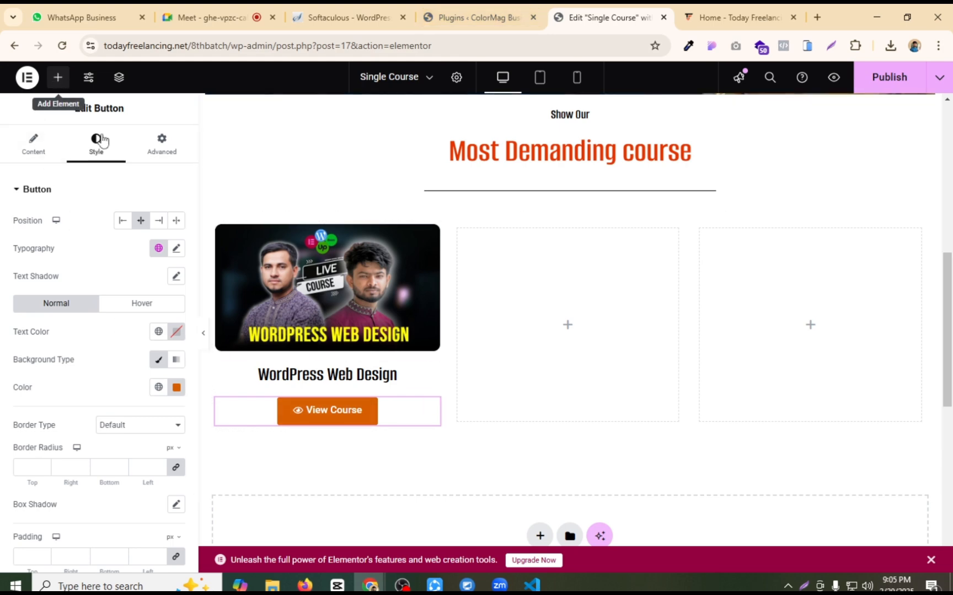
Step: Add a nested container below the View Course button in the first course column and set its direction to row
{"action": "left_click", "coordinate": [58, 77]}
{"action": "left_click_drag", "start_coordinate": [73, 330], "coordinate": [334, 419]}
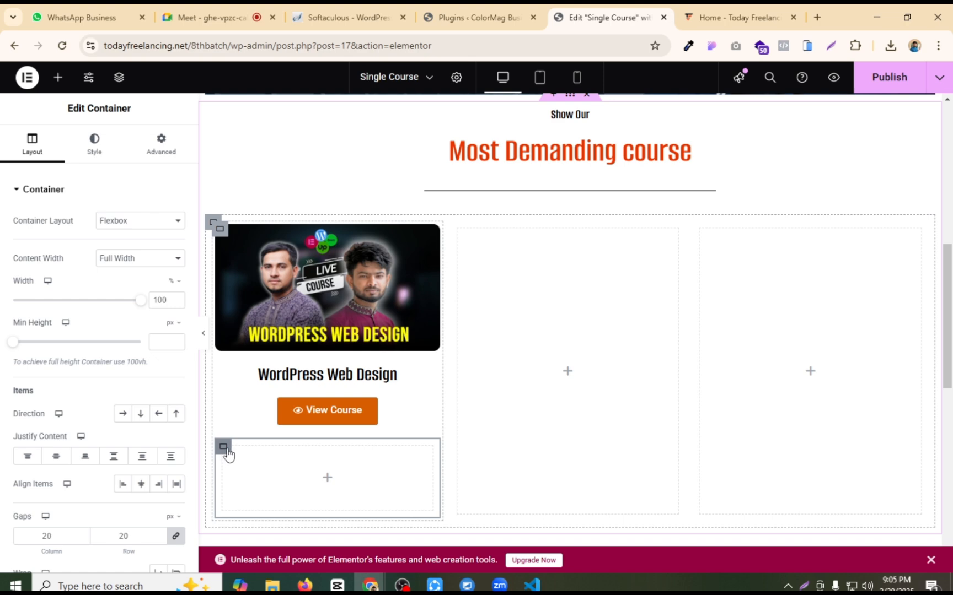
{"action": "left_click", "coordinate": [123, 415]}
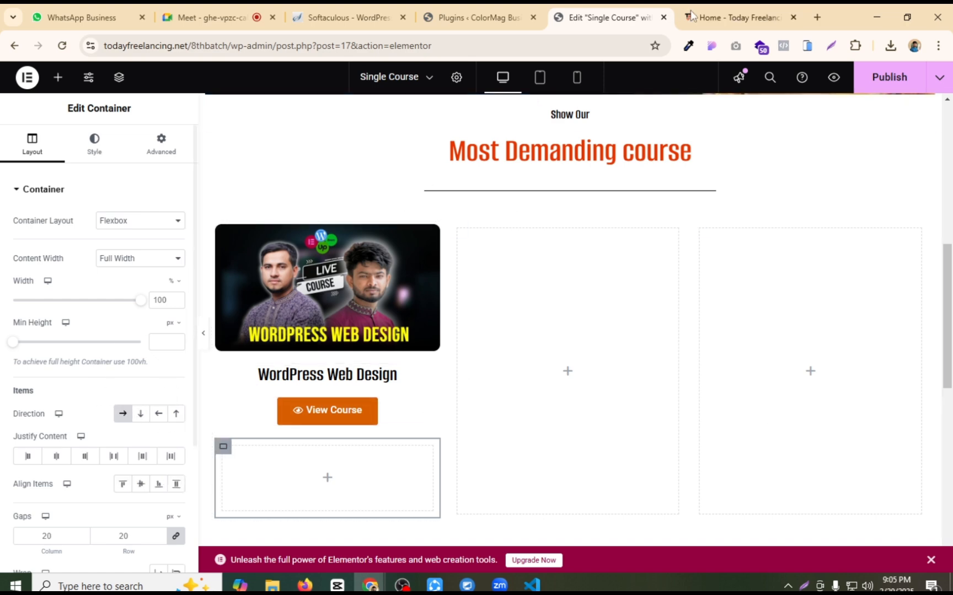
Step: Add an Icon List to the new row container, using the reference course cards as a guide, and keep only its first item
{"action": "left_click", "coordinate": [721, 8]}
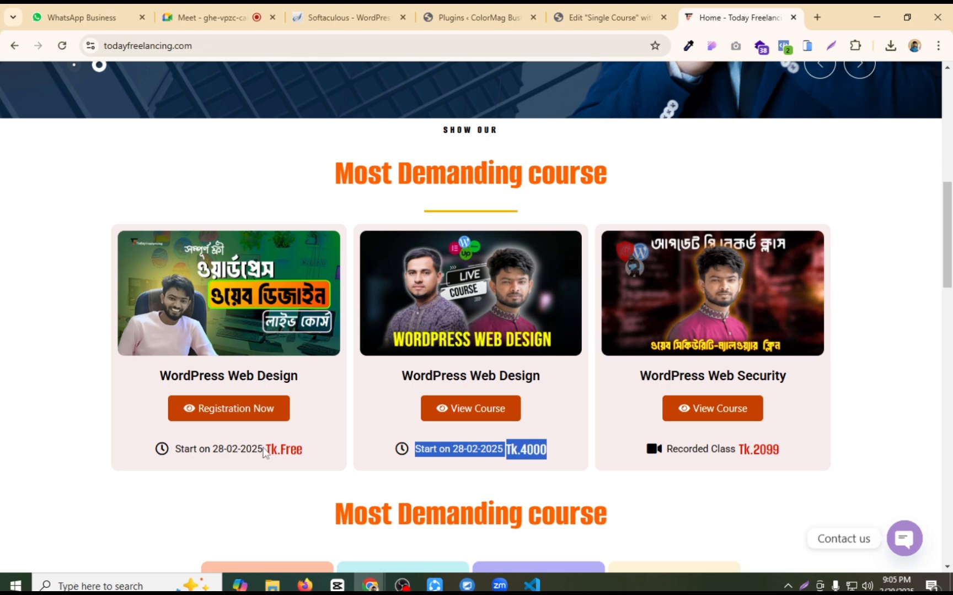
{"action": "left_click", "coordinate": [599, 22]}
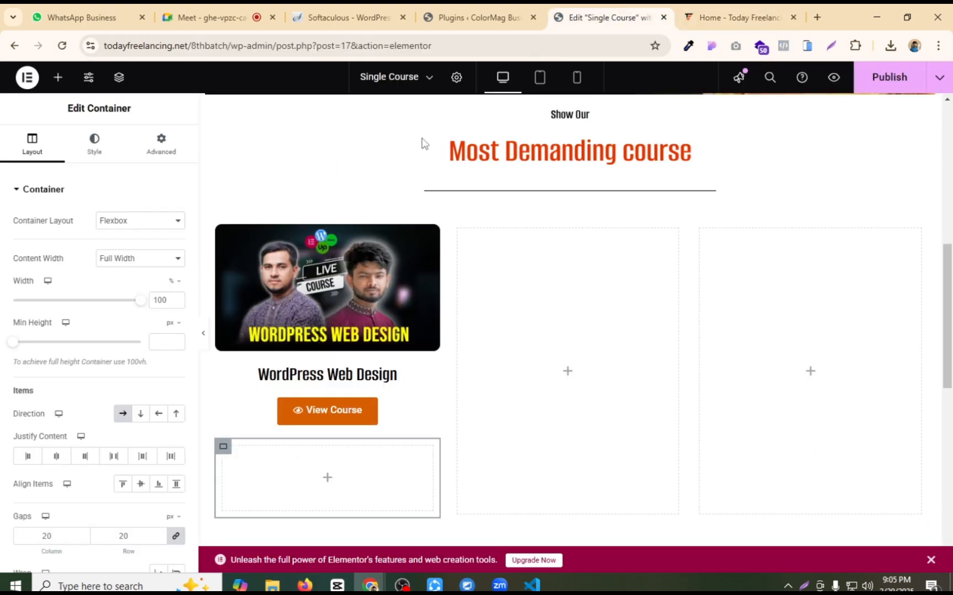
{"action": "left_click", "coordinate": [58, 80]}
{"action": "type", "text": "icon"}
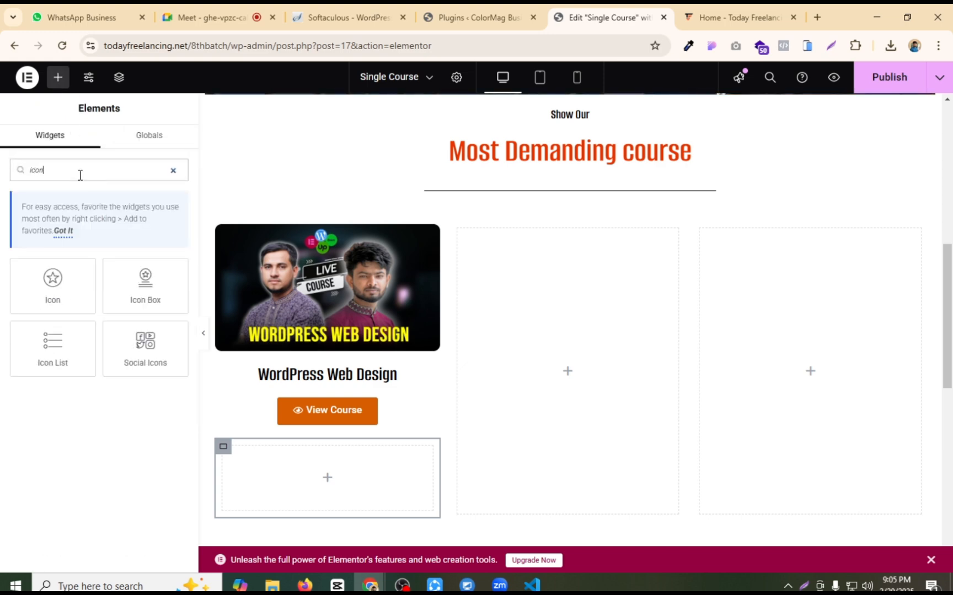
{"action": "left_click", "coordinate": [52, 340]}
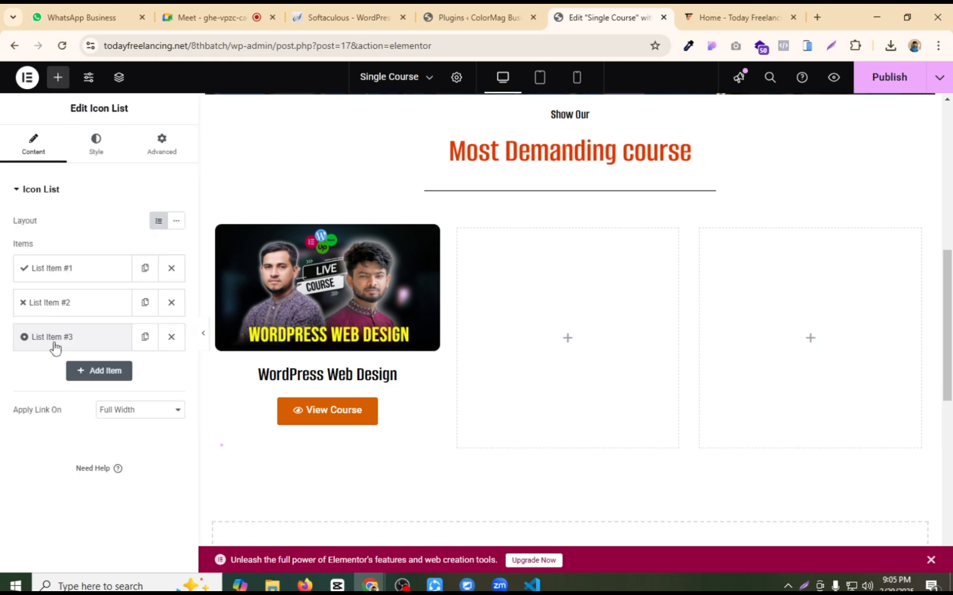
{"action": "left_click", "coordinate": [171, 336]}
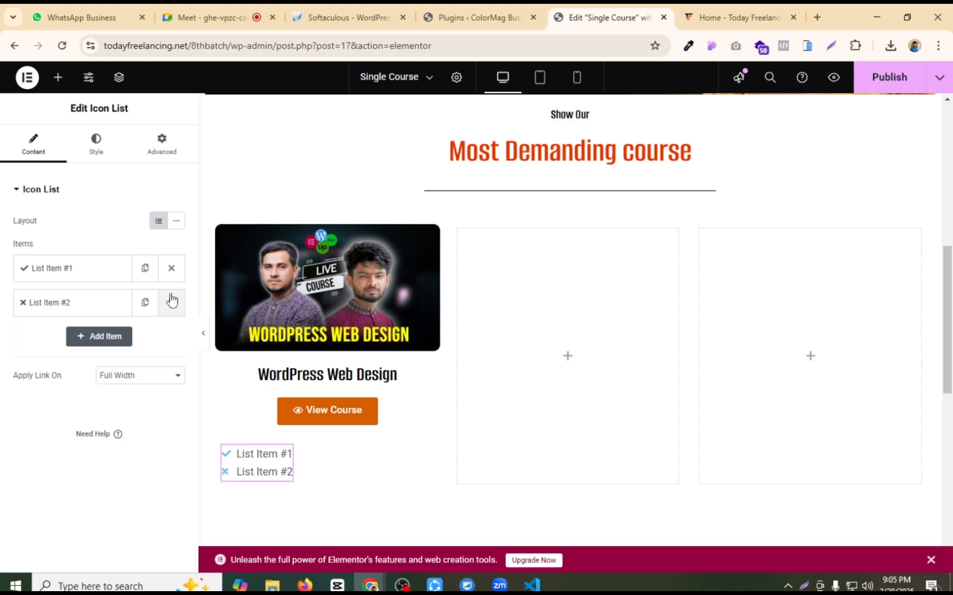
{"action": "left_click", "coordinate": [172, 303]}
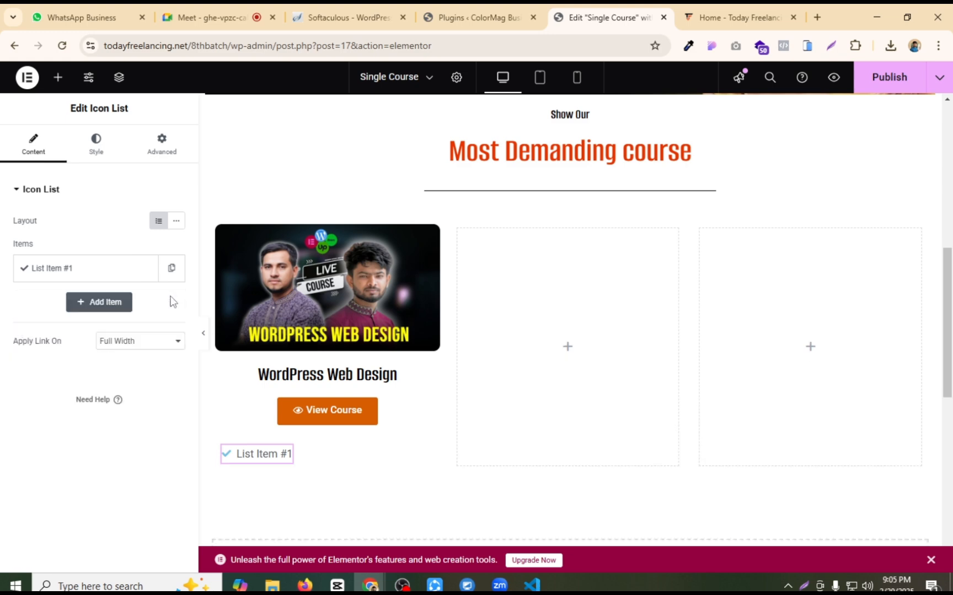
Step: Add a Heading to the row container and place it after the Icon List
{"action": "left_click", "coordinate": [58, 78]}
{"action": "left_click_drag", "start_coordinate": [87, 425], "coordinate": [288, 451]}
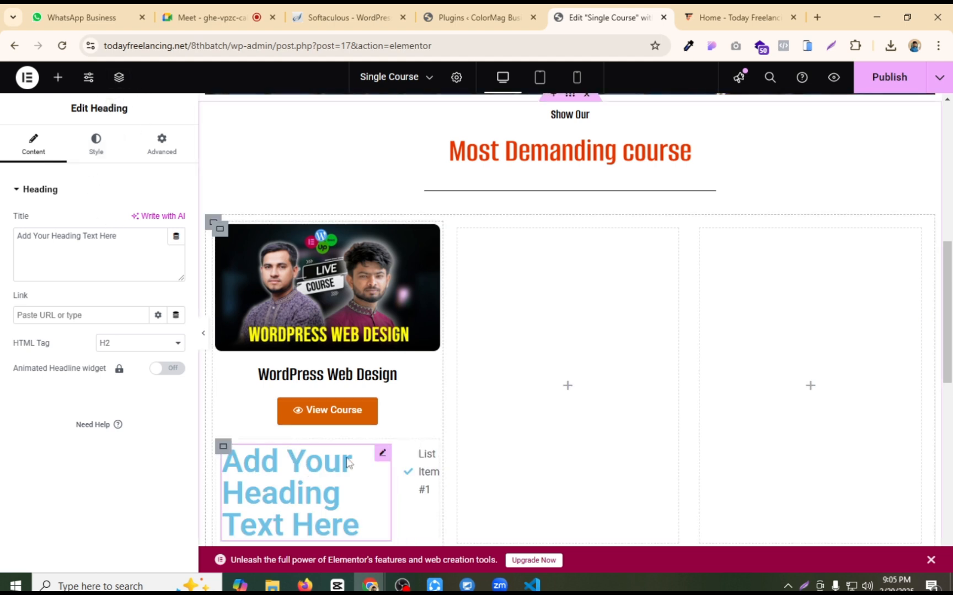
{"action": "left_click", "coordinate": [119, 78]}
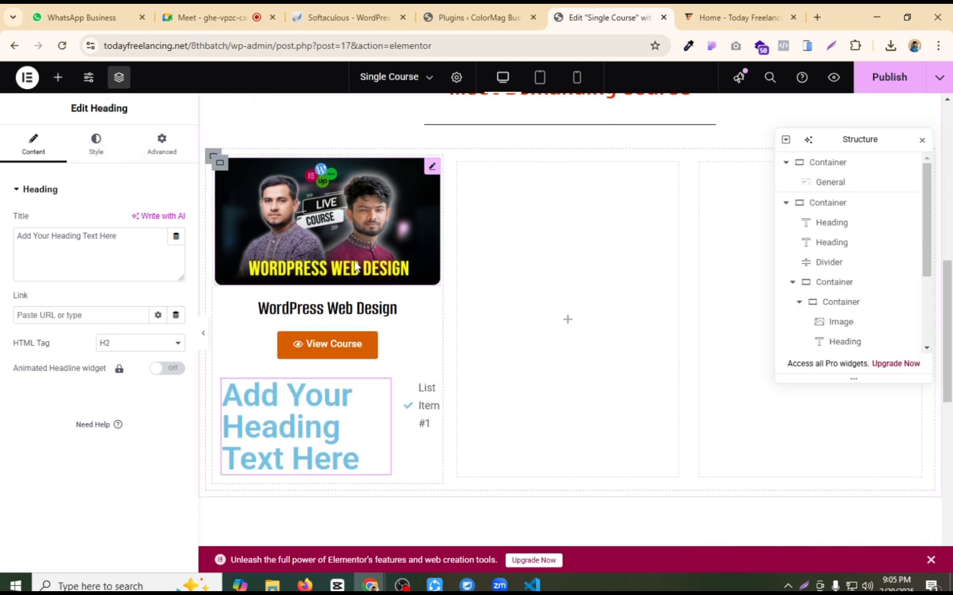
{"action": "scroll", "coordinate": [843, 287], "scroll_direction": "down", "scroll_amount": 3}
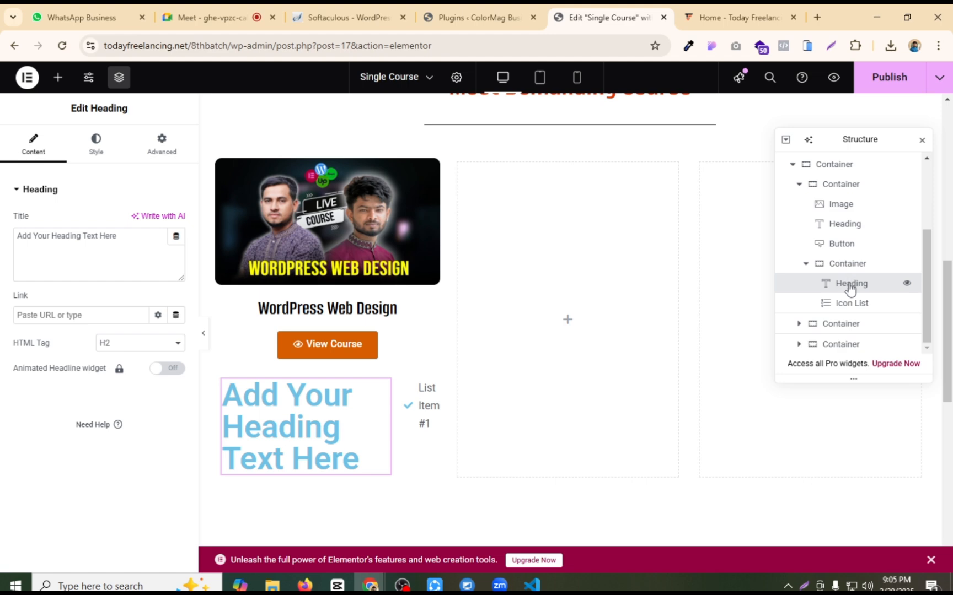
{"action": "left_click_drag", "start_coordinate": [849, 288], "coordinate": [849, 323]}
Step: Set the new heading's title to "tk. 400"
{"action": "left_click", "coordinate": [354, 416]}
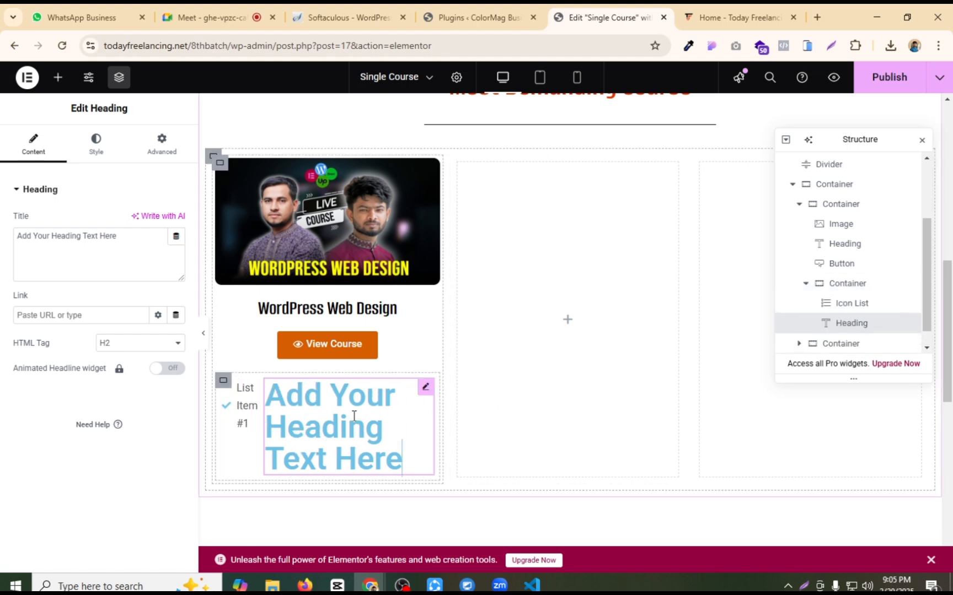
{"action": "left_click_drag", "start_coordinate": [141, 242], "coordinate": [2, 233]}
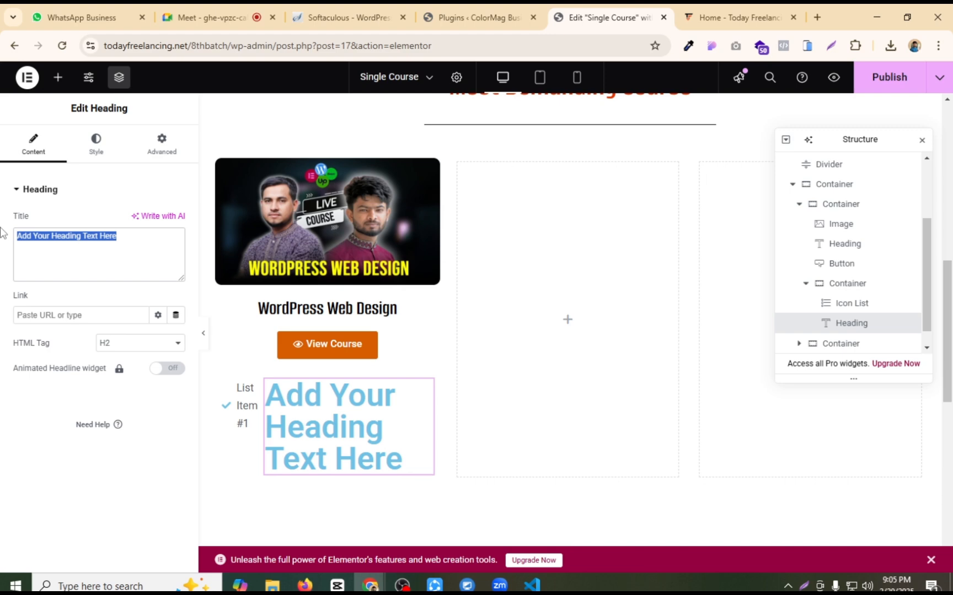
{"action": "type", "text": "tk. 400"}
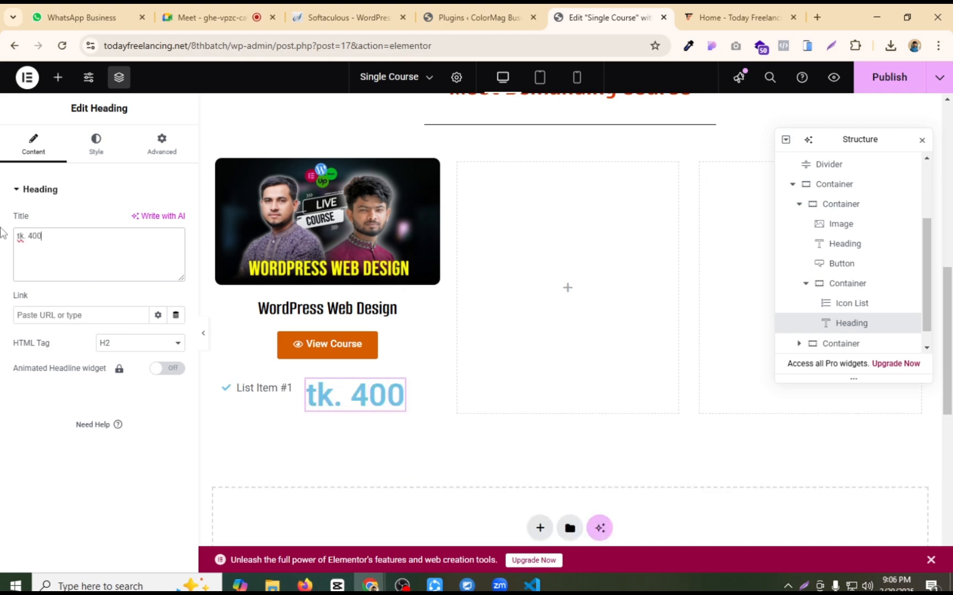
Step: Set the price heading's typography to the Alumni Sans font at 25 px
{"action": "left_click", "coordinate": [95, 144]}
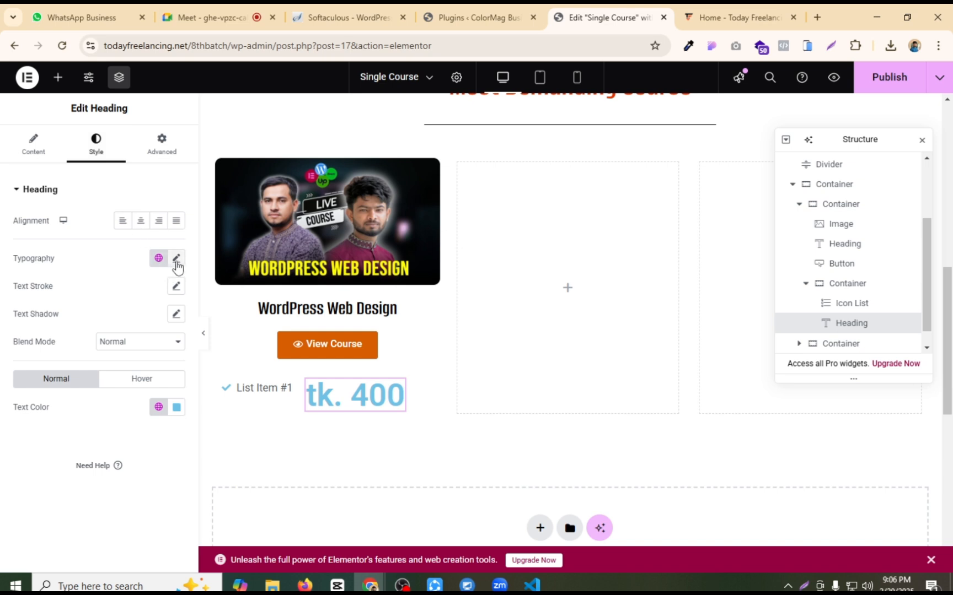
{"action": "left_click", "coordinate": [176, 259]}
{"action": "left_click", "coordinate": [152, 326]}
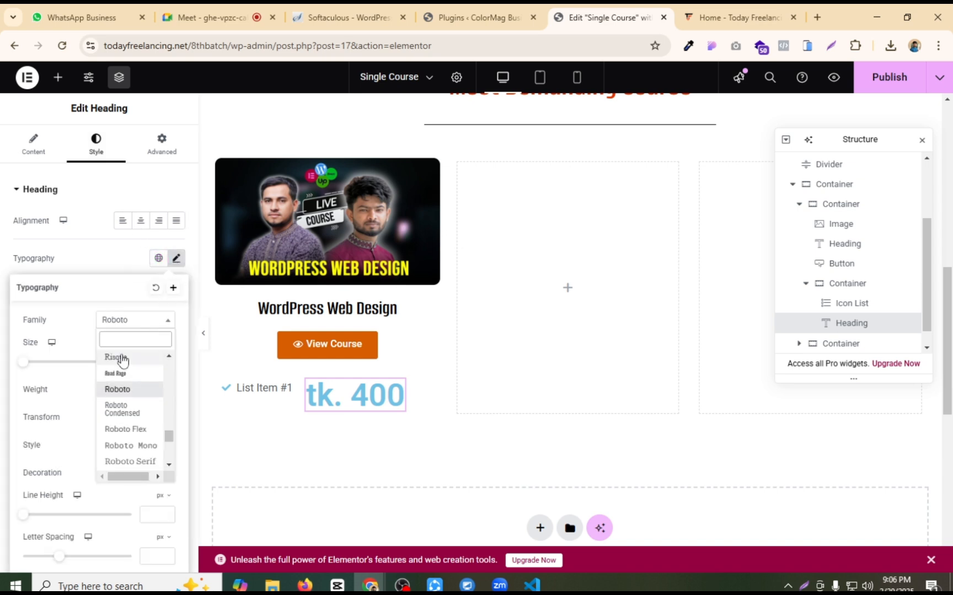
{"action": "type", "text": "san"}
{"action": "left_click", "coordinate": [129, 445]}
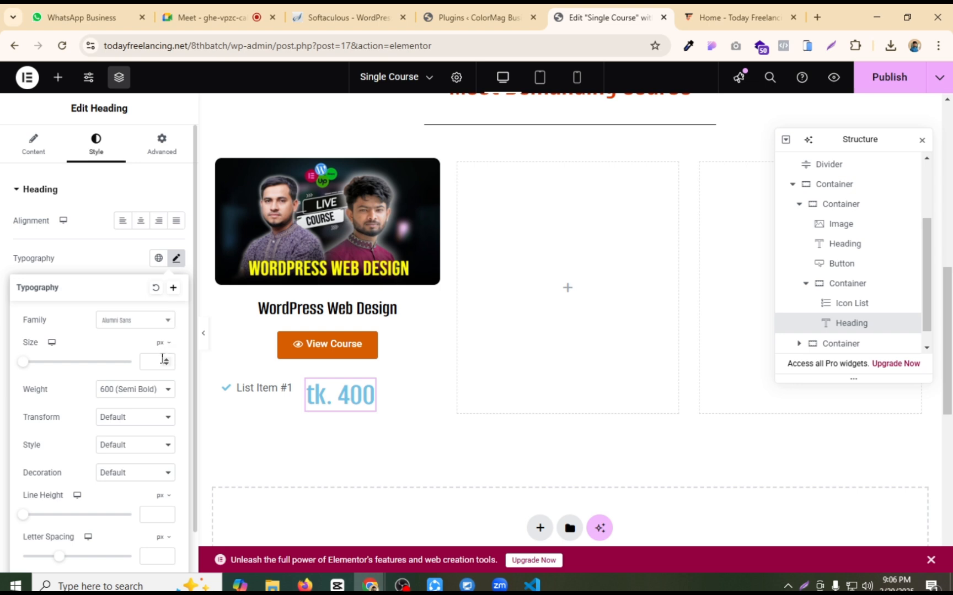
{"action": "type", "text": "20"}
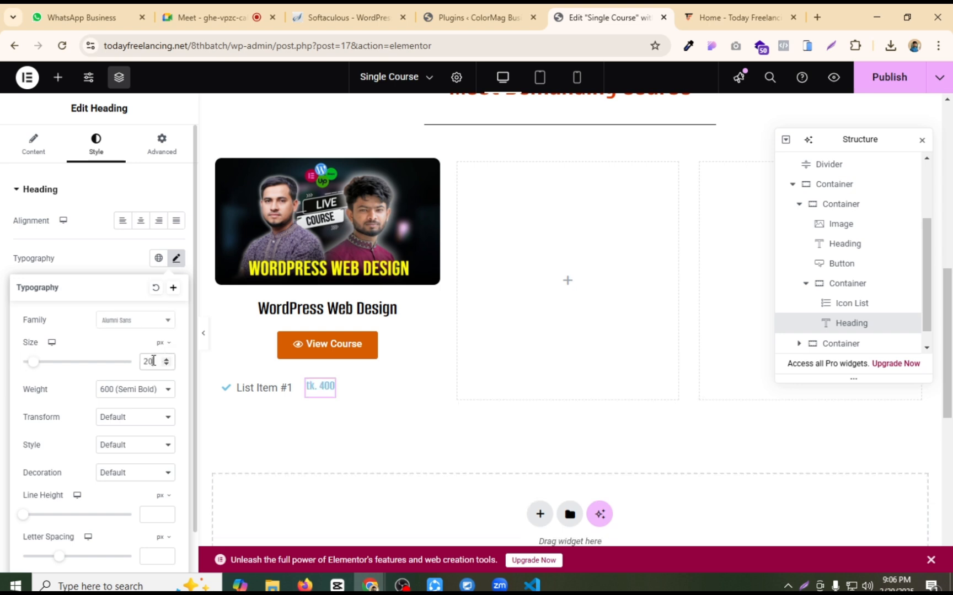
{"action": "type", "text": "5"}
{"action": "left_click", "coordinate": [117, 245]}
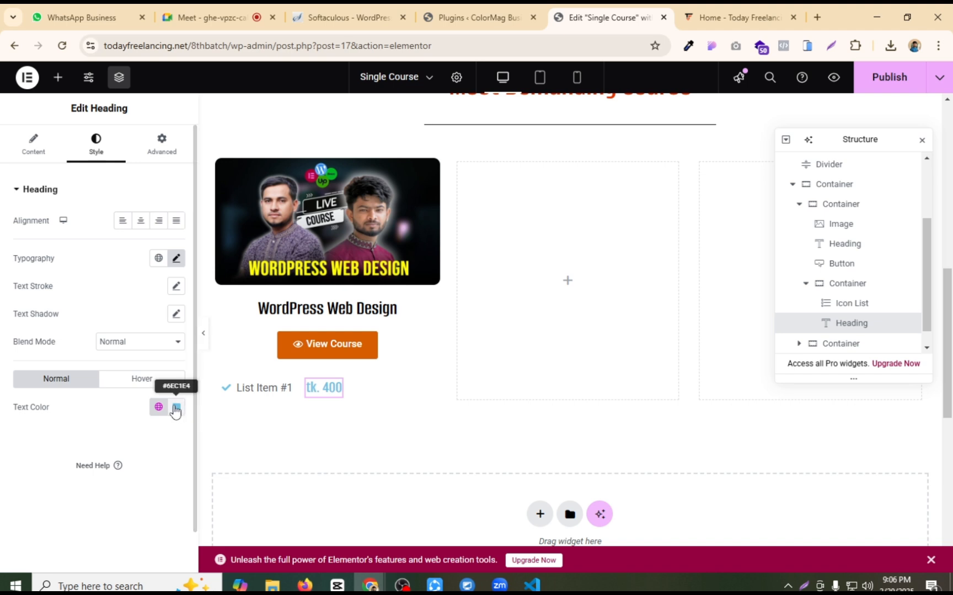
Step: Set the price heading's text color to red, #E00000
{"action": "left_click", "coordinate": [176, 407]}
{"action": "left_click", "coordinate": [197, 277]}
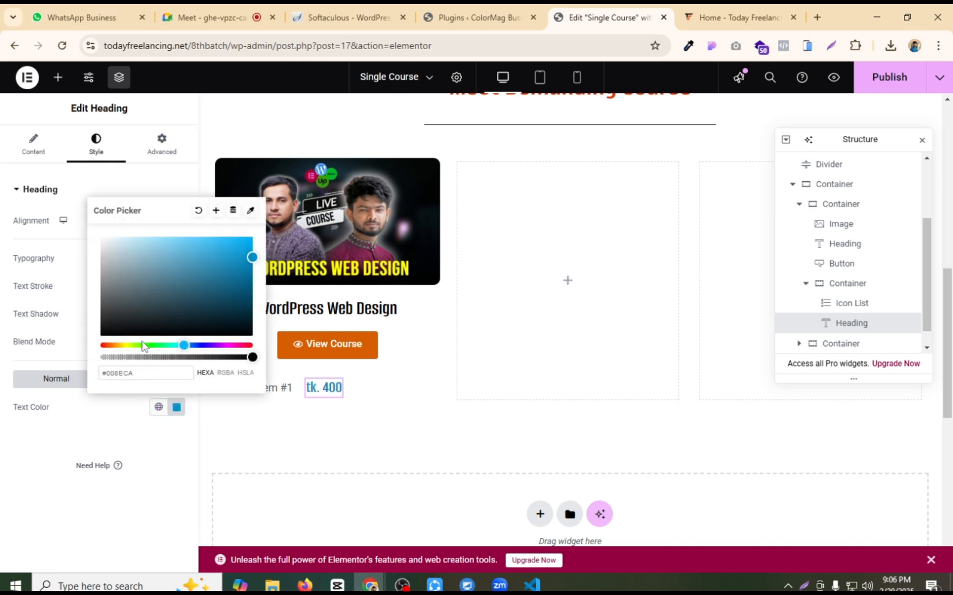
{"action": "left_click_drag", "start_coordinate": [110, 345], "coordinate": [100, 345]}
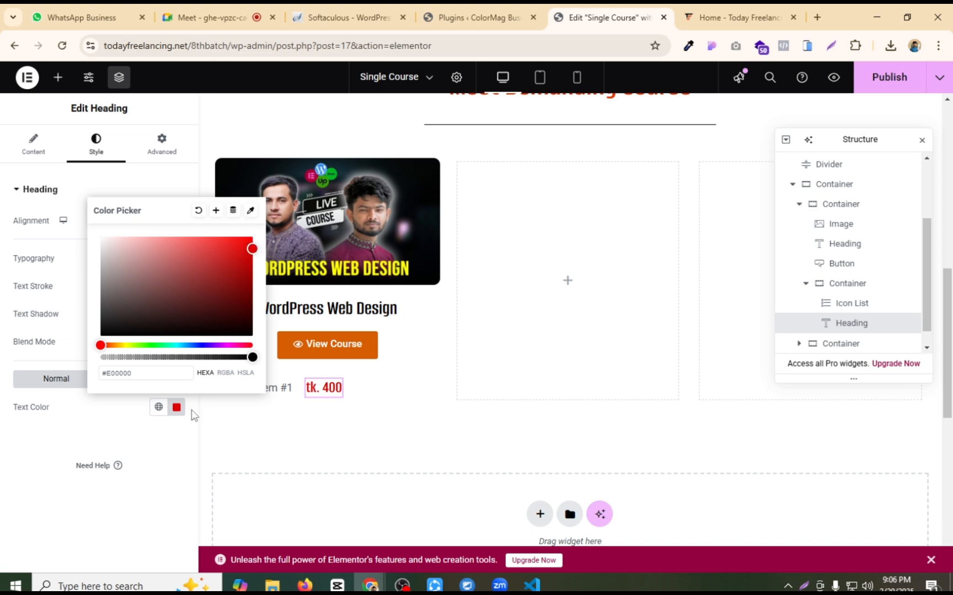
{"action": "left_click", "coordinate": [160, 450]}
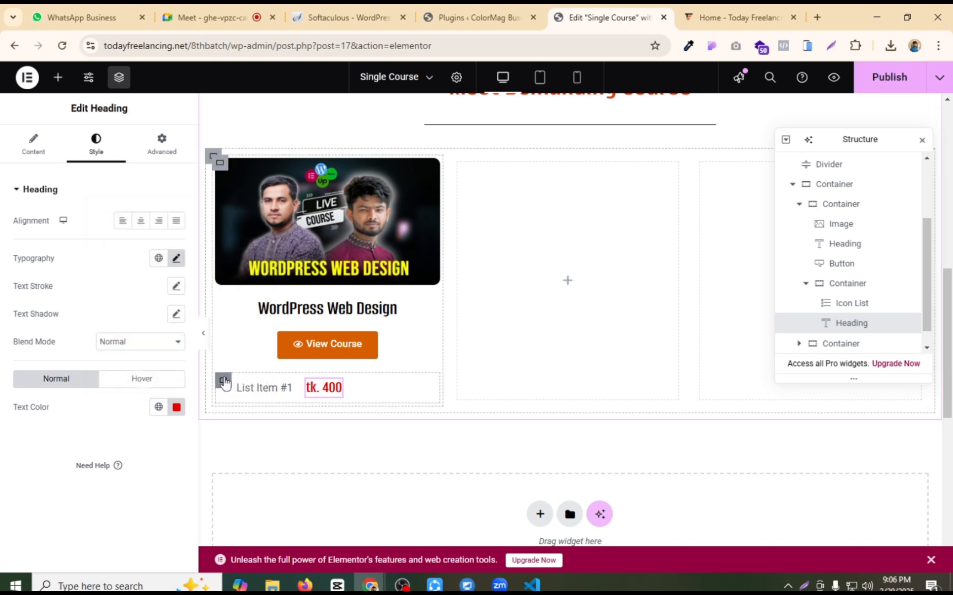
Step: Set the margin and padding of the container holding the Icon List and price to 0 on all sides
{"action": "left_click", "coordinate": [223, 381]}
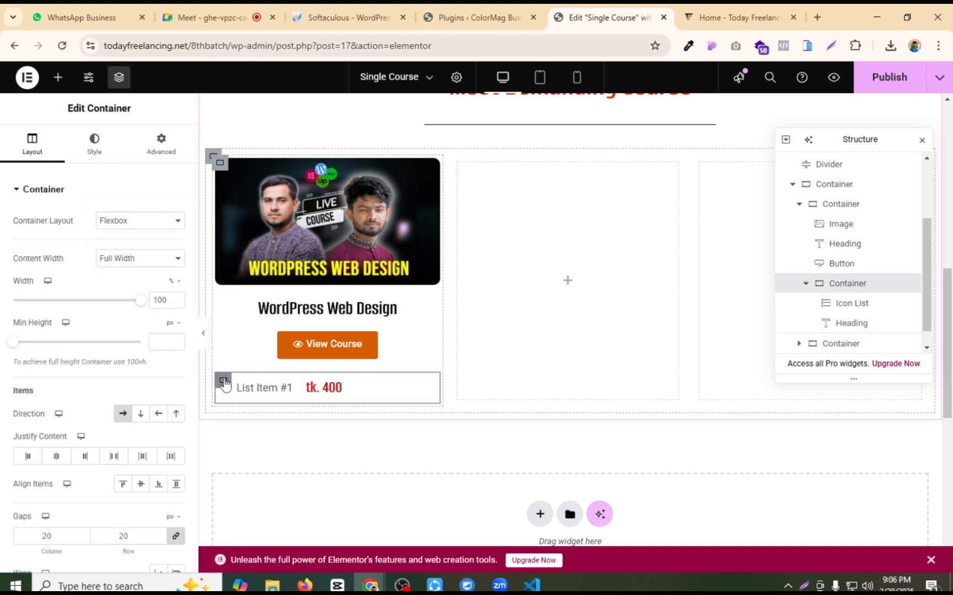
{"action": "left_click", "coordinate": [164, 148]}
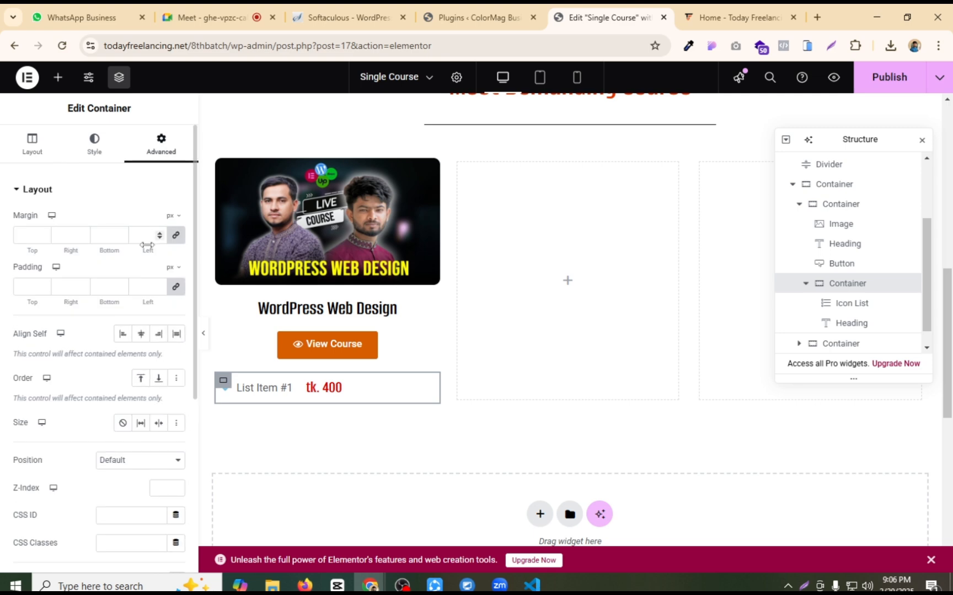
{"action": "left_click", "coordinate": [175, 238]}
{"action": "left_click", "coordinate": [176, 286]}
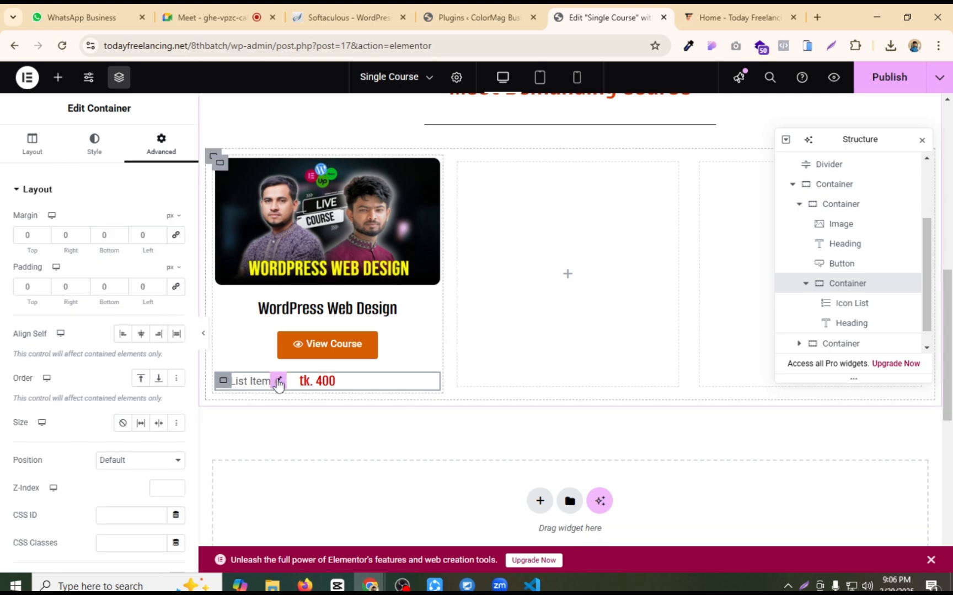
Step: Open the icon library for the Icon List's remaining item
{"action": "left_click", "coordinate": [279, 383]}
{"action": "left_click", "coordinate": [102, 270]}
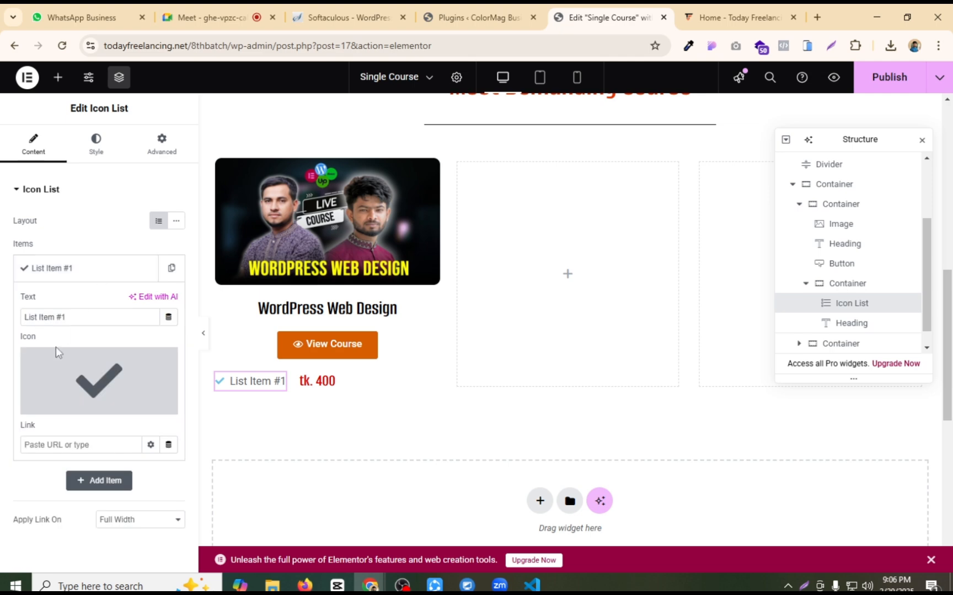
{"action": "left_click", "coordinate": [67, 372]}
{"action": "left_click", "coordinate": [390, 129]}
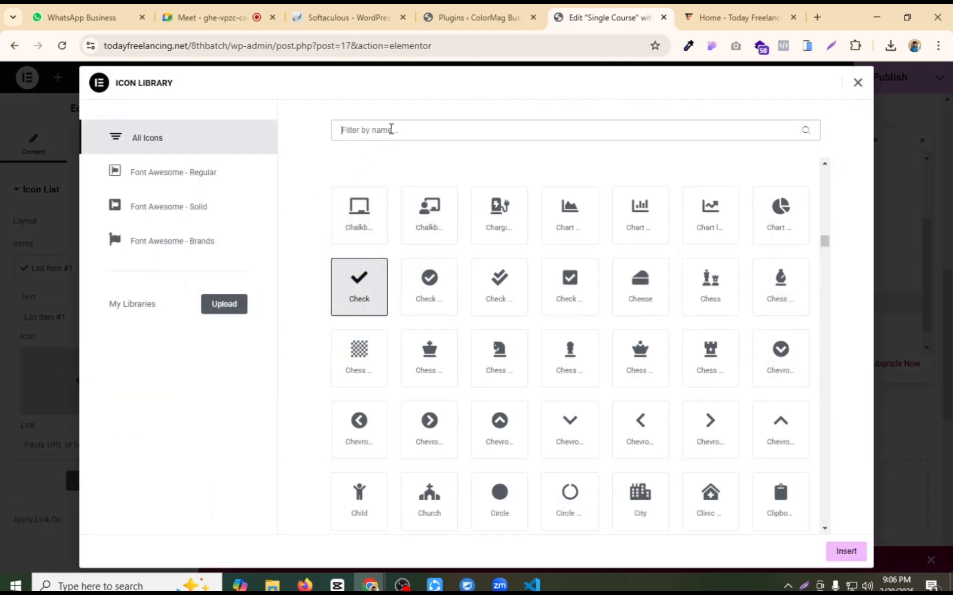
{"action": "type", "text": "wat"}
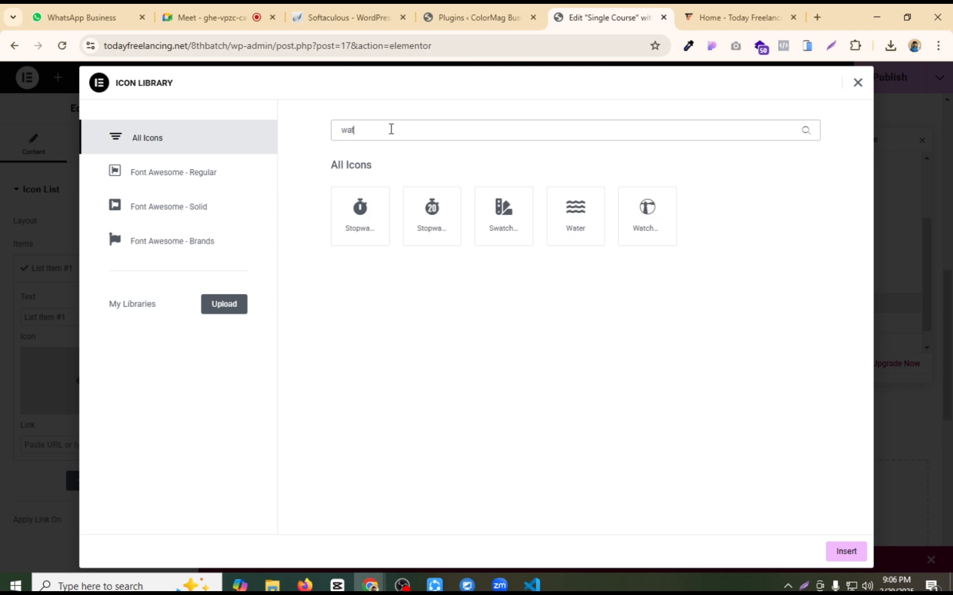
{"action": "key", "text": "BackSpace"}
{"action": "key", "text": "BackSpace"}
{"action": "key", "text": "BackSpace"}
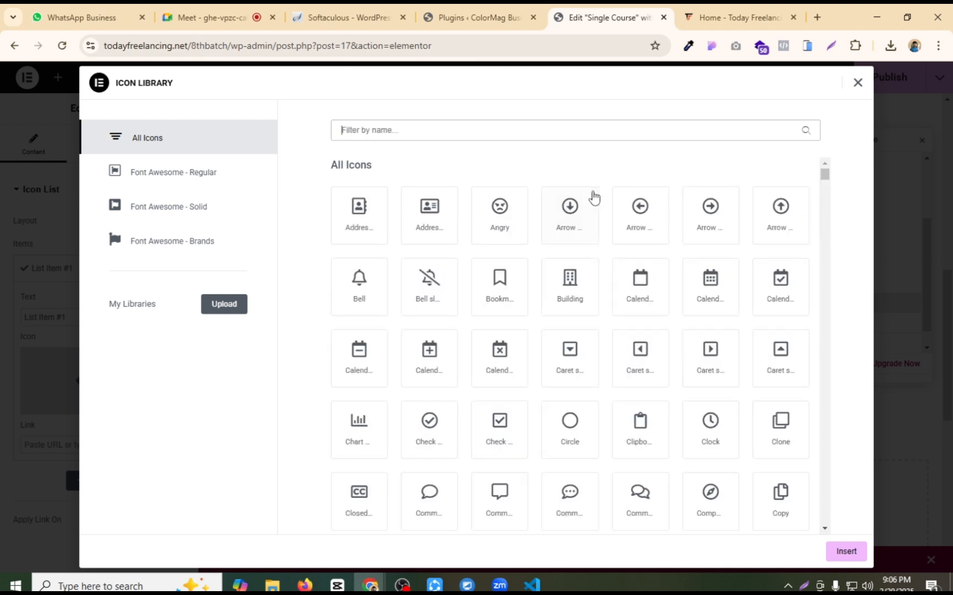
{"action": "type", "text": "time"}
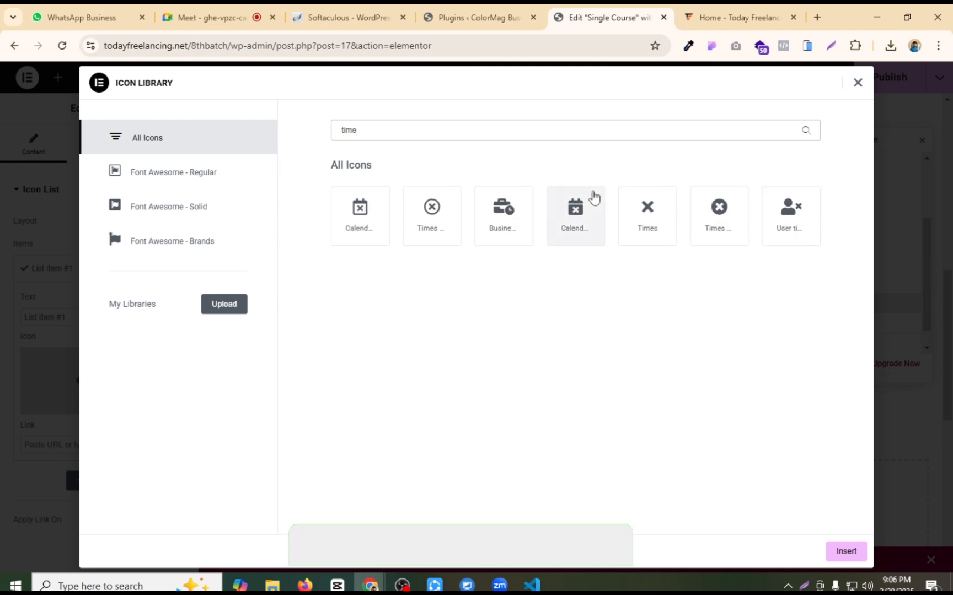
{"action": "key", "text": "BackSpace"}
{"action": "key", "text": "BackSpace"}
{"action": "key", "text": "BackSpace"}
{"action": "key", "text": "BackSpace"}
Step: Search the icon library for "wat" and insert the plain Stopwatch icon for the list item
{"action": "type", "text": "wa"}
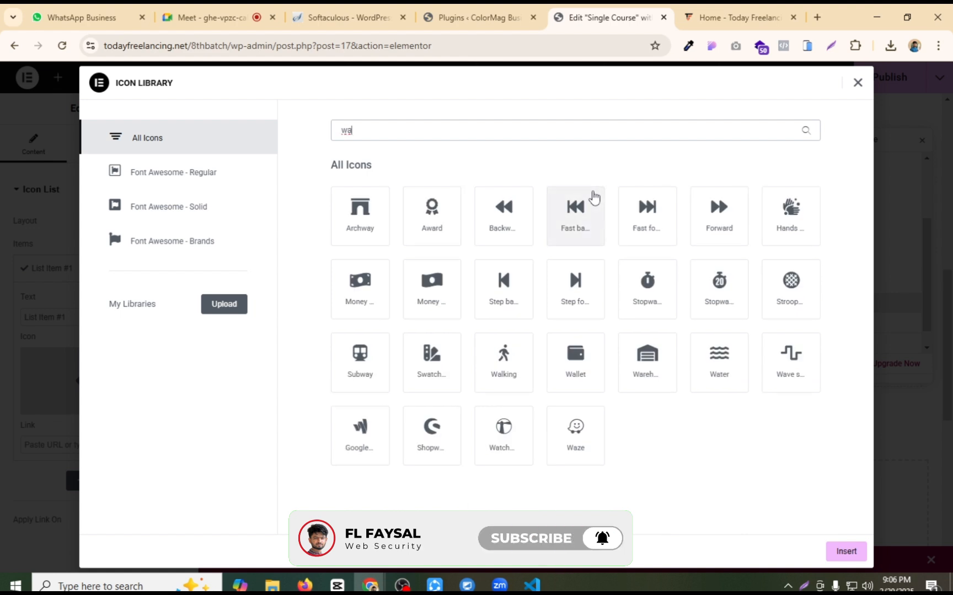
{"action": "type", "text": "t"}
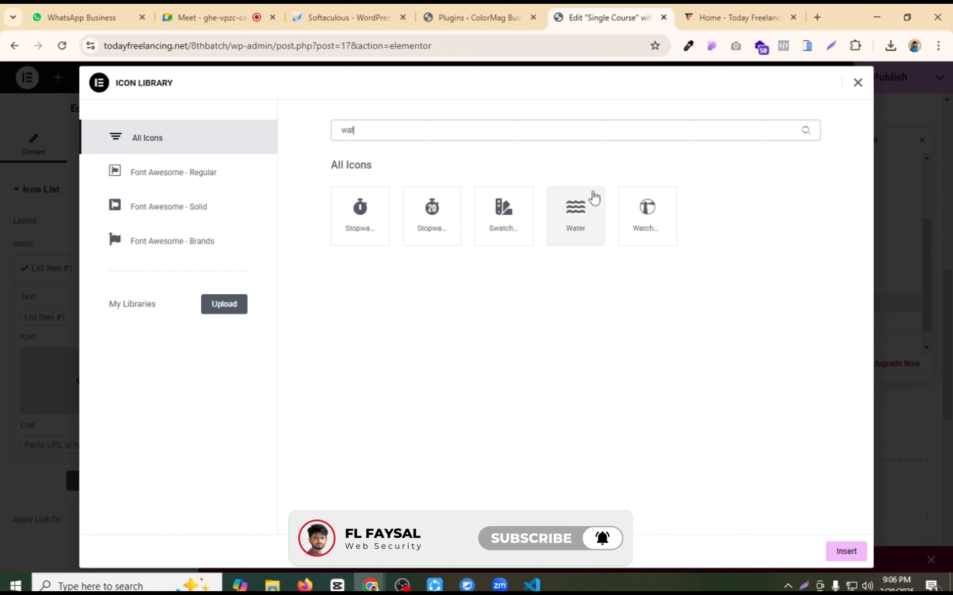
{"action": "left_click", "coordinate": [369, 207]}
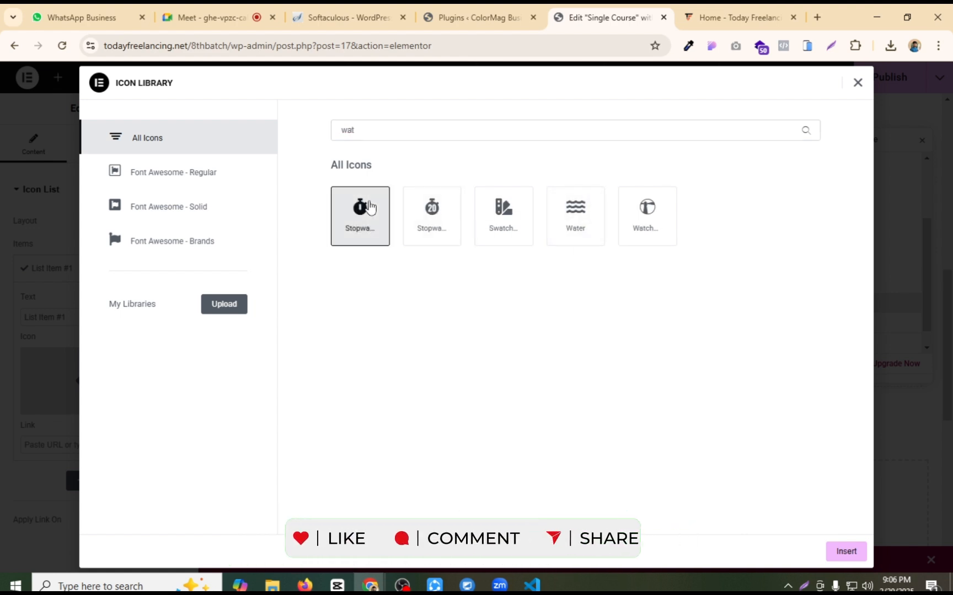
{"action": "left_click", "coordinate": [844, 551]}
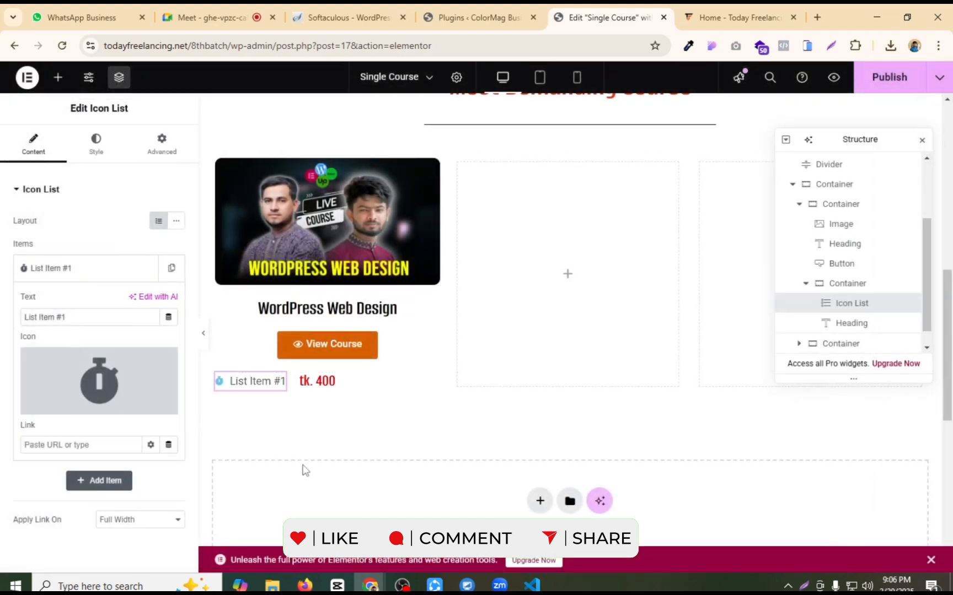
Step: Inspect the clock icon beside the first card's start date on the Today Freelancing home page with CSS Peeper
{"action": "left_click", "coordinate": [719, 7]}
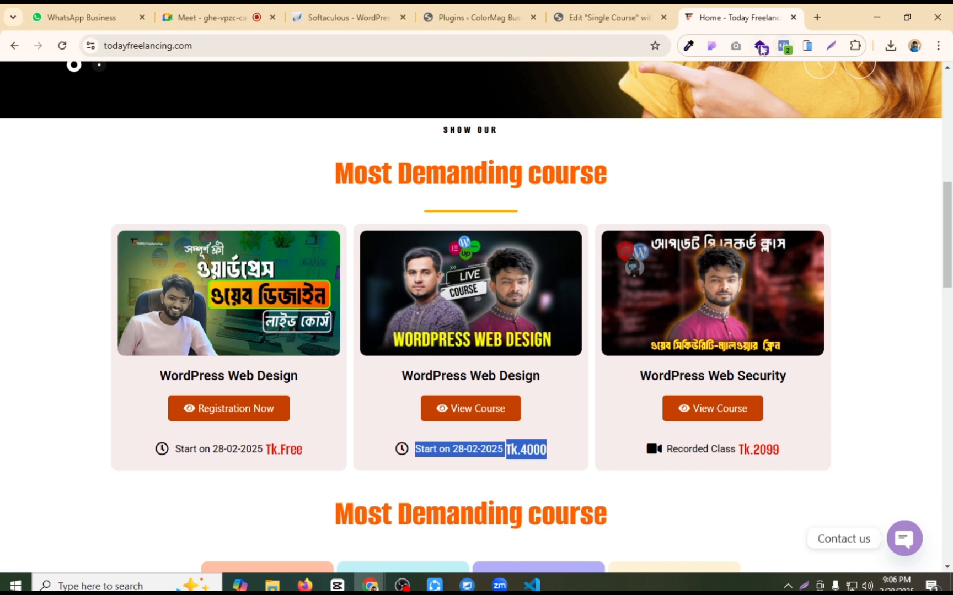
{"action": "left_click", "coordinate": [711, 45]}
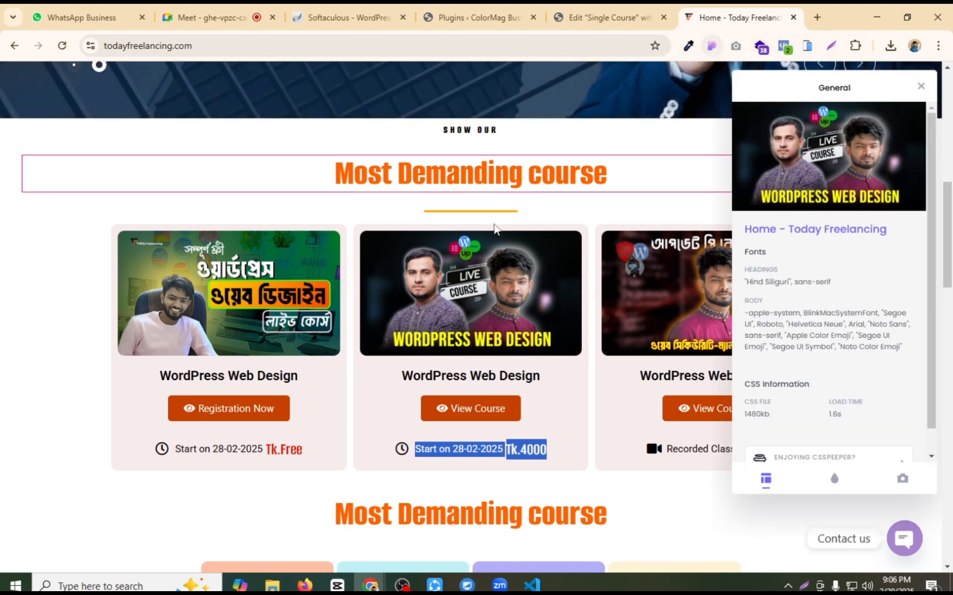
{"action": "left_click", "coordinate": [162, 449]}
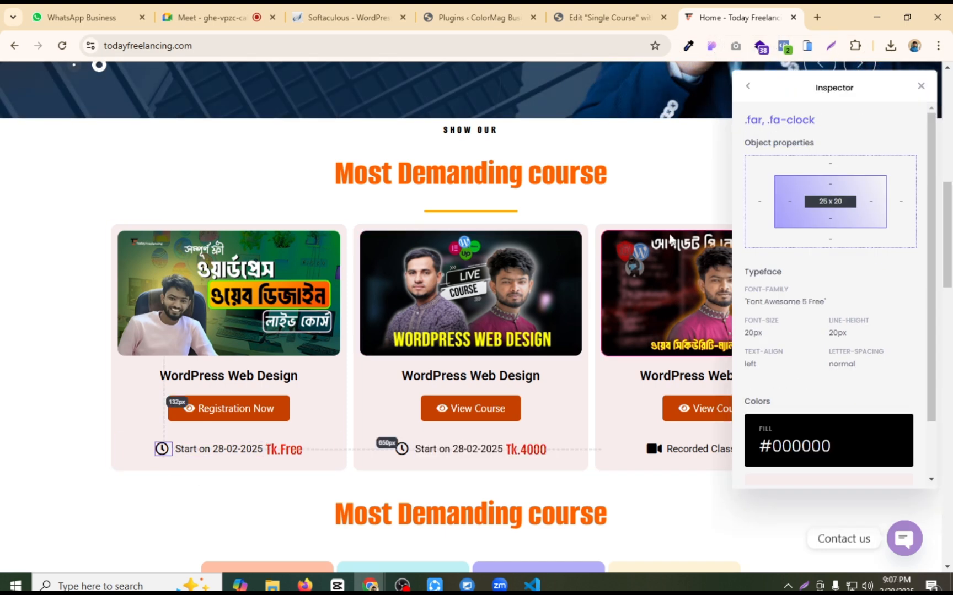
Step: Back in the Elementor editor, search the icon library for "cloc" and insert the solid Clock icon for the list item
{"action": "left_click", "coordinate": [603, 14]}
{"action": "left_click", "coordinate": [55, 405]}
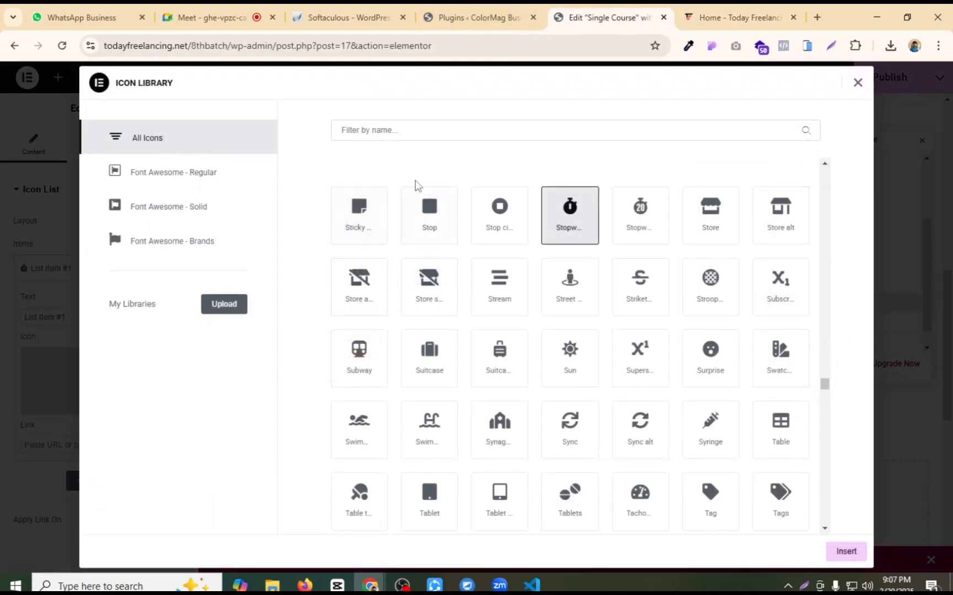
{"action": "left_click", "coordinate": [385, 122]}
{"action": "type", "text": "cloc"}
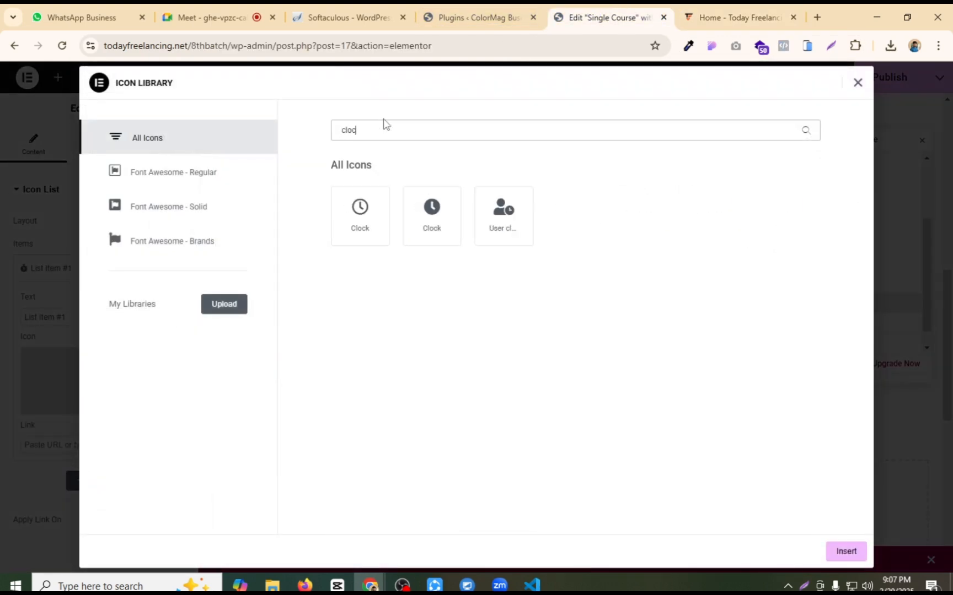
{"action": "left_click", "coordinate": [424, 215]}
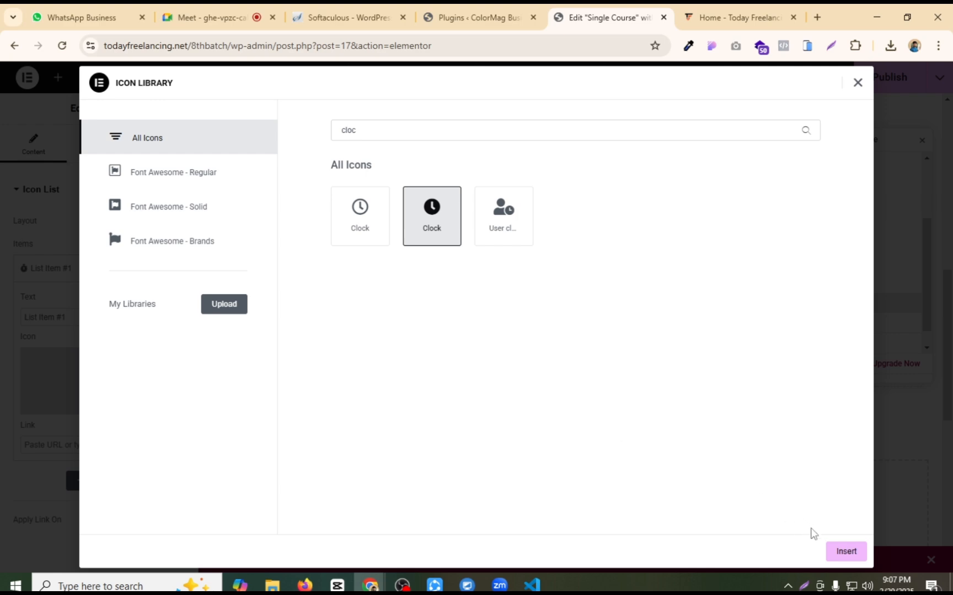
{"action": "left_click", "coordinate": [845, 552]}
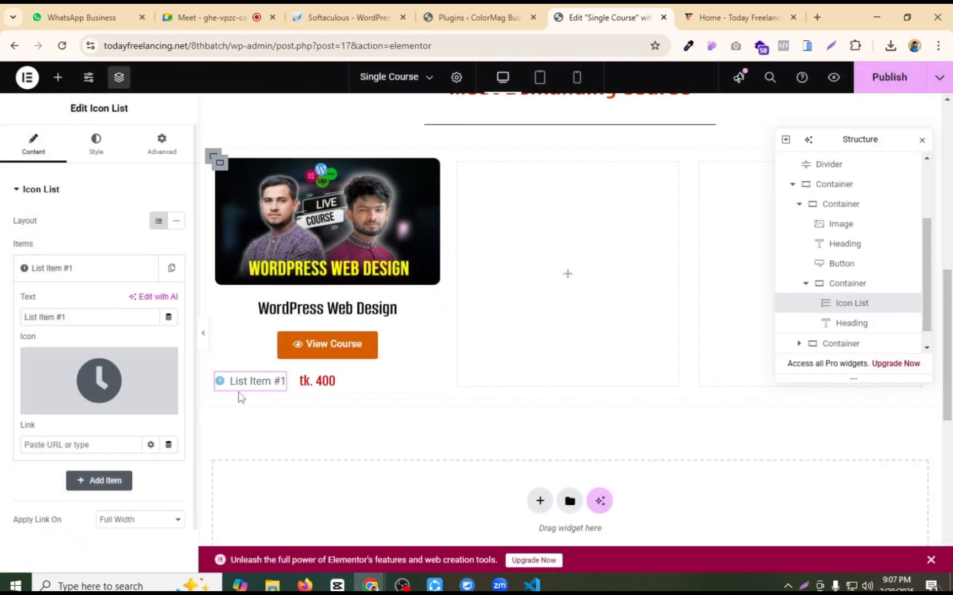
Step: Copy the first card's start-date text from the reference home page and set the list item's text to "Start on 28-02-2025"
{"action": "left_click", "coordinate": [736, 17]}
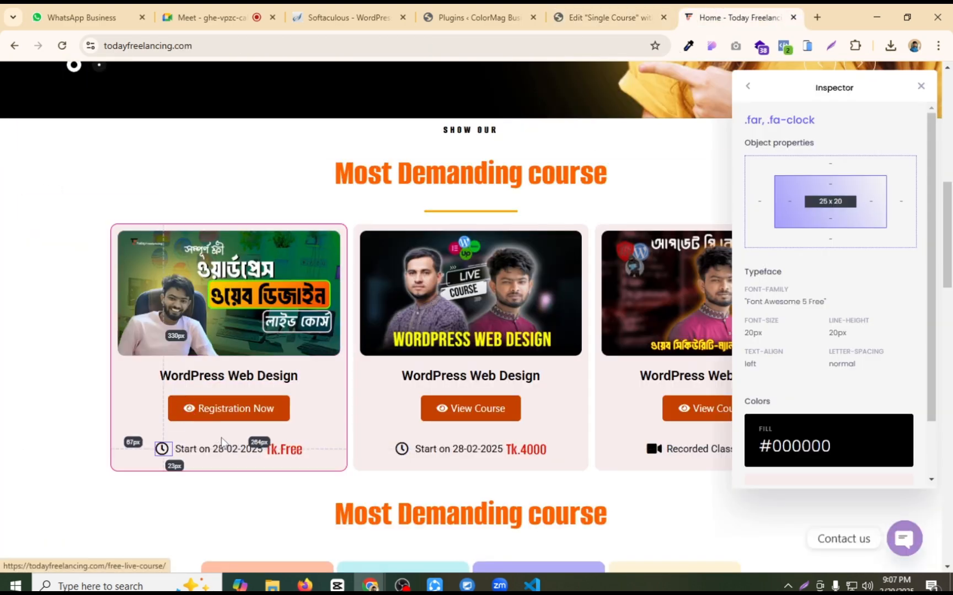
{"action": "key", "text": "ctrl+r"}
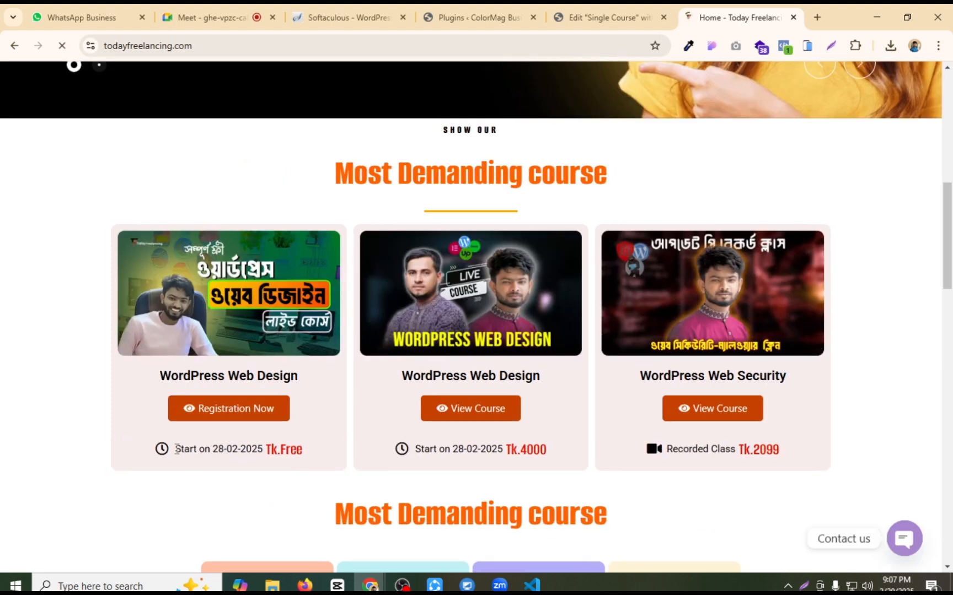
{"action": "left_click_drag", "start_coordinate": [176, 448], "coordinate": [234, 448]}
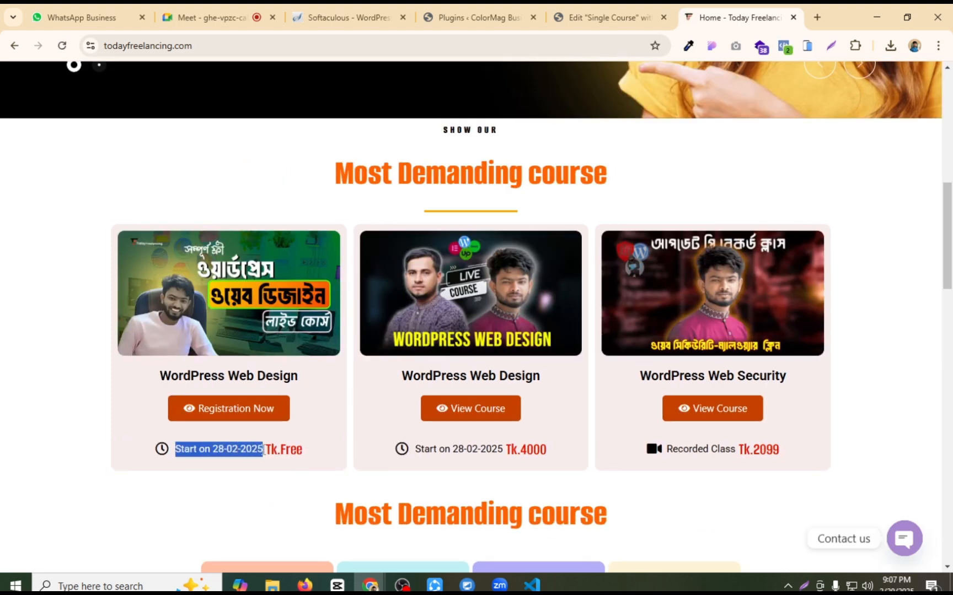
{"action": "left_click", "coordinate": [590, 8]}
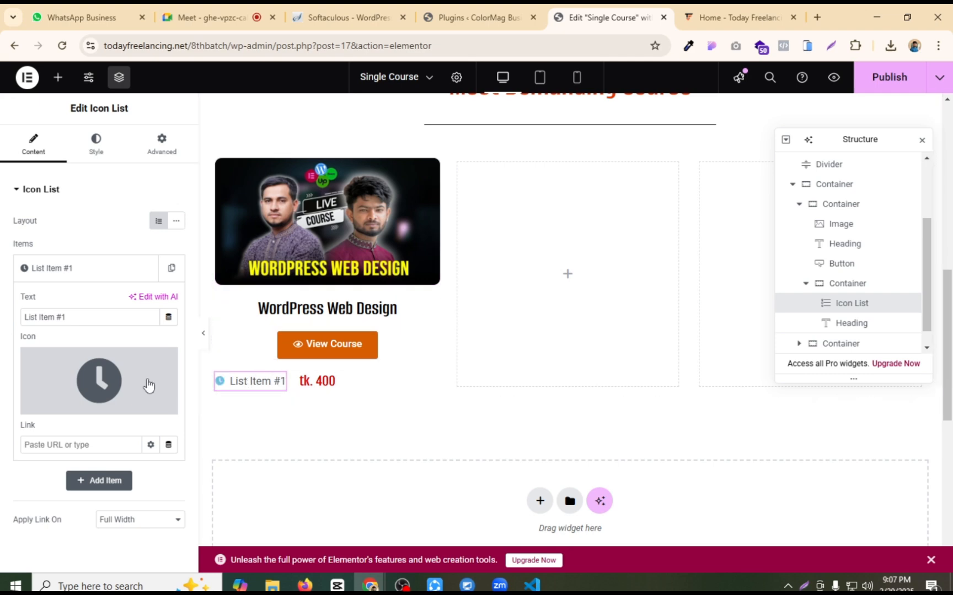
{"action": "left_click_drag", "start_coordinate": [67, 317], "coordinate": [5, 330]}
{"action": "type", "text": "Start on 28-02-2025"}
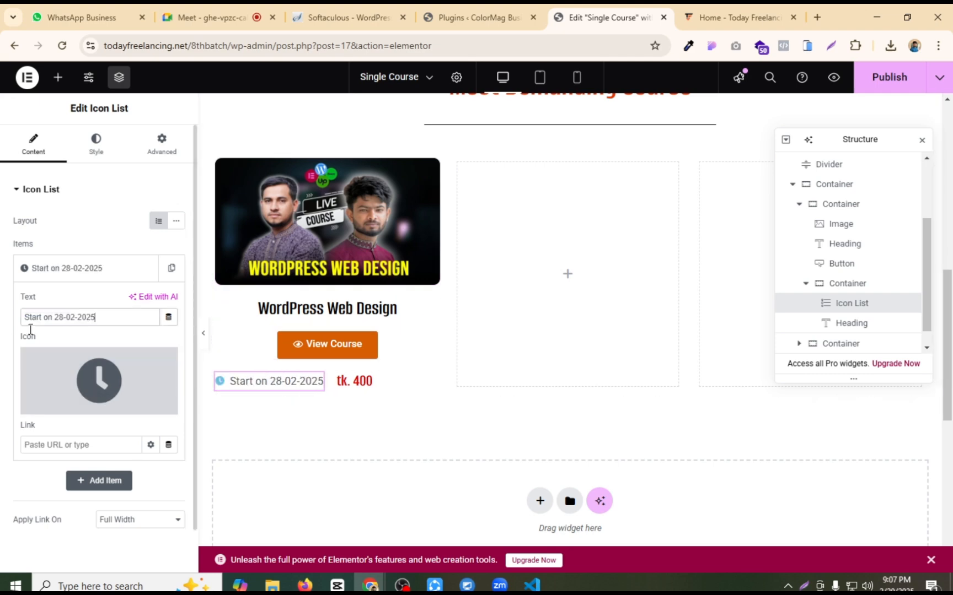
Step: On the reference home page, examine the typography and colors of the "Most Demanding course" heading and its widget container with CSS Peeper
{"action": "left_click", "coordinate": [733, 8]}
{"action": "left_click", "coordinate": [617, 8]}
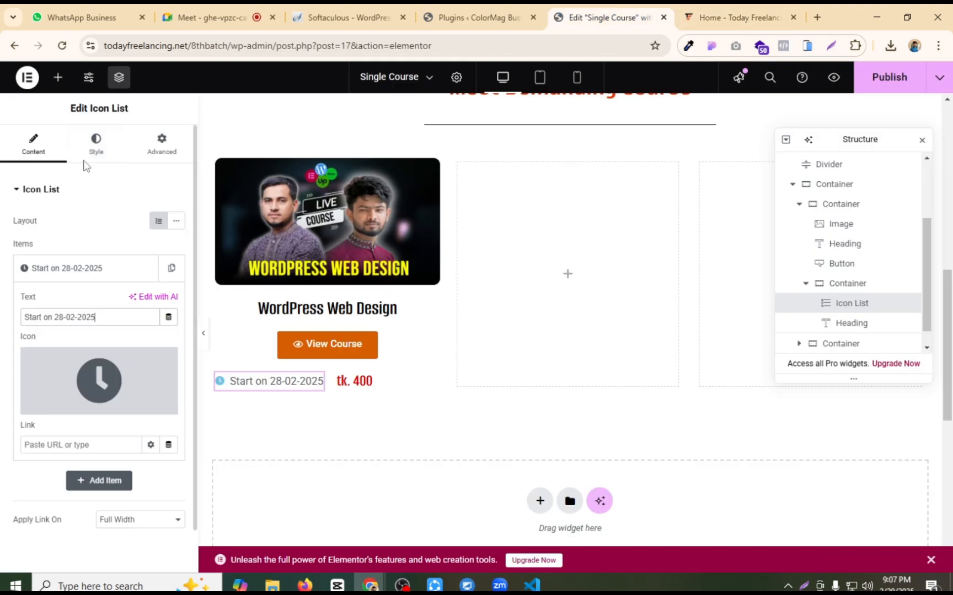
{"action": "left_click", "coordinate": [733, 18]}
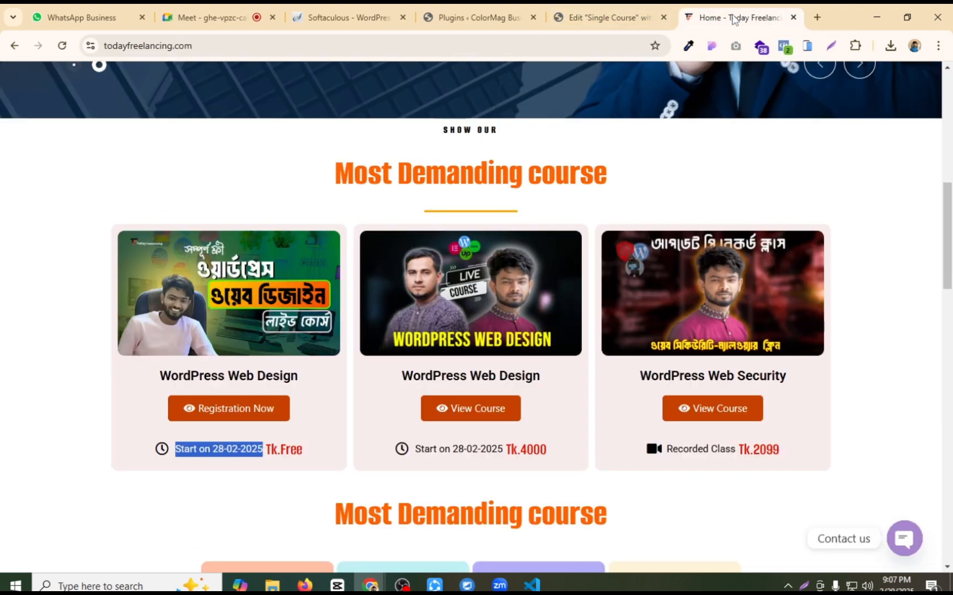
{"action": "left_click", "coordinate": [713, 45]}
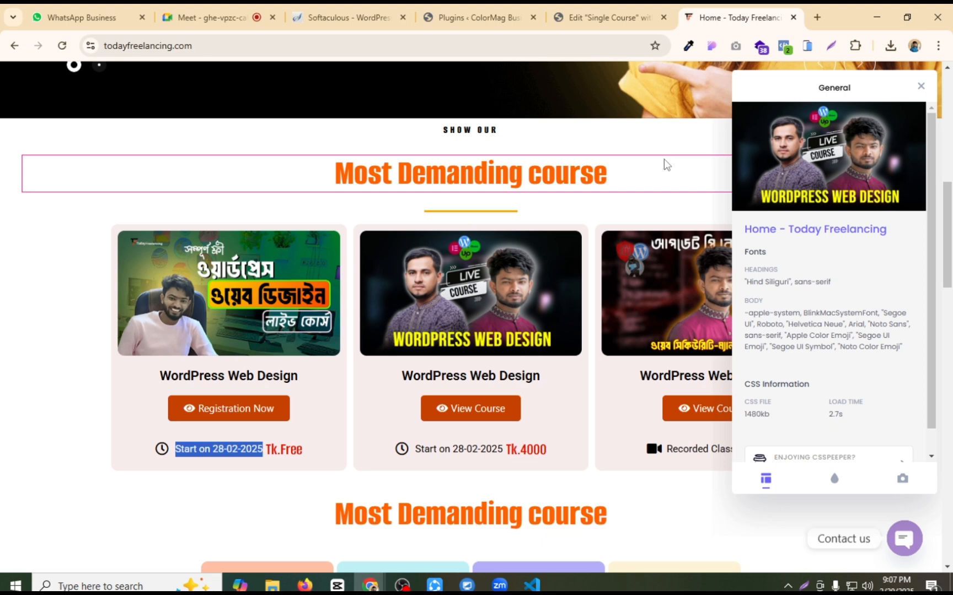
{"action": "left_click", "coordinate": [664, 160]}
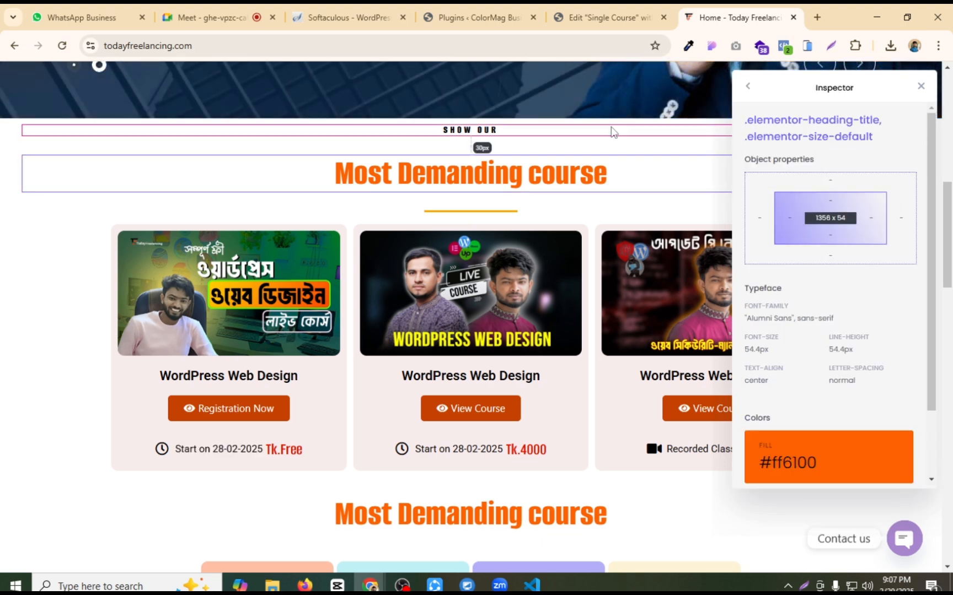
{"action": "left_click", "coordinate": [273, 178]}
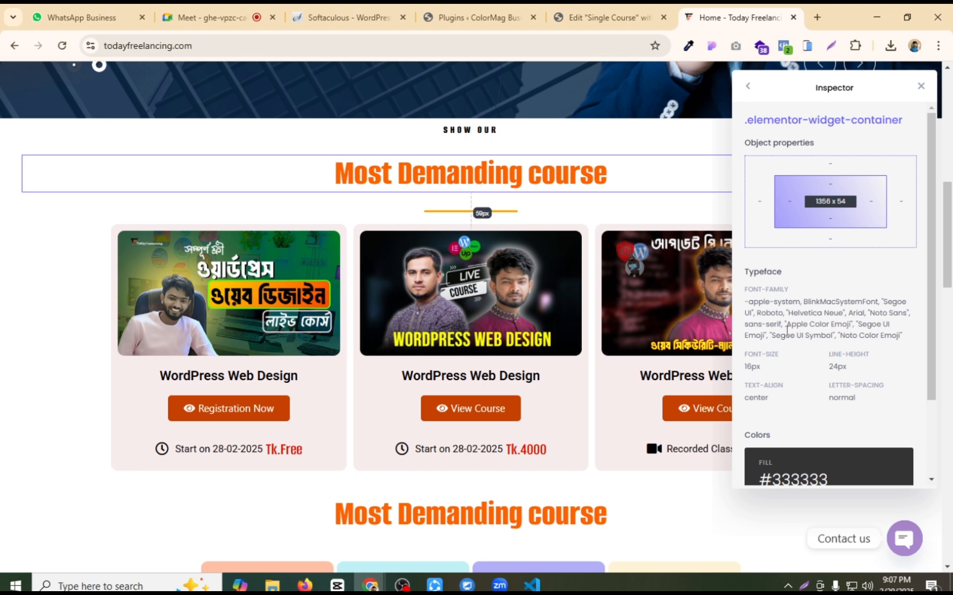
{"action": "double_click", "coordinate": [763, 272]}
{"action": "double_click", "coordinate": [774, 290]}
{"action": "double_click", "coordinate": [750, 365]}
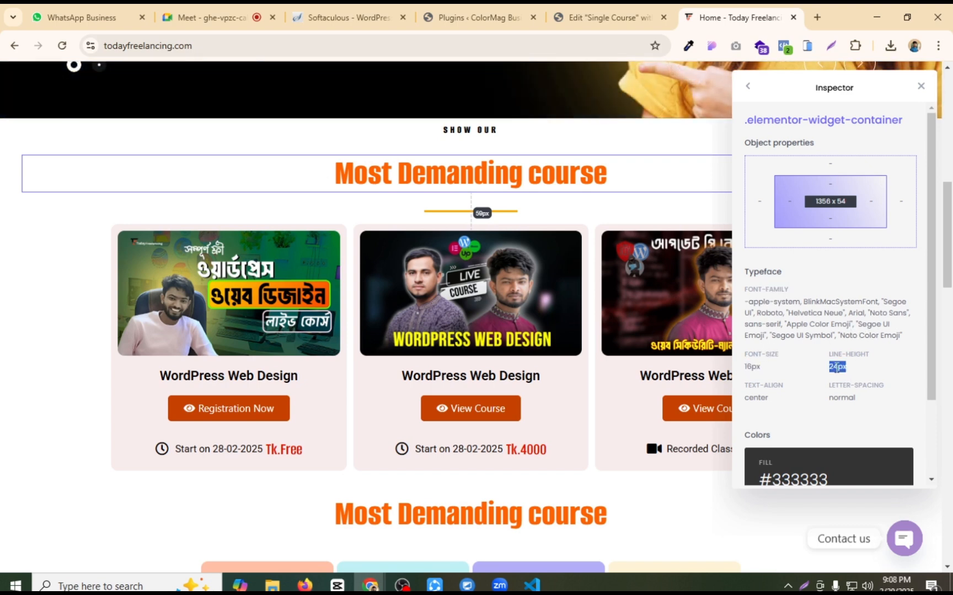
{"action": "double_click", "coordinate": [840, 396]}
{"action": "scroll", "coordinate": [816, 386], "scroll_direction": "down", "scroll_amount": 2}
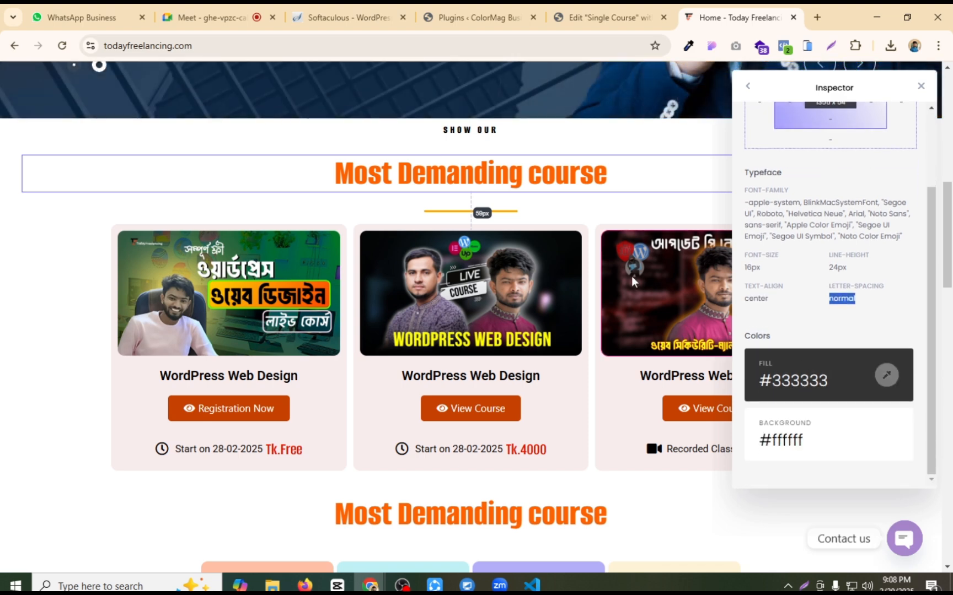
Step: Inspect the reference cards' image, container, View Course button, start-date text and price styling, and close the inspector
{"action": "left_click", "coordinate": [214, 282]}
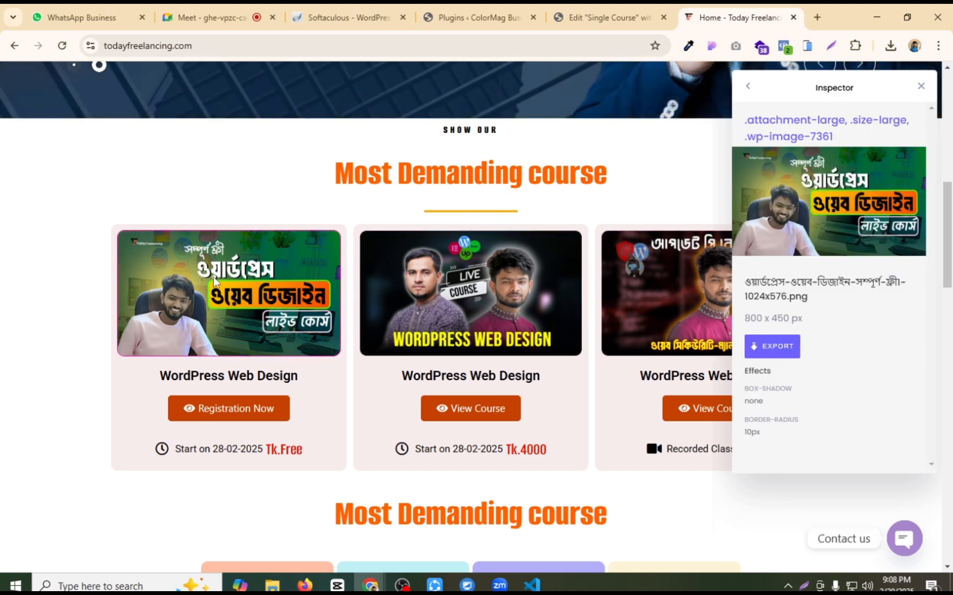
{"action": "left_click", "coordinate": [128, 379]}
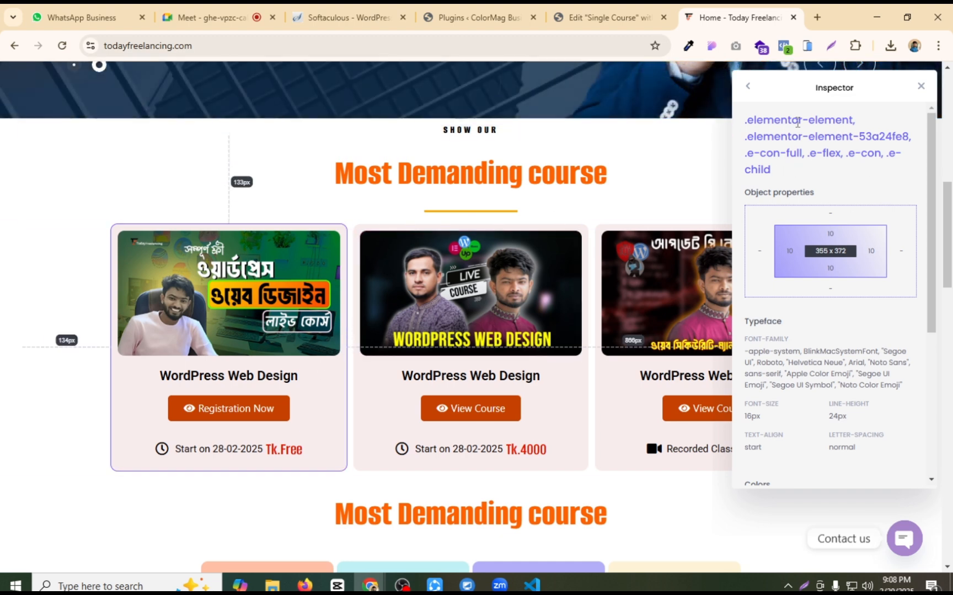
{"action": "left_click", "coordinate": [472, 300]}
{"action": "left_click", "coordinate": [510, 408]}
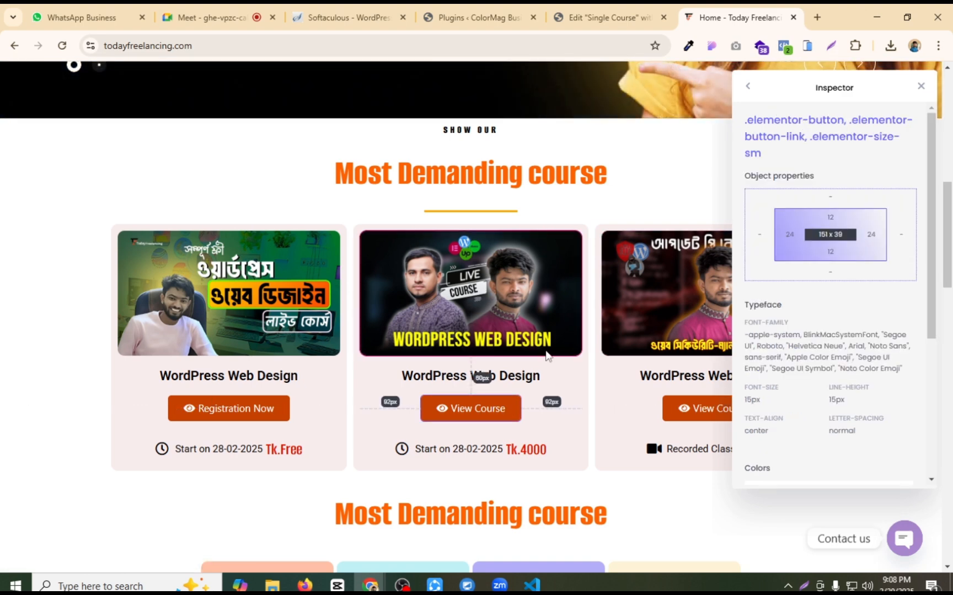
{"action": "left_click", "coordinate": [178, 452]}
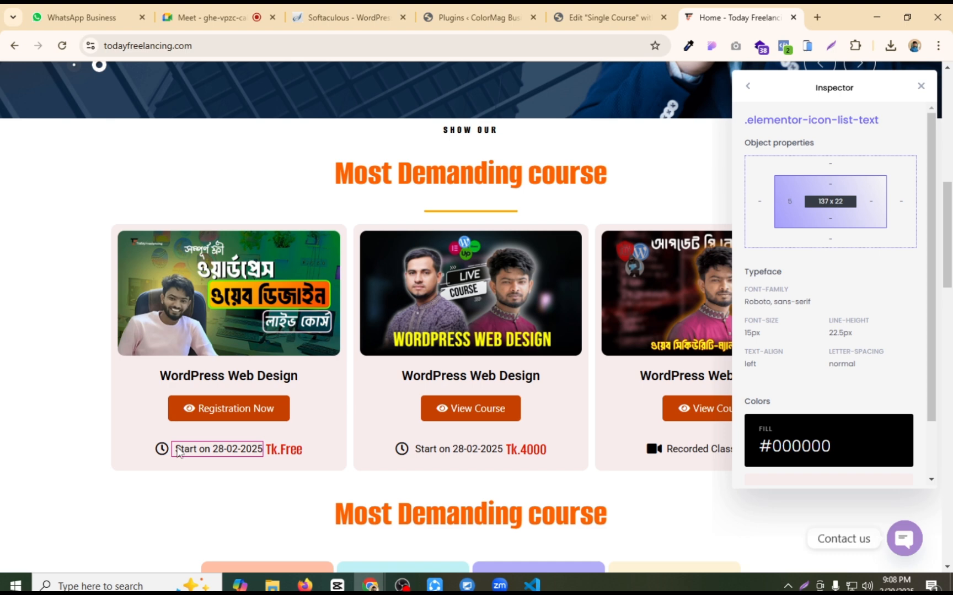
{"action": "left_click", "coordinate": [279, 449]}
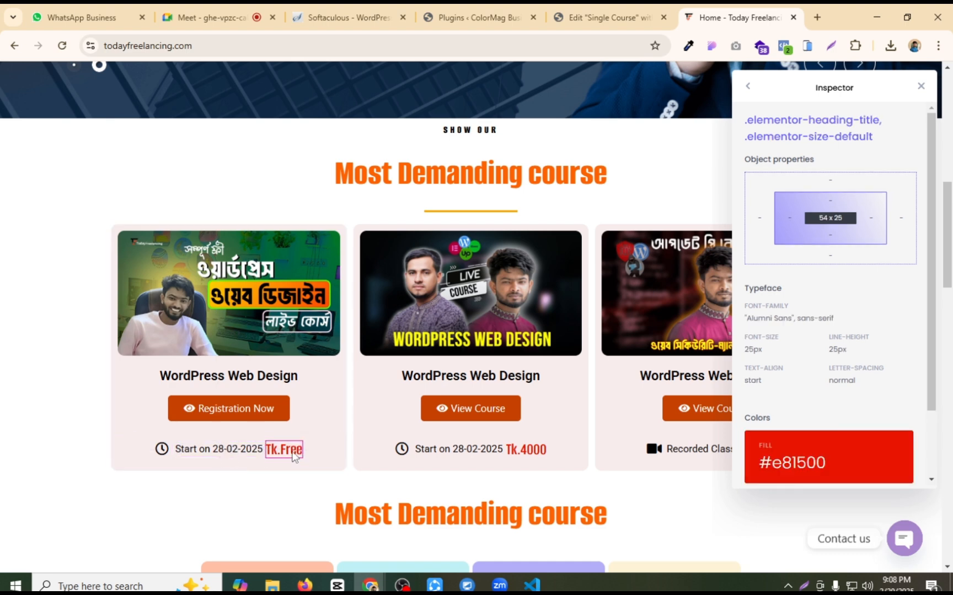
{"action": "left_click", "coordinate": [918, 87]}
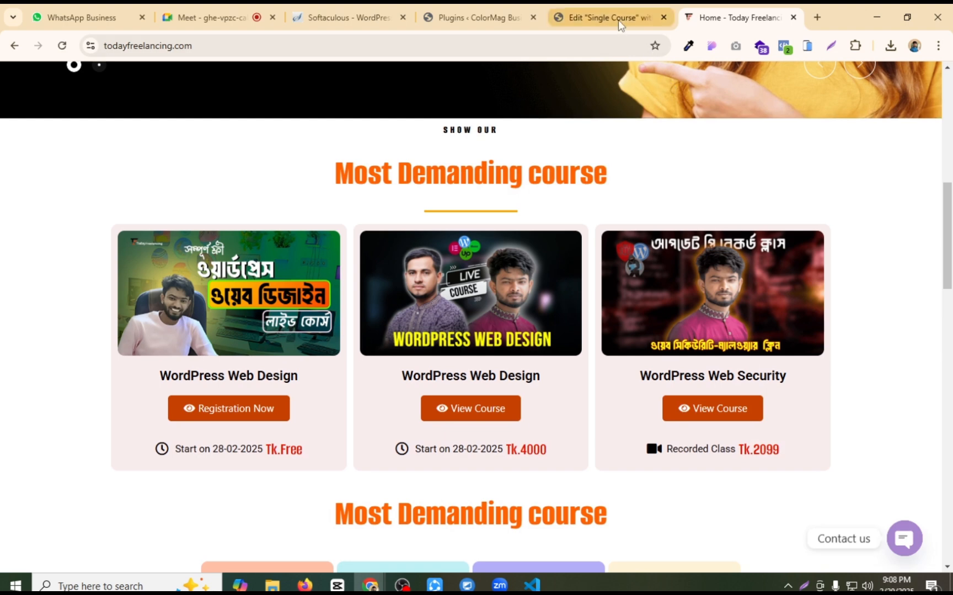
Step: Return to the Elementor editor and set the Icon List's icon color to black
{"action": "left_click", "coordinate": [610, 17]}
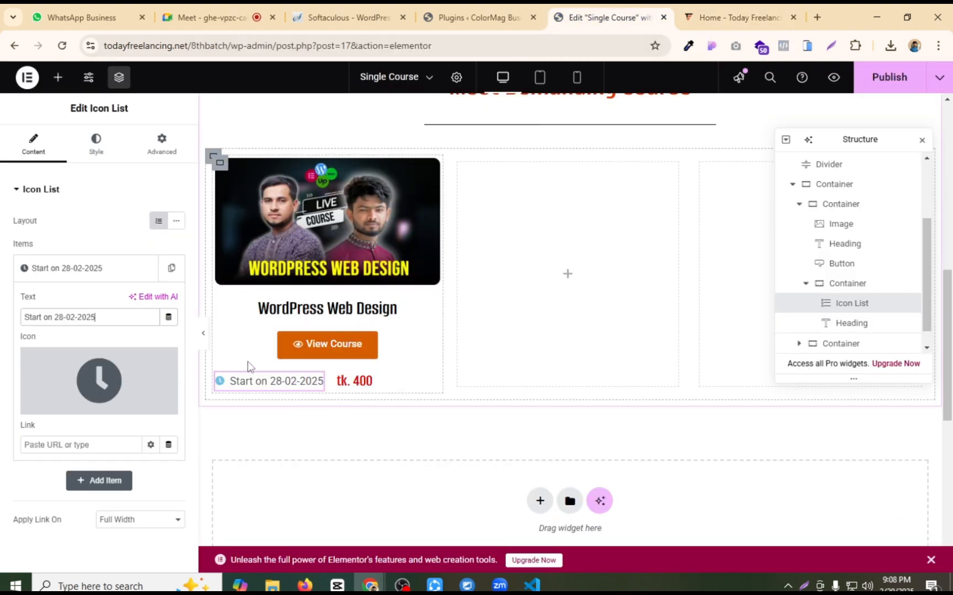
{"action": "left_click", "coordinate": [96, 153]}
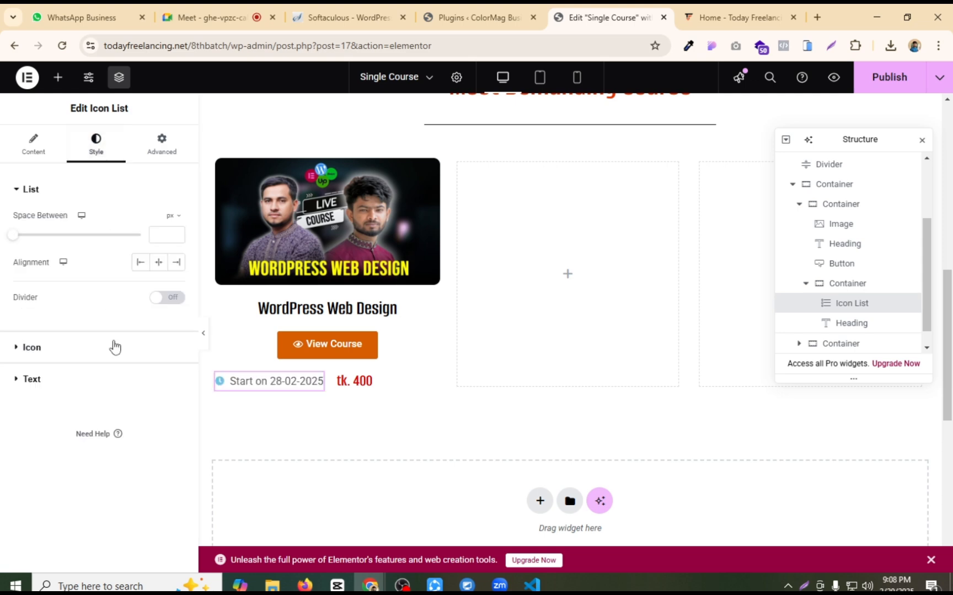
{"action": "left_click", "coordinate": [31, 348]}
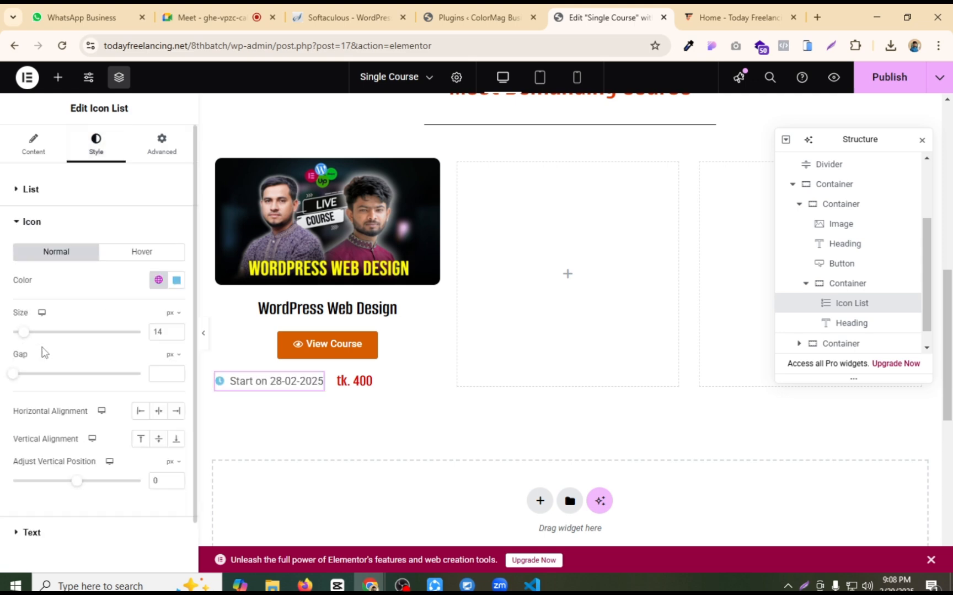
{"action": "left_click", "coordinate": [177, 280]}
{"action": "left_click", "coordinate": [138, 432]}
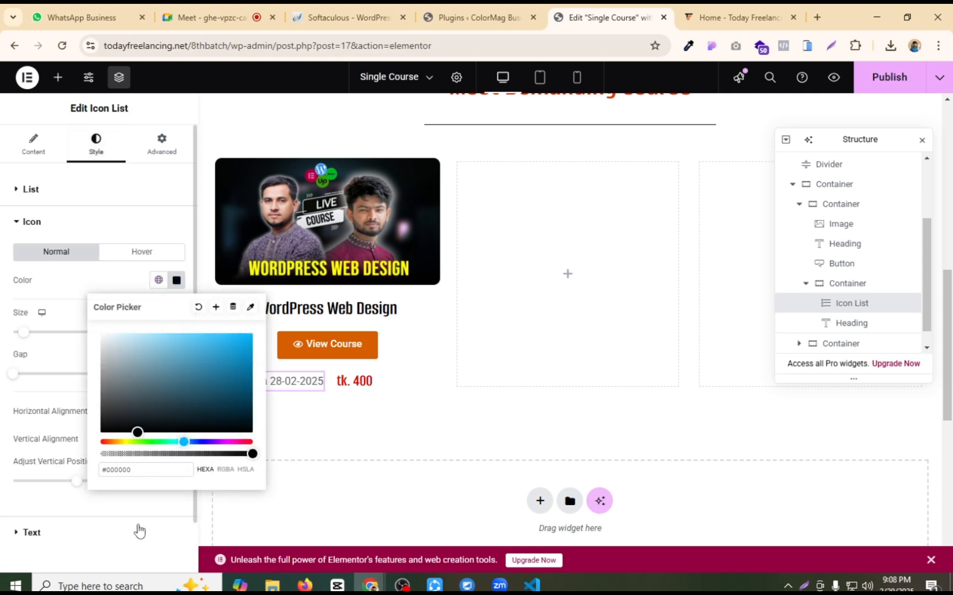
{"action": "left_click", "coordinate": [247, 431]}
Step: Set the Icon List's text color to near-black, #000203
{"action": "left_click", "coordinate": [102, 532]}
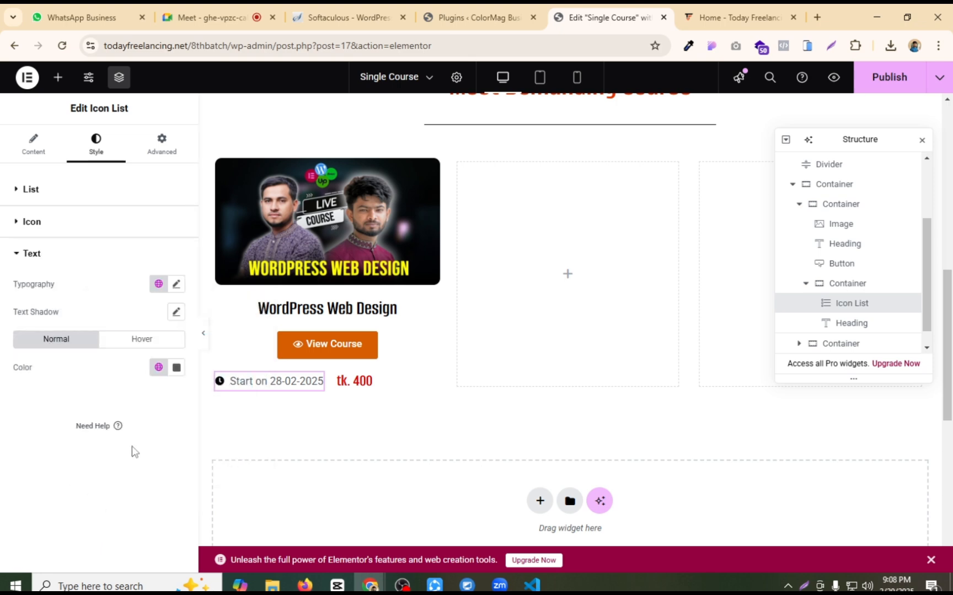
{"action": "left_click", "coordinate": [175, 368]}
{"action": "left_click_drag", "start_coordinate": [226, 270], "coordinate": [187, 418]}
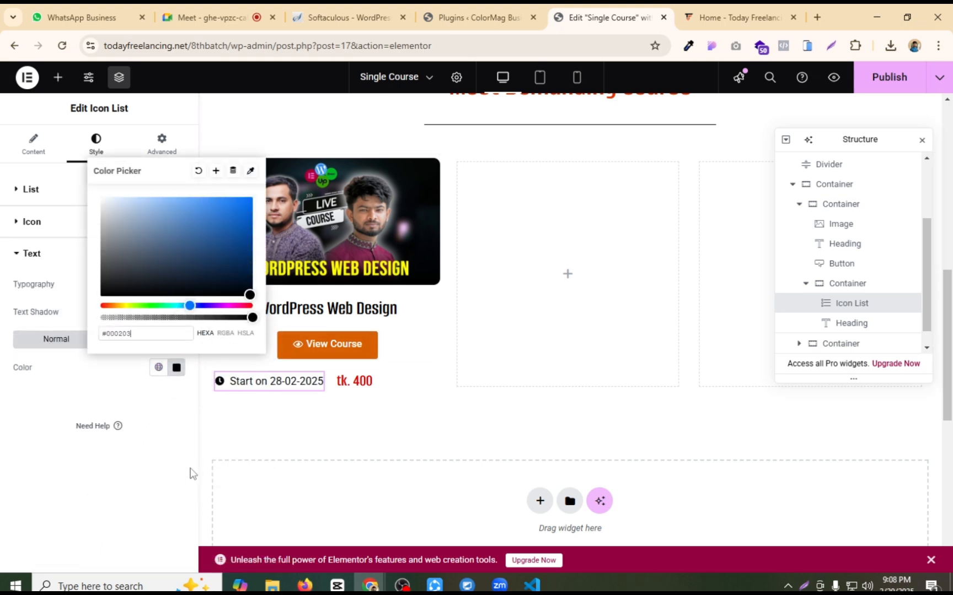
{"action": "left_click", "coordinate": [151, 495]}
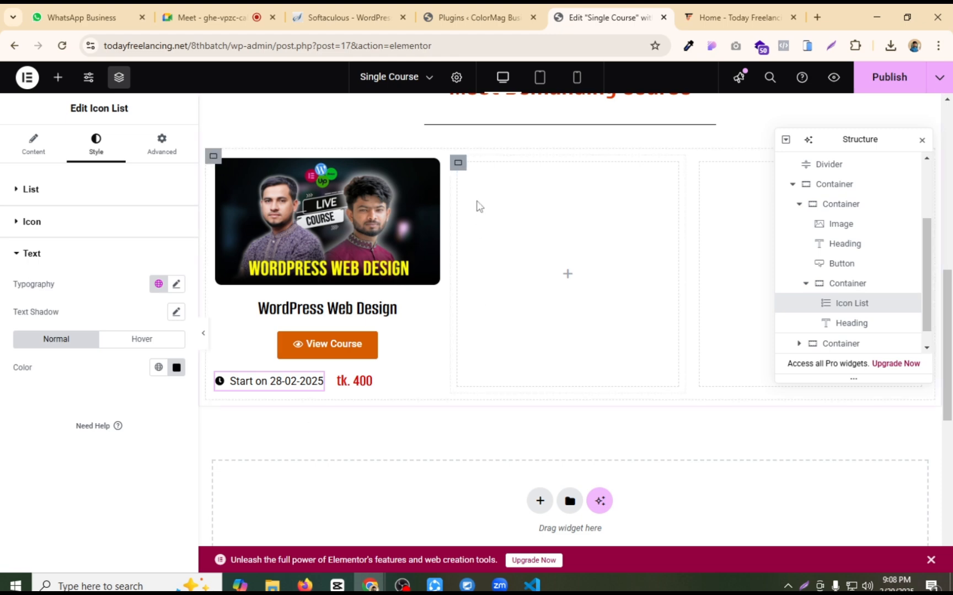
Step: Give the first course card's container a classic background in light pink, #E9D8D8
{"action": "left_click", "coordinate": [220, 165]}
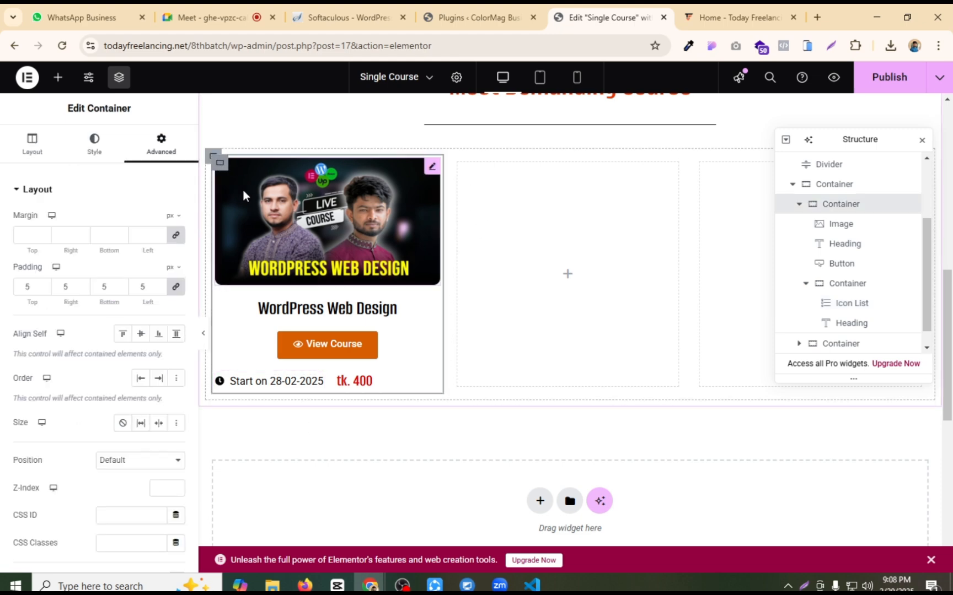
{"action": "left_click", "coordinate": [94, 145]}
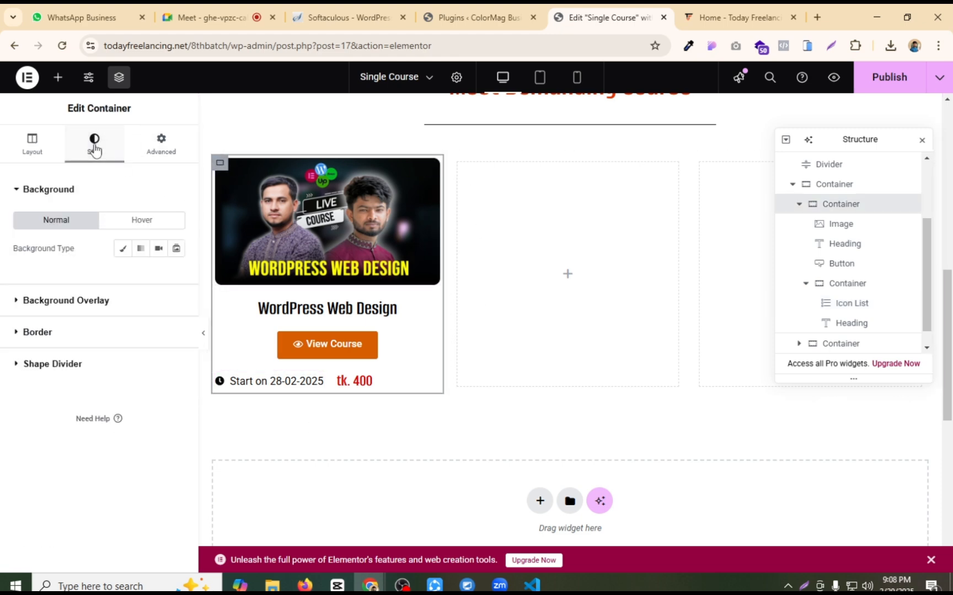
{"action": "left_click", "coordinate": [122, 249]}
{"action": "left_click", "coordinate": [169, 277]}
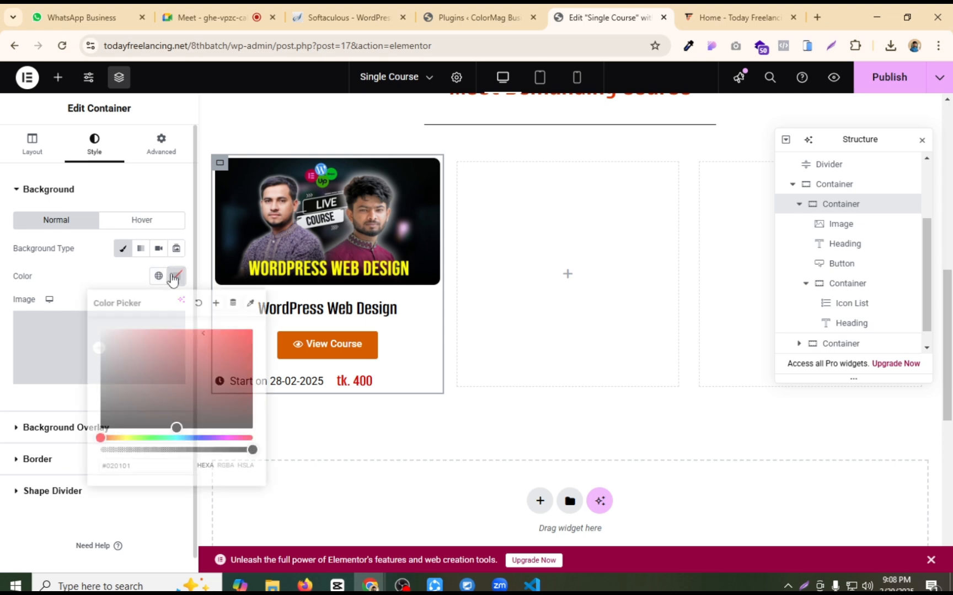
{"action": "left_click", "coordinate": [122, 334]}
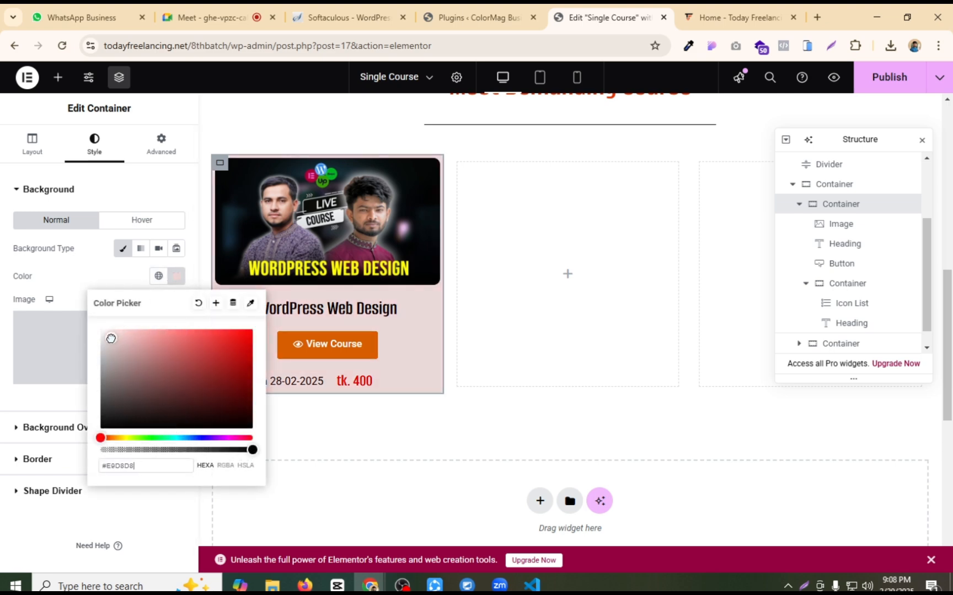
{"action": "left_click", "coordinate": [323, 435]}
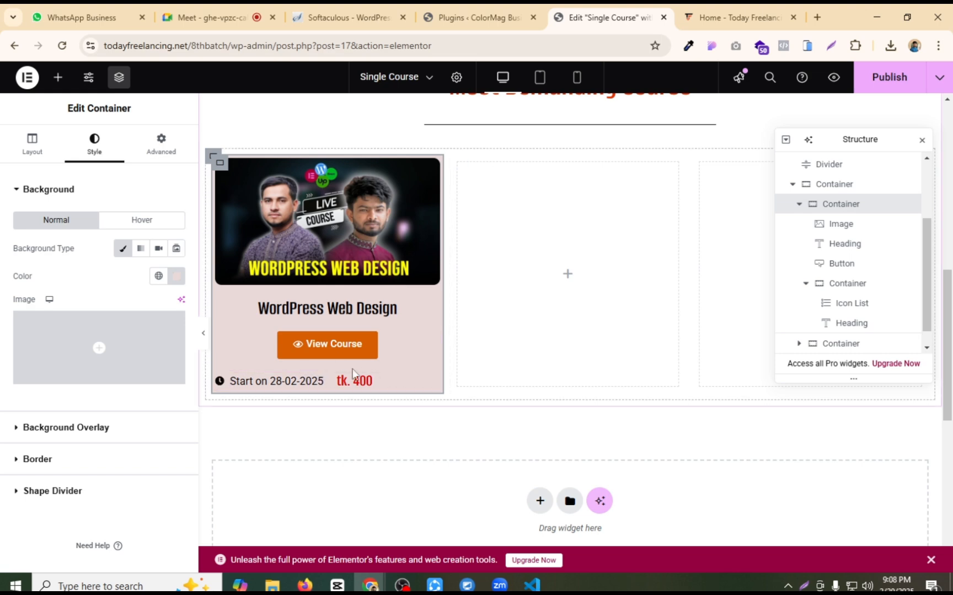
Step: Center-justify the inner container holding the start date and price, and preview the card without the editing panel
{"action": "left_click", "coordinate": [223, 382]}
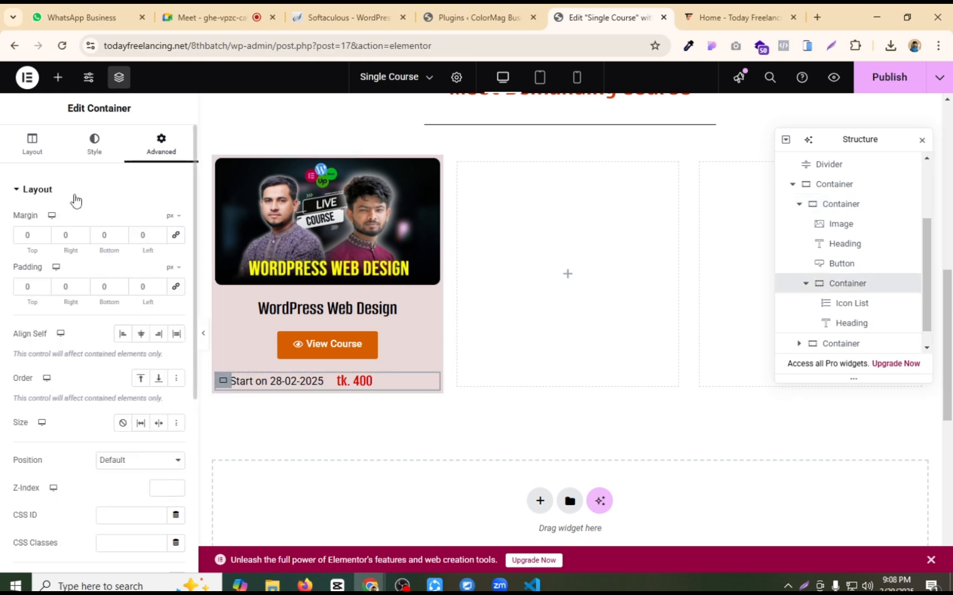
{"action": "left_click", "coordinate": [33, 146]}
{"action": "scroll", "coordinate": [94, 383], "scroll_direction": "down", "scroll_amount": 1}
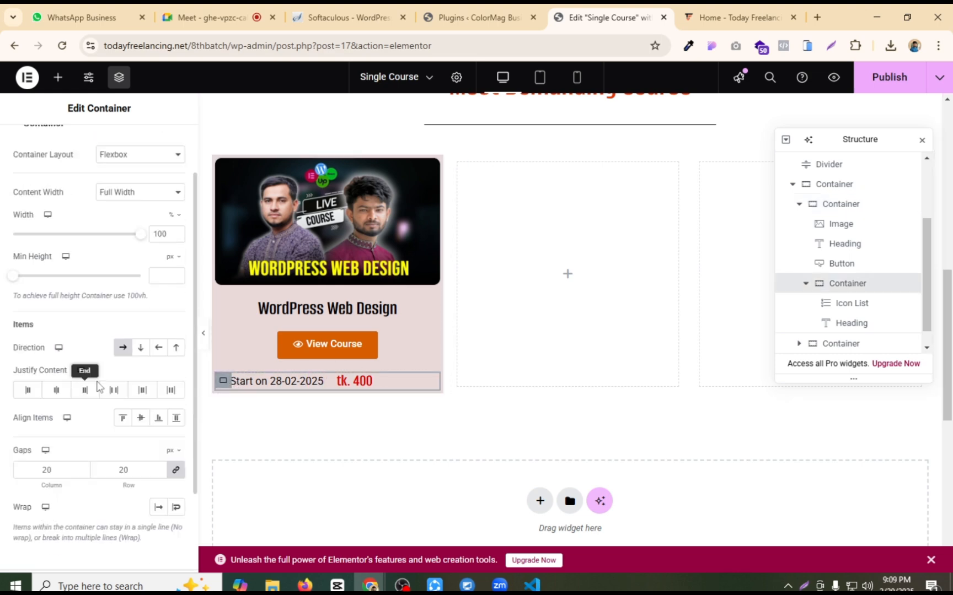
{"action": "left_click", "coordinate": [57, 391]}
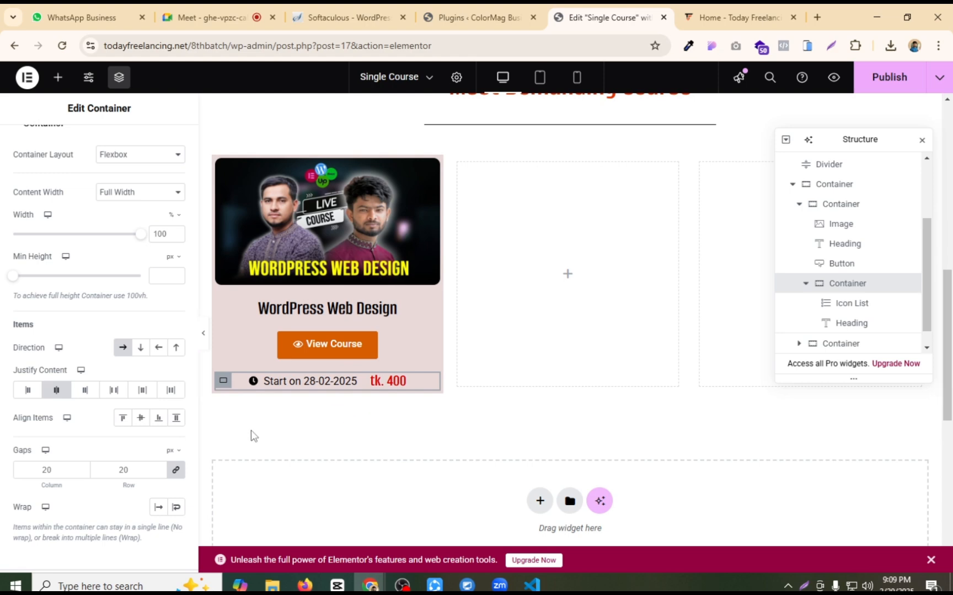
{"action": "left_click", "coordinate": [203, 334]}
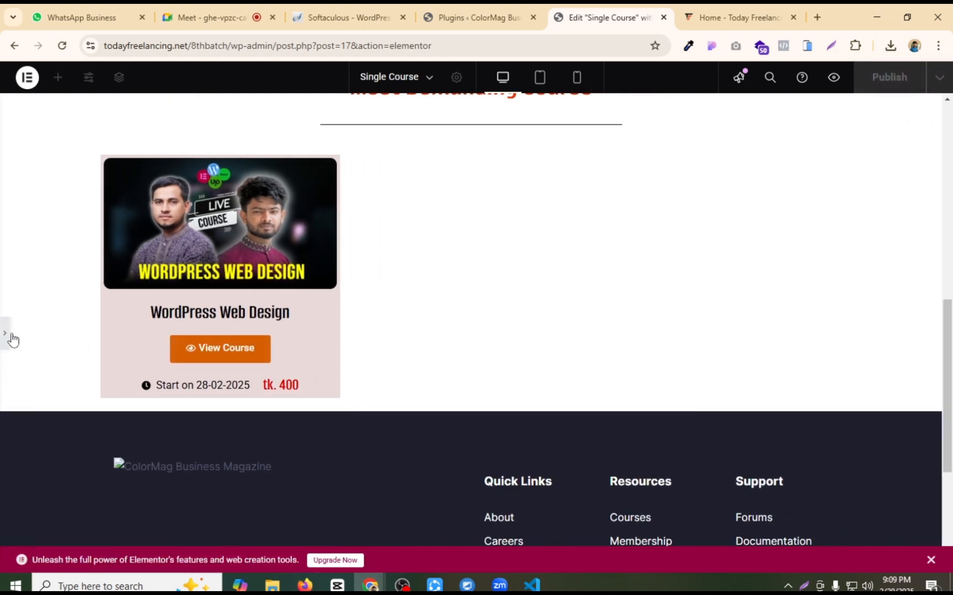
{"action": "left_click", "coordinate": [11, 336]}
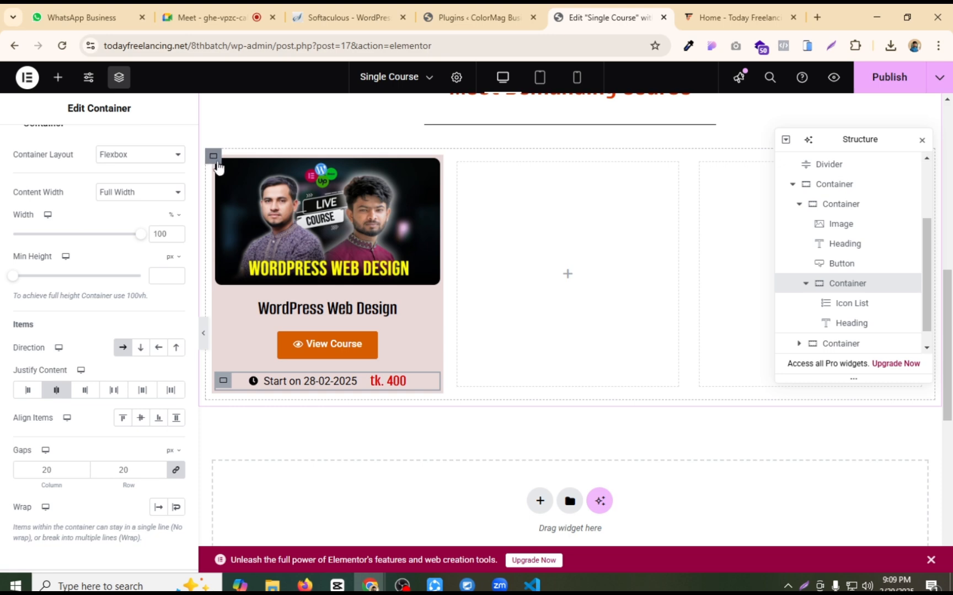
Step: Round the course card container's border with a 10 px radius on all corners, publish the page and preview the card
{"action": "left_click", "coordinate": [213, 157]}
{"action": "left_click", "coordinate": [97, 146]}
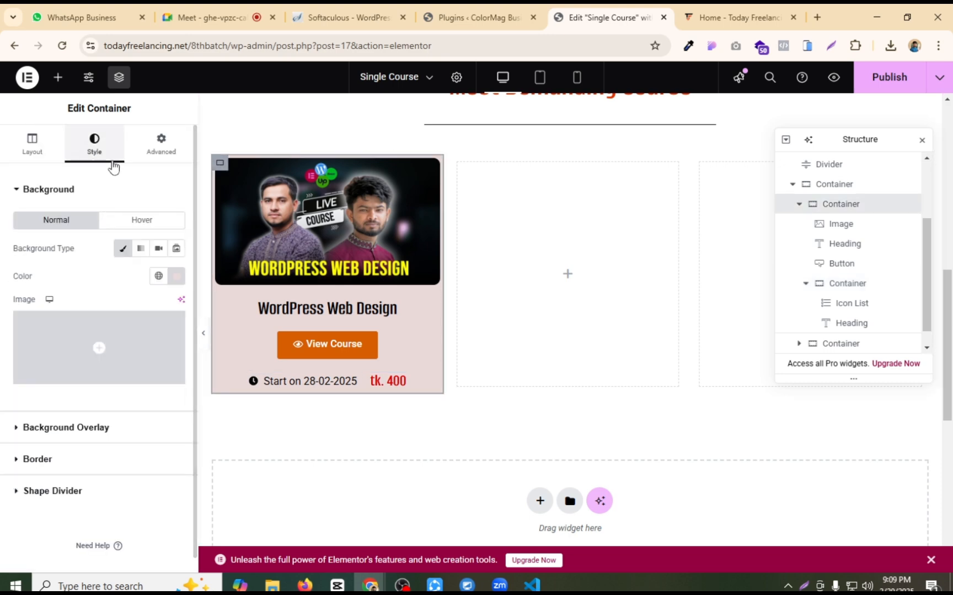
{"action": "left_click", "coordinate": [51, 459]}
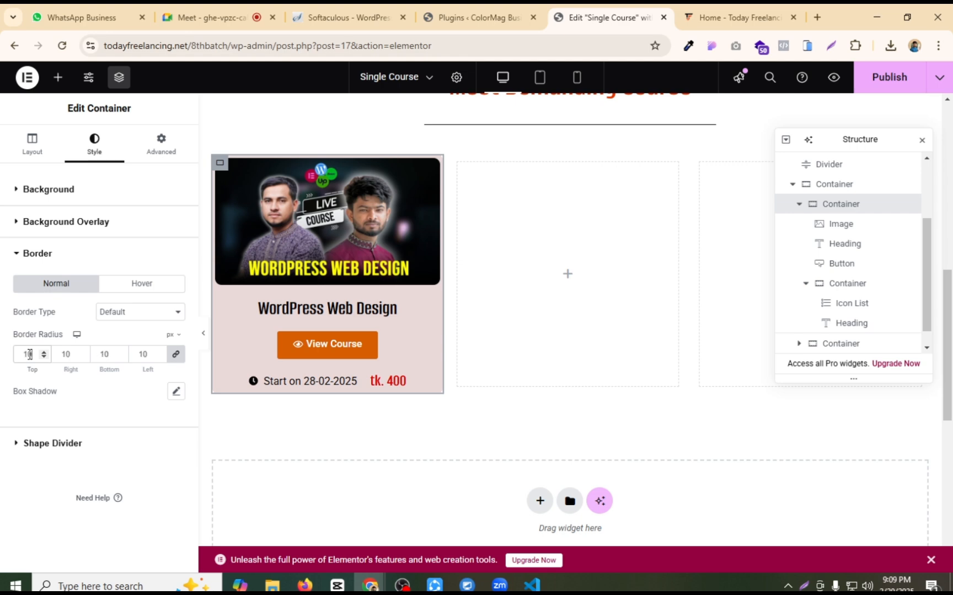
{"action": "left_click", "coordinate": [879, 83]}
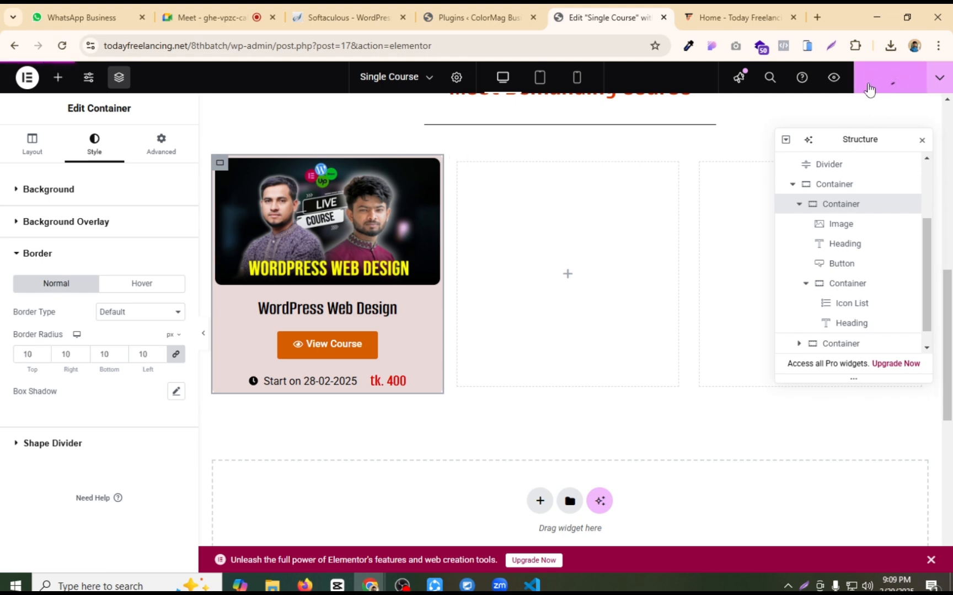
{"action": "left_click", "coordinate": [204, 335]}
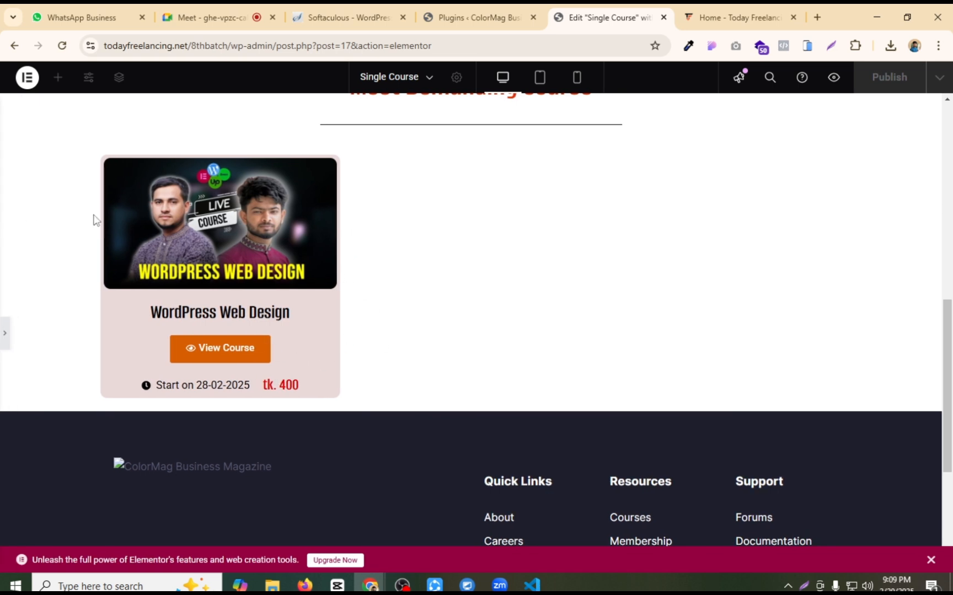
{"action": "left_click", "coordinate": [5, 340]}
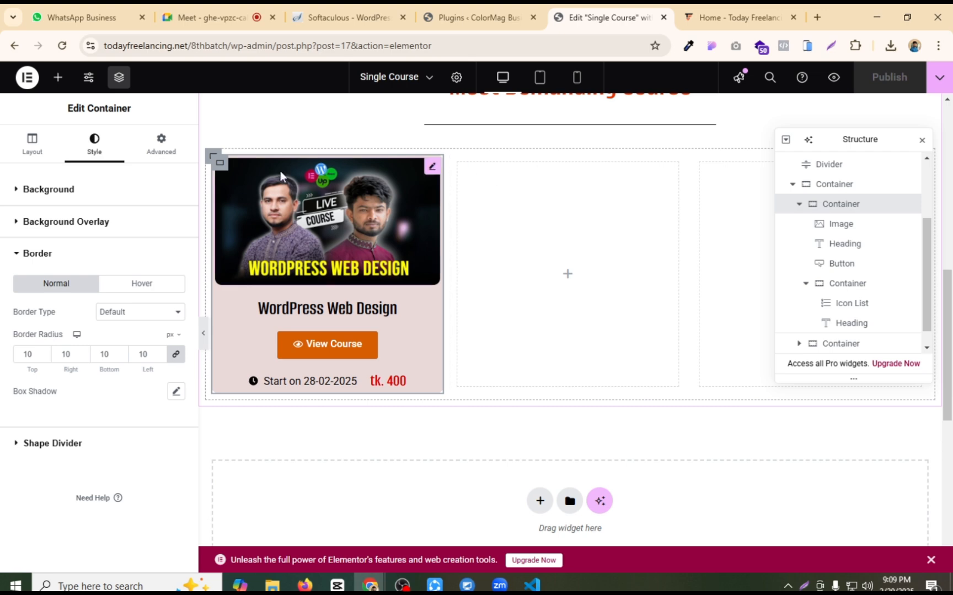
Step: Duplicate the finished course card container twice to make three cards in the row
{"action": "right_click", "coordinate": [220, 162]}
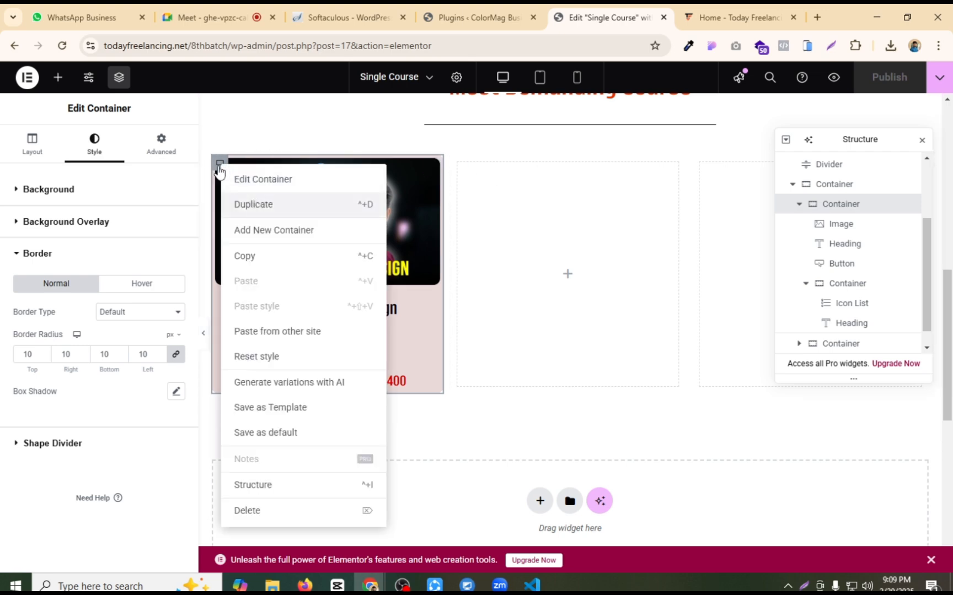
{"action": "left_click", "coordinate": [253, 204]}
{"action": "right_click", "coordinate": [220, 164]}
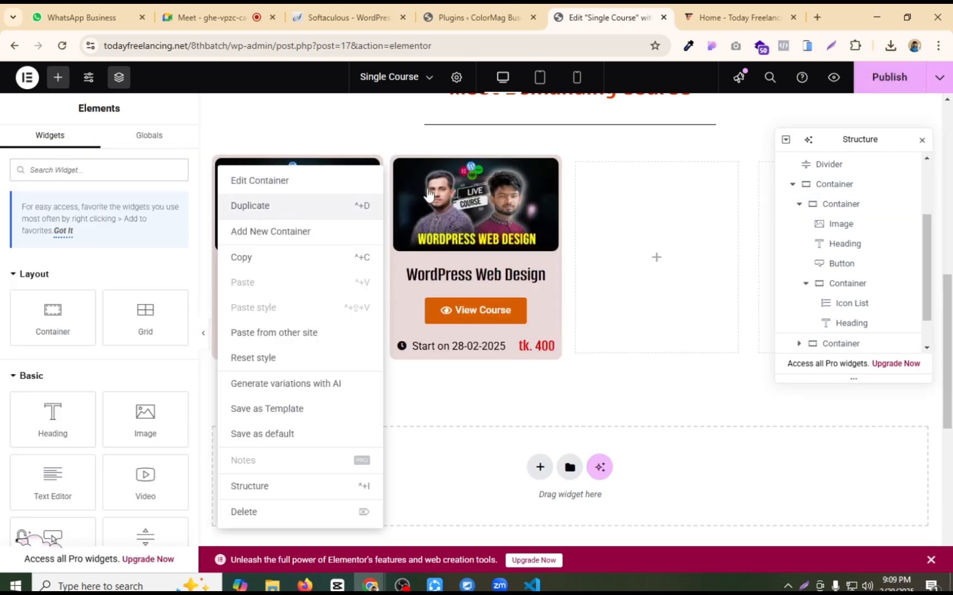
{"action": "key", "text": "ctrl+d"}
Step: Delete the two empty containers beside the course cards, close the Structure window and publish the page
{"action": "right_click", "coordinate": [651, 170]}
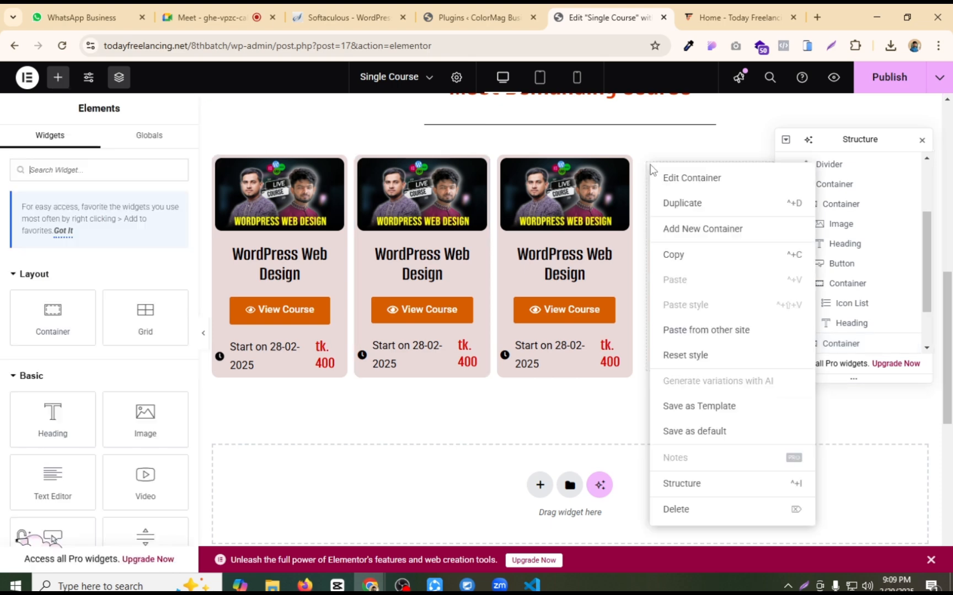
{"action": "left_click", "coordinate": [678, 509]}
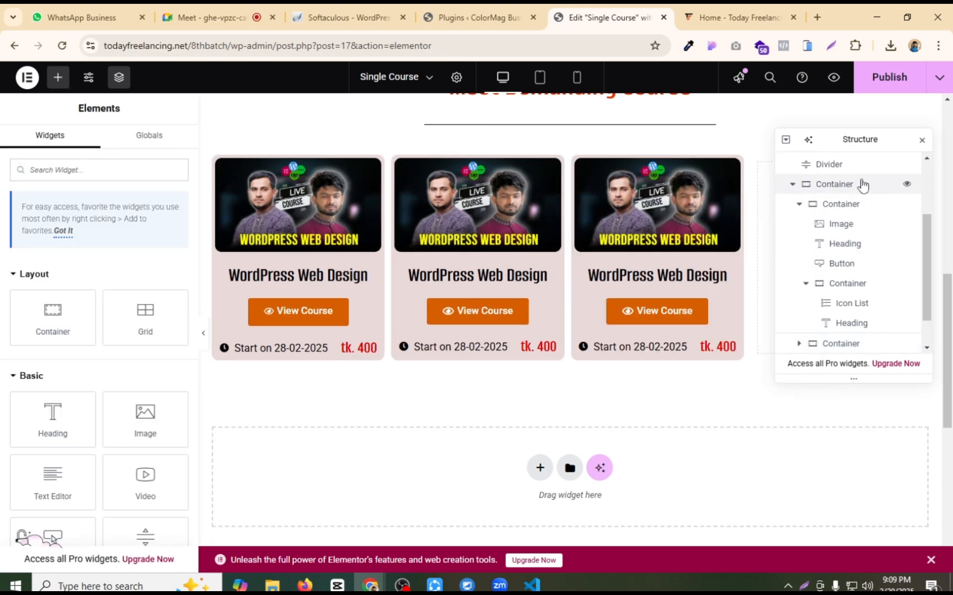
{"action": "left_click", "coordinate": [922, 140]}
{"action": "right_click", "coordinate": [765, 175]}
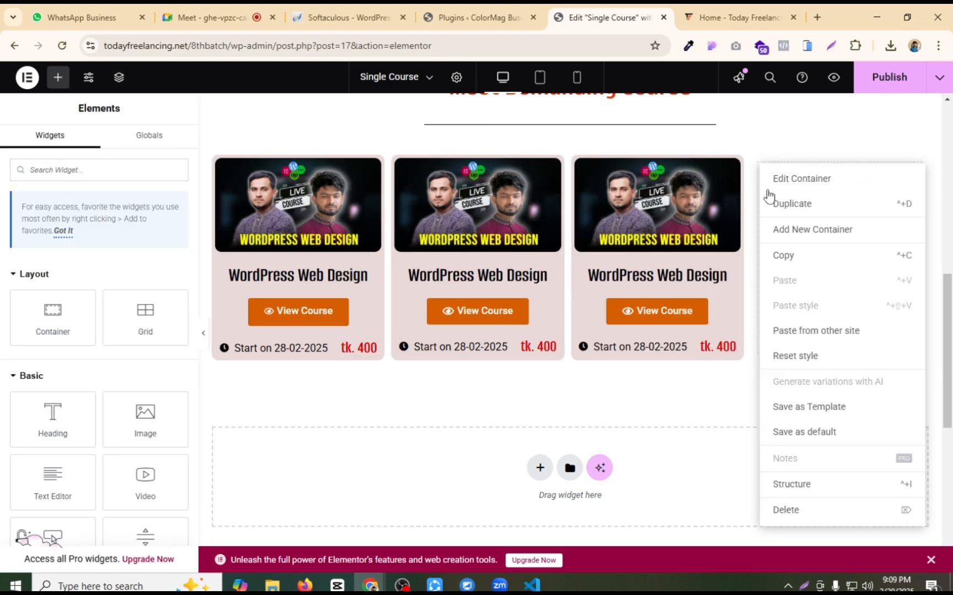
{"action": "left_click", "coordinate": [796, 502]}
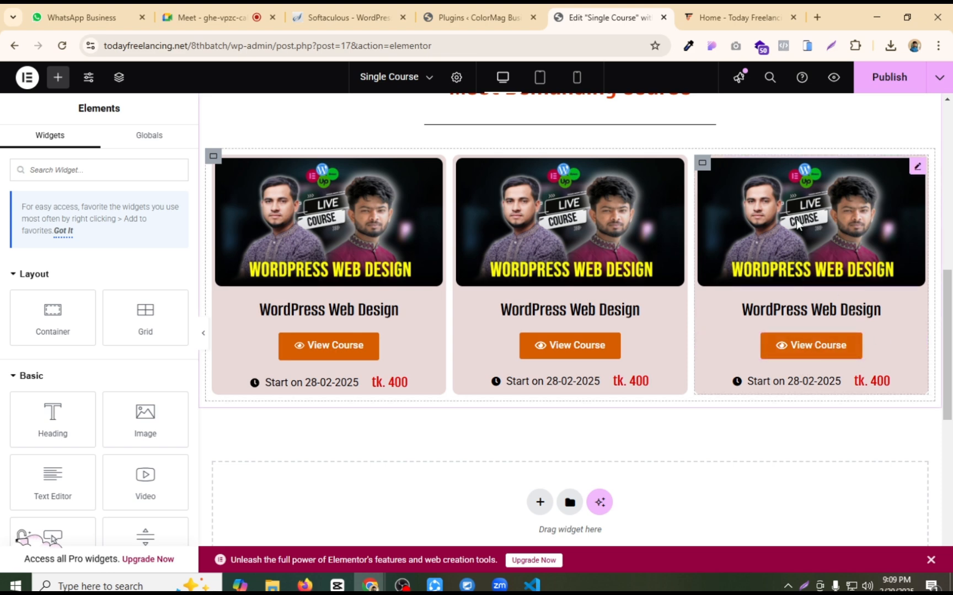
{"action": "left_click", "coordinate": [875, 80]}
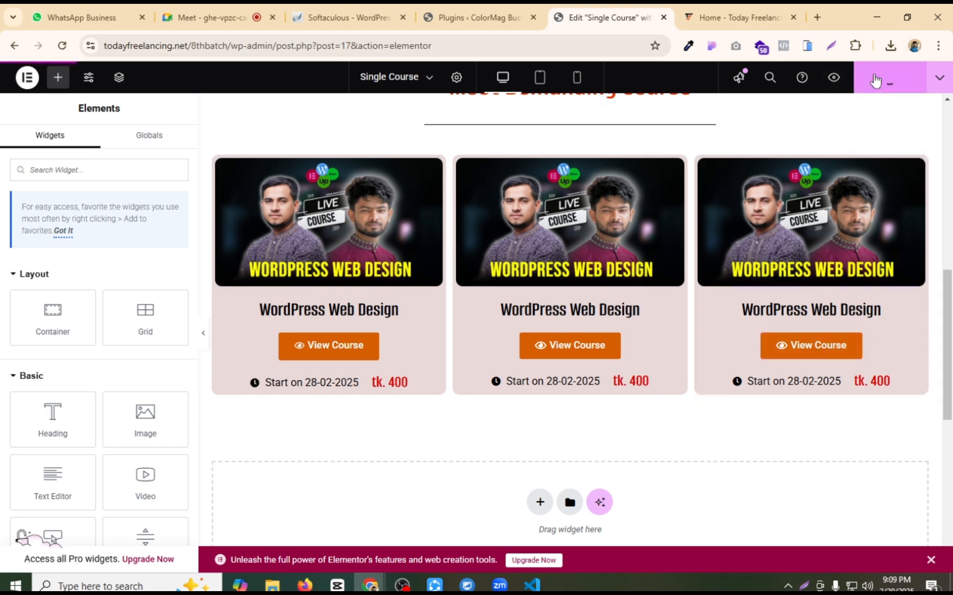
Step: On the reference home page, examine the student statistics counter boxes and the testimonial section below the course cards
{"action": "left_click", "coordinate": [719, 8]}
{"action": "scroll", "coordinate": [613, 200], "scroll_direction": "down", "scroll_amount": 5}
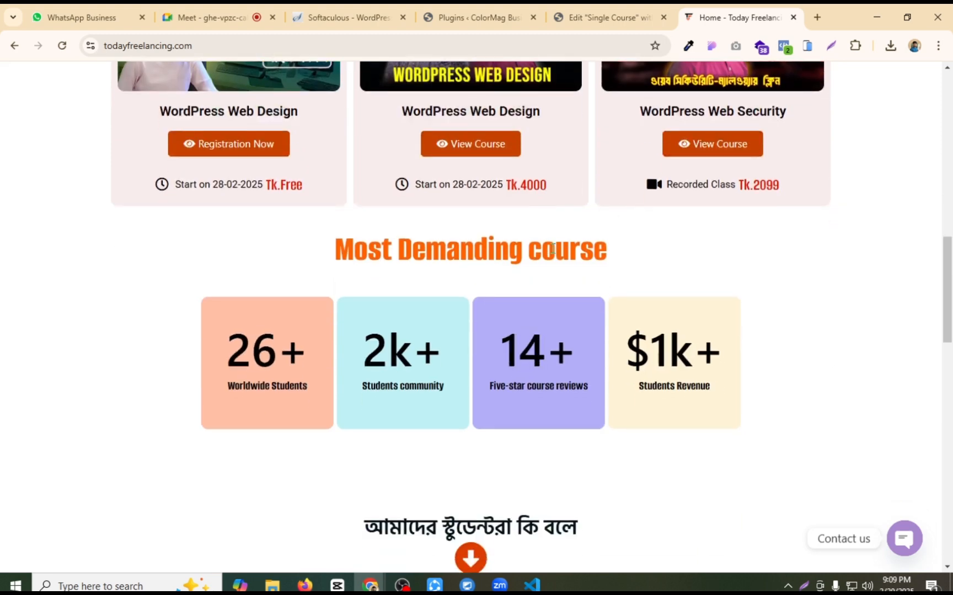
{"action": "scroll", "coordinate": [486, 237], "scroll_direction": "down", "scroll_amount": 2}
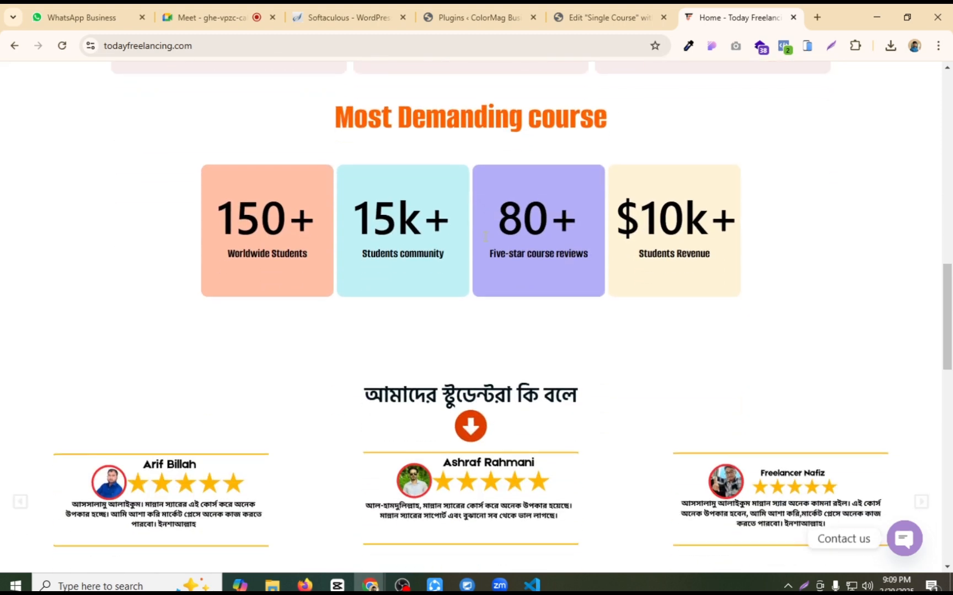
{"action": "scroll", "coordinate": [486, 237], "scroll_direction": "down", "scroll_amount": 3}
{"action": "scroll", "coordinate": [486, 239], "scroll_direction": "up", "scroll_amount": 1}
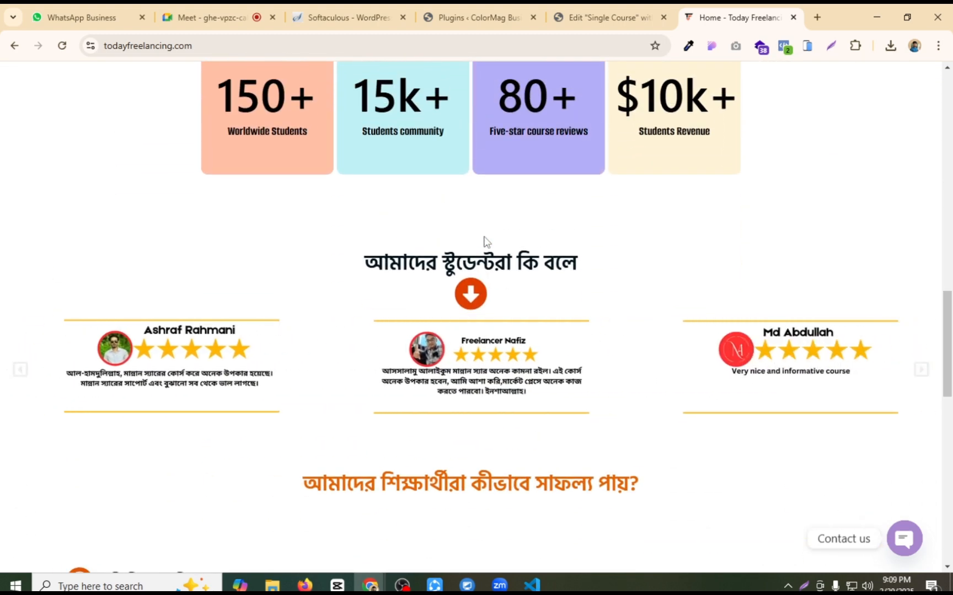
{"action": "scroll", "coordinate": [485, 240], "scroll_direction": "up", "scroll_amount": 1}
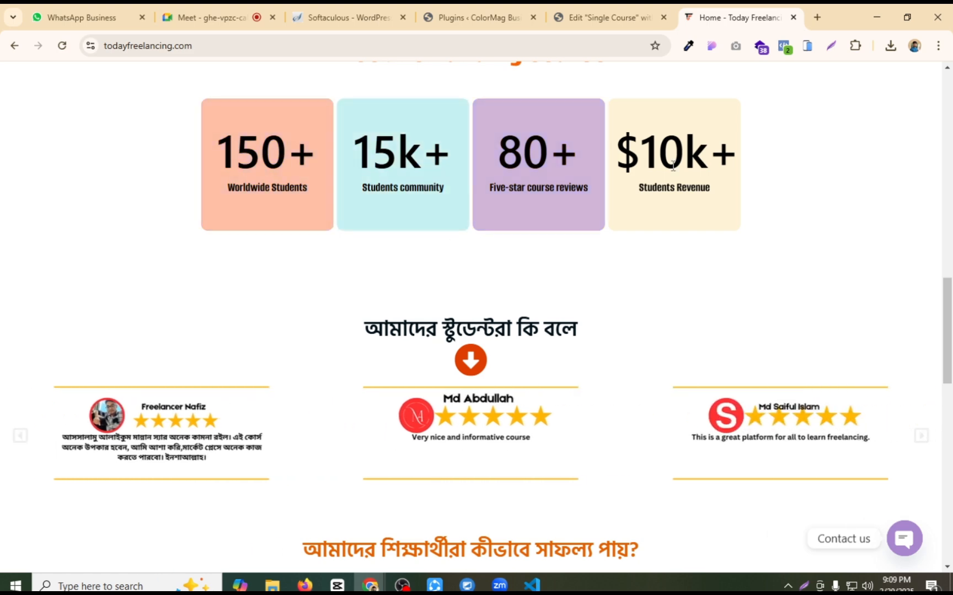
Step: Return to the Elementor editor and add a single-column Flexbox container below the course cards
{"action": "left_click", "coordinate": [612, 17]}
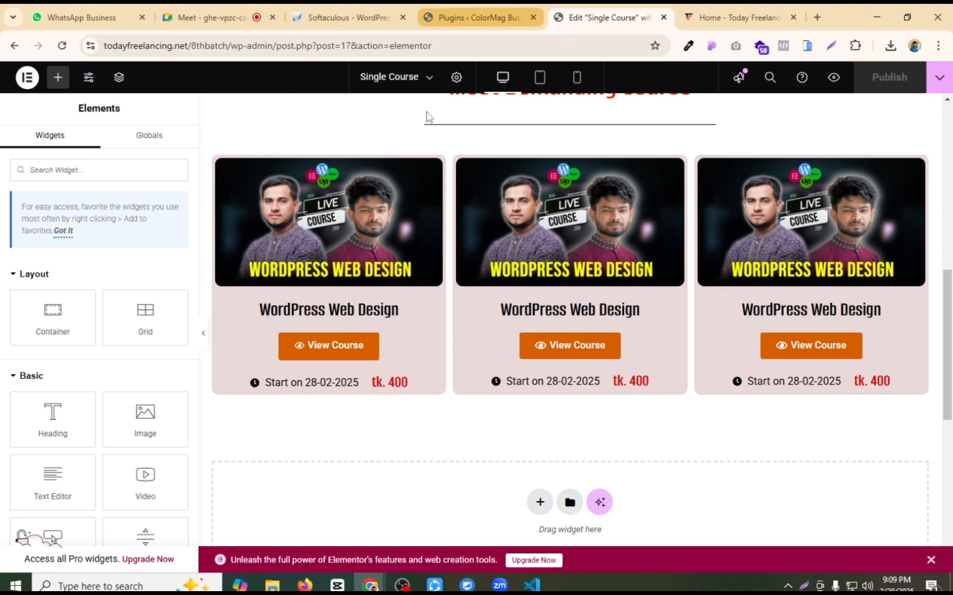
{"action": "left_click", "coordinate": [540, 502]}
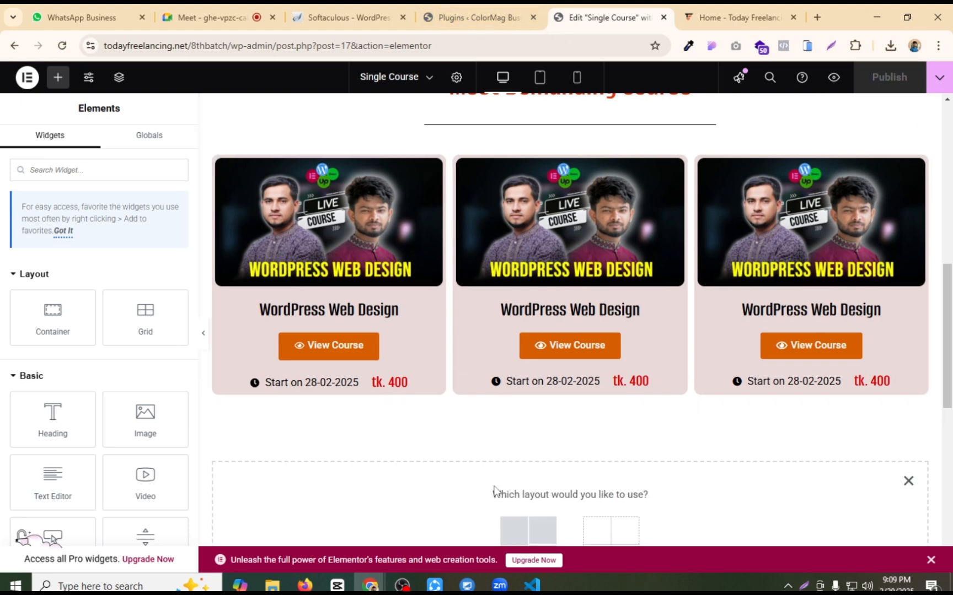
{"action": "scroll", "coordinate": [495, 485], "scroll_direction": "down", "scroll_amount": 4}
{"action": "left_click", "coordinate": [512, 345]}
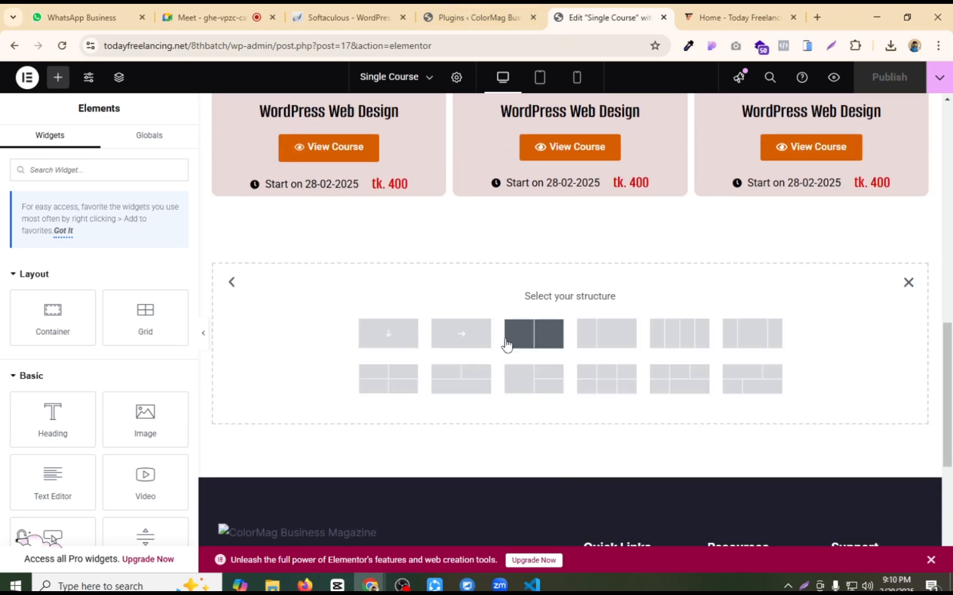
{"action": "left_click", "coordinate": [398, 345]}
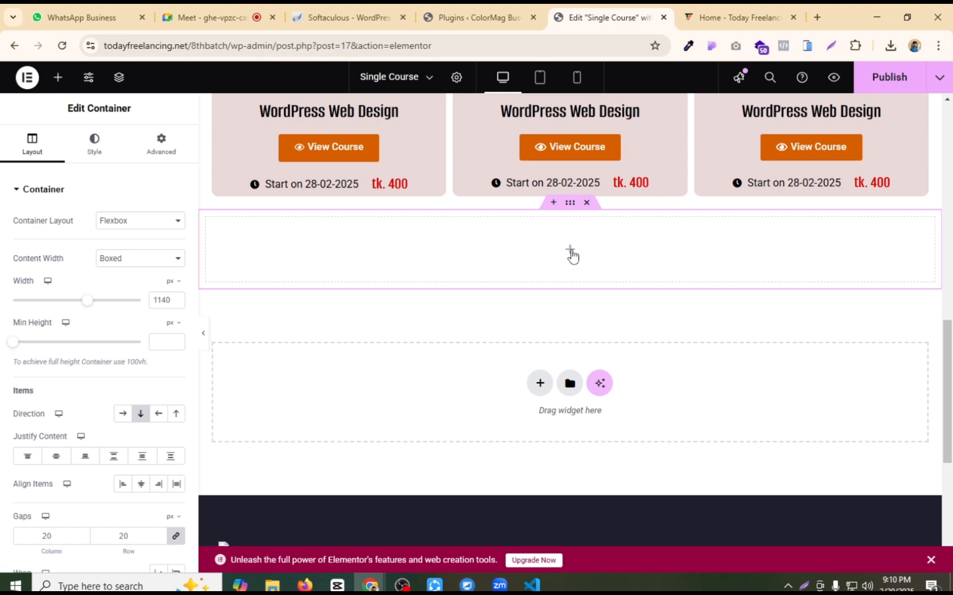
Step: Add a Heading widget to the new container and set its title to "Our Achievement"
{"action": "left_click", "coordinate": [569, 251]}
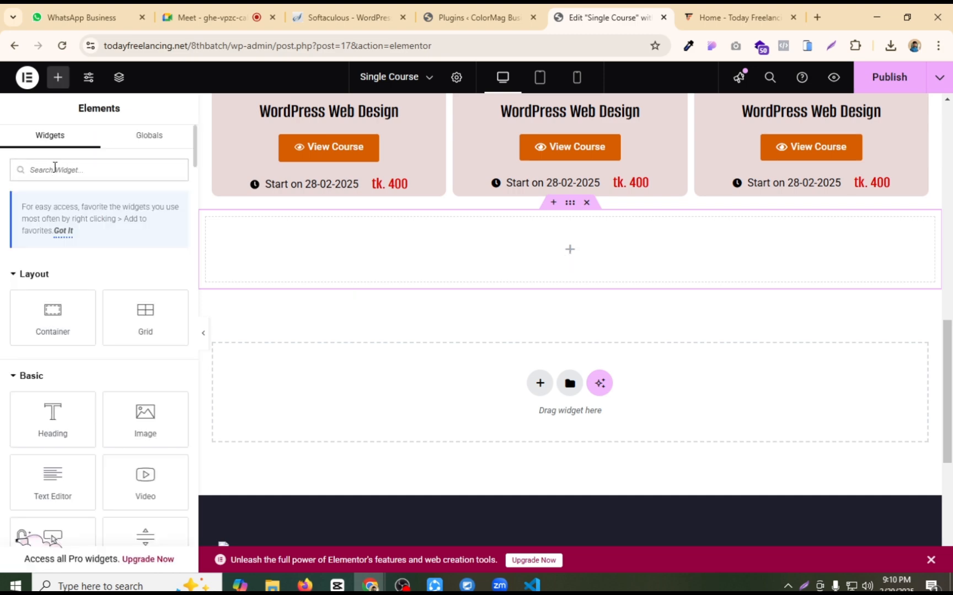
{"action": "left_click_drag", "start_coordinate": [86, 395], "coordinate": [566, 258]}
{"action": "left_click_drag", "start_coordinate": [130, 250], "coordinate": [1, 252]}
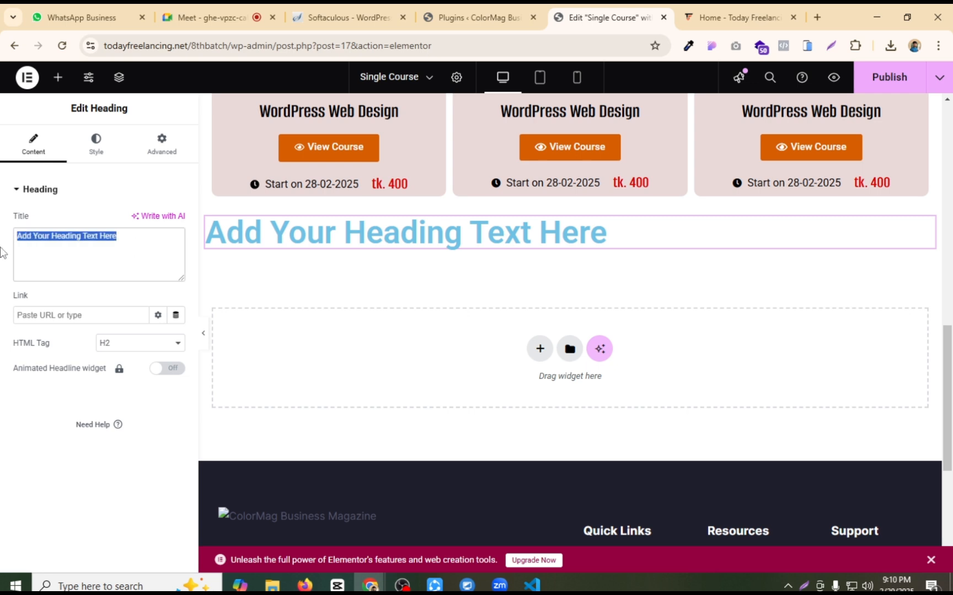
{"action": "type", "text": "Our Ach"}
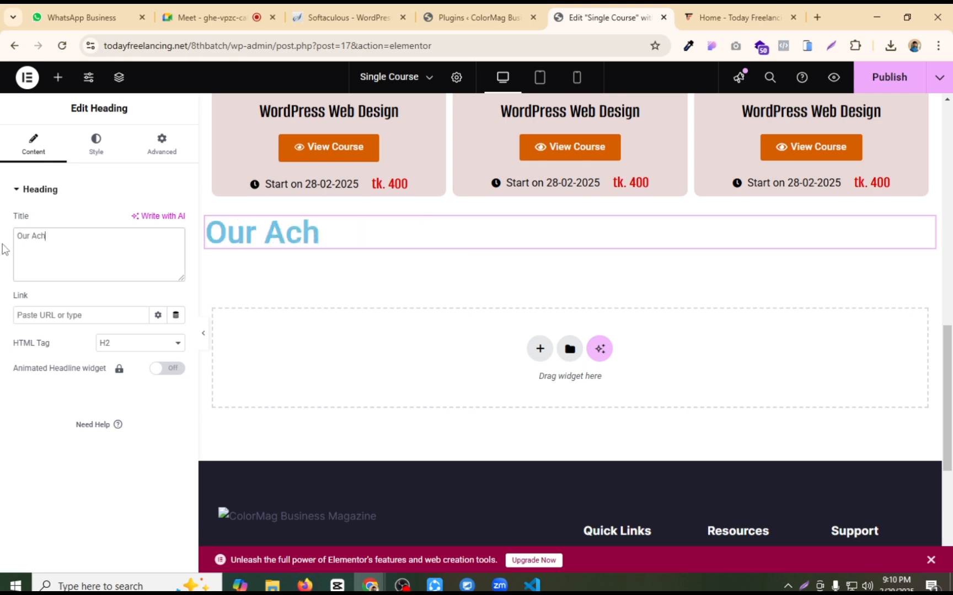
{"action": "type", "text": "mwent"}
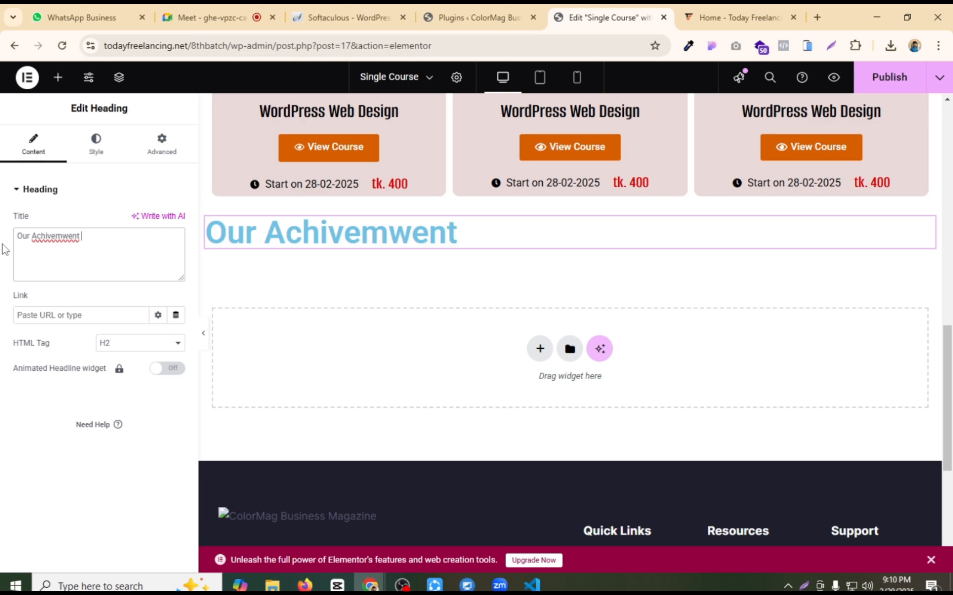
{"action": "right_click", "coordinate": [52, 236]}
{"action": "left_click", "coordinate": [127, 247]}
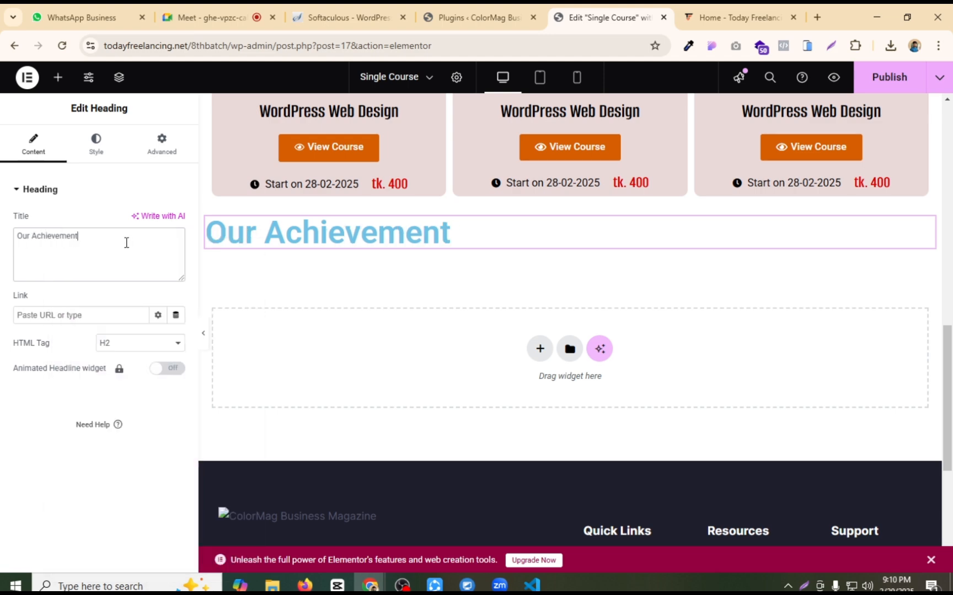
Step: Center the "Our Achievement" heading and set its text color to black (#000000)
{"action": "left_click", "coordinate": [96, 153]}
{"action": "left_click", "coordinate": [142, 221]}
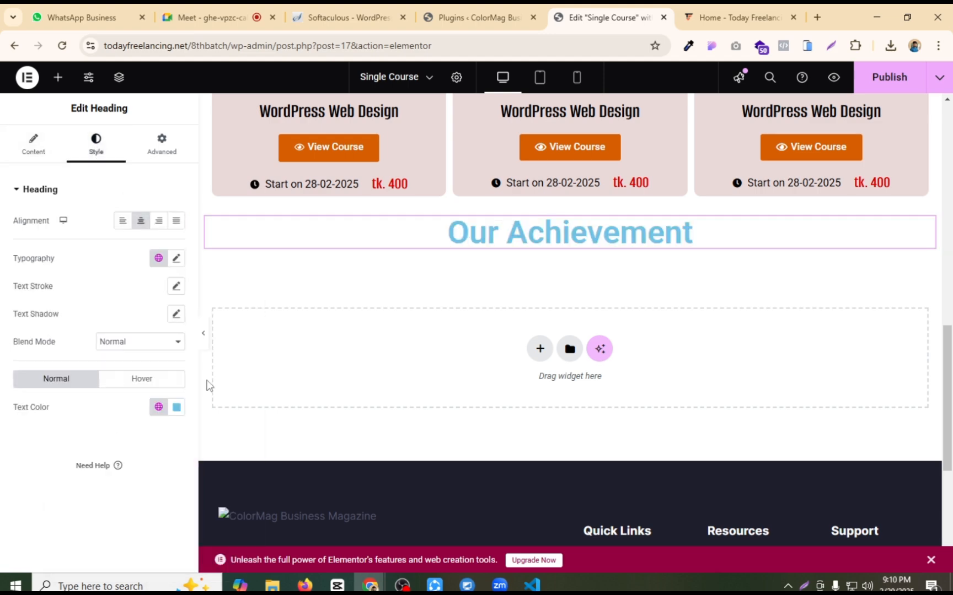
{"action": "left_click", "coordinate": [176, 407]}
{"action": "left_click_drag", "start_coordinate": [174, 281], "coordinate": [252, 355]}
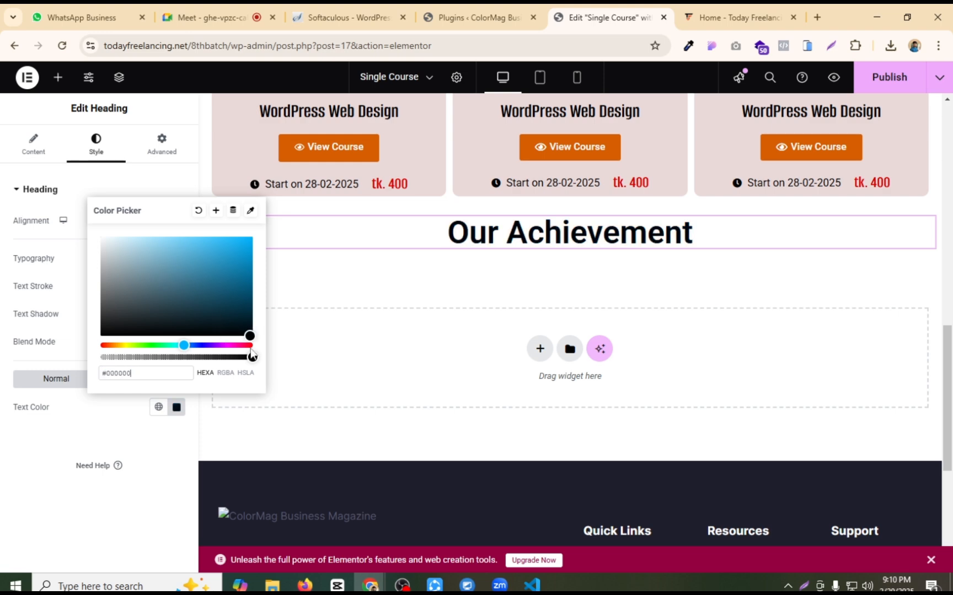
{"action": "left_click", "coordinate": [161, 440]}
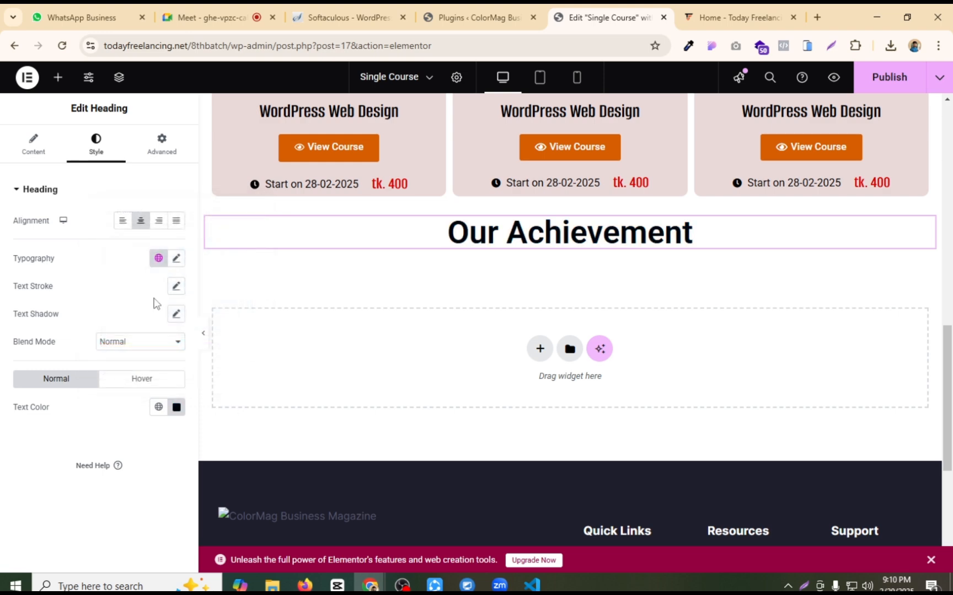
Step: Set the "Our Achievement" heading's font family to Poppins
{"action": "left_click", "coordinate": [176, 259]}
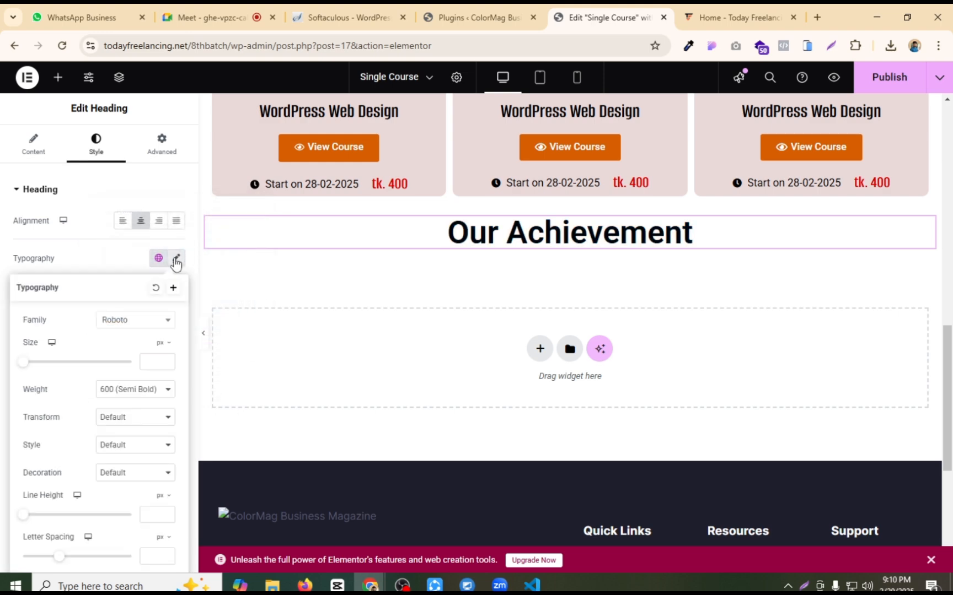
{"action": "left_click", "coordinate": [126, 324]}
{"action": "type", "text": "po"}
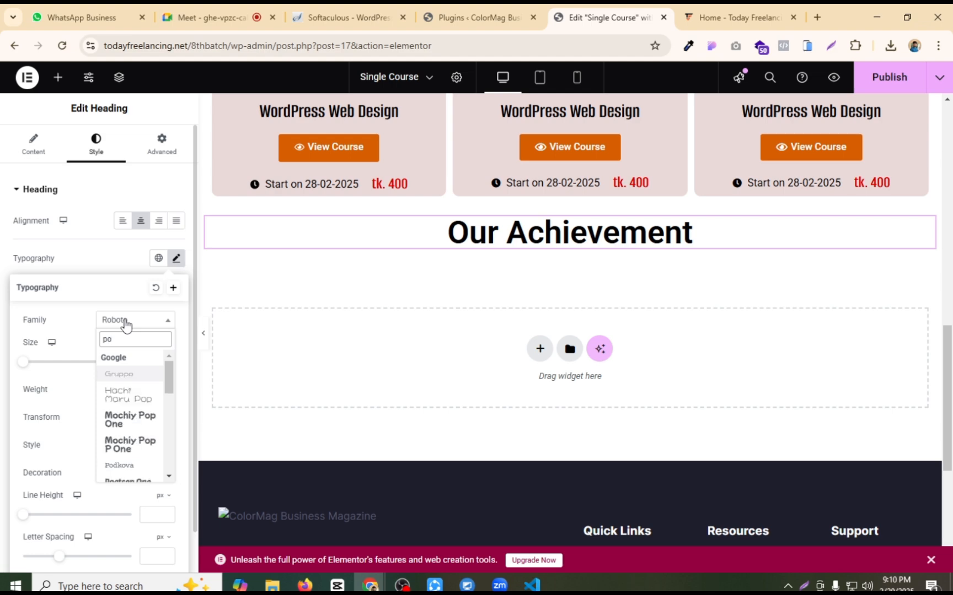
{"action": "type", "text": "p"}
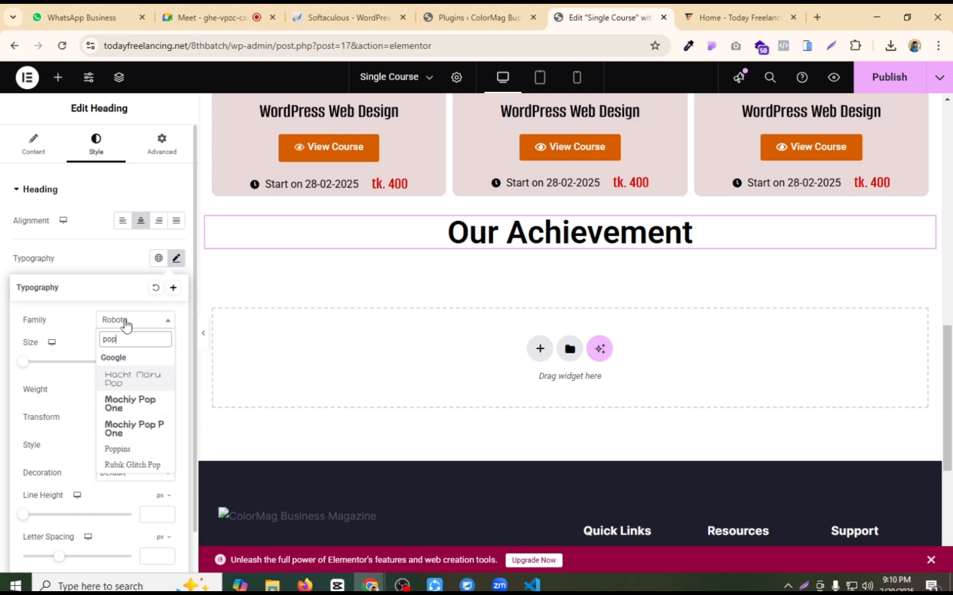
{"action": "left_click", "coordinate": [118, 450]}
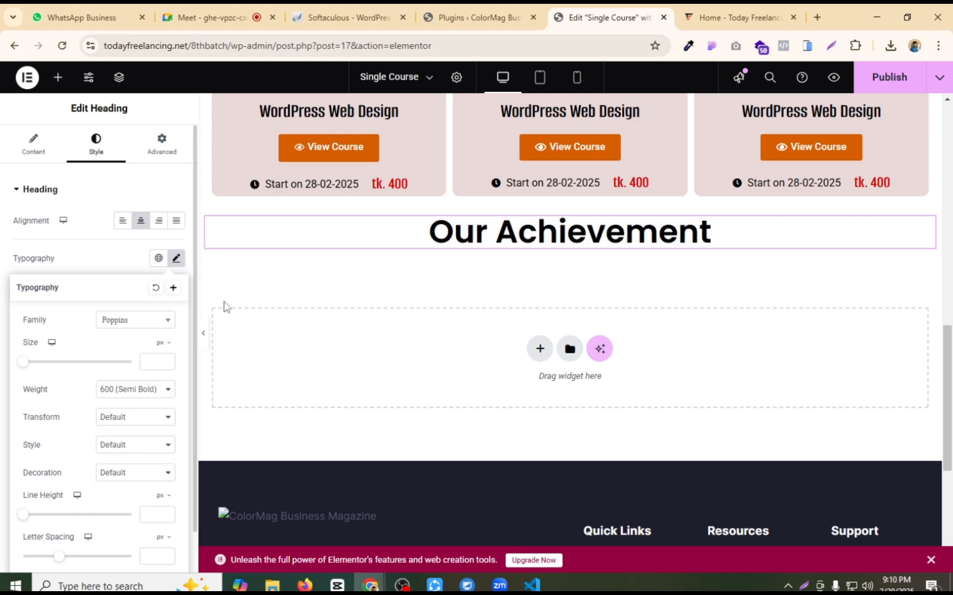
{"action": "left_click", "coordinate": [100, 245]}
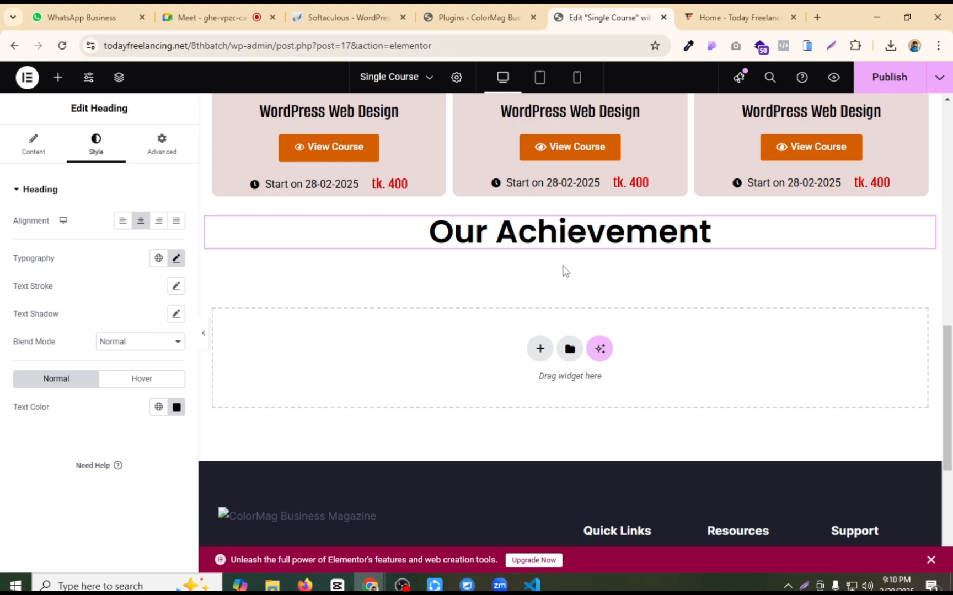
Step: Add a container directly below the "Our Achievement" heading, inside the same section
{"action": "left_click", "coordinate": [58, 77]}
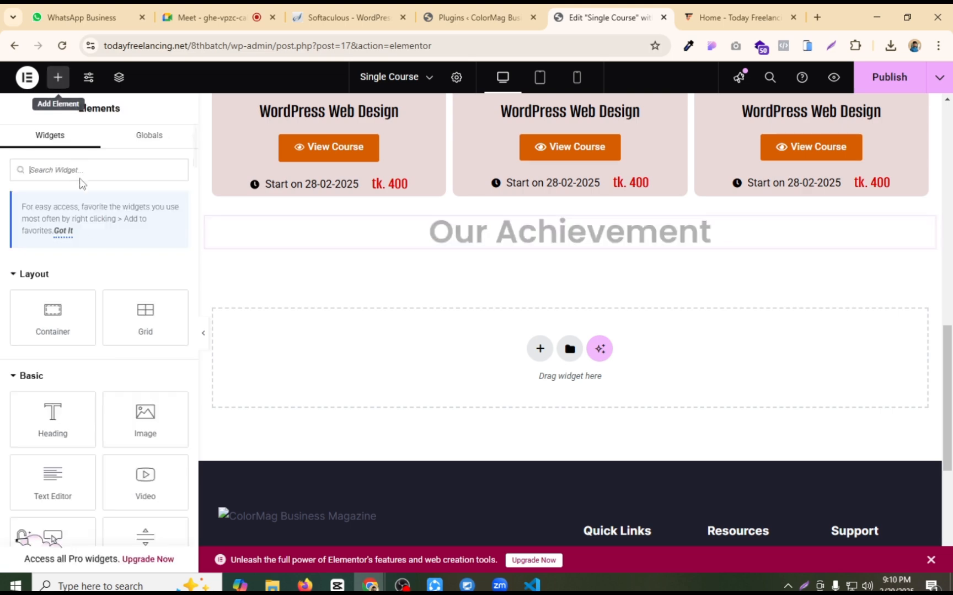
{"action": "left_click_drag", "start_coordinate": [88, 323], "coordinate": [548, 255]}
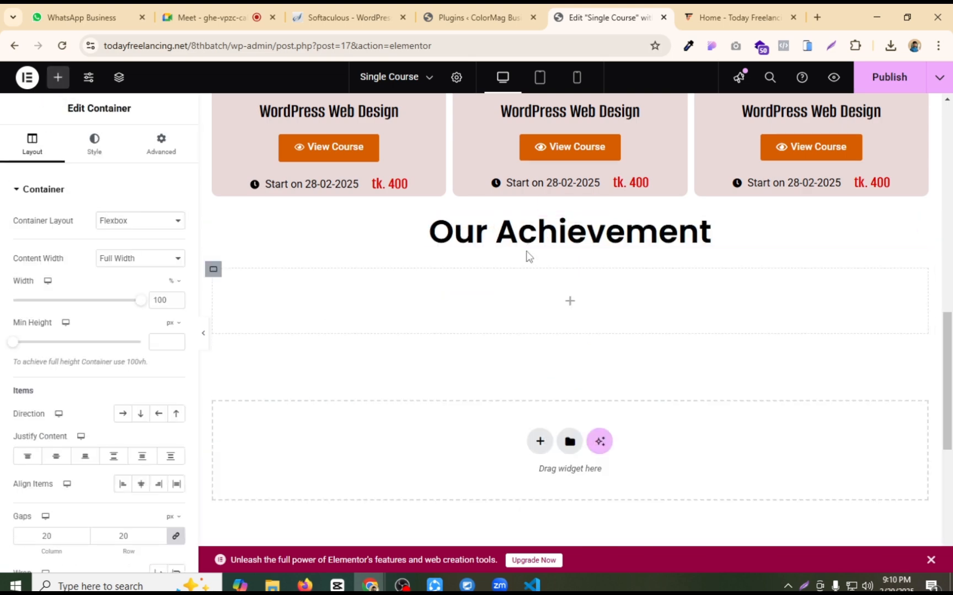
Step: On the reference home page, inspect the size and padding of the "Worldwide Students" counter box with CSS Peeper
{"action": "left_click", "coordinate": [718, 11]}
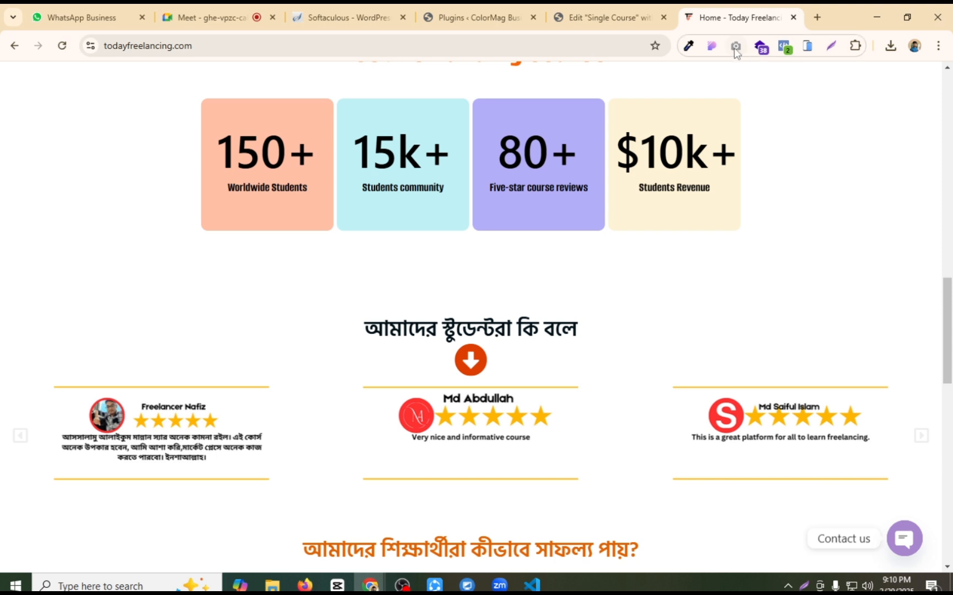
{"action": "left_click", "coordinate": [712, 46]}
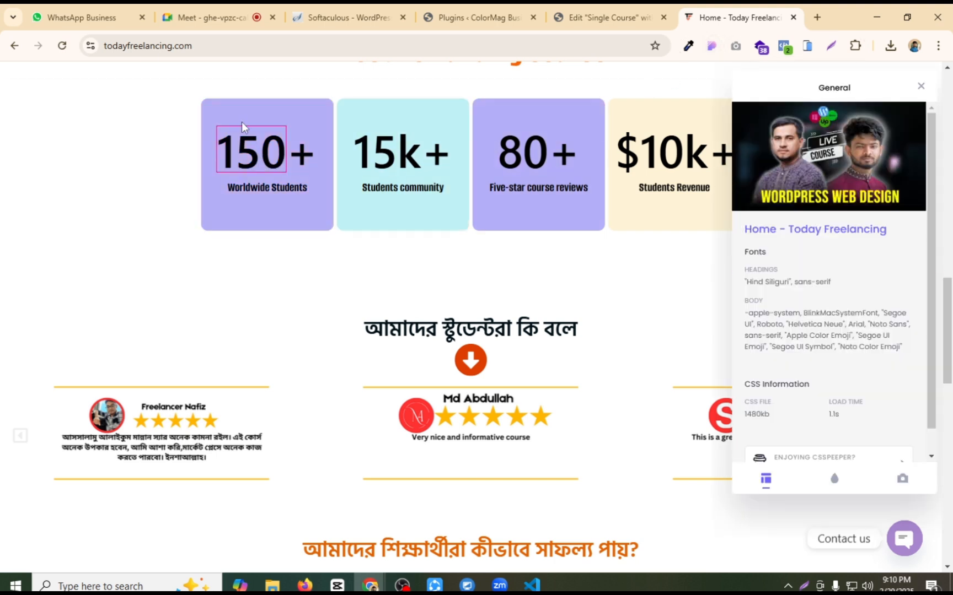
{"action": "left_click", "coordinate": [231, 108]}
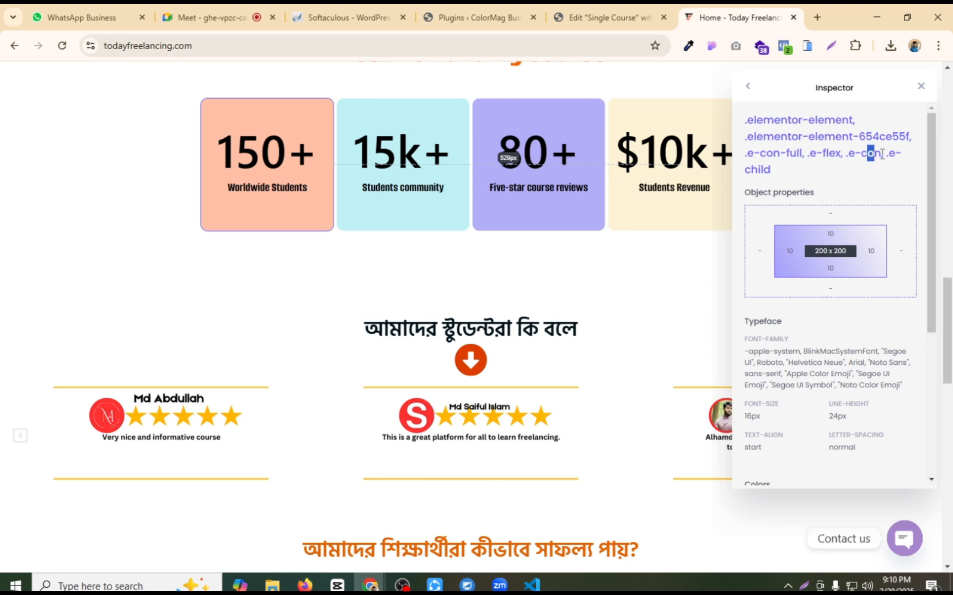
{"action": "left_click_drag", "start_coordinate": [882, 155], "coordinate": [881, 154]}
Step: Return to the Elementor editor, set the new container's direction to horizontal row and nest a container inside it
{"action": "left_click", "coordinate": [606, 17]}
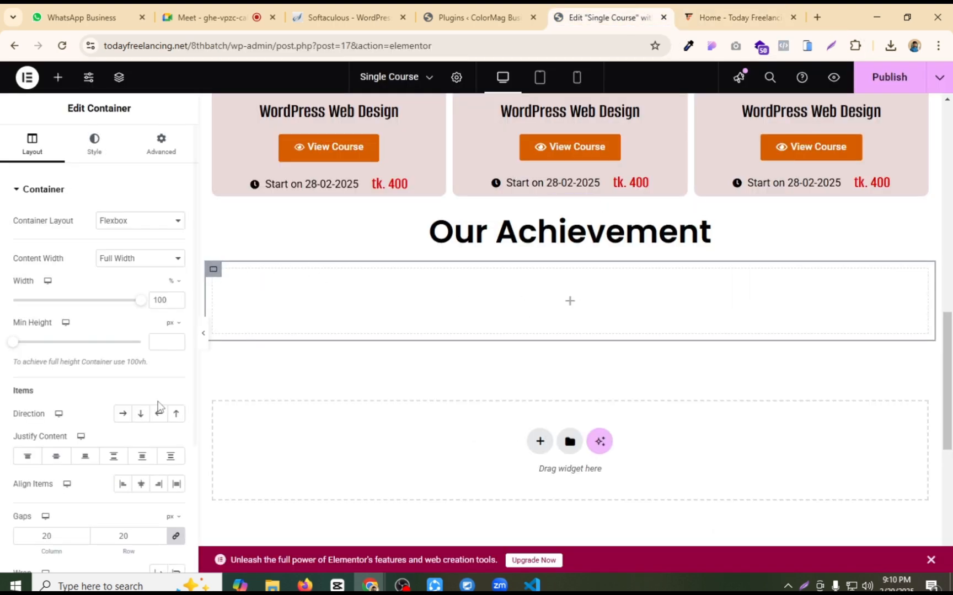
{"action": "left_click", "coordinate": [123, 415]}
{"action": "left_click", "coordinate": [57, 77]}
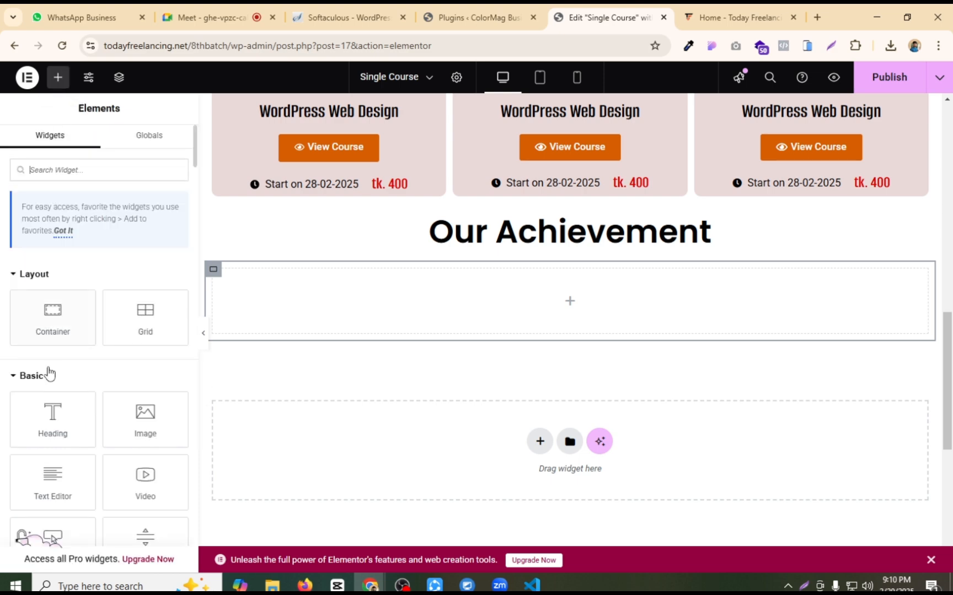
{"action": "left_click_drag", "start_coordinate": [52, 317], "coordinate": [596, 298]}
Step: Duplicate the nested container until four equal containers sit side by side below the heading
{"action": "right_click", "coordinate": [222, 278]}
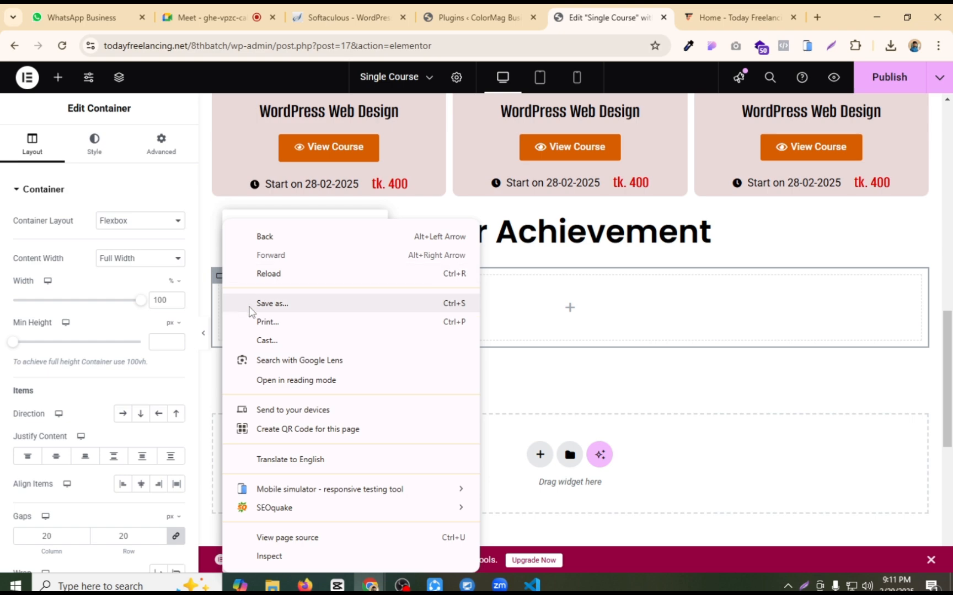
{"action": "left_click", "coordinate": [577, 285]}
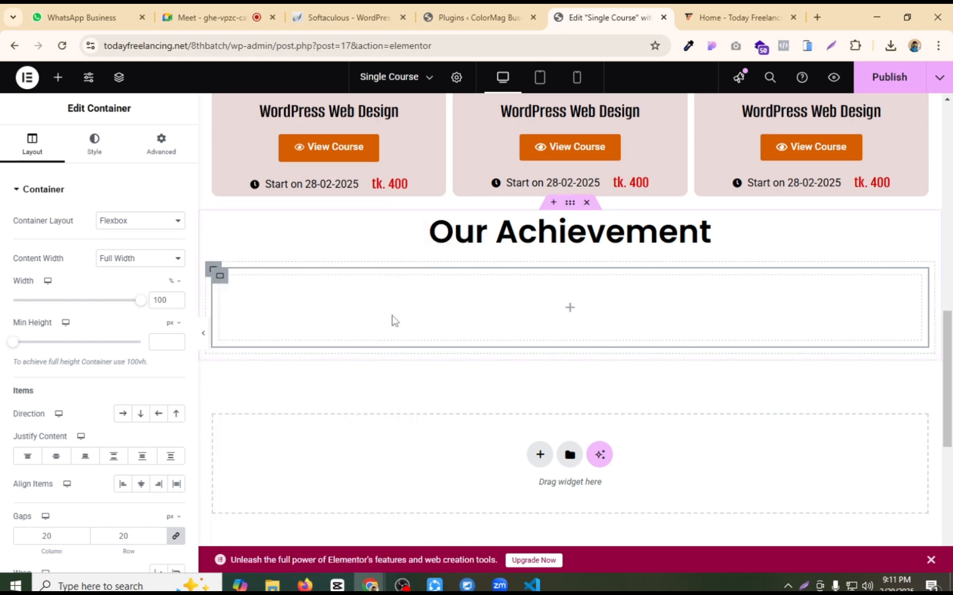
{"action": "right_click", "coordinate": [220, 286]}
{"action": "left_click", "coordinate": [243, 250]}
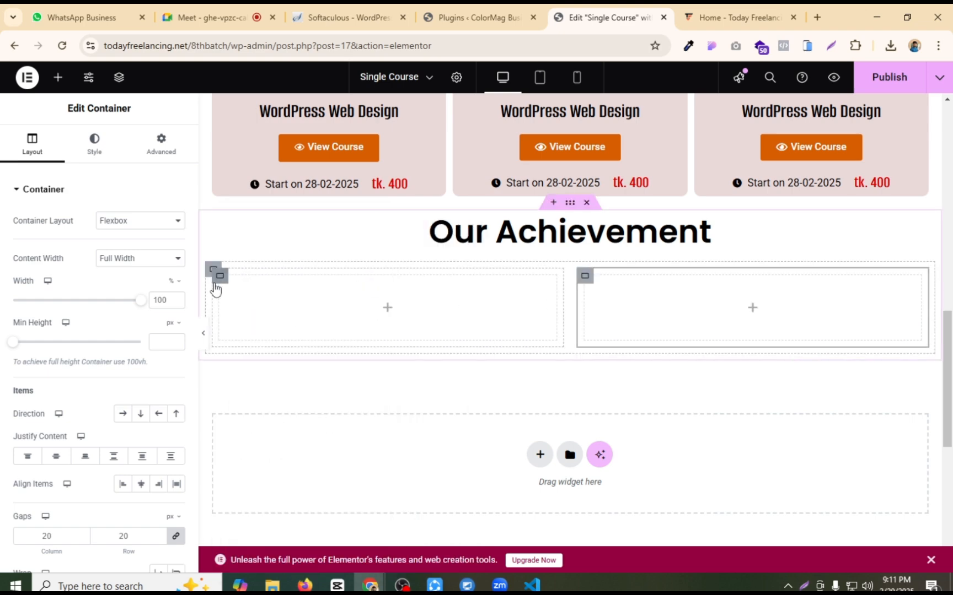
{"action": "right_click", "coordinate": [223, 282]}
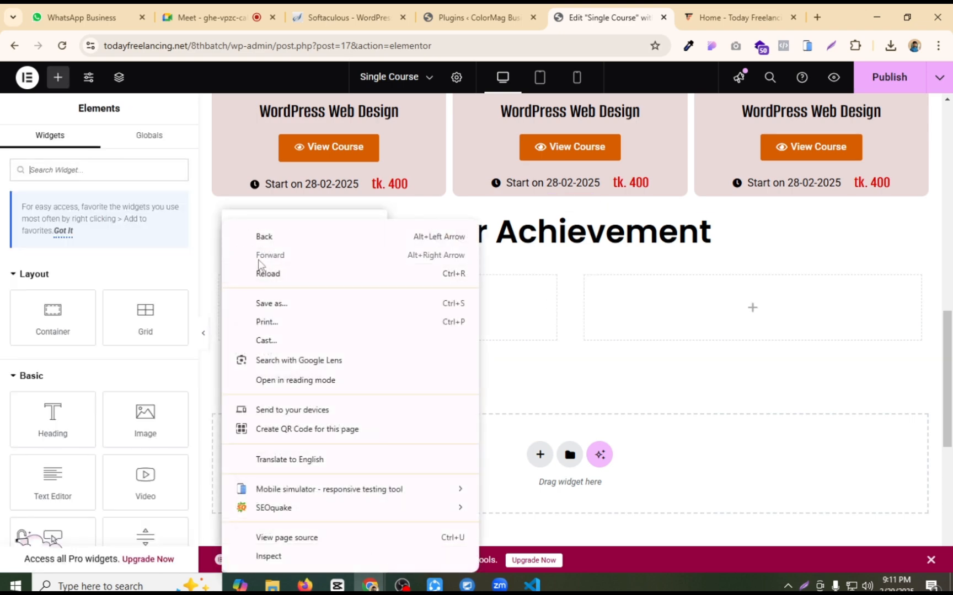
{"action": "left_click", "coordinate": [561, 323]}
{"action": "right_click", "coordinate": [585, 282]}
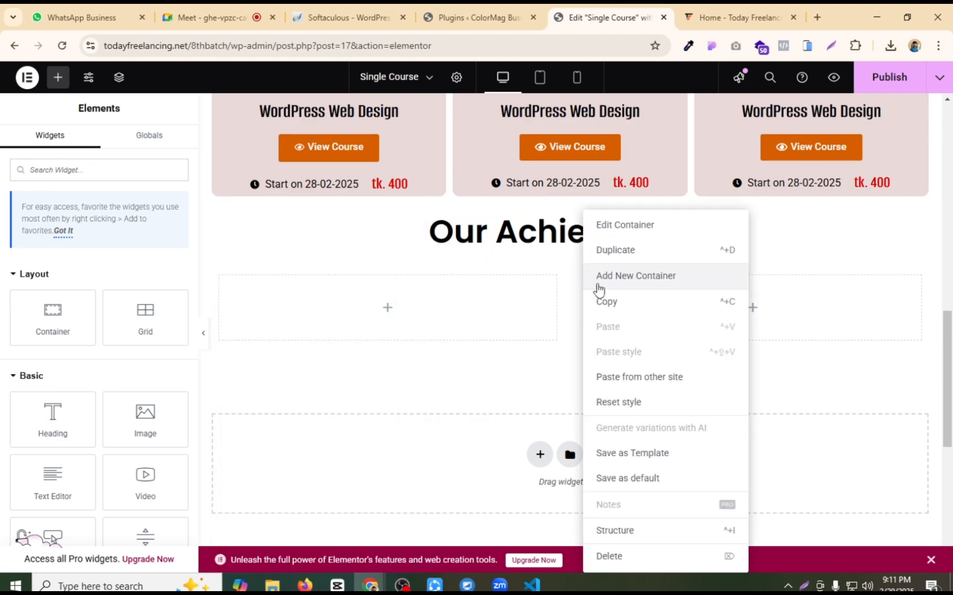
{"action": "left_click", "coordinate": [602, 258]}
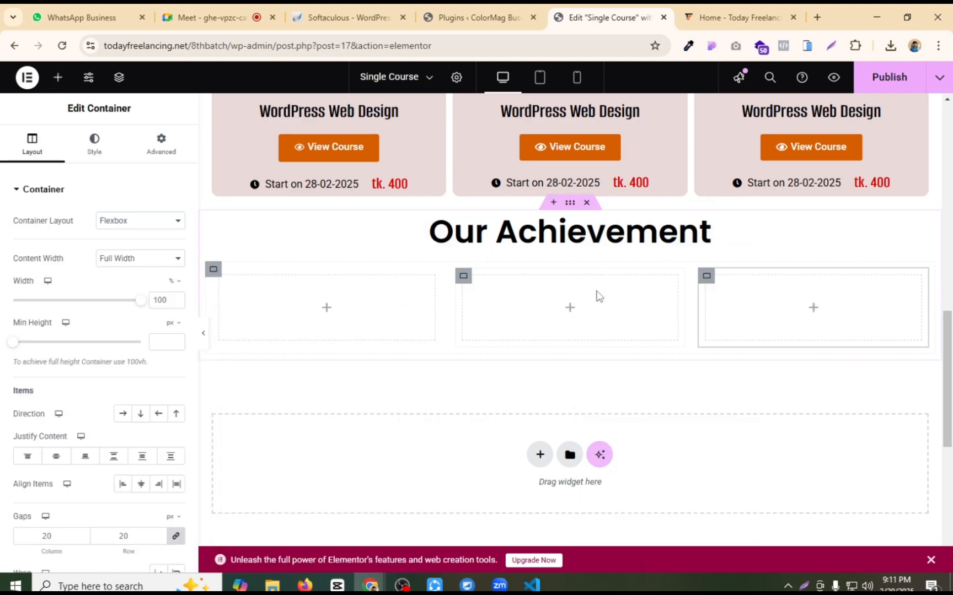
{"action": "right_click", "coordinate": [464, 276]}
{"action": "left_click", "coordinate": [491, 255]}
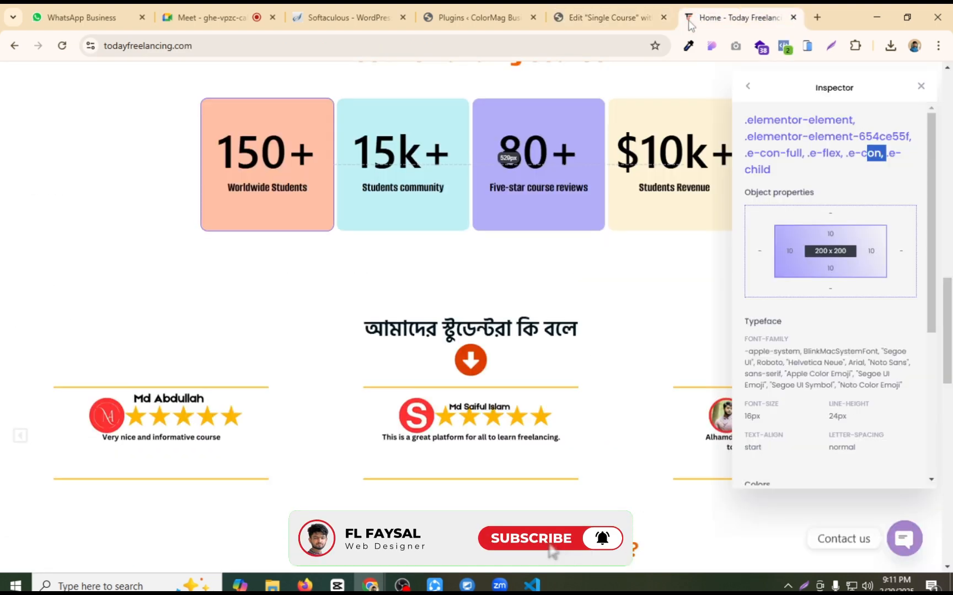
Step: Check the reference counter boxes, return to the Elementor editor and add a Counter widget to the first of the four containers
{"action": "left_click", "coordinate": [733, 17]}
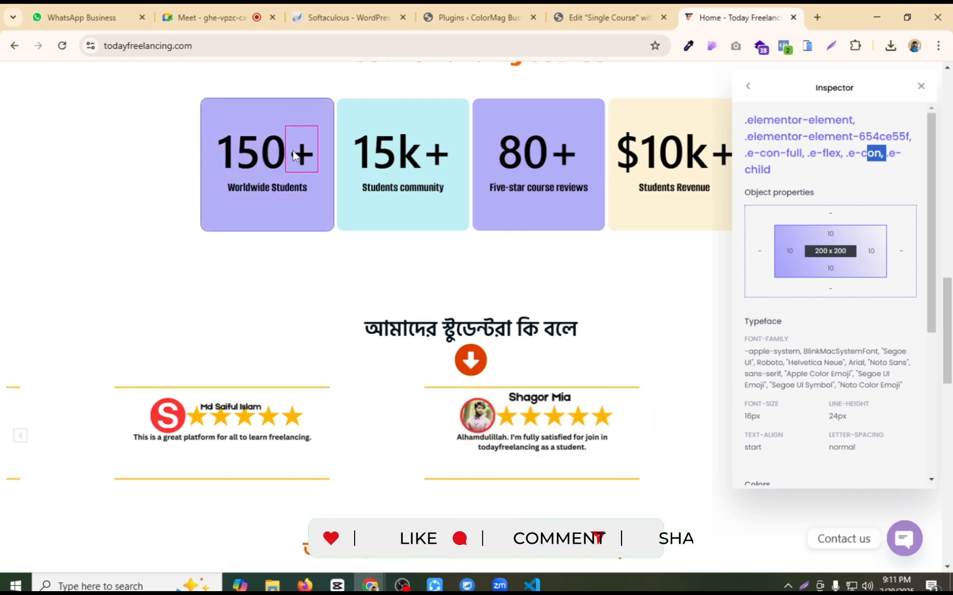
{"action": "left_click", "coordinate": [564, 24]}
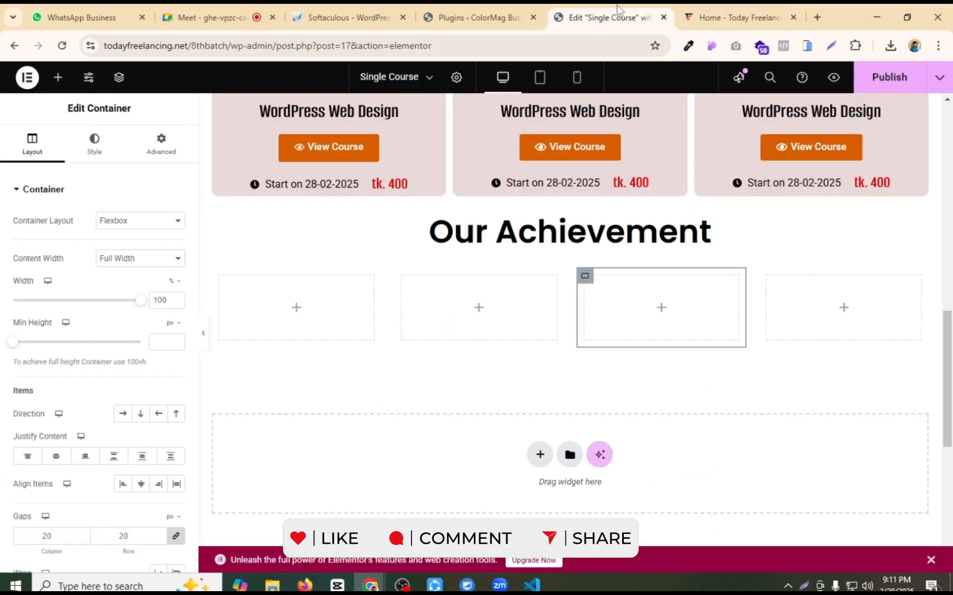
{"action": "left_click", "coordinate": [295, 308]}
{"action": "left_click", "coordinate": [73, 169]}
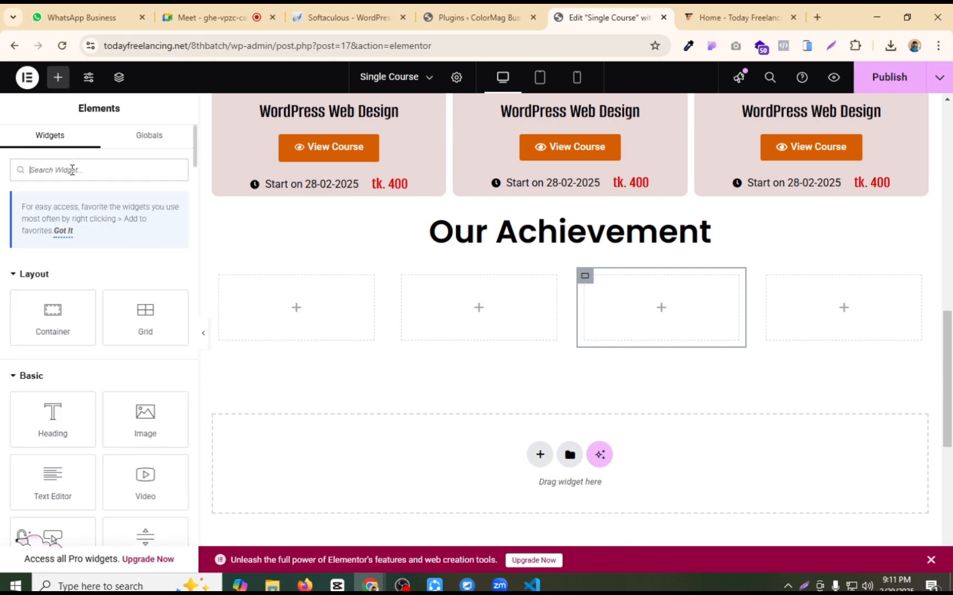
{"action": "type", "text": "coun"}
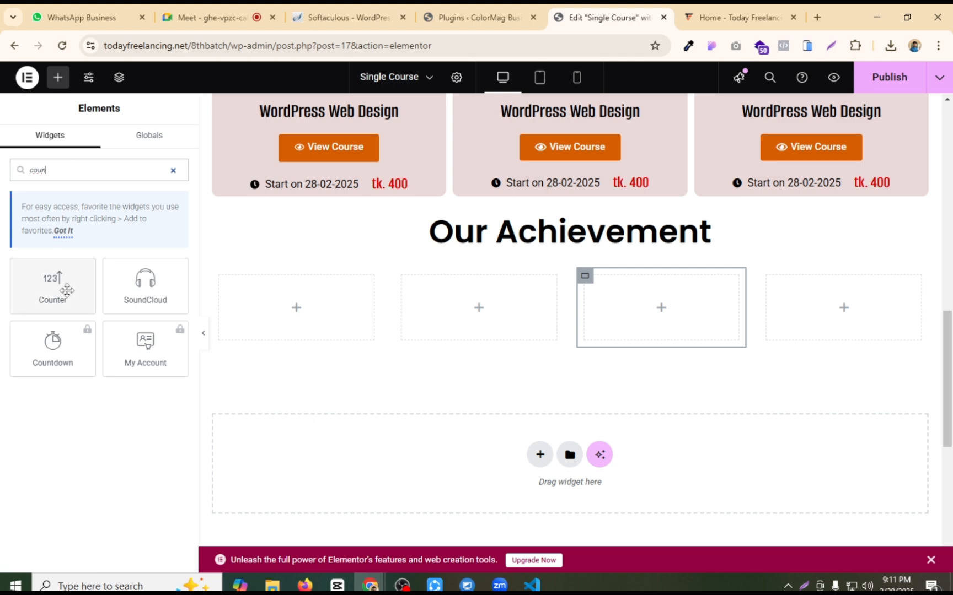
{"action": "left_click_drag", "start_coordinate": [66, 289], "coordinate": [289, 325]}
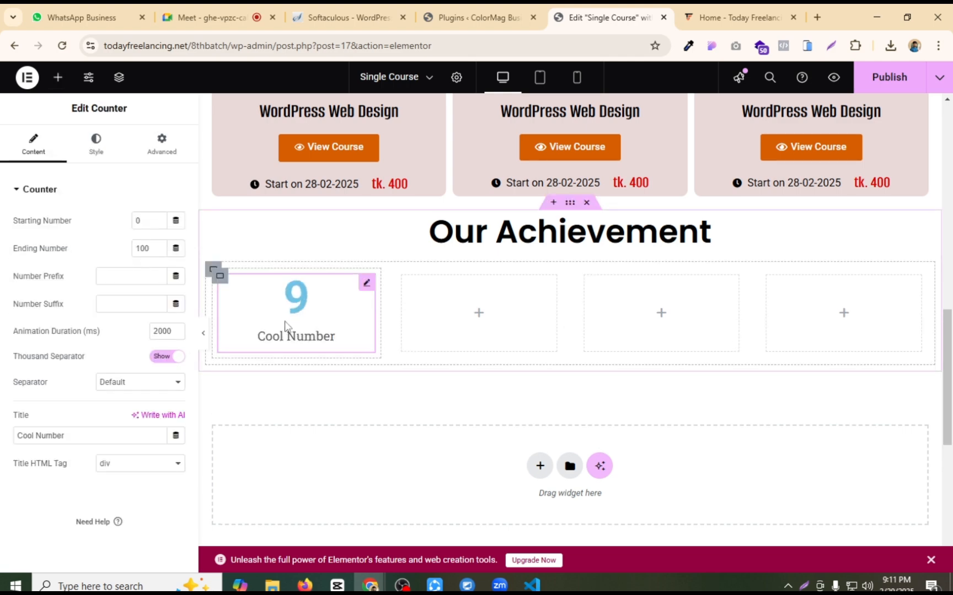
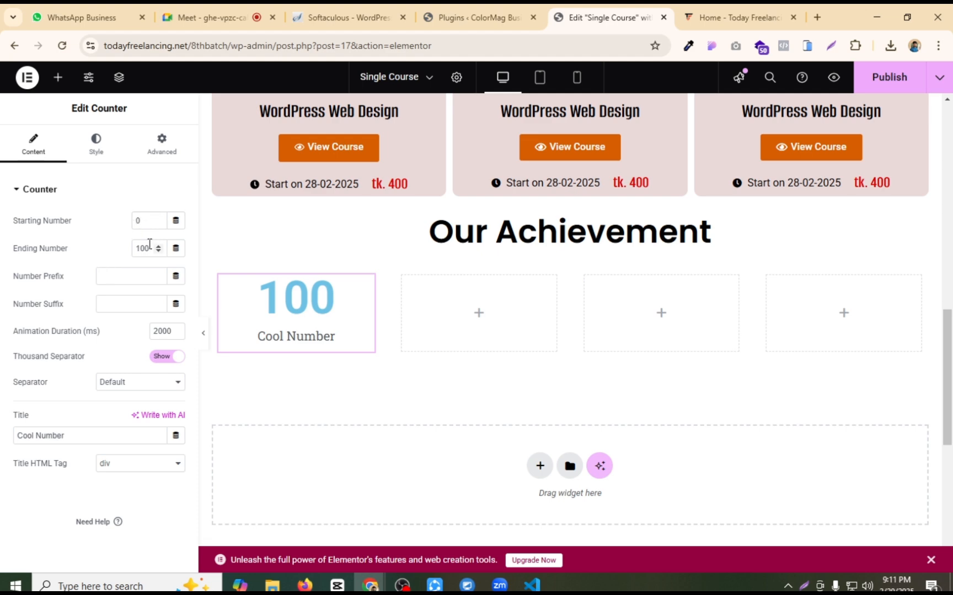
Step: Set the counter's ending number to 200 and its number suffix to "+", leaving the prefix empty
{"action": "key", "text": "BackSpace"}
{"action": "key", "text": "BackSpace"}
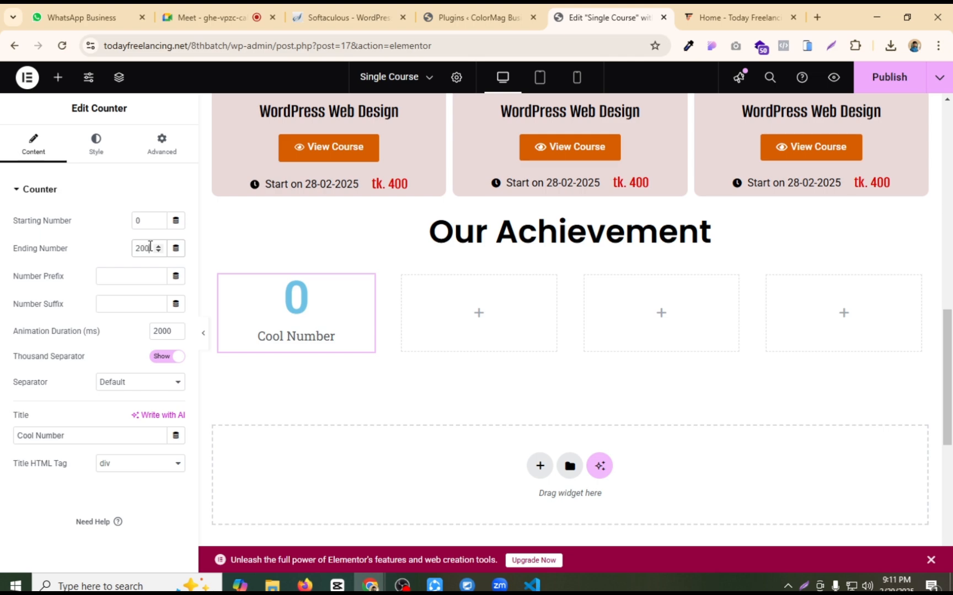
{"action": "left_click", "coordinate": [126, 274]}
{"action": "type", "text": "+"}
{"action": "key", "text": "BackSpace"}
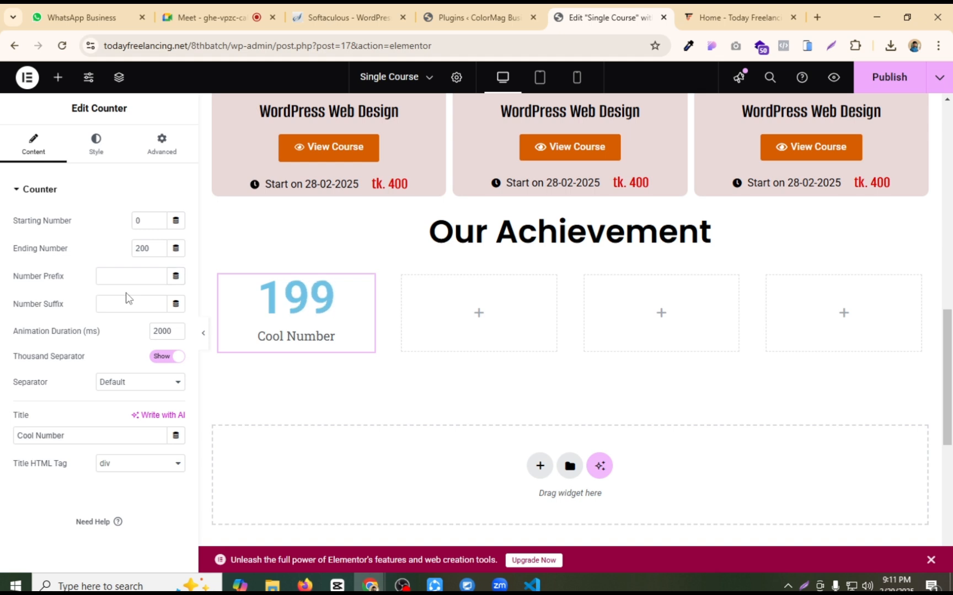
{"action": "type", "text": "+"}
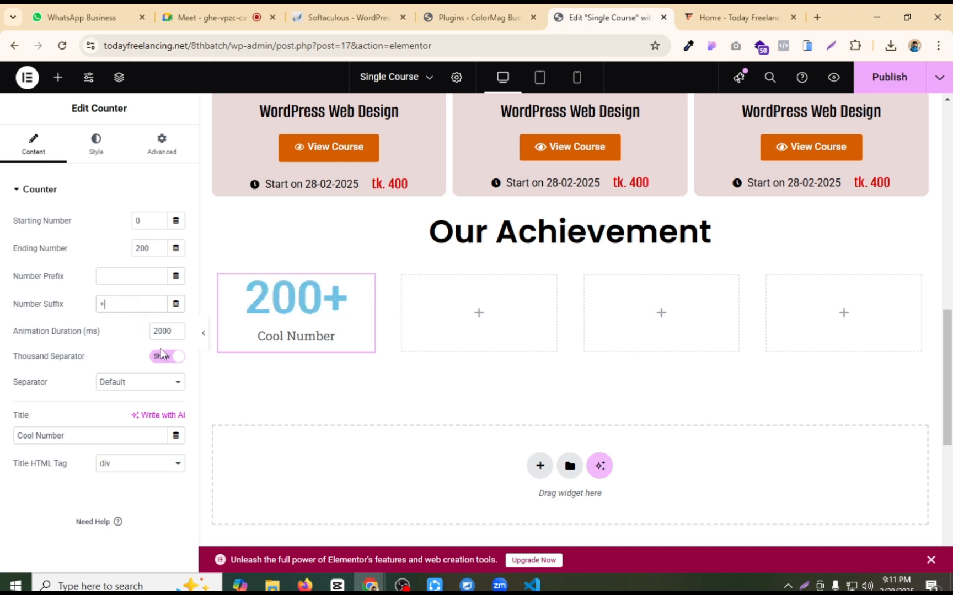
Step: Change the counter's title to "Worldwide Student"
{"action": "left_click_drag", "start_coordinate": [113, 430], "coordinate": [20, 469]}
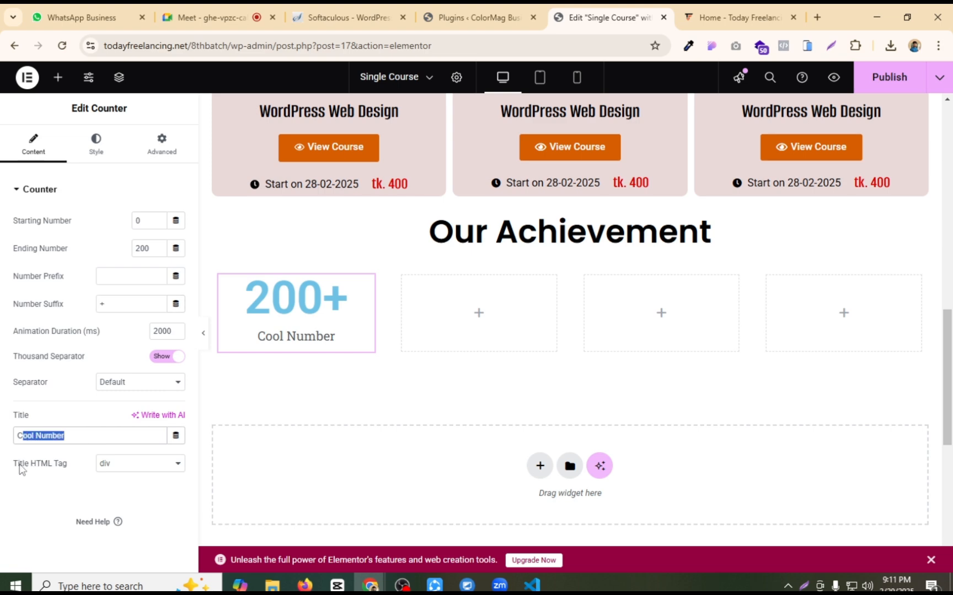
{"action": "type", "text": "Wo"}
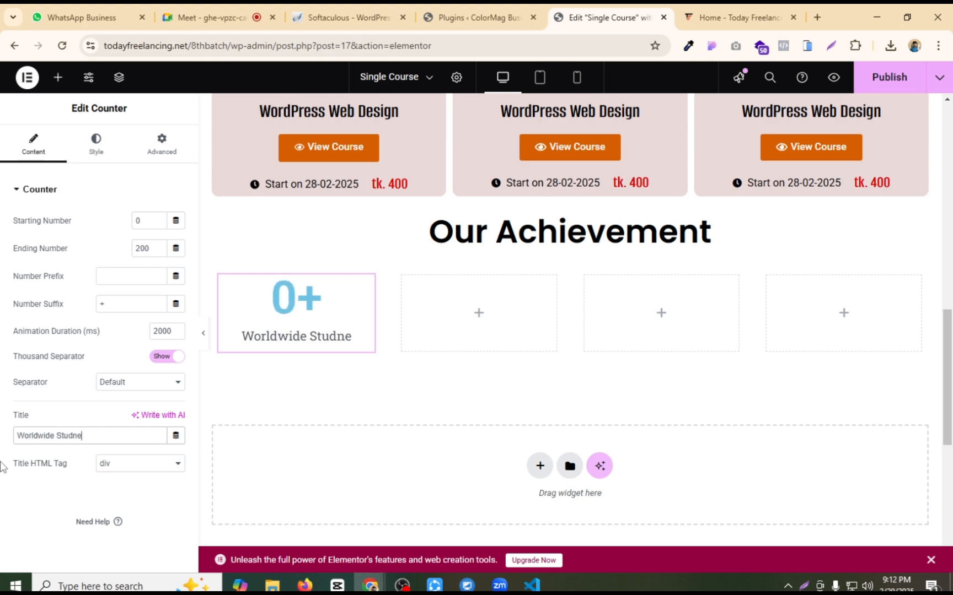
{"action": "type", "text": "rldwide Studne"}
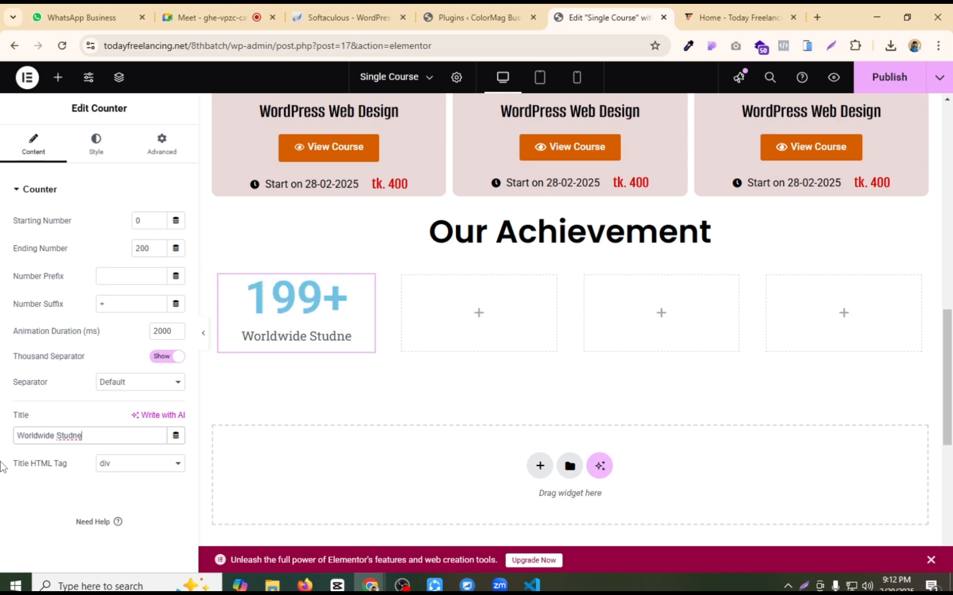
{"action": "key", "text": "BackSpace"}
{"action": "key", "text": "BackSpace"}
{"action": "type", "text": "ent"}
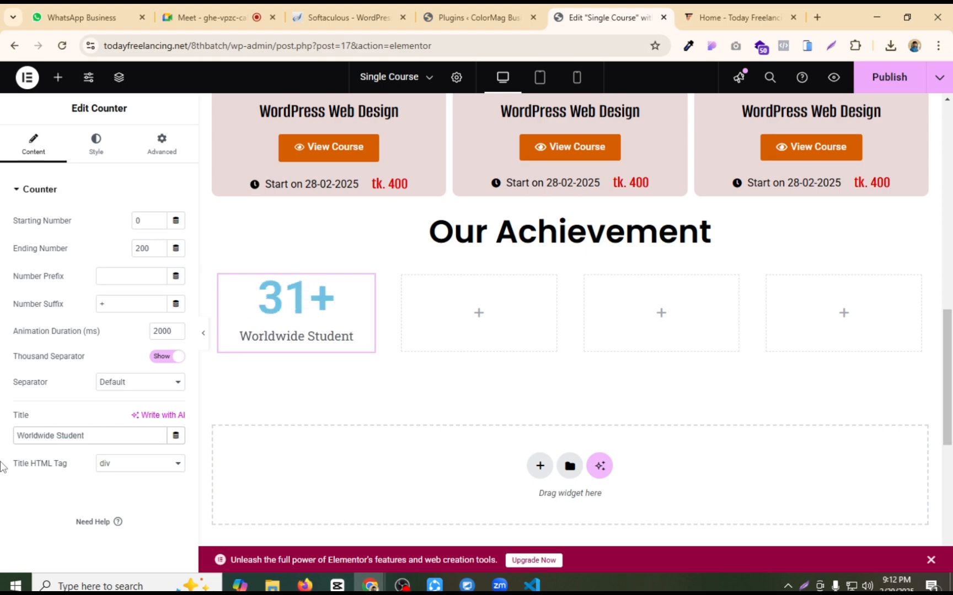
Step: Center the counter title's horizontal alignment and set the number's text color to red #FF0000
{"action": "left_click", "coordinate": [95, 148]}
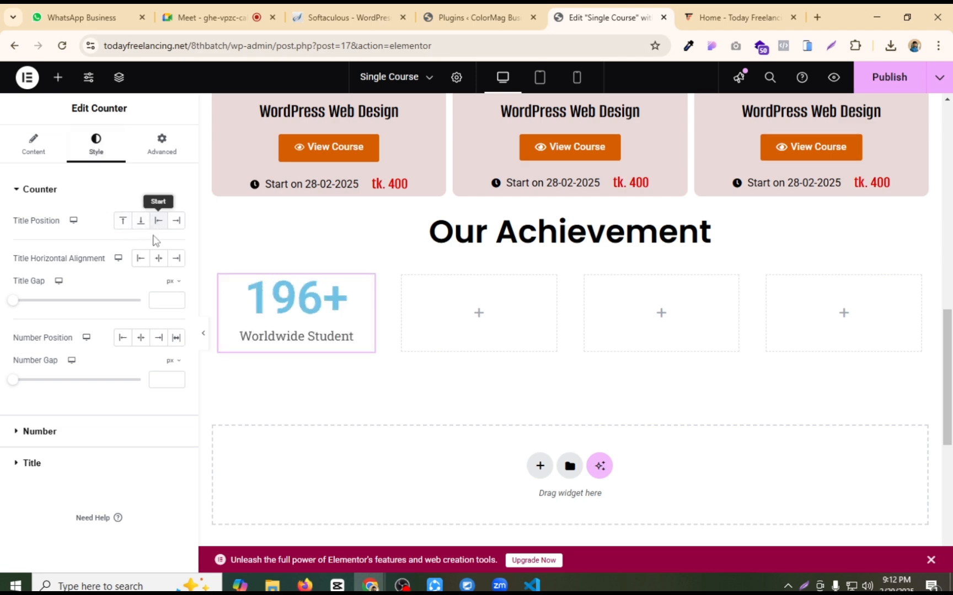
{"action": "left_click", "coordinate": [158, 259]}
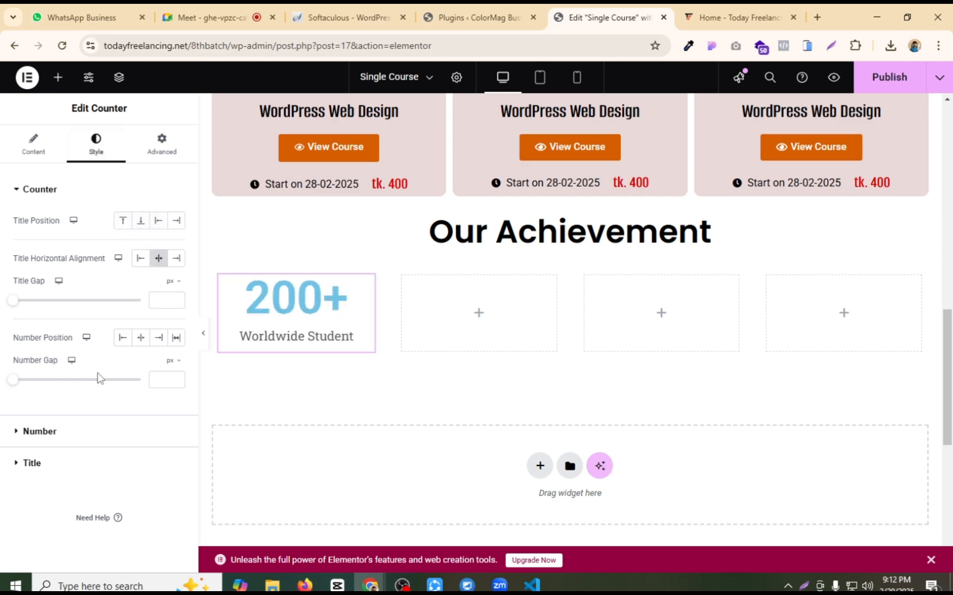
{"action": "left_click", "coordinate": [32, 436]}
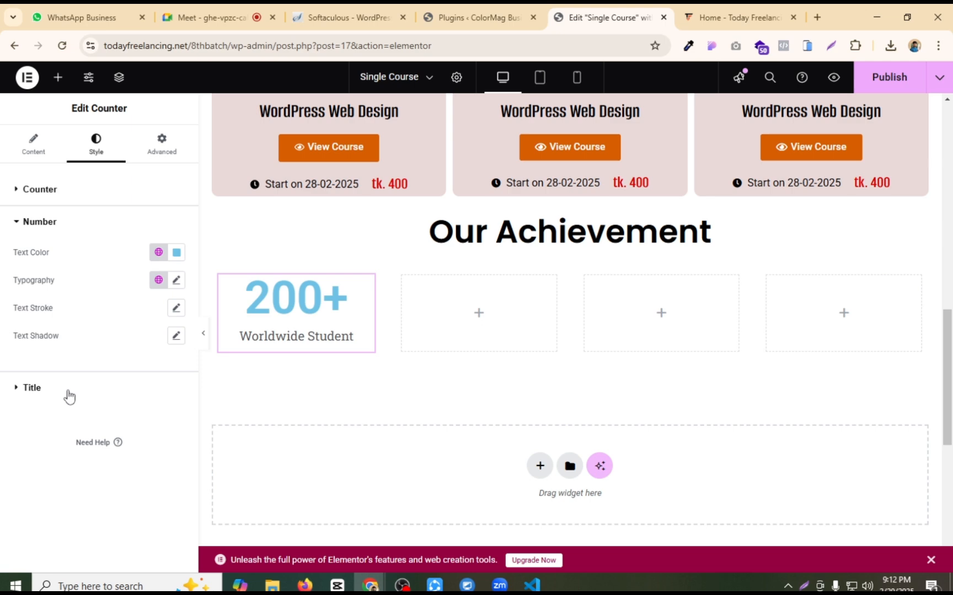
{"action": "left_click", "coordinate": [176, 252]}
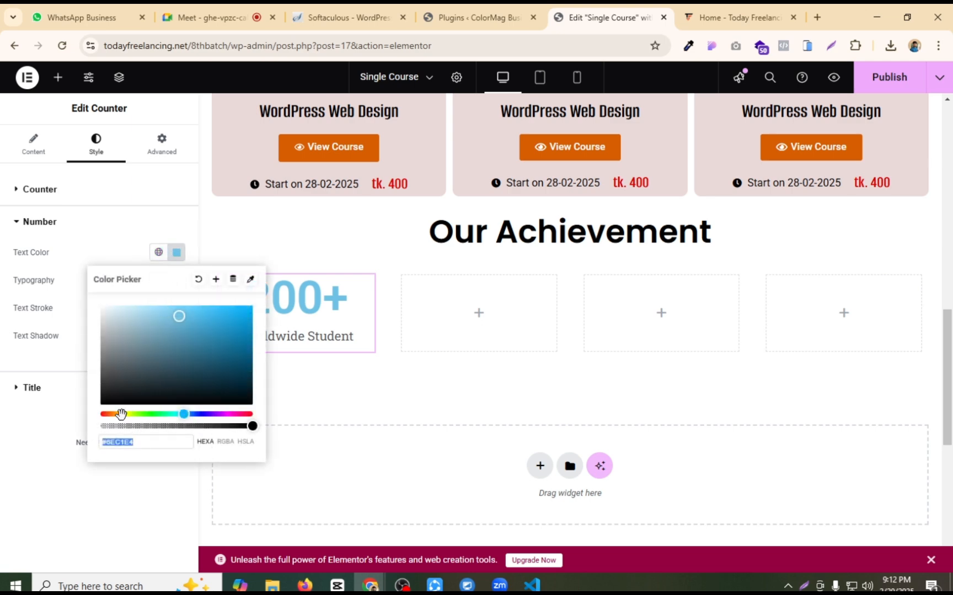
{"action": "left_click_drag", "start_coordinate": [121, 414], "coordinate": [70, 427]}
{"action": "left_click_drag", "start_coordinate": [179, 351], "coordinate": [258, 304]}
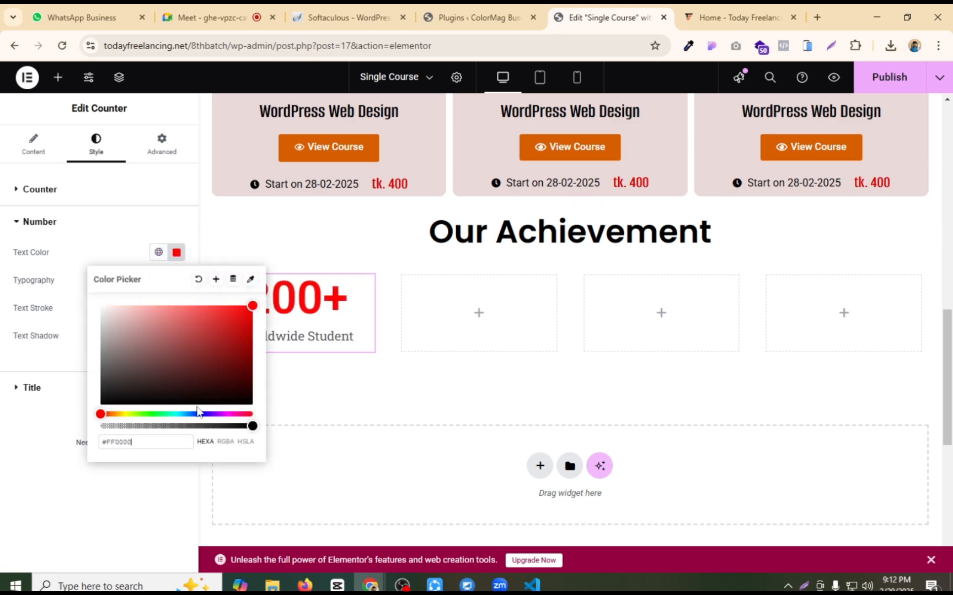
{"action": "left_click", "coordinate": [119, 489]}
Step: Set the counter title's text color to black #000000
{"action": "left_click", "coordinate": [32, 388]}
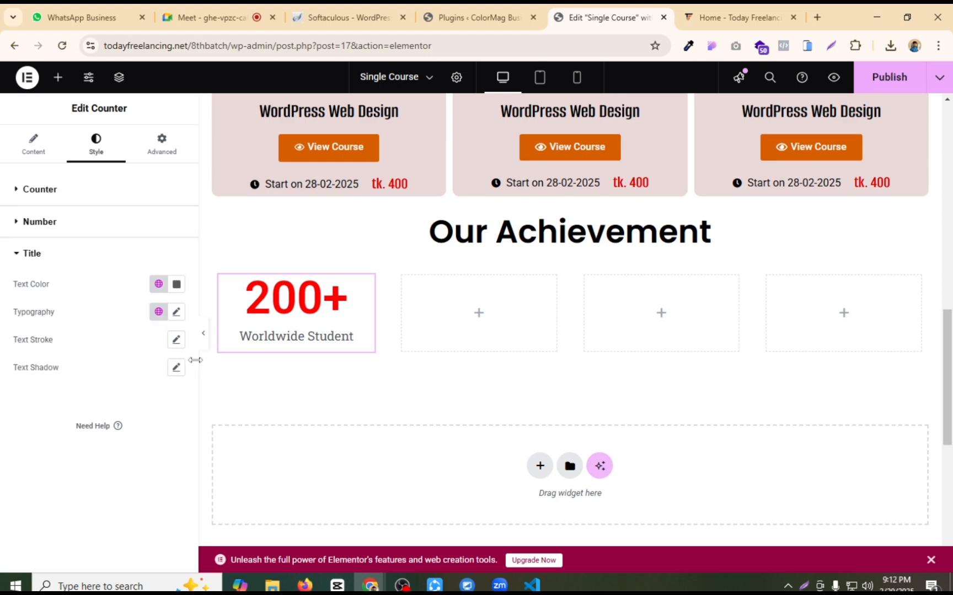
{"action": "left_click", "coordinate": [169, 284]}
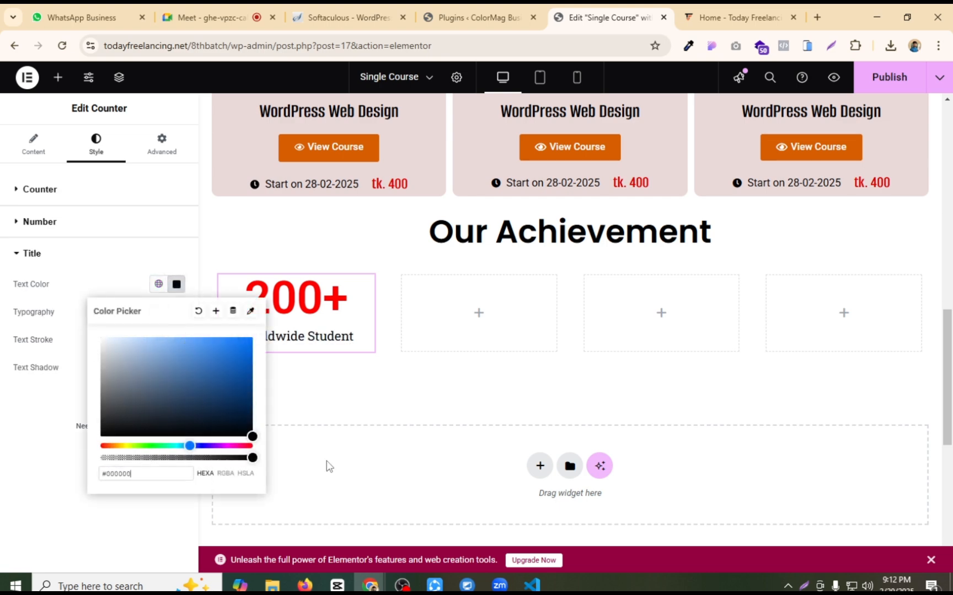
{"action": "left_click", "coordinate": [367, 417]}
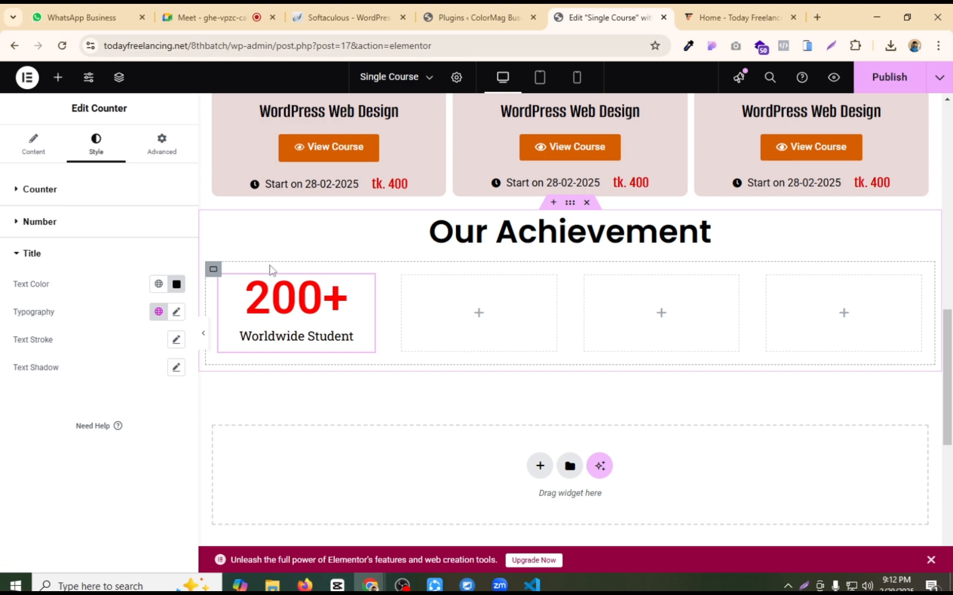
Step: Undo the last few changes to the counter title's text color
{"action": "key", "text": "ctrl+z"}
{"action": "key", "text": "ctrl+z"}
{"action": "key", "text": "ctrl+z"}
{"action": "key", "text": "ctrl+z"}
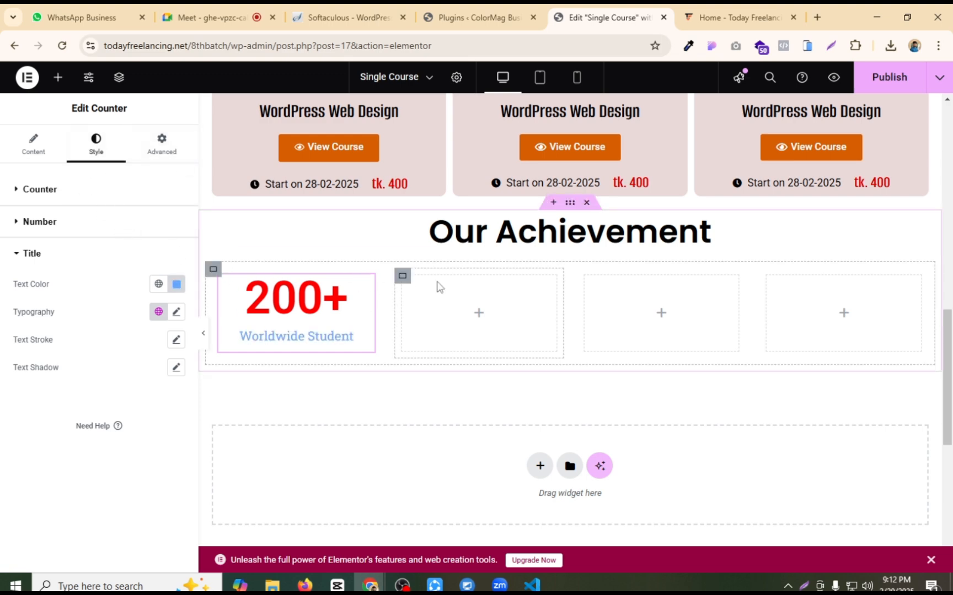
Step: Delete the three empty containers beside the counter in the "Our Achievement" section
{"action": "right_click", "coordinate": [403, 281]}
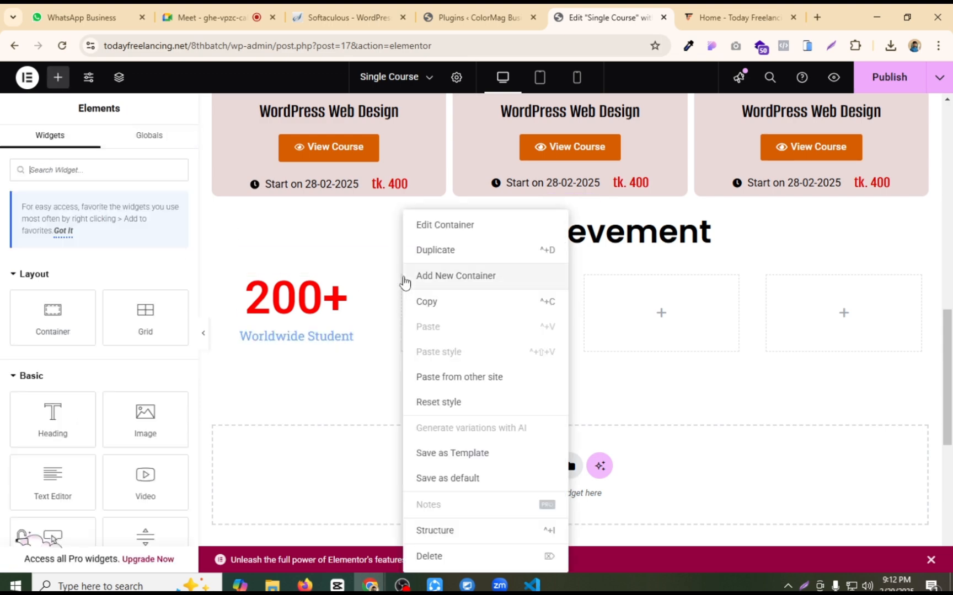
{"action": "left_click", "coordinate": [429, 557]}
{"action": "right_click", "coordinate": [463, 277]}
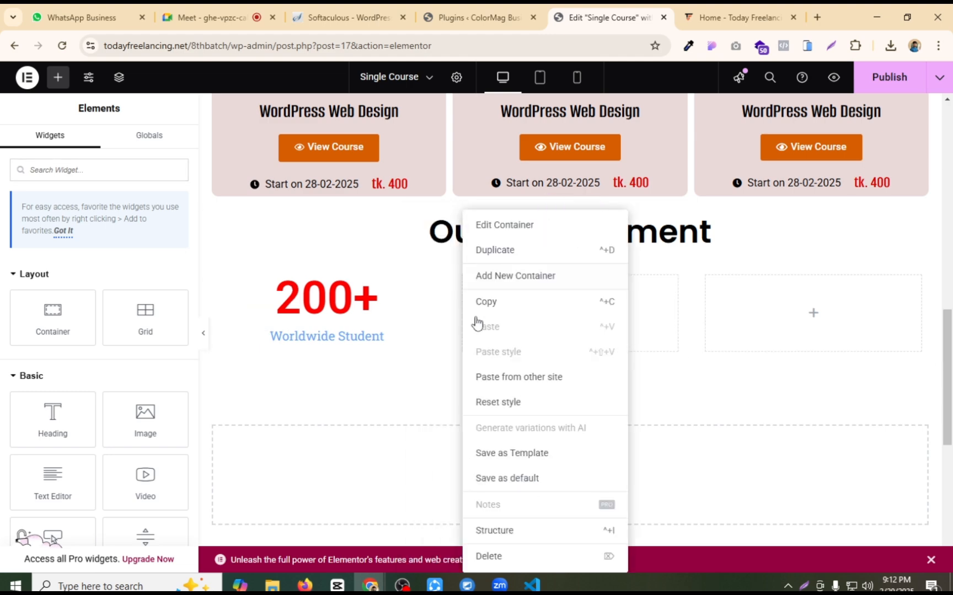
{"action": "left_click", "coordinate": [490, 556]}
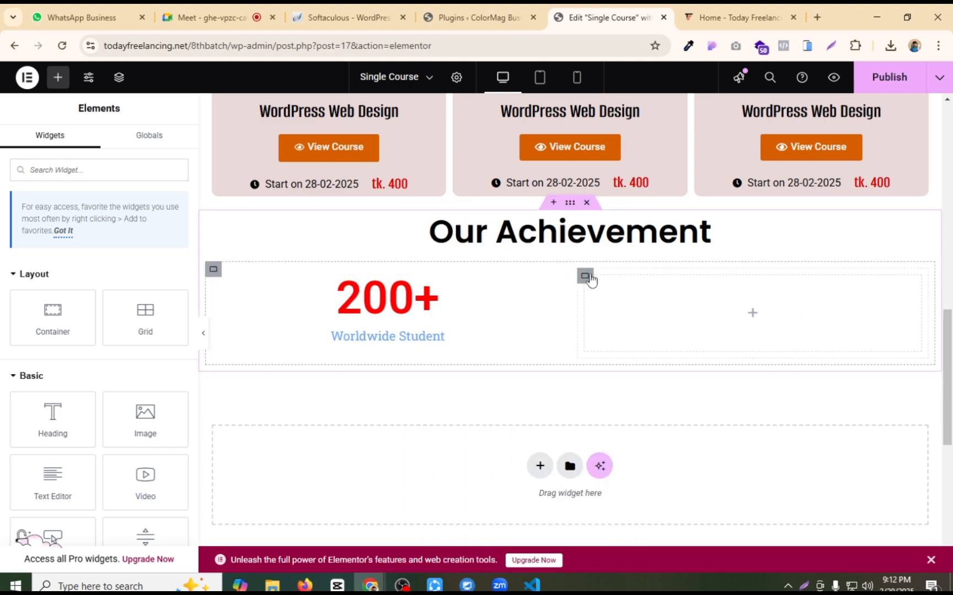
{"action": "right_click", "coordinate": [589, 279]}
{"action": "right_click", "coordinate": [590, 276]}
{"action": "left_click", "coordinate": [516, 382]}
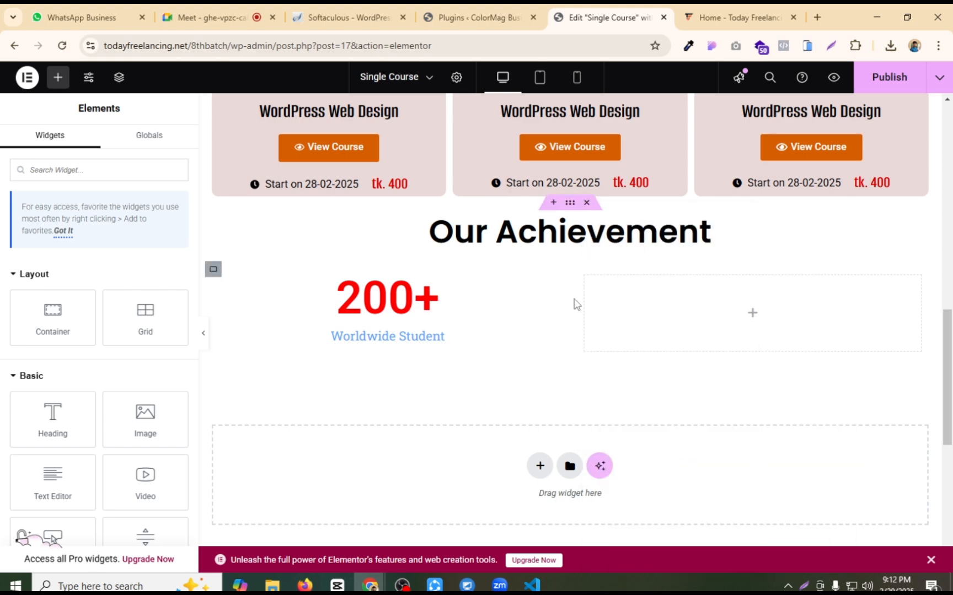
{"action": "right_click", "coordinate": [582, 280]}
{"action": "left_click", "coordinate": [599, 557]}
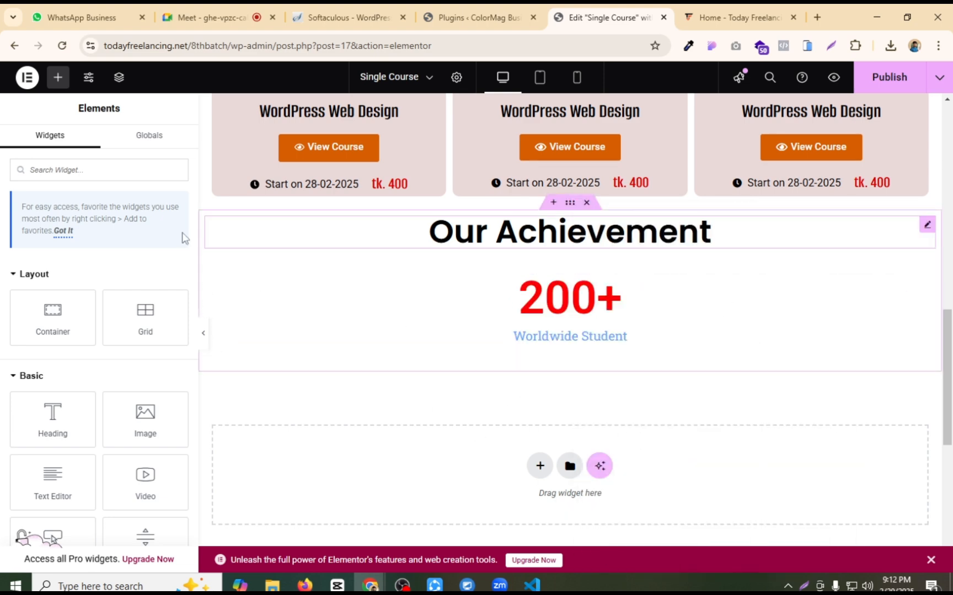
Step: Move the counter out of its inner container into the parent container, and delete the emptied inner container
{"action": "left_click", "coordinate": [119, 77]}
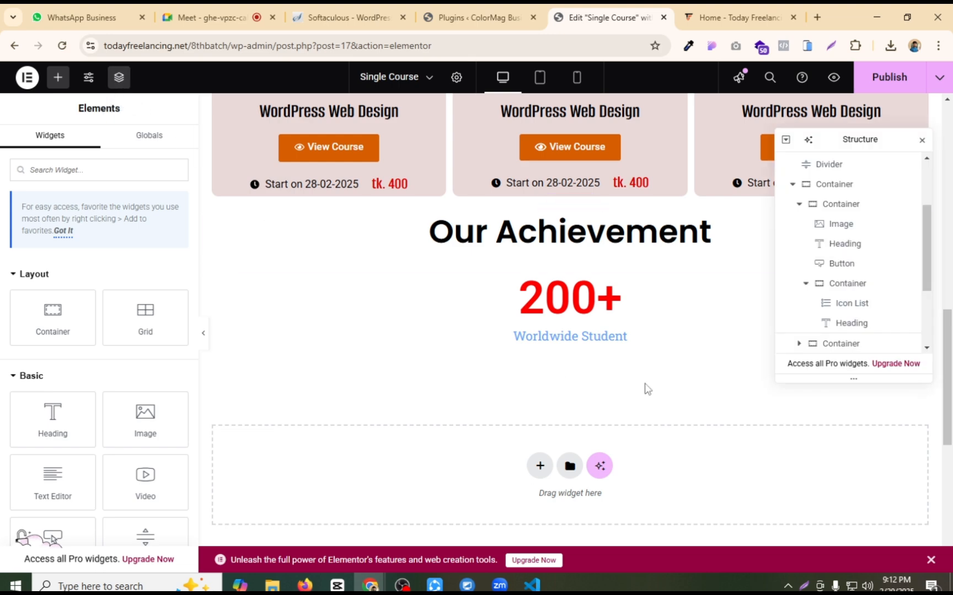
{"action": "scroll", "coordinate": [843, 275], "scroll_direction": "down", "scroll_amount": 3}
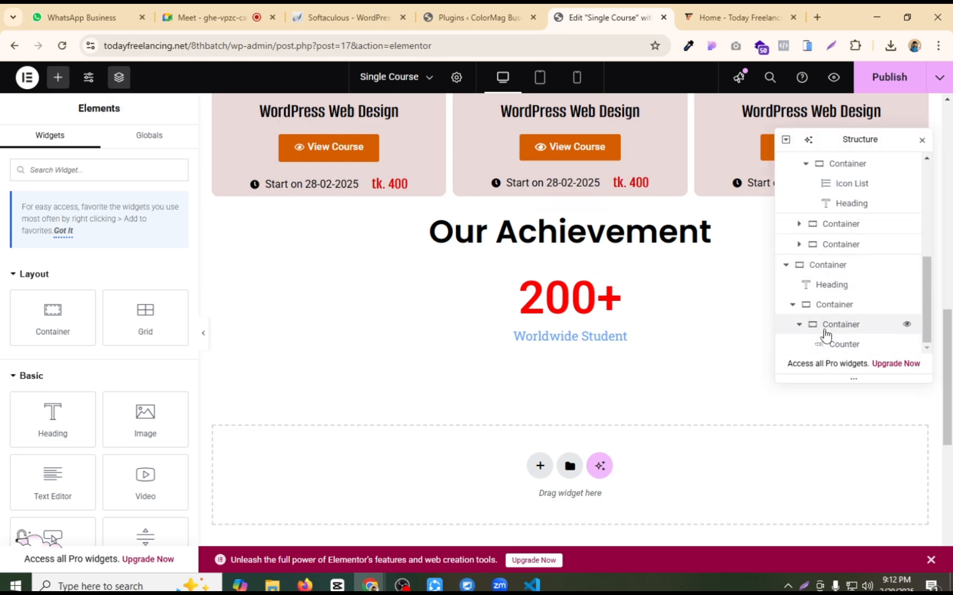
{"action": "left_click_drag", "start_coordinate": [845, 346], "coordinate": [837, 304]}
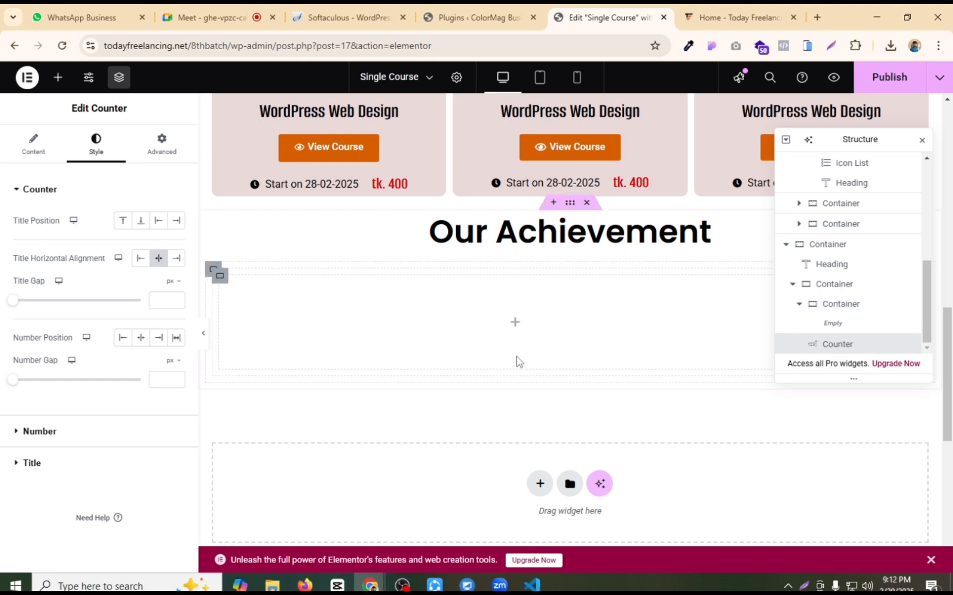
{"action": "right_click", "coordinate": [829, 310]}
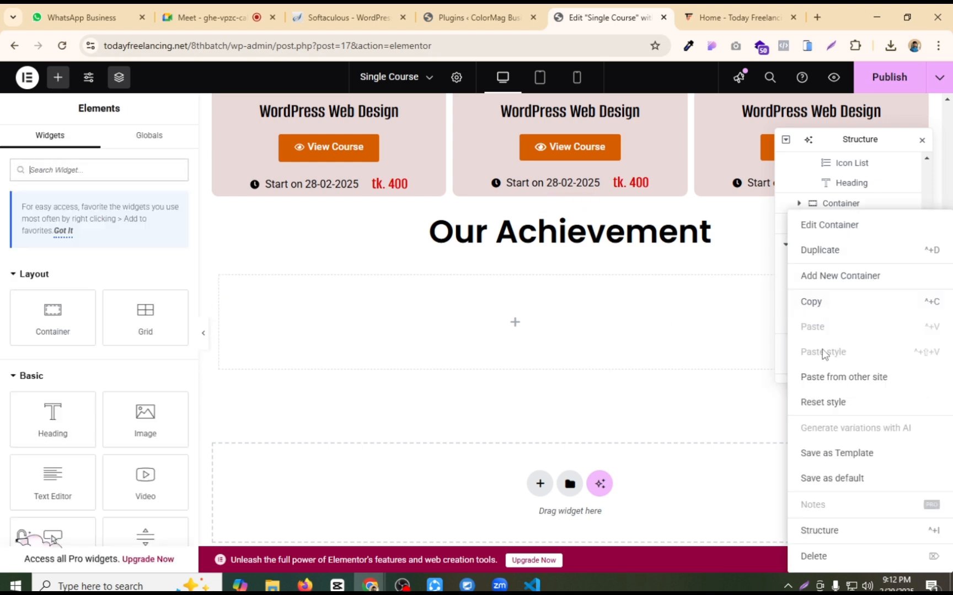
{"action": "left_click", "coordinate": [815, 557]}
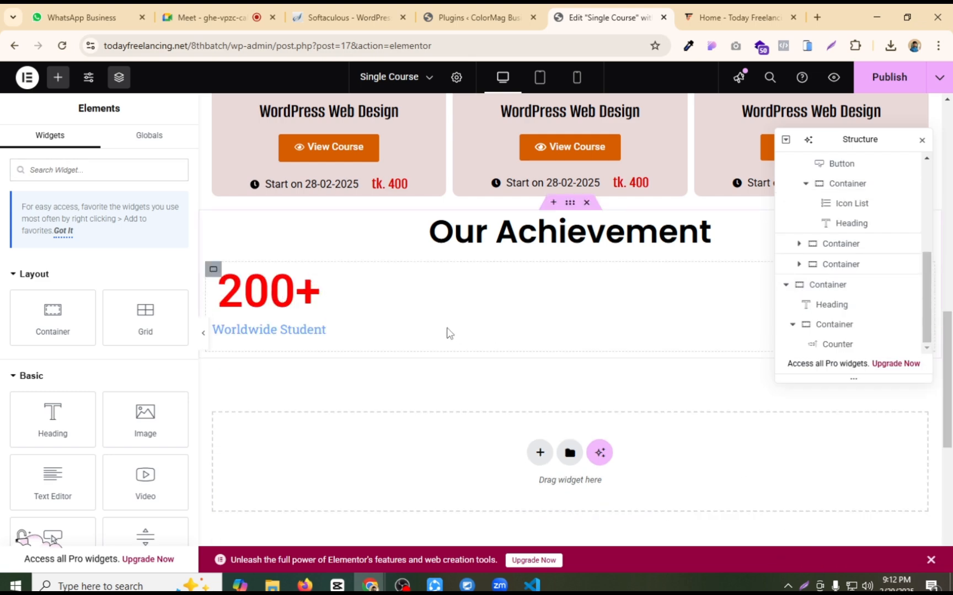
Step: Duplicate the "Worldwide Student" counter twice so three counters sit side by side
{"action": "left_click", "coordinate": [318, 275]}
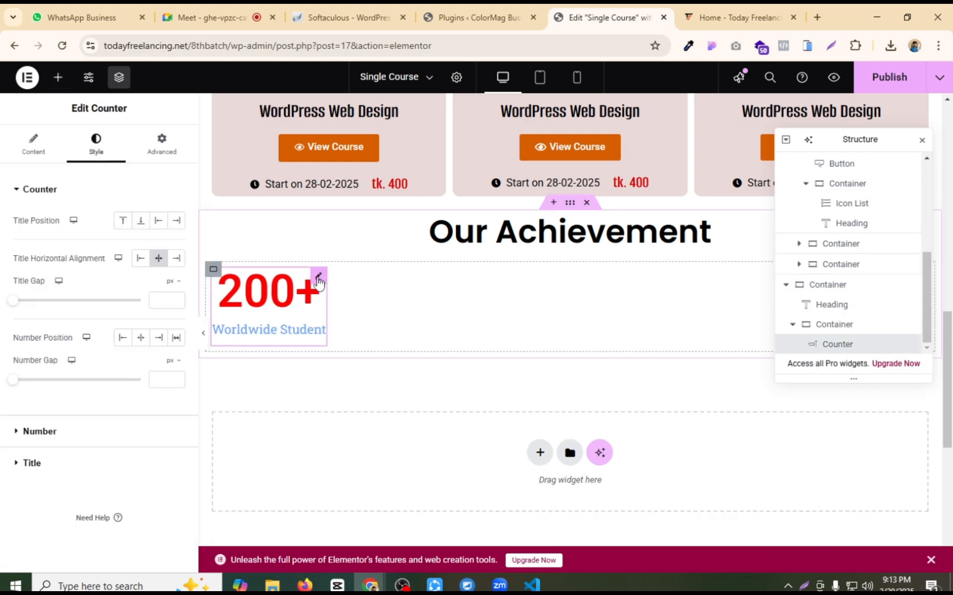
{"action": "right_click", "coordinate": [318, 279]}
{"action": "left_click", "coordinate": [353, 300]}
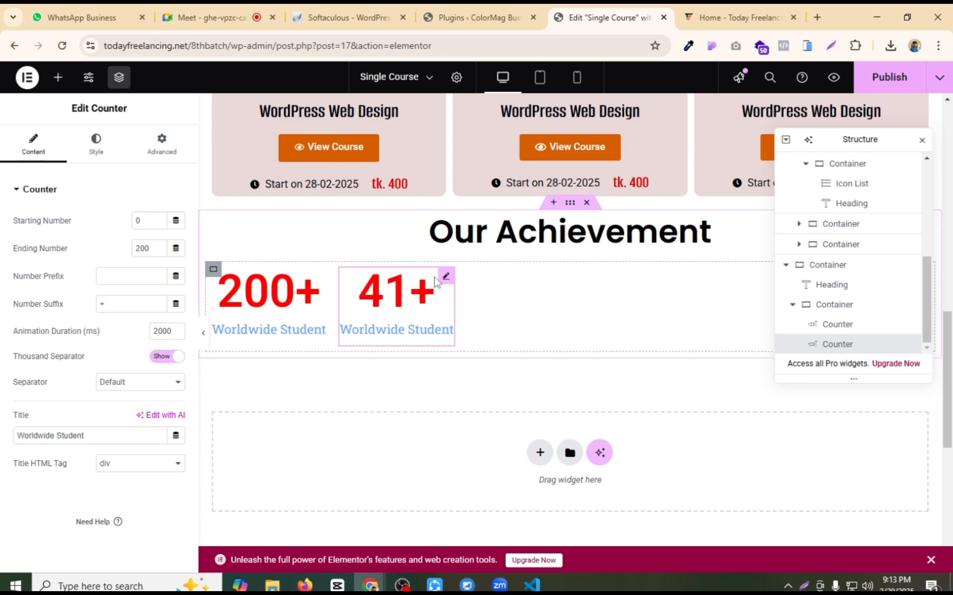
{"action": "right_click", "coordinate": [447, 274]}
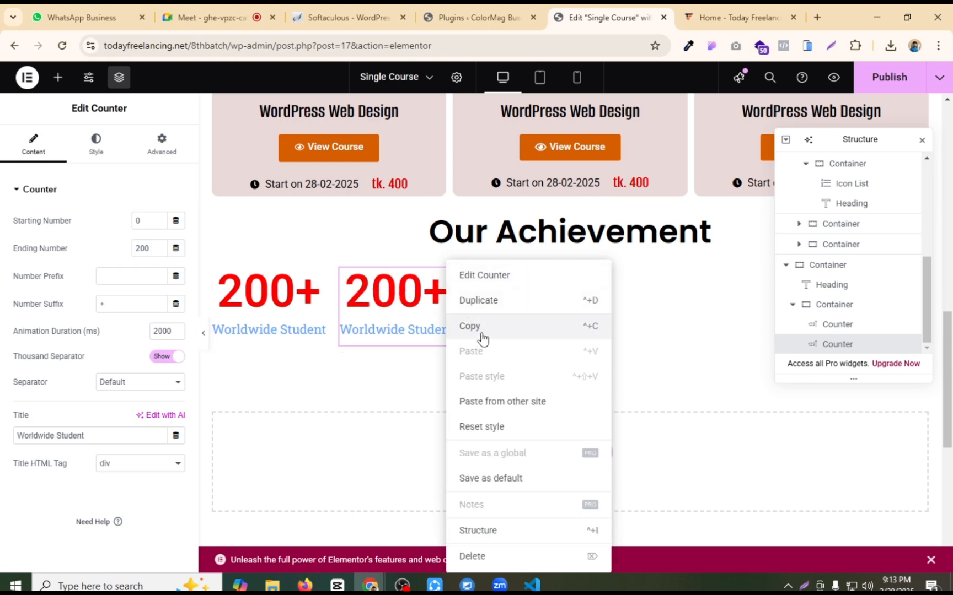
{"action": "left_click", "coordinate": [480, 311]}
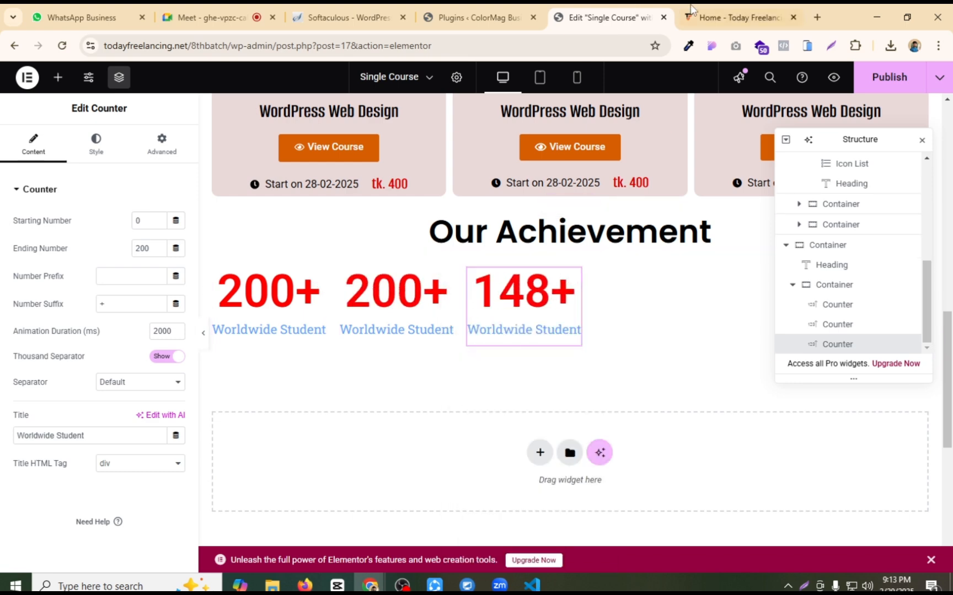
Step: Close the inspector on the Today Freelancing reference page, reload the page and return to the Elementor editor
{"action": "left_click", "coordinate": [738, 17]}
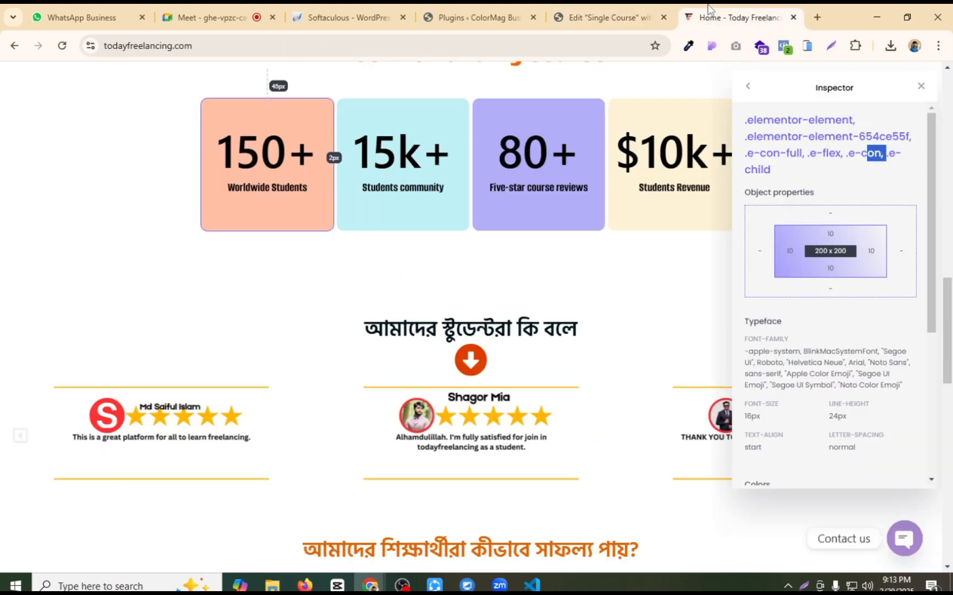
{"action": "left_click", "coordinate": [919, 87]}
{"action": "key", "text": "ctrl+r"}
{"action": "left_click", "coordinate": [557, 16]}
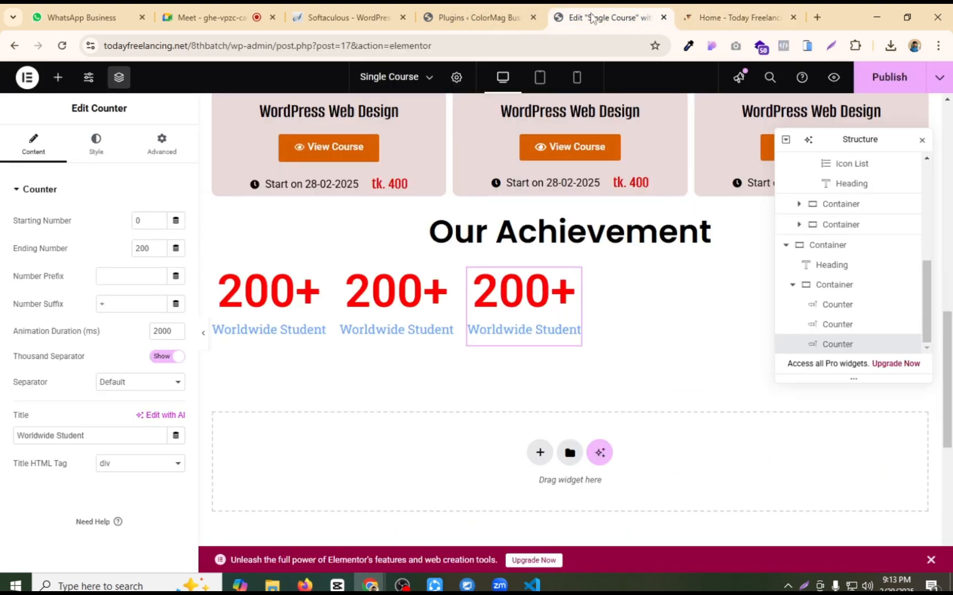
Step: Duplicate the third counter to make four, and center the counters horizontally within their container
{"action": "right_click", "coordinate": [573, 278]}
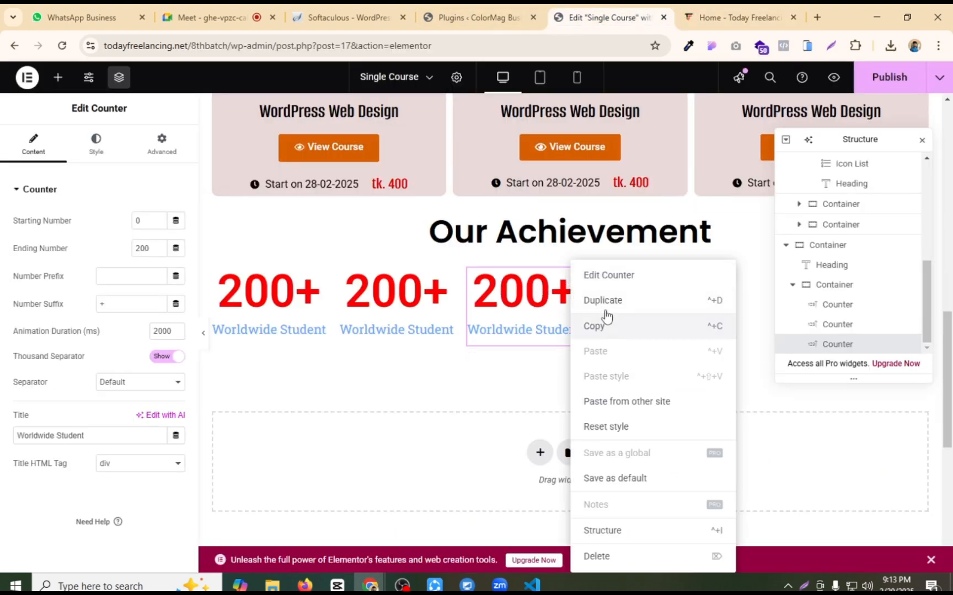
{"action": "left_click", "coordinate": [605, 310]}
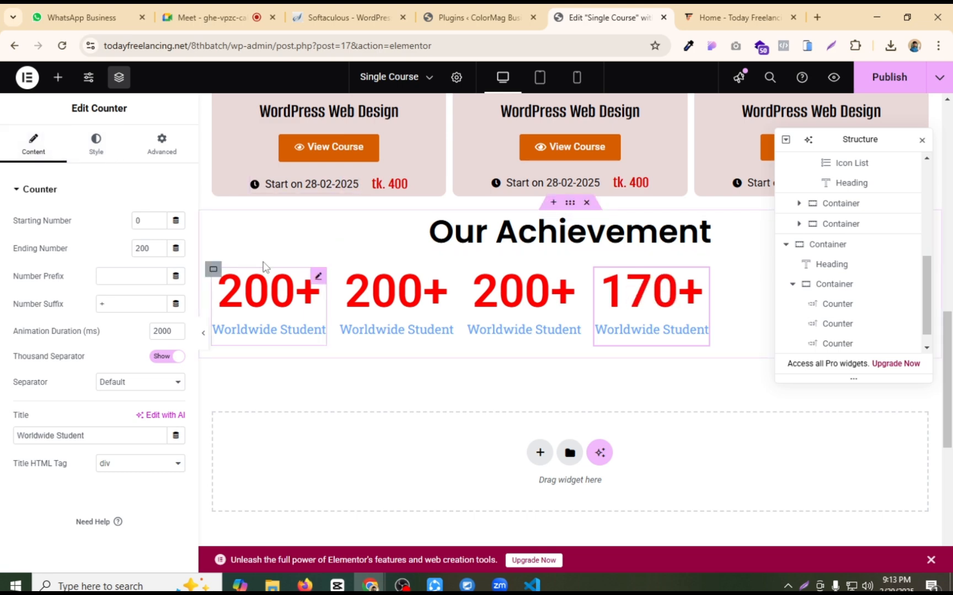
{"action": "left_click", "coordinate": [212, 269]}
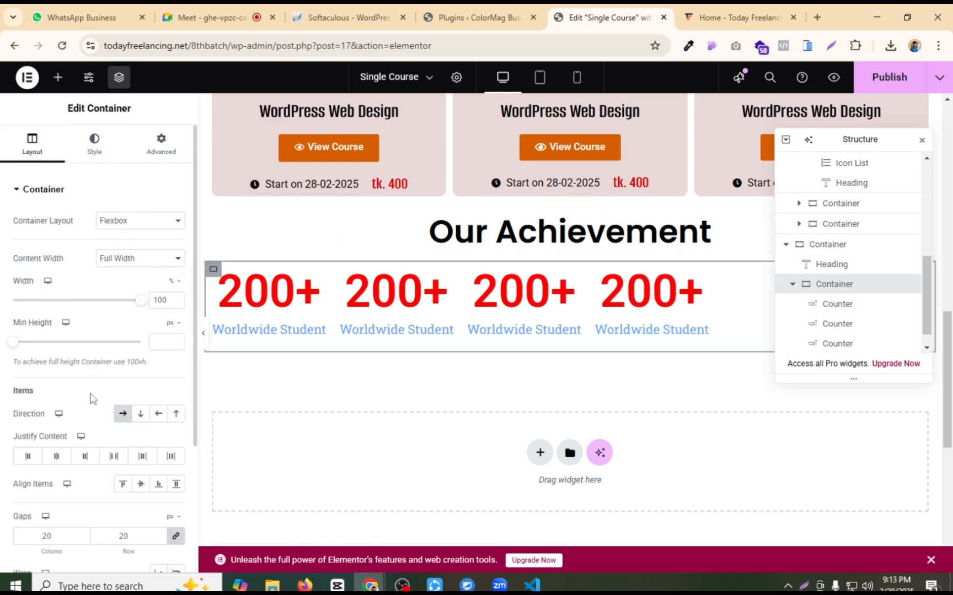
{"action": "scroll", "coordinate": [92, 399], "scroll_direction": "down", "scroll_amount": 2}
{"action": "left_click", "coordinate": [56, 390]}
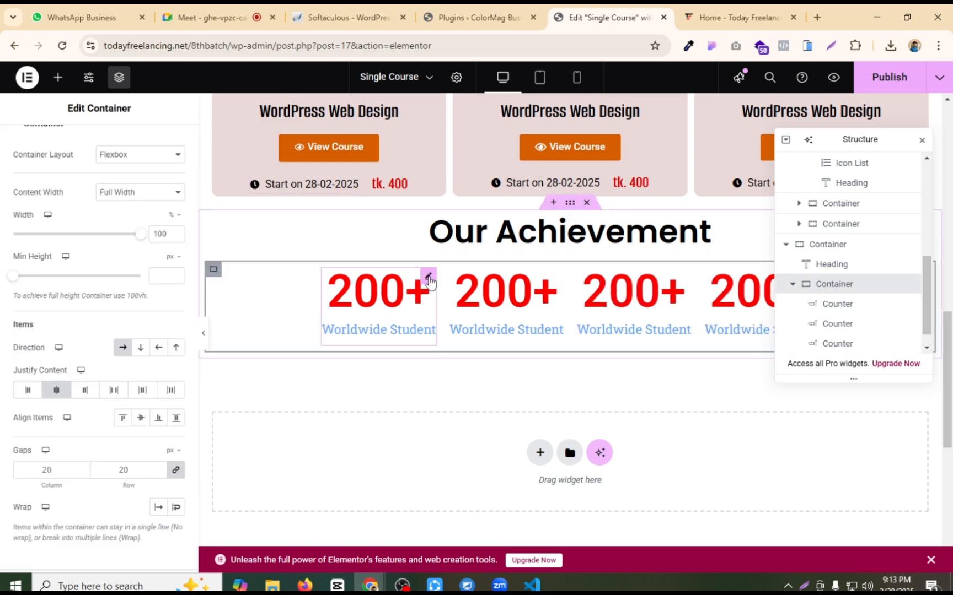
Step: Select the first counter, sample the color #FFC0A6 from the reference page's third counter box, and return to the editor
{"action": "left_click", "coordinate": [428, 277]}
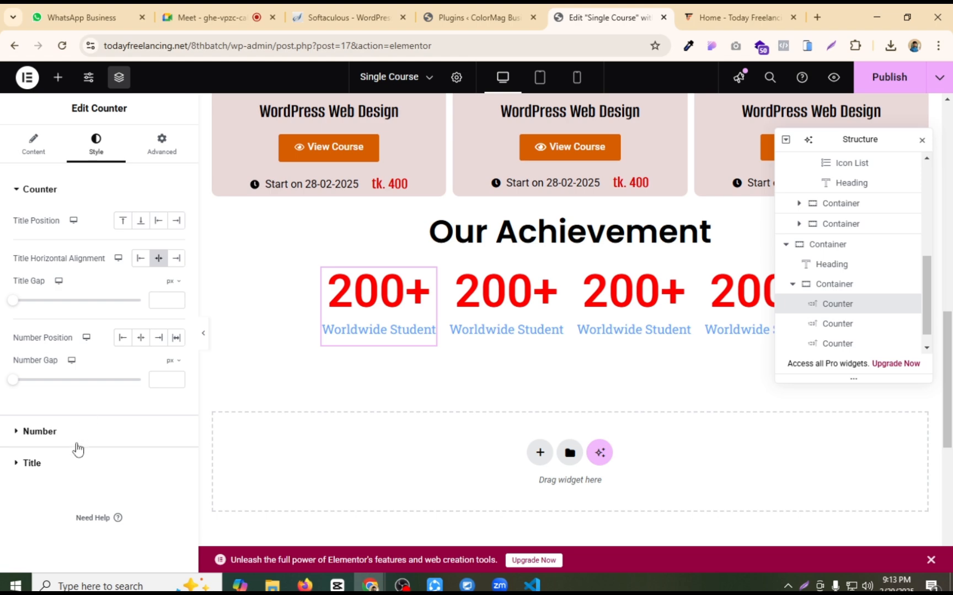
{"action": "left_click", "coordinate": [710, 12]}
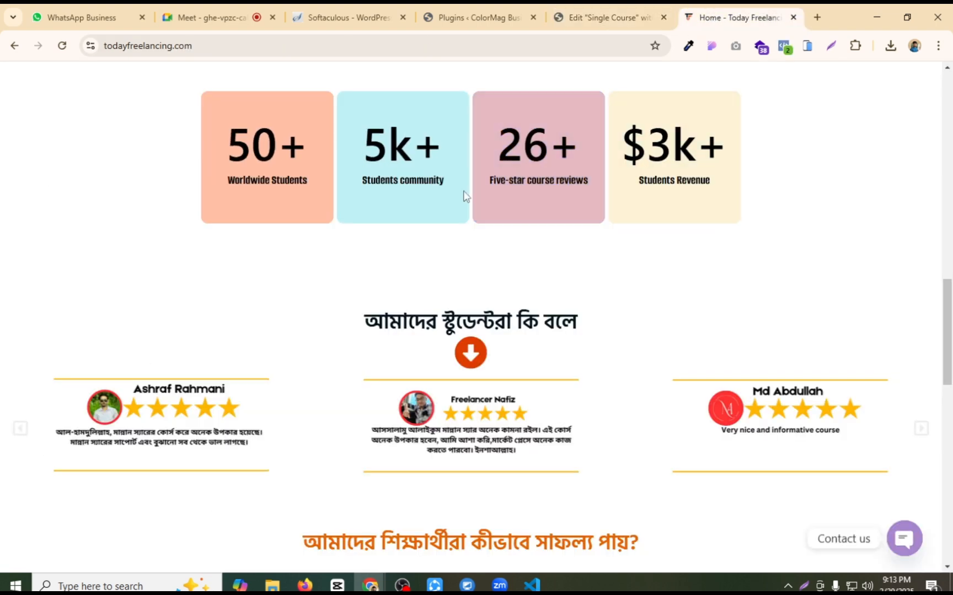
{"action": "left_click", "coordinate": [688, 46]}
{"action": "left_click", "coordinate": [496, 144]}
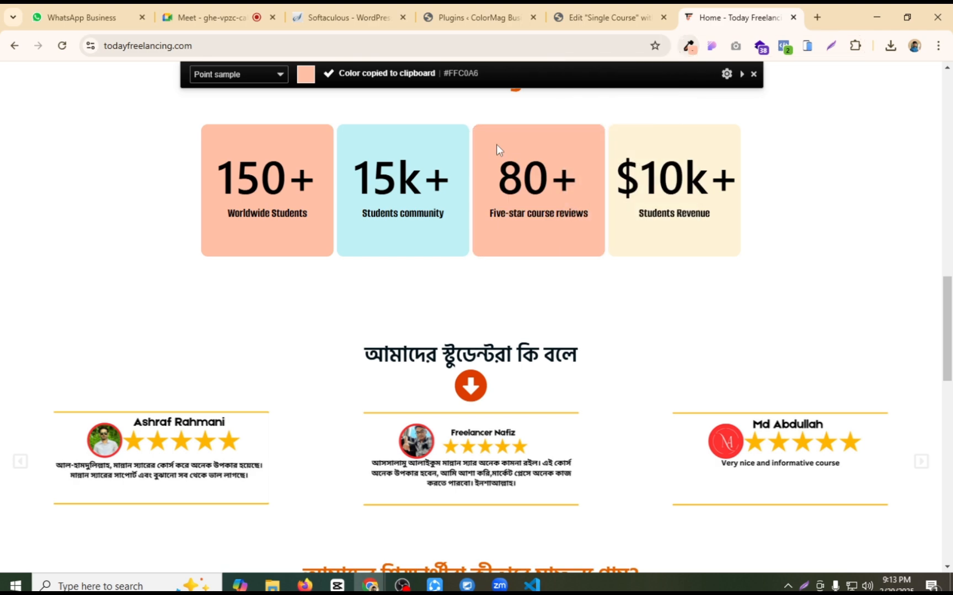
{"action": "left_click", "coordinate": [611, 15]}
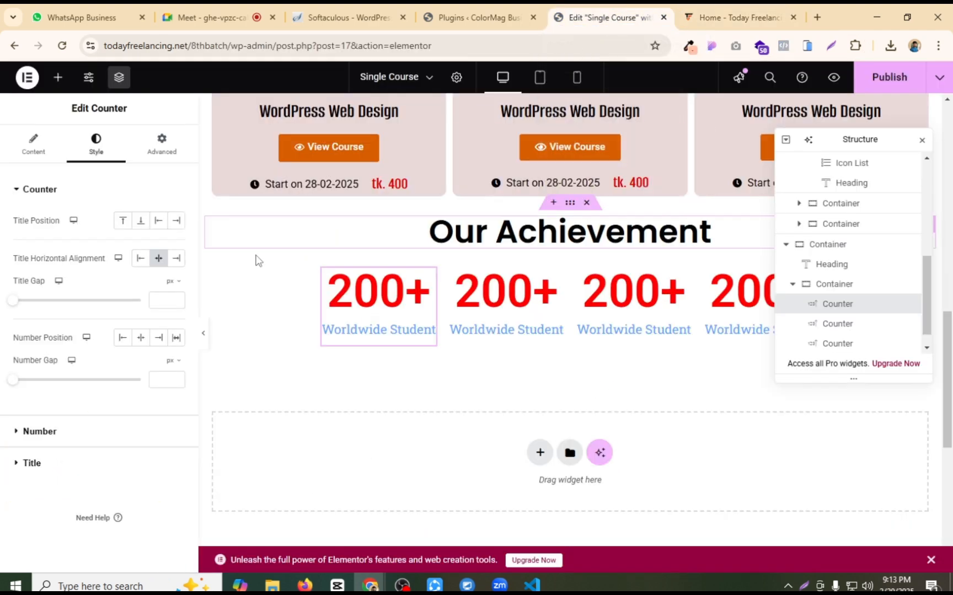
Step: Give the first counter a classic background in the sampled color #FFC0A6
{"action": "left_click", "coordinate": [160, 146]}
{"action": "scroll", "coordinate": [93, 309], "scroll_direction": "down", "scroll_amount": 1}
{"action": "scroll", "coordinate": [61, 385], "scroll_direction": "down", "scroll_amount": 3}
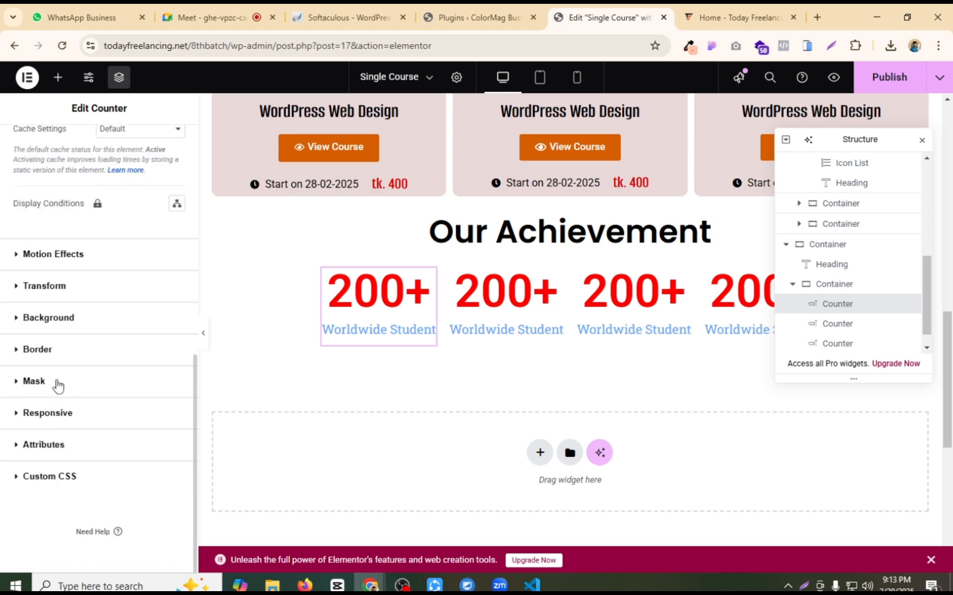
{"action": "left_click", "coordinate": [55, 325]}
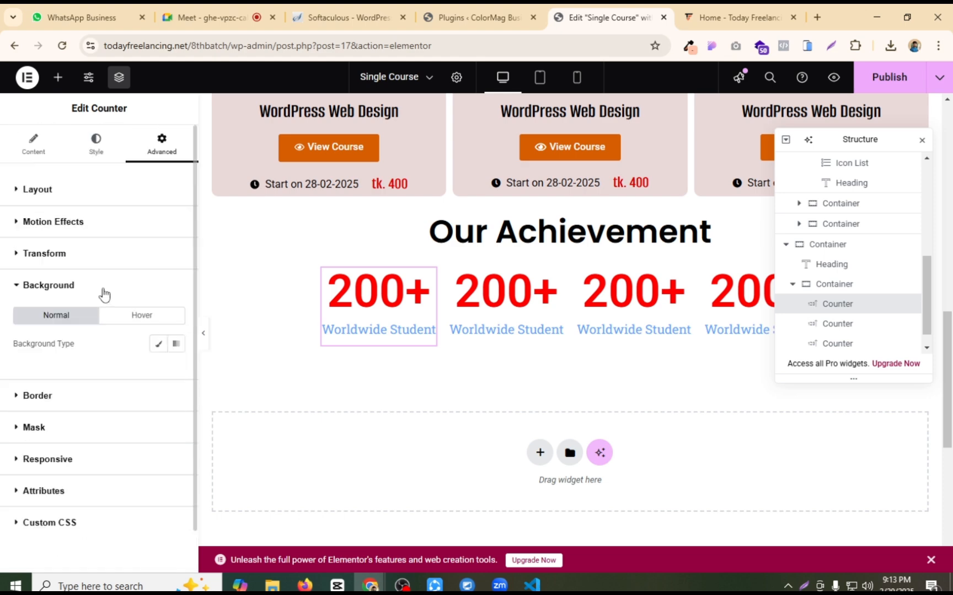
{"action": "left_click", "coordinate": [156, 346]}
{"action": "left_click", "coordinate": [176, 371]}
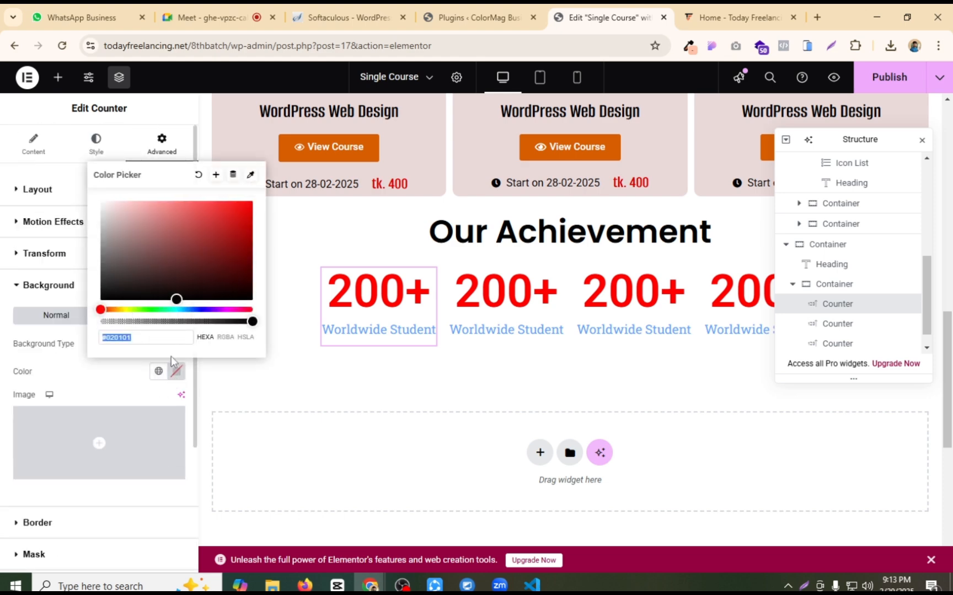
{"action": "key", "text": "ctrl+v"}
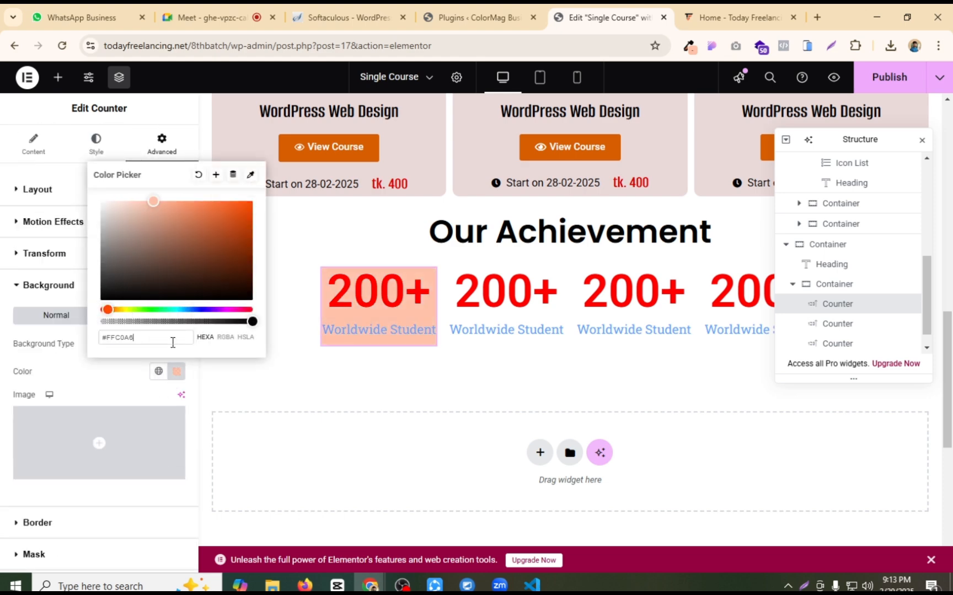
{"action": "left_click", "coordinate": [368, 387]}
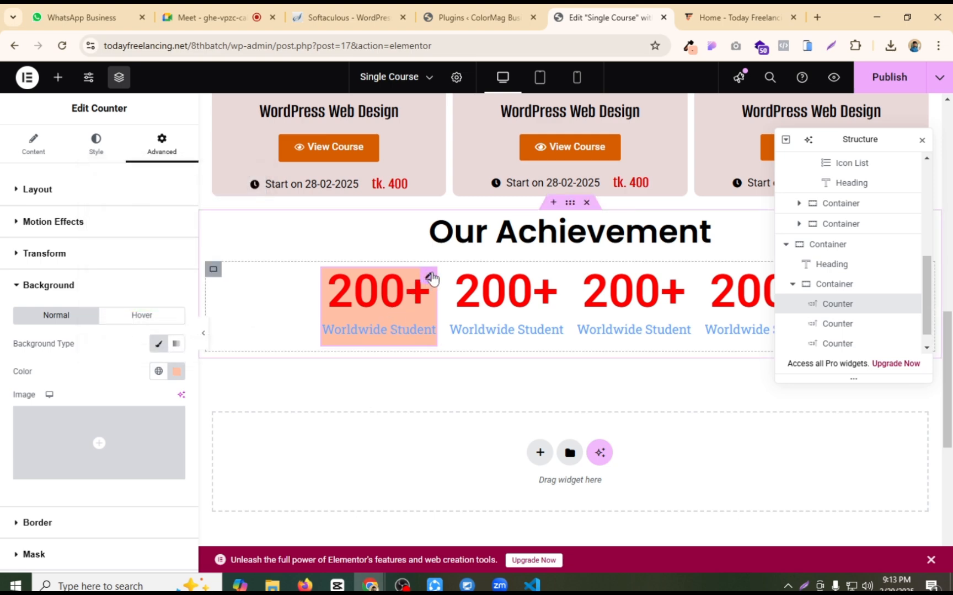
Step: Change the first counter's title text color to near-black
{"action": "left_click", "coordinate": [96, 145]}
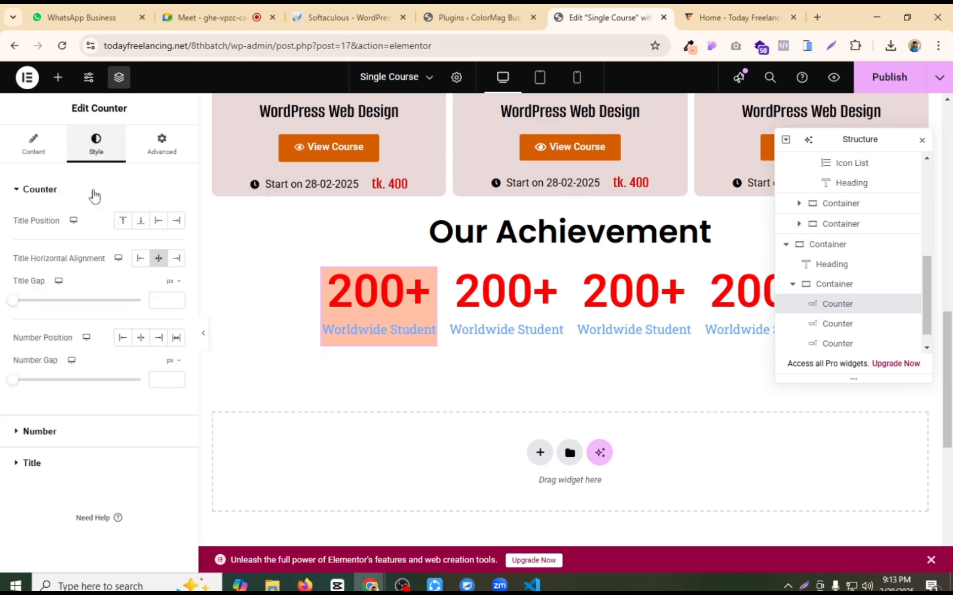
{"action": "left_click", "coordinate": [31, 463]}
{"action": "left_click", "coordinate": [176, 283]}
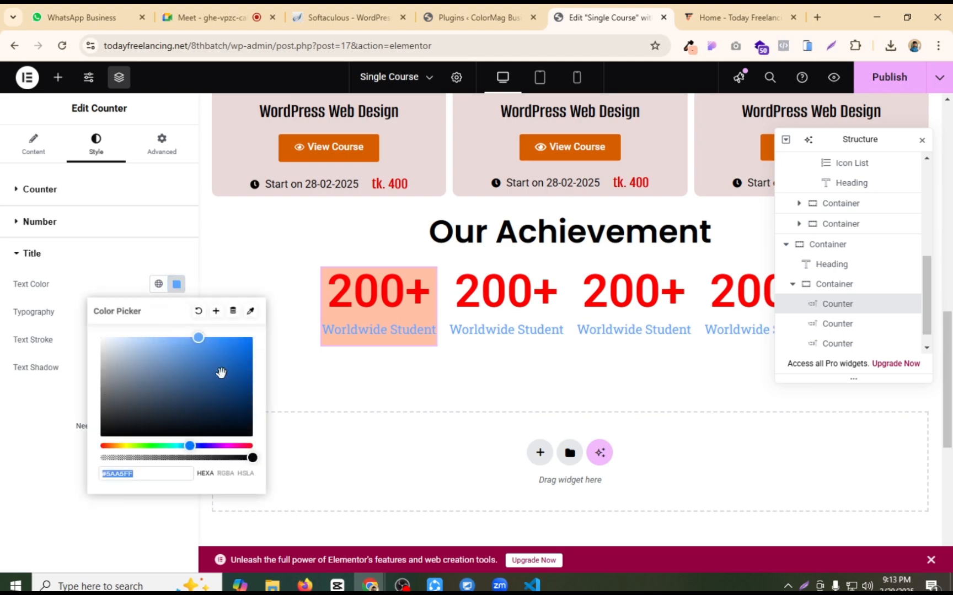
{"action": "left_click_drag", "start_coordinate": [221, 374], "coordinate": [243, 433]}
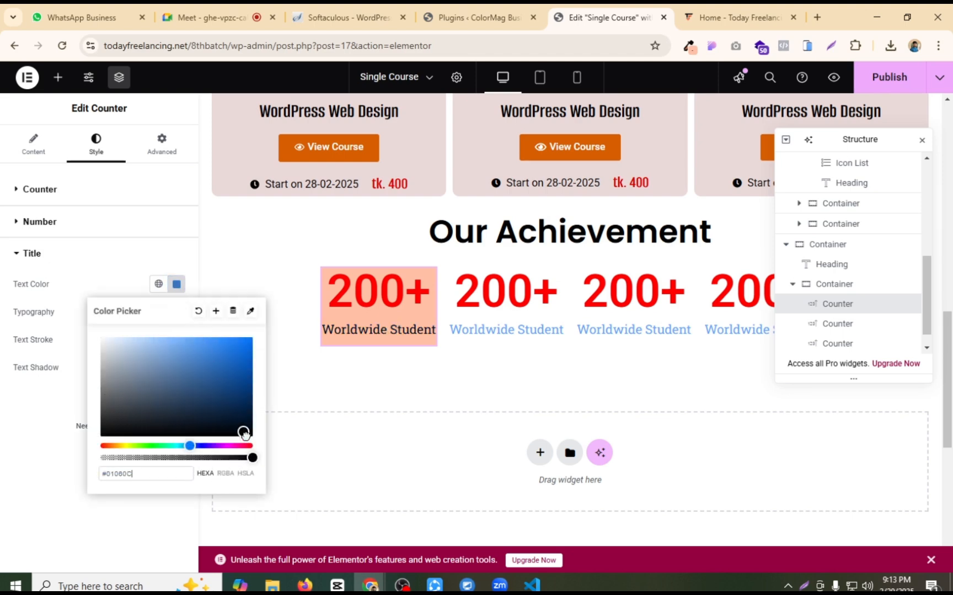
{"action": "left_click", "coordinate": [332, 387]}
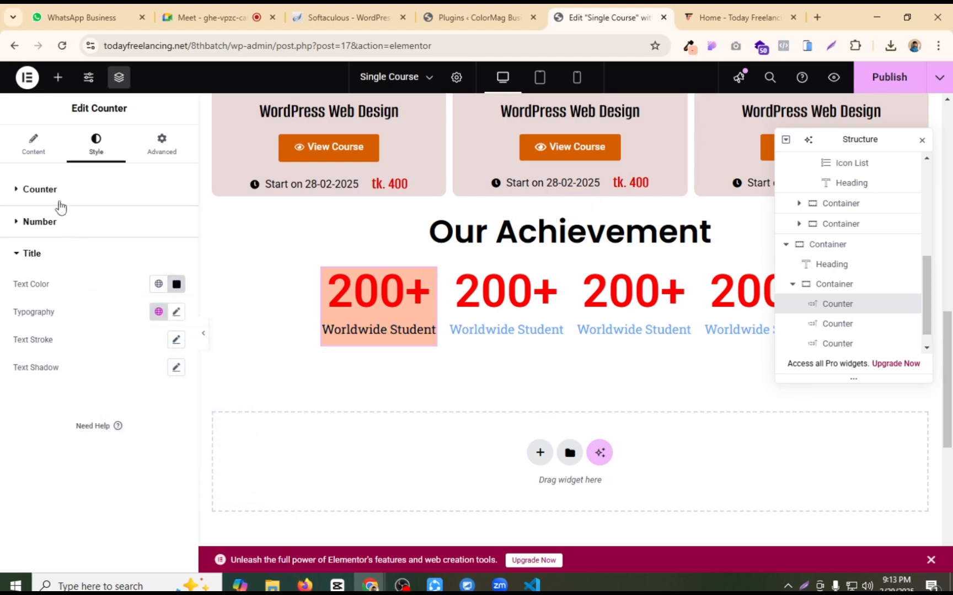
Step: Set the first counter's padding to 20 px and its border radius to 15 px on all sides
{"action": "left_click", "coordinate": [161, 146]}
{"action": "scroll", "coordinate": [58, 326], "scroll_direction": "down", "scroll_amount": 5}
{"action": "scroll", "coordinate": [57, 330], "scroll_direction": "down", "scroll_amount": 3}
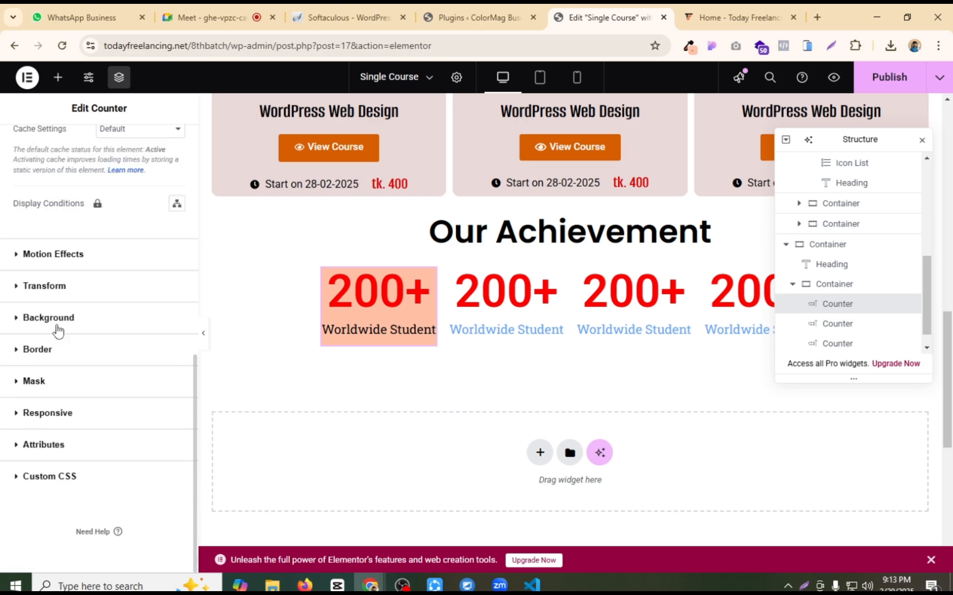
{"action": "scroll", "coordinate": [57, 330], "scroll_direction": "up", "scroll_amount": 10}
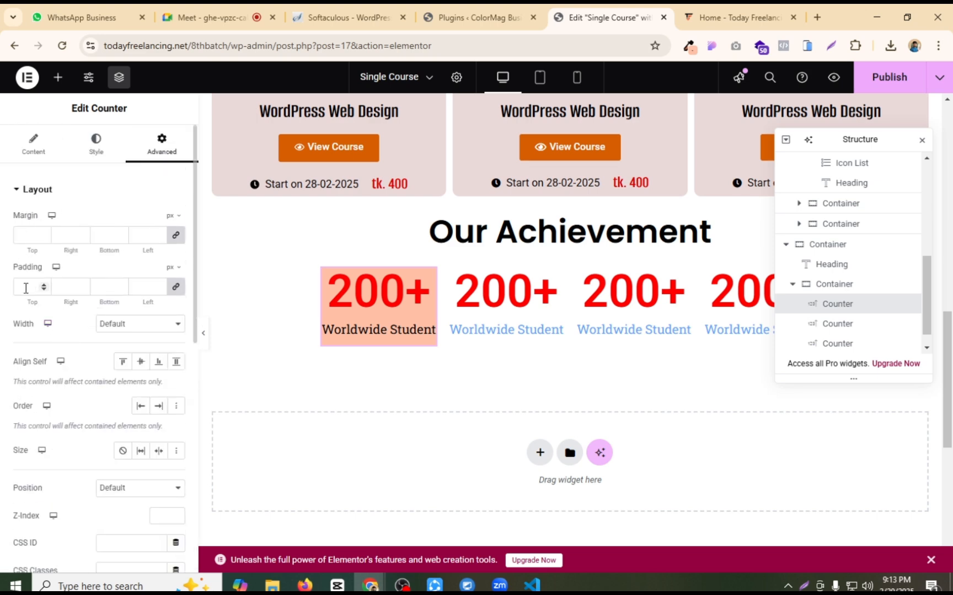
{"action": "left_click", "coordinate": [26, 288]}
{"action": "type", "text": "20"}
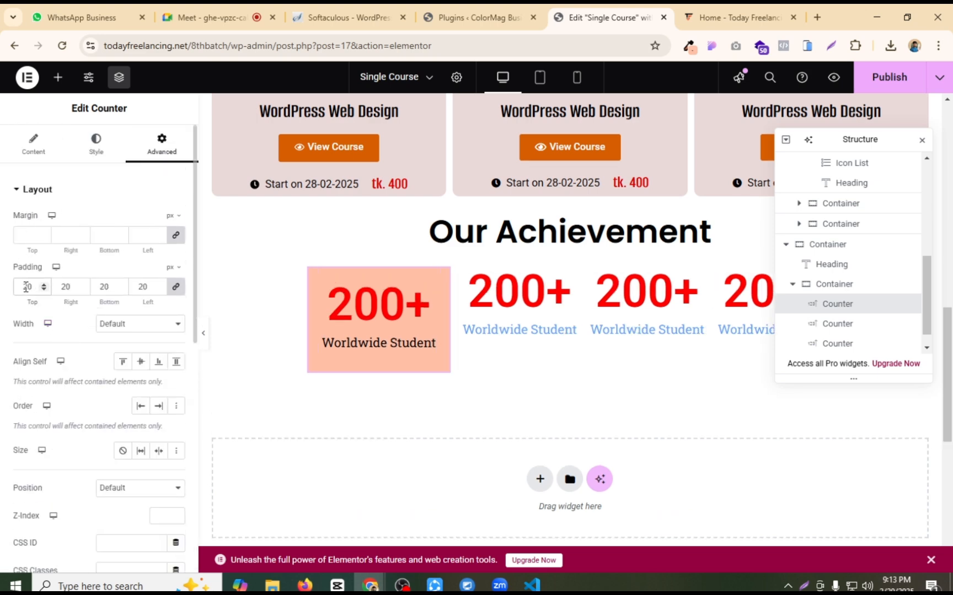
{"action": "scroll", "coordinate": [38, 318], "scroll_direction": "down", "scroll_amount": 5}
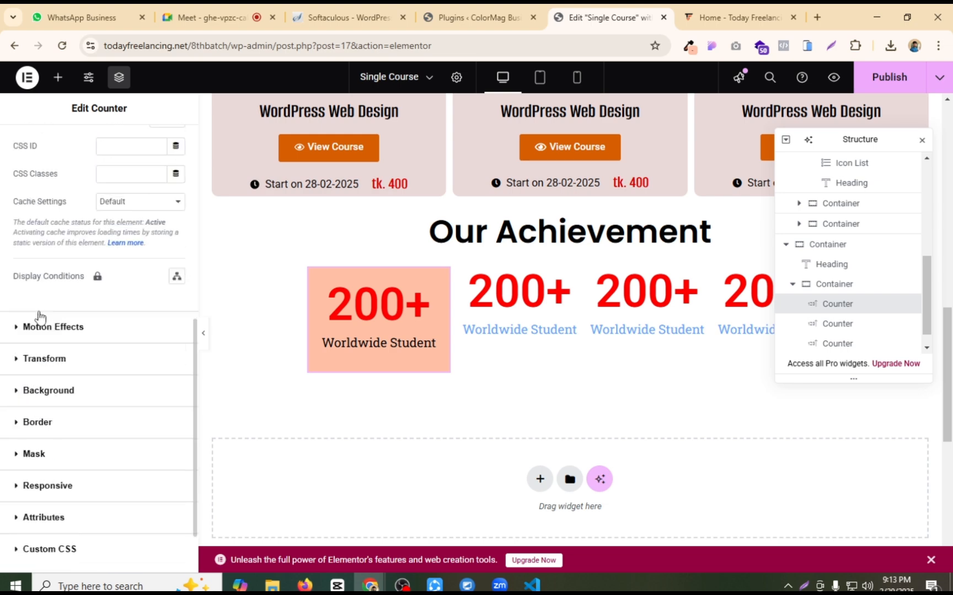
{"action": "left_click", "coordinate": [37, 422]}
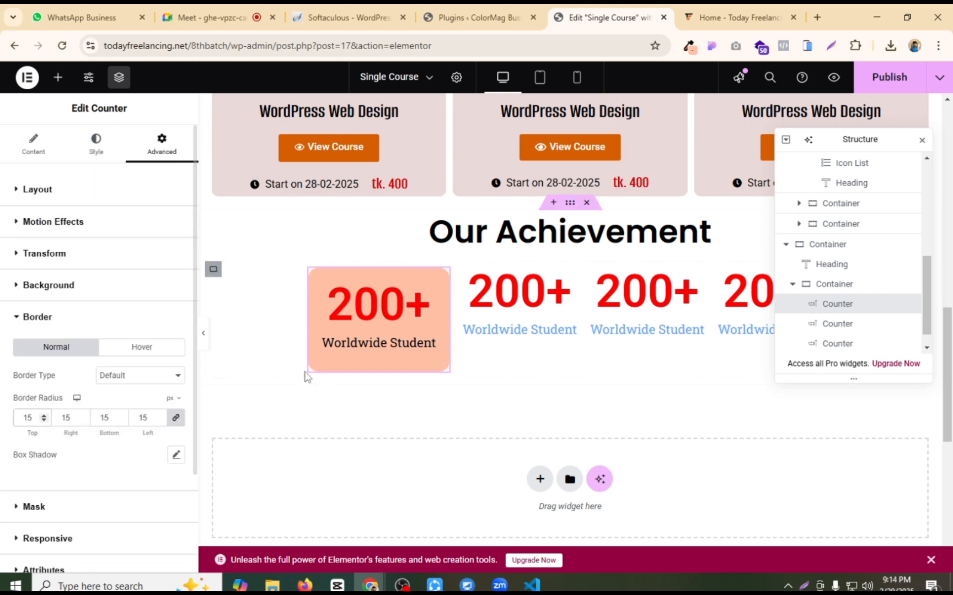
Step: Copy the first counter and paste its style onto the other three counters
{"action": "right_click", "coordinate": [444, 280]}
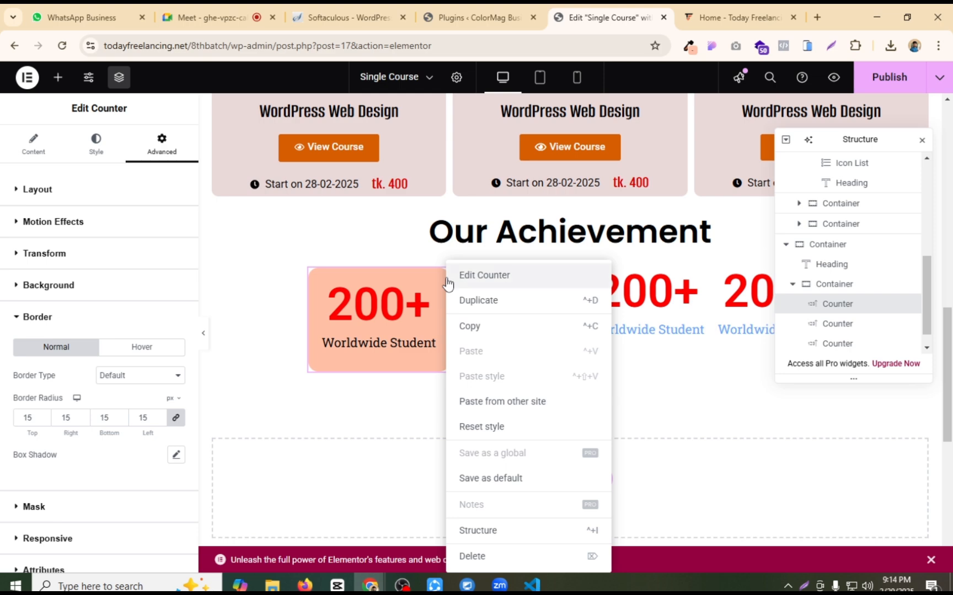
{"action": "left_click", "coordinate": [470, 325]}
{"action": "right_click", "coordinate": [569, 283]}
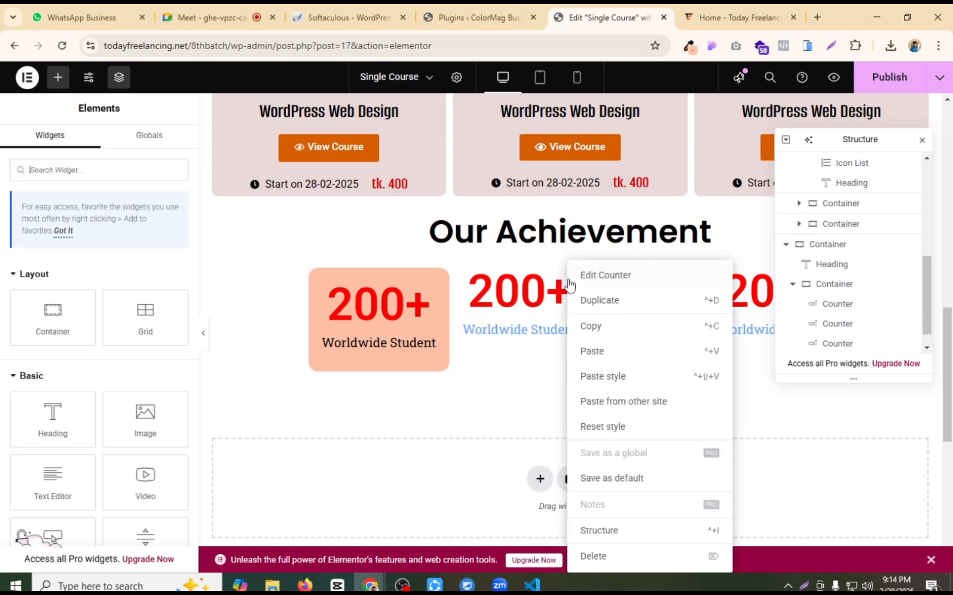
{"action": "left_click", "coordinate": [596, 377]}
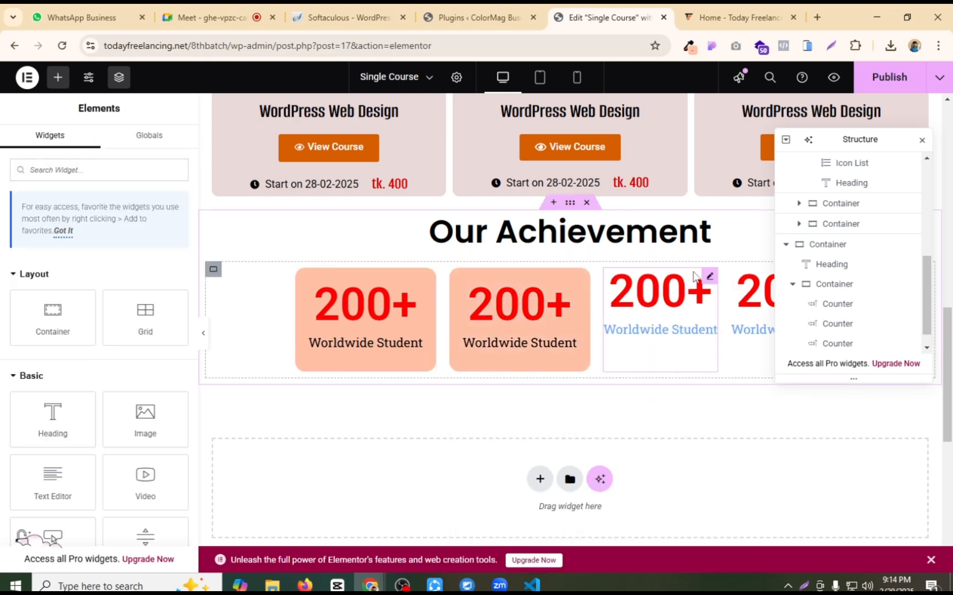
{"action": "right_click", "coordinate": [711, 272]}
{"action": "left_click", "coordinate": [736, 377]}
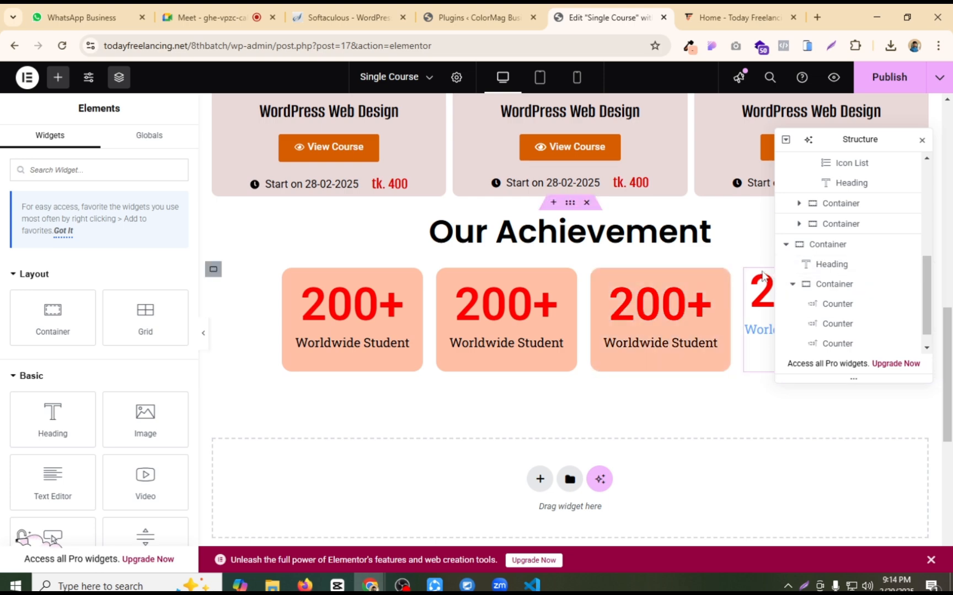
{"action": "left_click", "coordinate": [921, 140]}
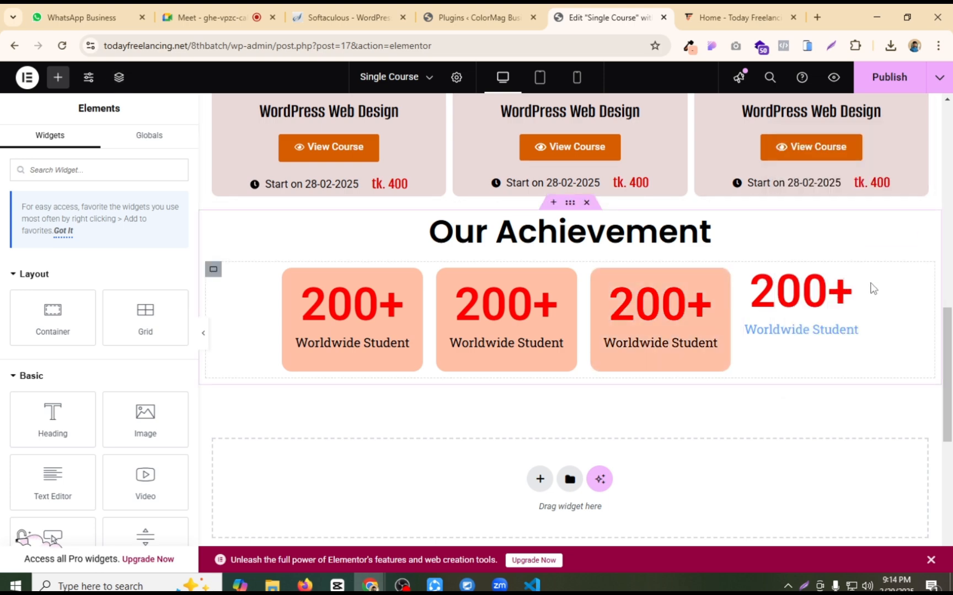
{"action": "right_click", "coordinate": [850, 280]}
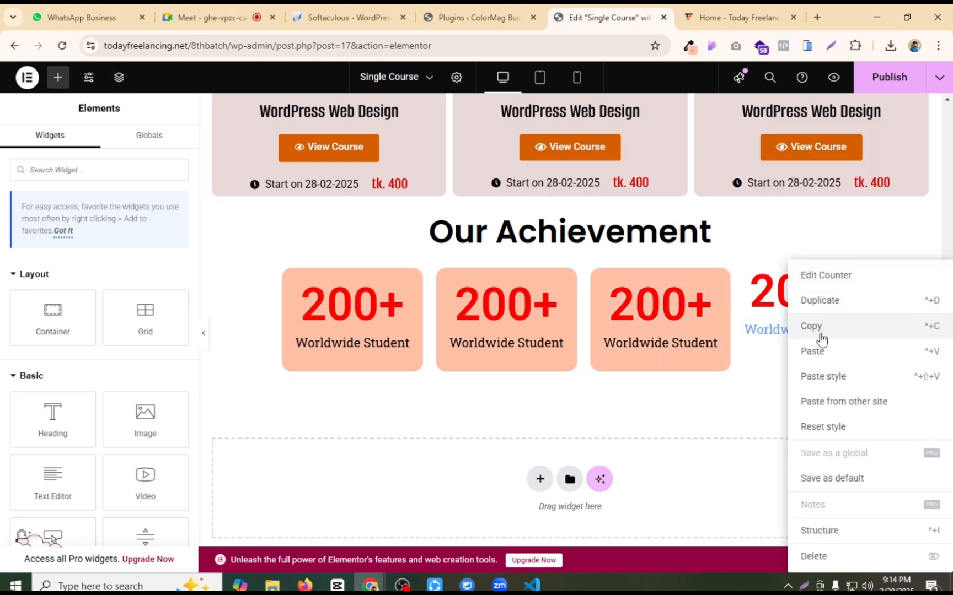
{"action": "left_click", "coordinate": [825, 376]}
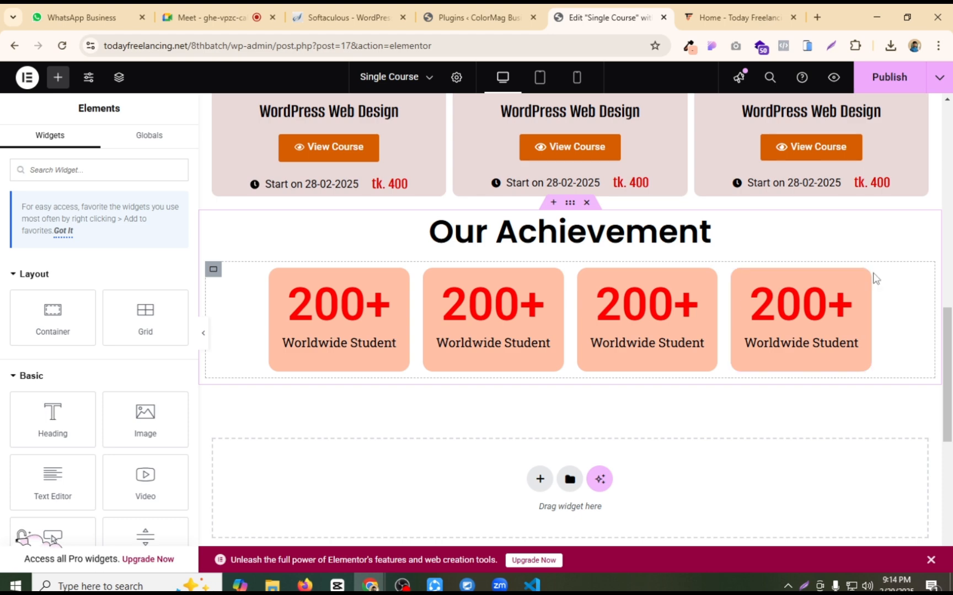
Step: Following the reference page's revenue box, set the fourth counter's ending number to 10, prefix to $ and suffix to k+
{"action": "left_click", "coordinate": [723, 17]}
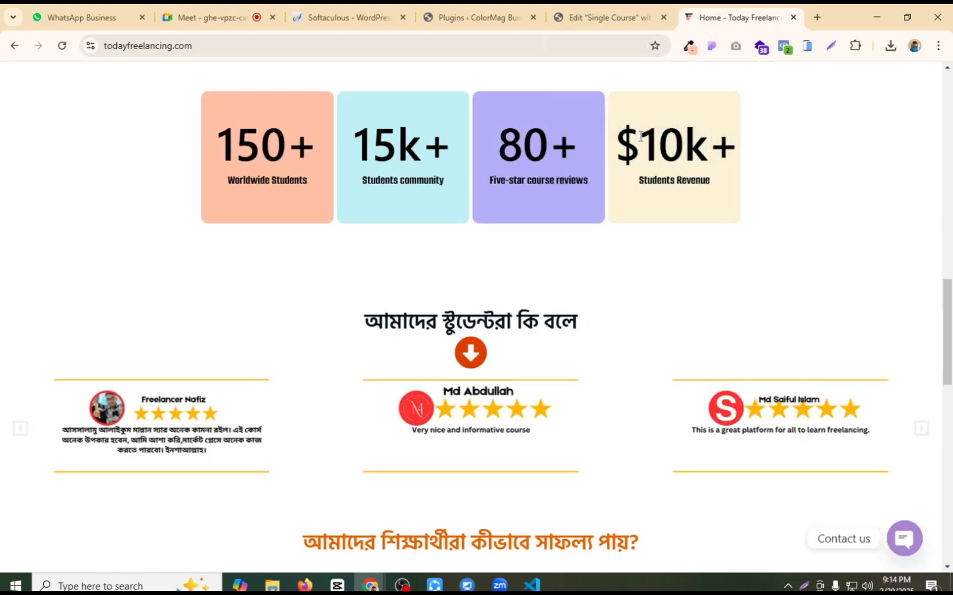
{"action": "double_click", "coordinate": [623, 146]}
{"action": "left_click", "coordinate": [606, 17]}
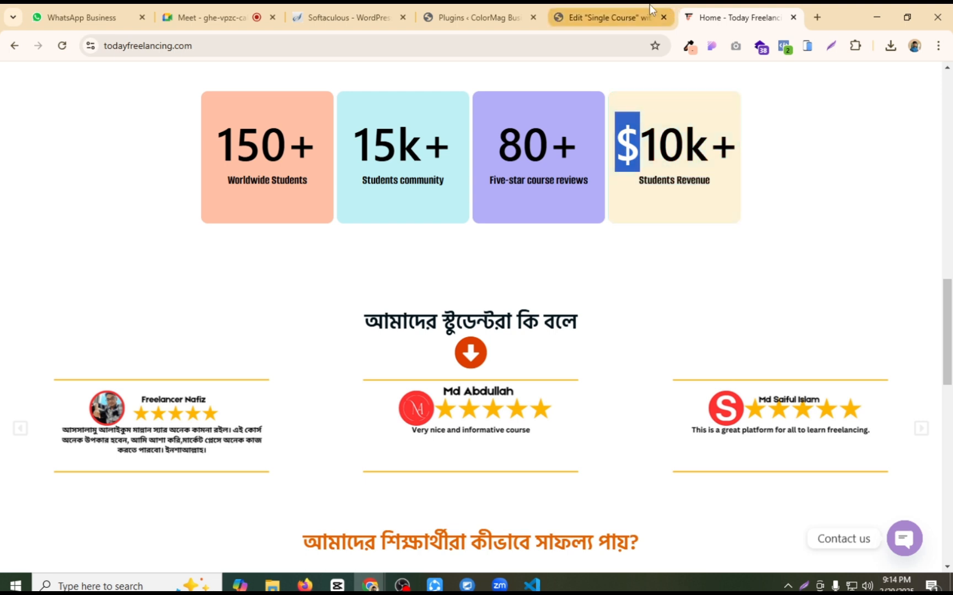
{"action": "left_click", "coordinate": [864, 279]}
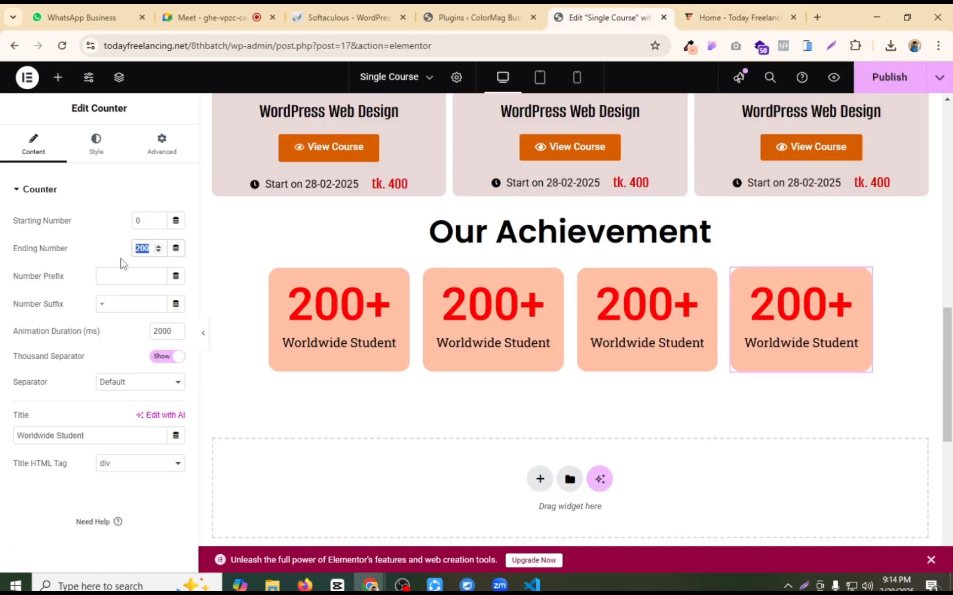
{"action": "type", "text": "10"}
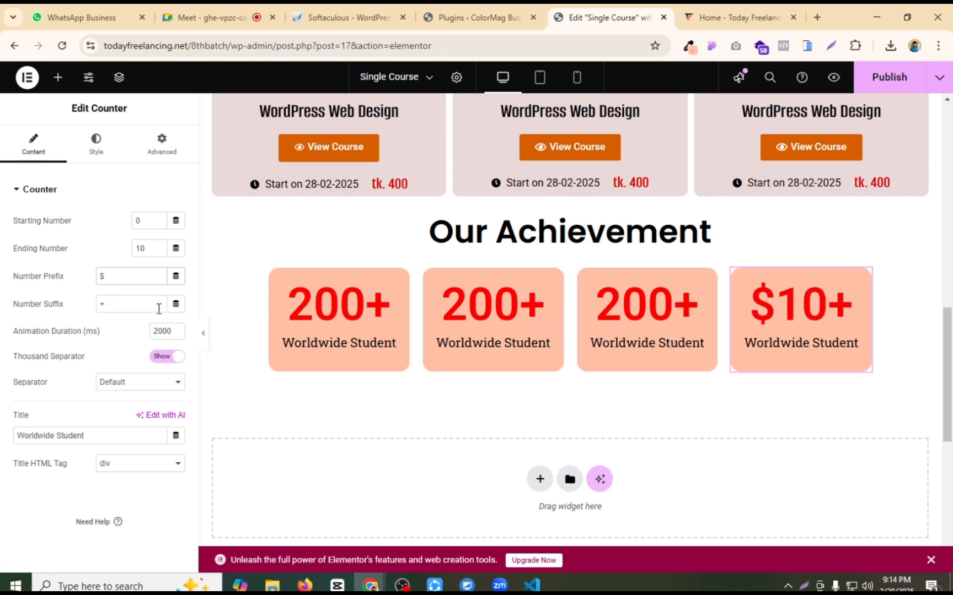
{"action": "left_click", "coordinate": [100, 304]}
{"action": "type", "text": "k"}
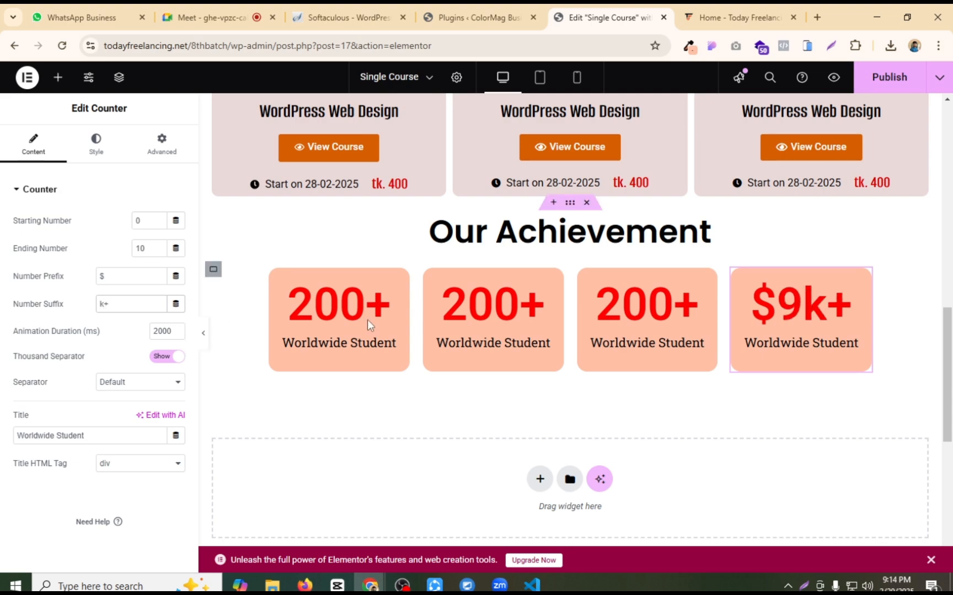
Step: Try the title "Total Stundet Eanrning" on the fourth counter
{"action": "left_click", "coordinate": [767, 344]}
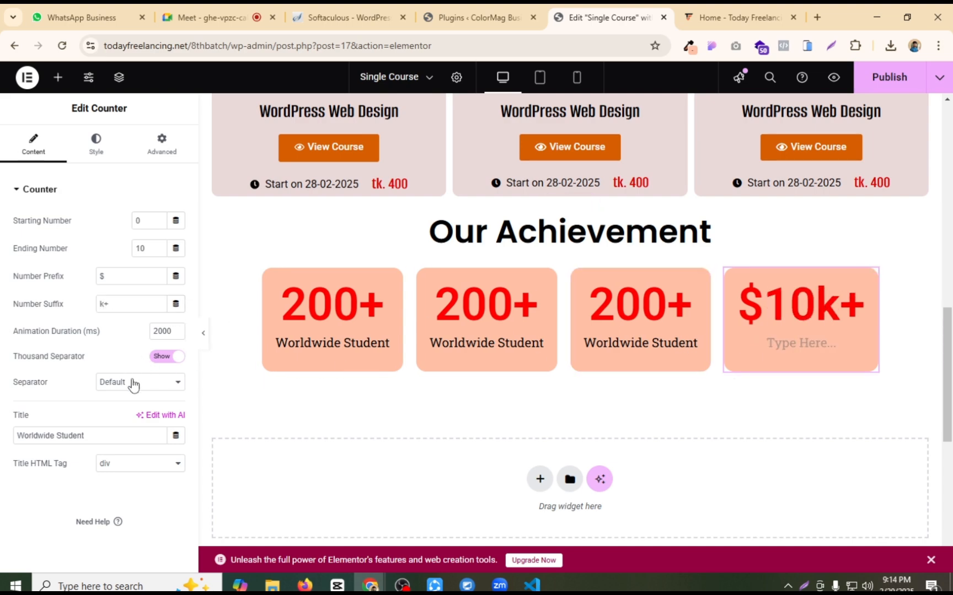
{"action": "left_click_drag", "start_coordinate": [90, 435], "coordinate": [0, 457]}
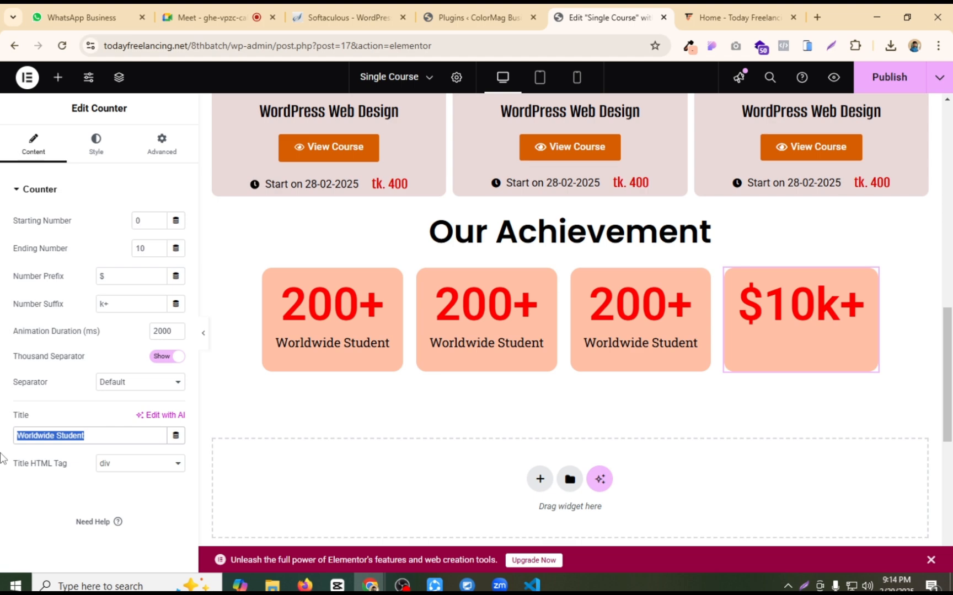
{"action": "type", "text": "Total "}
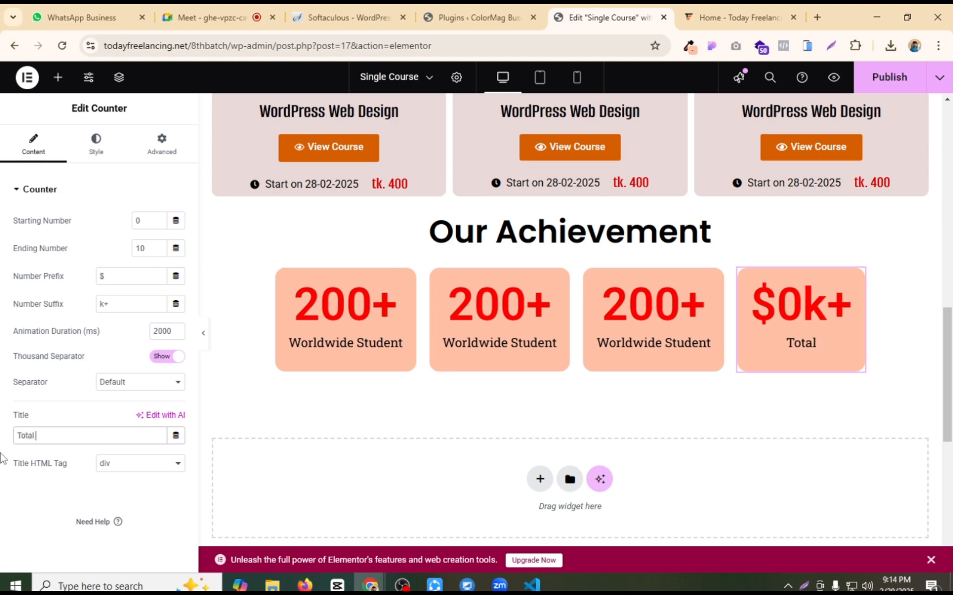
{"action": "type", "text": "Stund"}
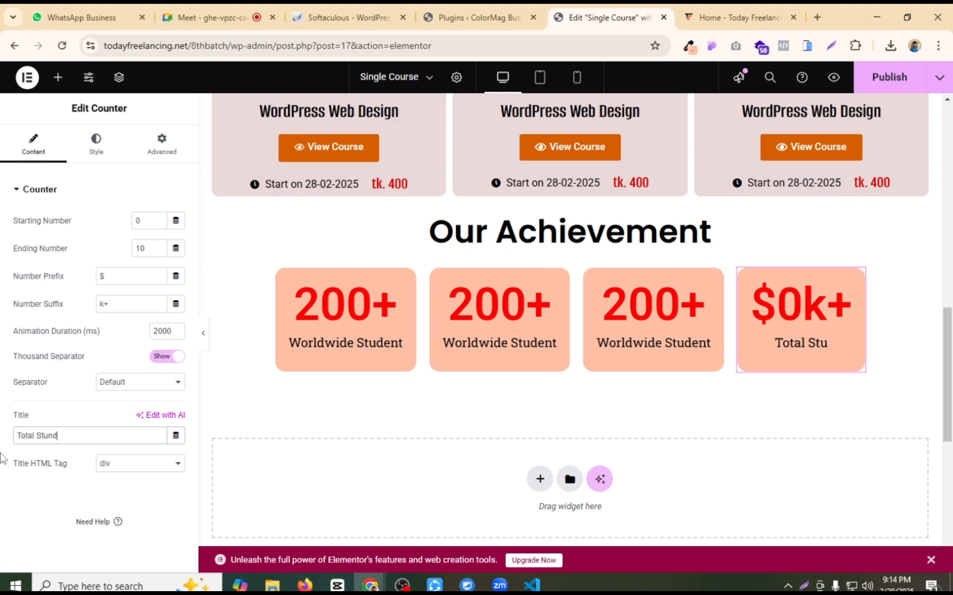
{"action": "type", "text": "et Eanrning"}
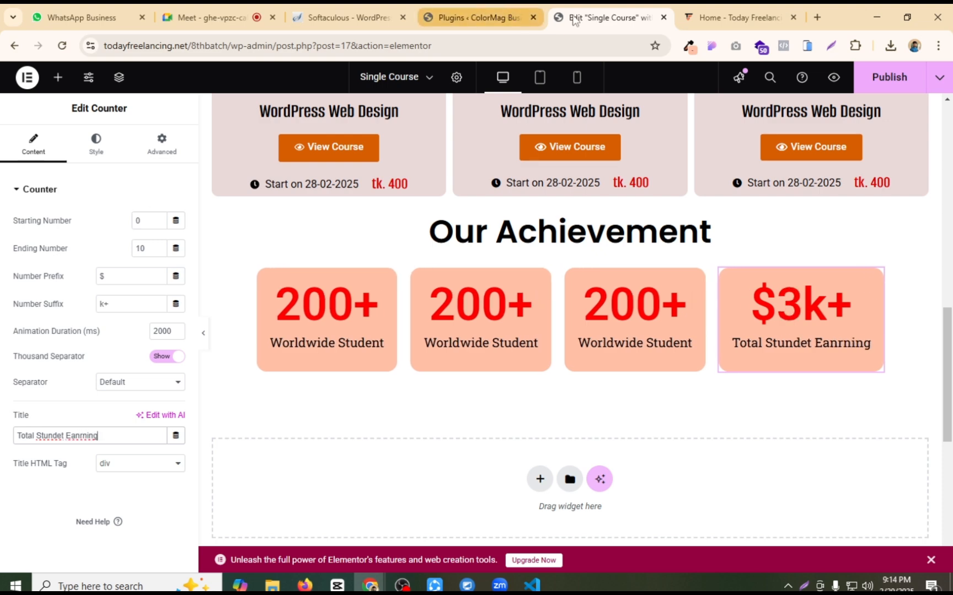
Step: Copy "Students Revenue" from the reference page and use it as the fourth counter's title
{"action": "left_click", "coordinate": [739, 17]}
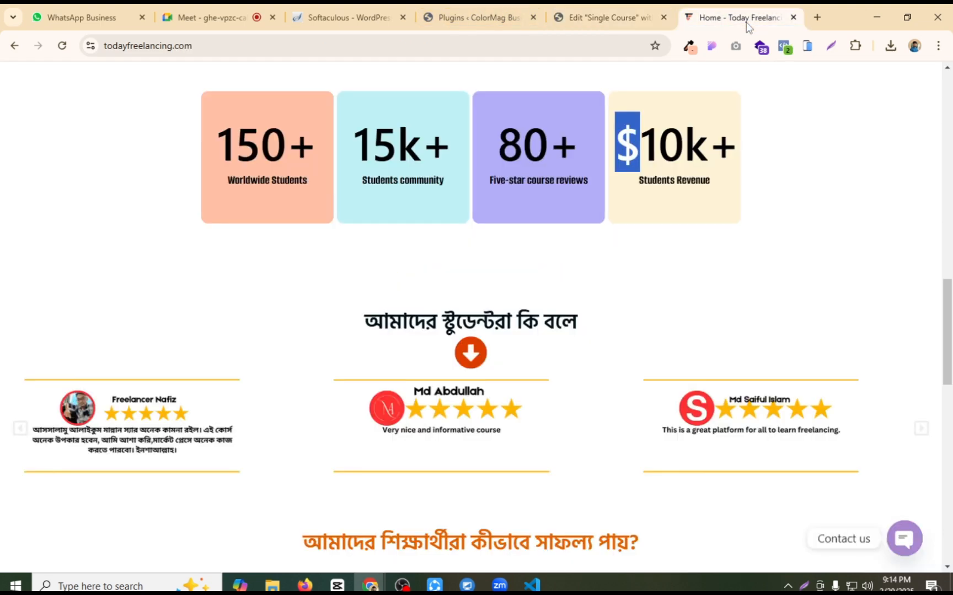
{"action": "triple_click", "coordinate": [673, 182]}
{"action": "key", "text": "ctrl+c"}
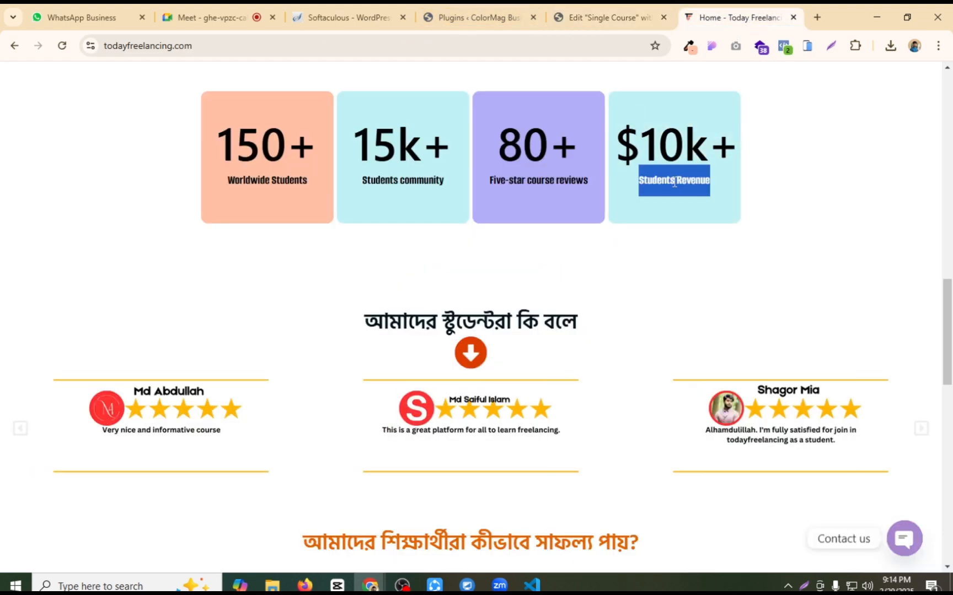
{"action": "left_click", "coordinate": [607, 17]}
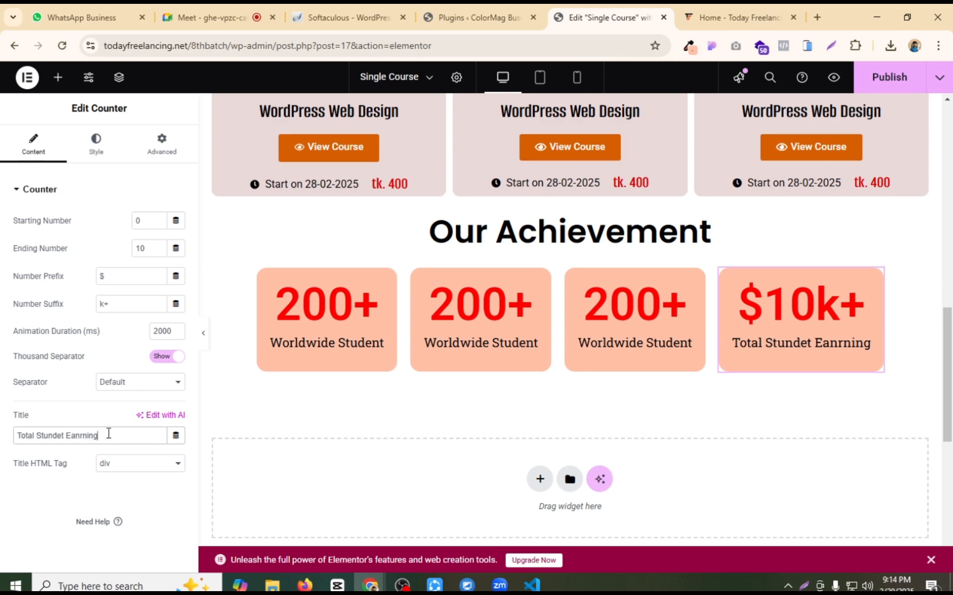
{"action": "left_click_drag", "start_coordinate": [109, 433], "coordinate": [15, 456]}
{"action": "key", "text": "ctrl+v"}
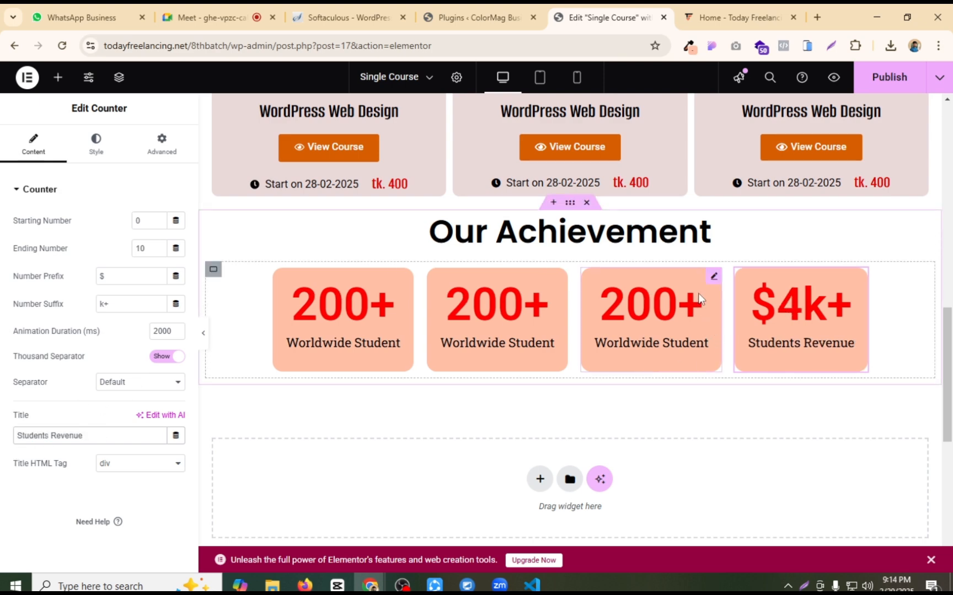
Step: Copy "Five-star course reviews" from the reference page as the third counter's title and set its ending number to 80
{"action": "left_click", "coordinate": [736, 11]}
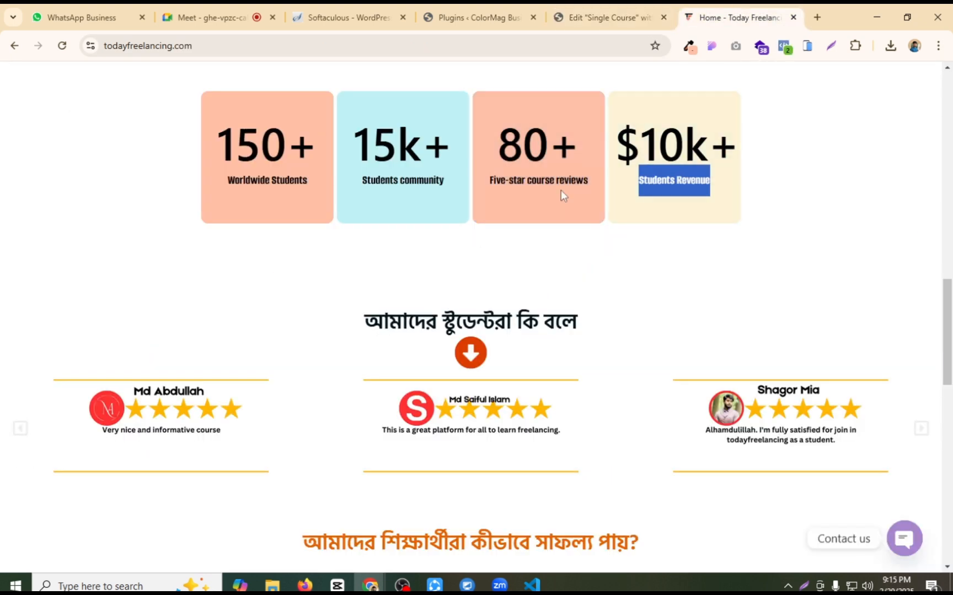
{"action": "triple_click", "coordinate": [537, 179]}
{"action": "key", "text": "ctrl+c"}
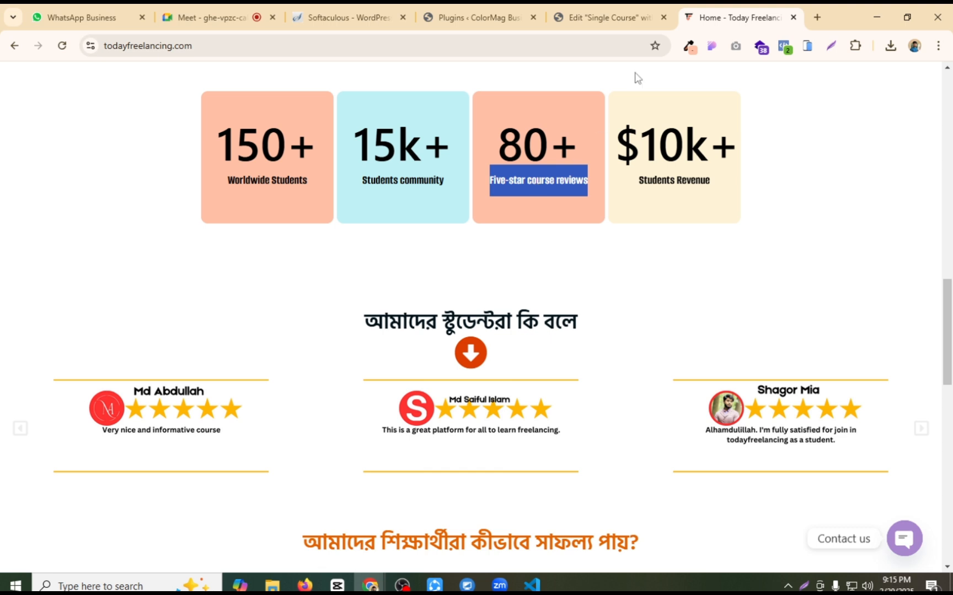
{"action": "left_click", "coordinate": [620, 12]}
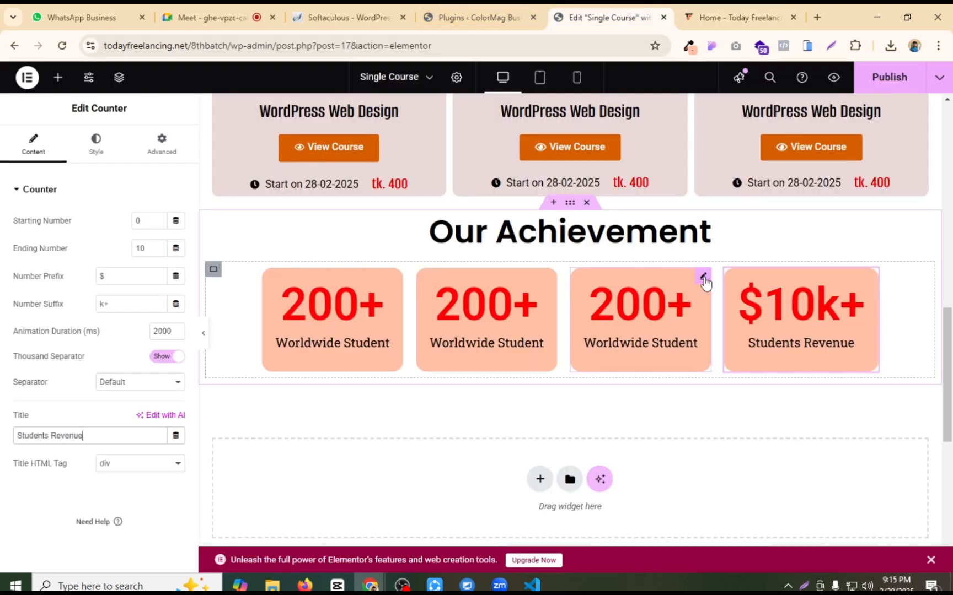
{"action": "left_click", "coordinate": [703, 277]}
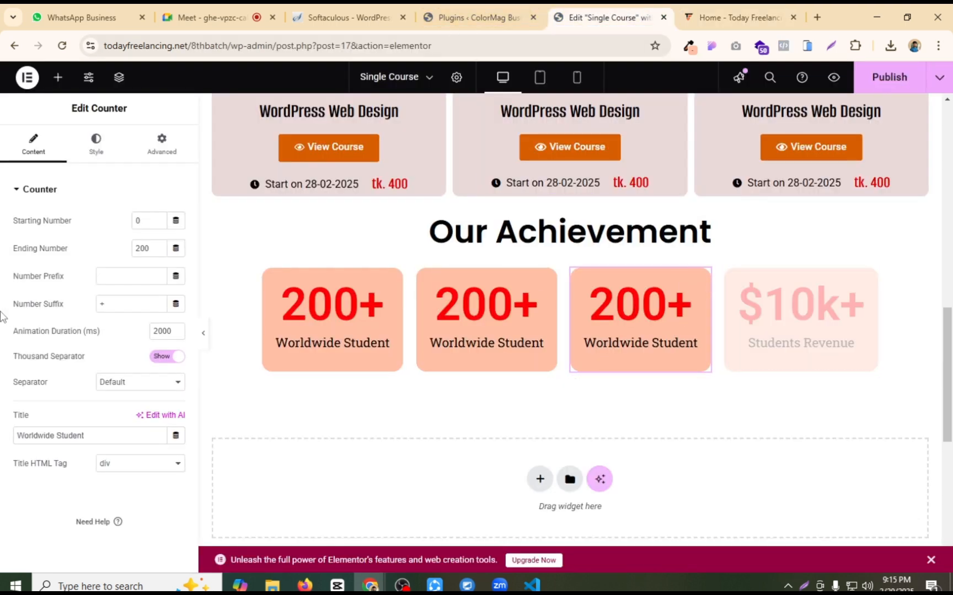
{"action": "double_click", "coordinate": [150, 251]}
{"action": "type", "text": "80"}
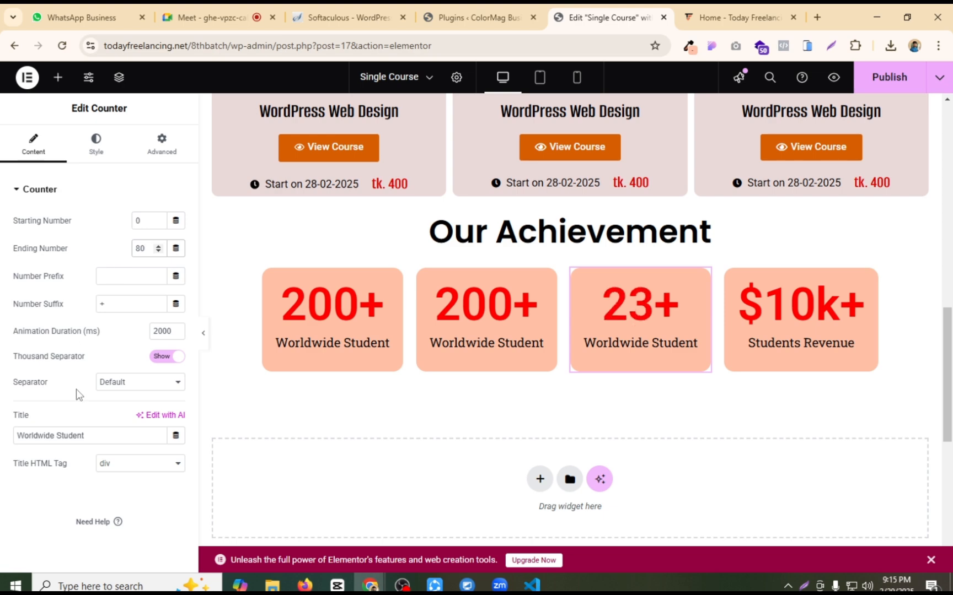
{"action": "left_click_drag", "start_coordinate": [102, 435], "coordinate": [3, 450]}
{"action": "key", "text": "ctrl+v"}
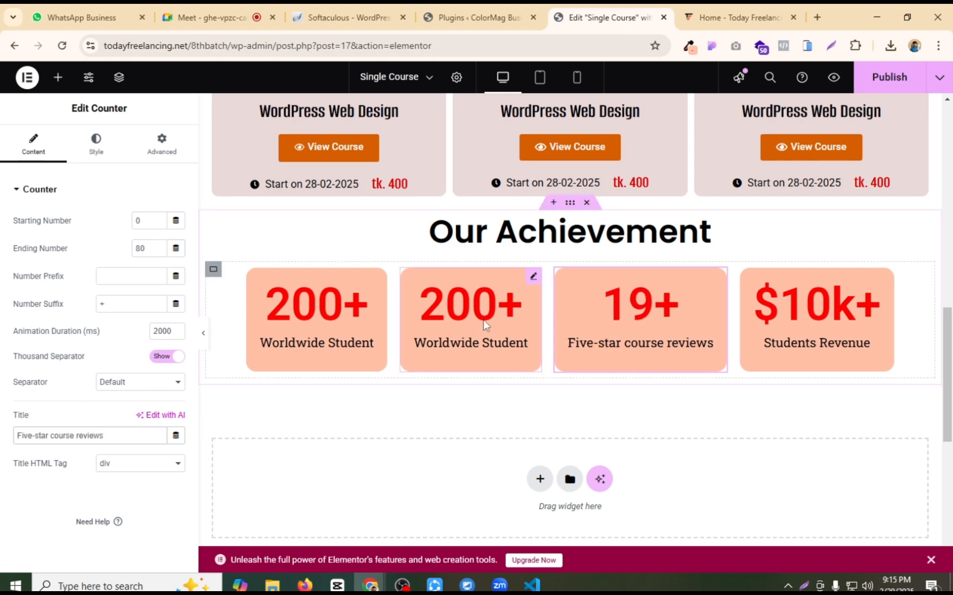
Step: Copy "Students community" from the reference page as the second counter's title and set its ending number to 15
{"action": "left_click", "coordinate": [498, 283]}
{"action": "left_click", "coordinate": [717, 16]}
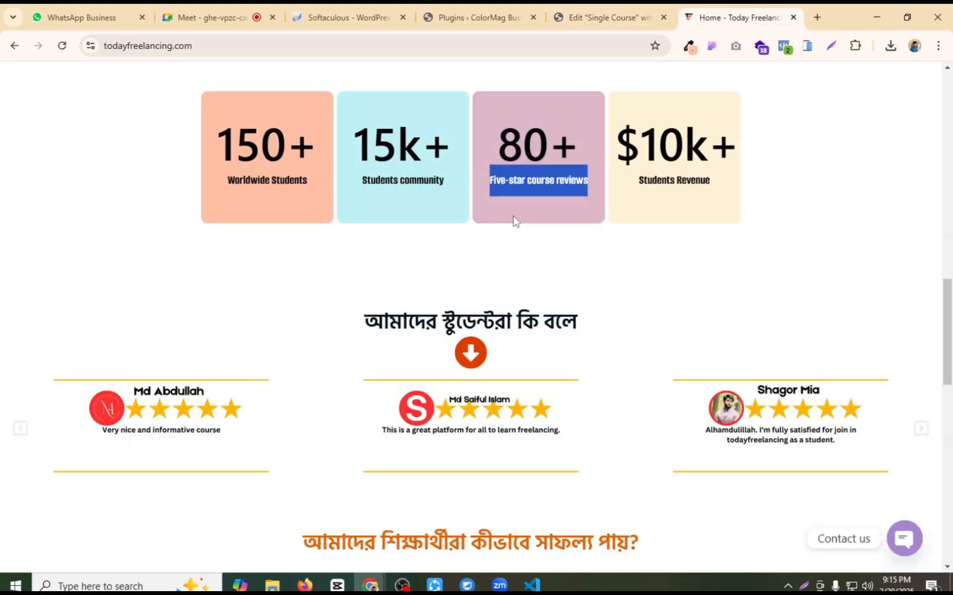
{"action": "left_click_drag", "start_coordinate": [422, 146], "coordinate": [360, 154]}
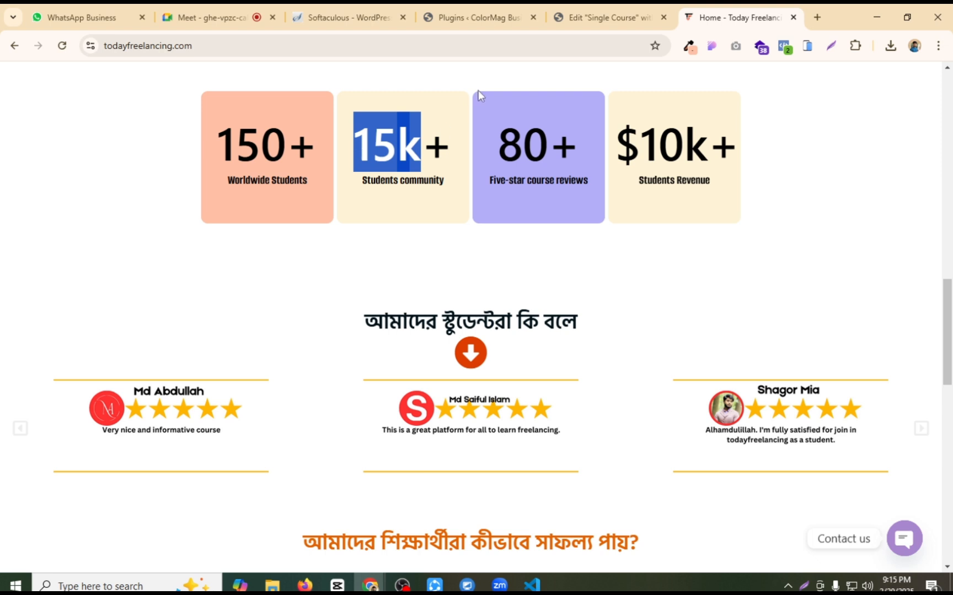
{"action": "triple_click", "coordinate": [399, 183]}
{"action": "key", "text": "ctrl+c"}
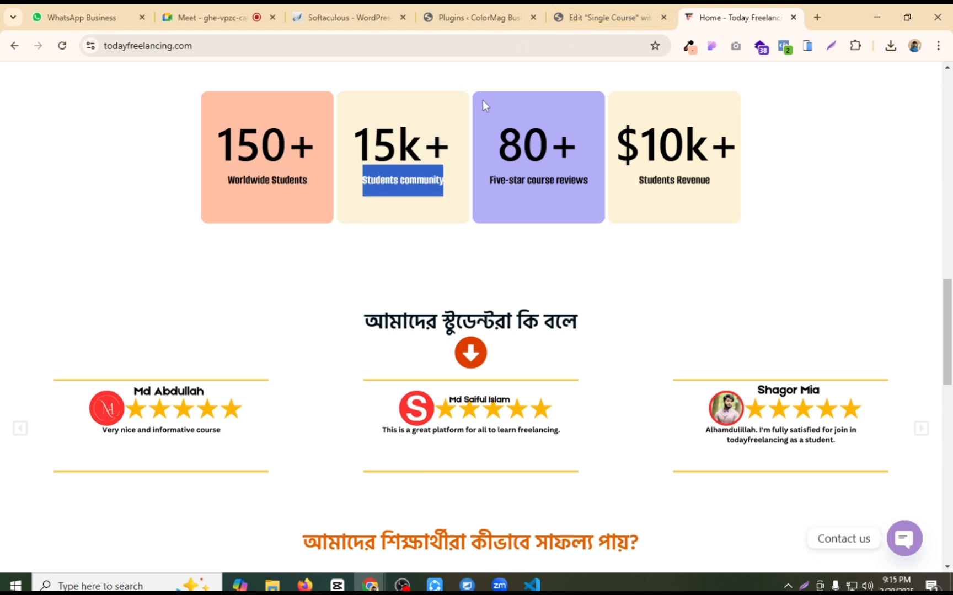
{"action": "left_click", "coordinate": [607, 17]}
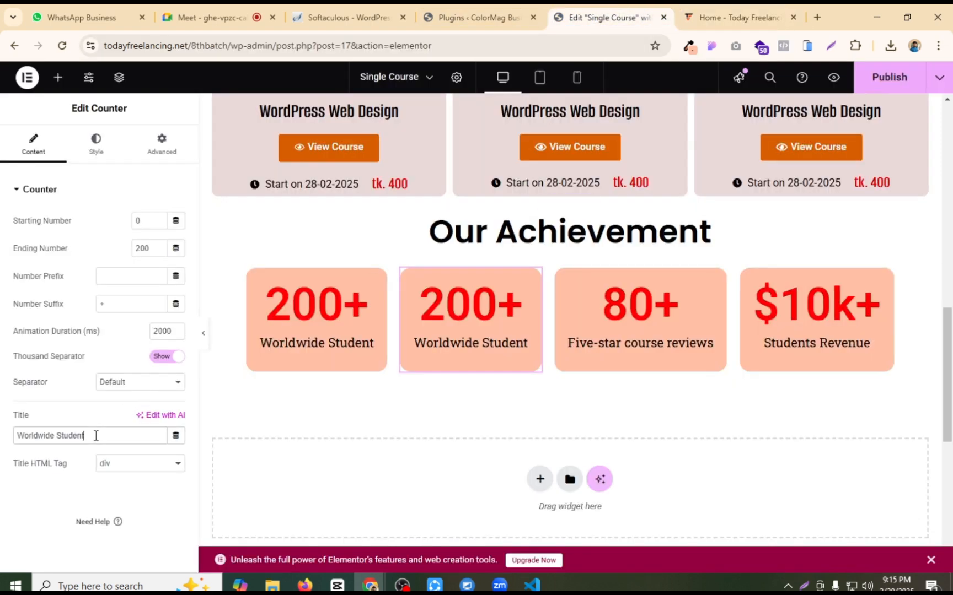
{"action": "triple_click", "coordinate": [68, 435]}
{"action": "key", "text": "ctrl+v"}
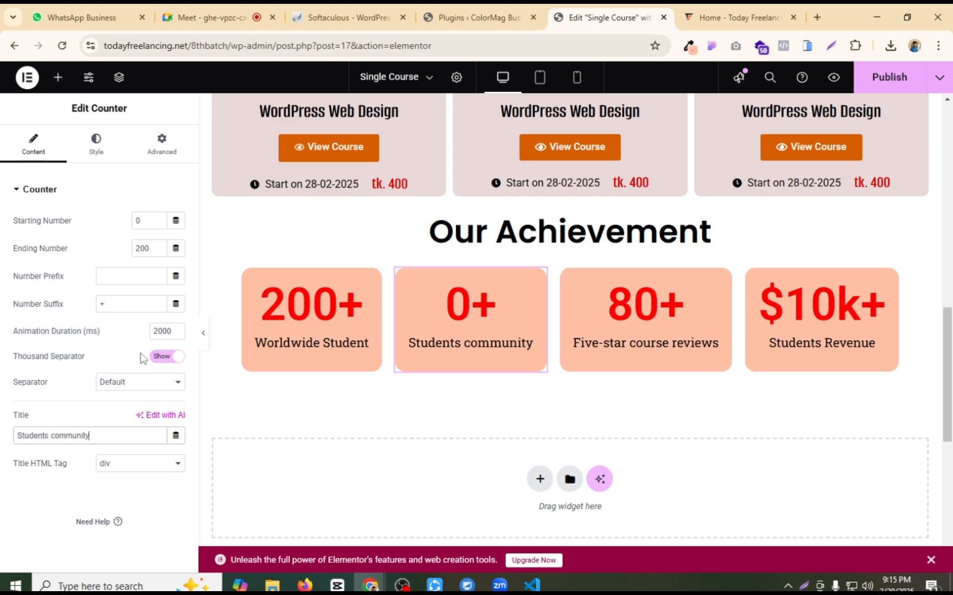
{"action": "left_click_drag", "start_coordinate": [145, 249], "coordinate": [116, 257]}
{"action": "key", "text": "BackSpace"}
{"action": "type", "text": "15"}
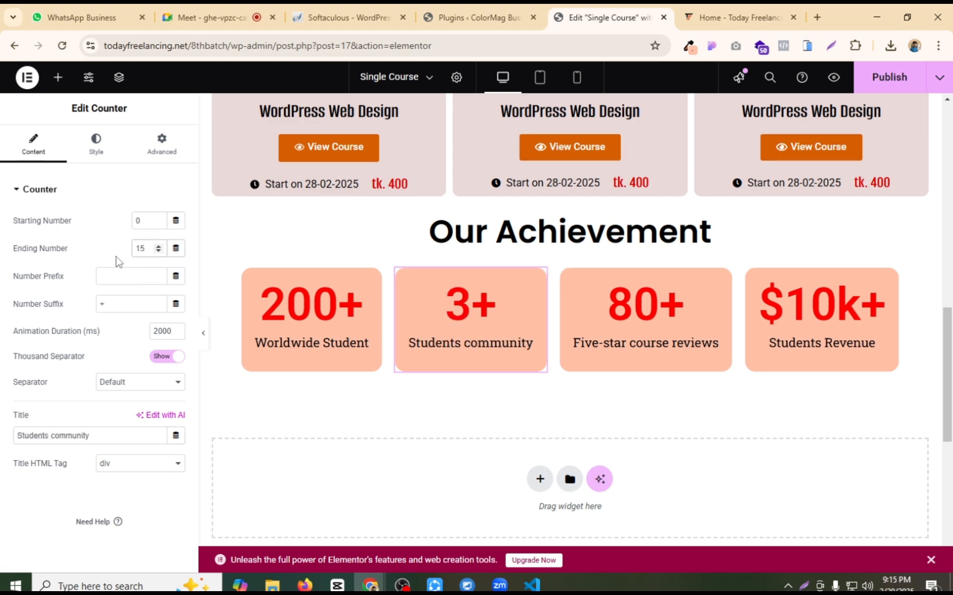
{"action": "left_click", "coordinate": [116, 278]}
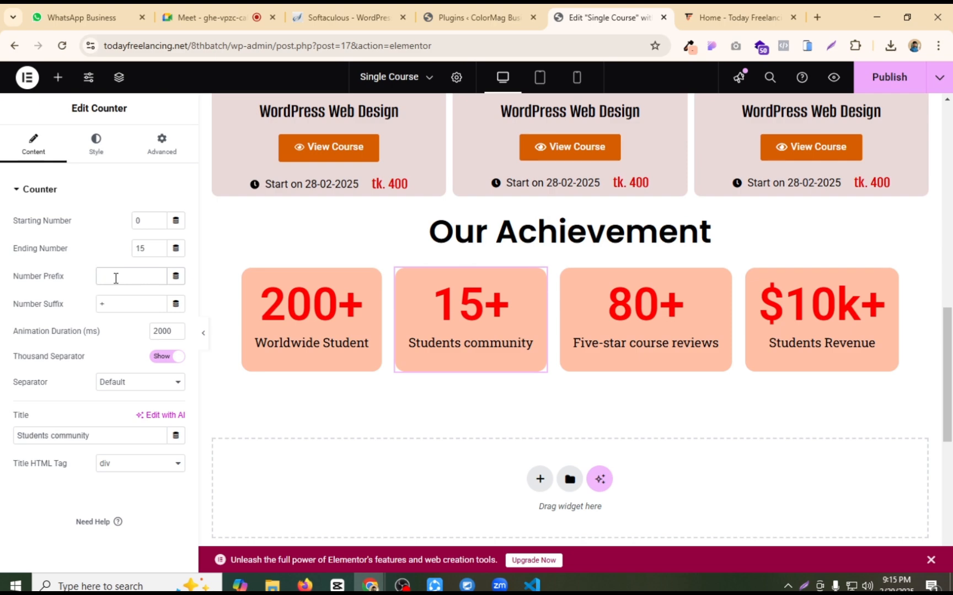
{"action": "type", "text": "k"}
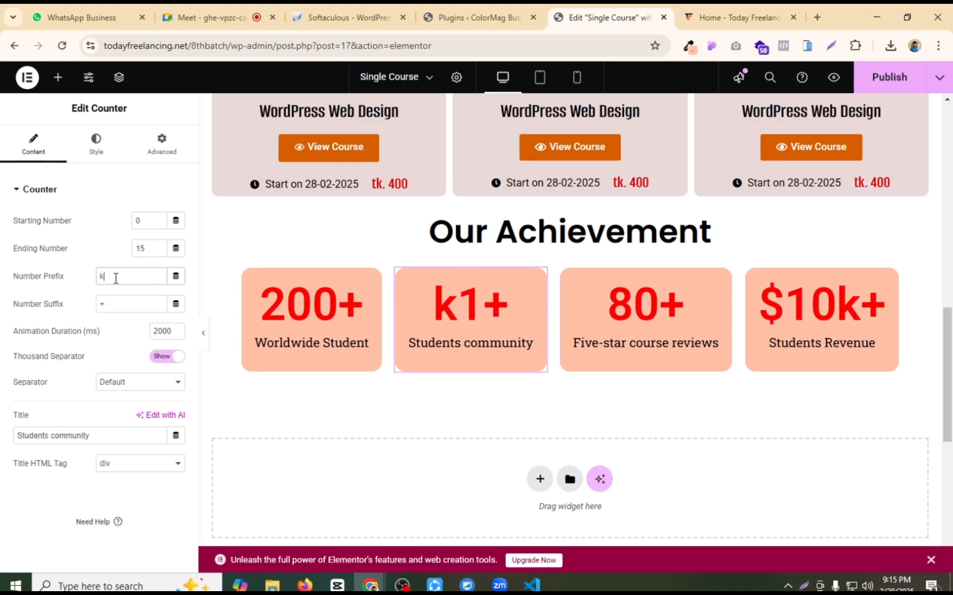
{"action": "key", "text": "BackSpace"}
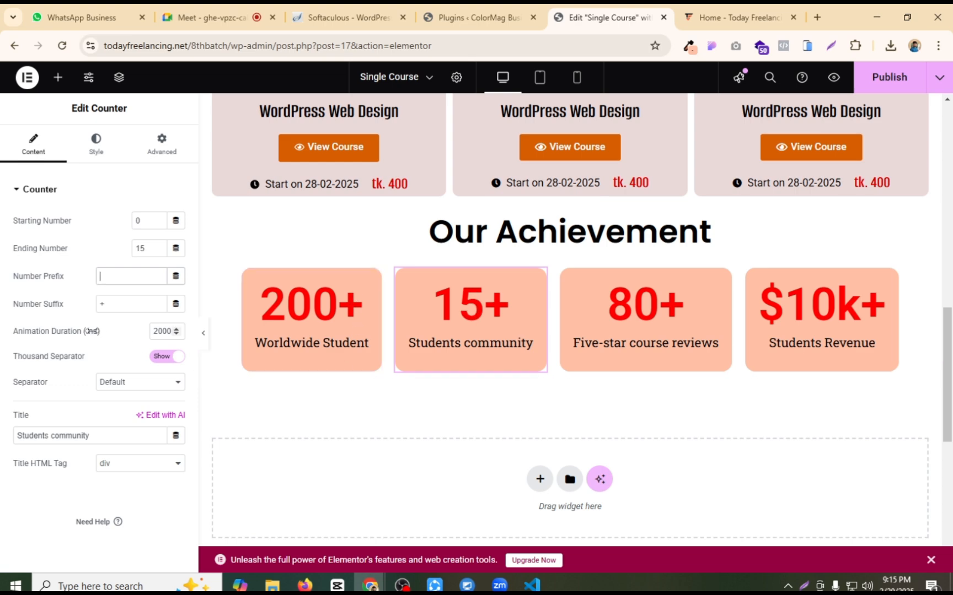
Step: Set the second counter's number suffix to k+
{"action": "type", "text": "k"}
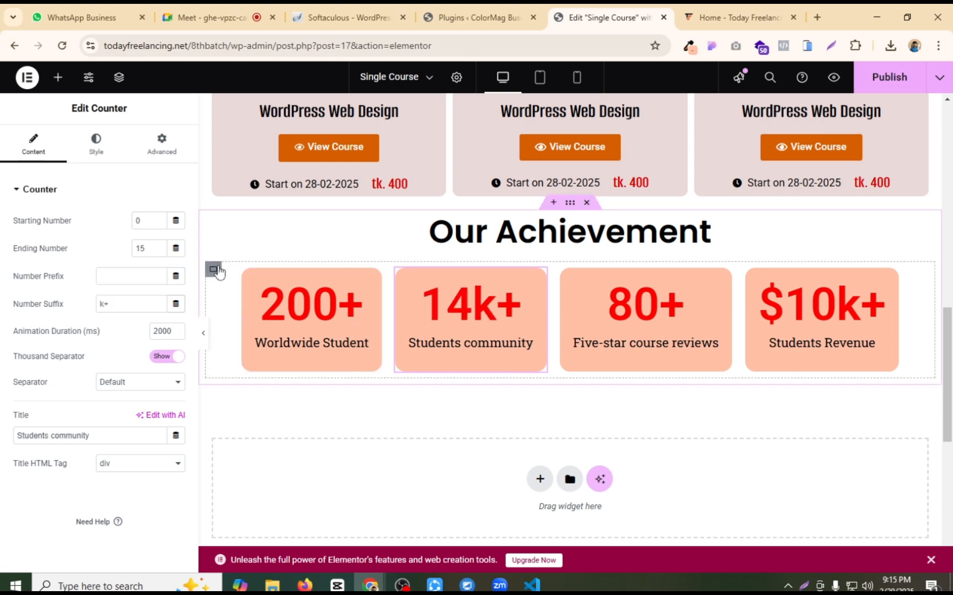
Step: Set the column and row gaps of the counters' container to 5 px and publish the page
{"action": "left_click", "coordinate": [214, 269]}
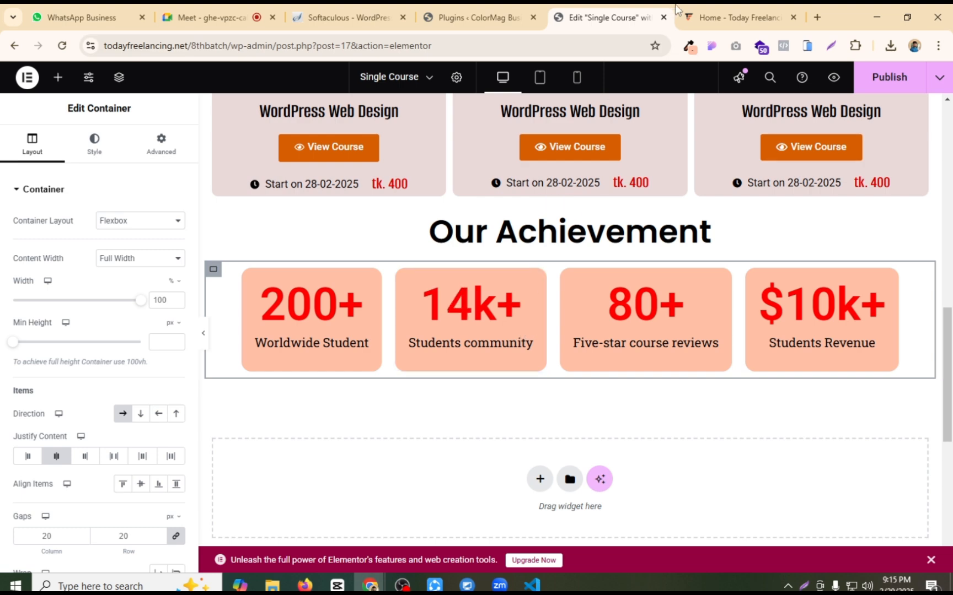
{"action": "left_click", "coordinate": [717, 17]}
{"action": "left_click", "coordinate": [595, 17]}
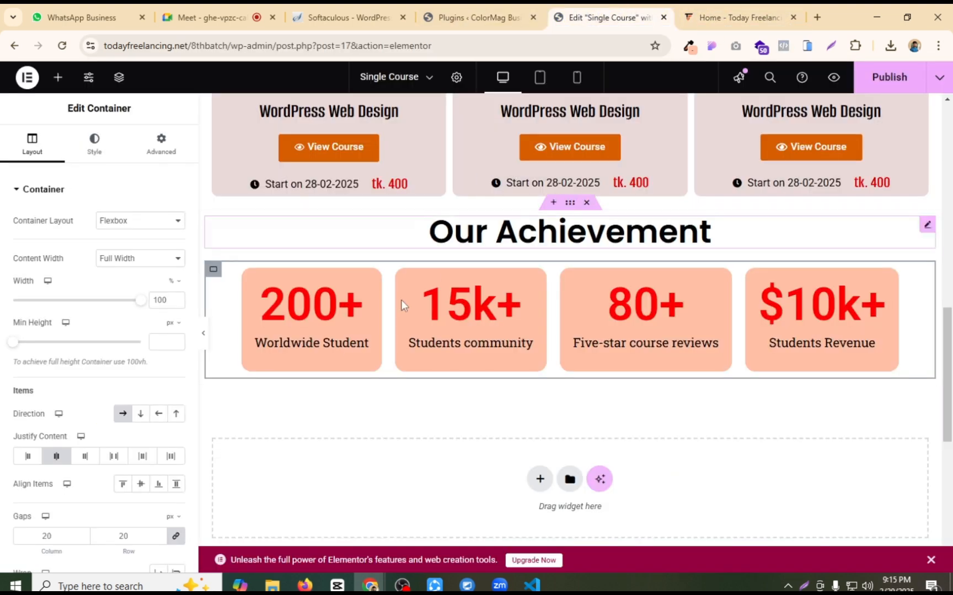
{"action": "scroll", "coordinate": [77, 347], "scroll_direction": "down", "scroll_amount": 3}
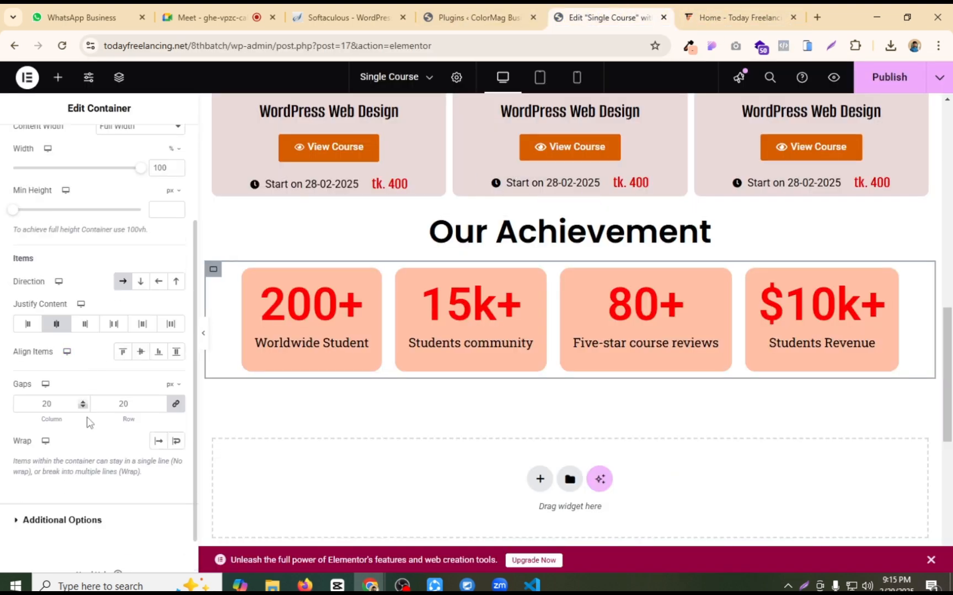
{"action": "double_click", "coordinate": [46, 404]}
{"action": "type", "text": "5"}
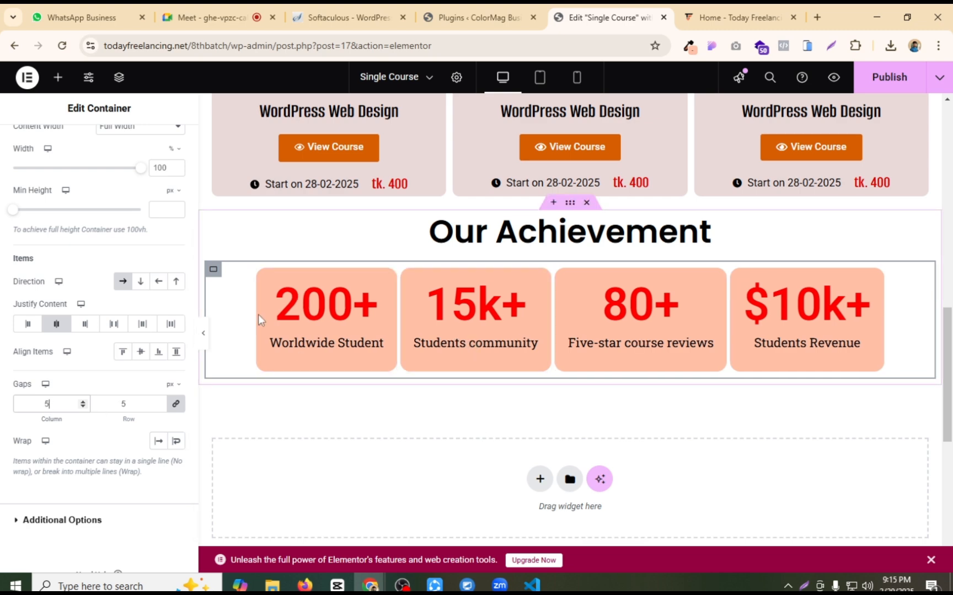
{"action": "left_click", "coordinate": [870, 82]}
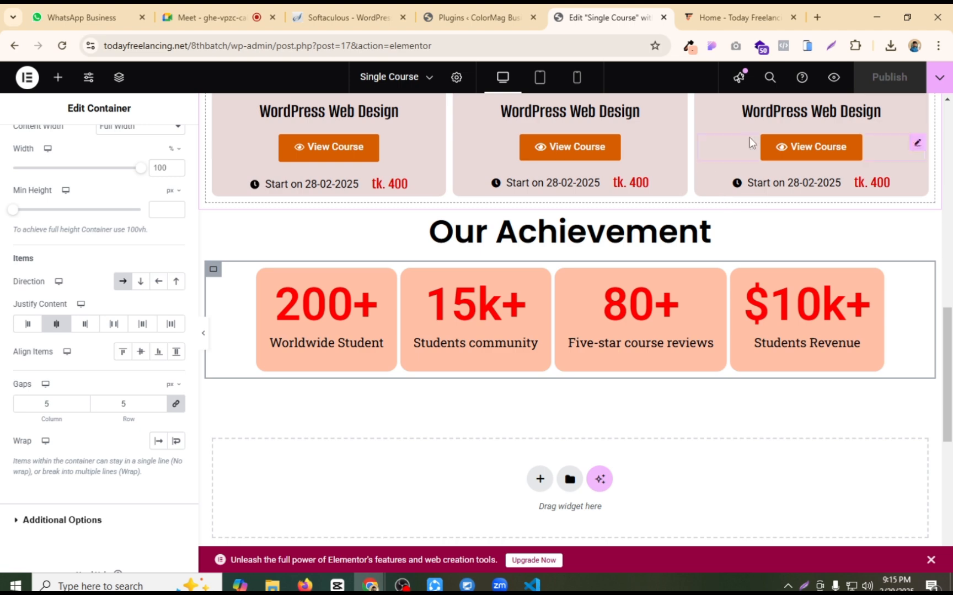
Step: Select the student review heading on the reference page, save the middle review image to Downloads as a PNG and close the page
{"action": "left_click", "coordinate": [680, 8]}
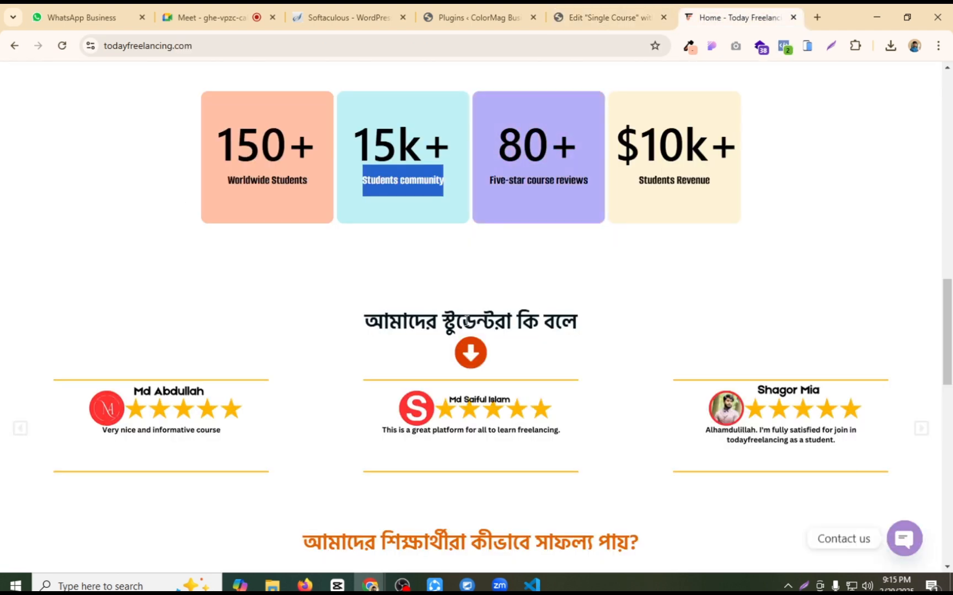
{"action": "triple_click", "coordinate": [466, 322]}
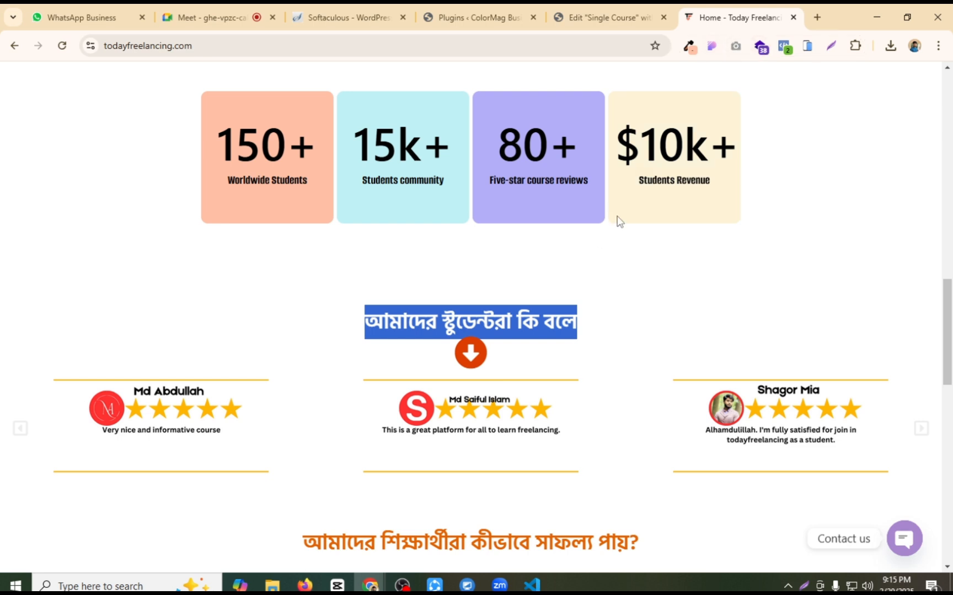
{"action": "left_click", "coordinate": [709, 47]}
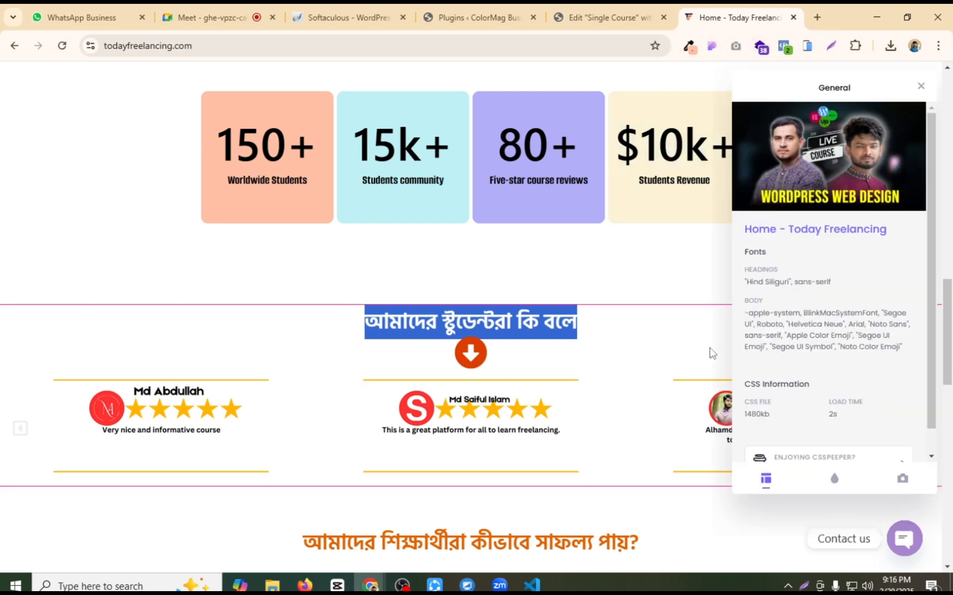
{"action": "right_click", "coordinate": [489, 414]}
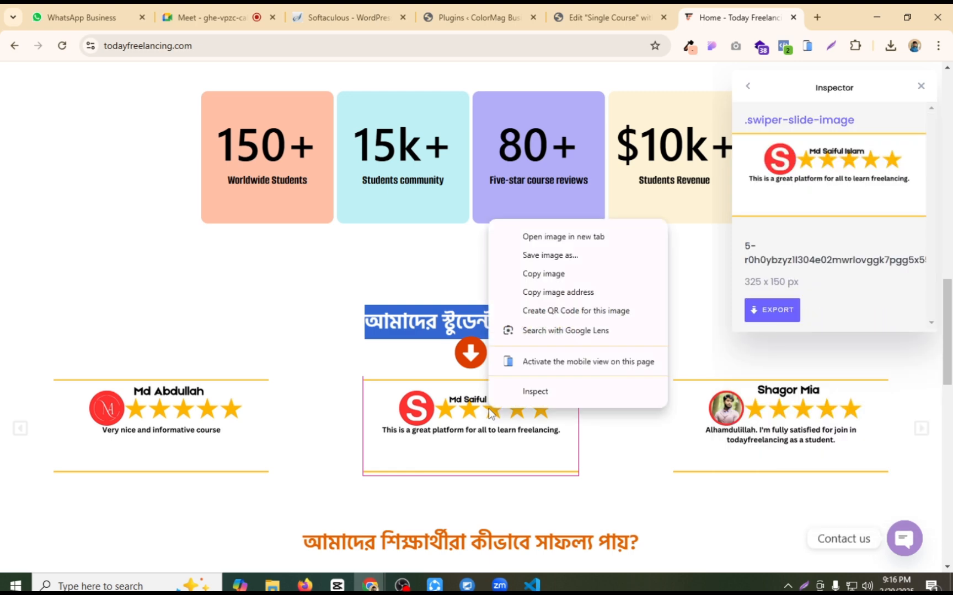
{"action": "left_click", "coordinate": [558, 256]}
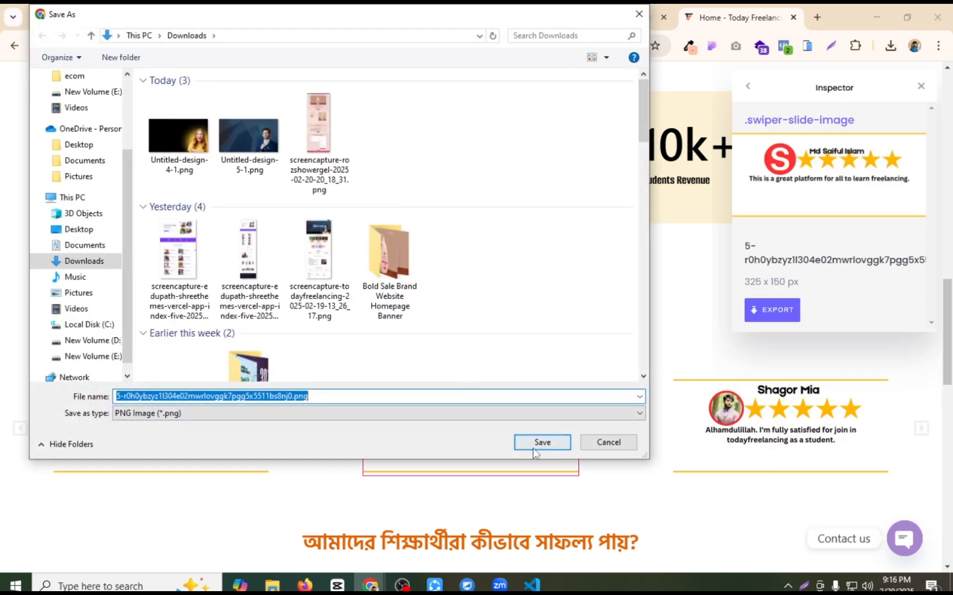
{"action": "left_click", "coordinate": [533, 453]}
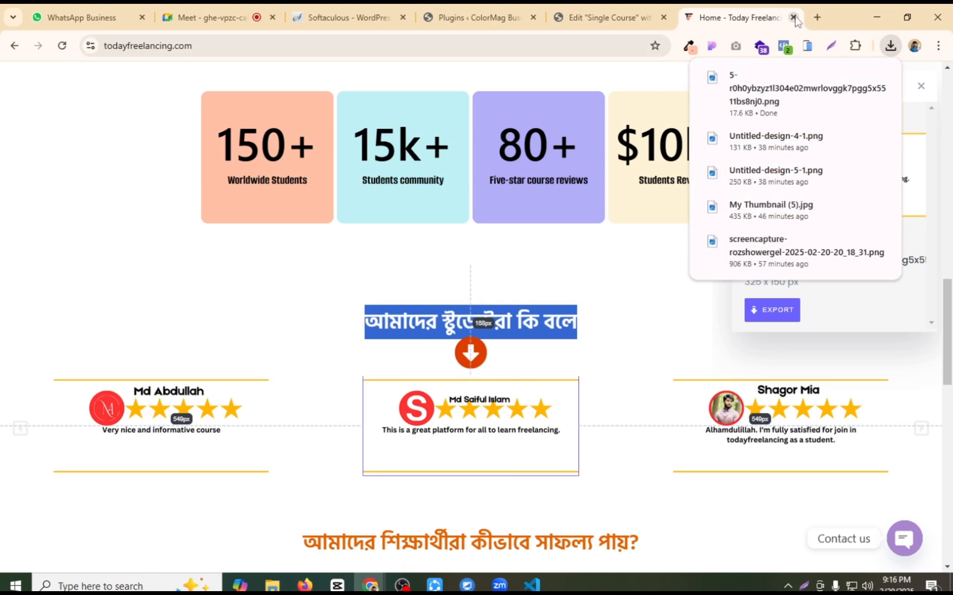
{"action": "key", "text": "ctrl+w"}
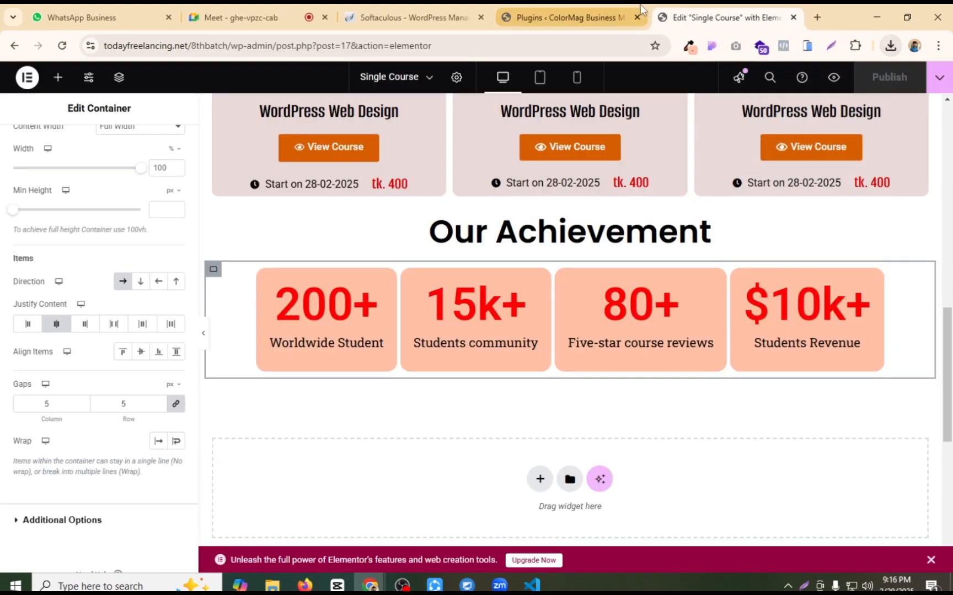
Step: Add a single-column flexbox container below the counters with a Heading widget titled "Students community"
{"action": "left_click", "coordinate": [540, 479]}
{"action": "left_click", "coordinate": [514, 517]}
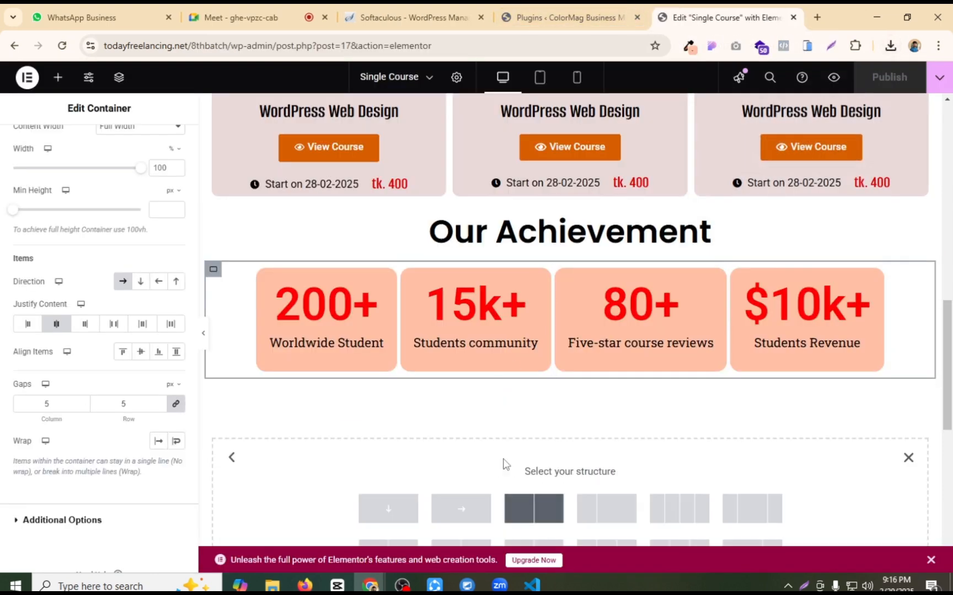
{"action": "left_click", "coordinate": [394, 519]}
{"action": "left_click", "coordinate": [570, 425]}
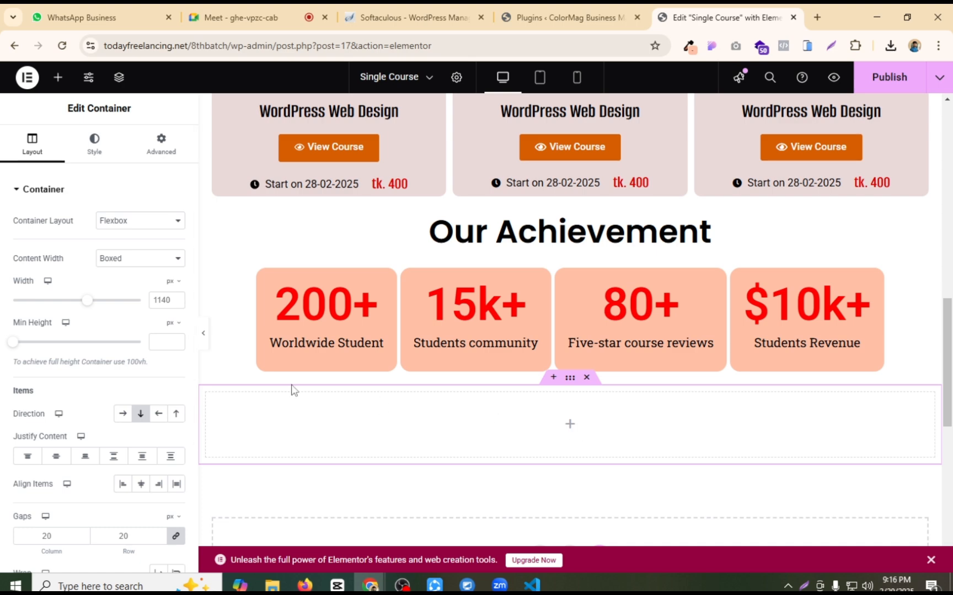
{"action": "left_click_drag", "start_coordinate": [52, 430], "coordinate": [491, 436]}
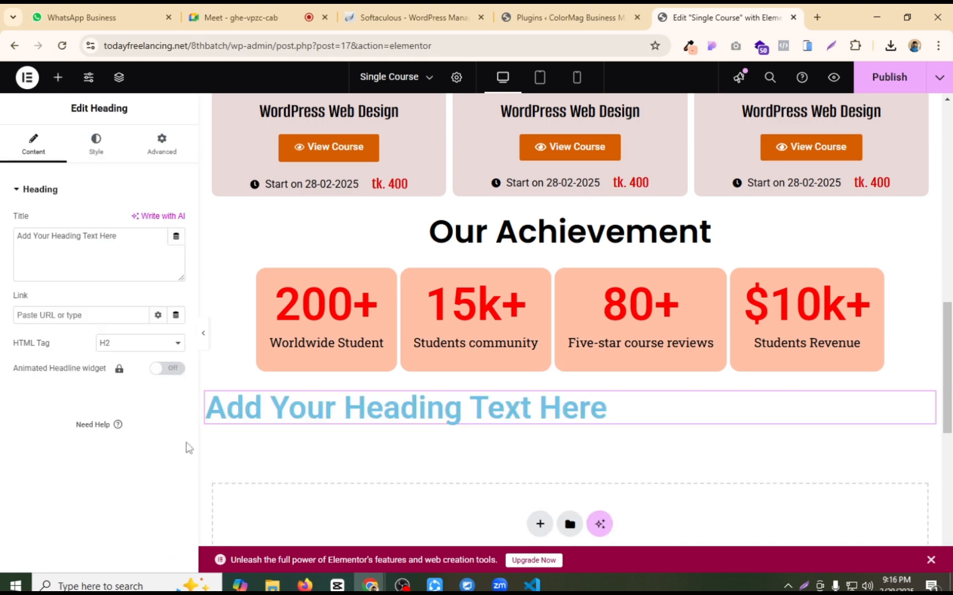
{"action": "key", "text": "ctrl+a"}
{"action": "type", "text": "Students community"}
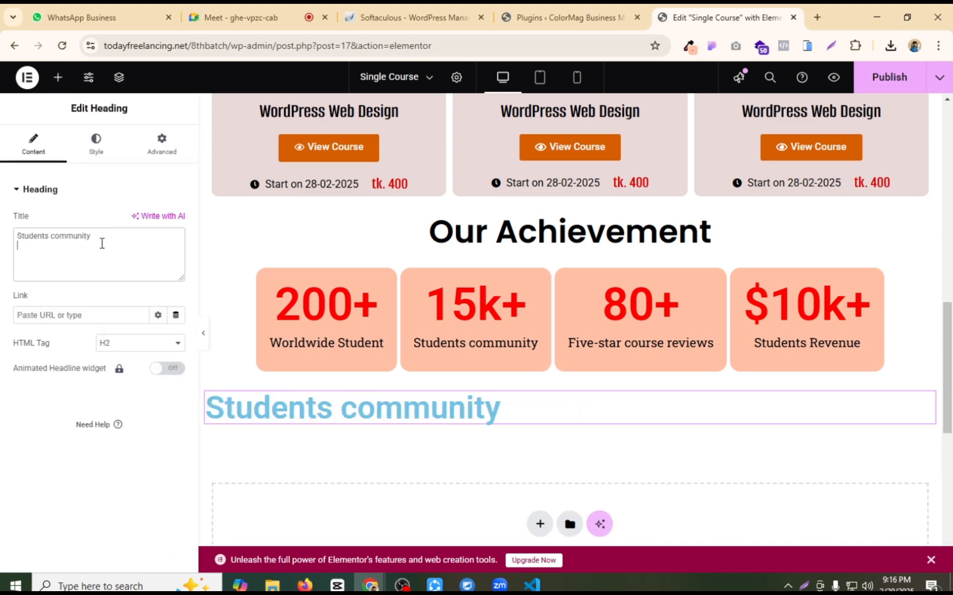
Step: Reopen the reference site todayfreelancing.com in a new browser tab
{"action": "left_click", "coordinate": [606, 17]}
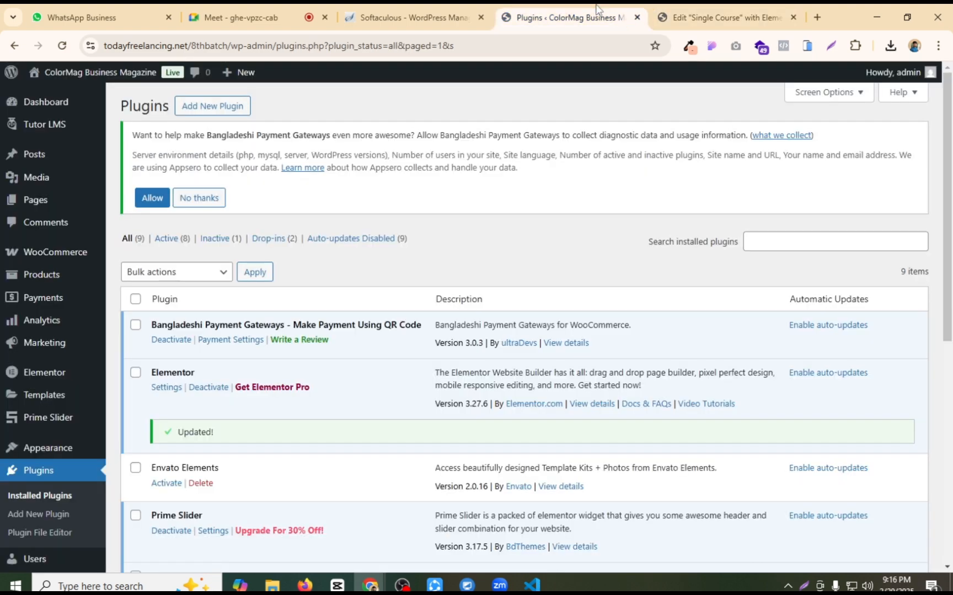
{"action": "left_click", "coordinate": [745, 18]}
{"action": "left_click", "coordinate": [817, 19]}
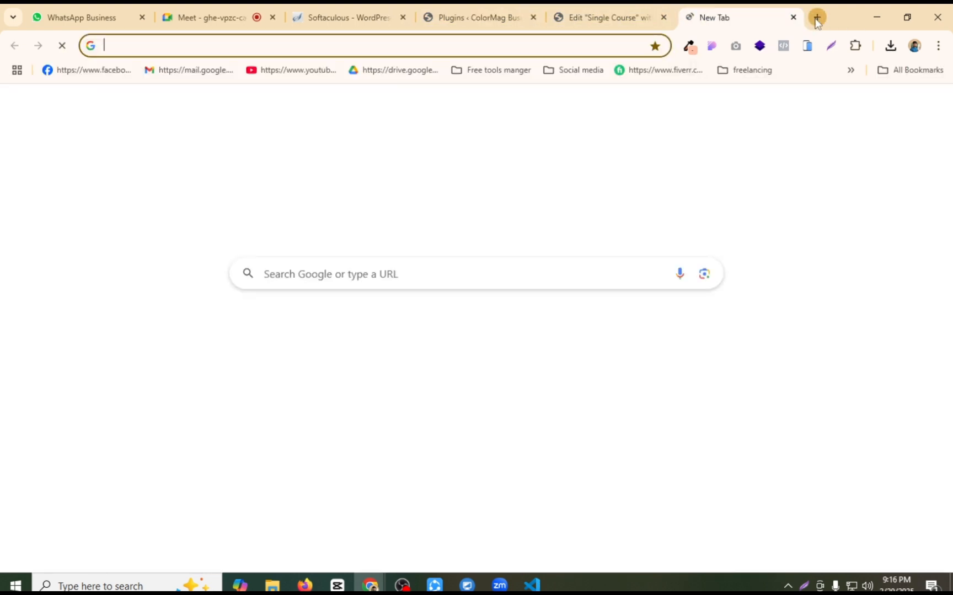
{"action": "type", "text": "to"}
{"action": "key", "text": "Return"}
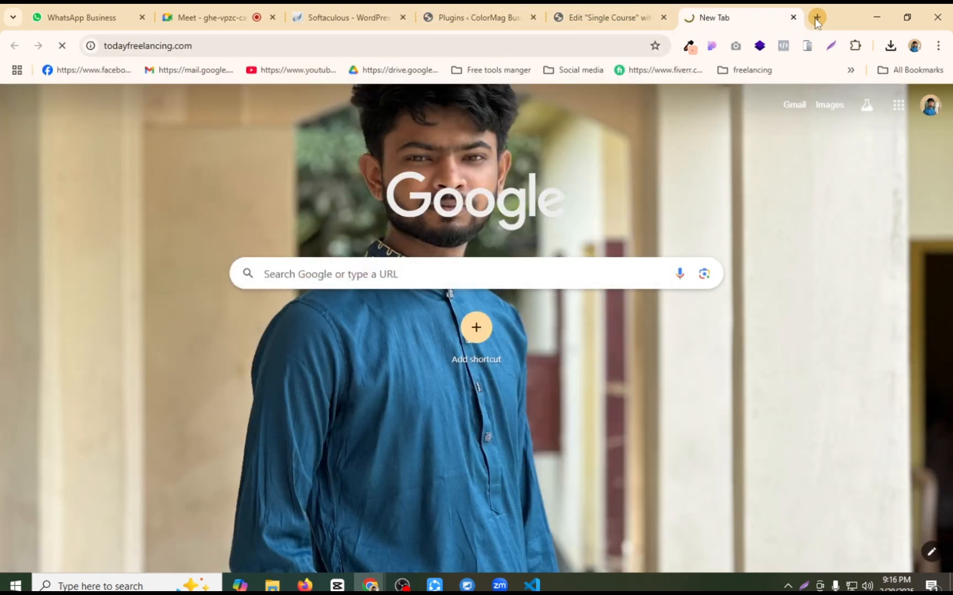
Step: Copy the student review heading "আমাদের স্টুডেন্টরা কি বলে" from the reference page and replace the new heading's title with it
{"action": "scroll", "coordinate": [533, 221], "scroll_direction": "down", "scroll_amount": 5}
{"action": "scroll", "coordinate": [533, 196], "scroll_direction": "down", "scroll_amount": 5}
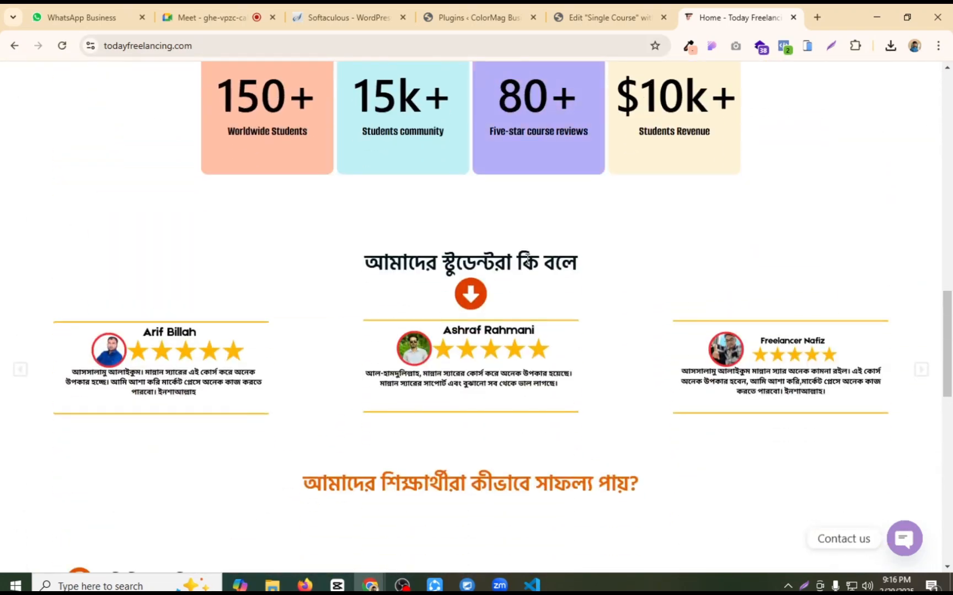
{"action": "triple_click", "coordinate": [527, 260]}
{"action": "key", "text": "ctrl+c"}
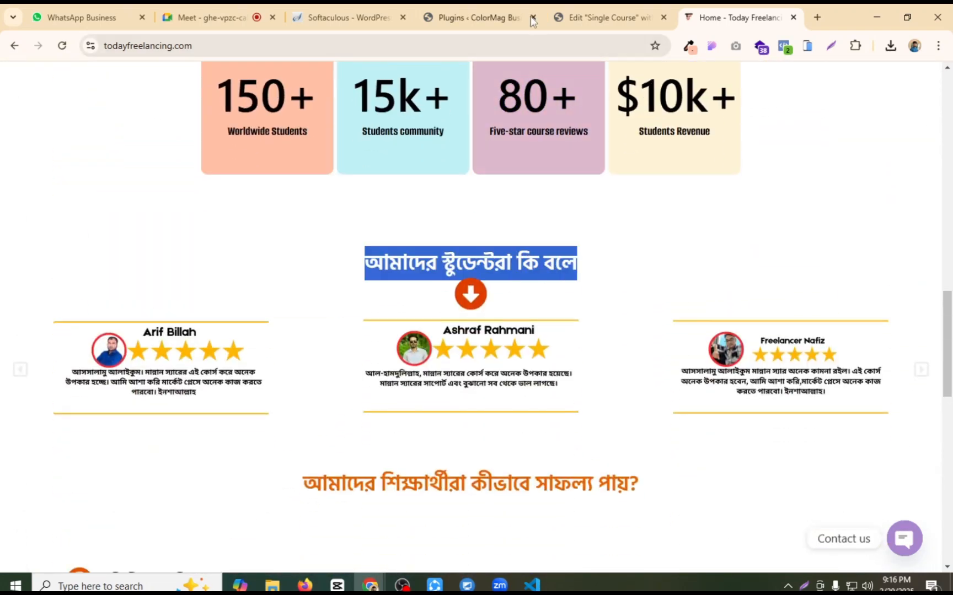
{"action": "left_click", "coordinate": [610, 17]}
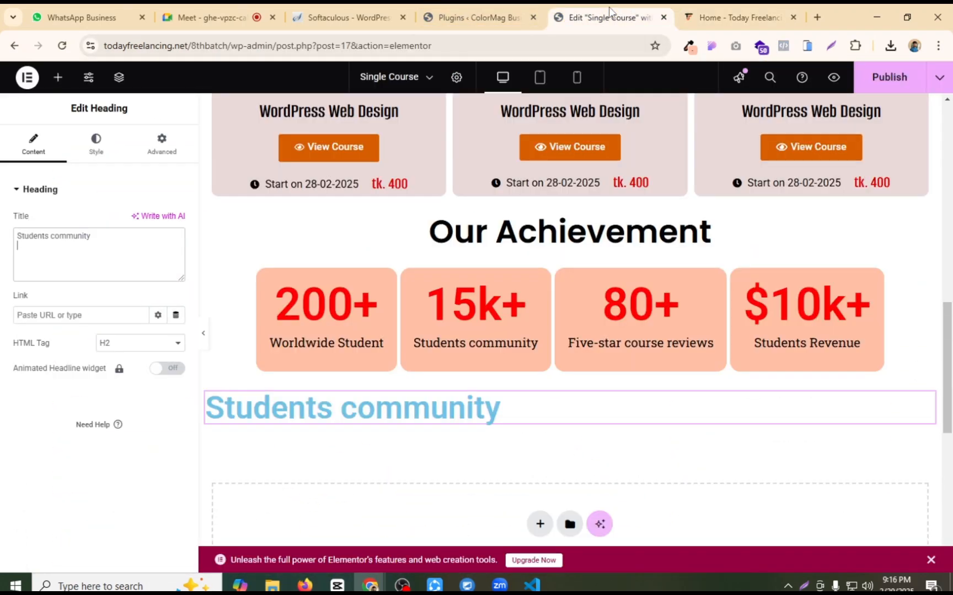
{"action": "key", "text": "ctrl+a"}
{"action": "key", "text": "ctrl+v"}
{"action": "left_click", "coordinate": [87, 268]}
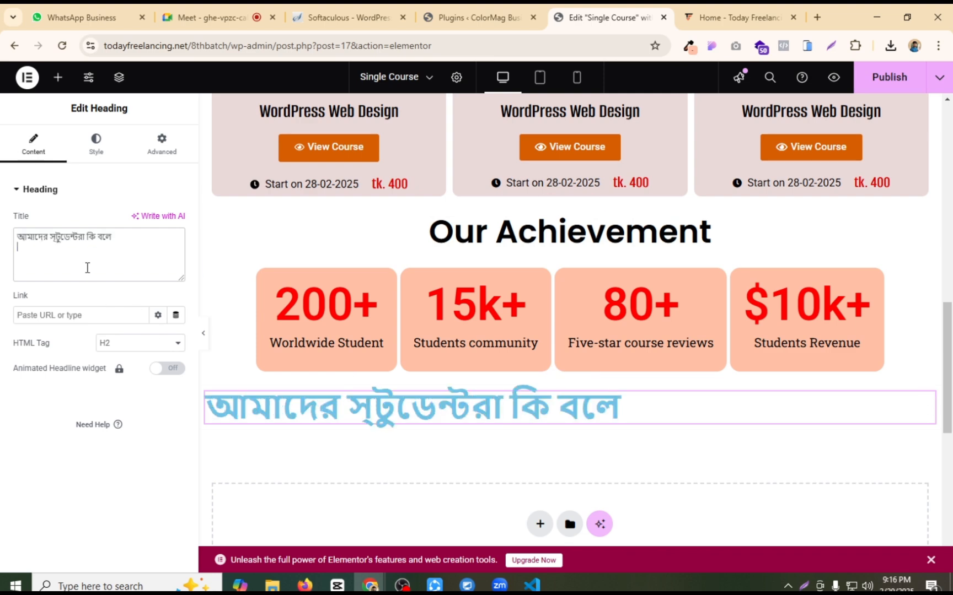
Step: Set the review heading's font family to Hind Siliguri and align it to the center
{"action": "left_click", "coordinate": [112, 157]}
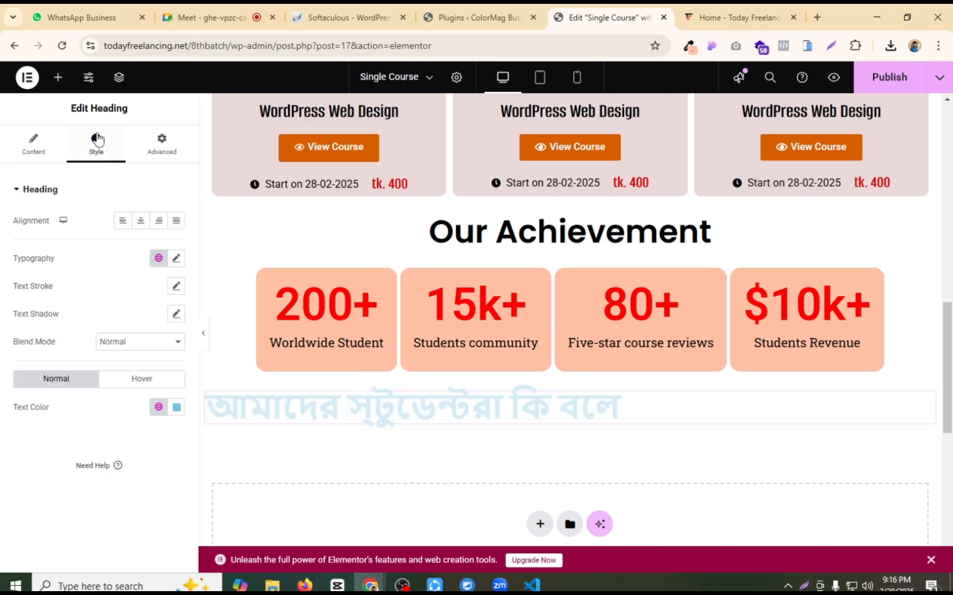
{"action": "left_click", "coordinate": [177, 264]}
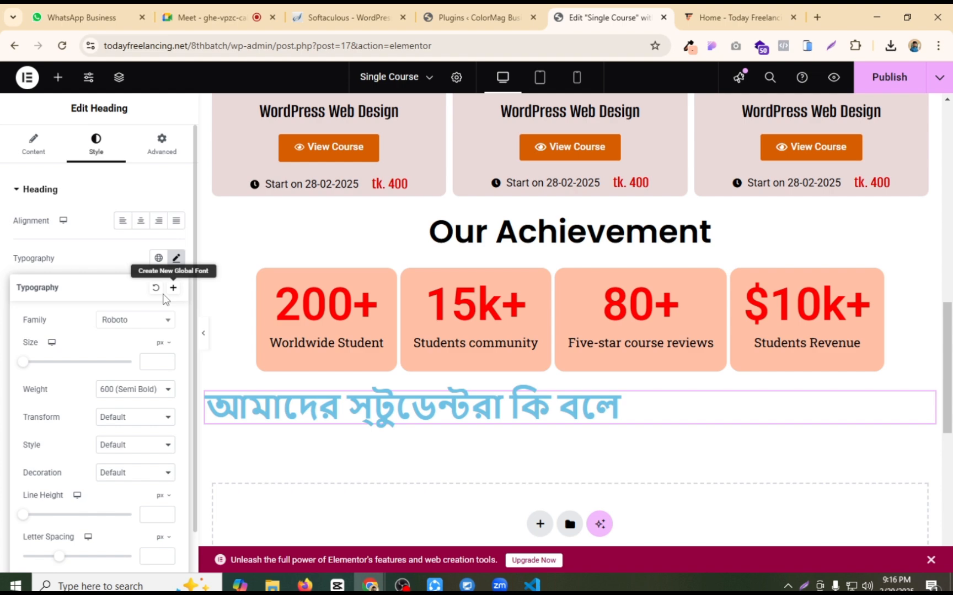
{"action": "left_click", "coordinate": [135, 320]}
{"action": "type", "text": "hin"}
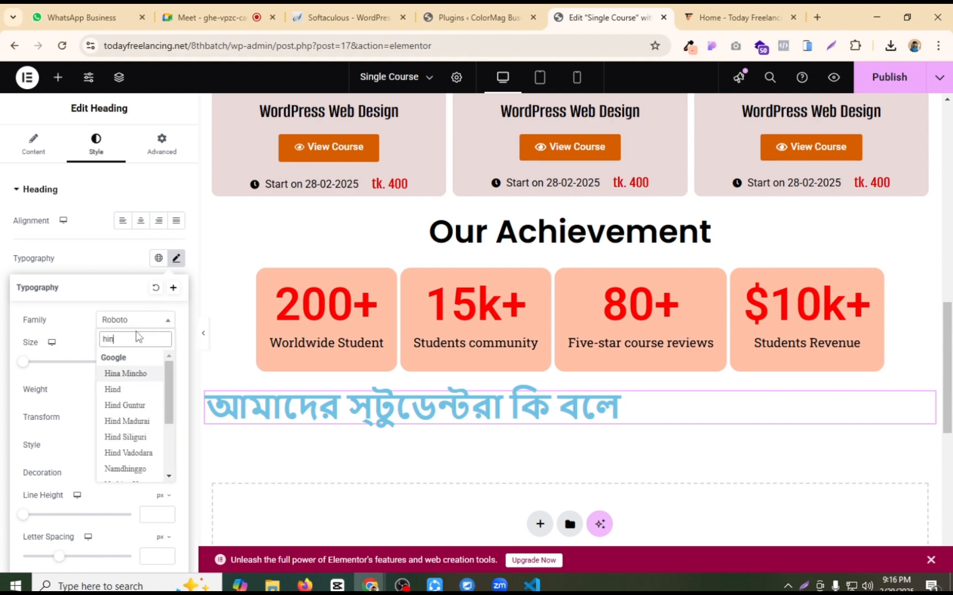
{"action": "left_click", "coordinate": [126, 441]}
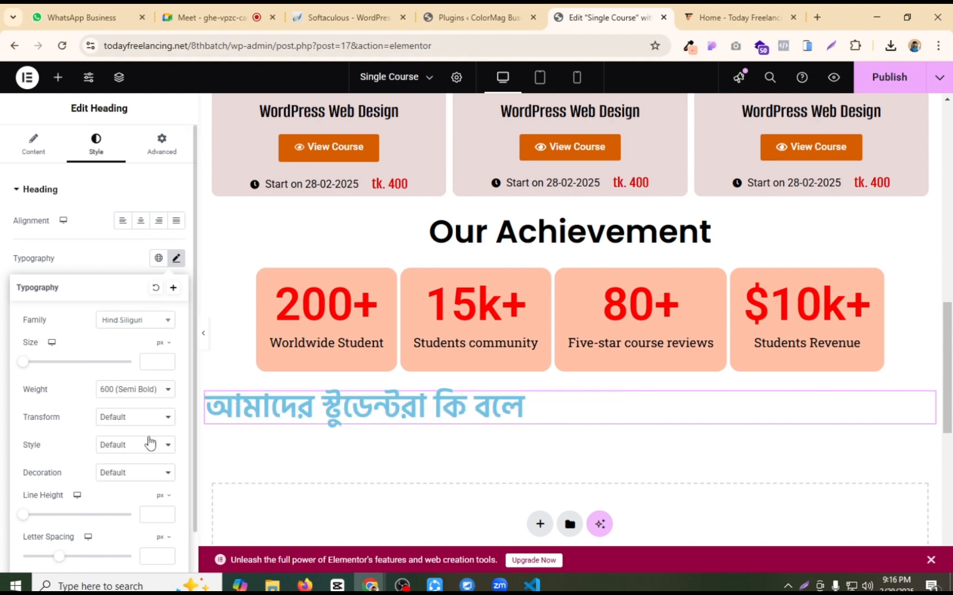
{"action": "left_click", "coordinate": [141, 221]}
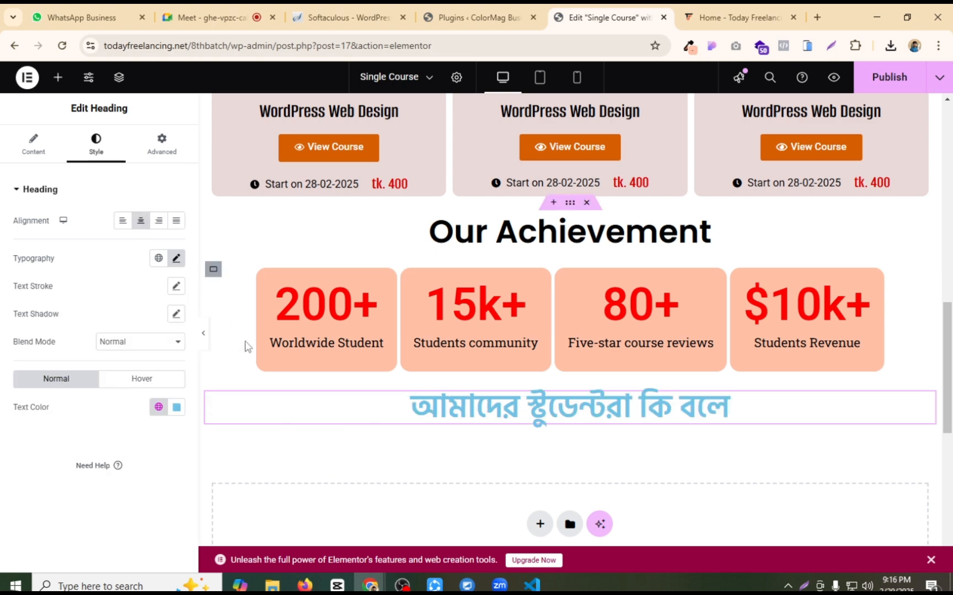
Step: Set the review heading's text color to the near-black #011118
{"action": "left_click", "coordinate": [177, 406]}
{"action": "type", "text": "#000000"}
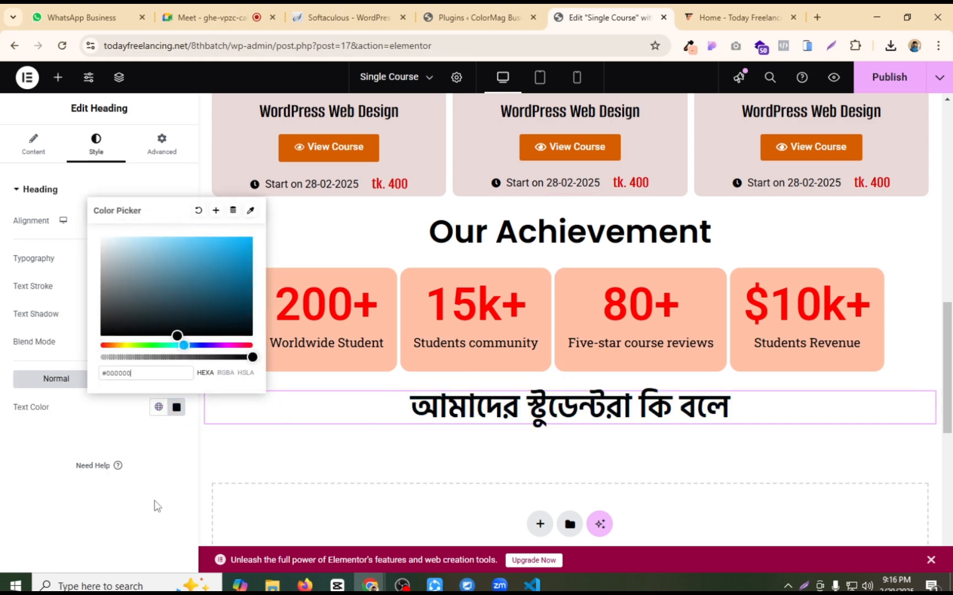
{"action": "left_click_drag", "start_coordinate": [241, 334], "coordinate": [247, 327]}
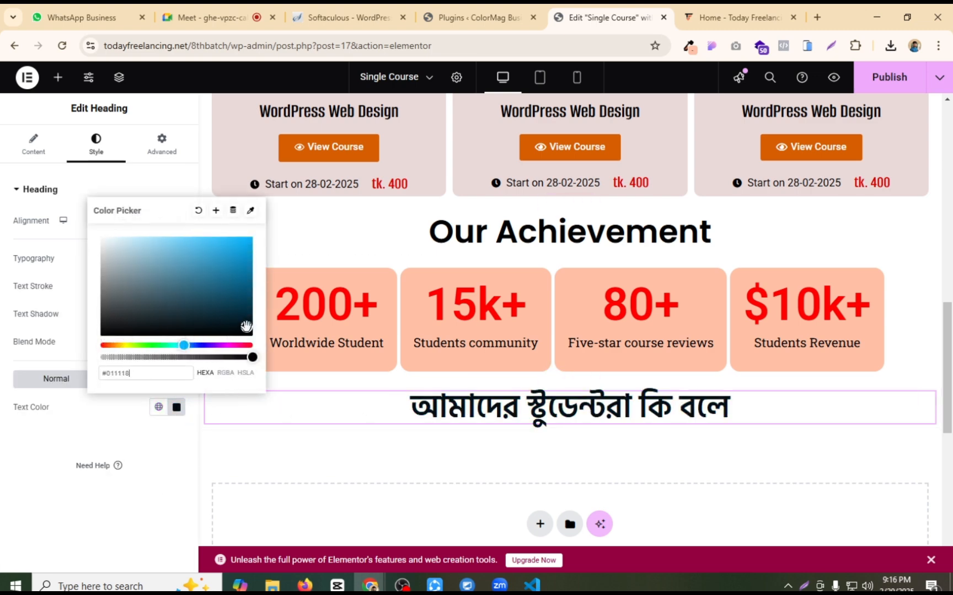
{"action": "left_click", "coordinate": [143, 483]}
Step: Set the review heading's font size to 30 px and publish the page
{"action": "left_click", "coordinate": [176, 259]}
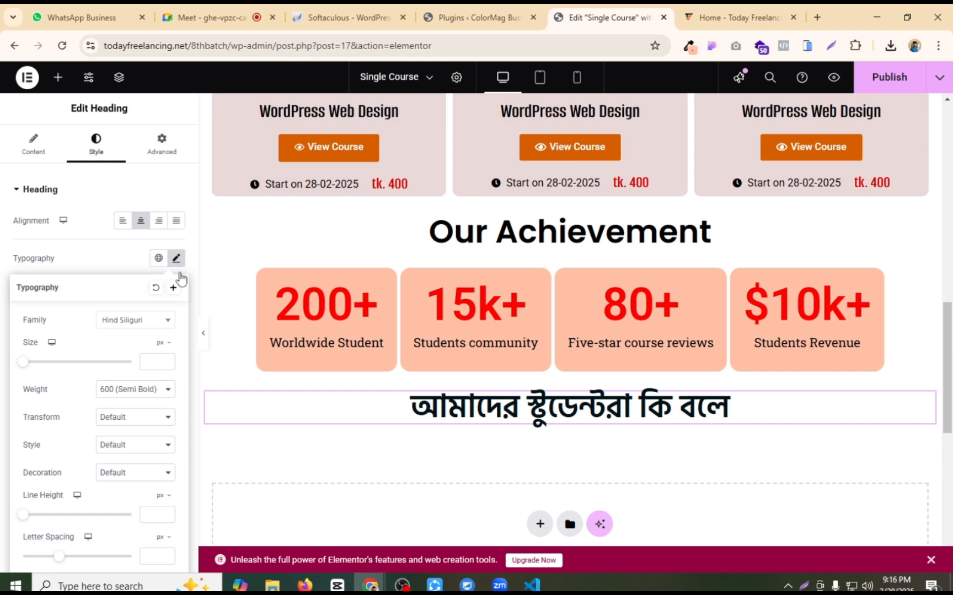
{"action": "left_click", "coordinate": [146, 362]}
{"action": "type", "text": "30"}
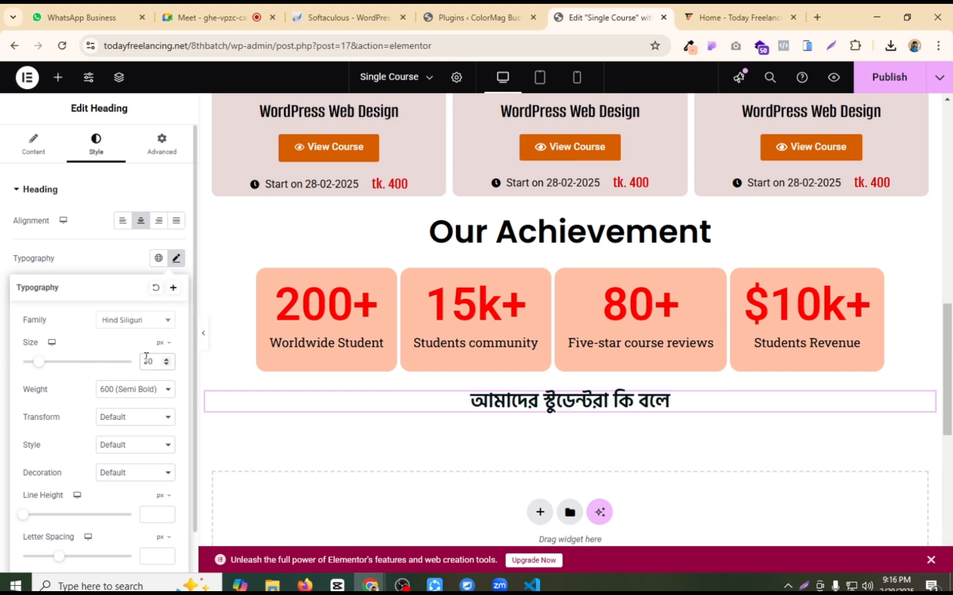
{"action": "left_click", "coordinate": [870, 86]}
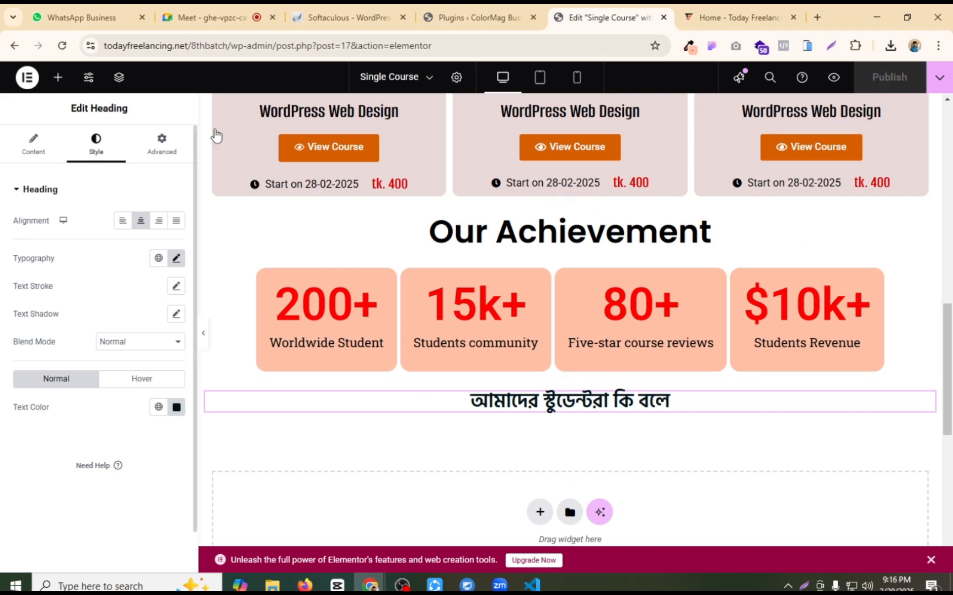
Step: Inspect the style properties of the down-arrow icon under the review heading on the reference page
{"action": "left_click", "coordinate": [736, 17]}
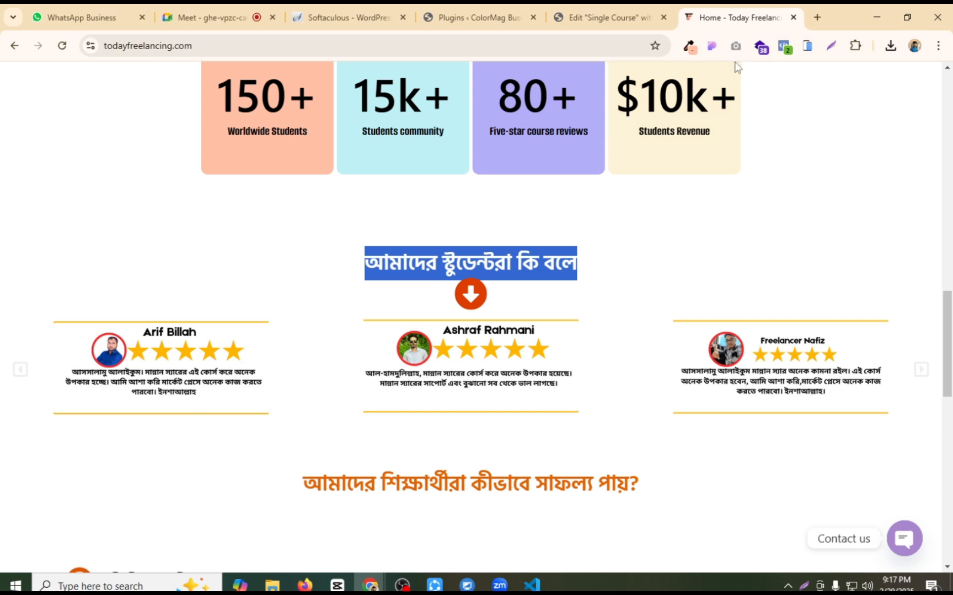
{"action": "left_click", "coordinate": [712, 46]}
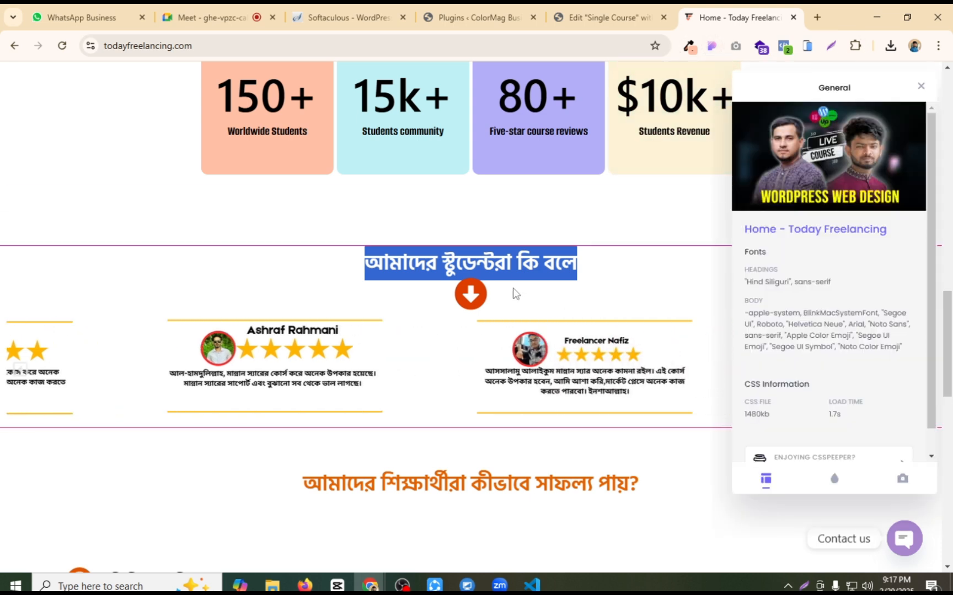
{"action": "left_click", "coordinate": [474, 292]}
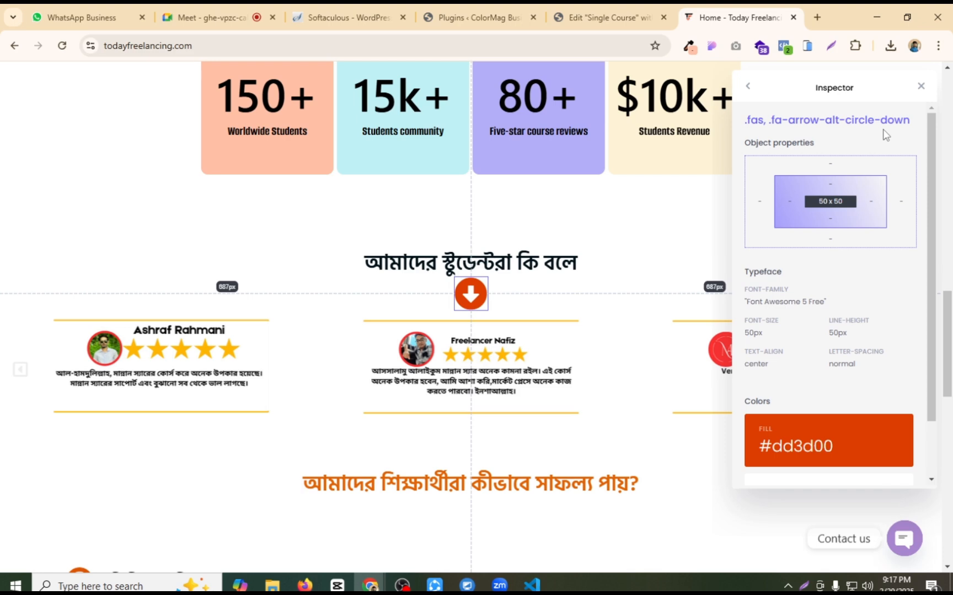
Step: Back in the Elementor editor, add an Image Carousel widget directly below the review heading
{"action": "left_click", "coordinate": [621, 7]}
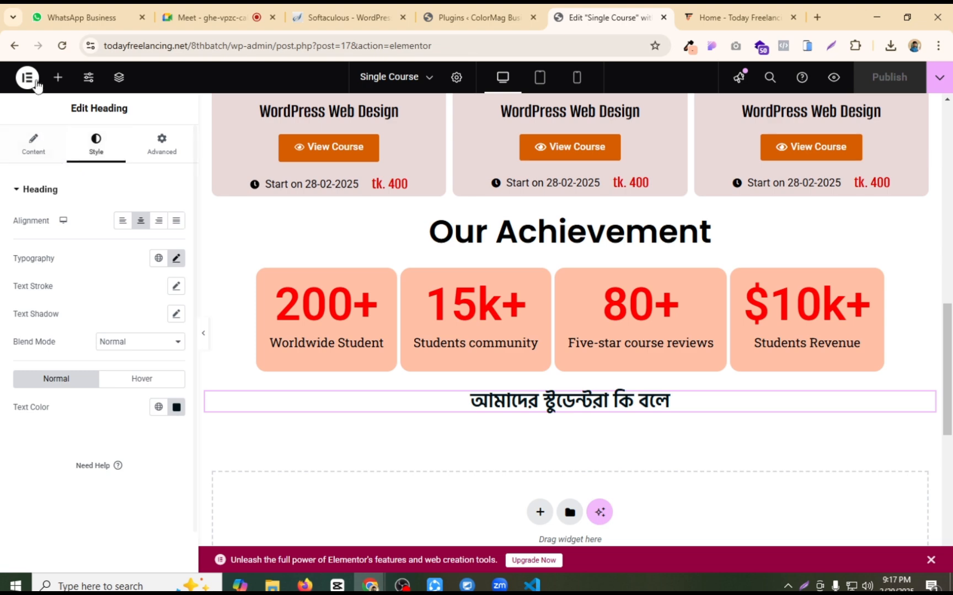
{"action": "left_click", "coordinate": [58, 77]}
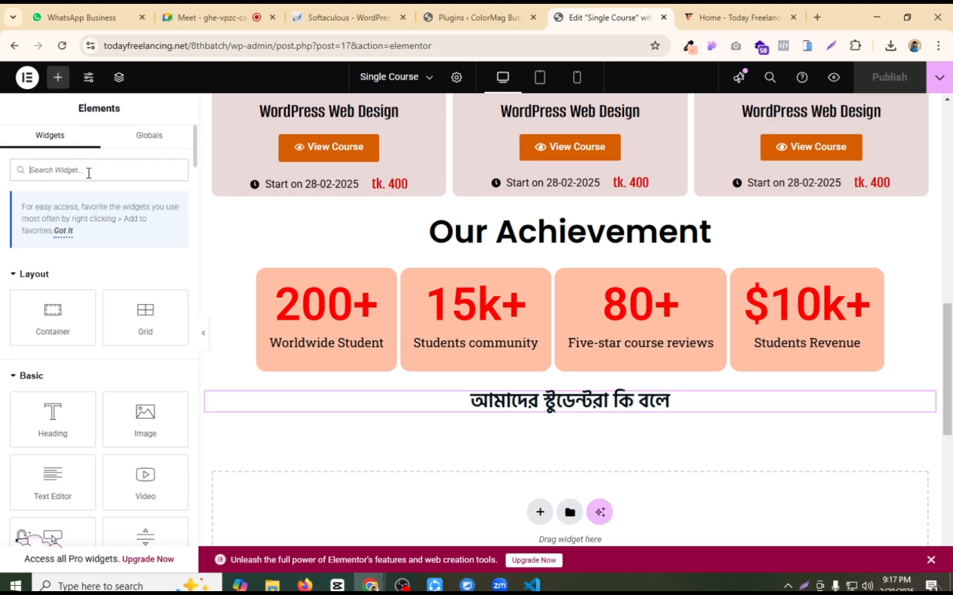
{"action": "type", "text": "cas"}
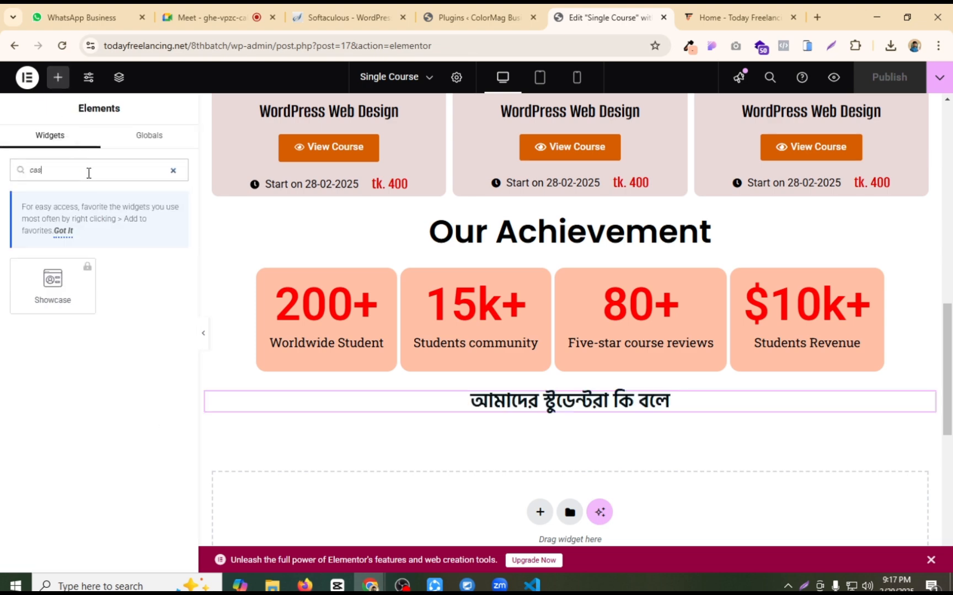
{"action": "key", "text": "BackSpace"}
{"action": "key", "text": "BackSpace"}
{"action": "key", "text": "BackSpace"}
{"action": "type", "text": "sli"}
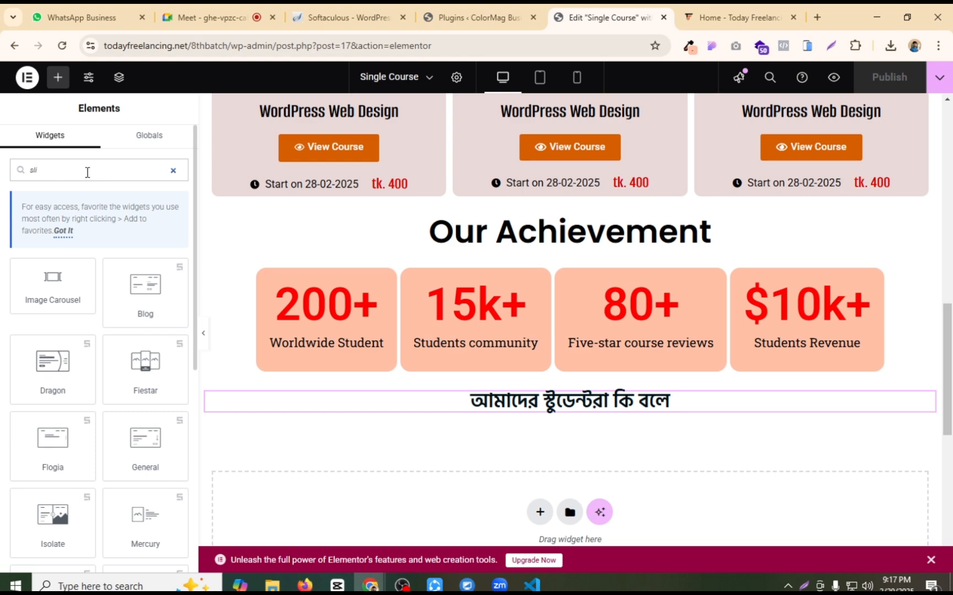
{"action": "left_click_drag", "start_coordinate": [64, 287], "coordinate": [563, 418]}
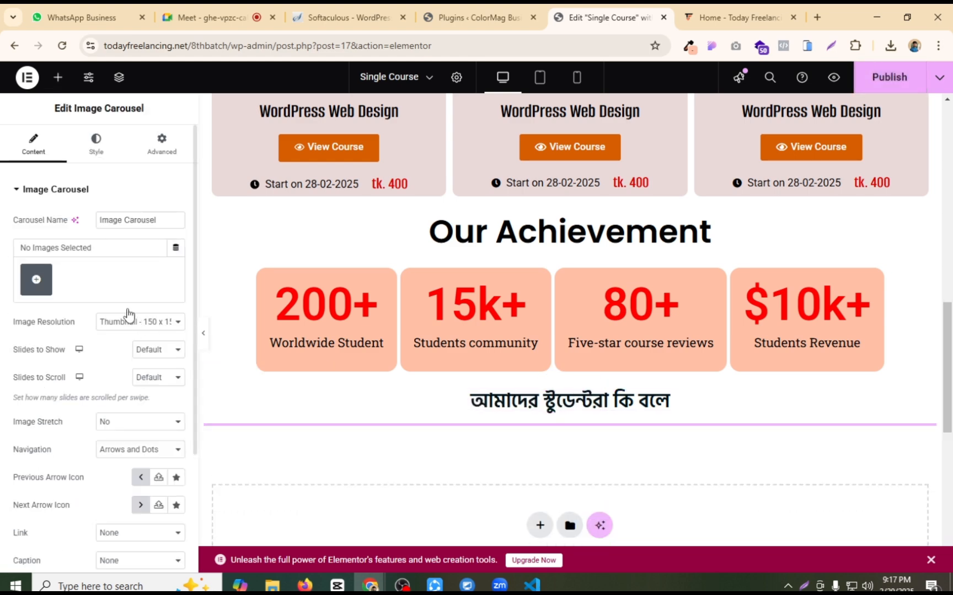
Step: Upload the downloaded review PNG and insert it with 1.png as the carousel's gallery
{"action": "left_click", "coordinate": [37, 281]}
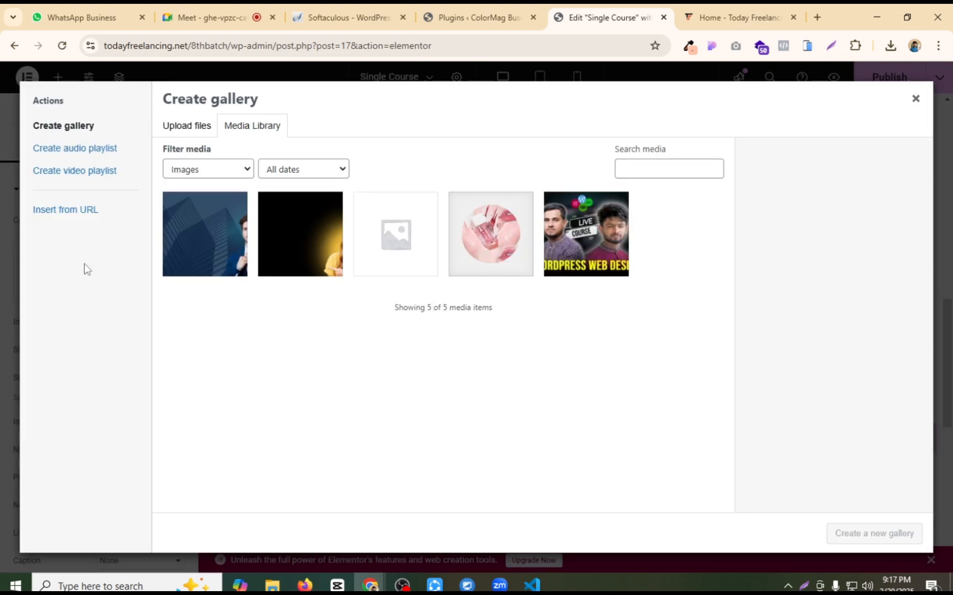
{"action": "left_click", "coordinate": [188, 130]}
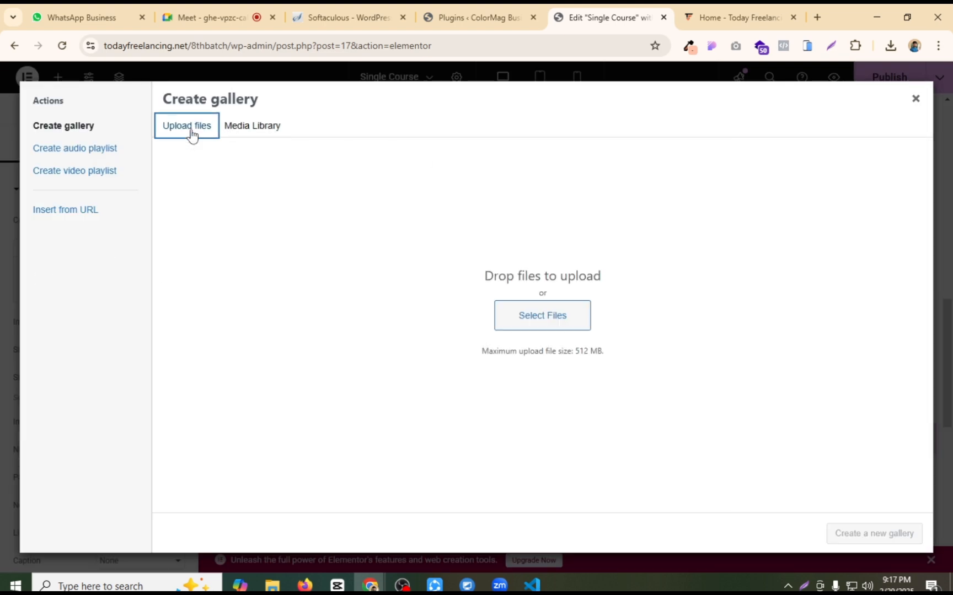
{"action": "left_click", "coordinate": [512, 320]}
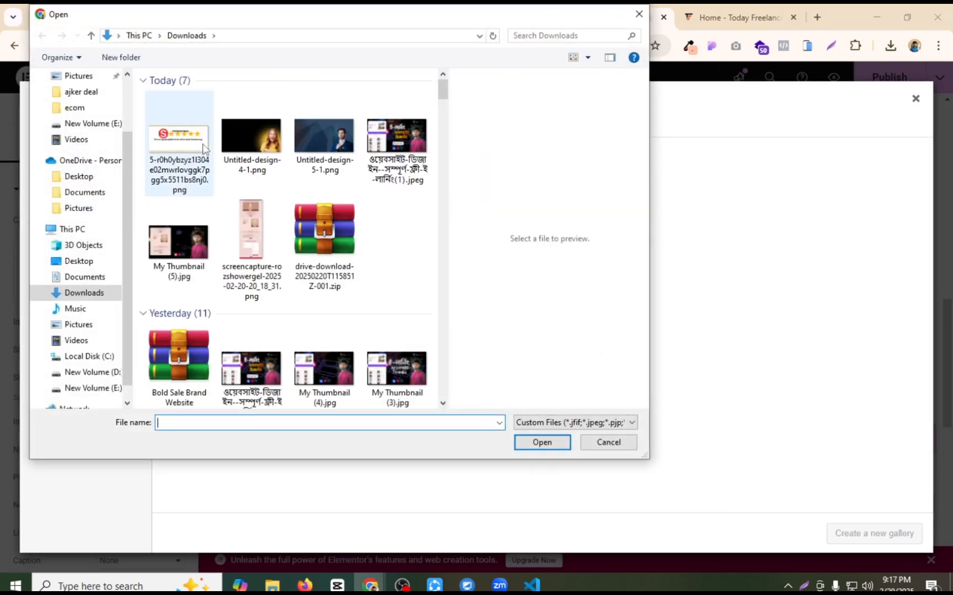
{"action": "left_click", "coordinate": [171, 139]}
{"action": "double_click", "coordinate": [171, 139]}
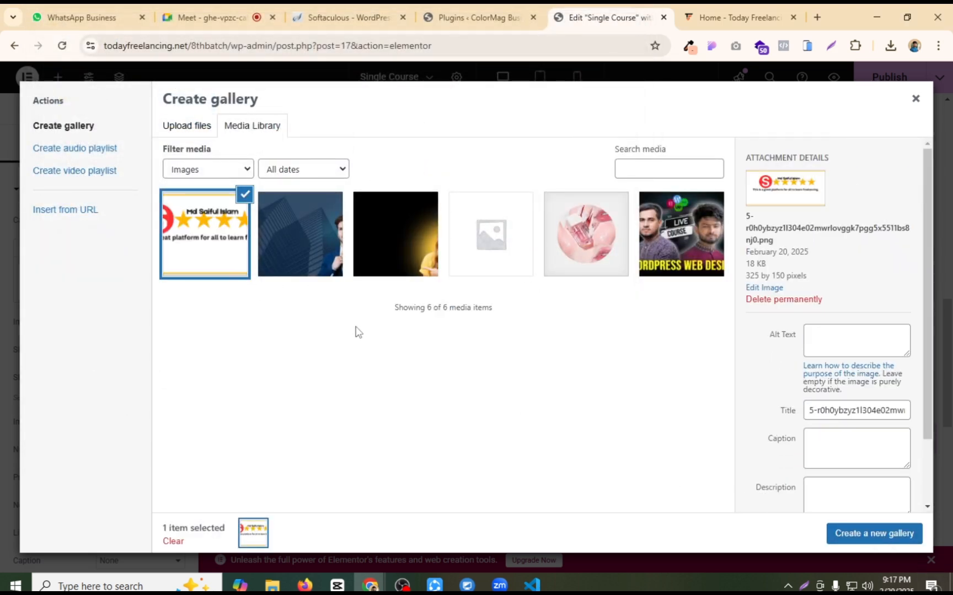
{"action": "left_click", "coordinate": [599, 232]}
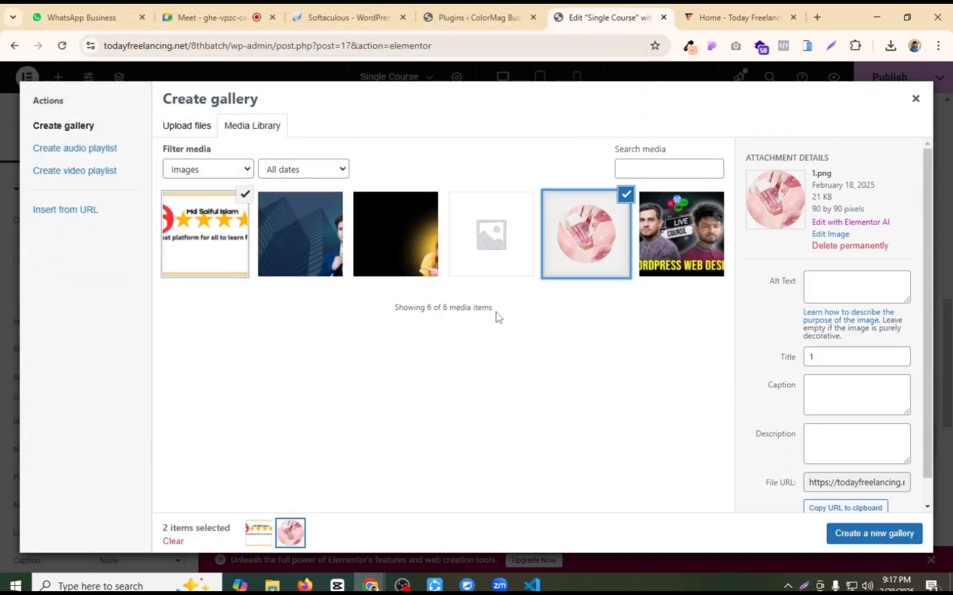
{"action": "left_click", "coordinate": [844, 533]}
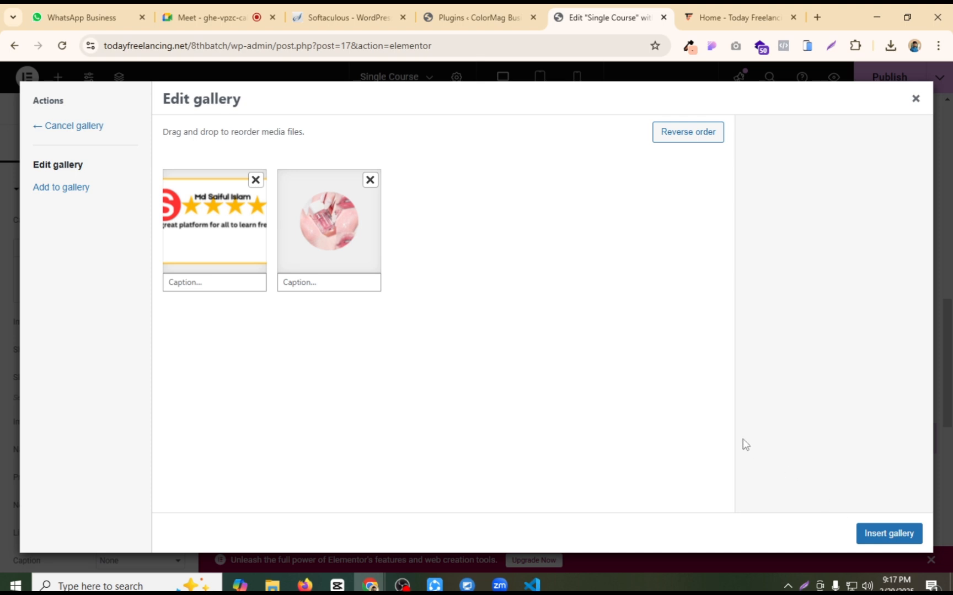
{"action": "left_click", "coordinate": [868, 540]}
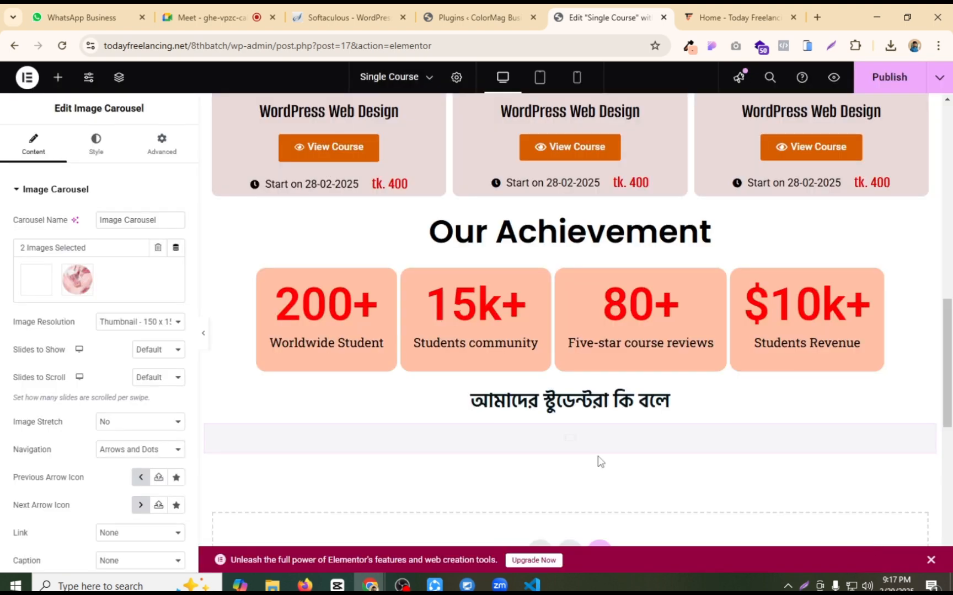
{"action": "scroll", "coordinate": [564, 430], "scroll_direction": "down", "scroll_amount": 1}
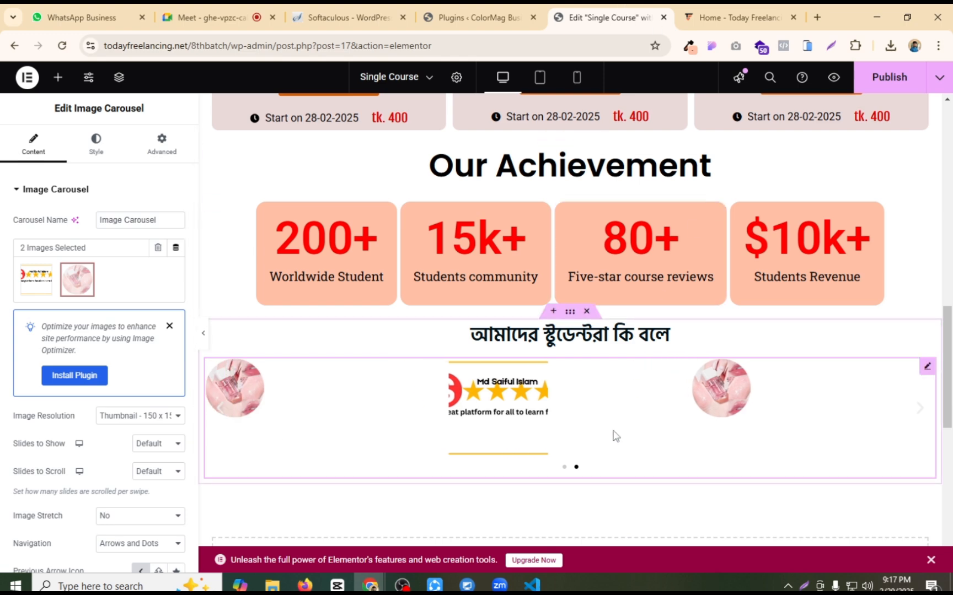
{"action": "left_click", "coordinate": [474, 509]}
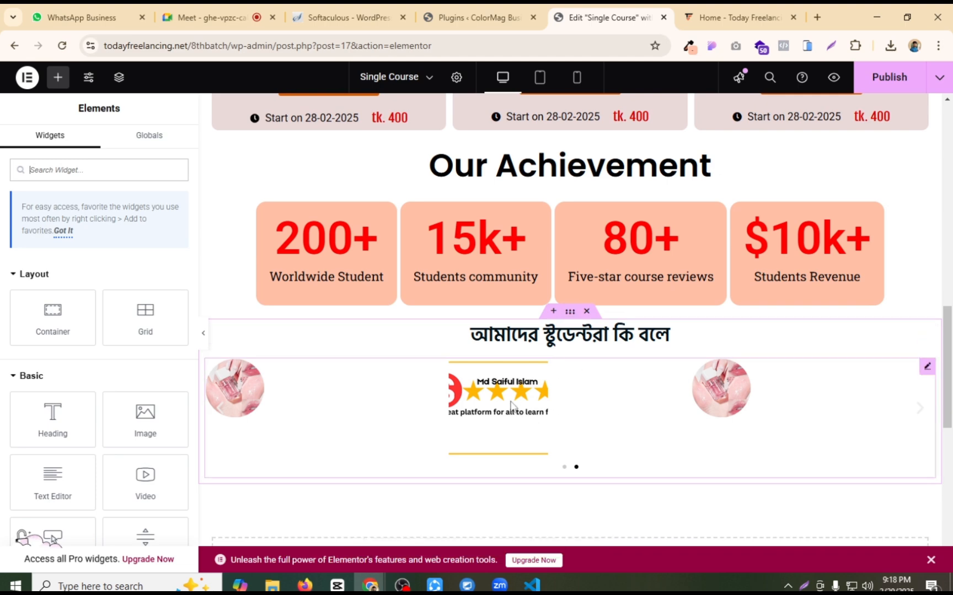
Step: Copy the heading "আমাদের শিক্ষার্থীরা কীভাবে সাফল্য পায়?" from the reference page and return to the Elementor editor
{"action": "left_click", "coordinate": [731, 17]}
{"action": "scroll", "coordinate": [489, 323], "scroll_direction": "down", "scroll_amount": 3}
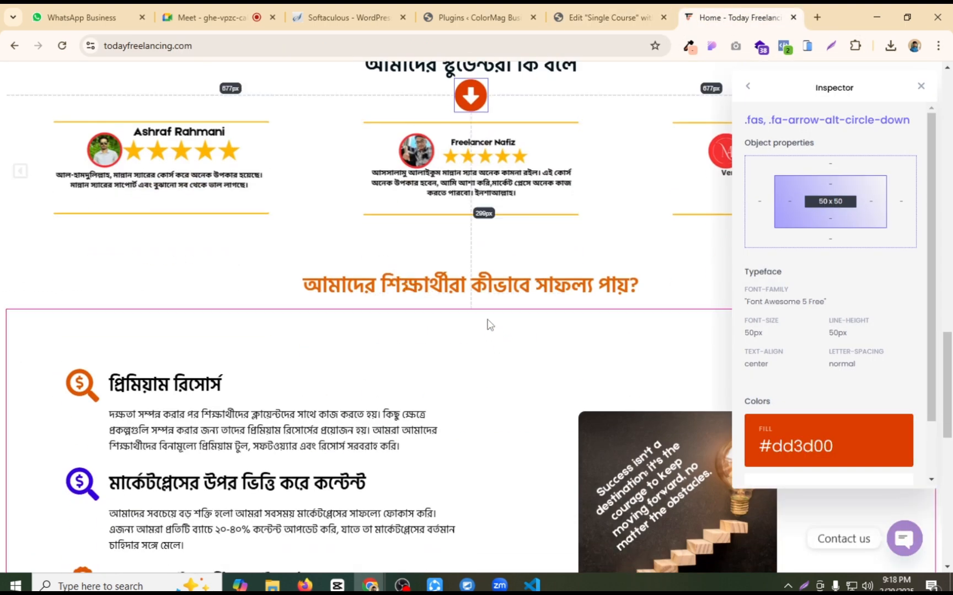
{"action": "left_click", "coordinate": [920, 86]}
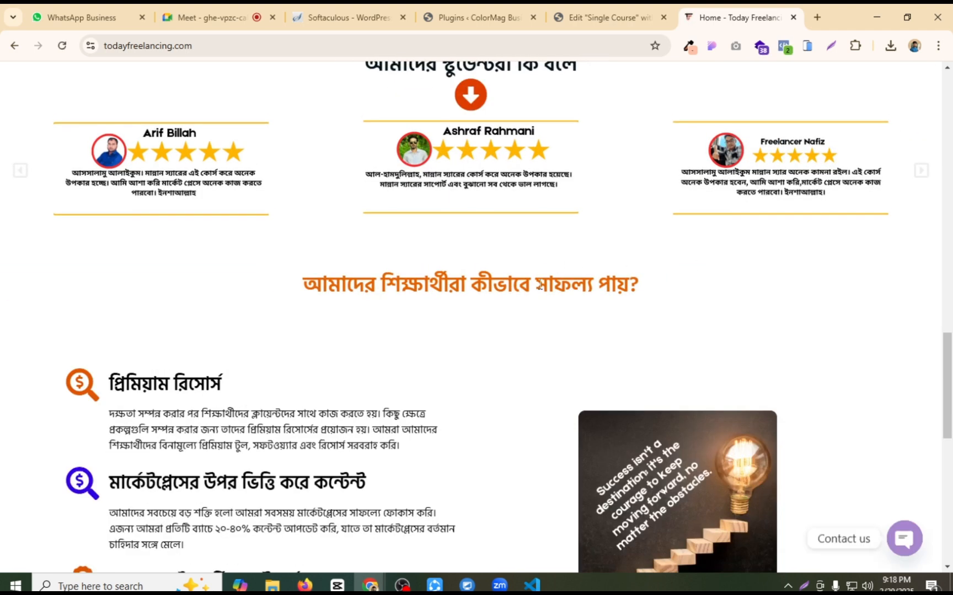
{"action": "triple_click", "coordinate": [541, 284]}
{"action": "key", "text": "ctrl+c"}
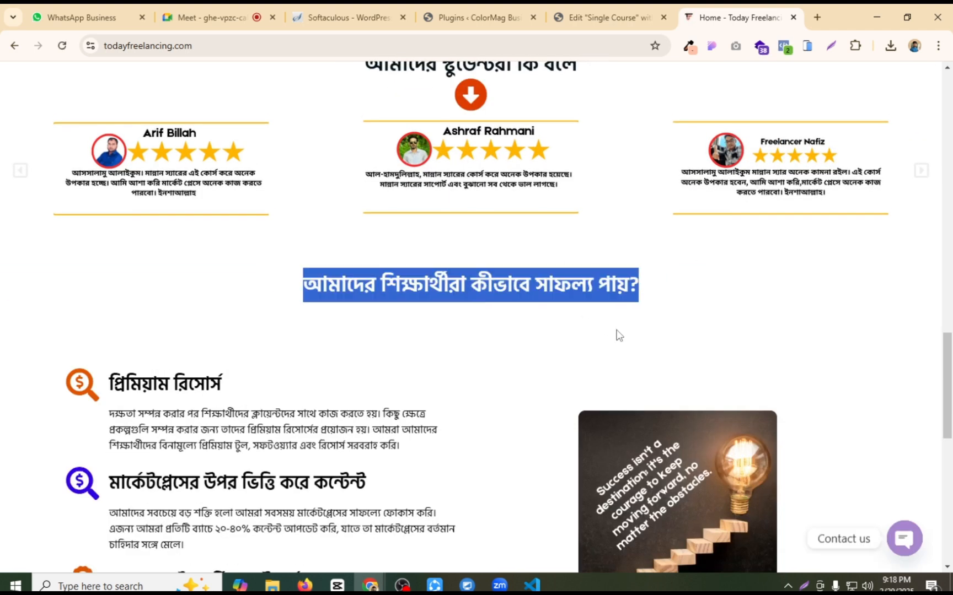
{"action": "left_click", "coordinate": [606, 17]}
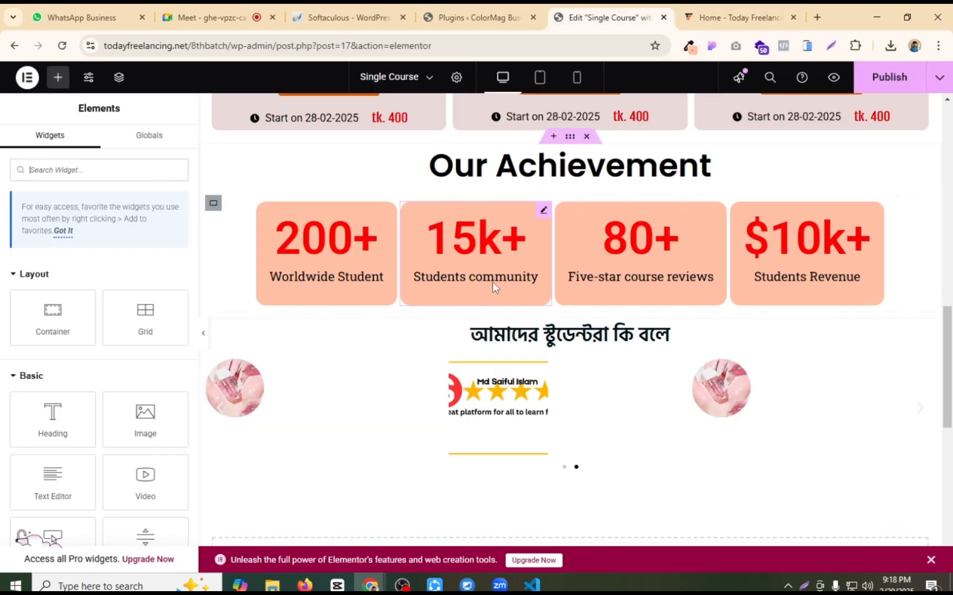
Step: Duplicate the review heading, place the copy below the carousel and replace its text with the copied "আমাদের শিক্ষার্থীরা কীভাবে সাফল্য পায়?"
{"action": "right_click", "coordinate": [688, 337]}
{"action": "left_click", "coordinate": [715, 299]}
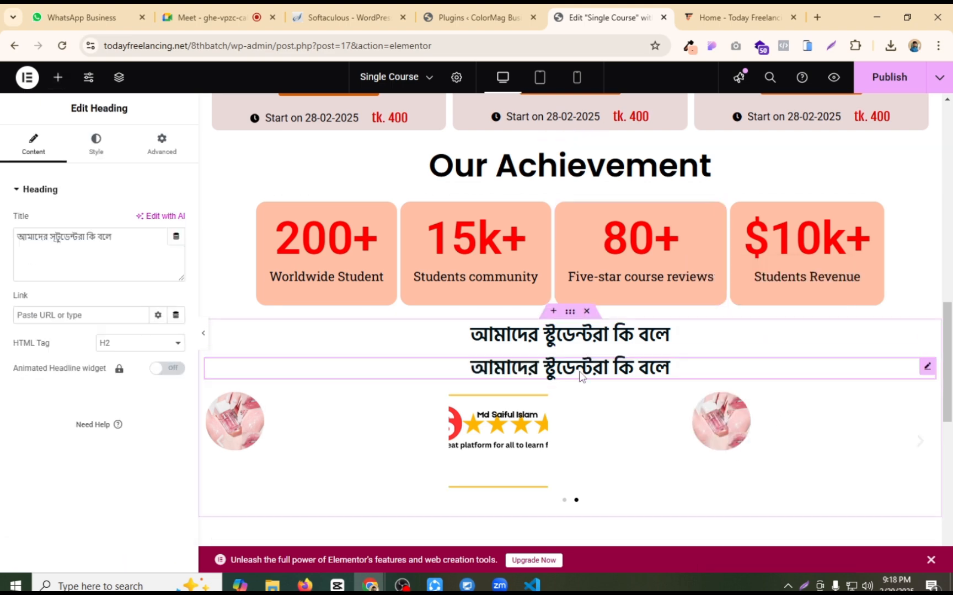
{"action": "left_click_drag", "start_coordinate": [580, 376], "coordinate": [563, 515]}
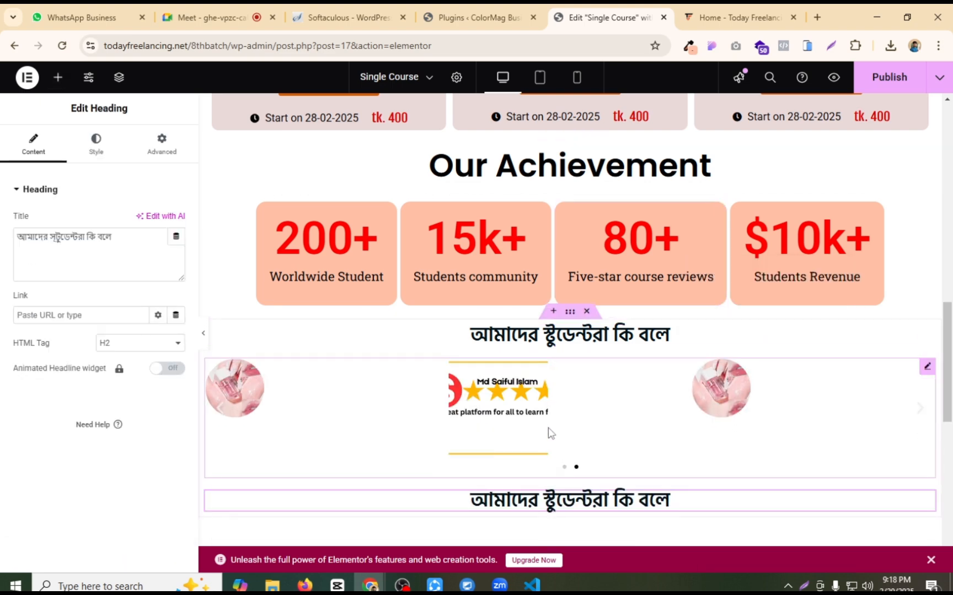
{"action": "scroll", "coordinate": [548, 433], "scroll_direction": "down", "scroll_amount": 3}
{"action": "left_click", "coordinate": [125, 230]}
{"action": "key", "text": "ctrl+a"}
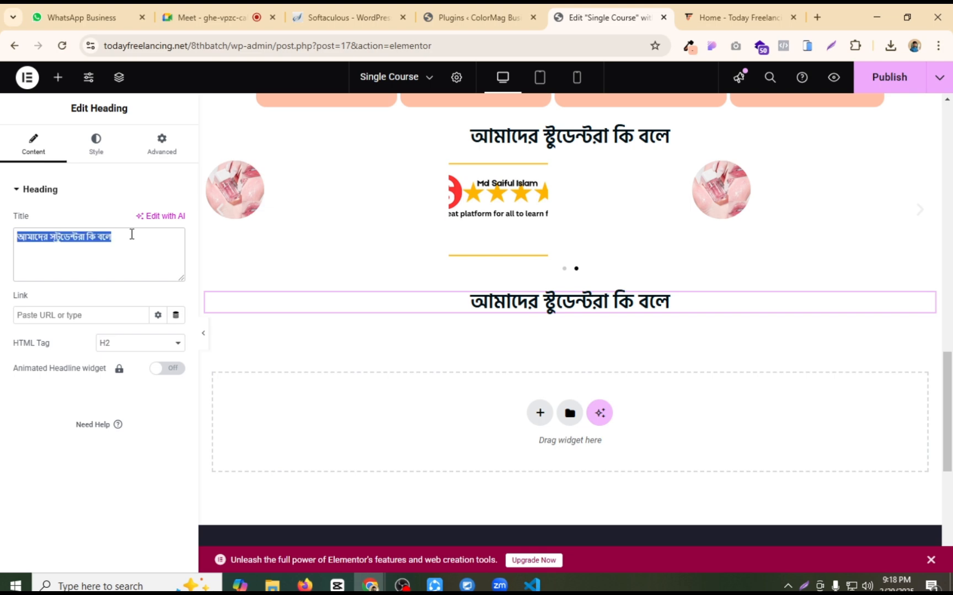
{"action": "key", "text": "ctrl+v"}
Step: Check the success section's layout on the reference page, and add a single-column Flexbox container below the new heading in Elementor with row direction
{"action": "left_click", "coordinate": [693, 13]}
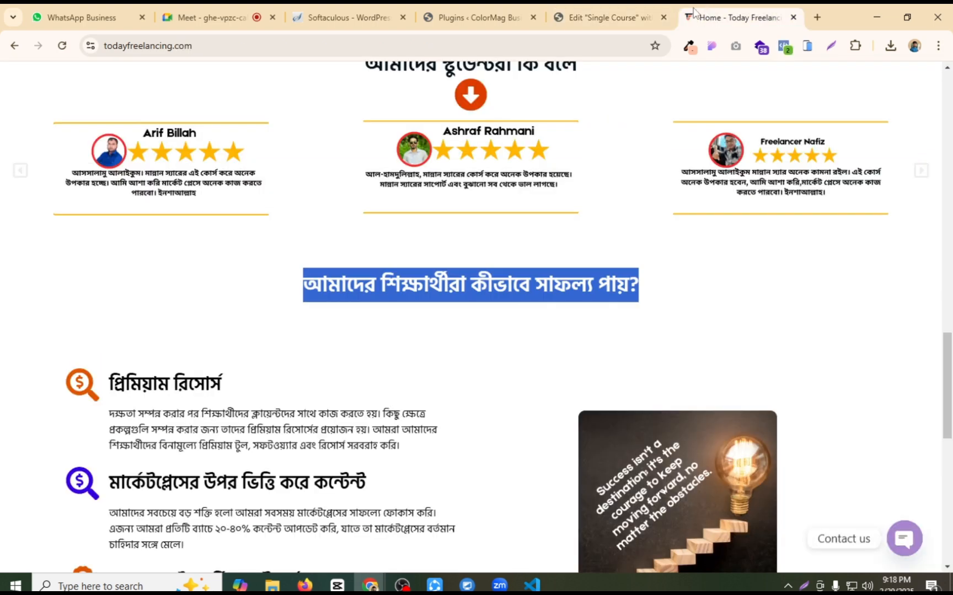
{"action": "scroll", "coordinate": [301, 360], "scroll_direction": "down", "scroll_amount": 2}
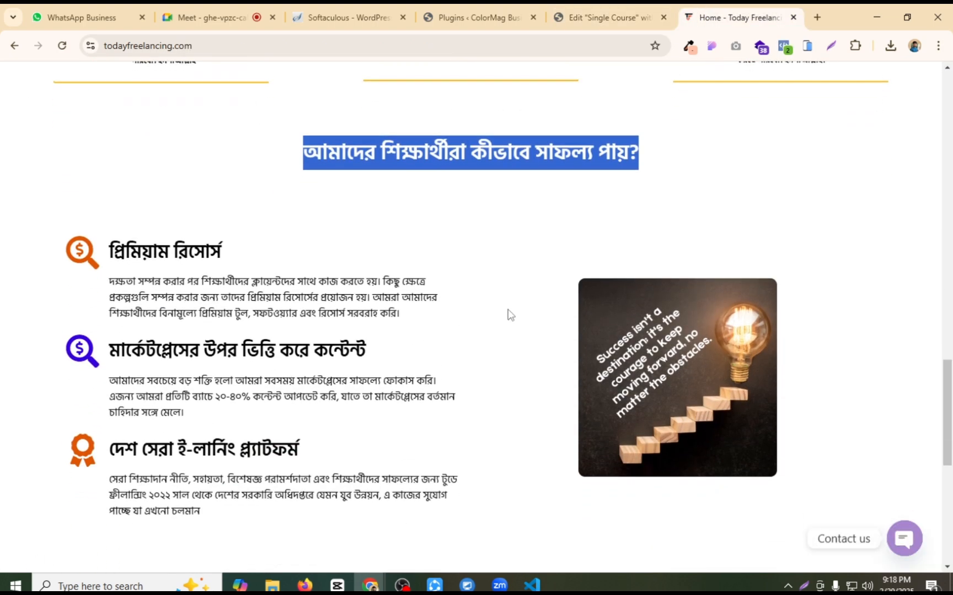
{"action": "left_click", "coordinate": [630, 12]}
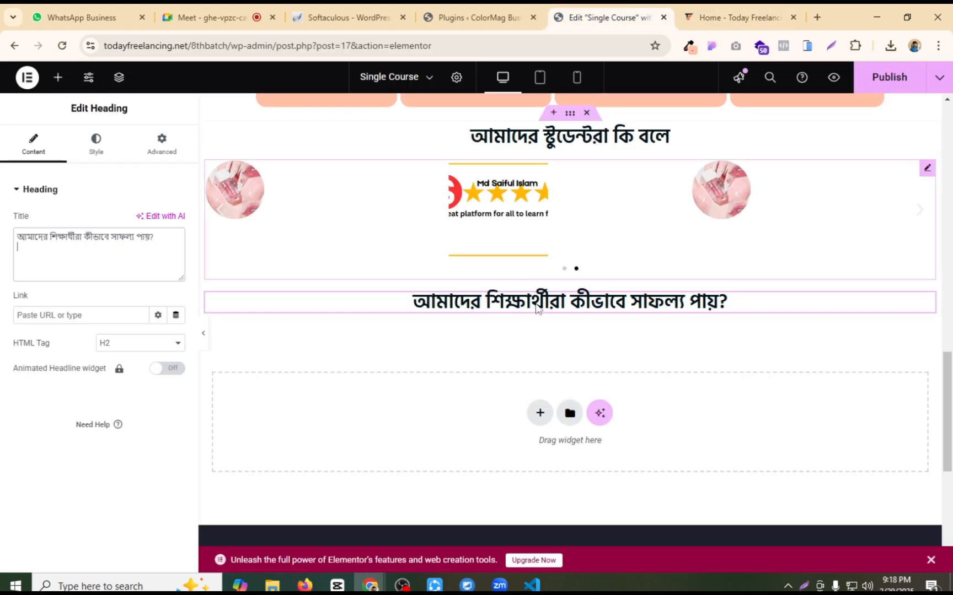
{"action": "left_click", "coordinate": [540, 413]}
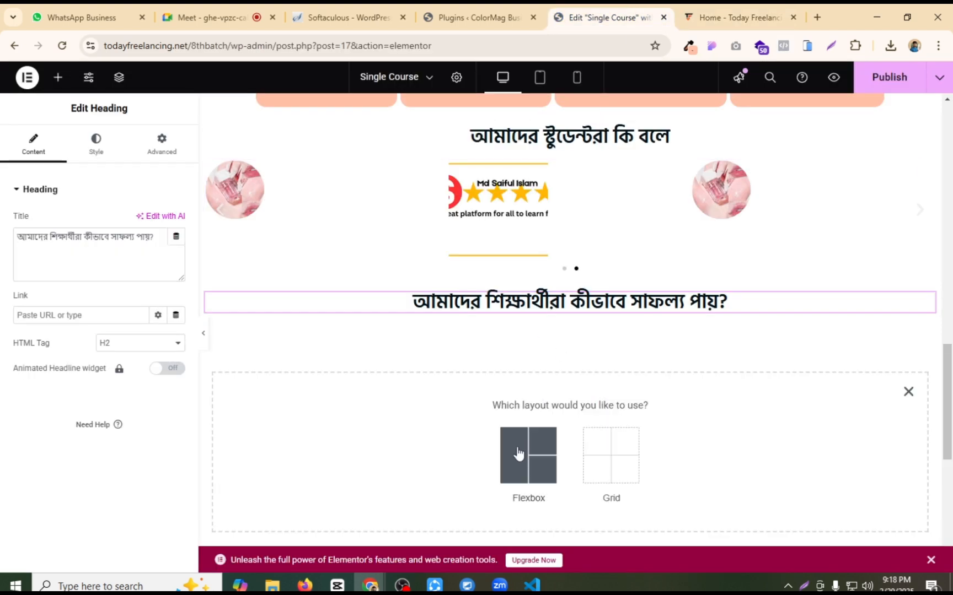
{"action": "scroll", "coordinate": [534, 375], "scroll_direction": "down", "scroll_amount": 2}
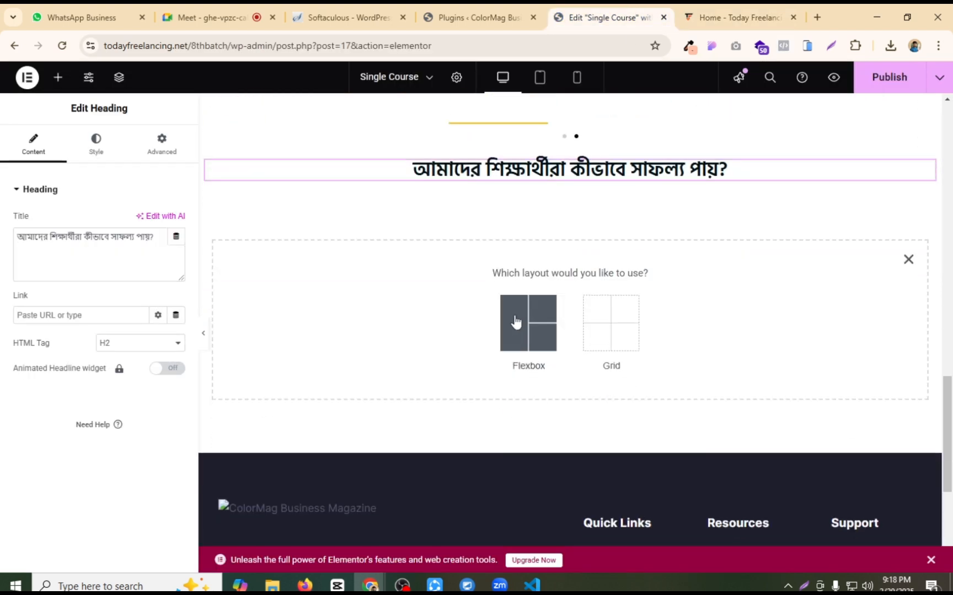
{"action": "left_click", "coordinate": [744, 11]}
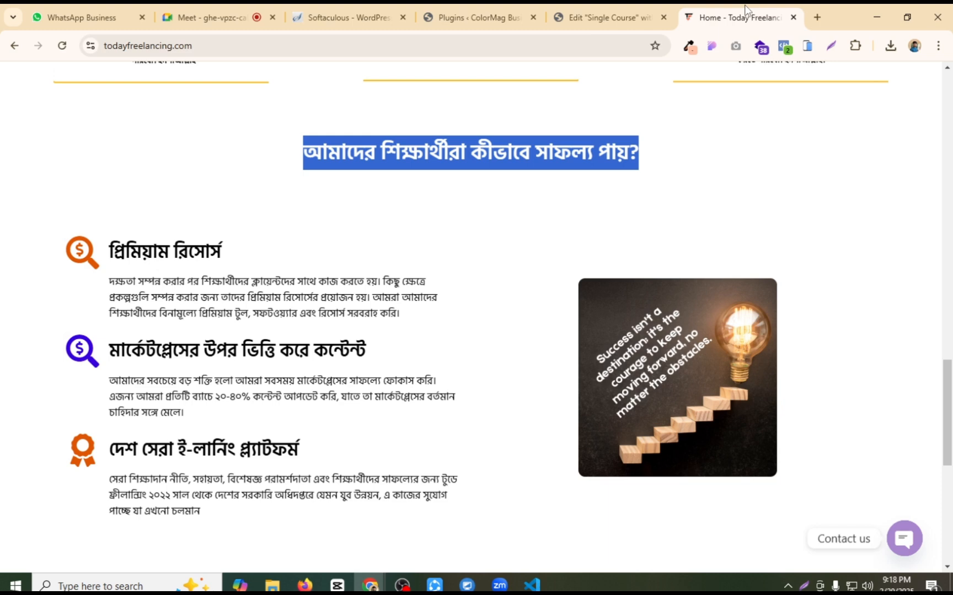
{"action": "left_click", "coordinate": [609, 19]}
{"action": "left_click", "coordinate": [510, 325]}
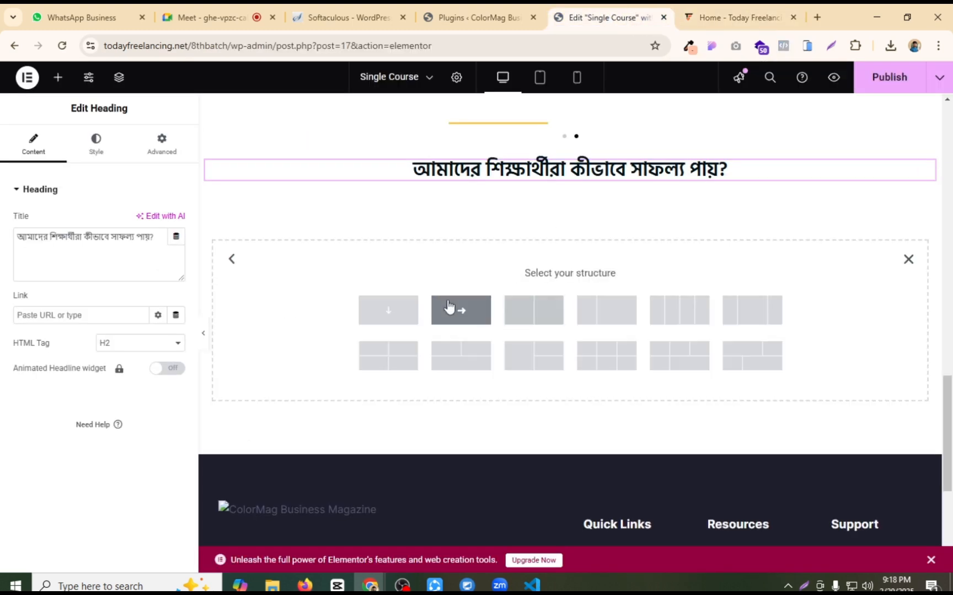
{"action": "left_click", "coordinate": [395, 313]}
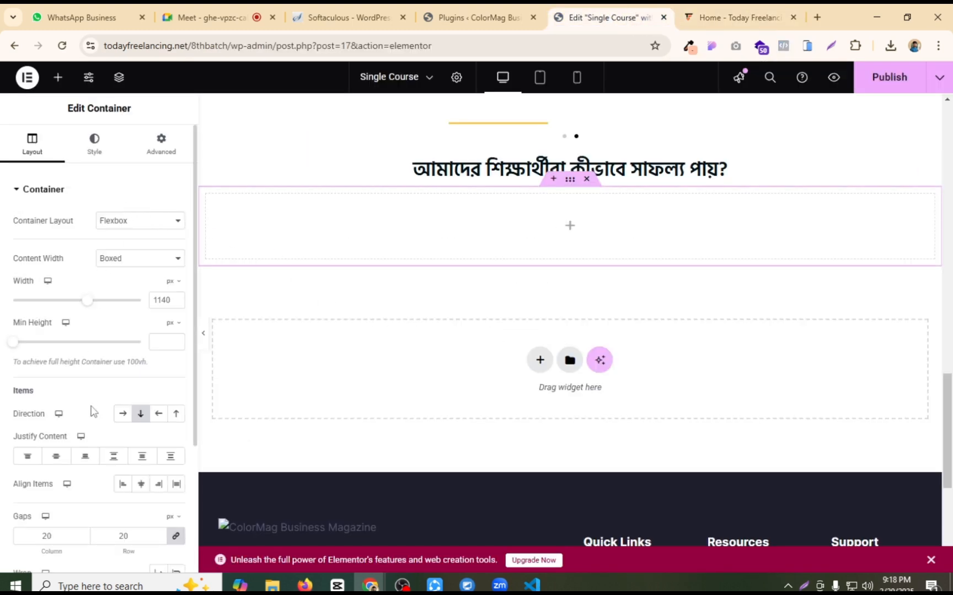
{"action": "left_click", "coordinate": [123, 417]}
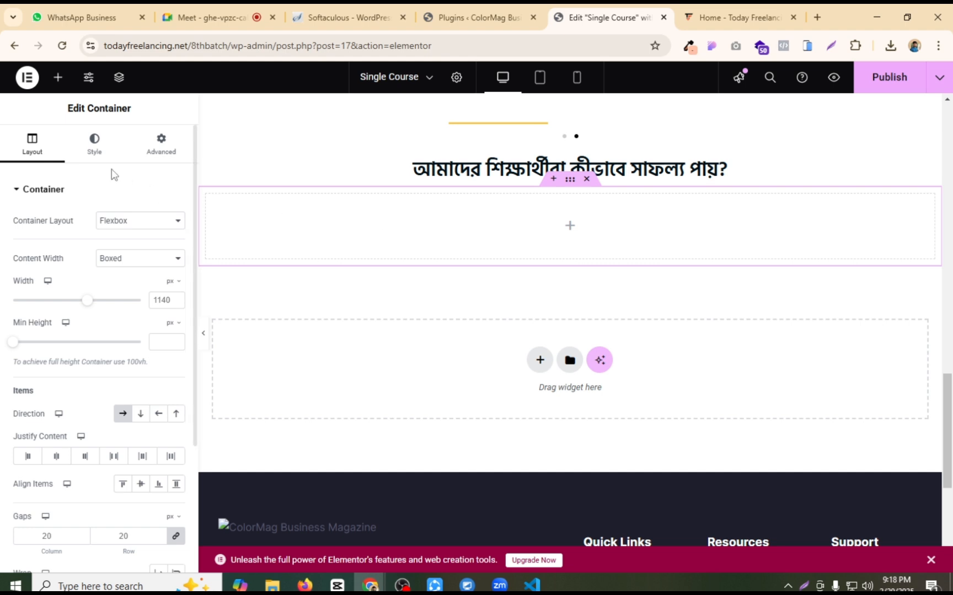
Step: Add an inner container to the new row container and duplicate it to form two side-by-side columns
{"action": "left_click", "coordinate": [59, 83]}
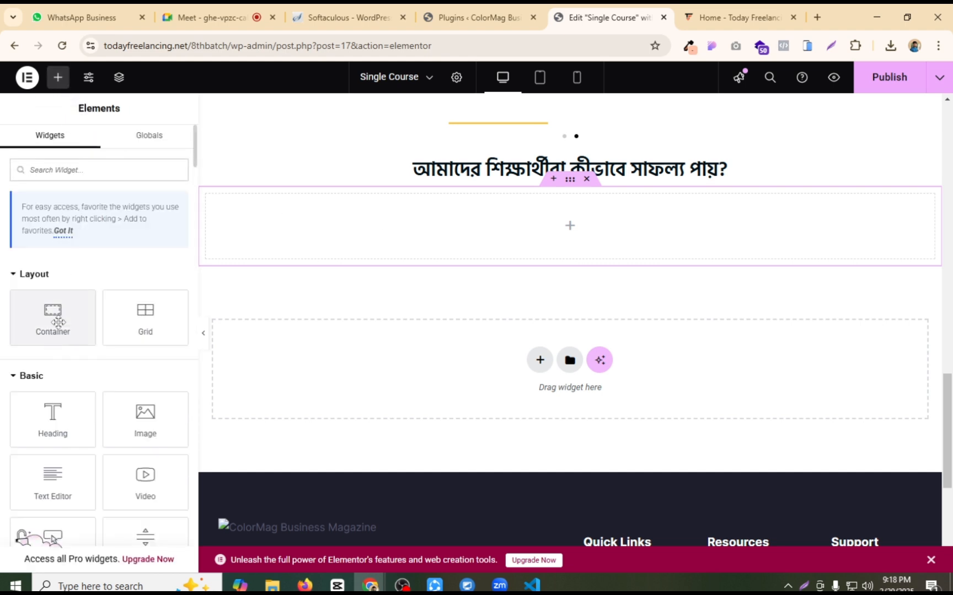
{"action": "left_click_drag", "start_coordinate": [53, 317], "coordinate": [375, 230]}
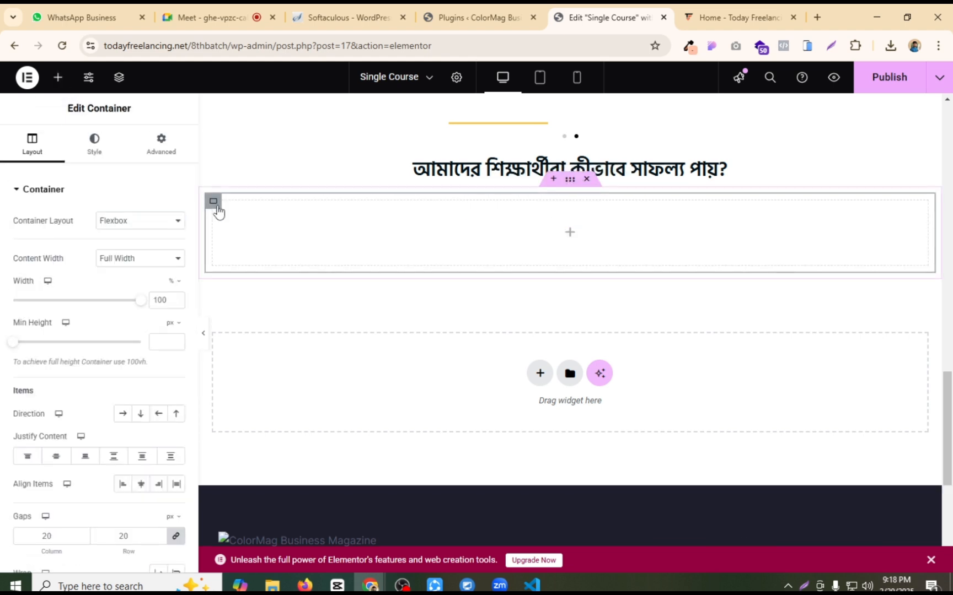
{"action": "right_click", "coordinate": [217, 206]}
{"action": "left_click", "coordinate": [259, 246]}
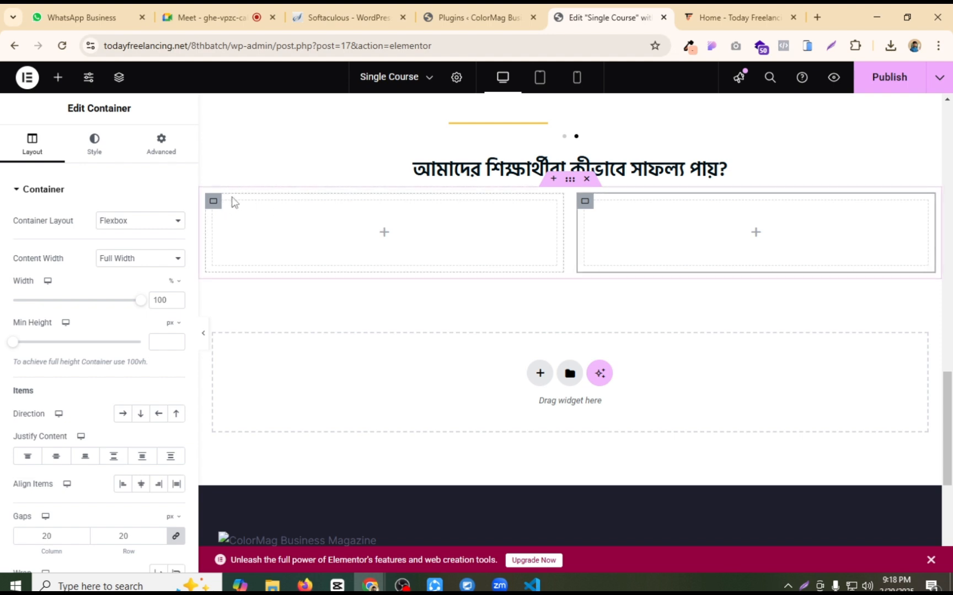
Step: Set the outer row container's padding to 10 px
{"action": "left_click", "coordinate": [519, 196]}
{"action": "left_click", "coordinate": [169, 146]}
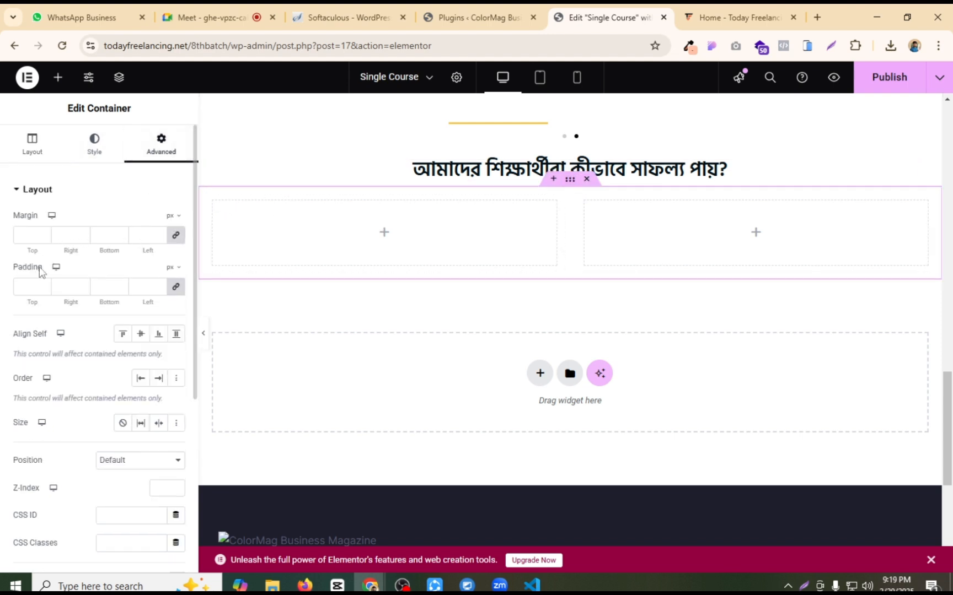
{"action": "left_click", "coordinate": [28, 286]}
{"action": "type", "text": "10"}
{"action": "left_click", "coordinate": [385, 231]}
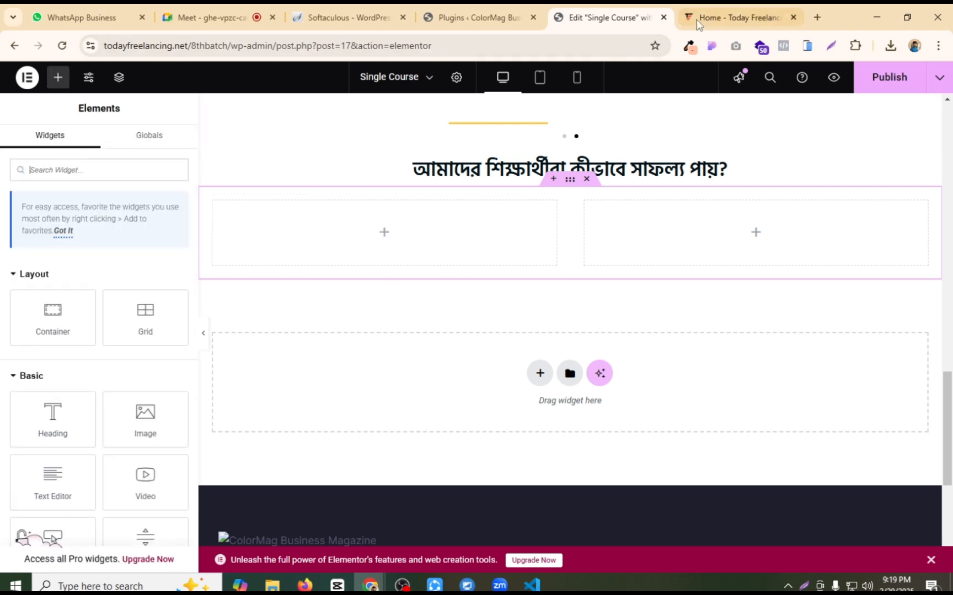
Step: Inspect the icon, title and wrapper styles of the first feature item, "প্রিমিয়াম রিসোর্স", on the reference page
{"action": "left_click", "coordinate": [699, 21]}
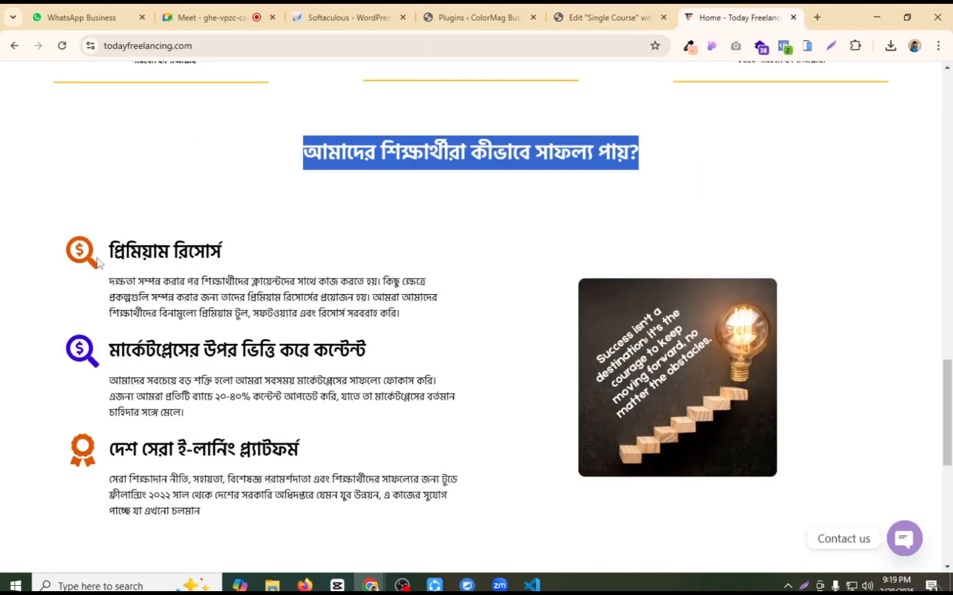
{"action": "left_click", "coordinate": [217, 255]}
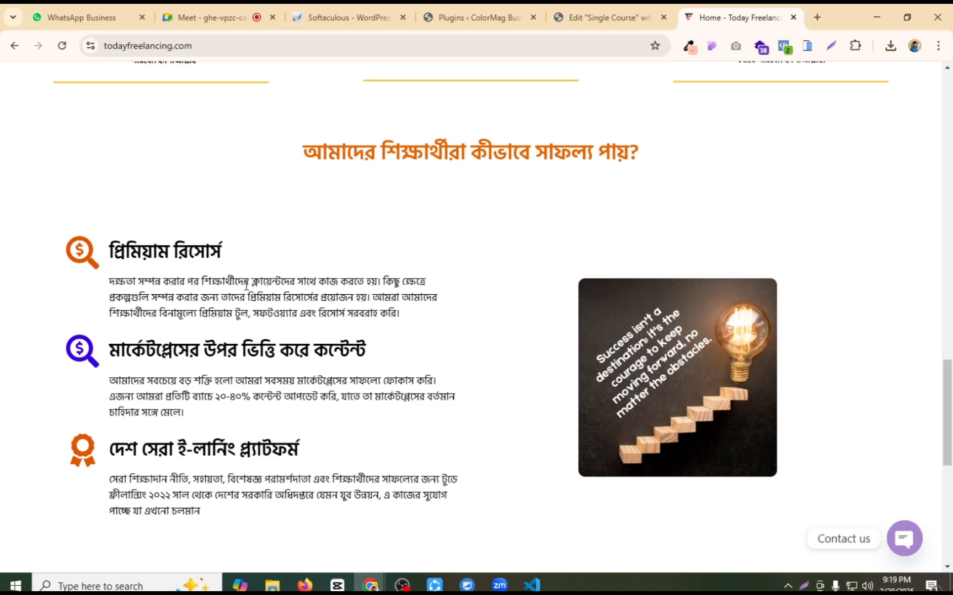
{"action": "left_click", "coordinate": [711, 45]}
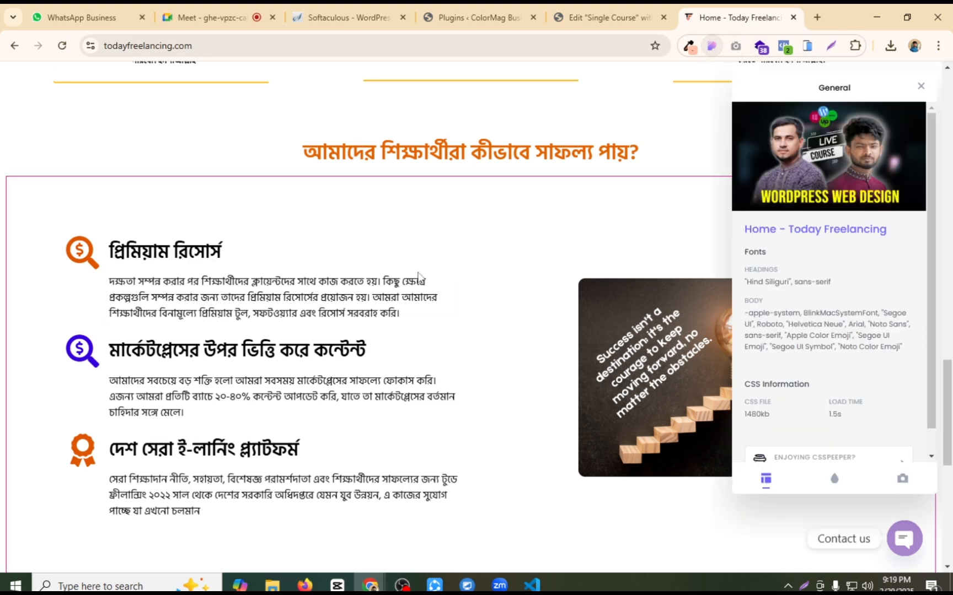
{"action": "left_click", "coordinate": [80, 252]}
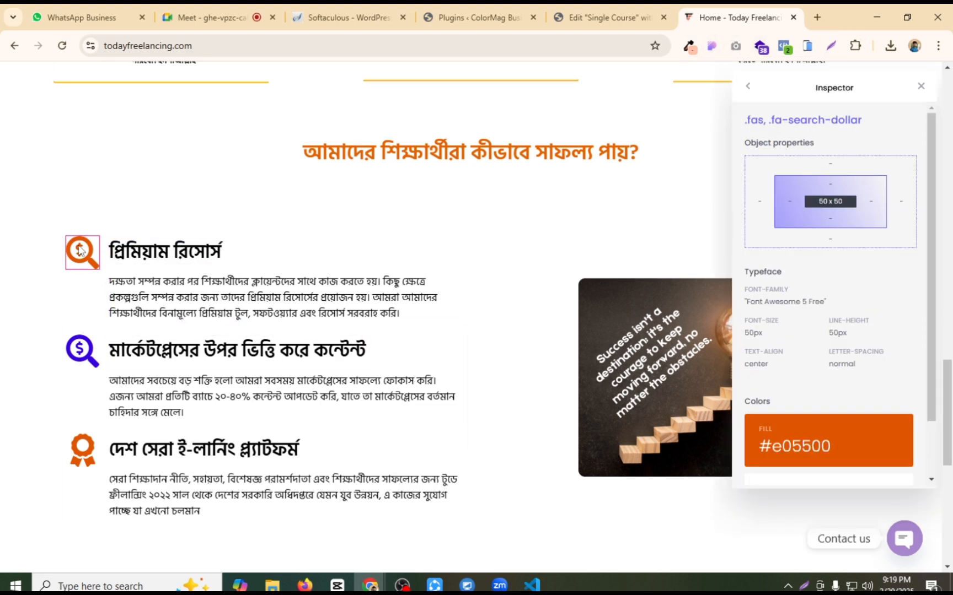
{"action": "left_click", "coordinate": [205, 253]}
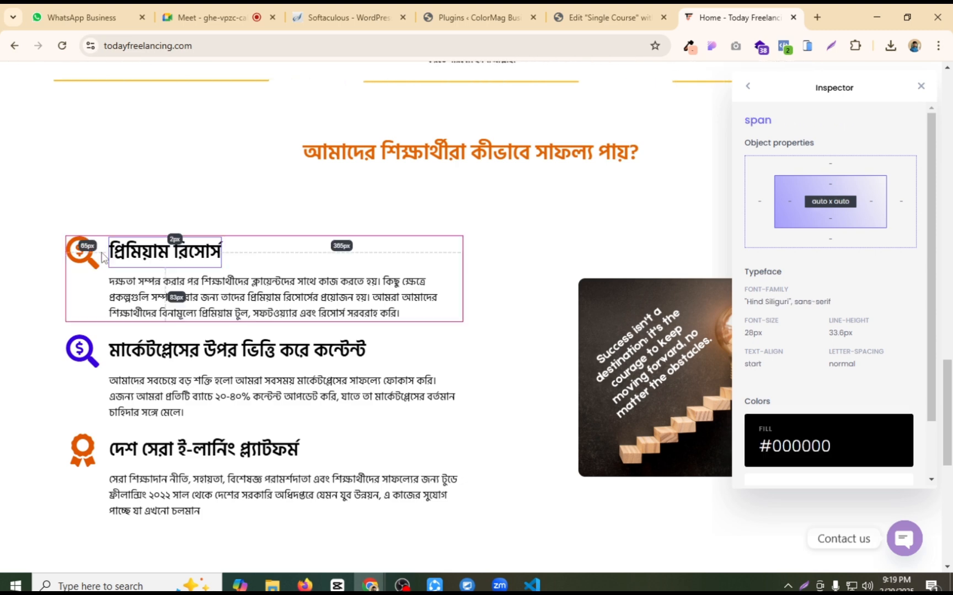
{"action": "left_click", "coordinate": [86, 297]}
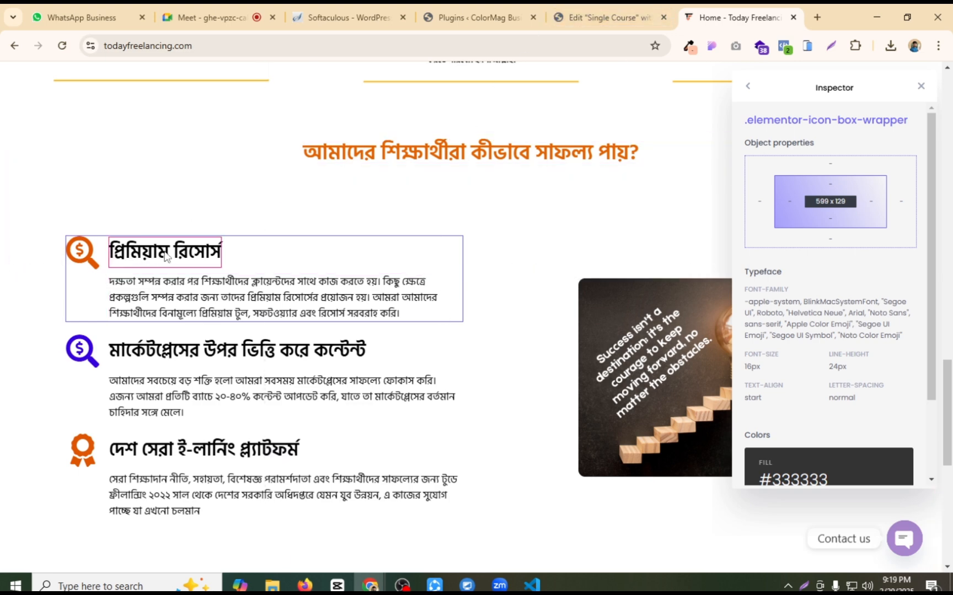
Step: Back in the Elementor editor, add an Icon Box widget to the first inner container
{"action": "left_click", "coordinate": [604, 18]}
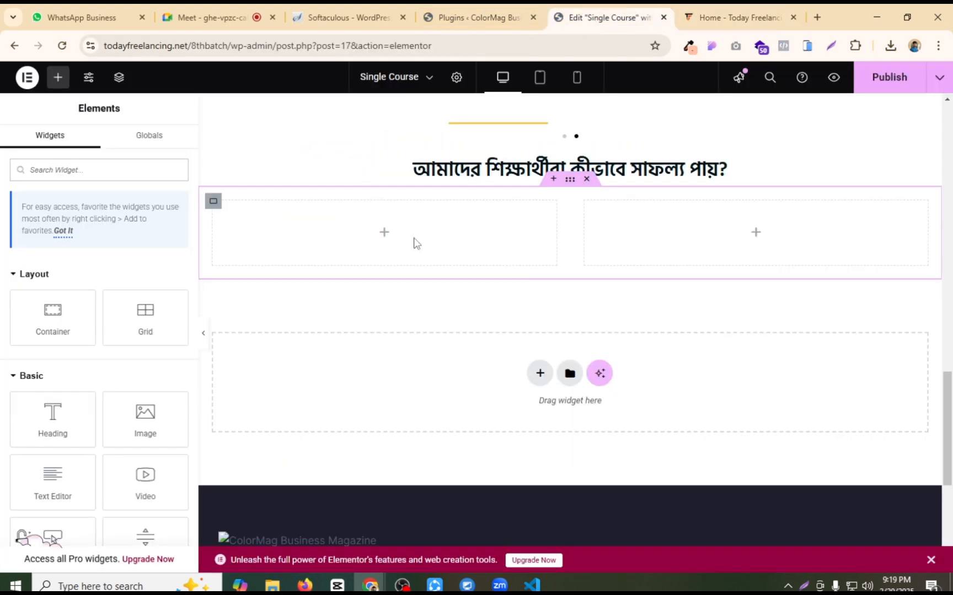
{"action": "type", "text": "ico"}
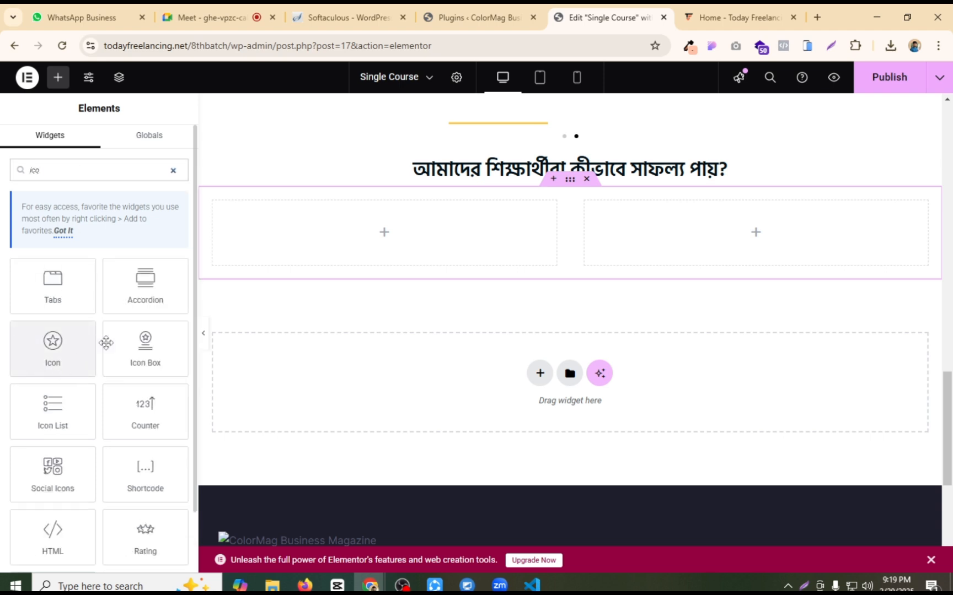
{"action": "left_click_drag", "start_coordinate": [113, 341], "coordinate": [390, 220]}
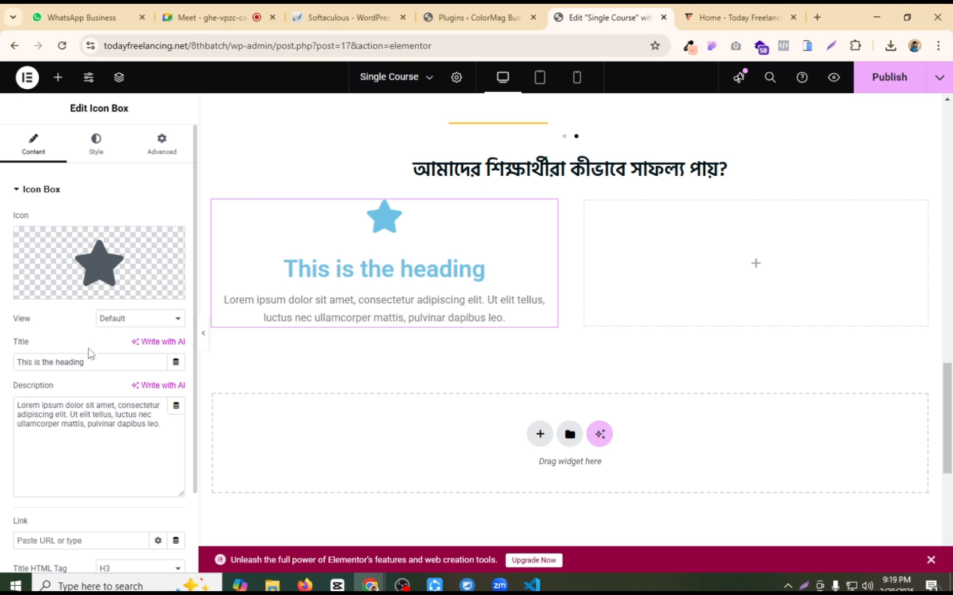
Step: Try the Stacked and Framed views on the icon box and return it to the Default view
{"action": "left_click", "coordinate": [131, 330]}
{"action": "left_click", "coordinate": [124, 351]}
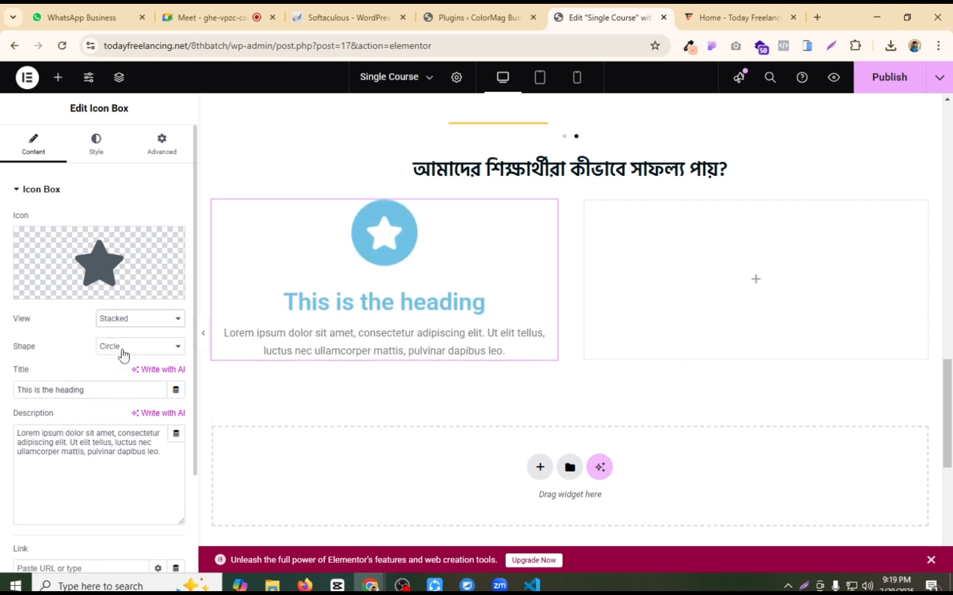
{"action": "left_click", "coordinate": [141, 326]}
{"action": "left_click", "coordinate": [123, 365]}
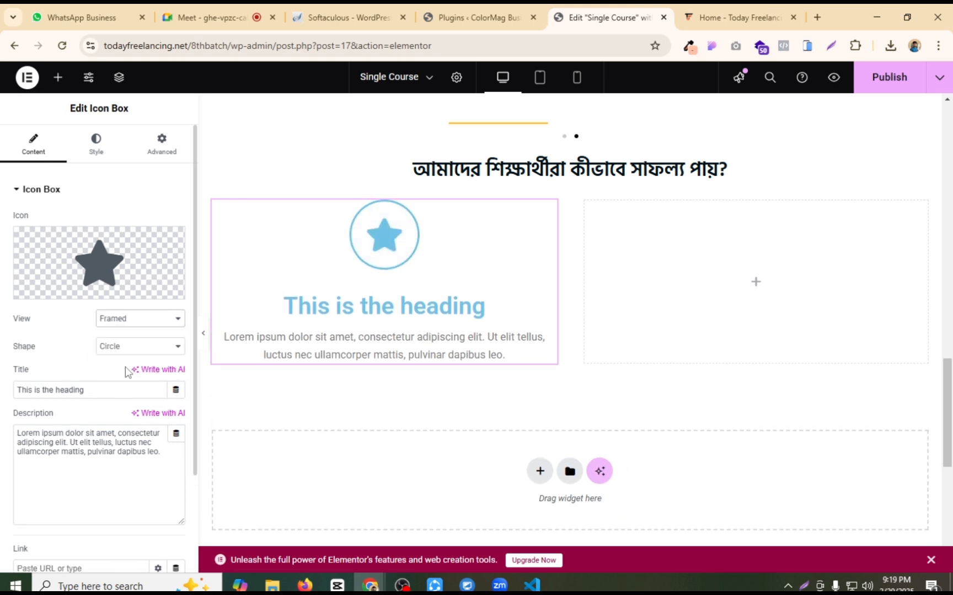
{"action": "left_click", "coordinate": [139, 318]}
{"action": "left_click", "coordinate": [138, 333]}
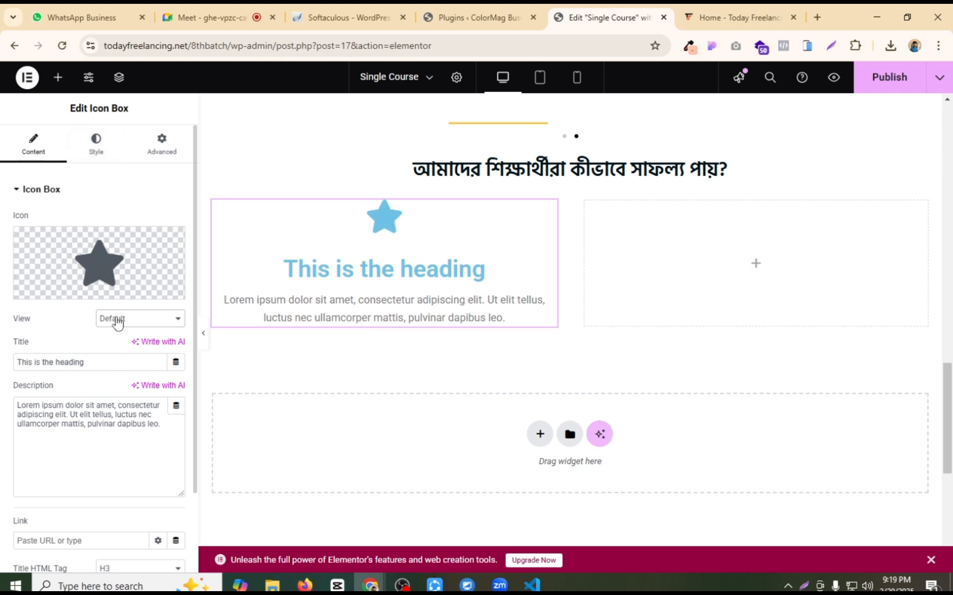
Step: Check the first feature item's wrapper class on the reference page, and in Elementor position the icon box's icon to the left of its text
{"action": "left_click", "coordinate": [733, 17]}
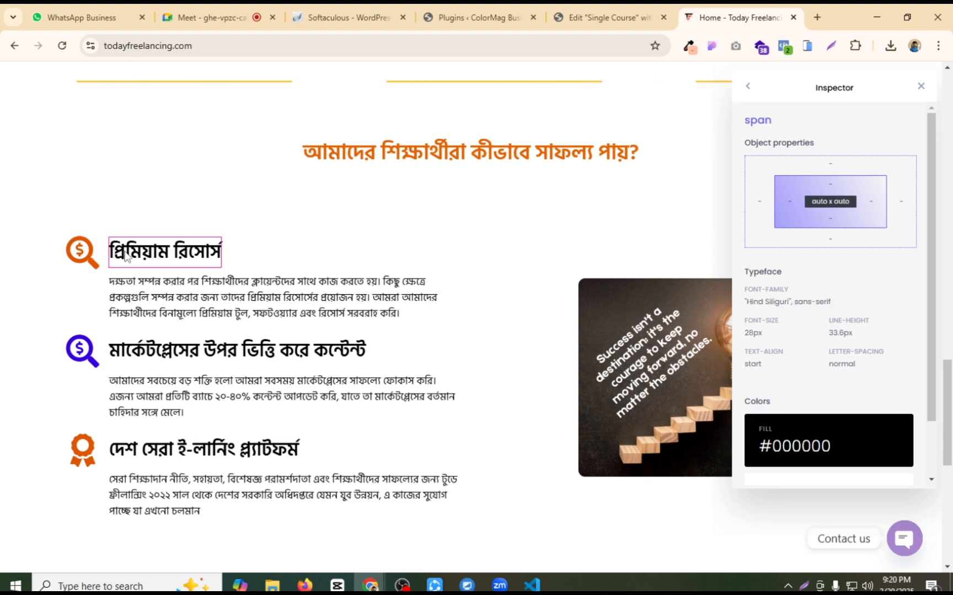
{"action": "left_click", "coordinate": [101, 299]}
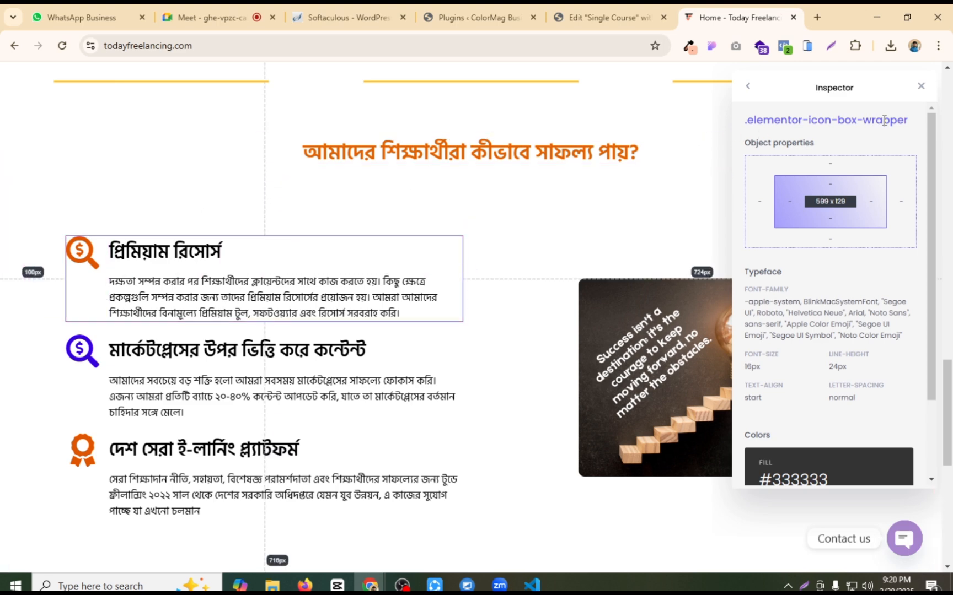
{"action": "left_click_drag", "start_coordinate": [763, 121], "coordinate": [866, 116]}
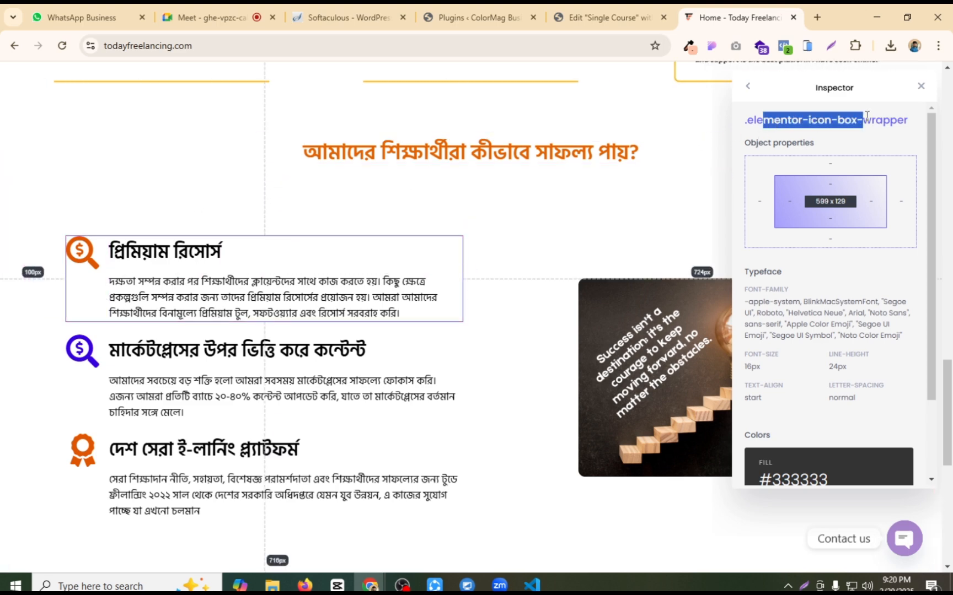
{"action": "left_click", "coordinate": [591, 18]}
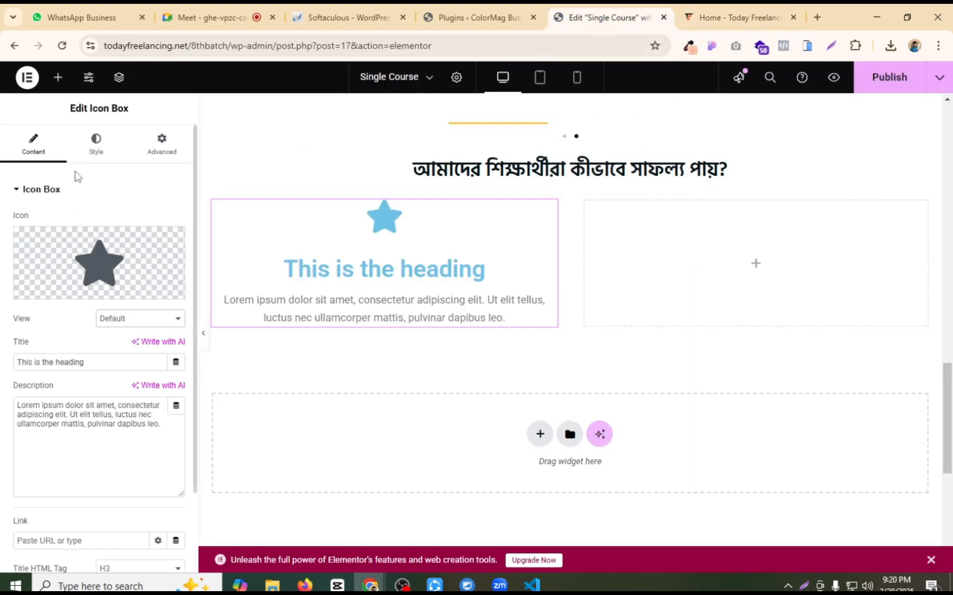
{"action": "left_click", "coordinate": [97, 154]}
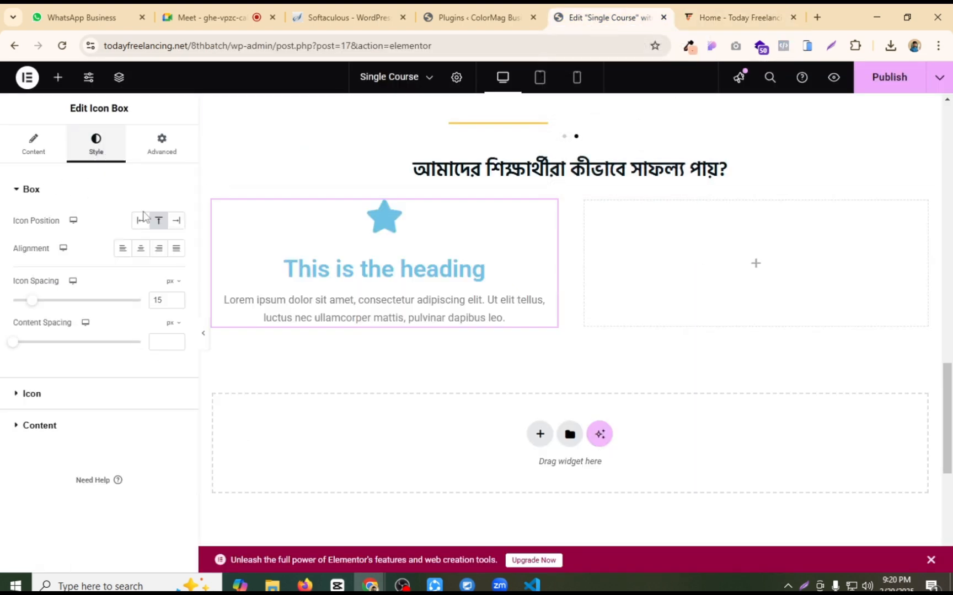
{"action": "left_click", "coordinate": [142, 222]}
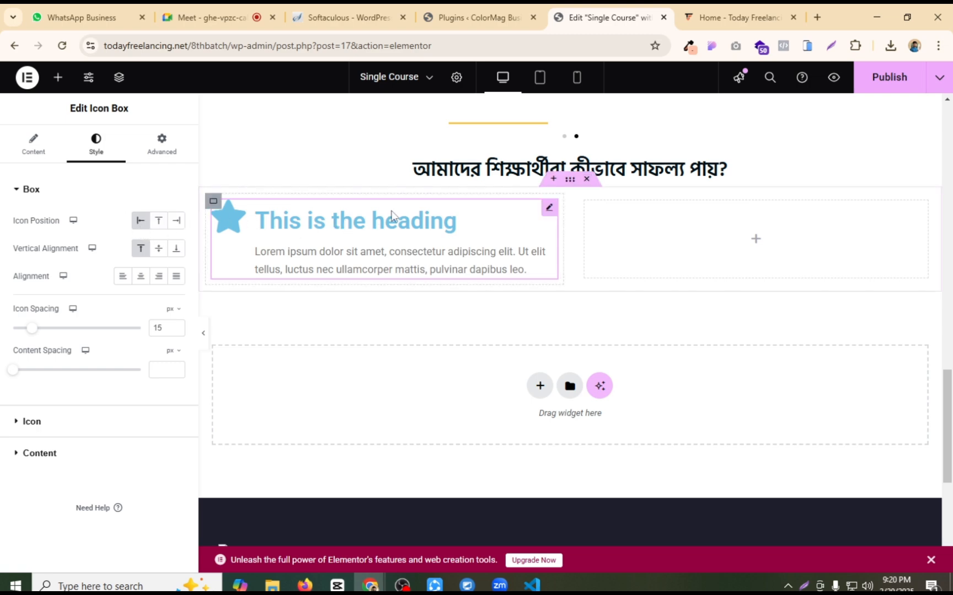
Step: Replace the icon box's star with the magnifying glass containing a dollar sign, searching the icon library for "sea"
{"action": "left_click", "coordinate": [35, 146]}
{"action": "left_click", "coordinate": [97, 270]}
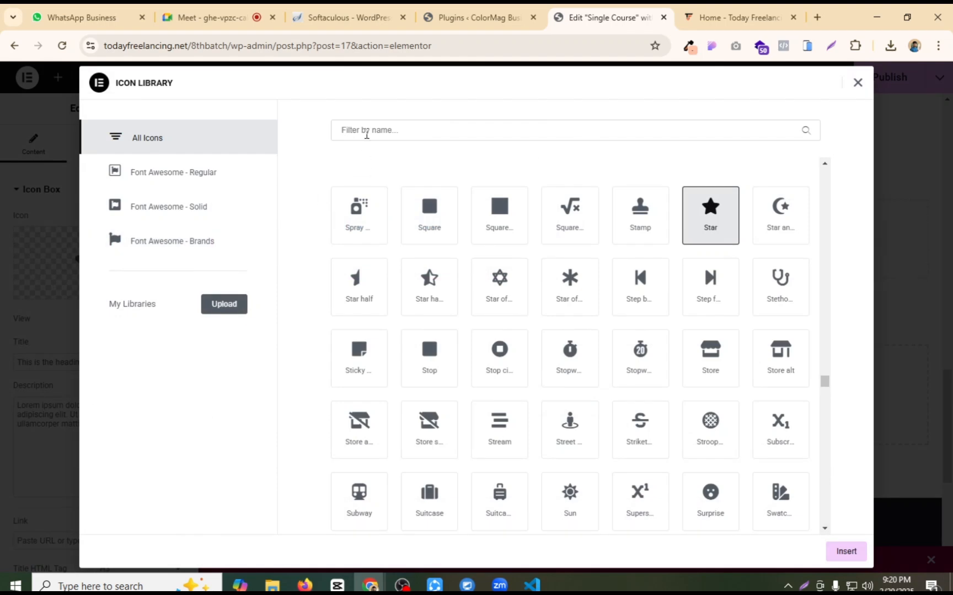
{"action": "left_click", "coordinate": [368, 130]}
{"action": "type", "text": "sea"}
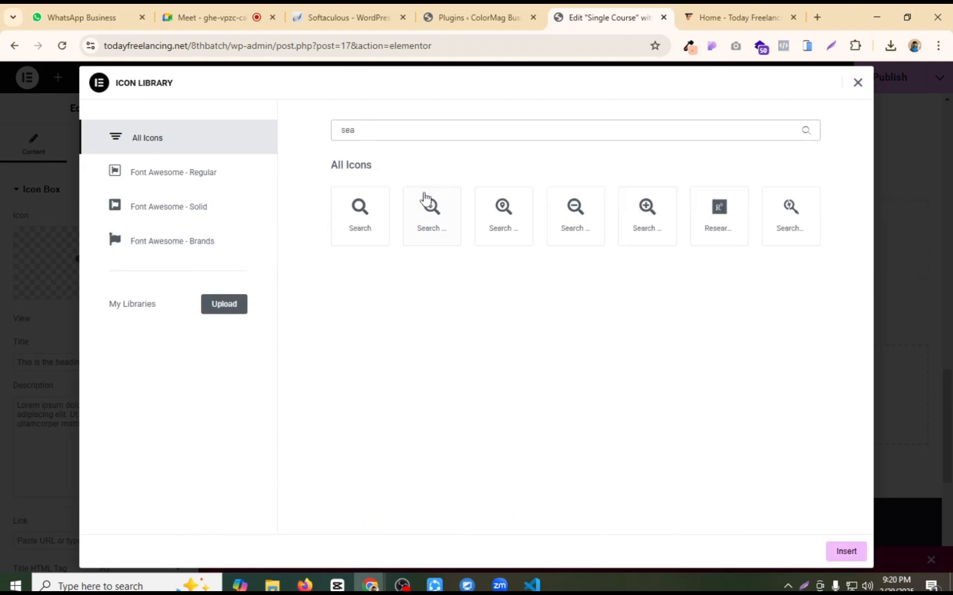
{"action": "left_click", "coordinate": [425, 208]}
{"action": "left_click", "coordinate": [831, 554]}
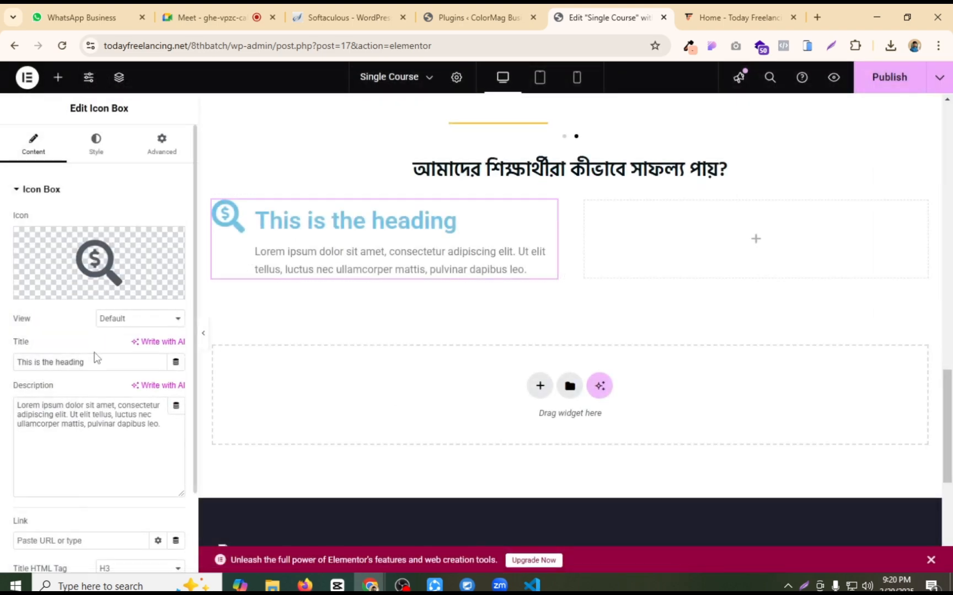
Step: Copy the title and the description of the first feature item from the reference page, then return to the Elementor editor
{"action": "left_click_drag", "start_coordinate": [87, 362], "coordinate": [17, 364]}
{"action": "left_click", "coordinate": [741, 17]}
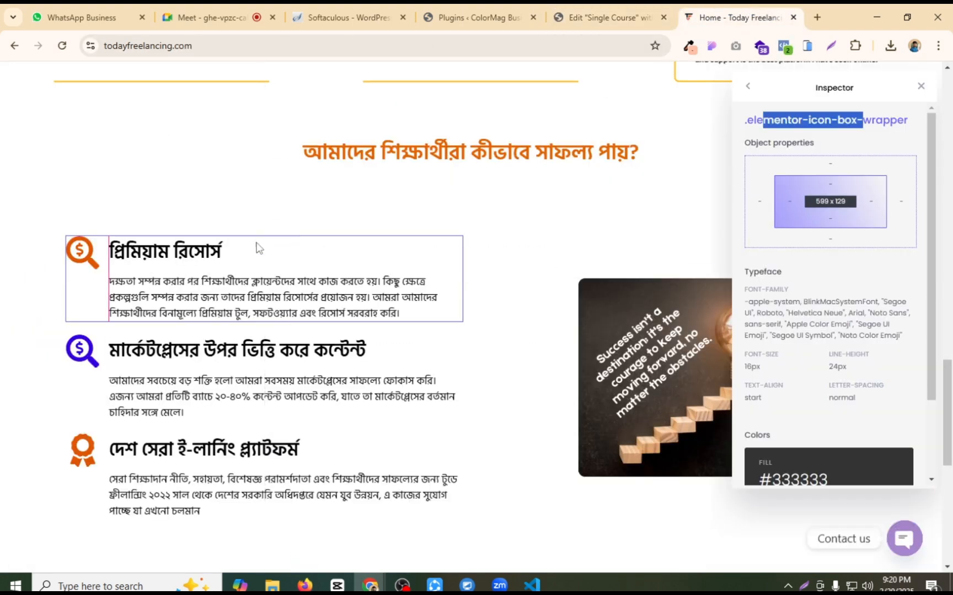
{"action": "left_click", "coordinate": [920, 87]}
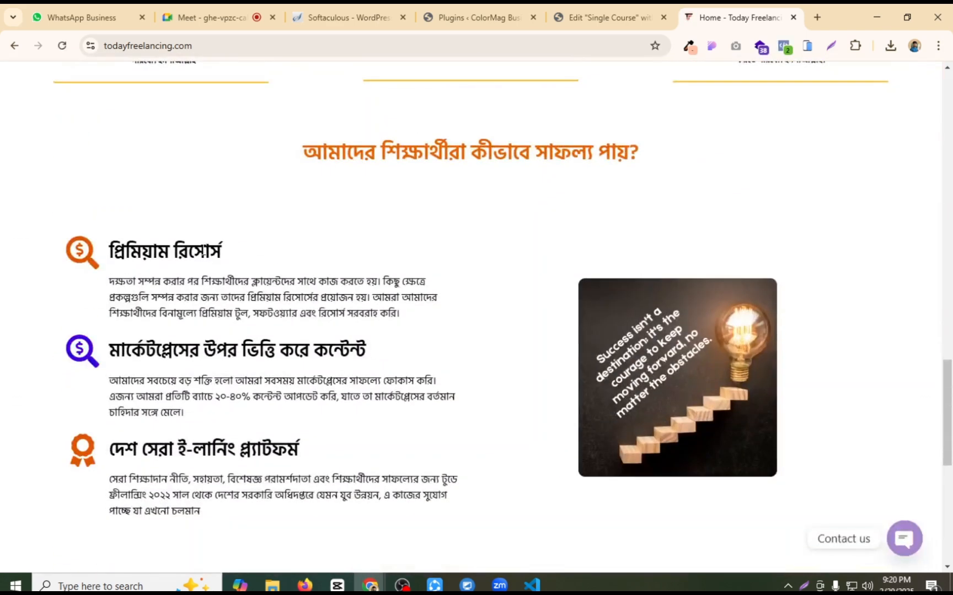
{"action": "left_click_drag", "start_coordinate": [112, 253], "coordinate": [239, 256]}
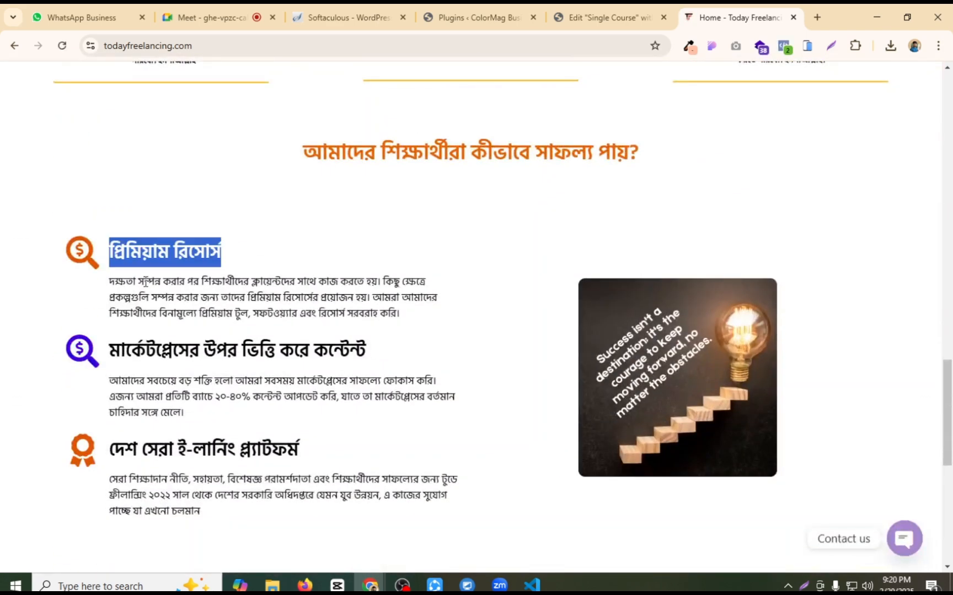
{"action": "left_click_drag", "start_coordinate": [110, 279], "coordinate": [408, 316]}
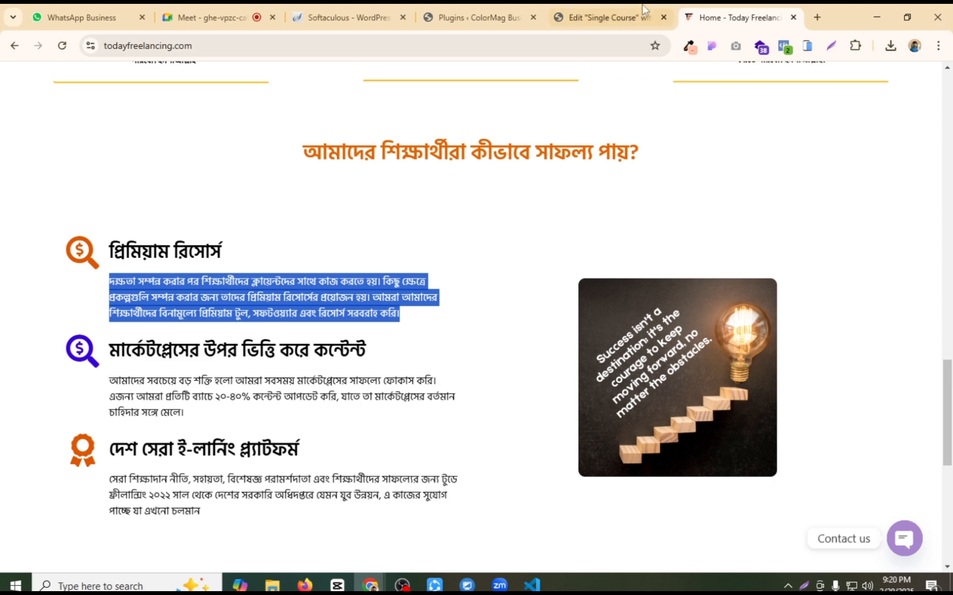
{"action": "left_click", "coordinate": [606, 17]}
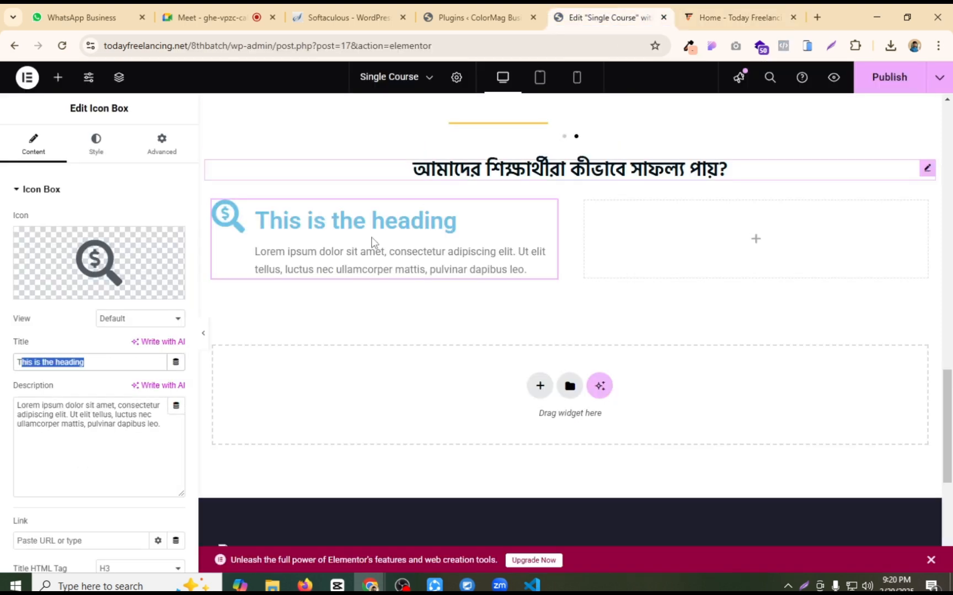
Step: Replace the icon box title with the copied text "প্রিমিয়াম রিসোর্স" from the clipboard history, closing the stray browser window
{"action": "key", "text": "super"}
{"action": "key", "text": "Escape"}
{"action": "double_click", "coordinate": [97, 362]}
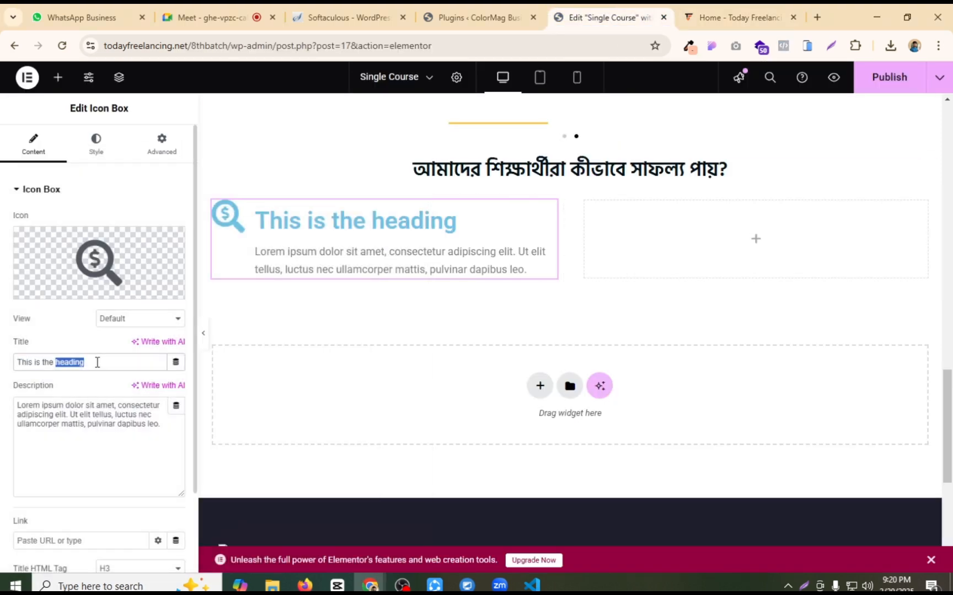
{"action": "key", "text": "super+v"}
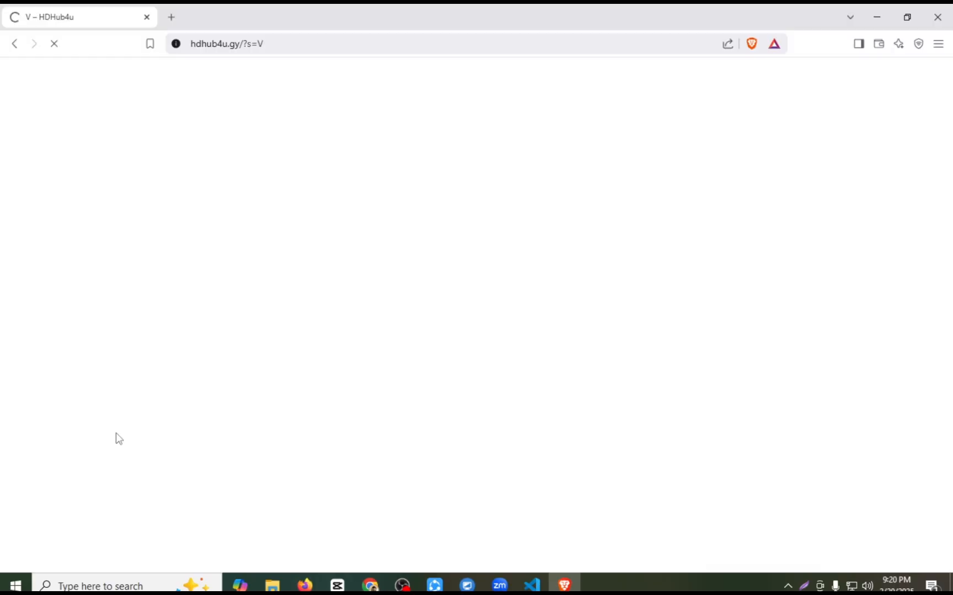
{"action": "key", "text": "super+v"}
{"action": "left_click", "coordinate": [220, 156]}
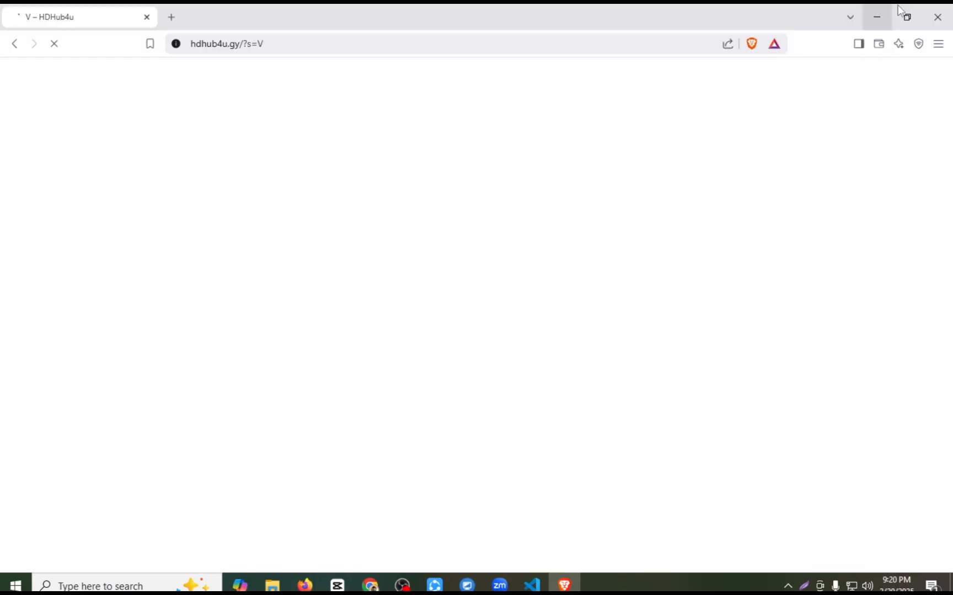
{"action": "left_click", "coordinate": [937, 17]}
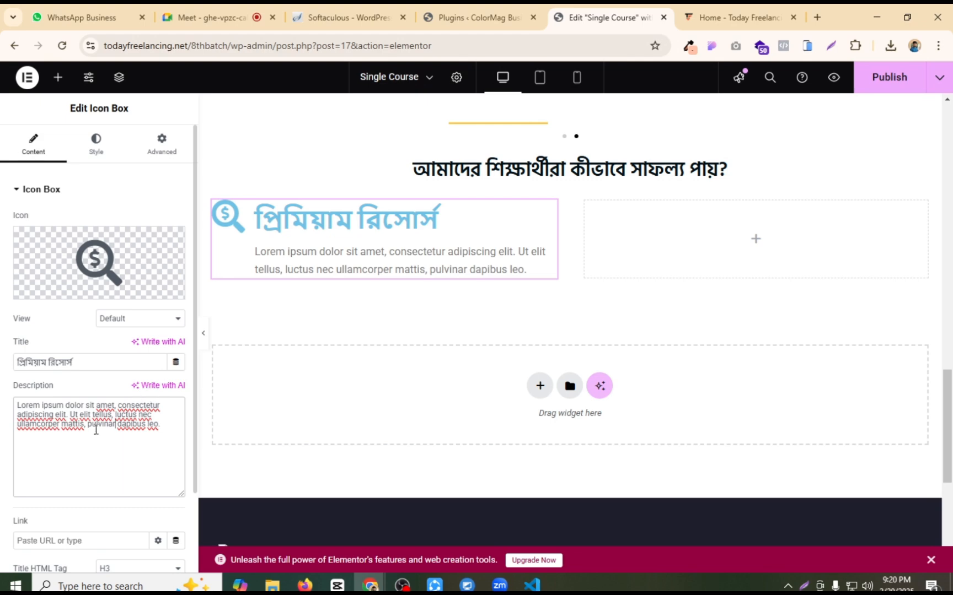
Step: Replace the icon box's placeholder description with the copied Bengali paragraph beginning "দক্ষতা সম্পন্ন করার পর" from the clipboard history
{"action": "key", "text": "ctrl+a"}
{"action": "key", "text": "super+v"}
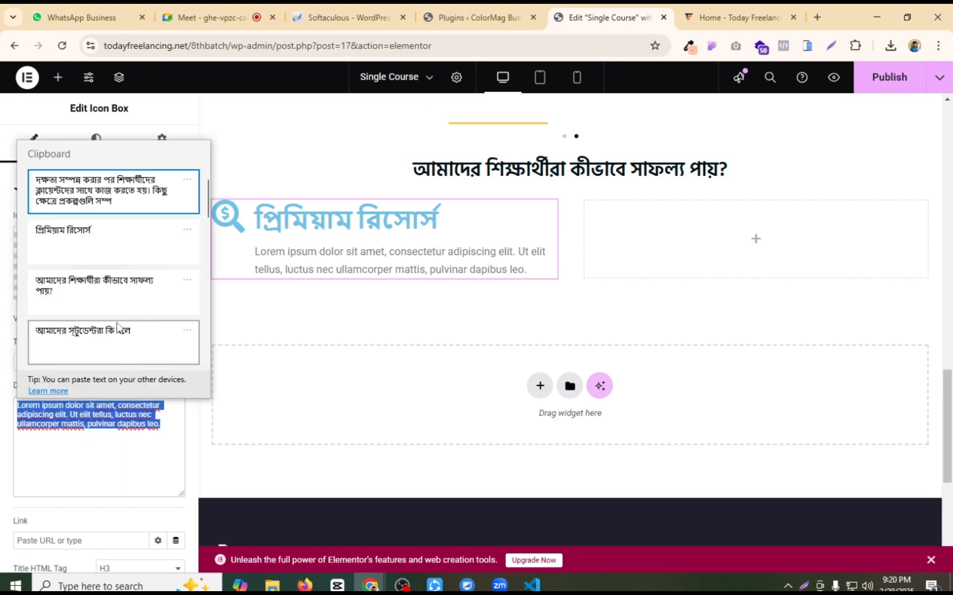
{"action": "left_click", "coordinate": [137, 205]}
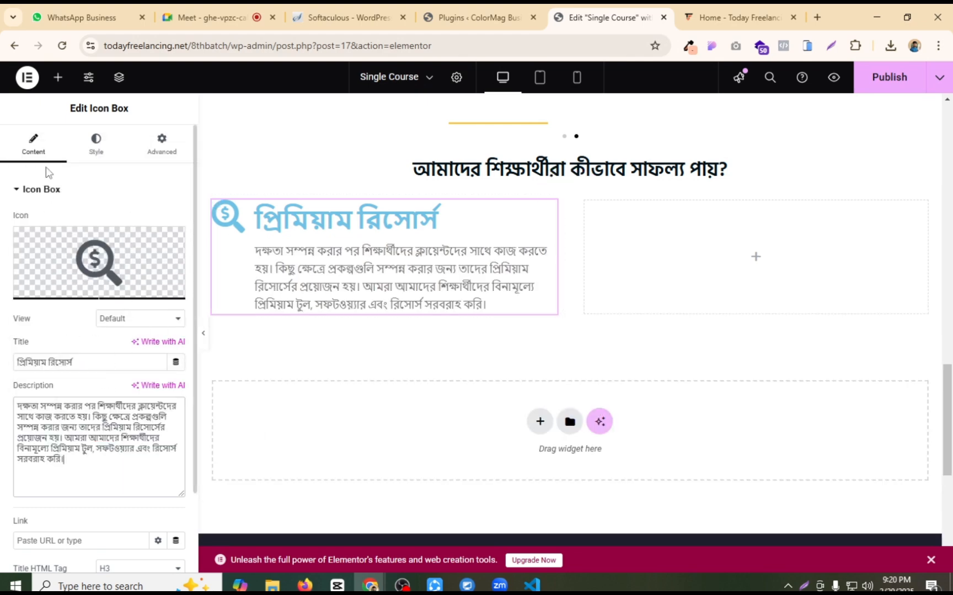
Step: Set the icon's primary color to dark purple, #470086
{"action": "left_click", "coordinate": [98, 147]}
{"action": "left_click", "coordinate": [21, 422]}
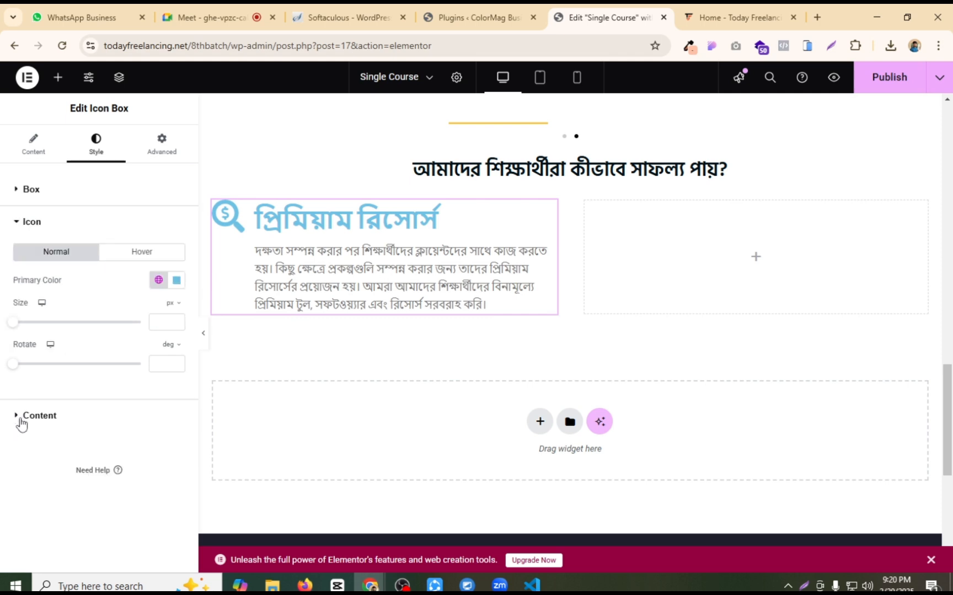
{"action": "left_click", "coordinate": [177, 280]}
{"action": "left_click_drag", "start_coordinate": [226, 376], "coordinate": [255, 380]}
{"action": "left_click_drag", "start_coordinate": [199, 438], "coordinate": [214, 445]}
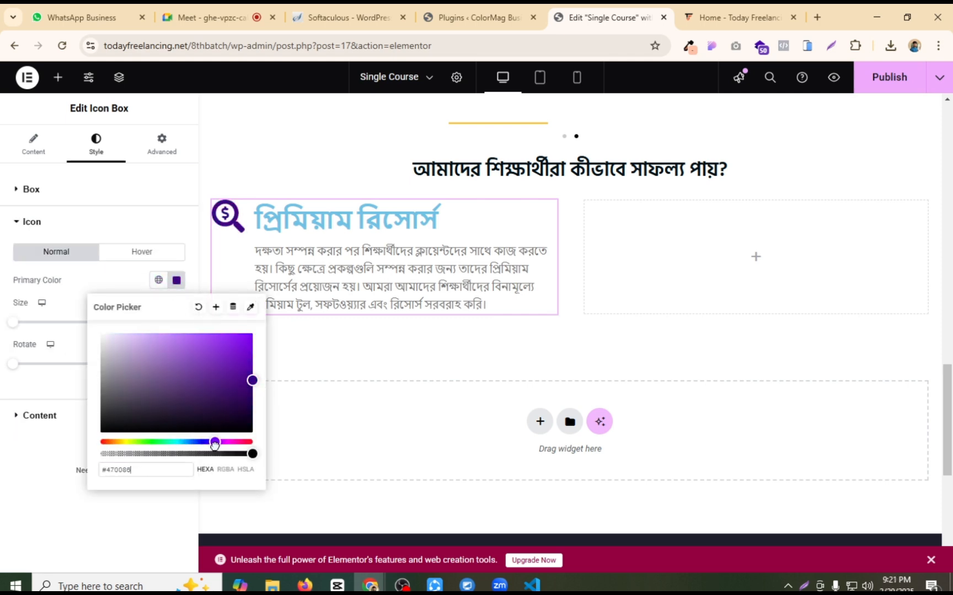
Step: Change the icon box's title and description text colors to black
{"action": "left_click", "coordinate": [38, 424]}
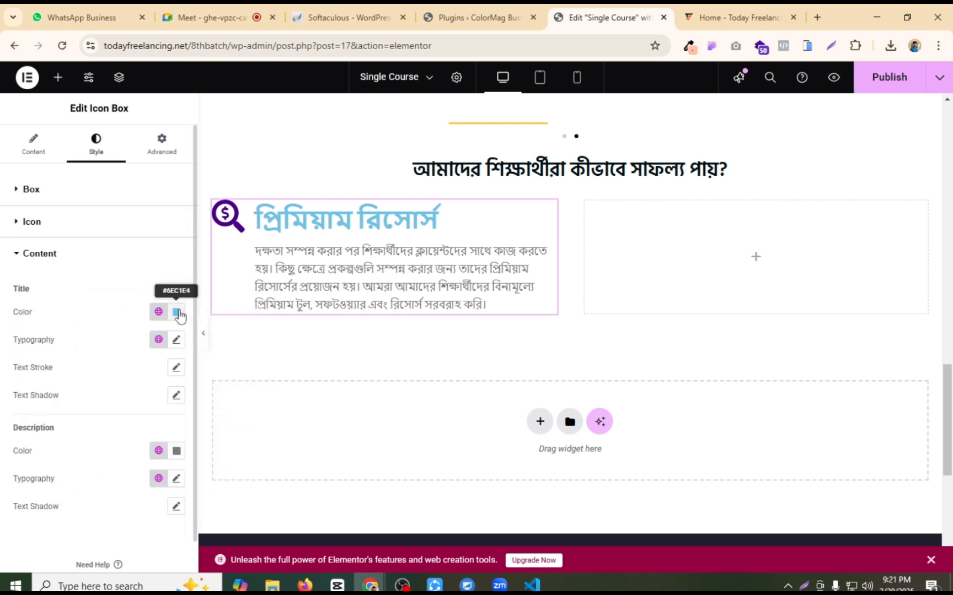
{"action": "left_click", "coordinate": [177, 313]}
{"action": "mouse_move", "coordinate": [178, 375]}
{"action": "left_mouse_down"}
{"action": "mouse_move", "coordinate": [270, 471]}
{"action": "mouse_move", "coordinate": [6, 466]}
{"action": "mouse_move", "coordinate": [205, 467]}
{"action": "left_mouse_up"}
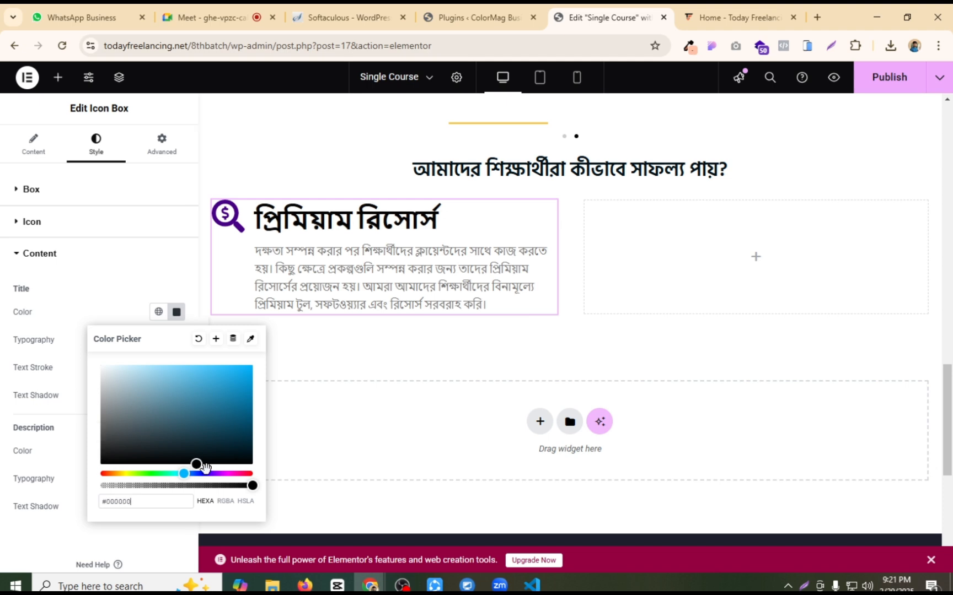
{"action": "left_click", "coordinate": [83, 514]}
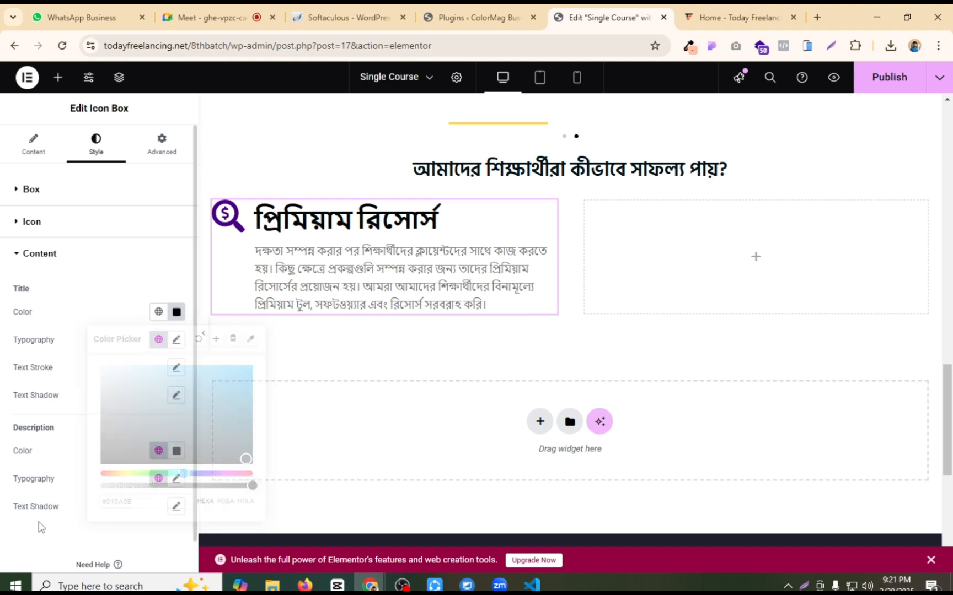
{"action": "left_click", "coordinate": [176, 451]}
{"action": "left_click_drag", "start_coordinate": [169, 337], "coordinate": [266, 410]}
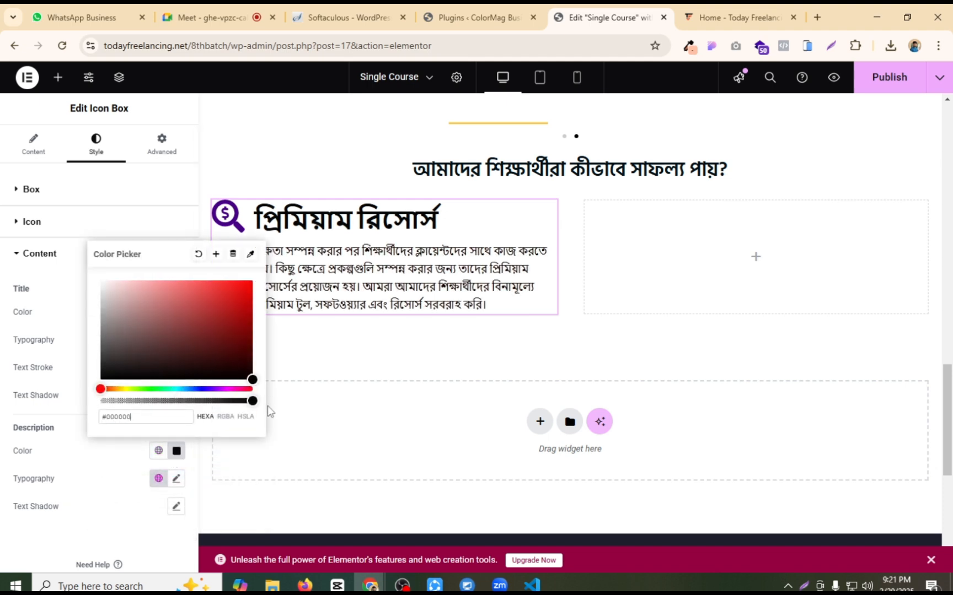
{"action": "left_click", "coordinate": [60, 546]}
Step: Check the feature items on the reference page, and set the icon box title's font family to Hind Siliguri in Elementor
{"action": "left_click", "coordinate": [739, 17]}
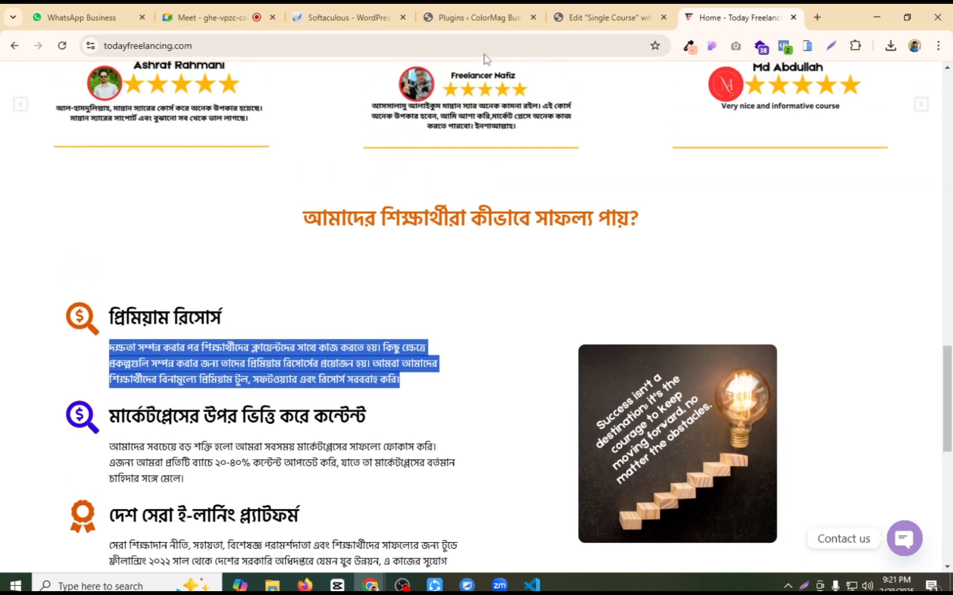
{"action": "left_click", "coordinate": [601, 17]}
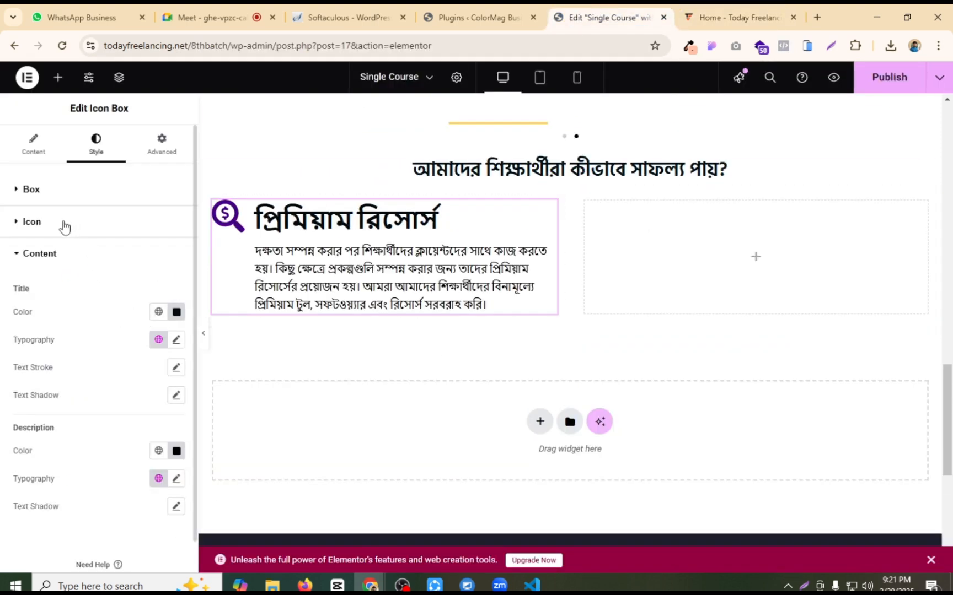
{"action": "left_click", "coordinate": [177, 340]}
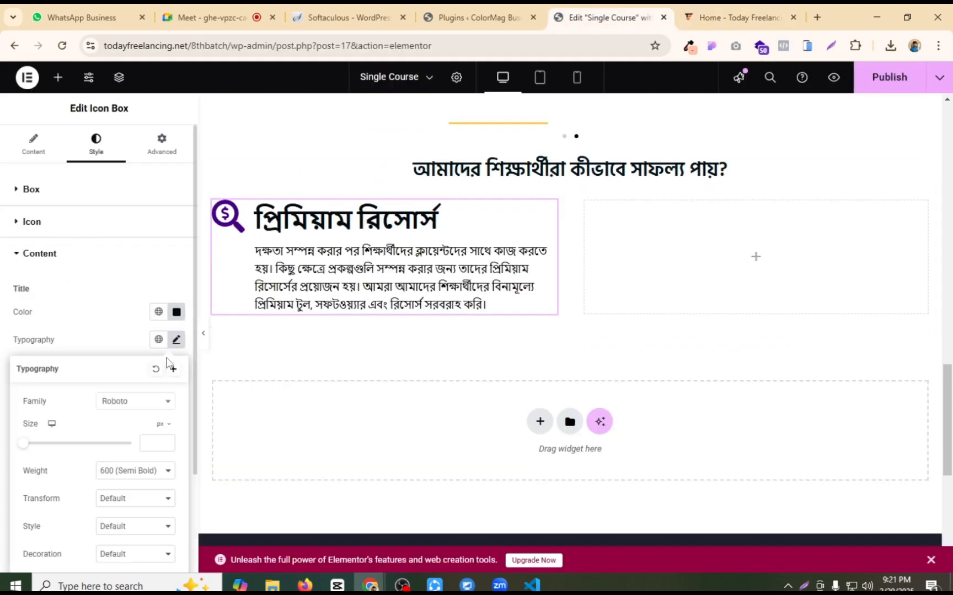
{"action": "left_click", "coordinate": [141, 406]}
{"action": "type", "text": "hibn"}
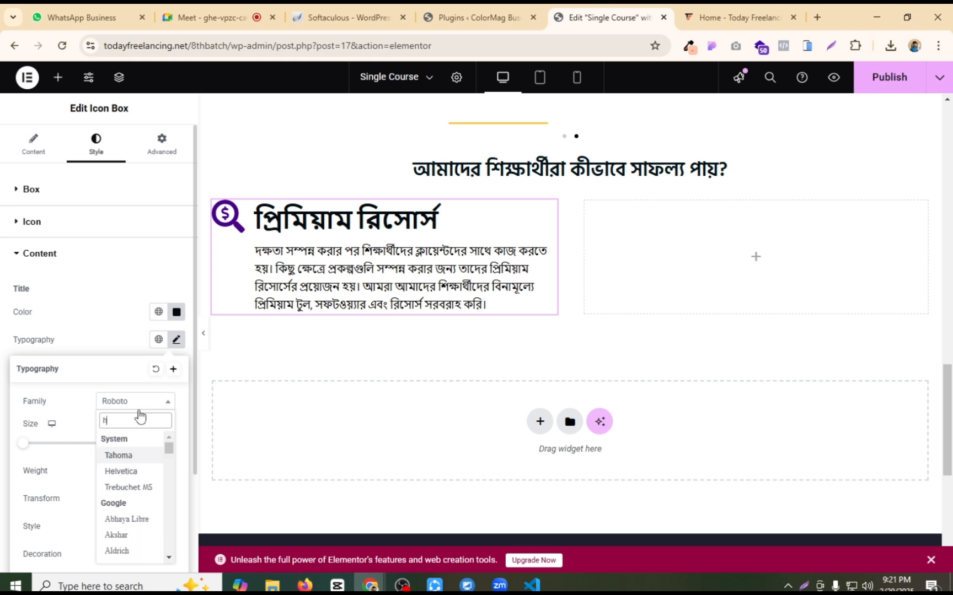
{"action": "key", "text": "BackSpace"}
{"action": "key", "text": "BackSpace"}
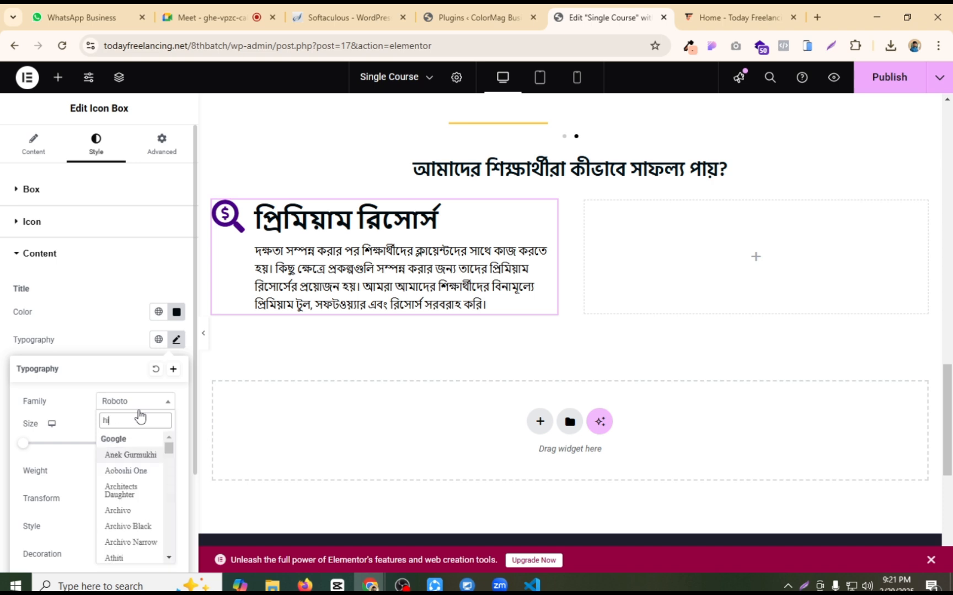
{"action": "type", "text": "nd"}
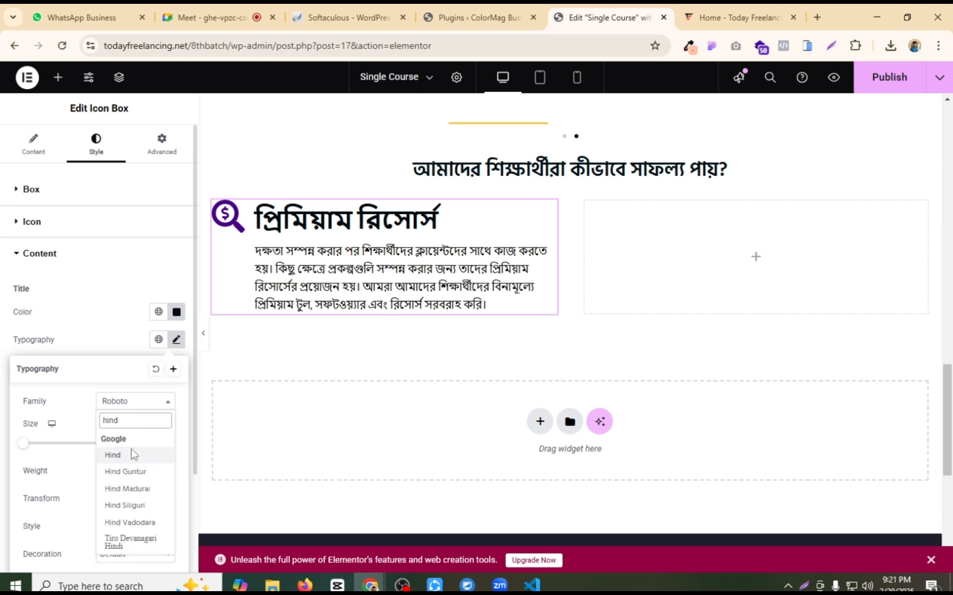
{"action": "left_click", "coordinate": [133, 506]}
{"action": "left_click", "coordinate": [439, 265]}
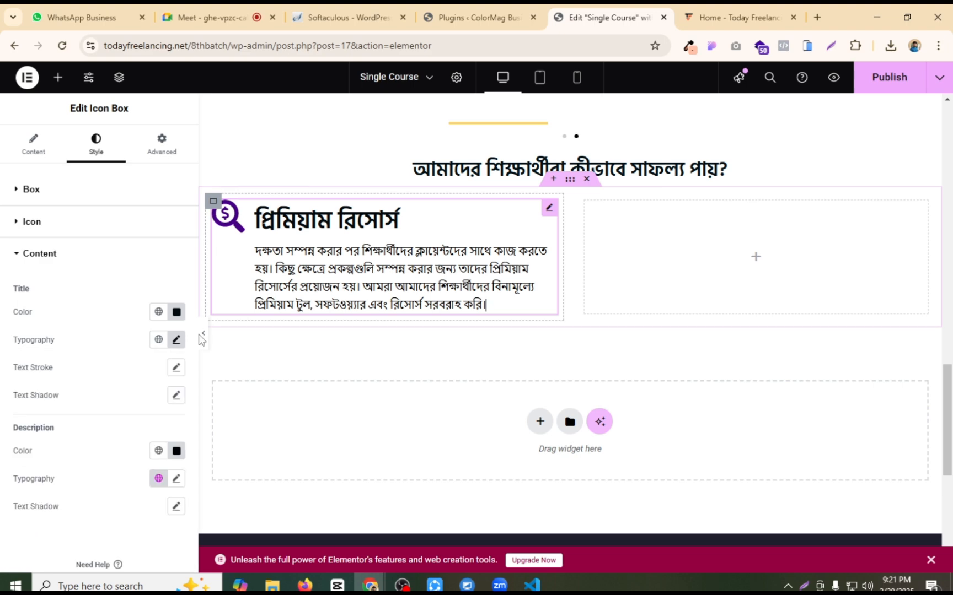
Step: Set the icon box description's font family to Hind Siliguri
{"action": "scroll", "coordinate": [71, 355], "scroll_direction": "down", "scroll_amount": 1}
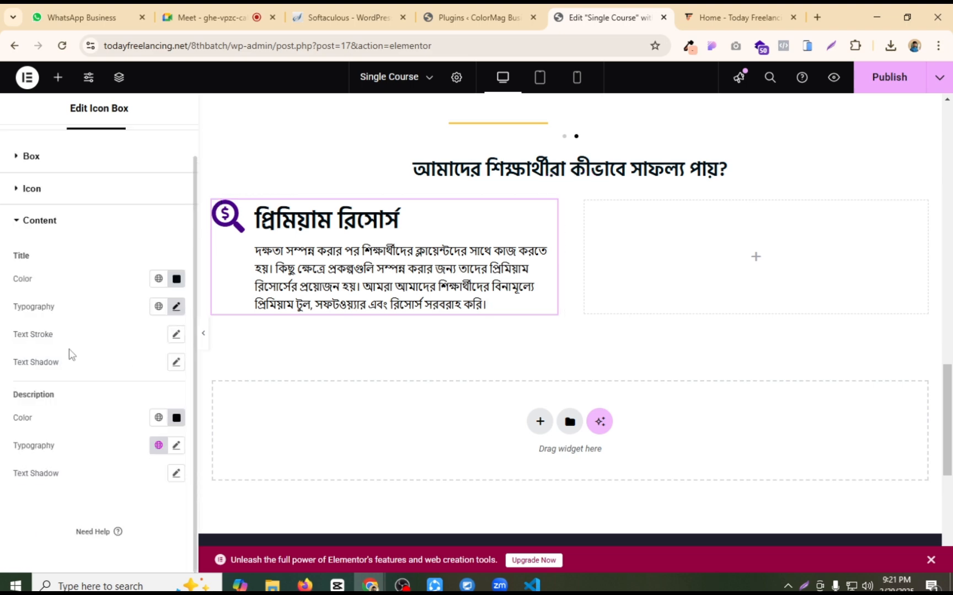
{"action": "left_click", "coordinate": [177, 446]}
{"action": "left_click", "coordinate": [128, 507]}
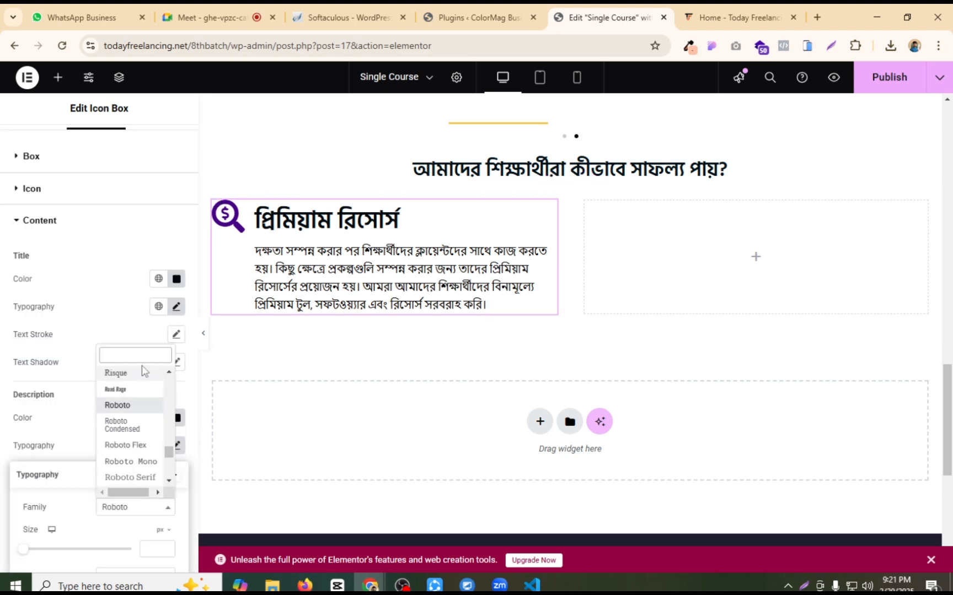
{"action": "type", "text": "hin"}
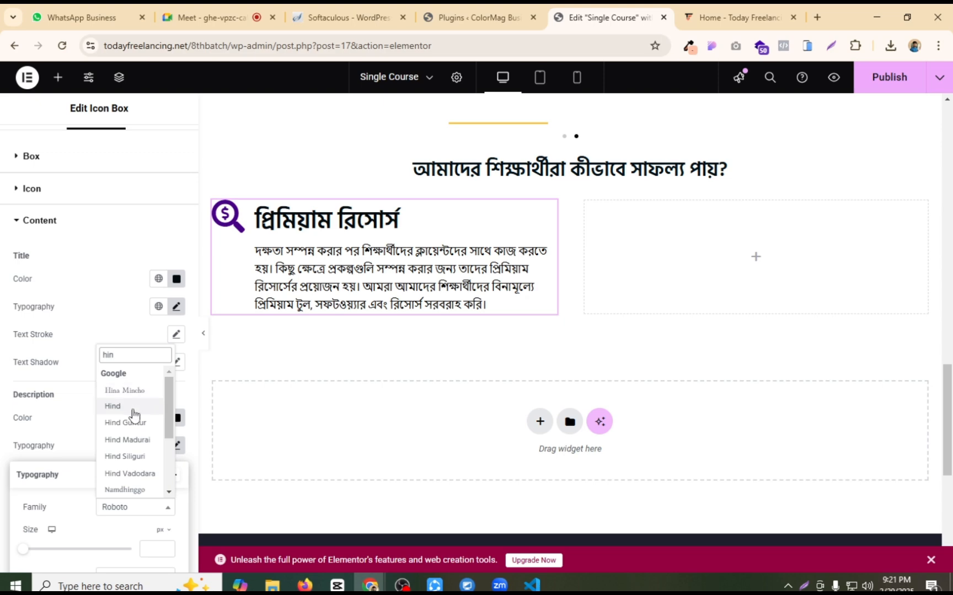
{"action": "left_click", "coordinate": [133, 457]}
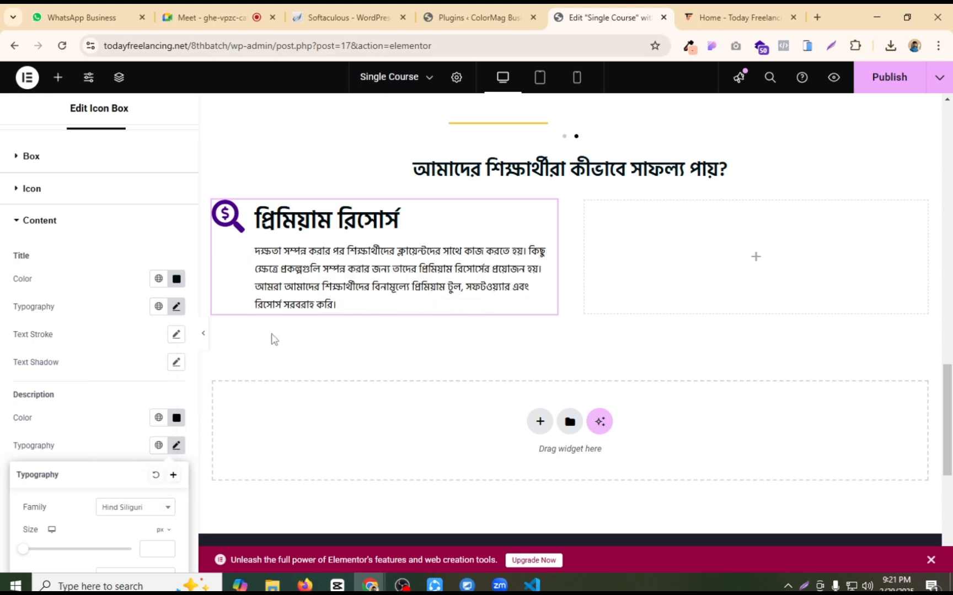
{"action": "left_click", "coordinate": [178, 449]}
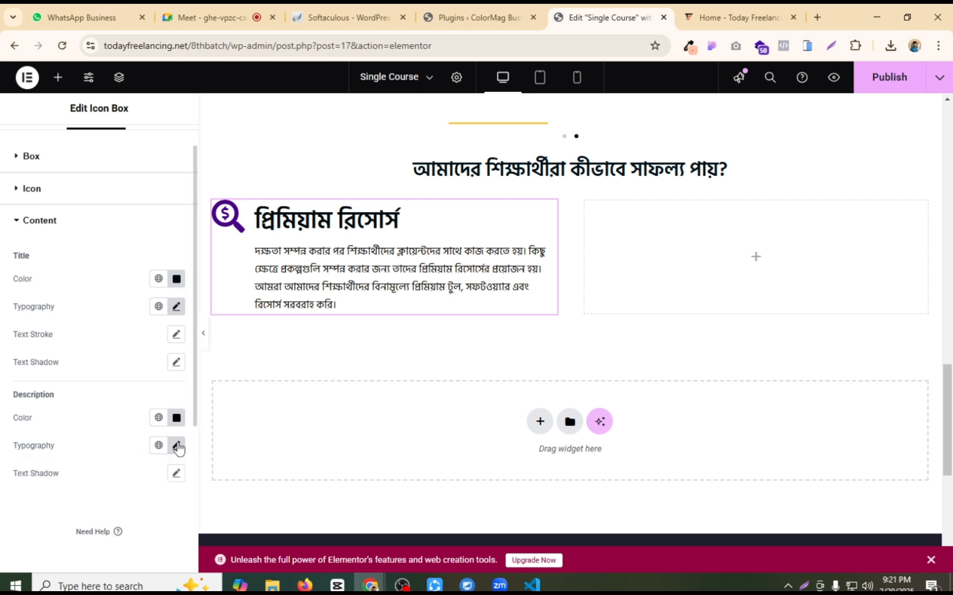
Step: Try a font size of 15 px on the icon box description and clear the size again
{"action": "left_click", "coordinate": [177, 447]}
{"action": "scroll", "coordinate": [138, 397], "scroll_direction": "down", "scroll_amount": 3}
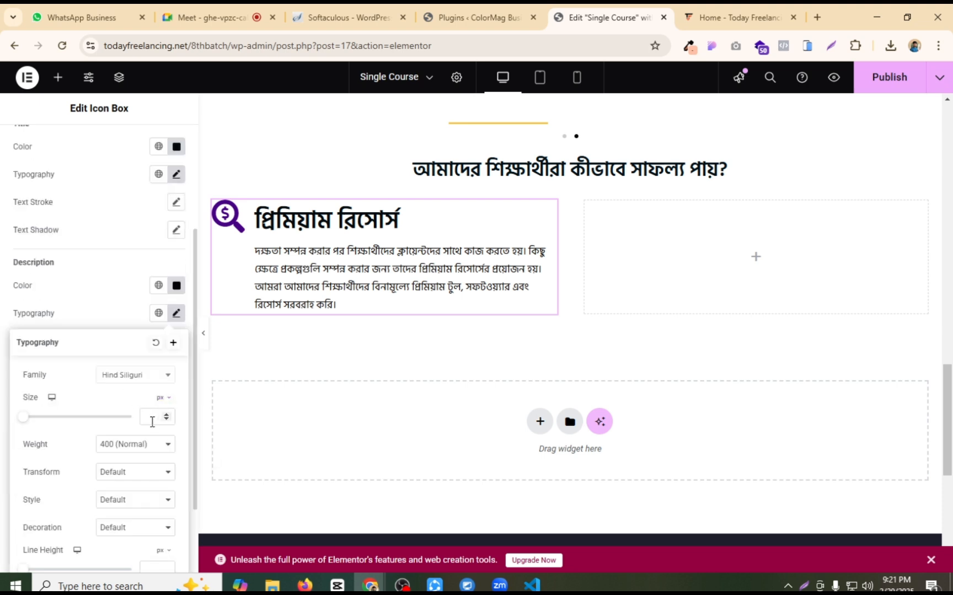
{"action": "left_click", "coordinate": [150, 419]}
{"action": "type", "text": "15"}
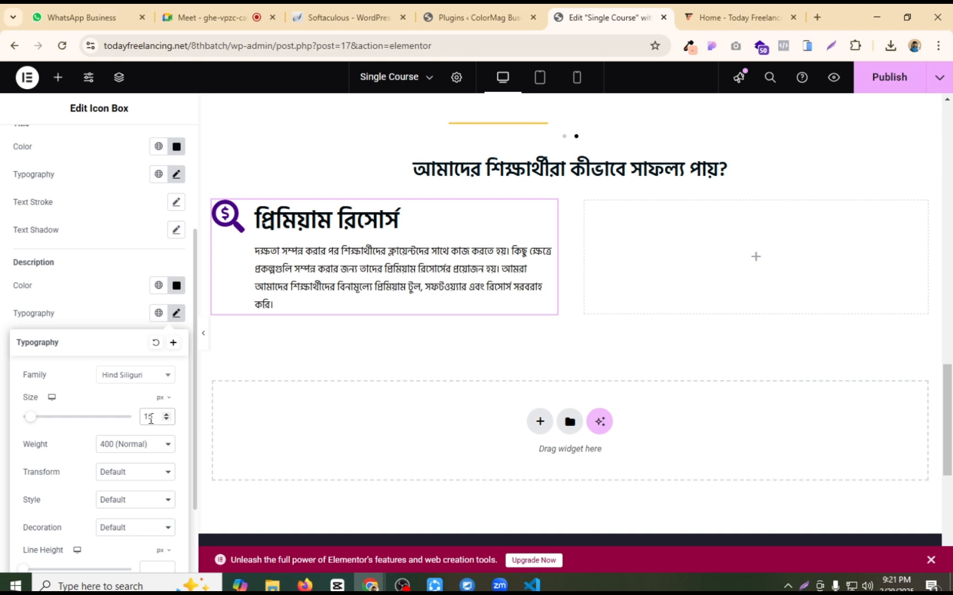
{"action": "key", "text": "BackSpace"}
{"action": "key", "text": "BackSpace"}
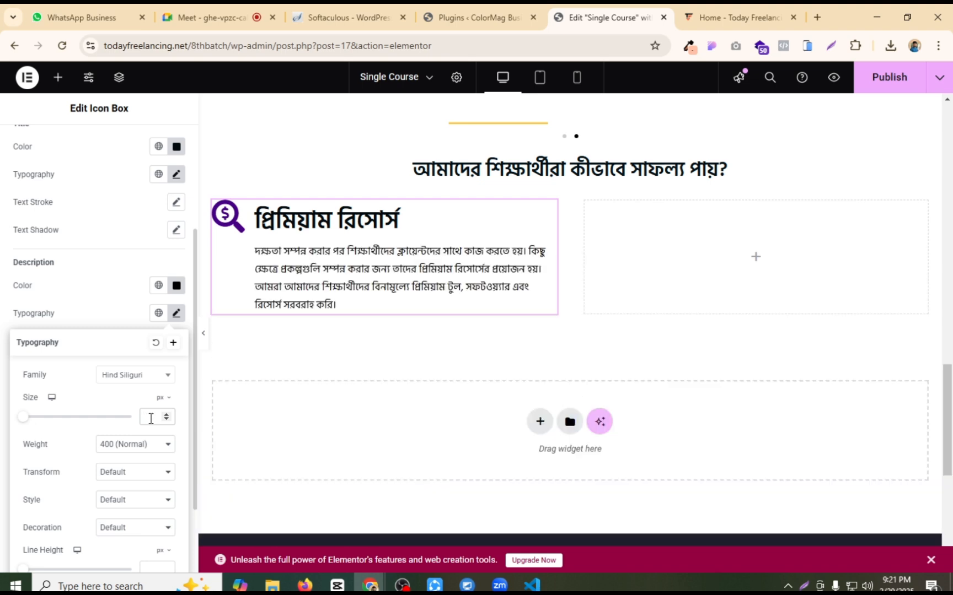
Step: Set the icon box's description font size to 12 px and its title font size to 20 px
{"action": "type", "text": "12"}
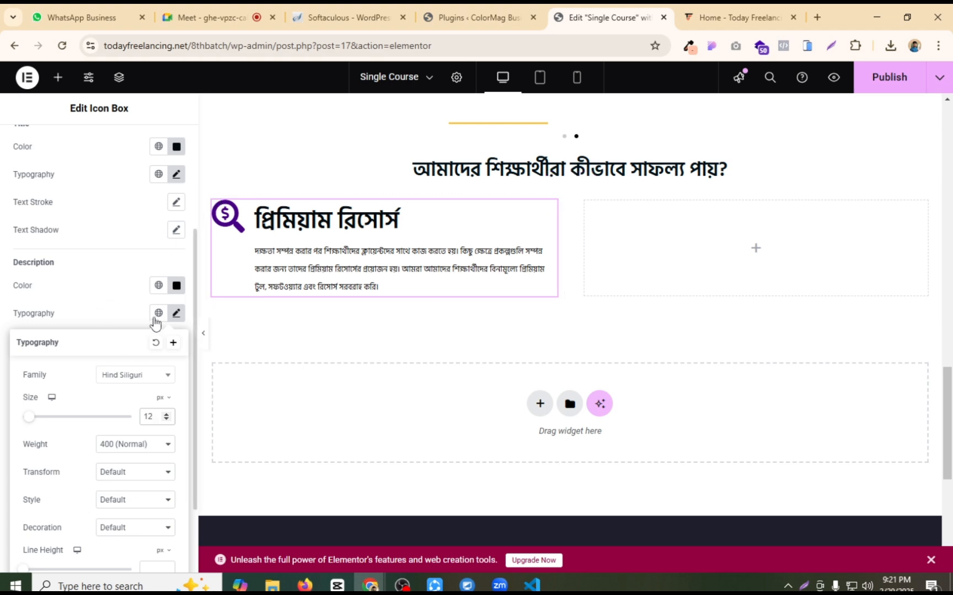
{"action": "left_click", "coordinate": [177, 314]}
{"action": "left_click", "coordinate": [176, 315]}
{"action": "left_click", "coordinate": [177, 175]}
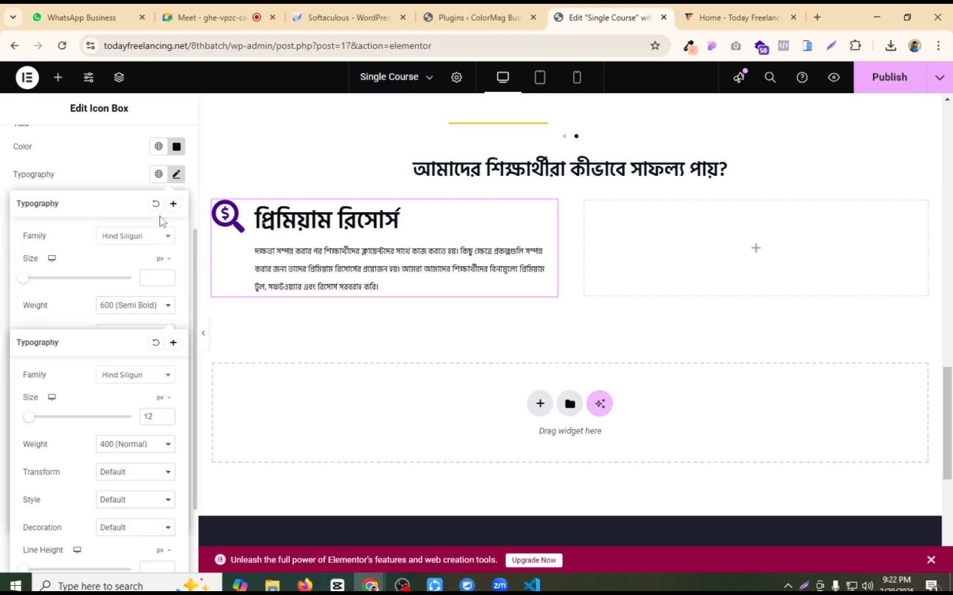
{"action": "left_click", "coordinate": [150, 279]}
{"action": "type", "text": "20"}
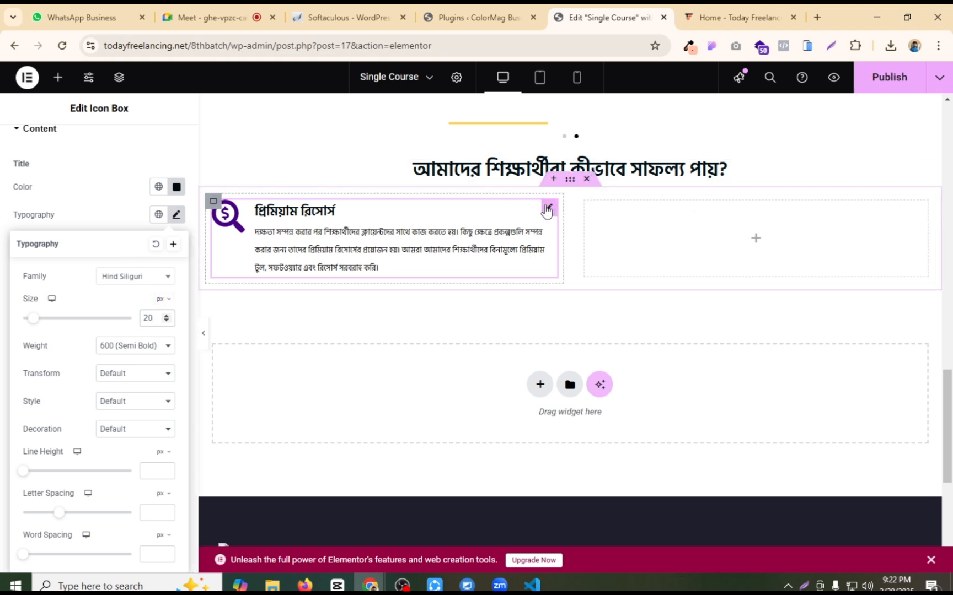
Step: Duplicate the finished icon box twice so the first column holds three of them
{"action": "right_click", "coordinate": [548, 209]}
{"action": "left_click", "coordinate": [610, 259]}
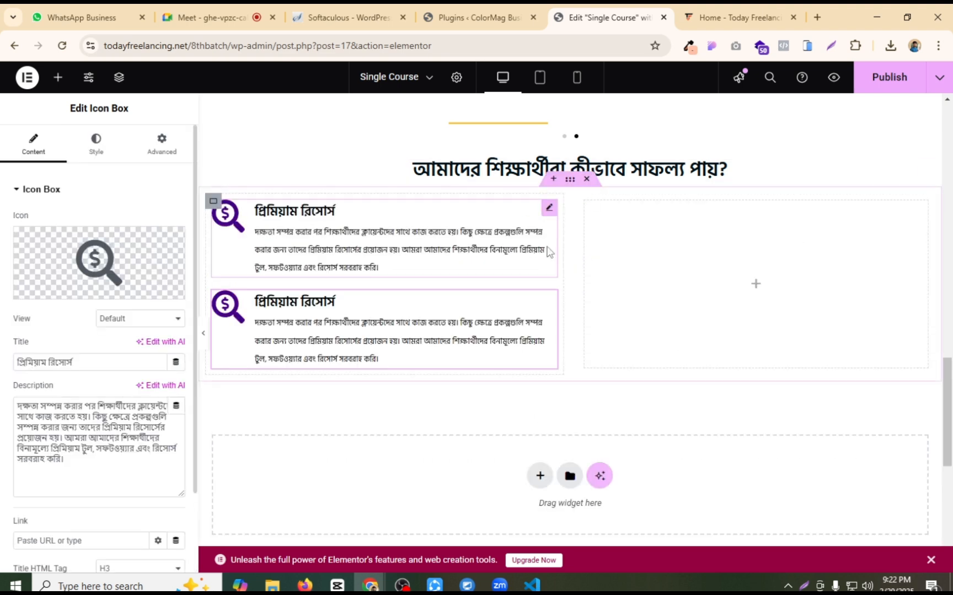
{"action": "right_click", "coordinate": [549, 208]}
{"action": "left_click", "coordinate": [570, 255]}
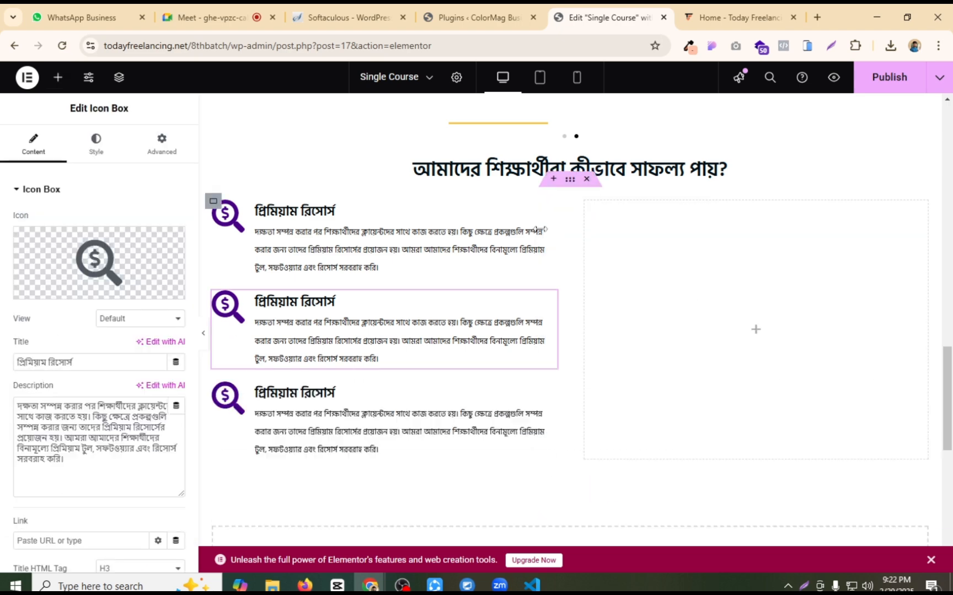
Step: Save the light bulb and wooden stairs image from the Today Freelancing reference page to the Downloads folder
{"action": "left_click", "coordinate": [737, 20]}
{"action": "scroll", "coordinate": [197, 353], "scroll_direction": "down", "scroll_amount": 4}
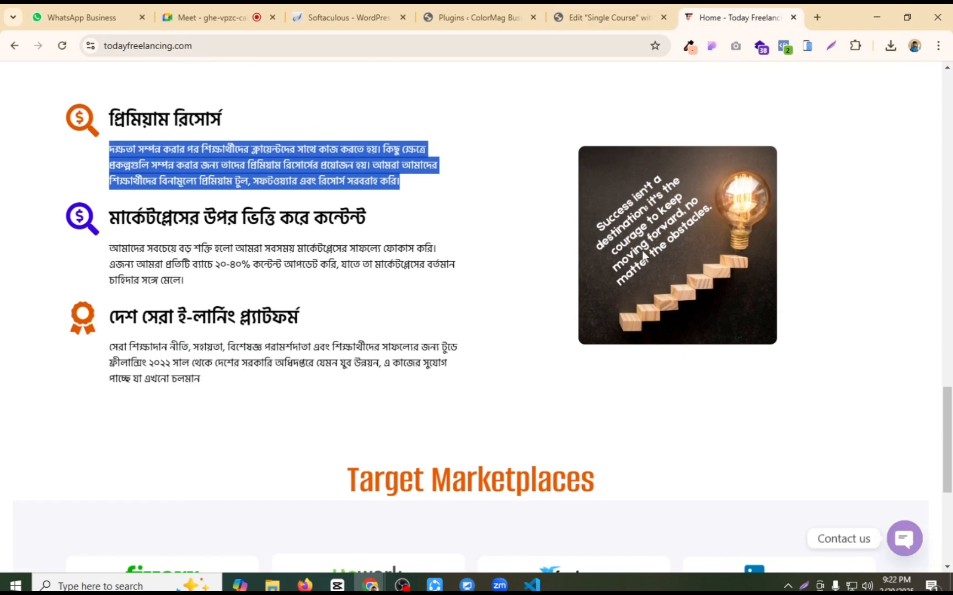
{"action": "right_click", "coordinate": [624, 196]}
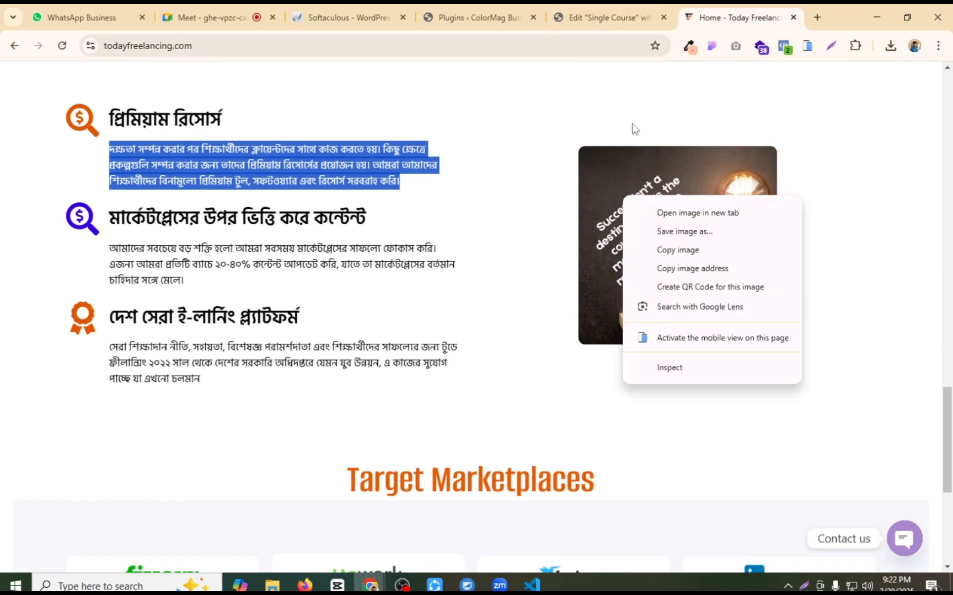
{"action": "left_click", "coordinate": [686, 232]}
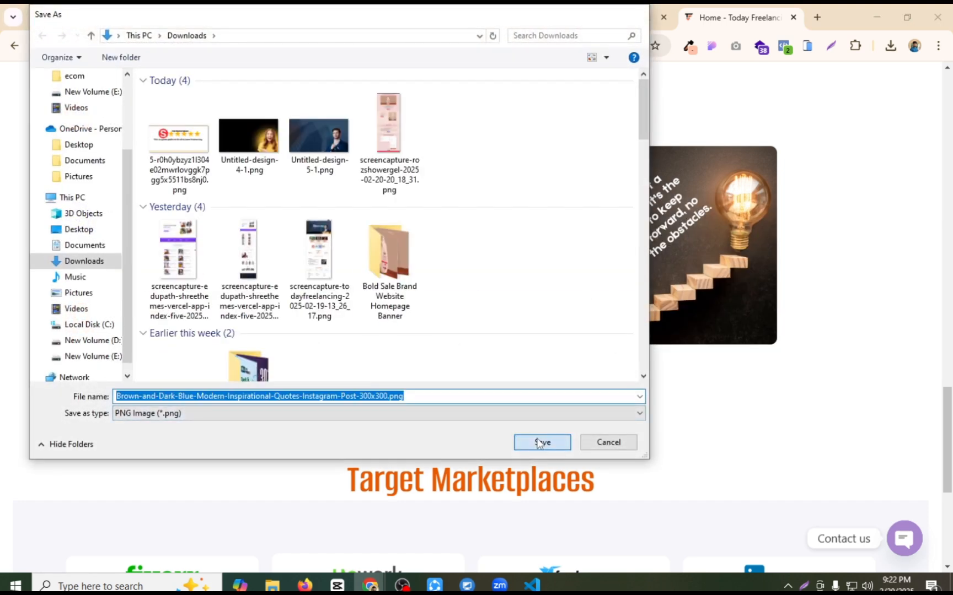
{"action": "left_click", "coordinate": [540, 440]}
Step: Back in Elementor, add an Image widget to the empty second column and upload the saved light bulb image into it
{"action": "left_click", "coordinate": [601, 17]}
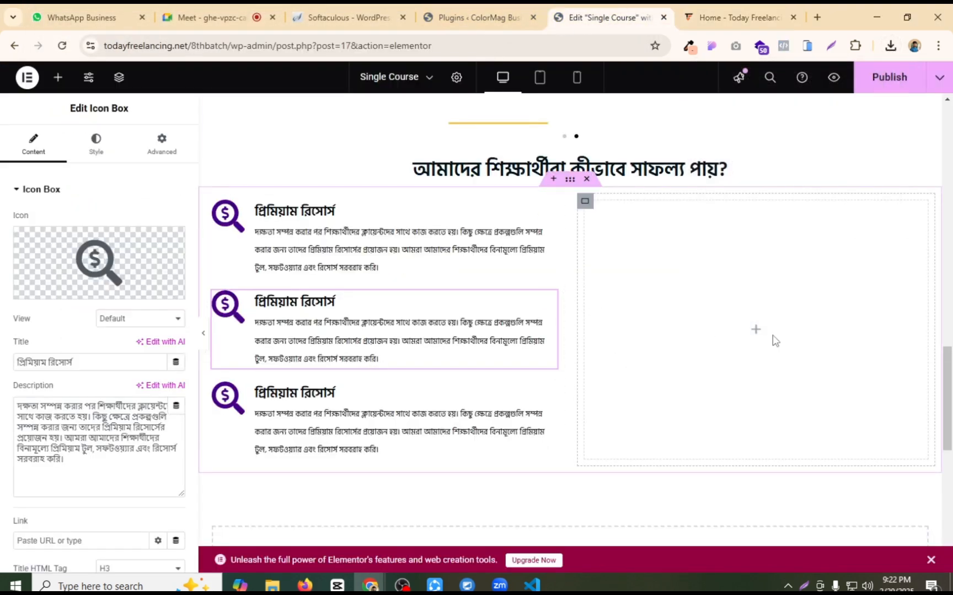
{"action": "left_click", "coordinate": [756, 330]}
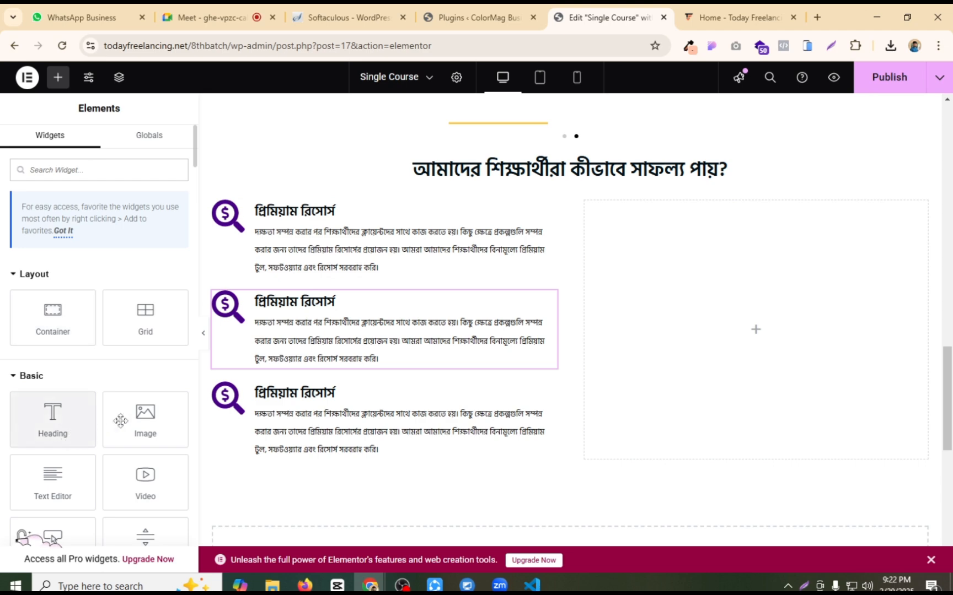
{"action": "left_click_drag", "start_coordinate": [145, 419], "coordinate": [722, 351]}
{"action": "left_click", "coordinate": [37, 287]}
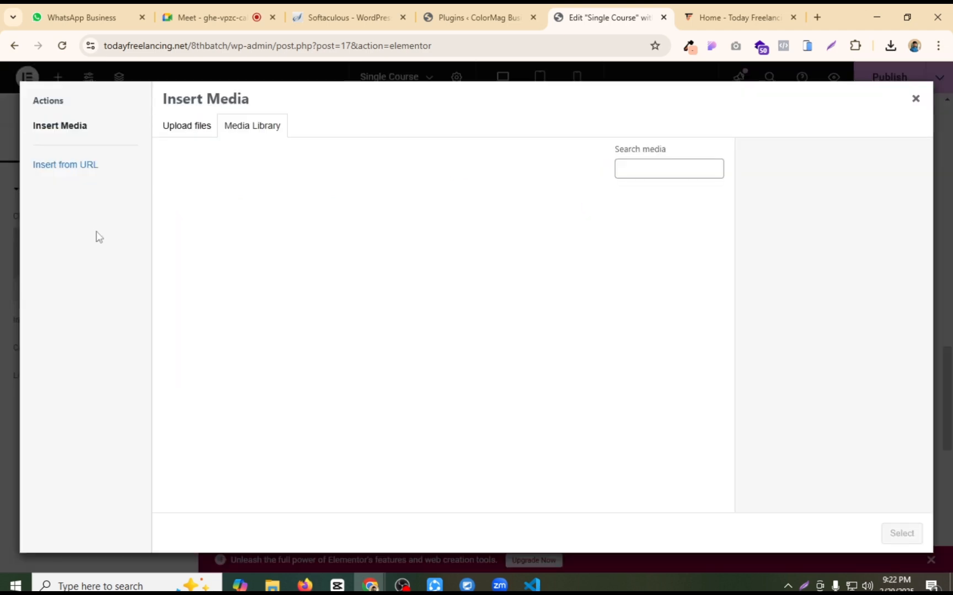
{"action": "left_click", "coordinate": [207, 129]}
{"action": "left_click", "coordinate": [543, 316]}
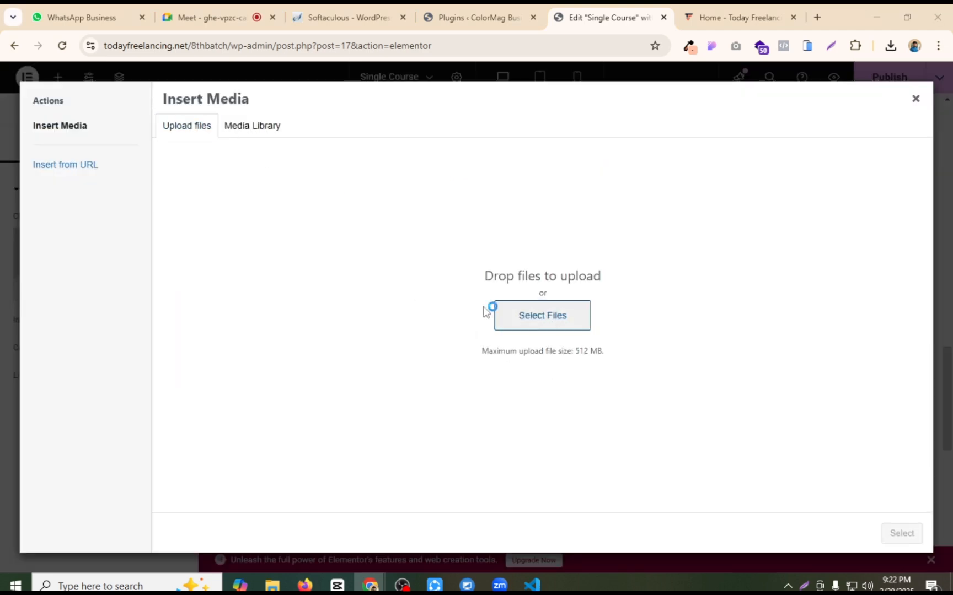
{"action": "left_click", "coordinate": [180, 124]}
{"action": "double_click", "coordinate": [180, 126]}
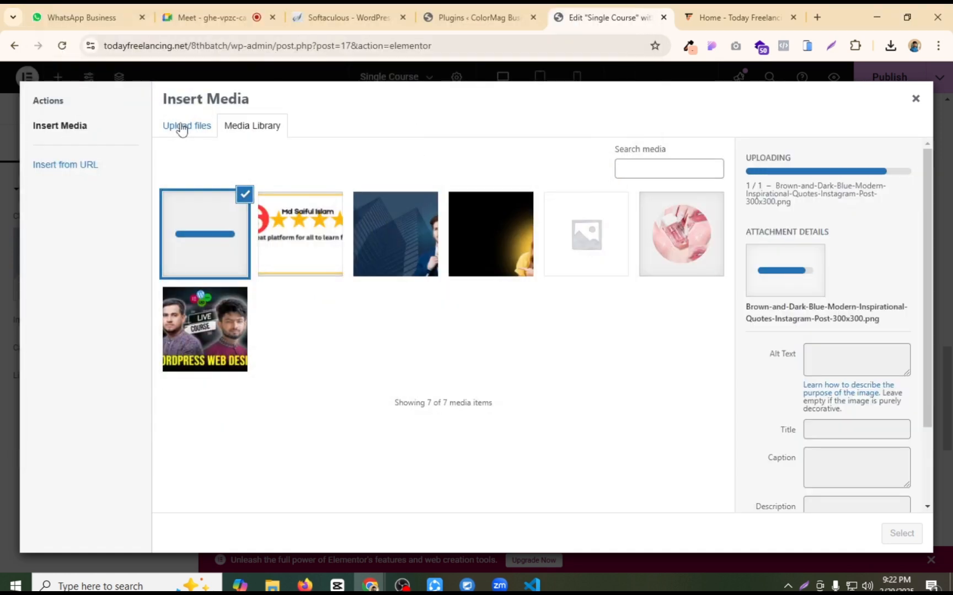
{"action": "left_click", "coordinate": [904, 535]}
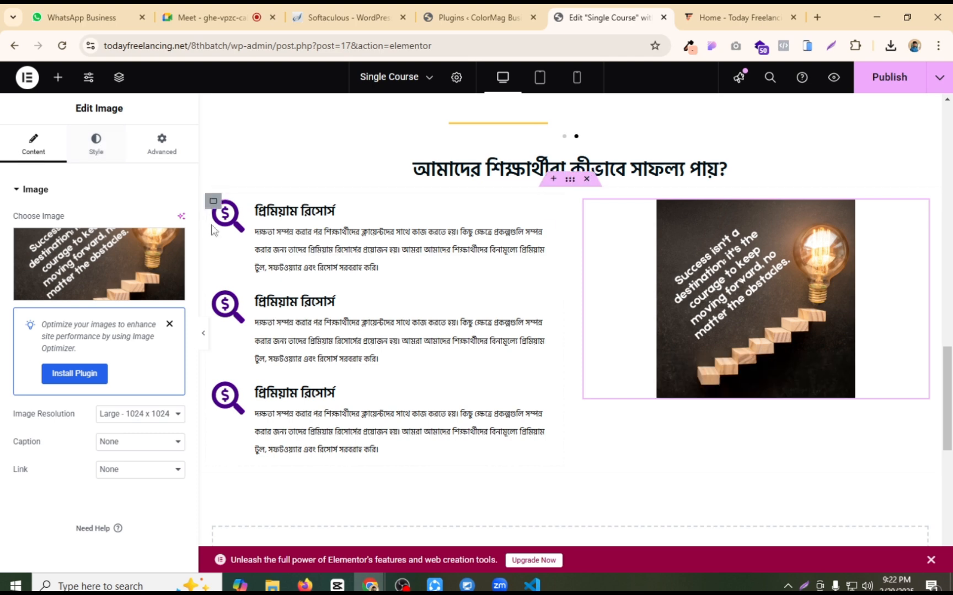
Step: Center the icon box column's items in both directions, and set the image column's Justify Content to center
{"action": "left_click", "coordinate": [214, 201]}
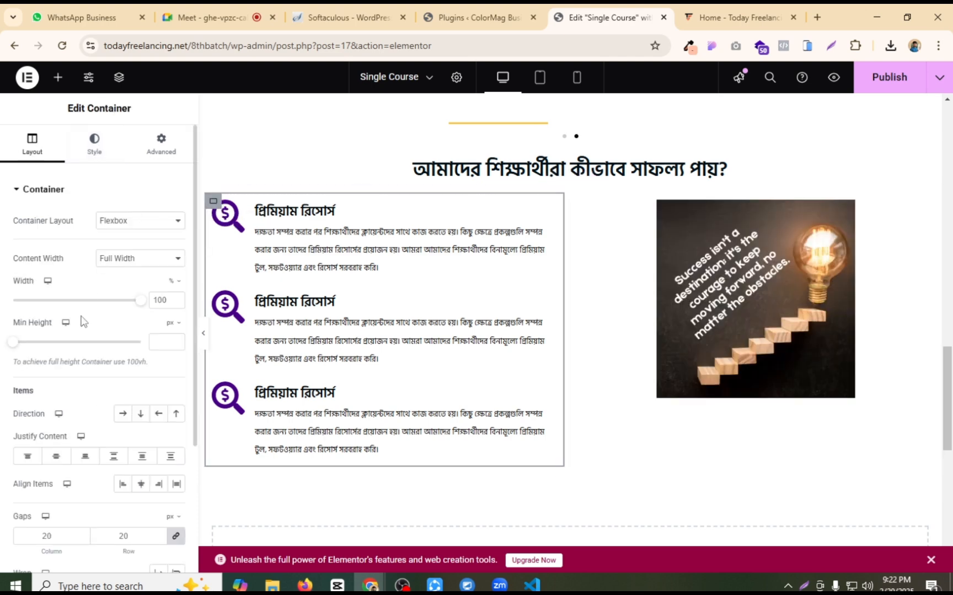
{"action": "scroll", "coordinate": [81, 320], "scroll_direction": "down", "scroll_amount": 3}
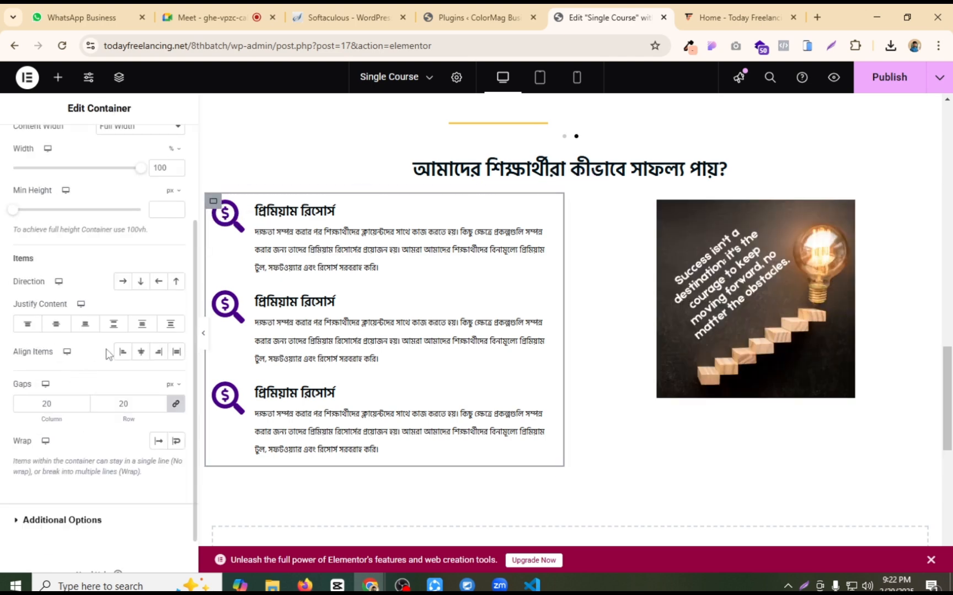
{"action": "left_click", "coordinate": [141, 351]}
{"action": "left_click", "coordinate": [56, 324]}
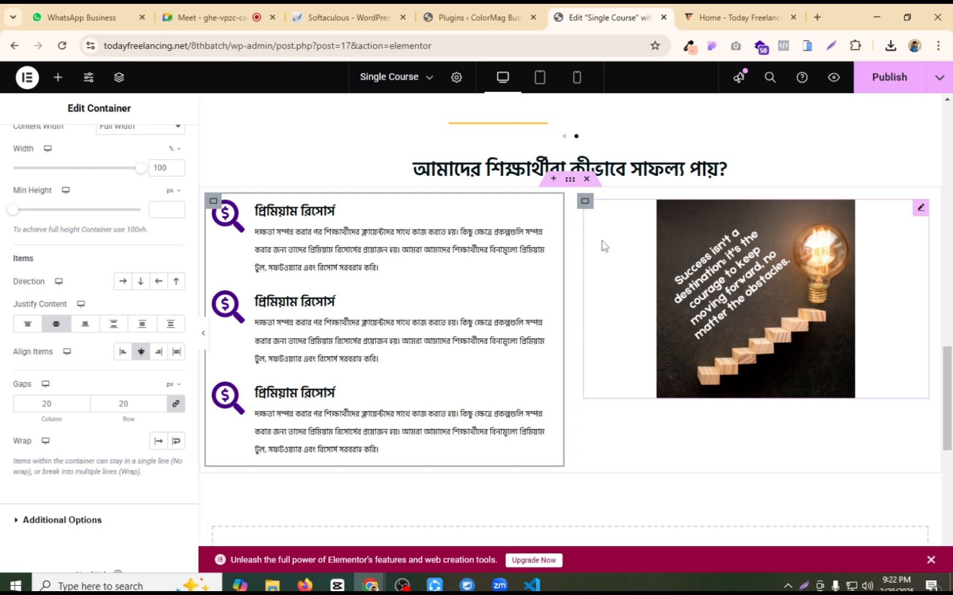
{"action": "left_click", "coordinate": [585, 202]}
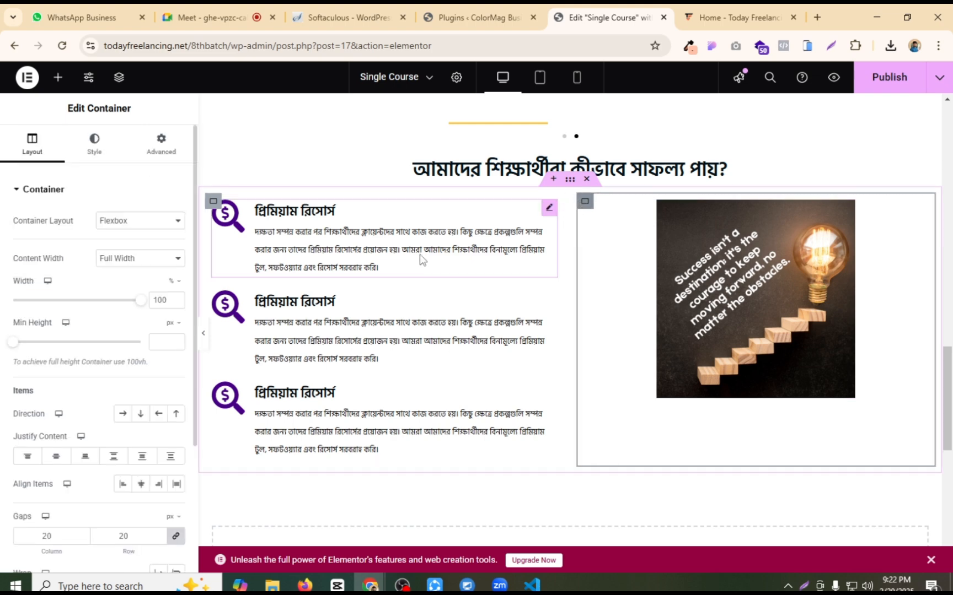
{"action": "left_click", "coordinate": [58, 458]}
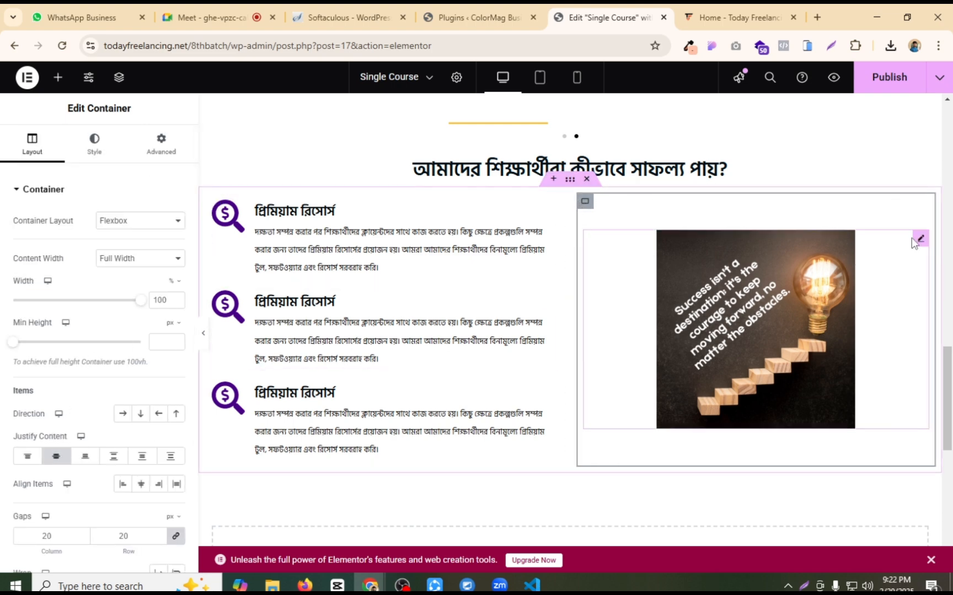
Step: Give the light bulb image a 10 px border radius on all corners and publish the page
{"action": "left_click", "coordinate": [917, 240]}
{"action": "left_click", "coordinate": [96, 142]}
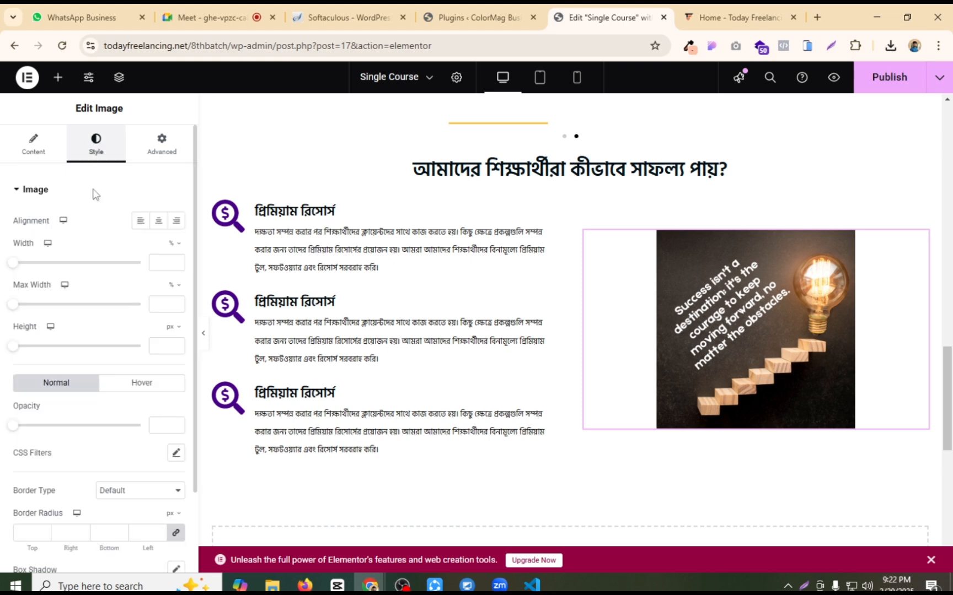
{"action": "scroll", "coordinate": [43, 290], "scroll_direction": "down", "scroll_amount": 2}
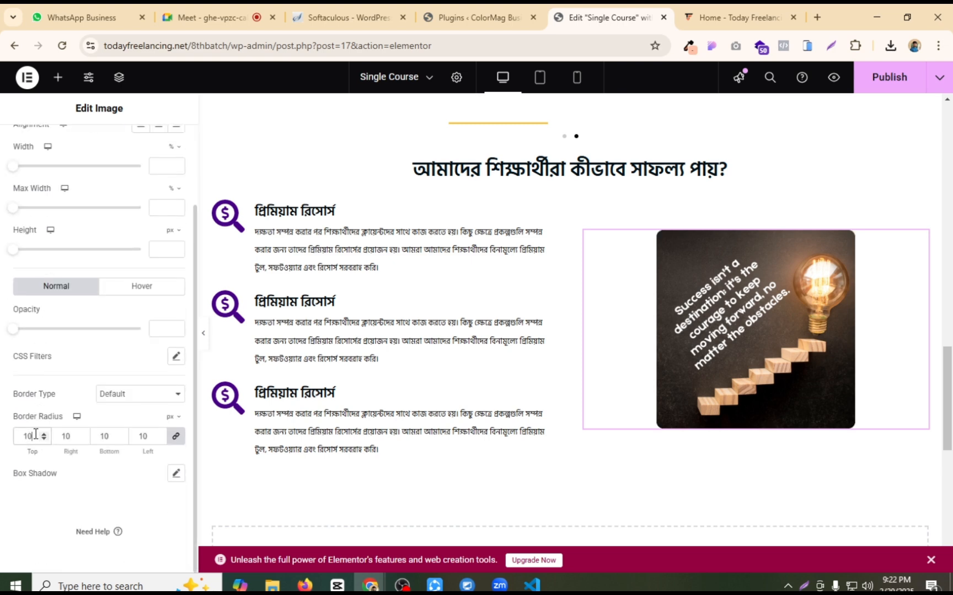
{"action": "left_click", "coordinate": [890, 86]}
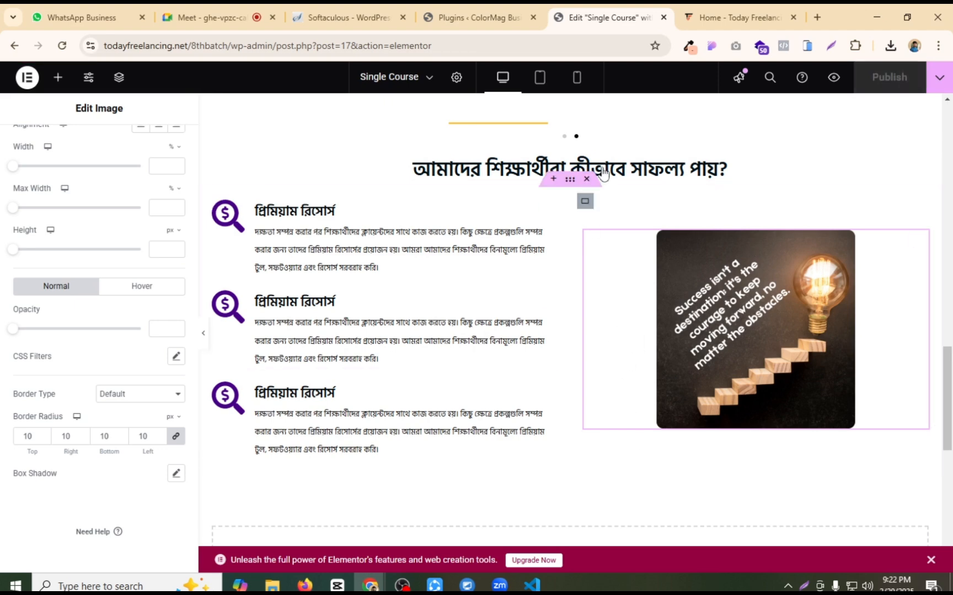
Step: On the reference page, select the "Target Marketplaces" heading text and save the Fiverr logo image to Downloads
{"action": "left_click", "coordinate": [733, 17]}
{"action": "scroll", "coordinate": [422, 314], "scroll_direction": "down", "scroll_amount": 3}
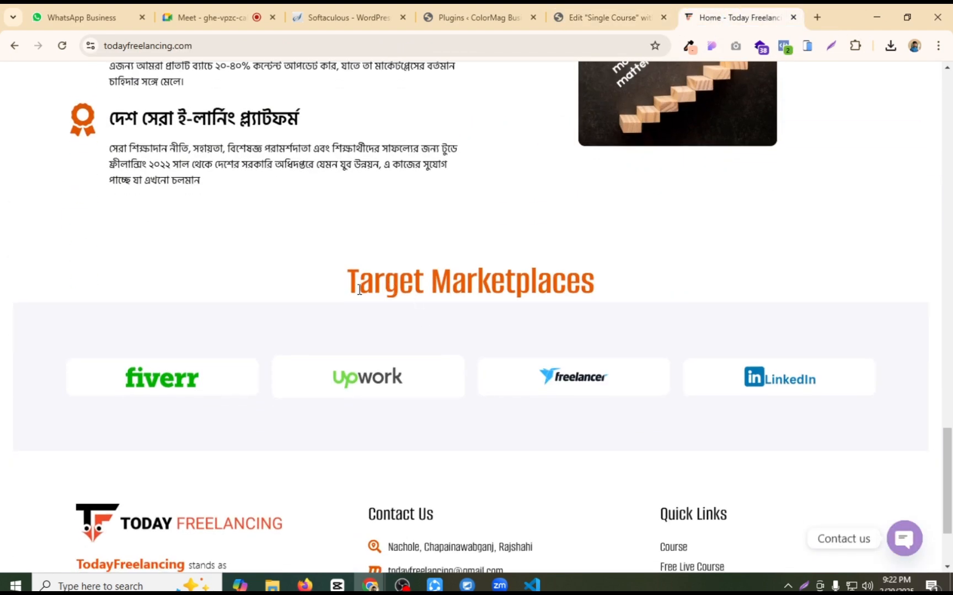
{"action": "left_click_drag", "start_coordinate": [349, 283], "coordinate": [629, 278]}
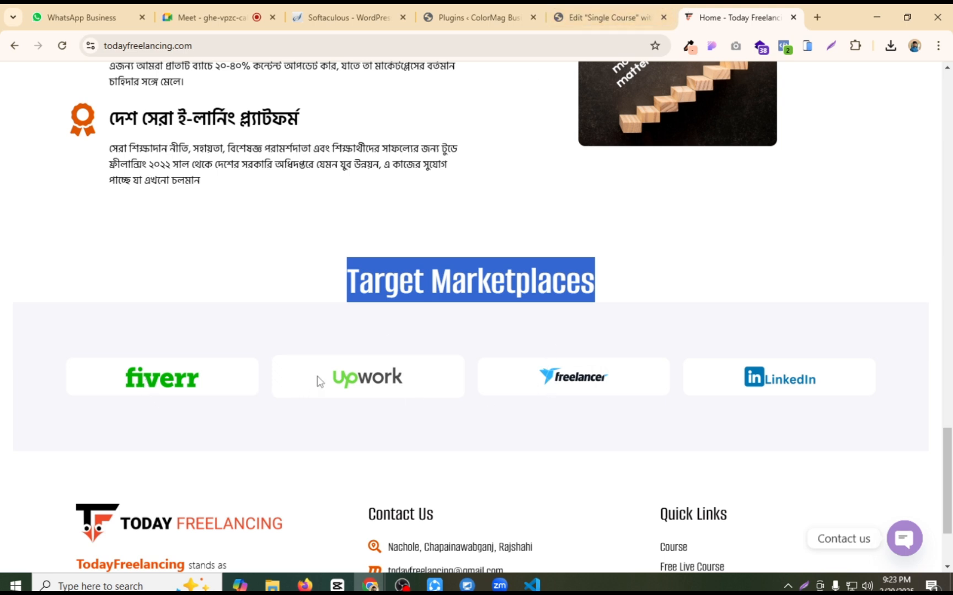
{"action": "right_click", "coordinate": [171, 378]}
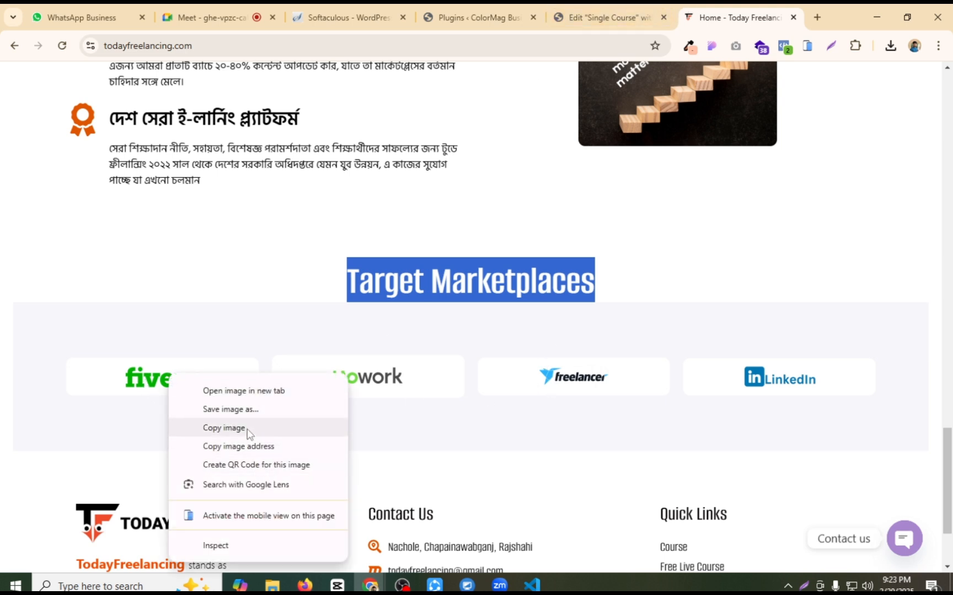
{"action": "left_click", "coordinate": [244, 410]}
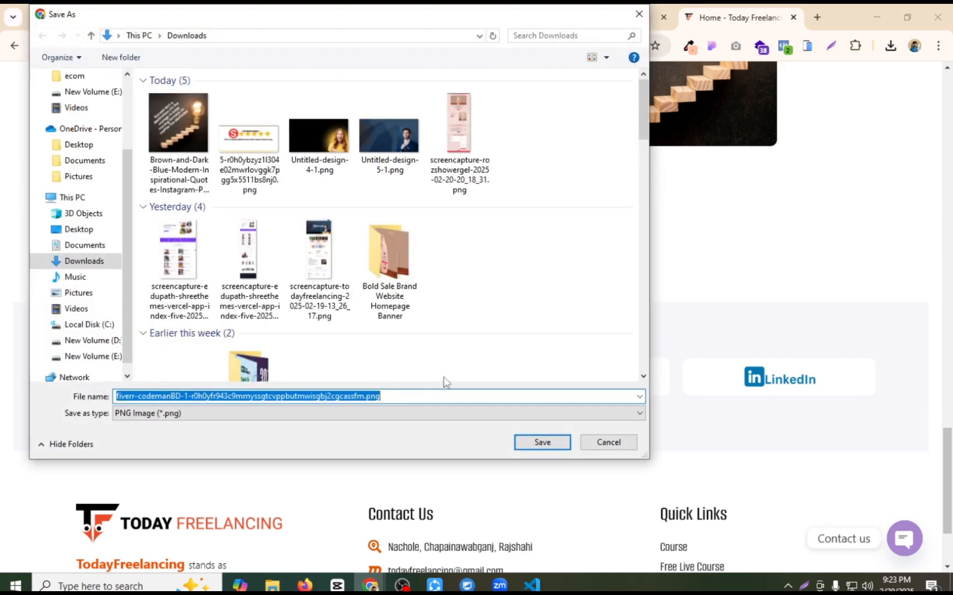
{"action": "left_click", "coordinate": [529, 442]}
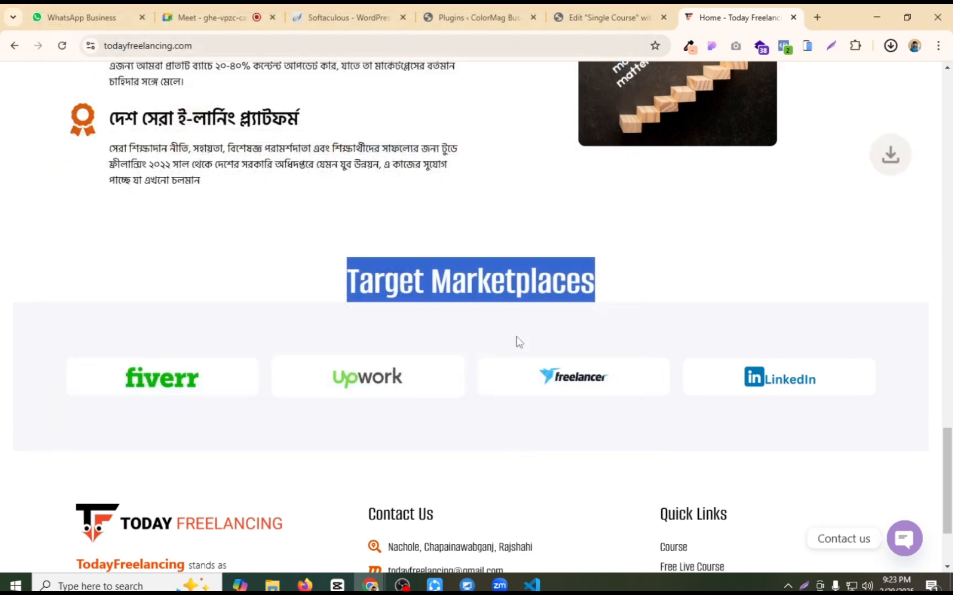
Step: Duplicate the student success section's heading in Elementor and try to move the copy below the two-column section
{"action": "left_click", "coordinate": [585, 17]}
{"action": "scroll", "coordinate": [545, 440], "scroll_direction": "down", "scroll_amount": 3}
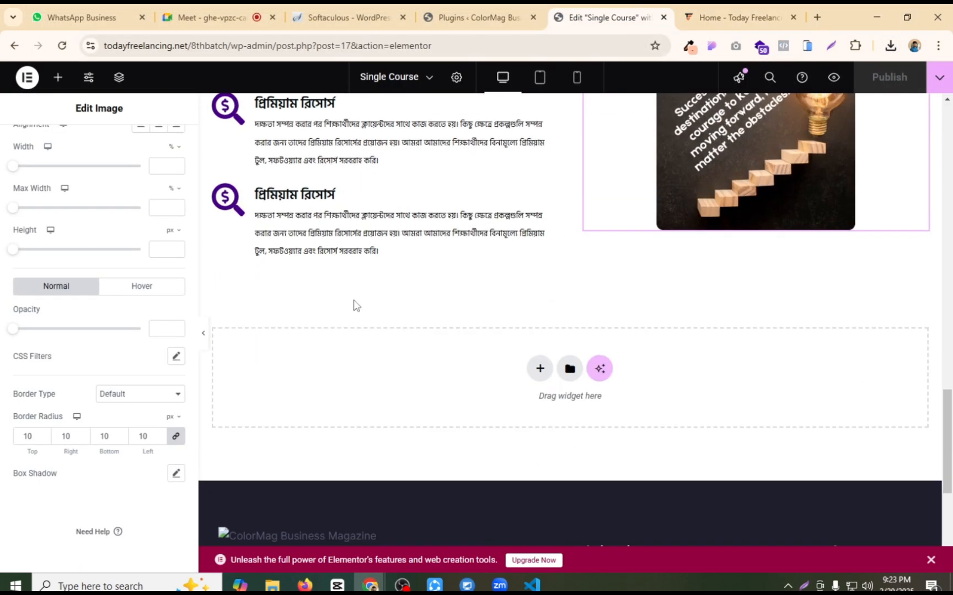
{"action": "scroll", "coordinate": [518, 350], "scroll_direction": "up", "scroll_amount": 3}
{"action": "right_click", "coordinate": [719, 169]}
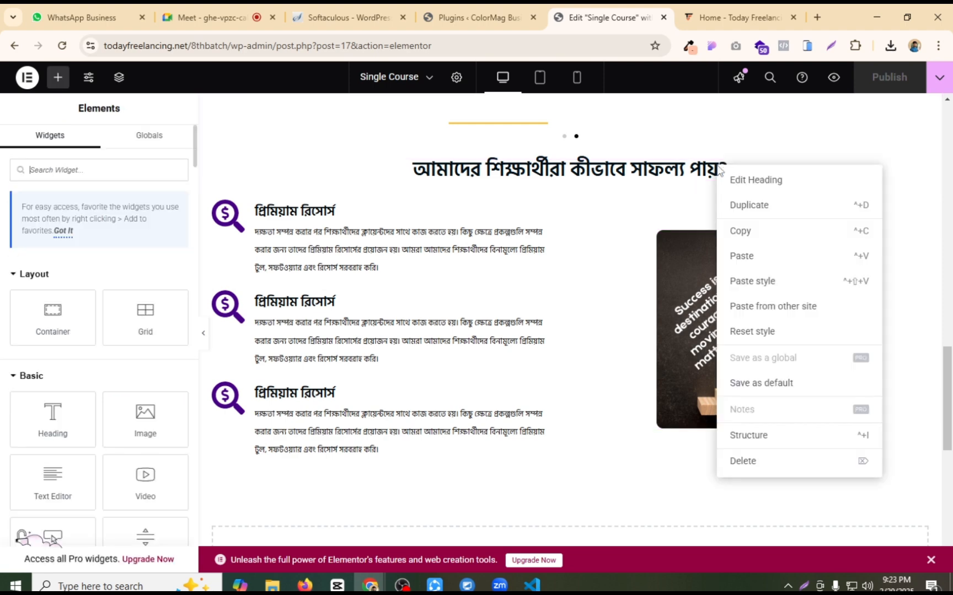
{"action": "left_click", "coordinate": [743, 211]}
{"action": "left_click_drag", "start_coordinate": [595, 205], "coordinate": [487, 198]}
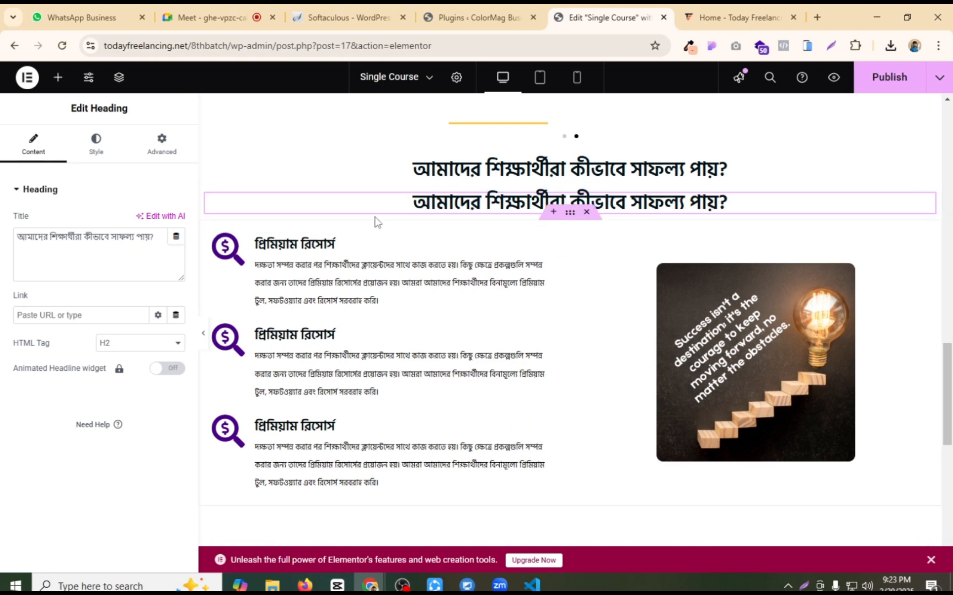
Step: Use the page structure to move the duplicated heading into the two-column container, after the image column
{"action": "left_click", "coordinate": [119, 79]}
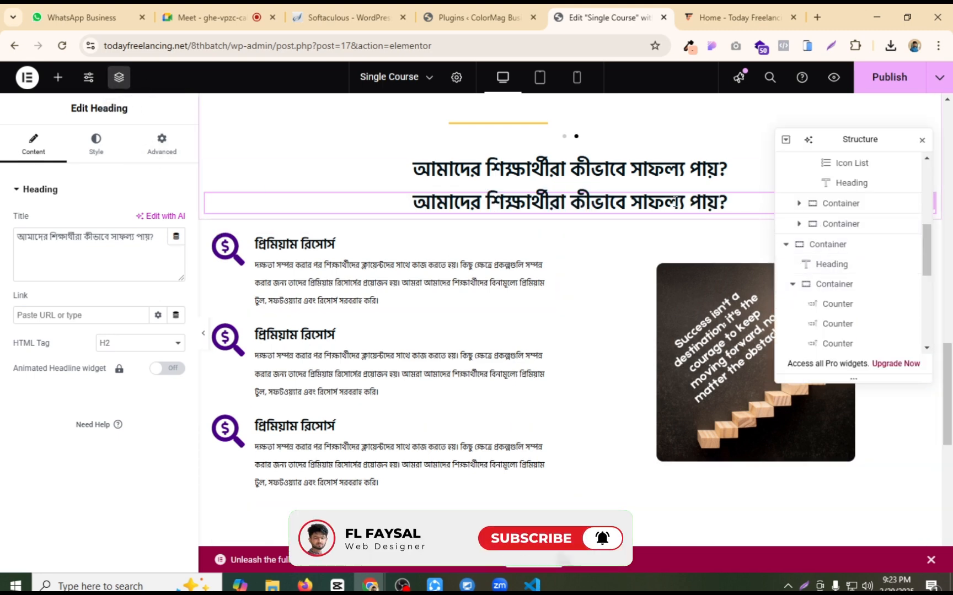
{"action": "left_click", "coordinate": [834, 246]}
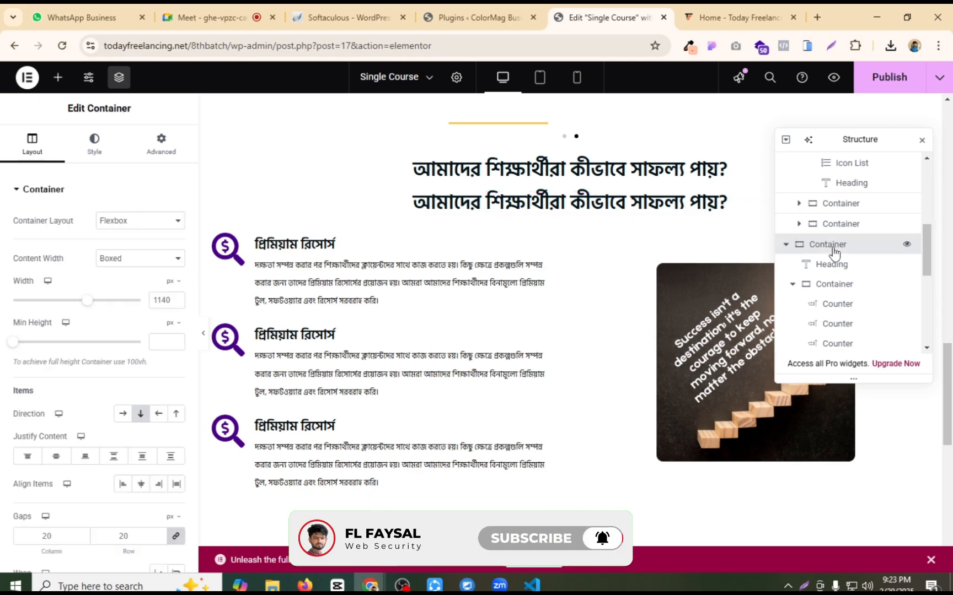
{"action": "scroll", "coordinate": [838, 296], "scroll_direction": "down", "scroll_amount": 5}
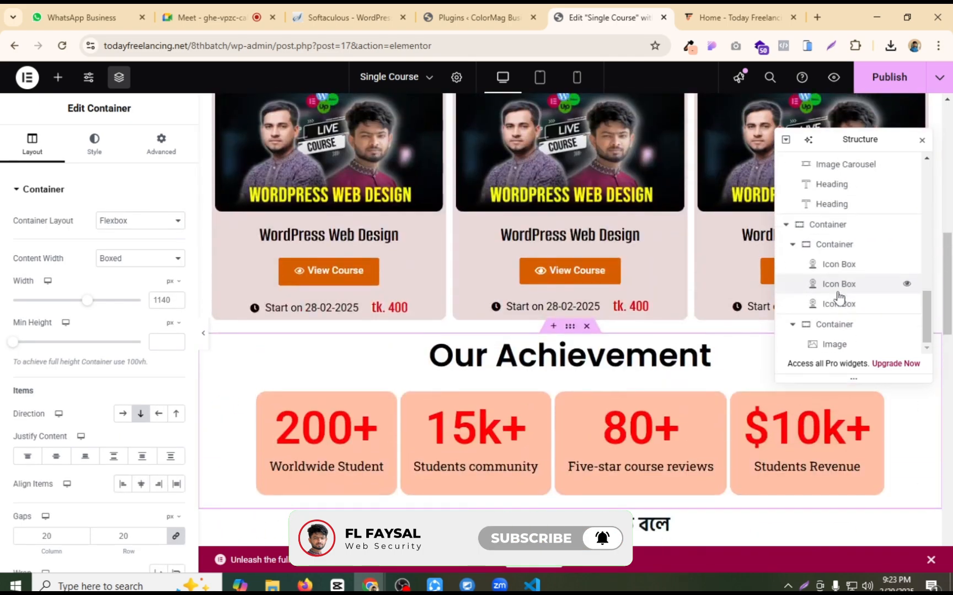
{"action": "scroll", "coordinate": [661, 336], "scroll_direction": "down", "scroll_amount": 13}
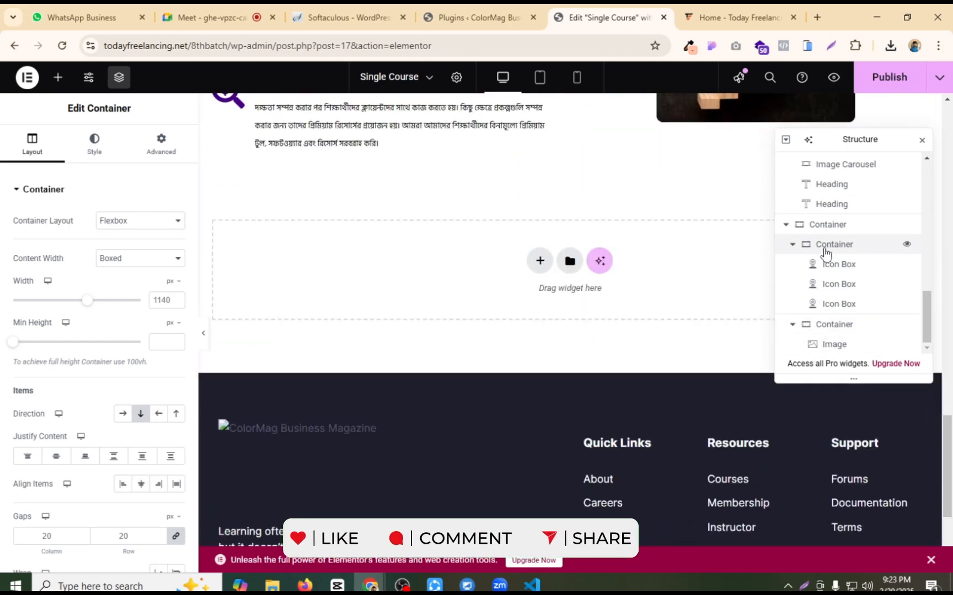
{"action": "left_click", "coordinate": [793, 245]}
{"action": "left_click_drag", "start_coordinate": [820, 266], "coordinate": [816, 336]}
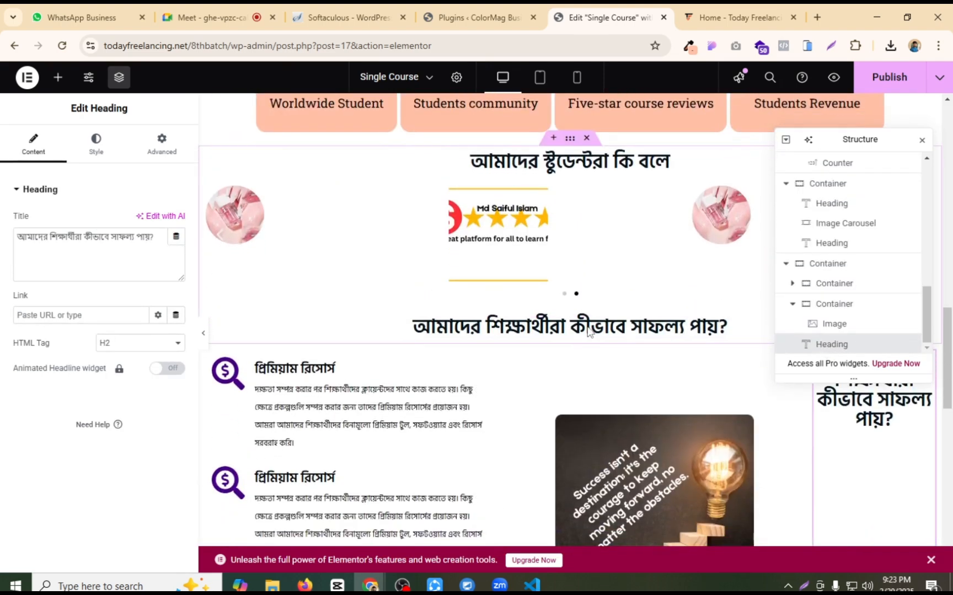
Step: Delete the duplicate heading placed with the icon boxes and the staircase image
{"action": "scroll", "coordinate": [588, 331], "scroll_direction": "down", "scroll_amount": 5}
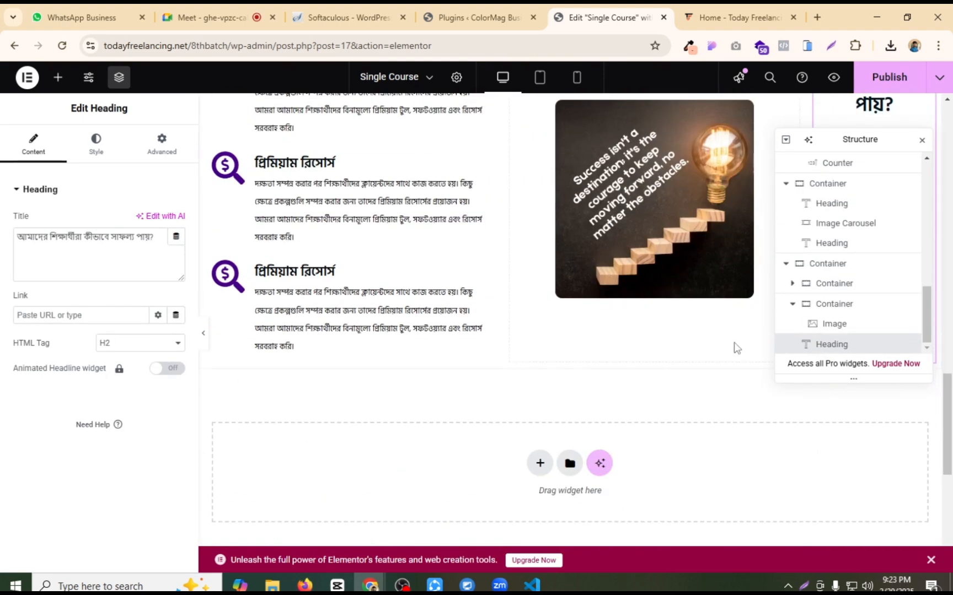
{"action": "left_click", "coordinate": [792, 283]}
{"action": "left_click", "coordinate": [793, 252]}
{"action": "left_click_drag", "start_coordinate": [822, 345], "coordinate": [814, 288]}
{"action": "right_click", "coordinate": [839, 350]}
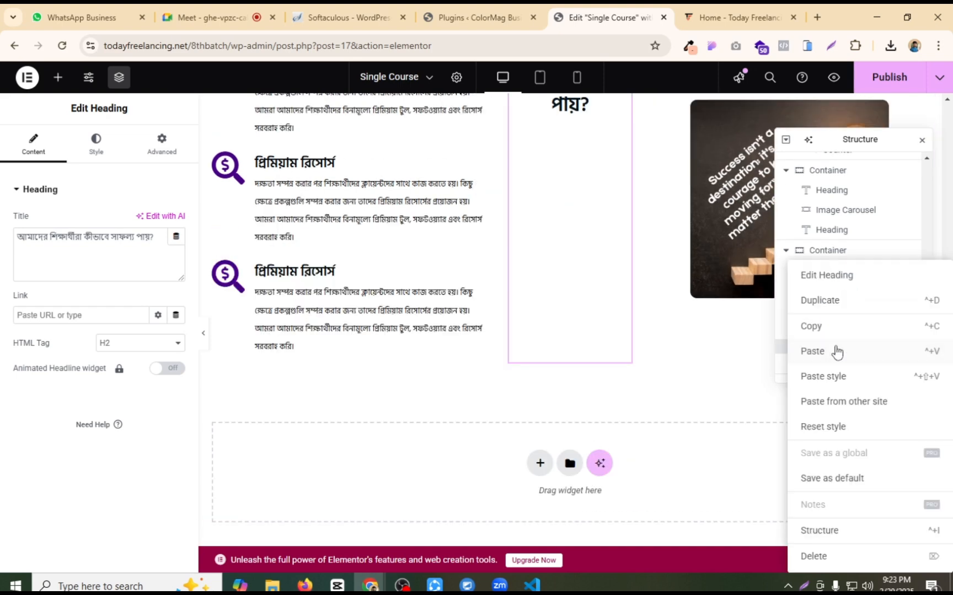
{"action": "left_click", "coordinate": [814, 556]}
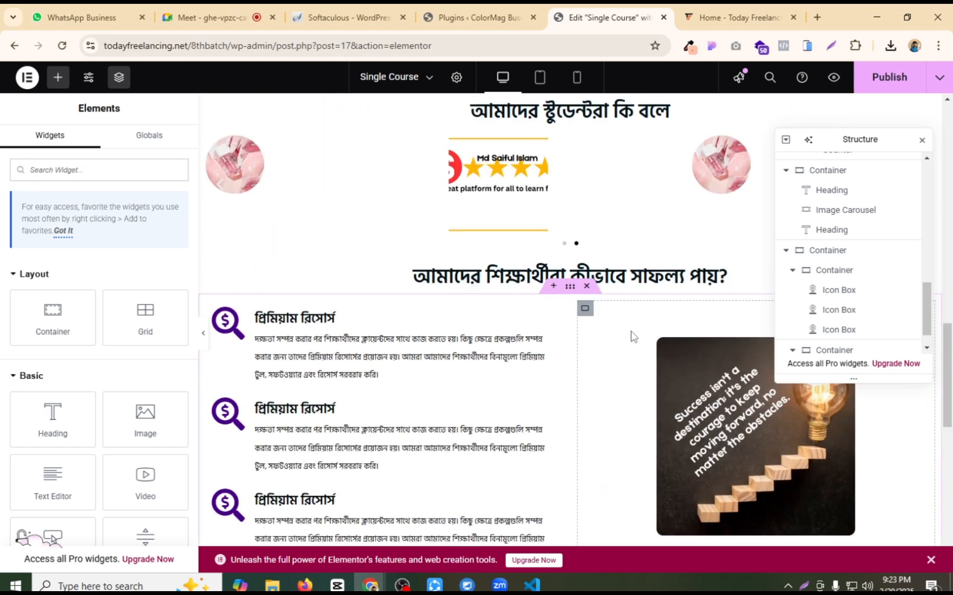
Step: Add a new empty single-column Flexbox container below the icon-box and image section
{"action": "left_click", "coordinate": [539, 344]}
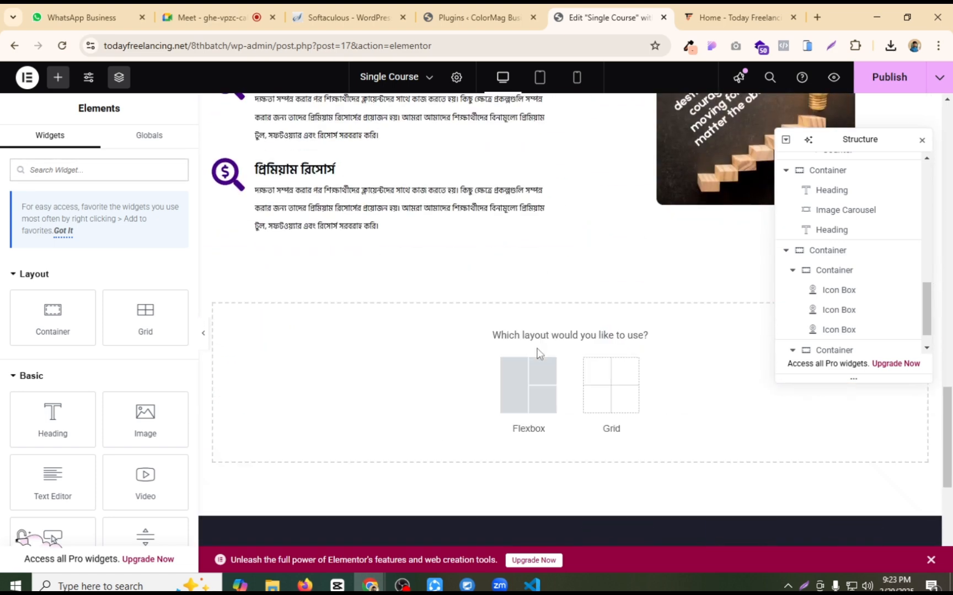
{"action": "left_click", "coordinate": [512, 398]}
{"action": "left_click", "coordinate": [389, 373]}
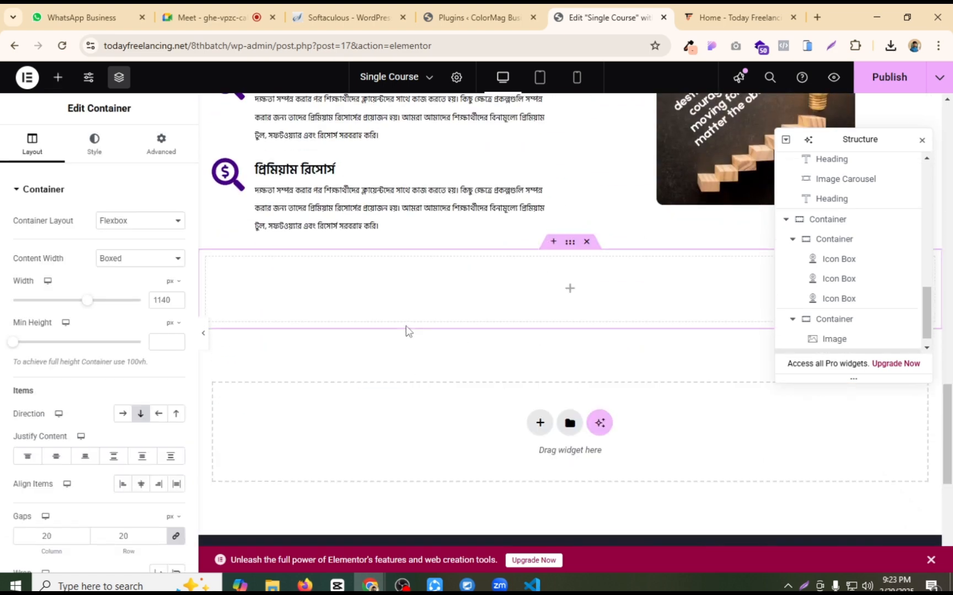
{"action": "key", "text": "ctrl+plus"}
{"action": "left_click", "coordinate": [571, 251]}
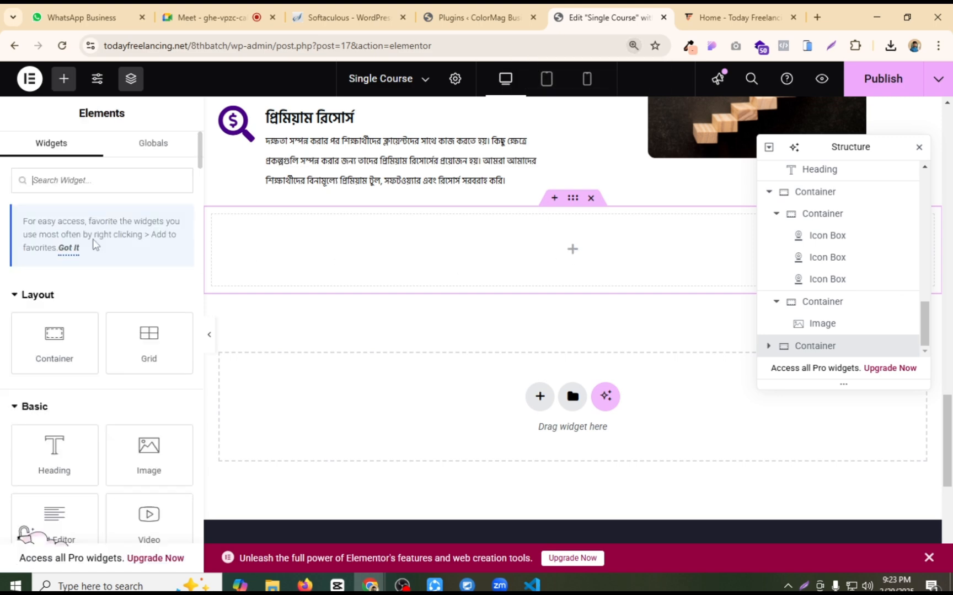
{"action": "scroll", "coordinate": [580, 255], "scroll_direction": "up", "scroll_amount": 7}
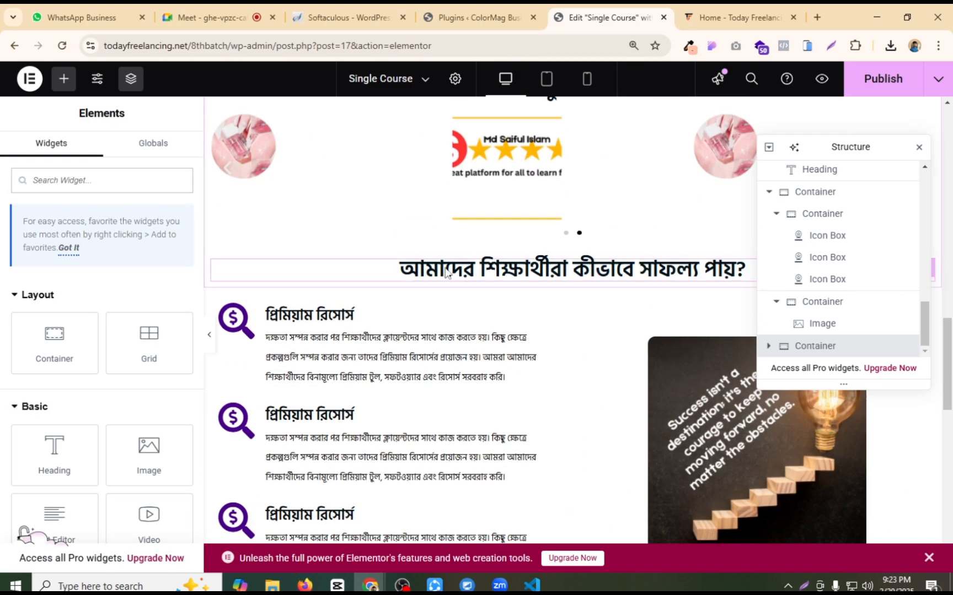
{"action": "right_click", "coordinate": [446, 271]}
{"action": "right_click", "coordinate": [375, 270]}
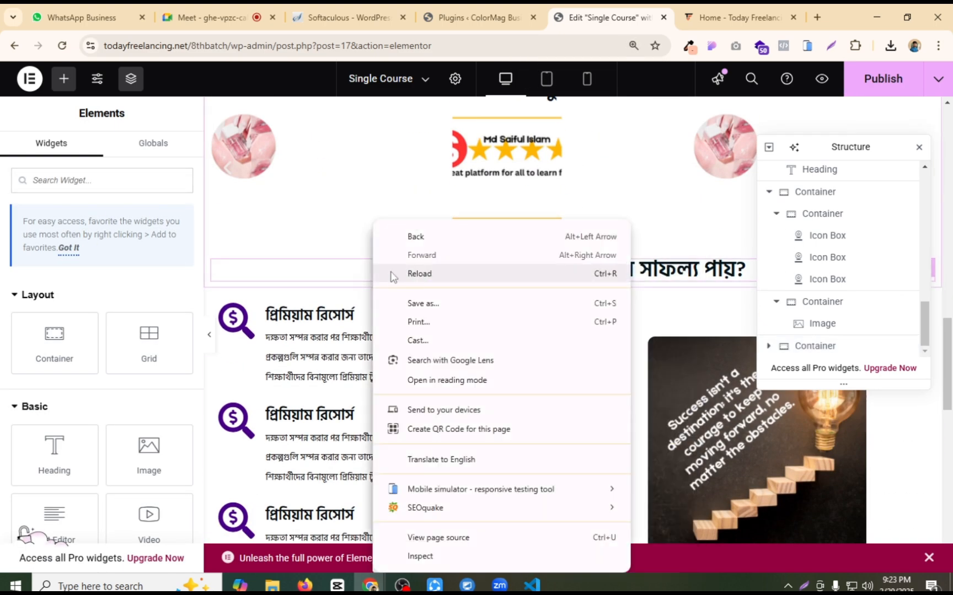
{"action": "right_click", "coordinate": [314, 273]}
{"action": "left_click", "coordinate": [353, 306]}
{"action": "scroll", "coordinate": [447, 336], "scroll_direction": "down", "scroll_amount": 5}
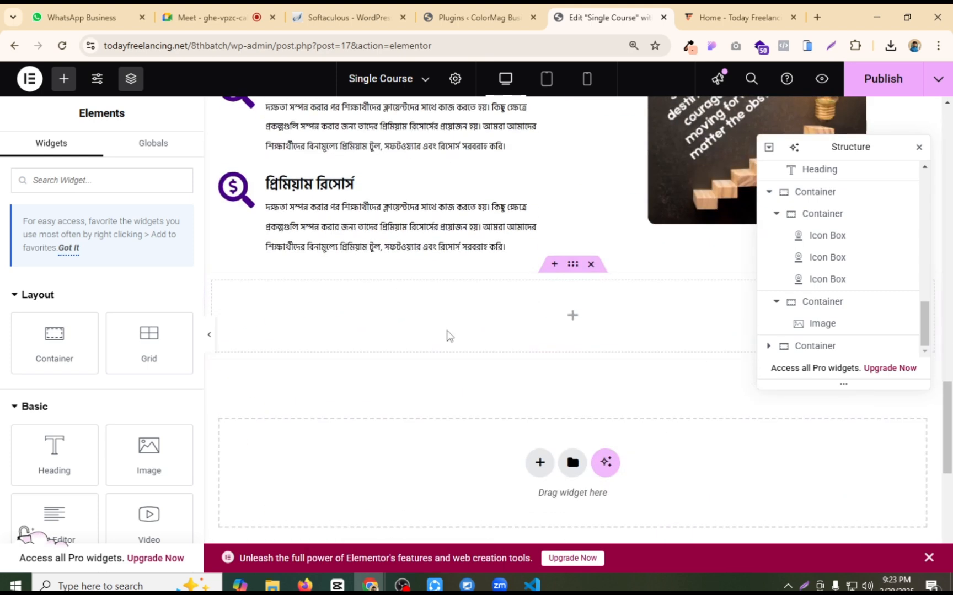
{"action": "right_click", "coordinate": [574, 318]}
{"action": "left_click", "coordinate": [610, 287]}
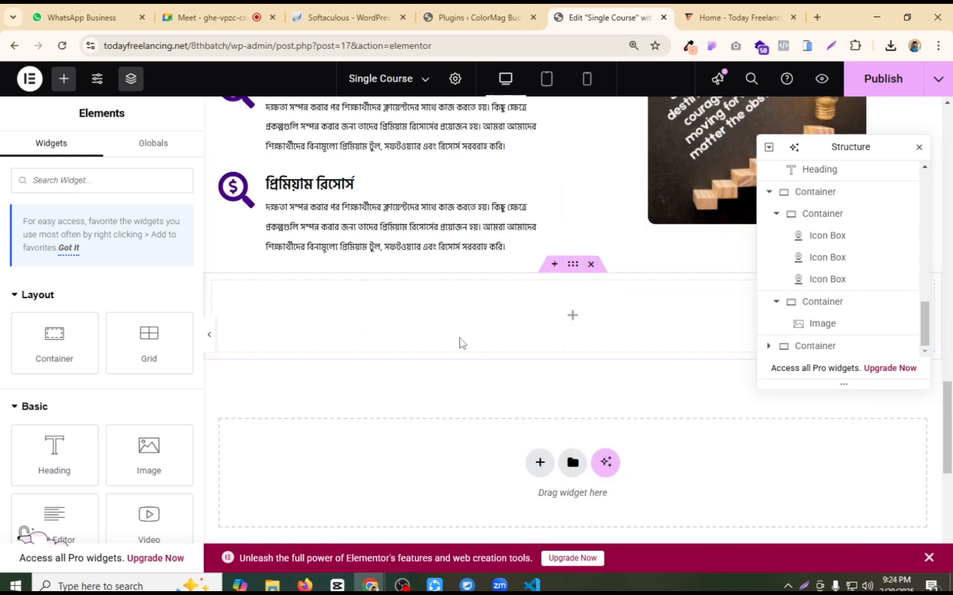
{"action": "right_click", "coordinate": [554, 319]}
{"action": "left_click", "coordinate": [581, 304]}
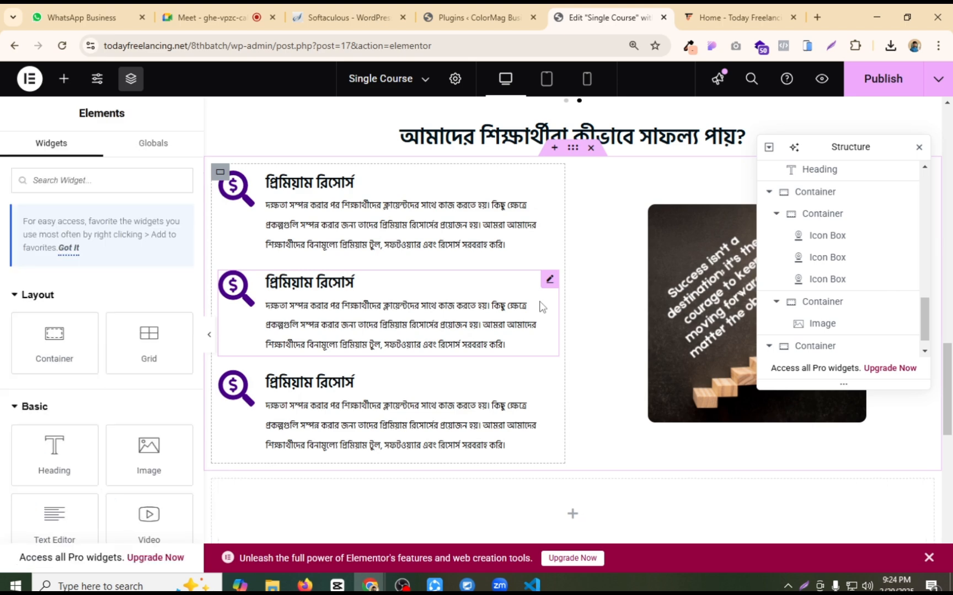
Step: Copy the heading "আমাদের শিক্ষার্থীরা কীভাবে সাফল্য পায়?" and paste it into the new empty container
{"action": "scroll", "coordinate": [520, 245], "scroll_direction": "up", "scroll_amount": 1}
{"action": "right_click", "coordinate": [490, 207]}
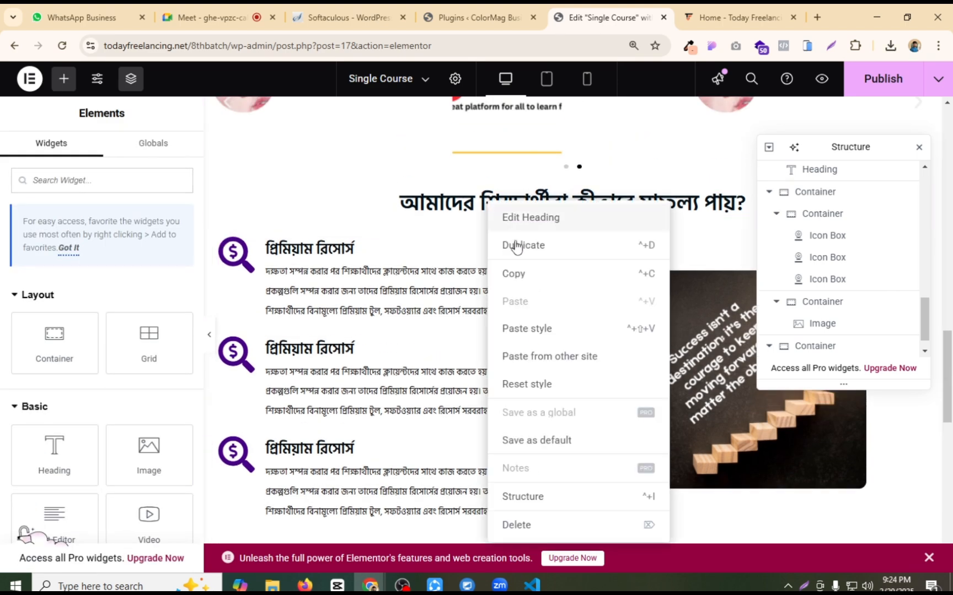
{"action": "left_click", "coordinate": [514, 274]}
{"action": "scroll", "coordinate": [514, 279], "scroll_direction": "down", "scroll_amount": 5}
{"action": "right_click", "coordinate": [502, 261]}
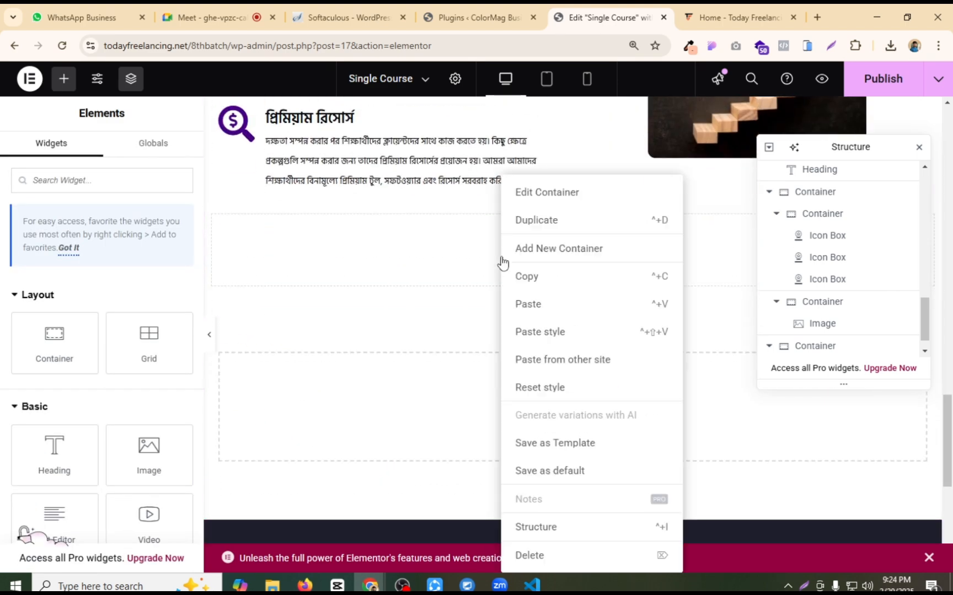
{"action": "left_click", "coordinate": [532, 304]}
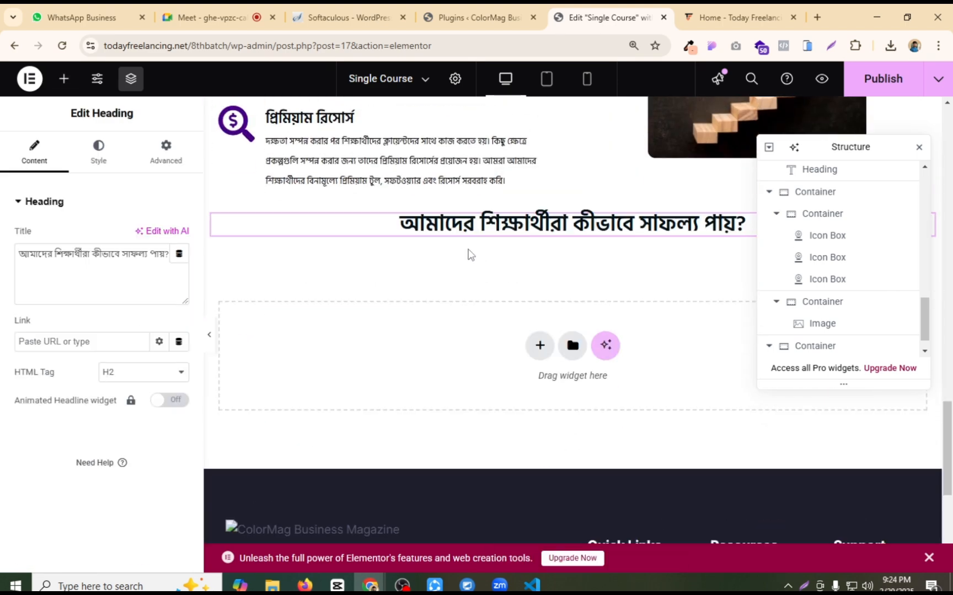
Step: Change the pasted heading's title to "our targeted marketplace", correcting its spelling
{"action": "triple_click", "coordinate": [134, 257]}
{"action": "type", "text": "our "}
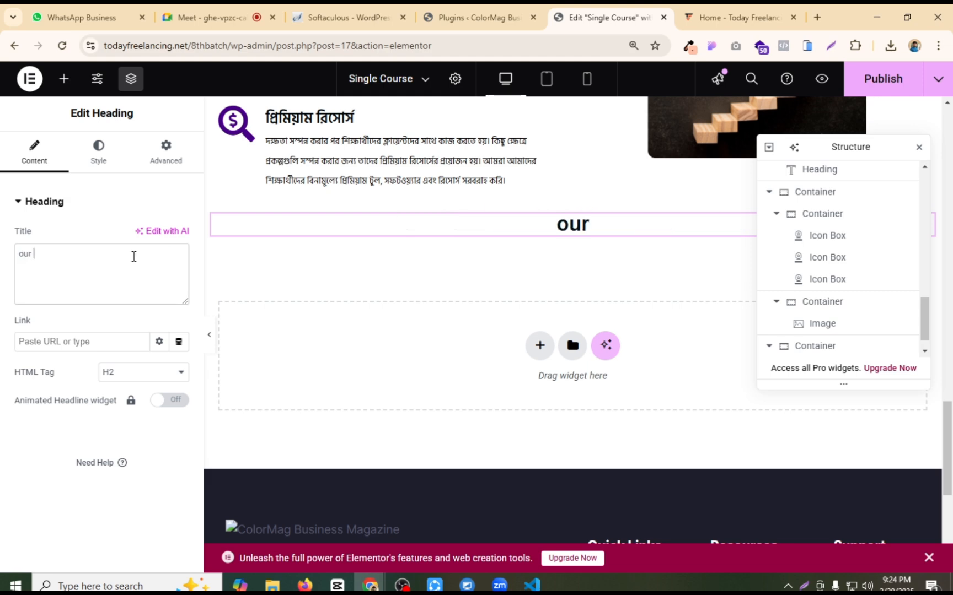
{"action": "type", "text": "terg"}
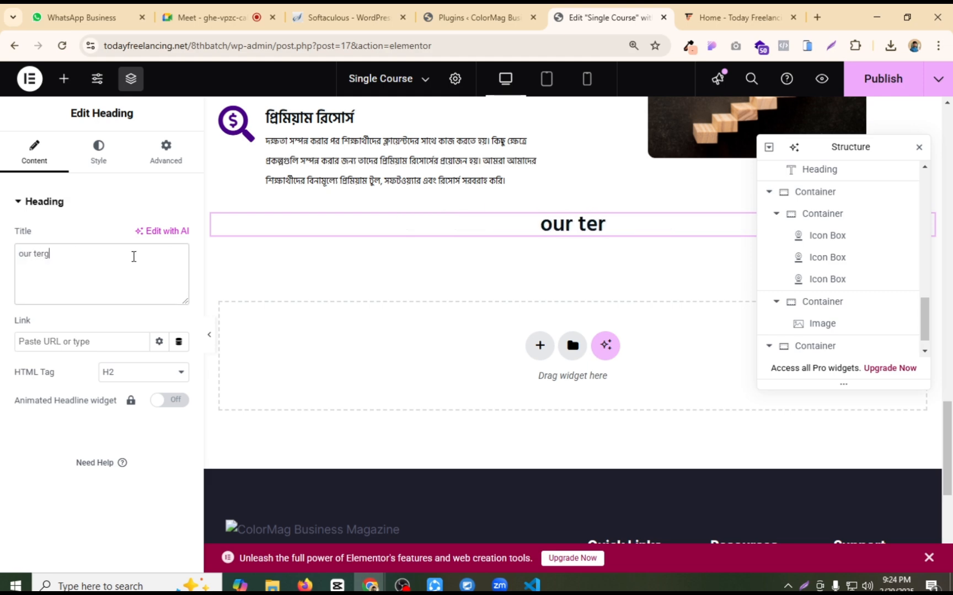
{"action": "type", "text": "eted ma"}
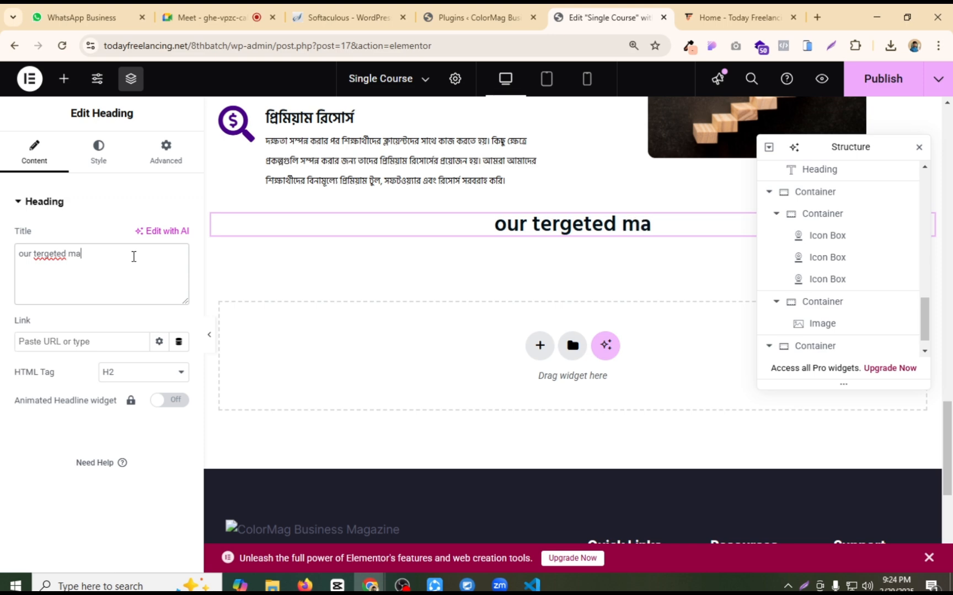
{"action": "type", "text": "rketplsa"}
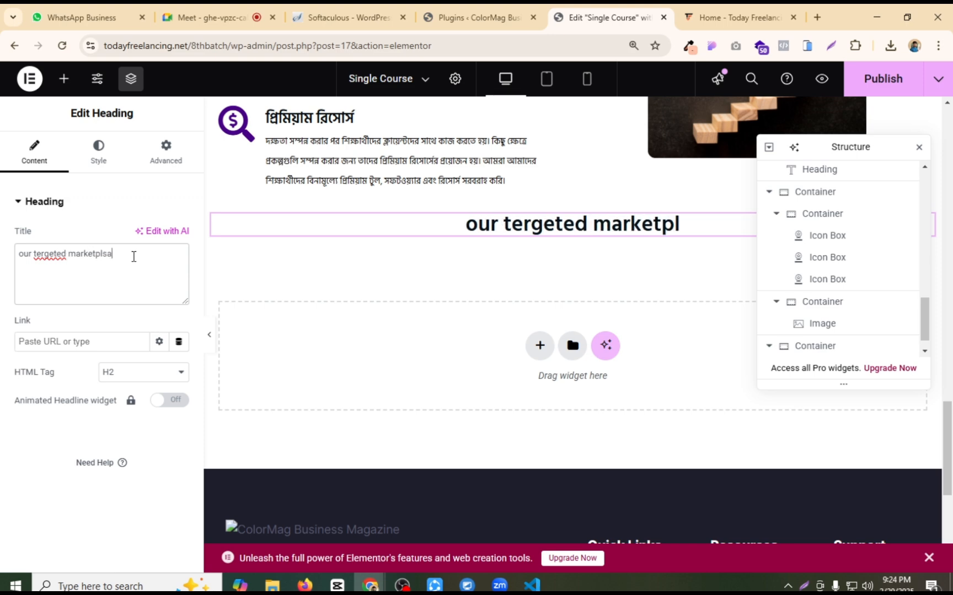
{"action": "key", "text": "BackSpace"}
{"action": "key", "text": "BackSpace"}
{"action": "type", "text": "ce"}
{"action": "right_click", "coordinate": [51, 255]}
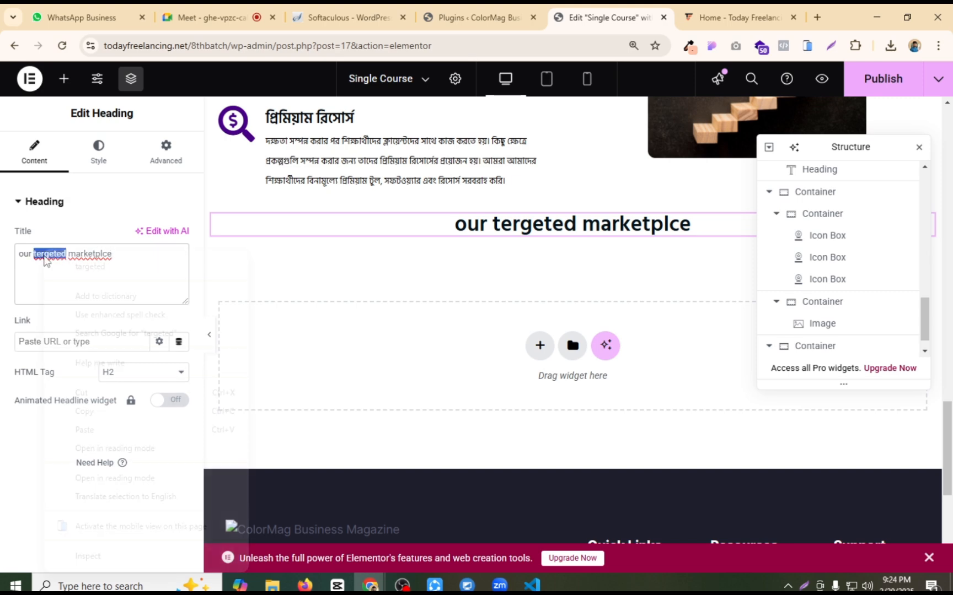
{"action": "left_click", "coordinate": [88, 267]}
{"action": "right_click", "coordinate": [103, 264]}
{"action": "left_click", "coordinate": [143, 266]}
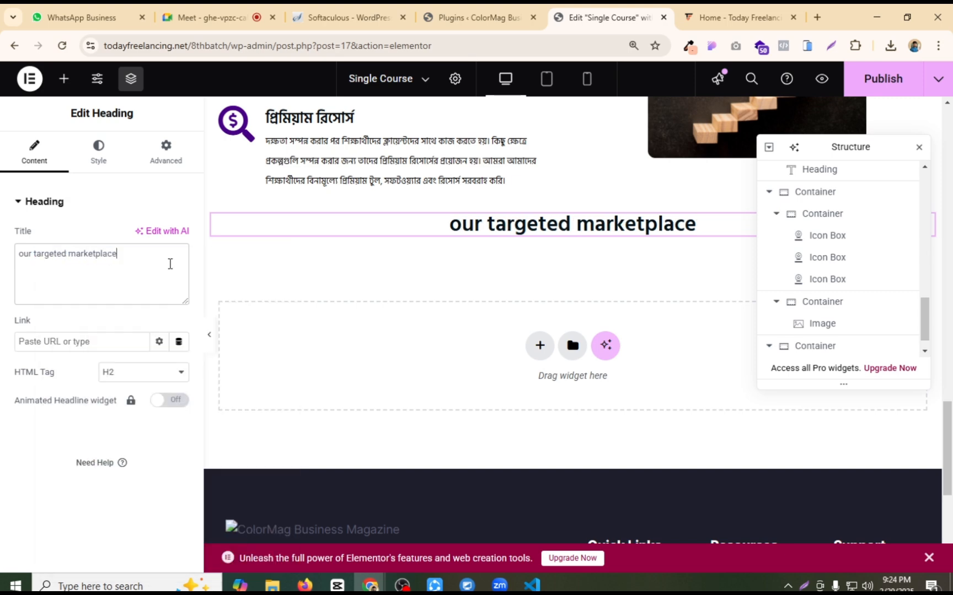
Step: Set the marketplace heading's font family to Alumni Sans and close the page structure overview
{"action": "left_click", "coordinate": [99, 160]}
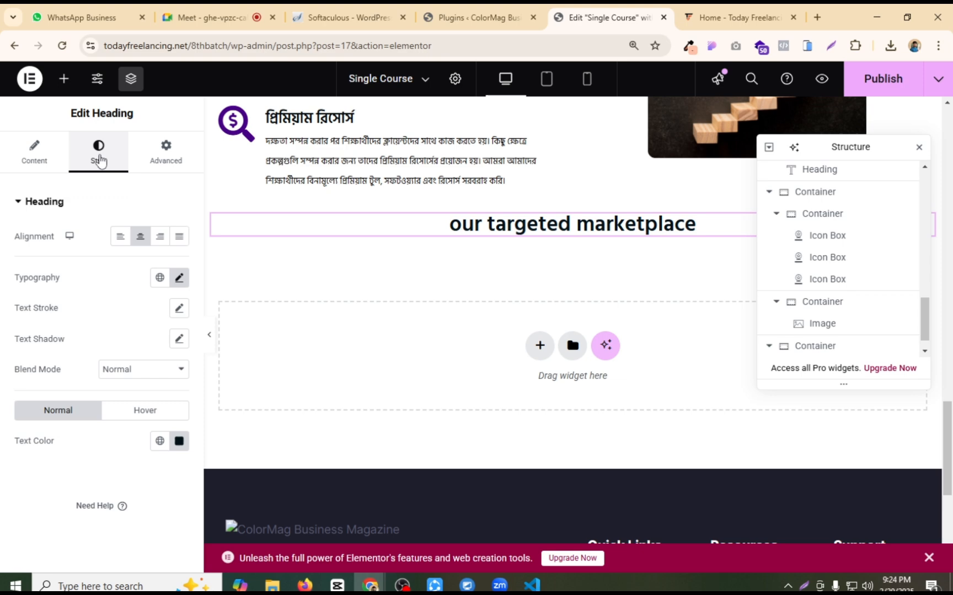
{"action": "left_click", "coordinate": [179, 278]}
{"action": "left_click", "coordinate": [137, 347]}
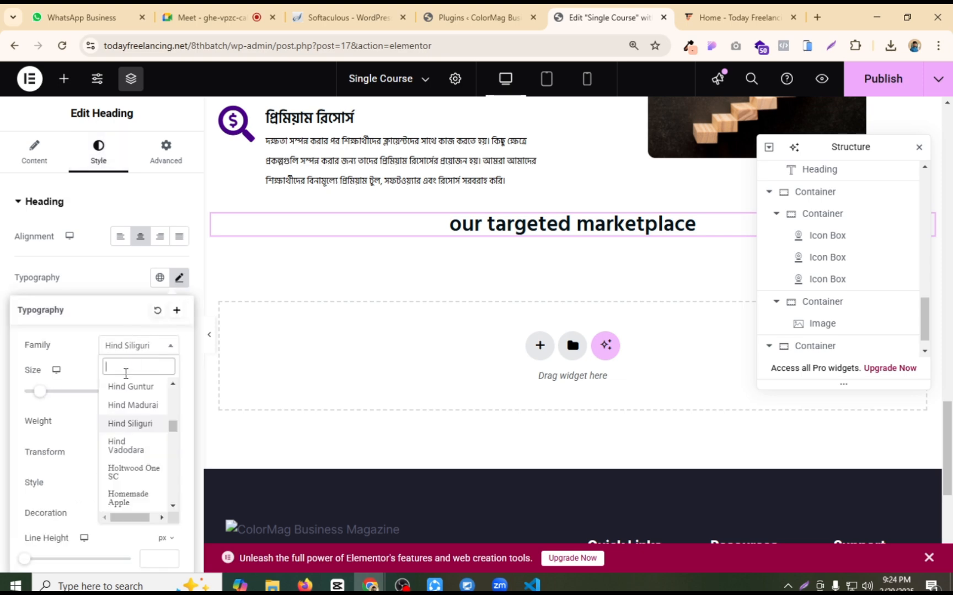
{"action": "type", "text": "san"}
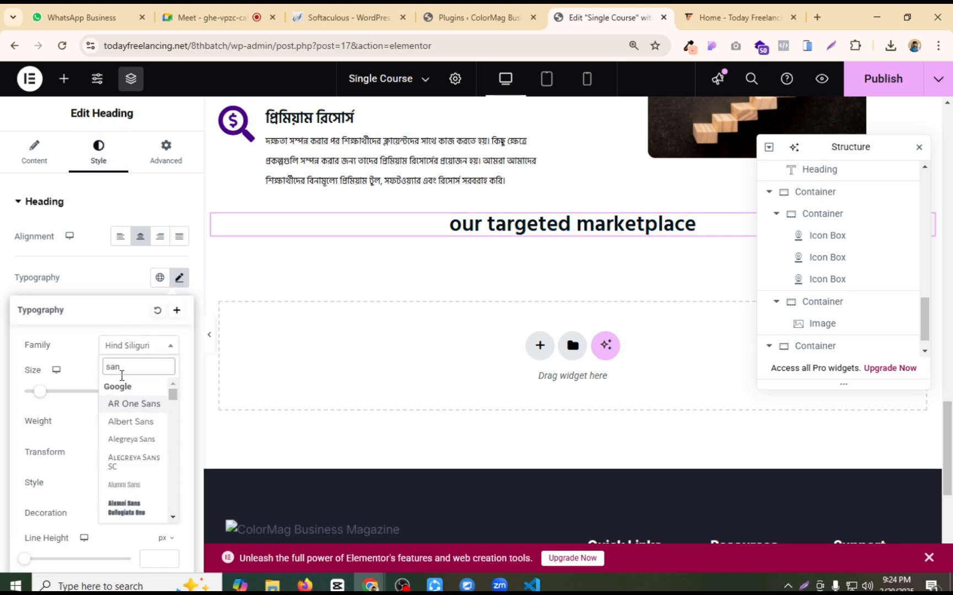
{"action": "left_click", "coordinate": [138, 485]}
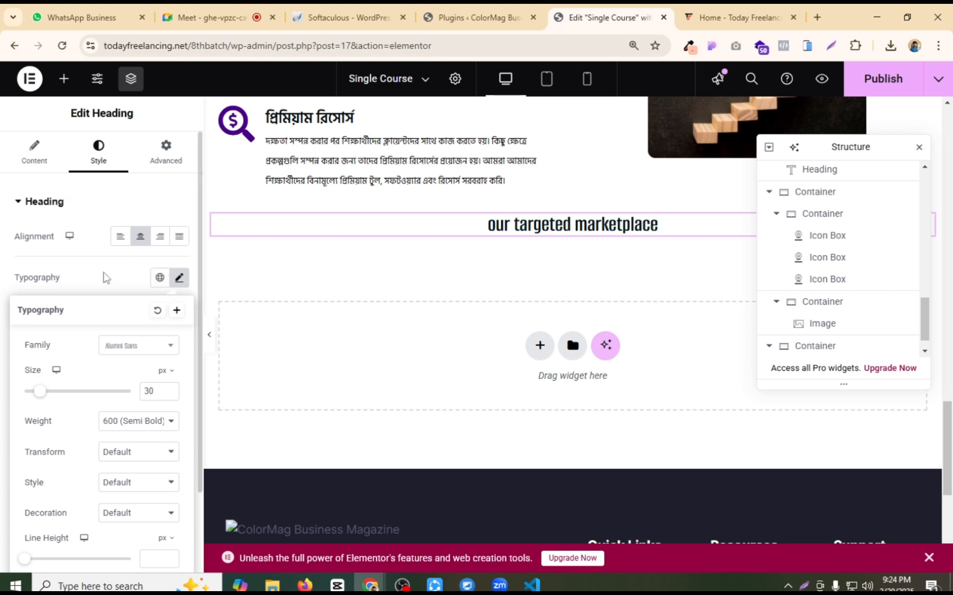
{"action": "left_click", "coordinate": [102, 276]}
{"action": "left_click", "coordinate": [918, 149]}
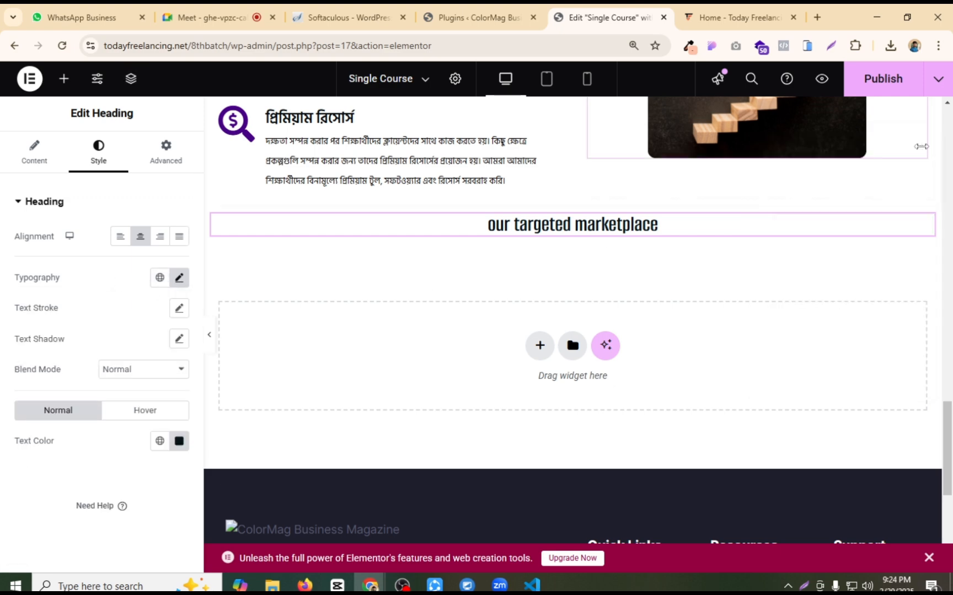
Step: Add a nested container directly below the "our targeted marketplace" heading
{"action": "left_click", "coordinate": [723, 17]}
{"action": "left_click", "coordinate": [609, 13]}
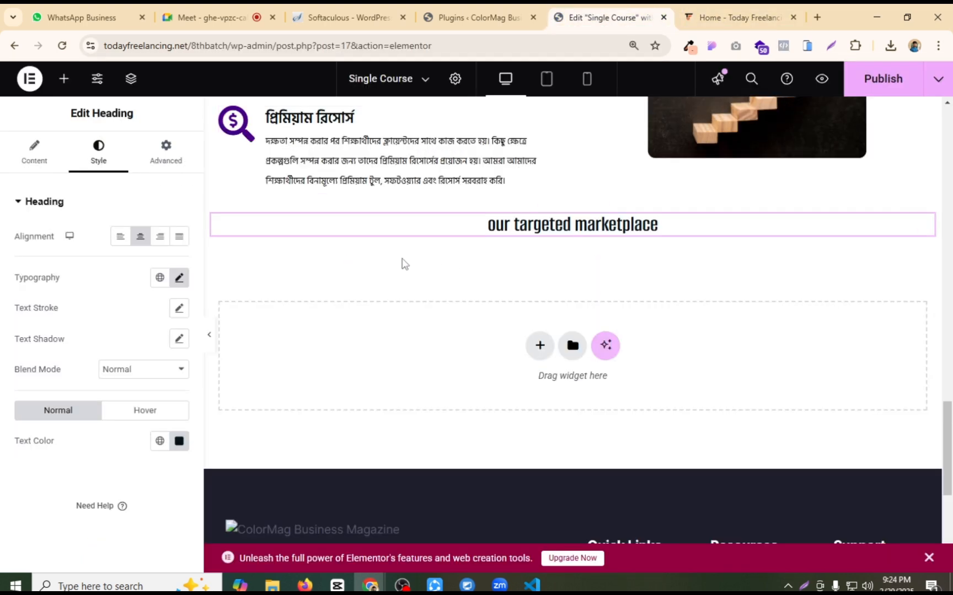
{"action": "left_click", "coordinate": [64, 78]}
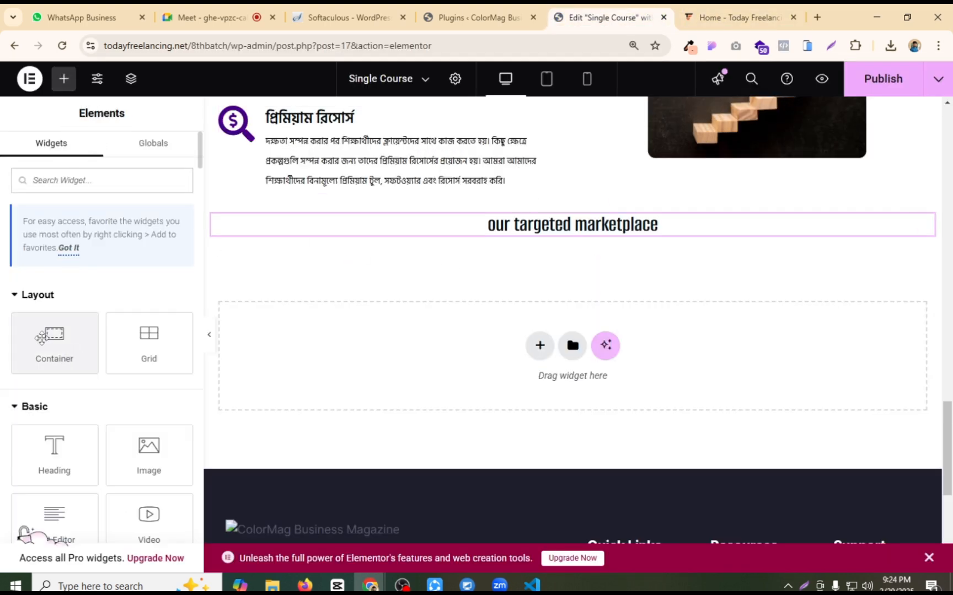
{"action": "left_click_drag", "start_coordinate": [41, 338], "coordinate": [533, 229]}
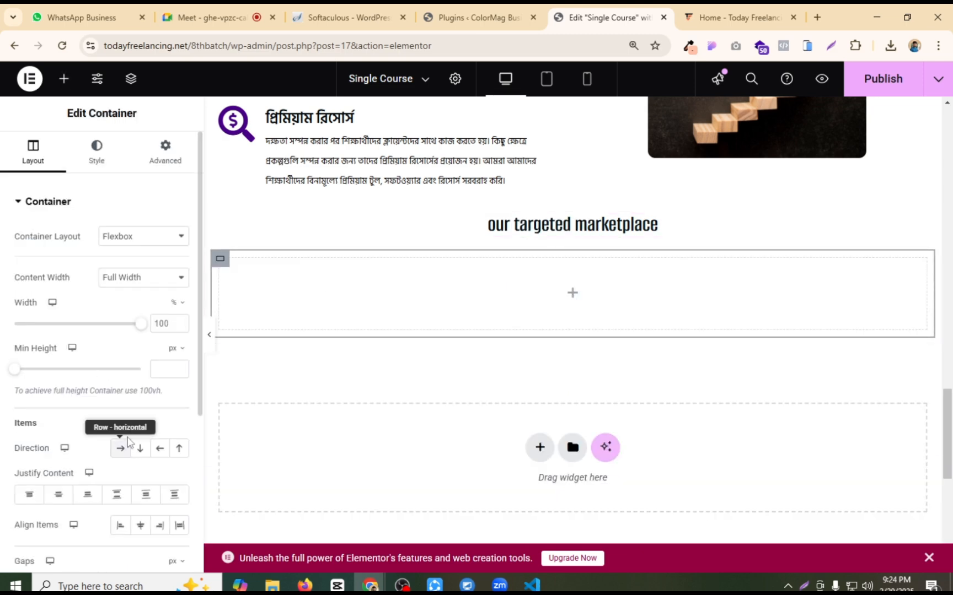
{"action": "left_click", "coordinate": [96, 150]}
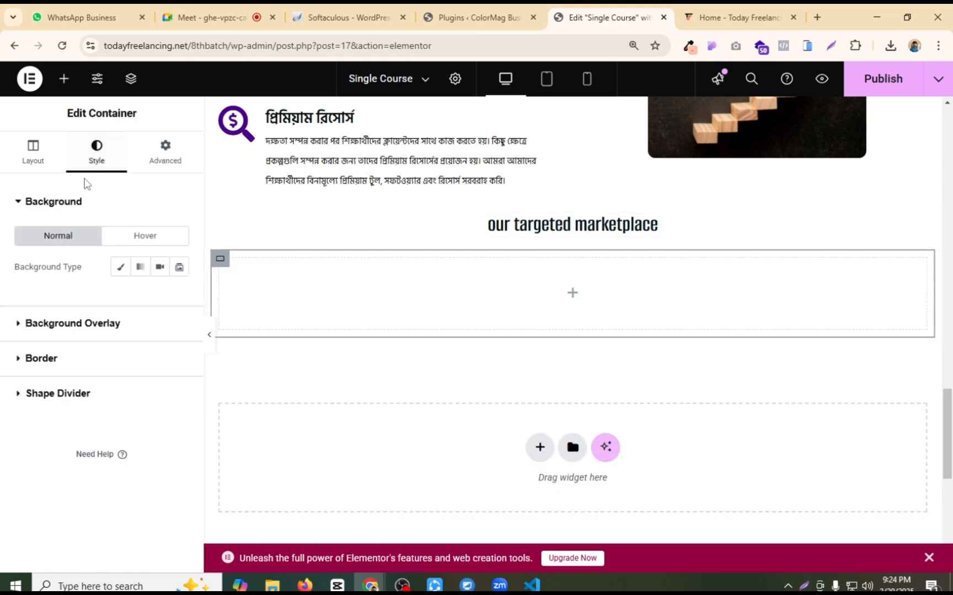
{"action": "left_click", "coordinate": [36, 148]}
Step: Insert an image widget with the uploaded Fiverr logo into the nested container and duplicate it once
{"action": "left_click", "coordinate": [64, 79]}
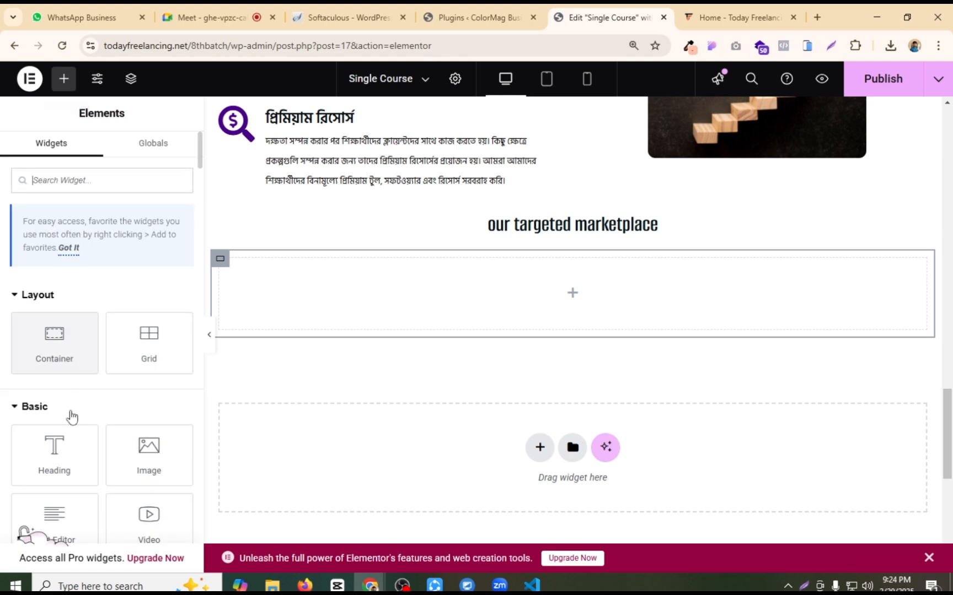
{"action": "left_click_drag", "start_coordinate": [129, 455], "coordinate": [491, 292]}
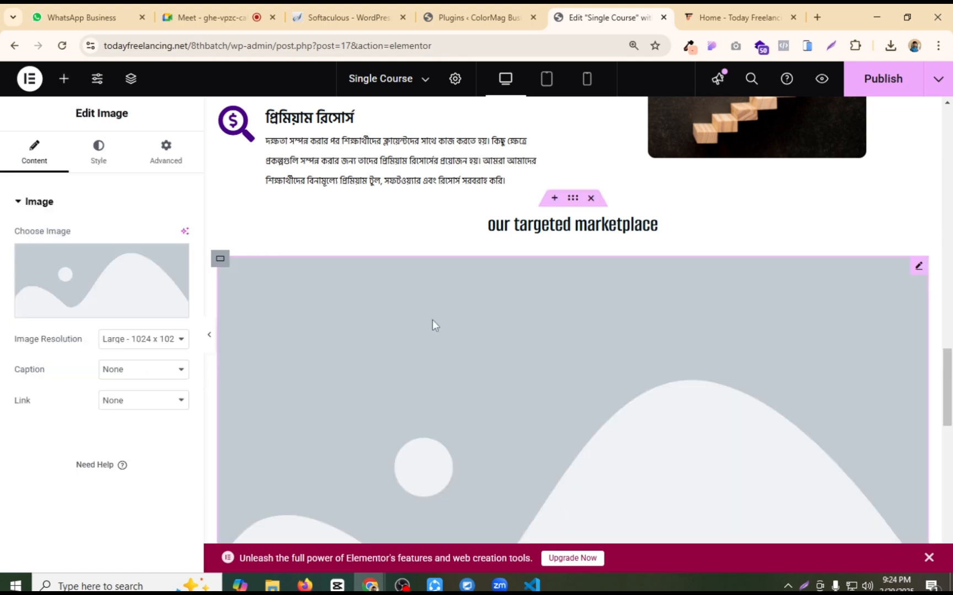
{"action": "left_click", "coordinate": [106, 268]}
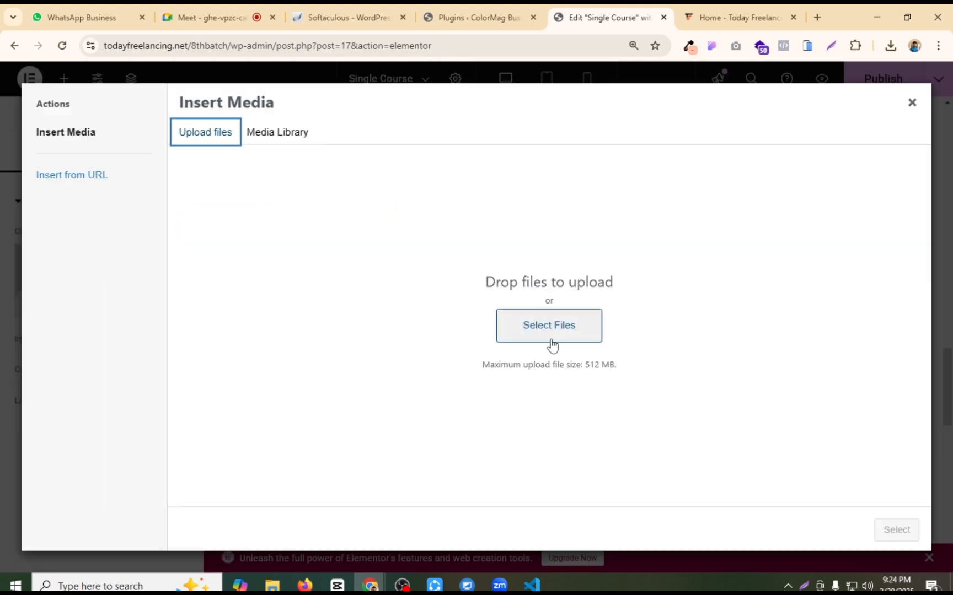
{"action": "double_click", "coordinate": [187, 149]}
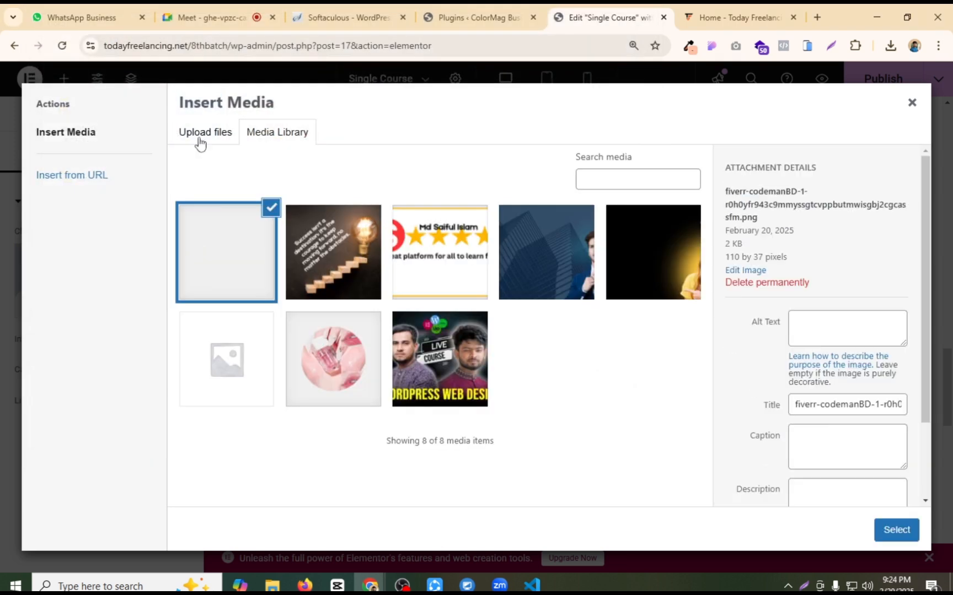
{"action": "left_click", "coordinate": [889, 528]}
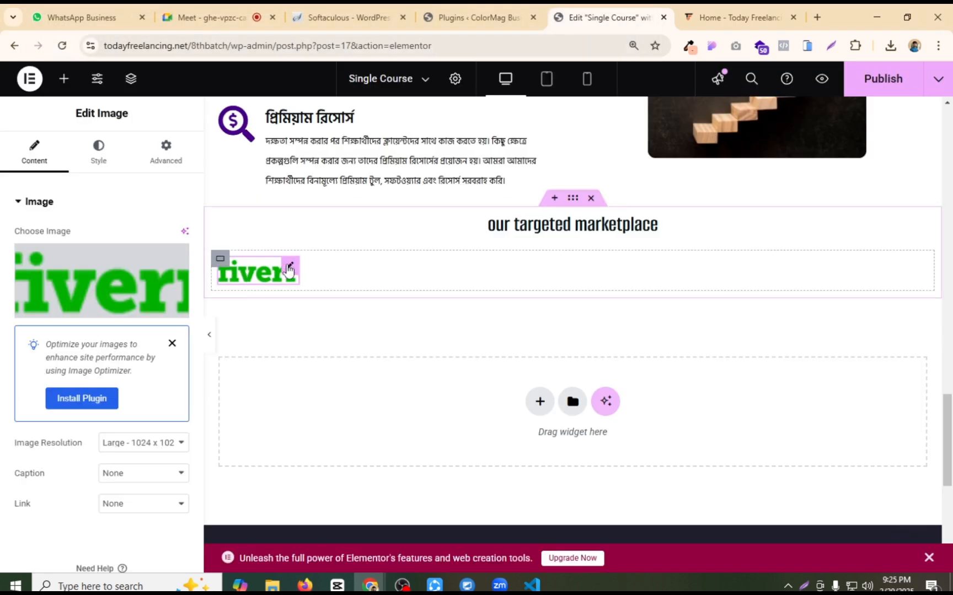
{"action": "right_click", "coordinate": [288, 270]}
{"action": "left_click", "coordinate": [317, 275]}
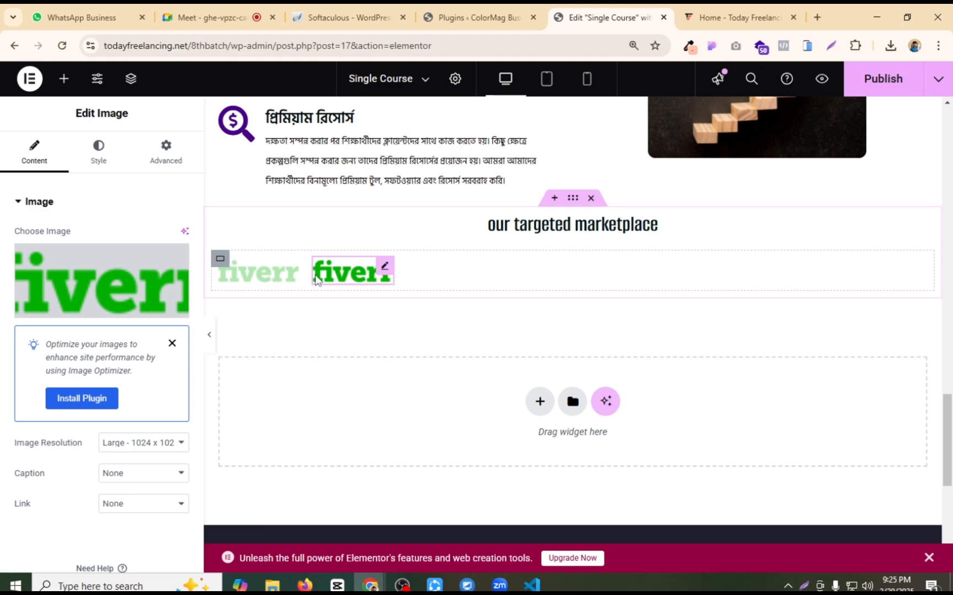
Step: Duplicate the Fiverr logo image twice more to make a row of four logos
{"action": "right_click", "coordinate": [386, 268]}
{"action": "left_click", "coordinate": [425, 276]}
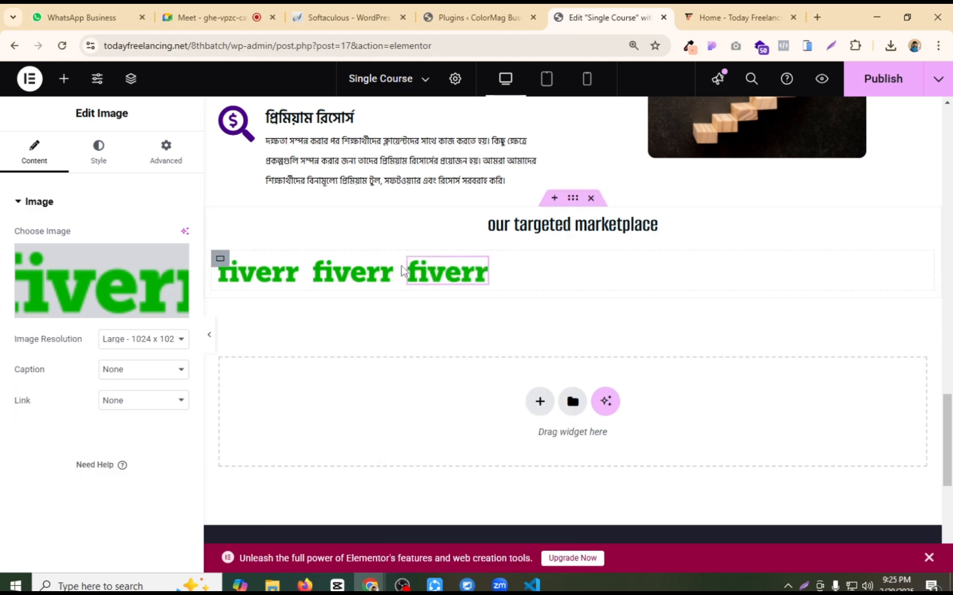
{"action": "right_click", "coordinate": [481, 269]}
{"action": "left_click", "coordinate": [524, 285]}
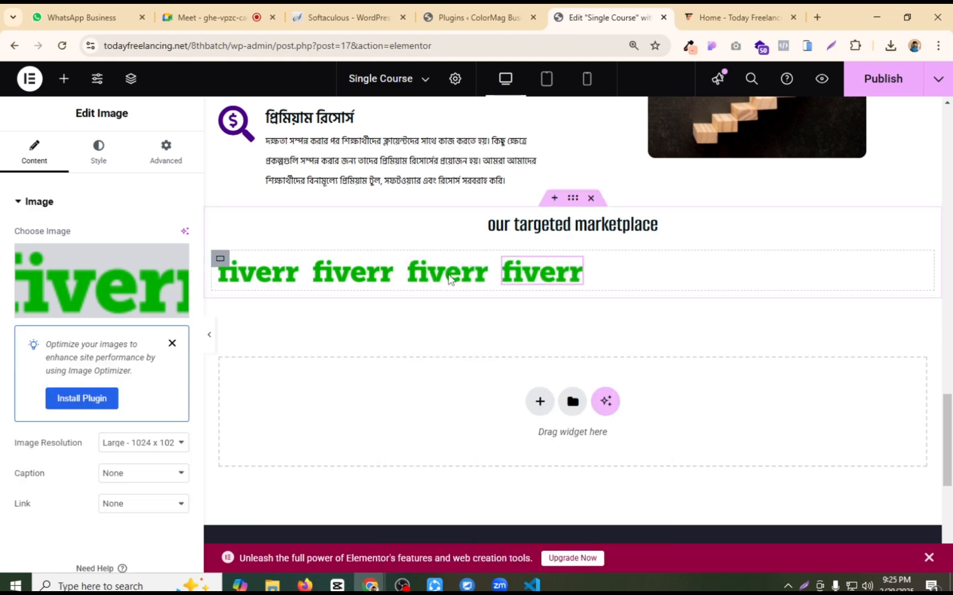
Step: Try different Justify Content options on the logo container and settle on Center
{"action": "left_click", "coordinate": [220, 259]}
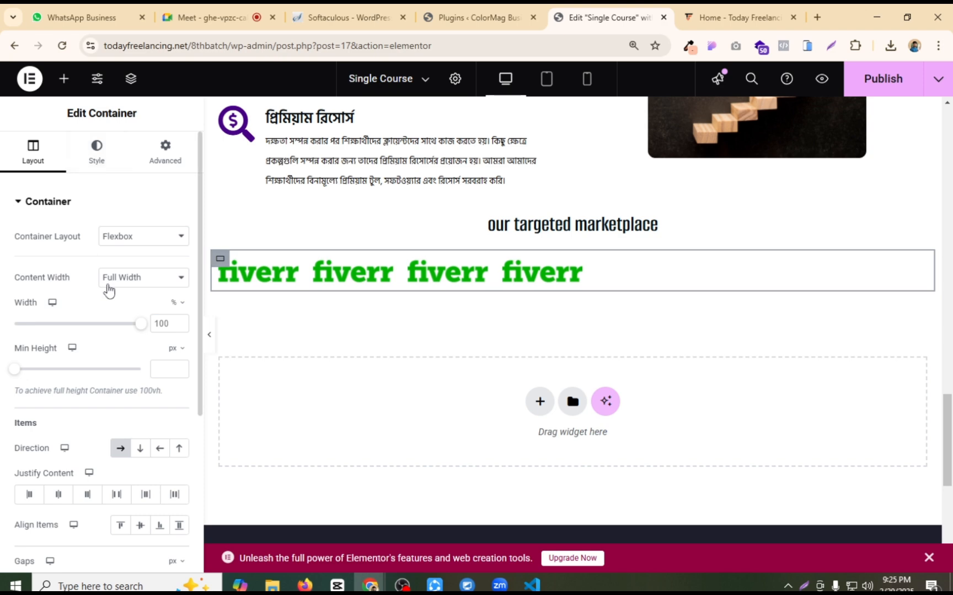
{"action": "scroll", "coordinate": [105, 287], "scroll_direction": "down", "scroll_amount": 4}
{"action": "left_click", "coordinate": [60, 297]}
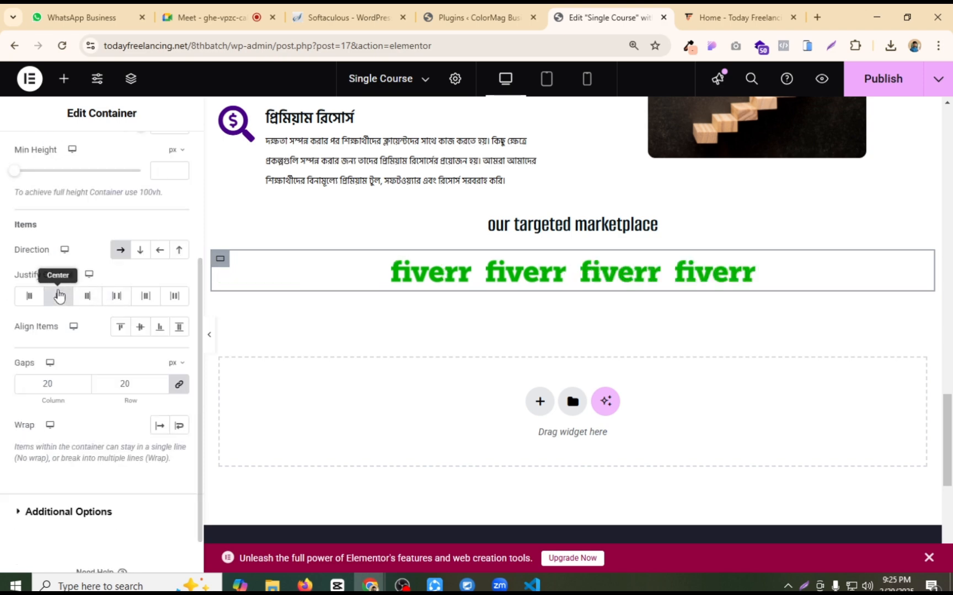
{"action": "left_click", "coordinate": [116, 297]}
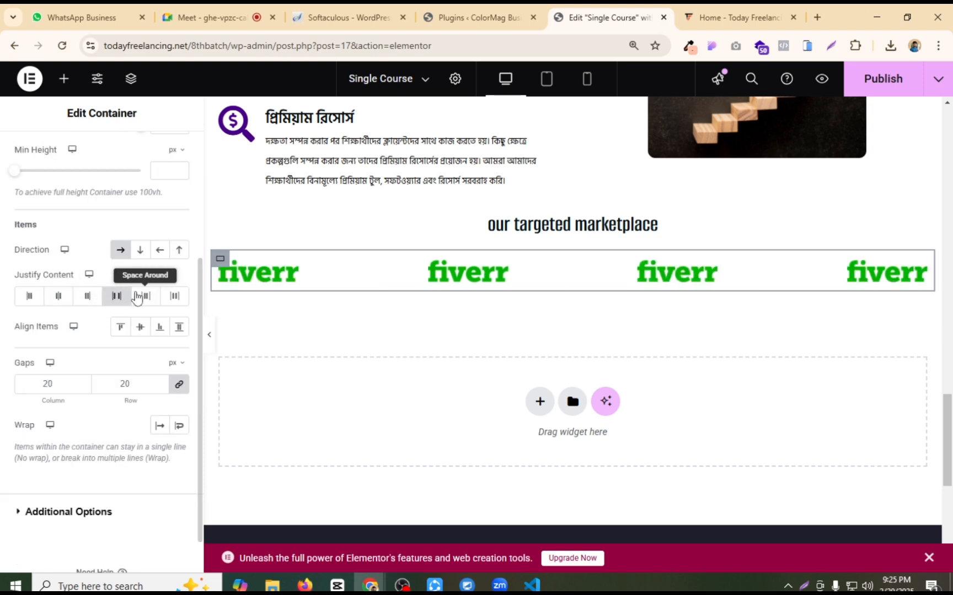
{"action": "left_click", "coordinate": [82, 301]}
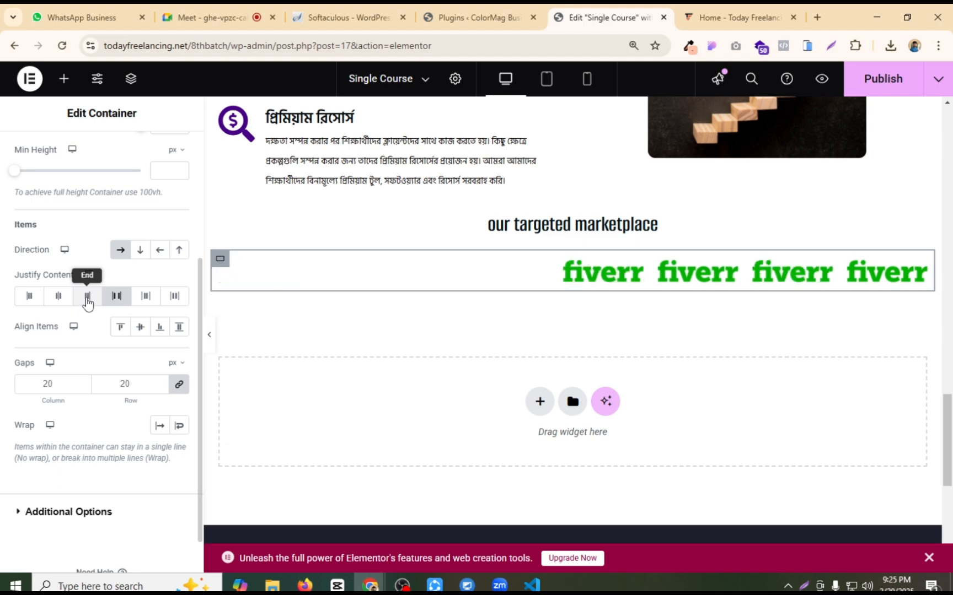
{"action": "left_click", "coordinate": [58, 297]}
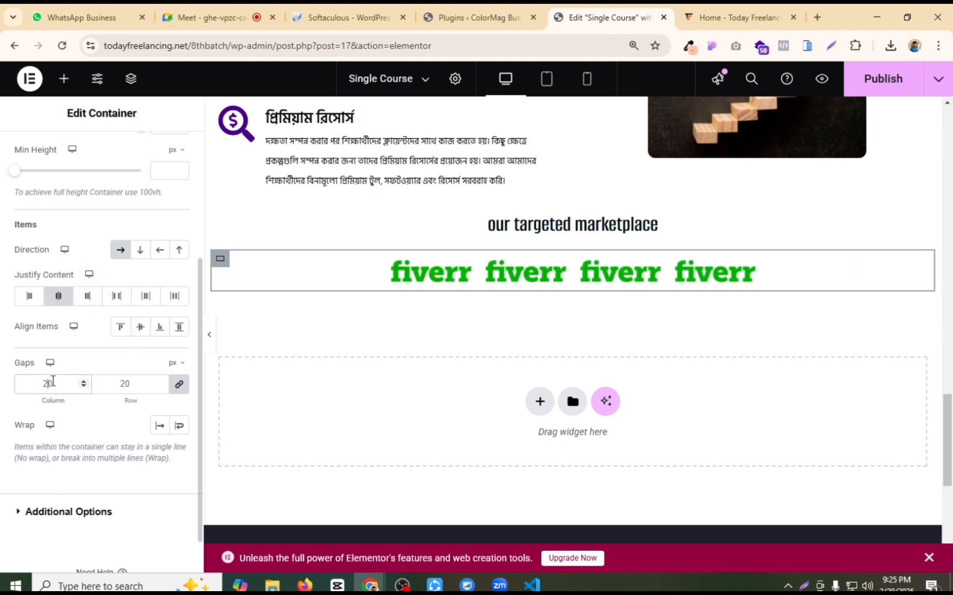
Step: Set the logo container's gaps to 20 px and publish the Single Course page
{"action": "type", "text": "15"}
{"action": "key", "text": "BackSpace"}
{"action": "key", "text": "BackSpace"}
{"action": "type", "text": "20"}
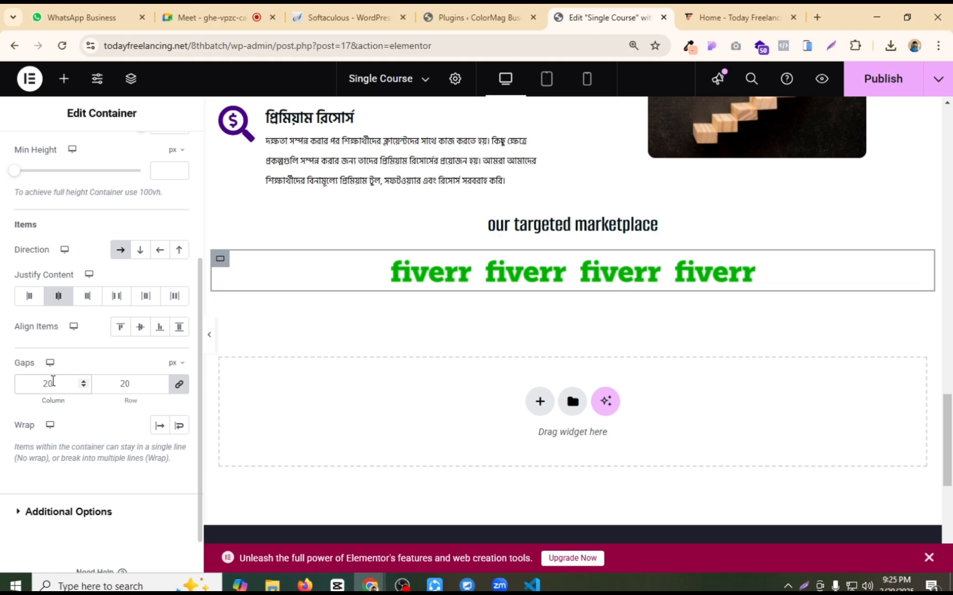
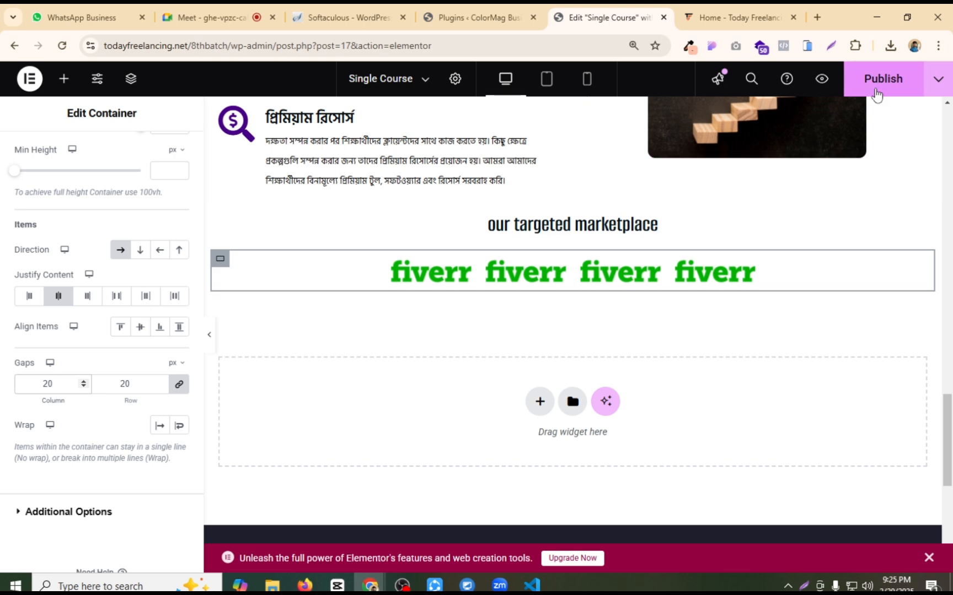
{"action": "left_click", "coordinate": [876, 94]}
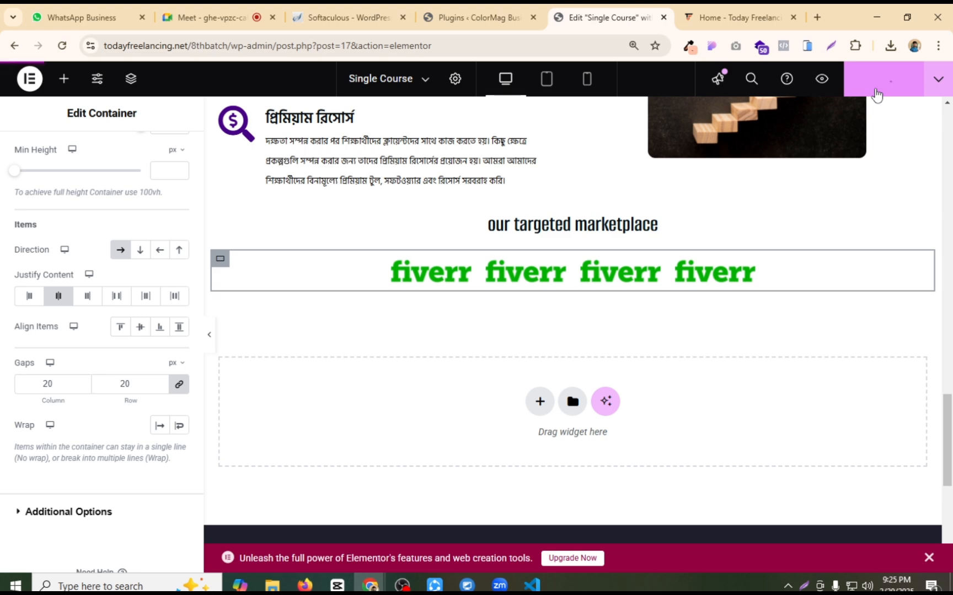
Step: Inspect the Upwork logo in the Target Marketplaces section of the todayfreelancing.com reference page with CSS Peeper
{"action": "left_click", "coordinate": [734, 17]}
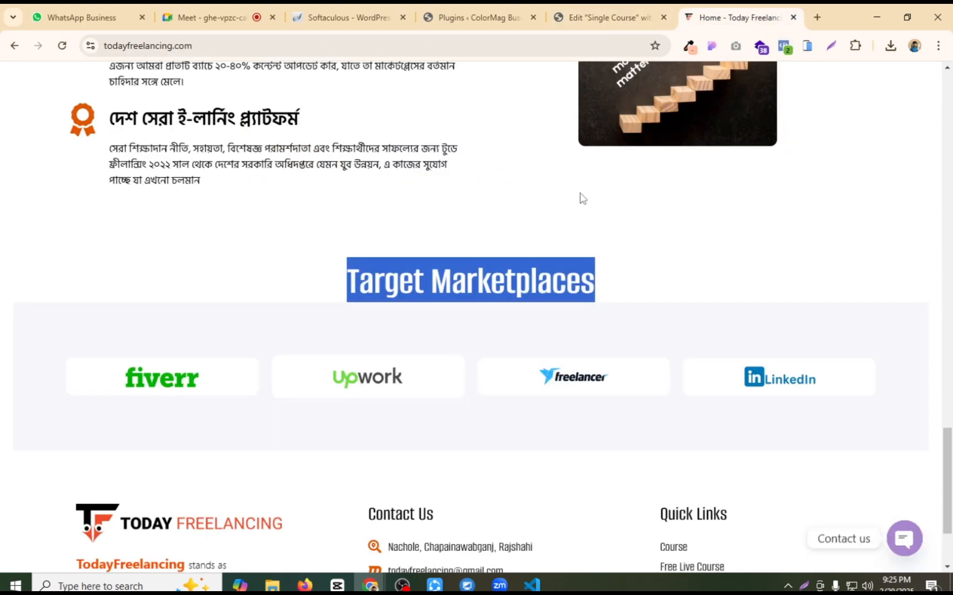
{"action": "left_click", "coordinate": [711, 46]}
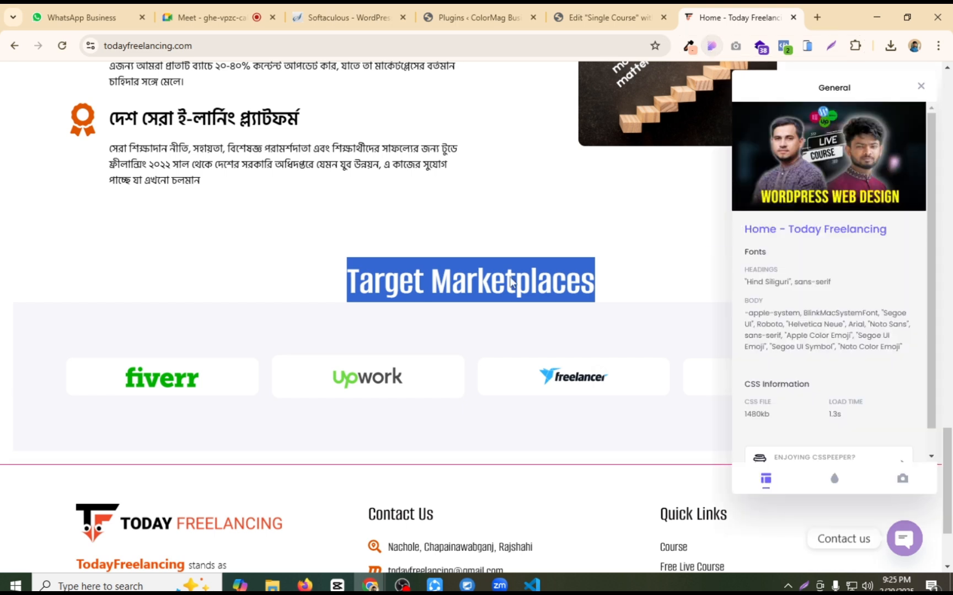
{"action": "left_click", "coordinate": [373, 387]}
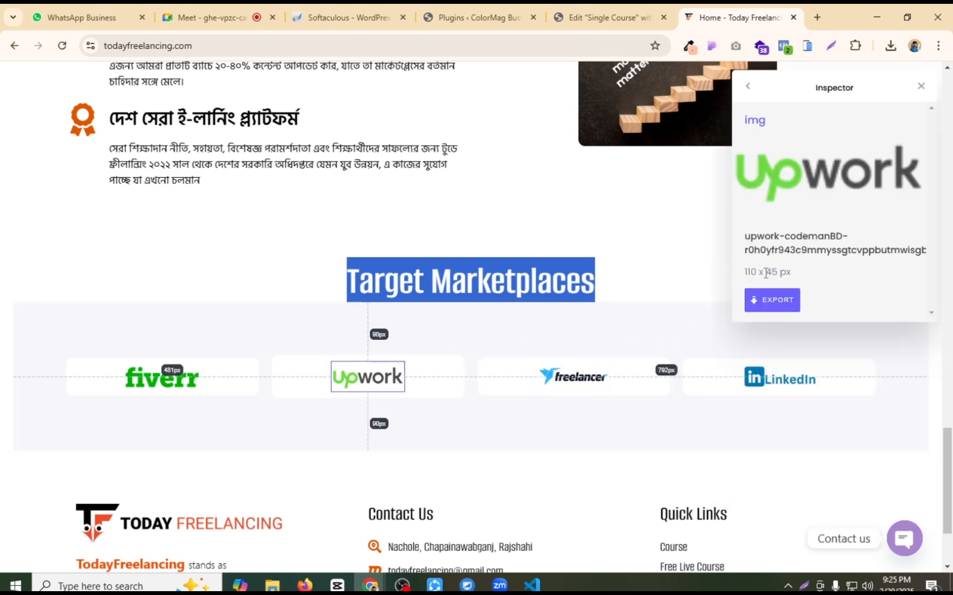
{"action": "left_click", "coordinate": [923, 87]}
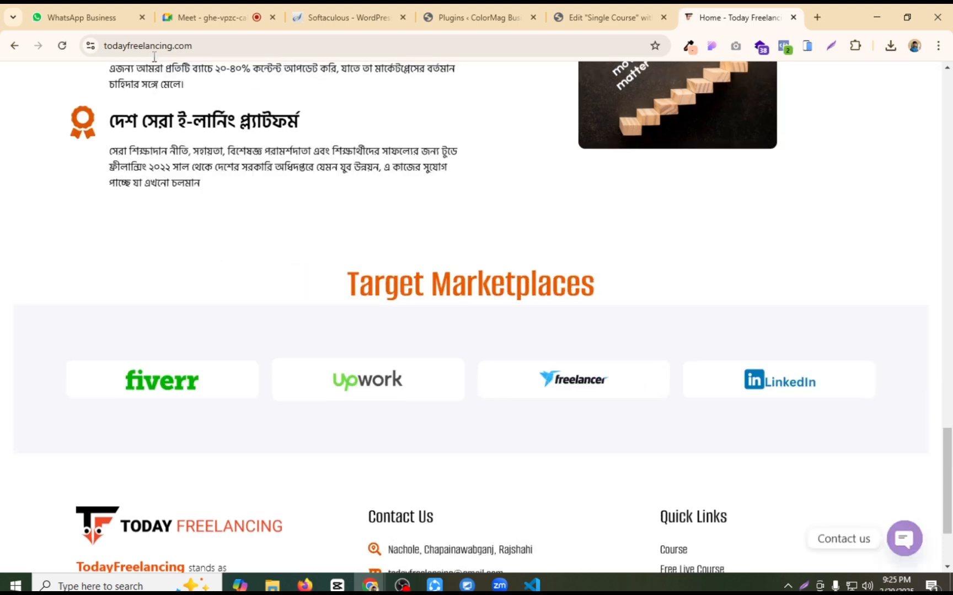
{"action": "left_click", "coordinate": [236, 5]}
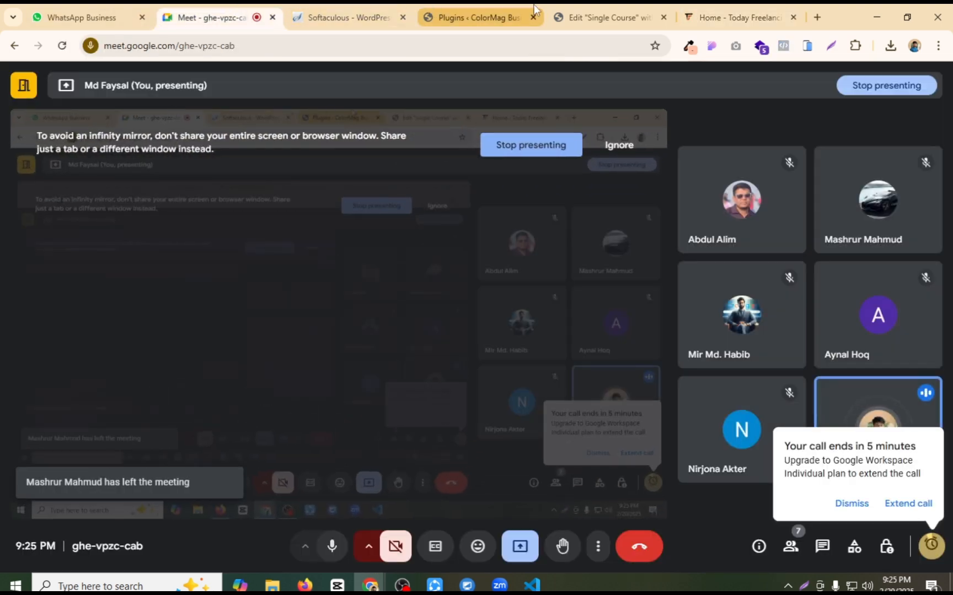
{"action": "left_click", "coordinate": [711, 8]}
{"action": "scroll", "coordinate": [463, 319], "scroll_direction": "up", "scroll_amount": 10}
{"action": "scroll", "coordinate": [457, 309], "scroll_direction": "up", "scroll_amount": 10}
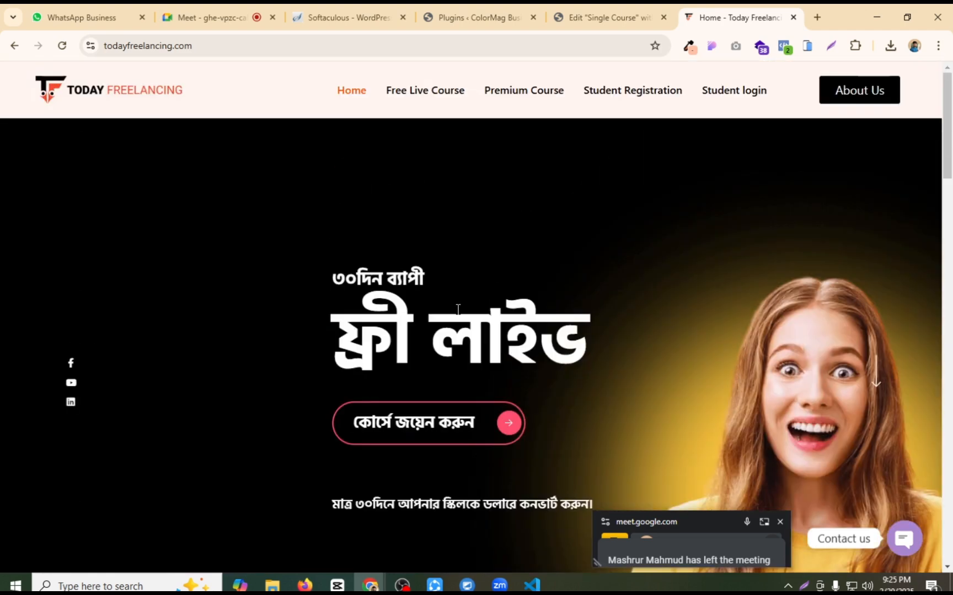
{"action": "left_click", "coordinate": [586, 7]}
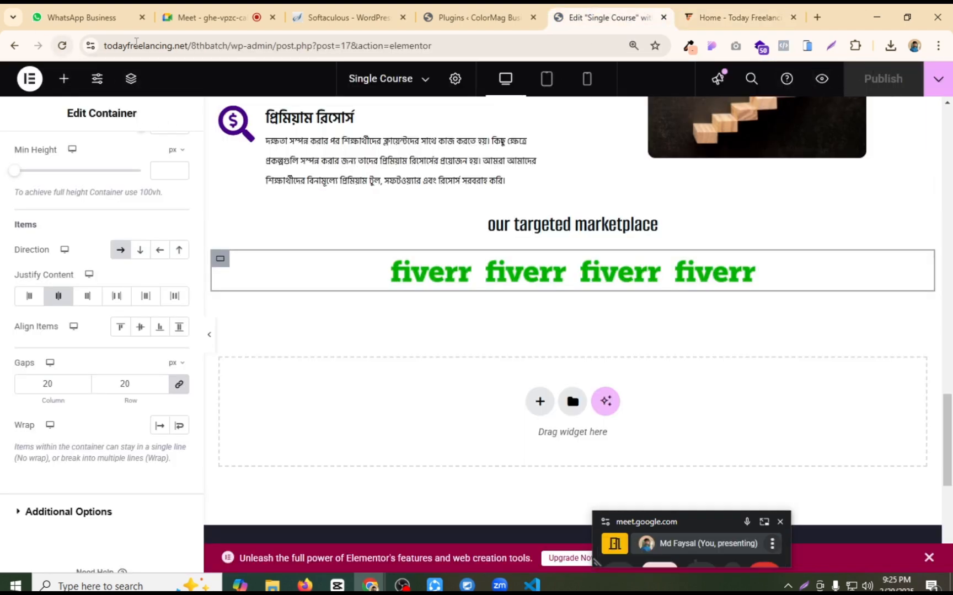
Step: Open the WordPress Menus page and review the items and settings of the "footer 1" menu
{"action": "left_click", "coordinate": [444, 12]}
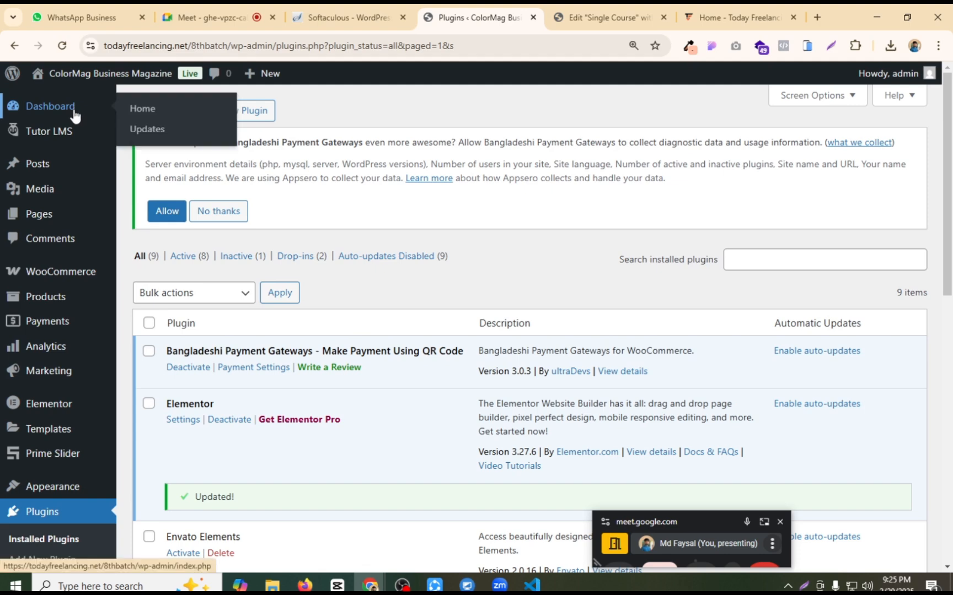
{"action": "mouse_move", "coordinate": [68, 398]}
{"action": "scroll", "coordinate": [67, 398], "scroll_direction": "down", "scroll_amount": 2}
{"action": "mouse_move", "coordinate": [50, 355]}
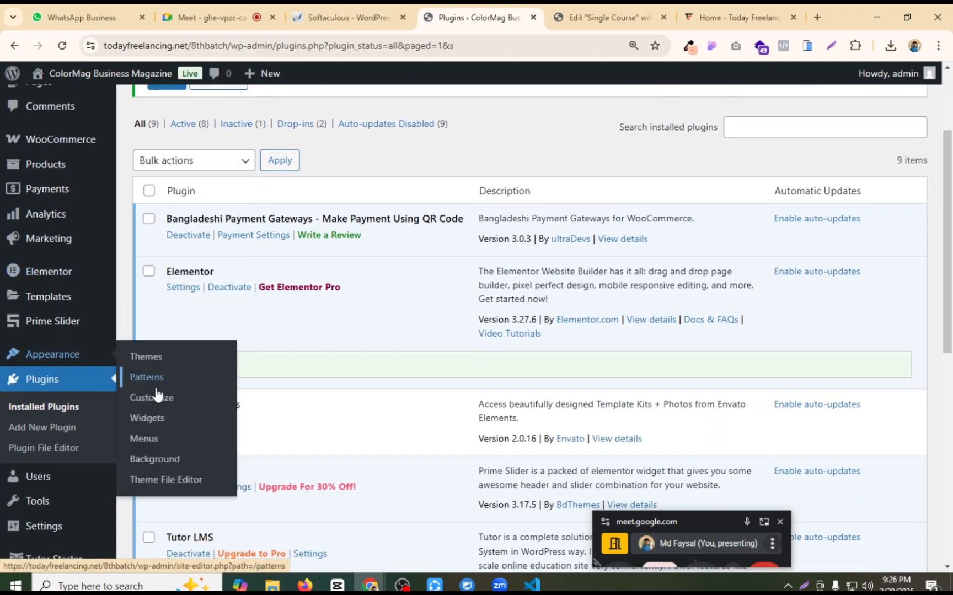
{"action": "left_click", "coordinate": [142, 439]}
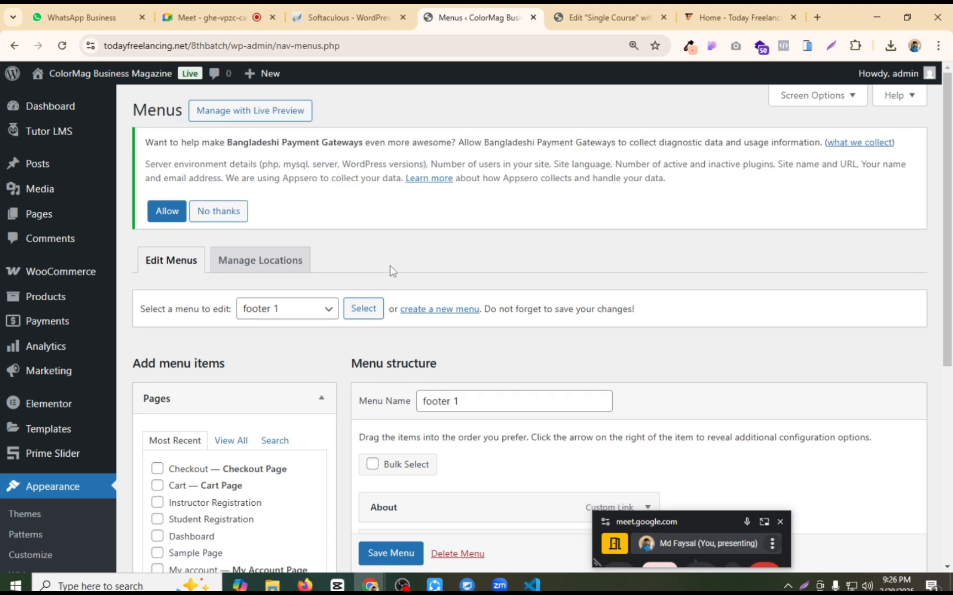
{"action": "scroll", "coordinate": [411, 307], "scroll_direction": "down", "scroll_amount": 4}
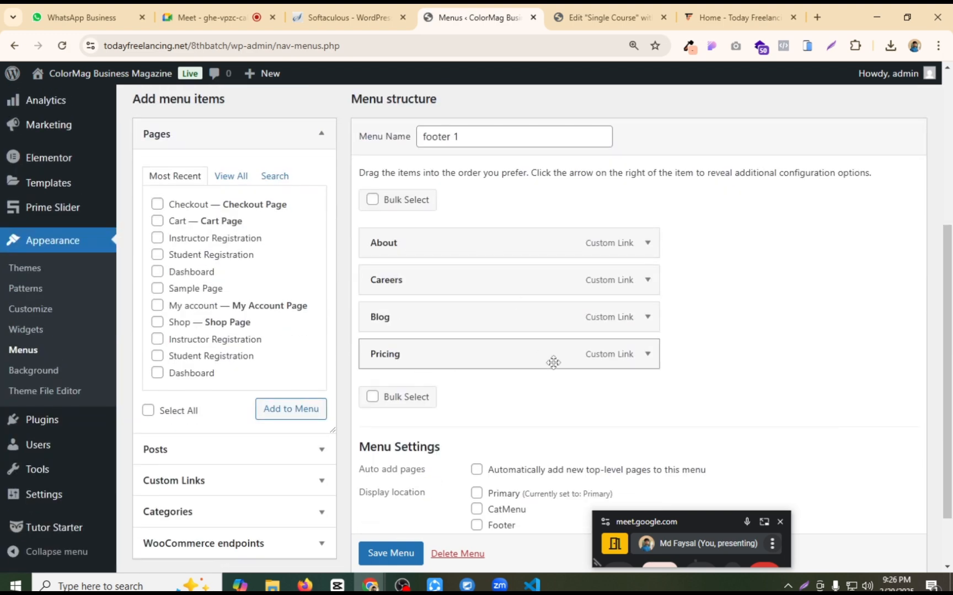
{"action": "scroll", "coordinate": [515, 270], "scroll_direction": "up", "scroll_amount": 1}
{"action": "scroll", "coordinate": [154, 295], "scroll_direction": "up", "scroll_amount": 5}
{"action": "scroll", "coordinate": [72, 357], "scroll_direction": "down", "scroll_amount": 4}
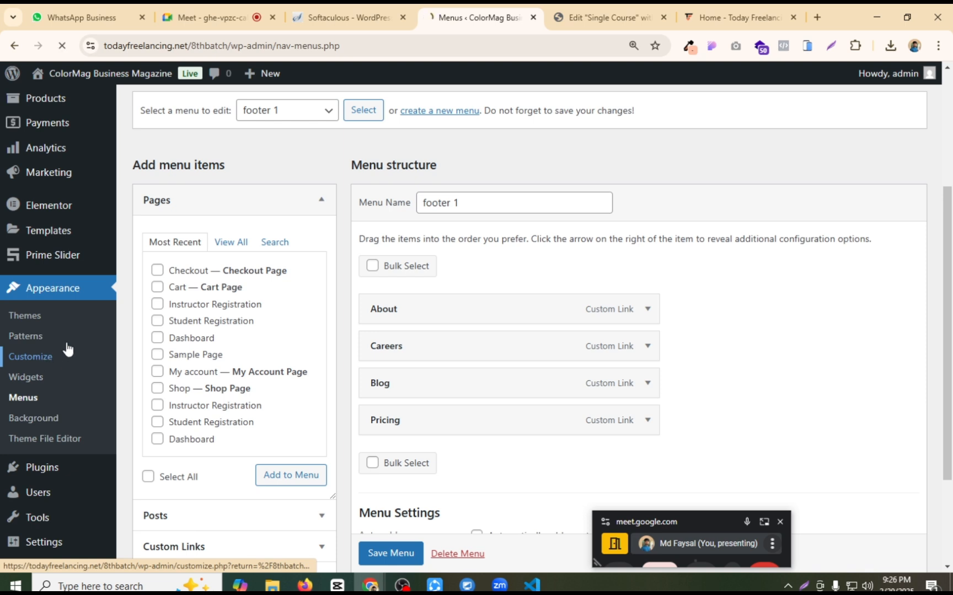
Step: Open the theme Customizer and load the wp-admin dashboard in the Elementor editor's tab
{"action": "left_click", "coordinate": [66, 347]}
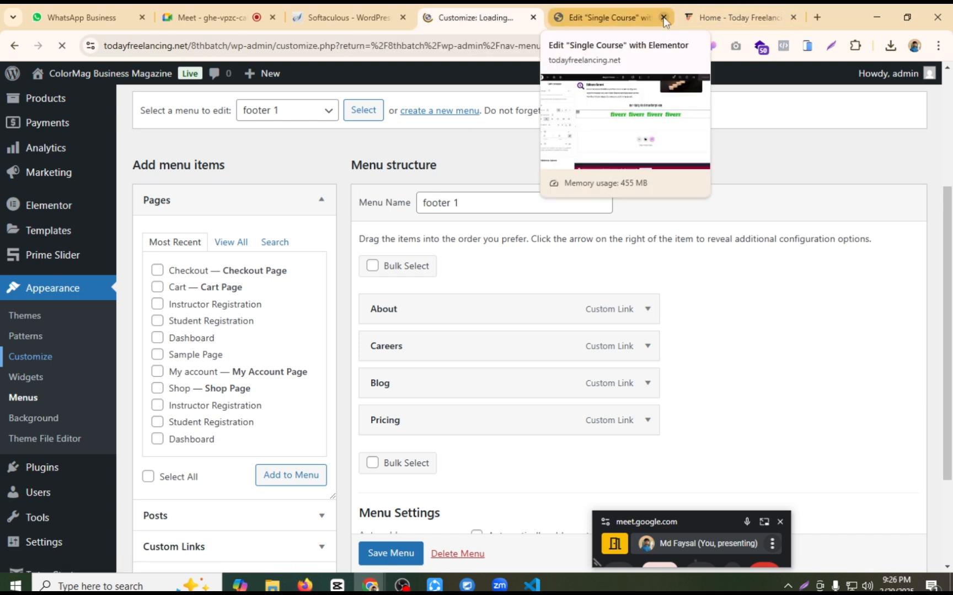
{"action": "left_click", "coordinate": [634, 18]}
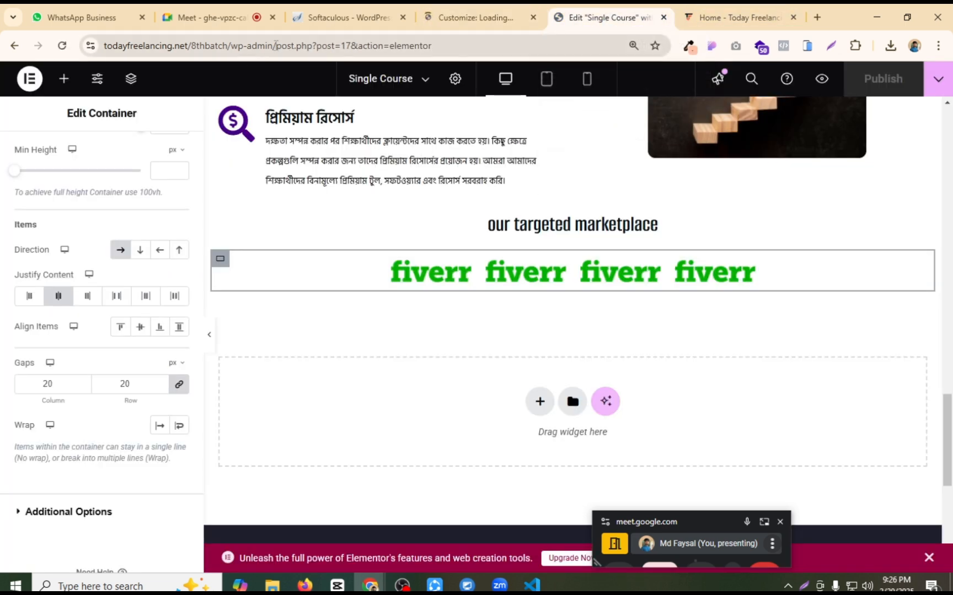
{"action": "left_click_drag", "start_coordinate": [275, 45], "coordinate": [433, 45]}
{"action": "key", "text": "BackSpace"}
{"action": "key", "text": "Return"}
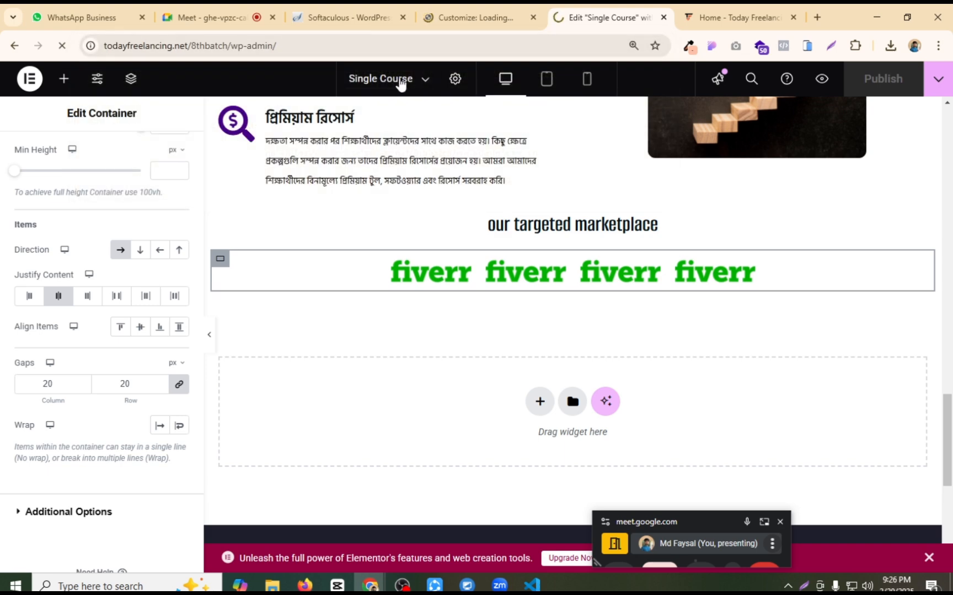
{"action": "left_click_drag", "start_coordinate": [594, 19], "coordinate": [501, 21]}
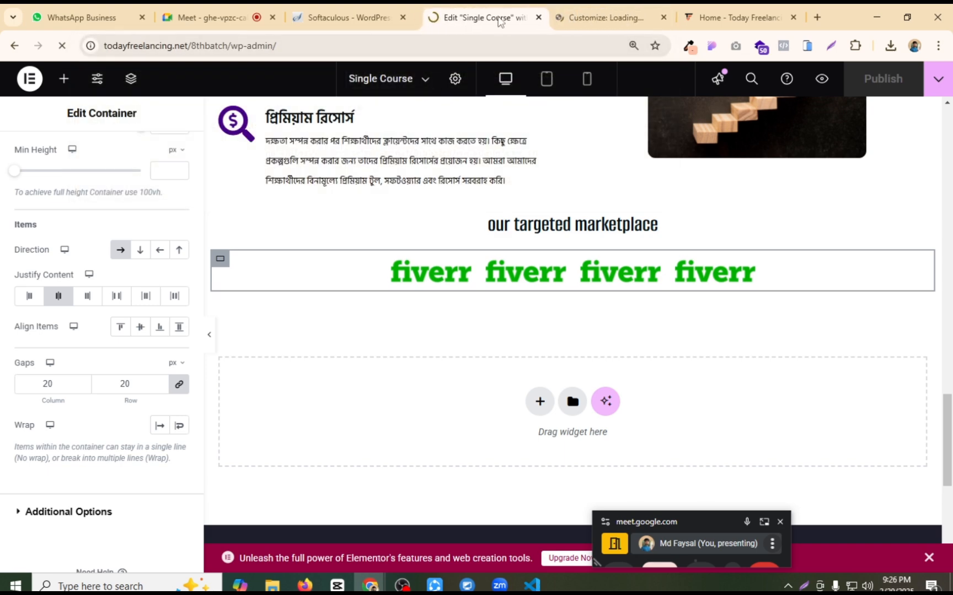
Step: Check the Customizer tab and dismiss the "Improve Transactional Email Deliverability" notice on the WordPress dashboard
{"action": "left_click", "coordinate": [601, 17]}
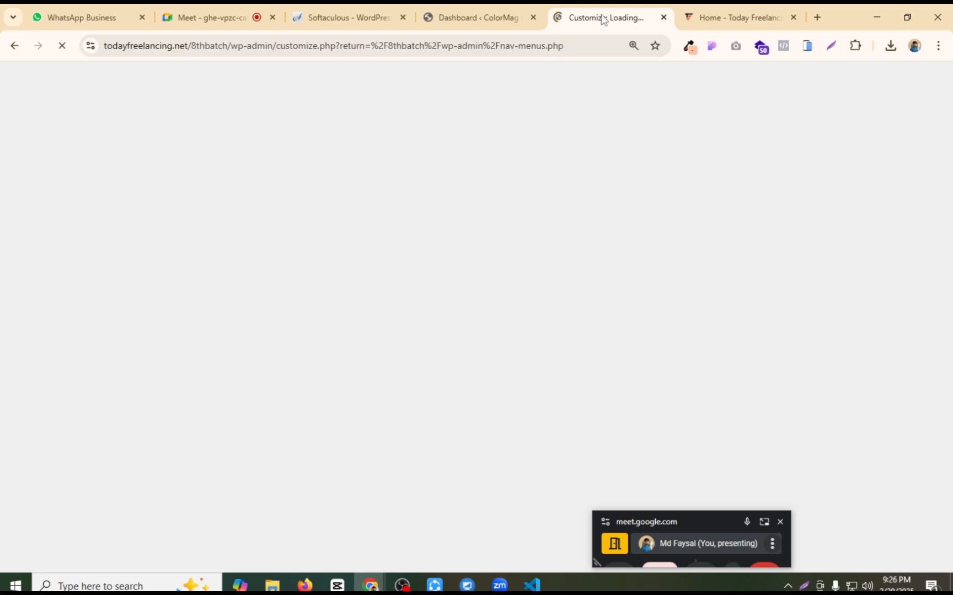
{"action": "left_click", "coordinate": [491, 14]}
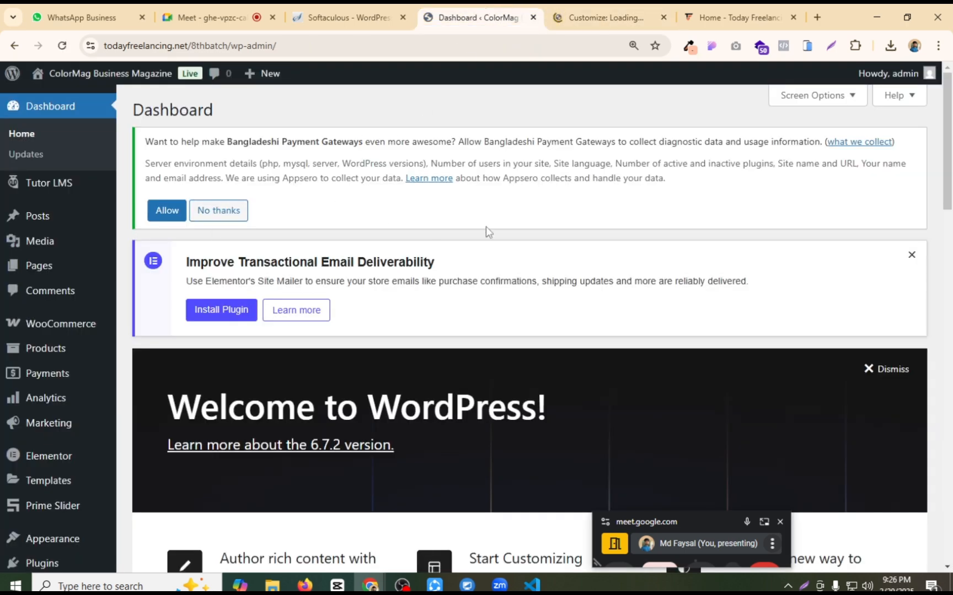
{"action": "left_click", "coordinate": [911, 255]}
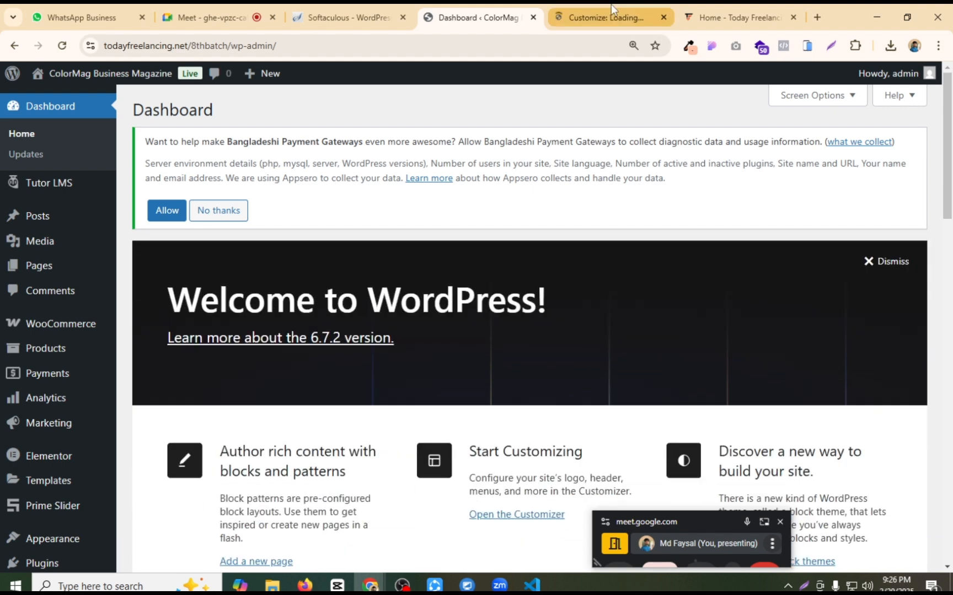
Step: Open the live site in a new tab, review its homepage down to the footer, and return to the Customizer
{"action": "mouse_move", "coordinate": [59, 85]}
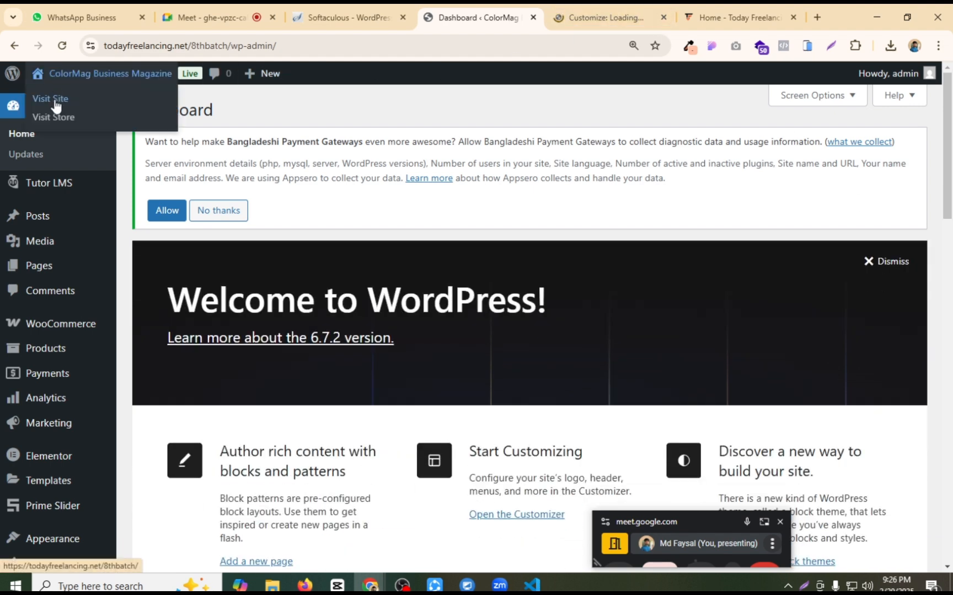
{"action": "middle_click", "coordinate": [55, 105]}
{"action": "left_click", "coordinate": [498, 15]}
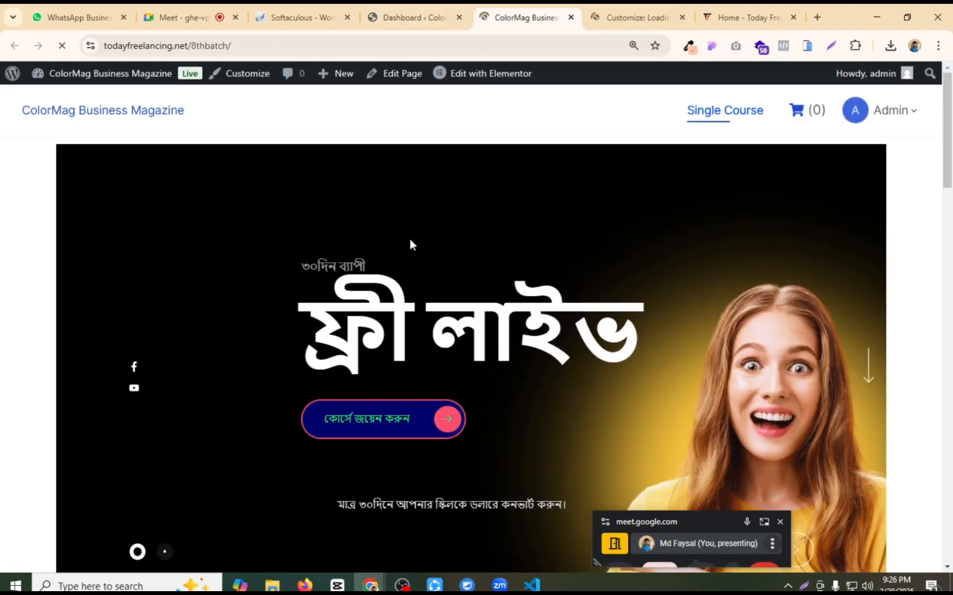
{"action": "scroll", "coordinate": [410, 238], "scroll_direction": "down", "scroll_amount": 15}
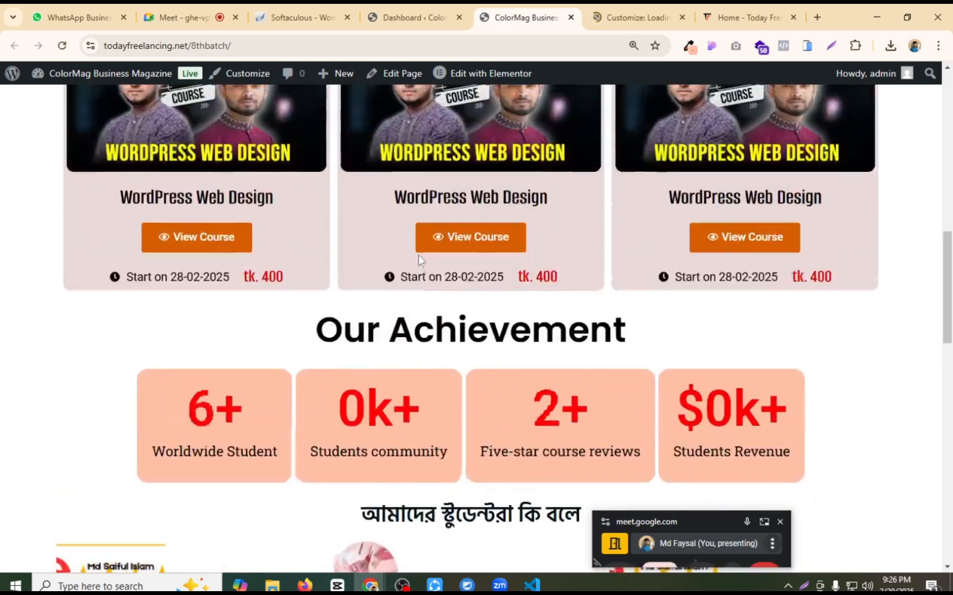
{"action": "scroll", "coordinate": [421, 261], "scroll_direction": "down", "scroll_amount": 12}
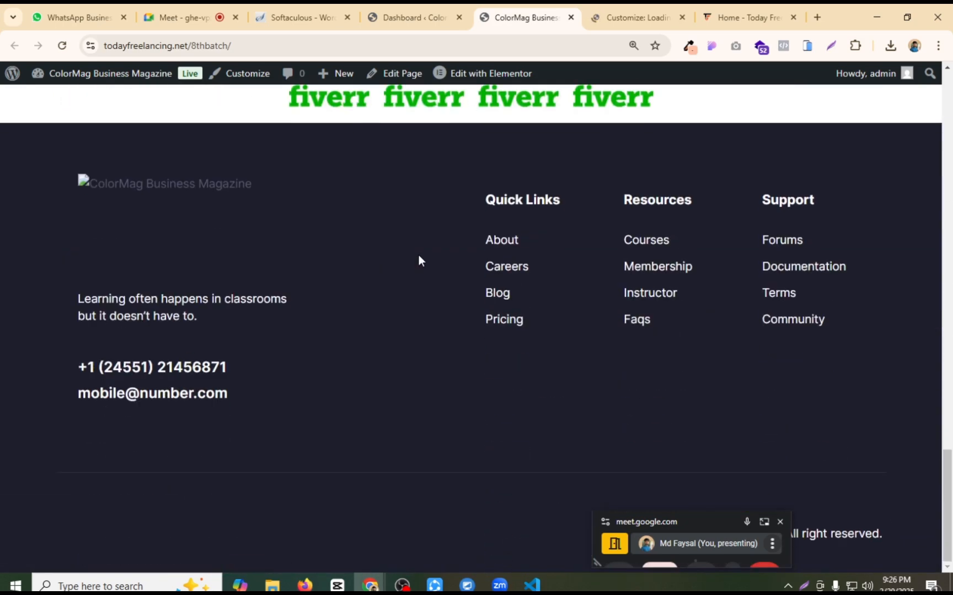
{"action": "scroll", "coordinate": [436, 372], "scroll_direction": "up", "scroll_amount": 20}
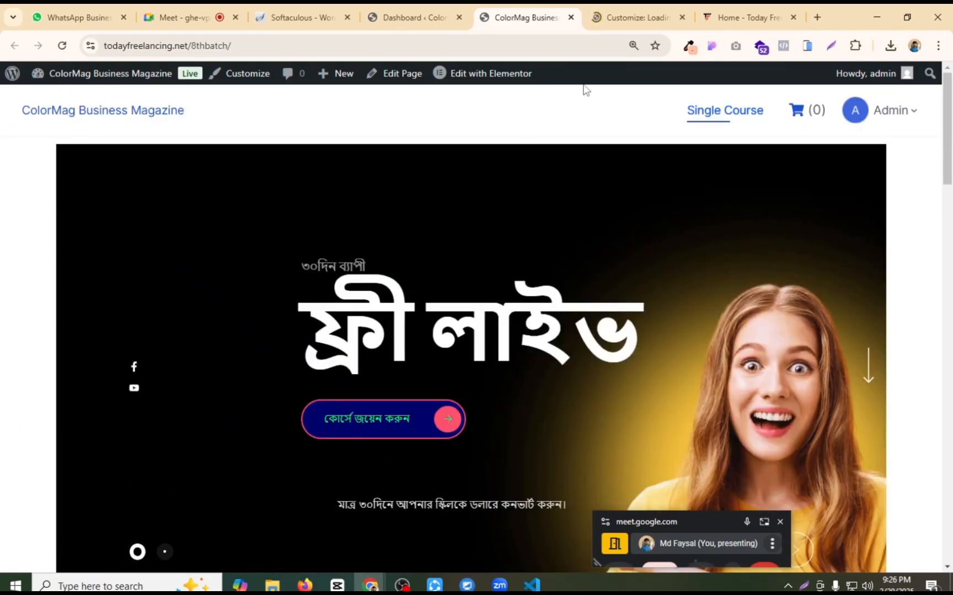
{"action": "left_click", "coordinate": [642, 17]}
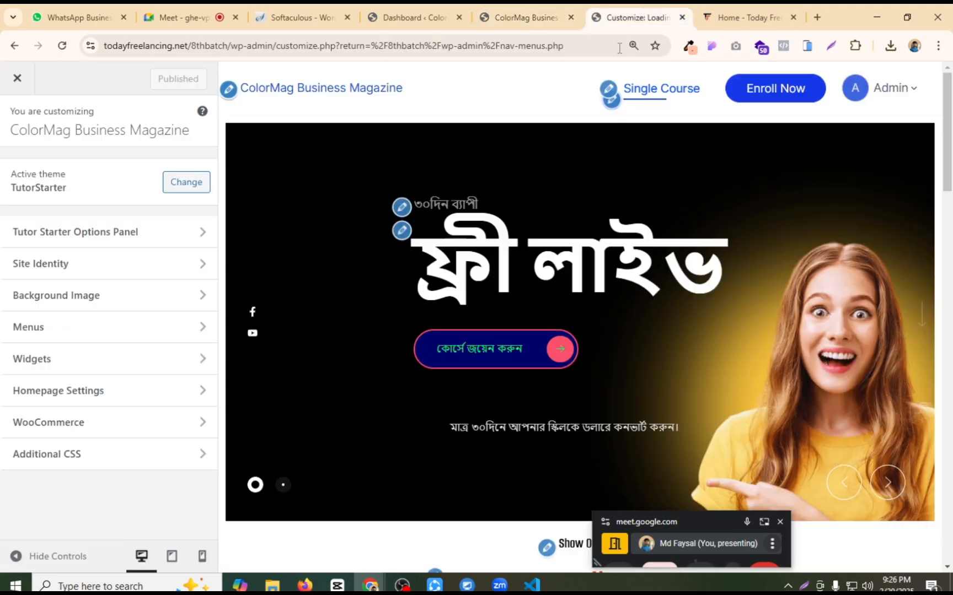
Step: Check the menu choices for the Primary location in the Customizer and open the WordPress Menus page in the dashboard's tab
{"action": "left_click", "coordinate": [609, 93]}
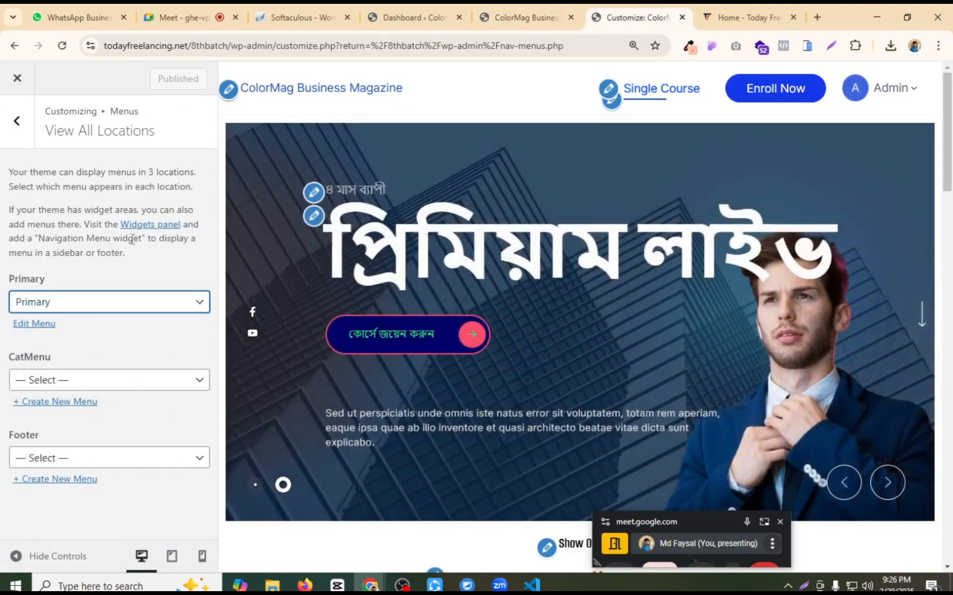
{"action": "left_click", "coordinate": [95, 302]}
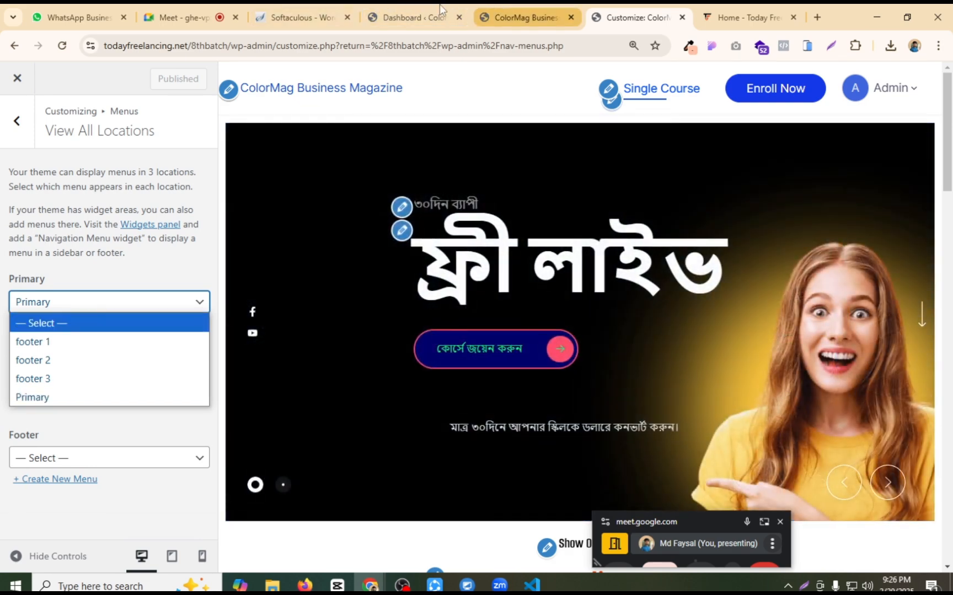
{"action": "left_click", "coordinate": [422, 16]}
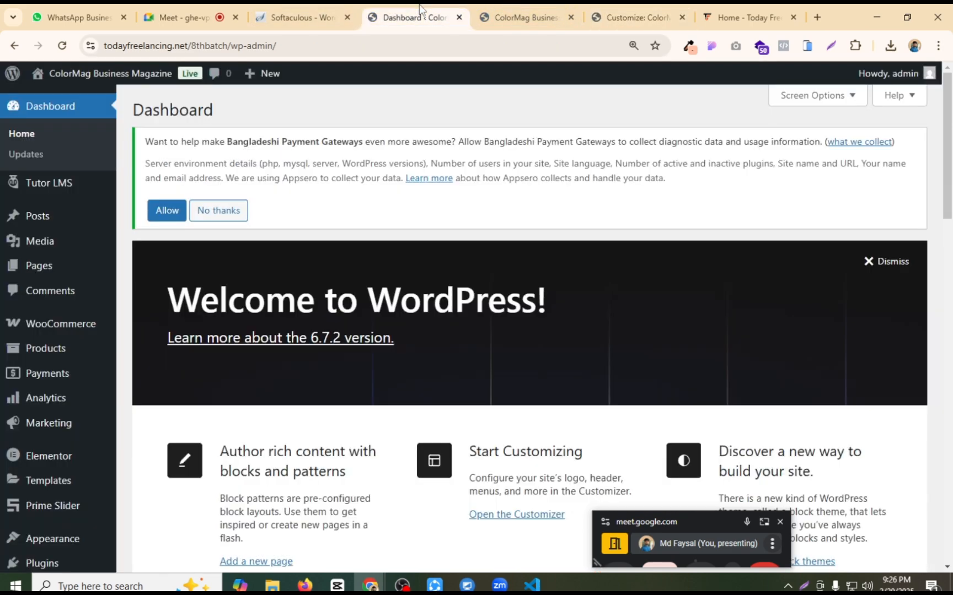
{"action": "scroll", "coordinate": [36, 457], "scroll_direction": "down", "scroll_amount": 3}
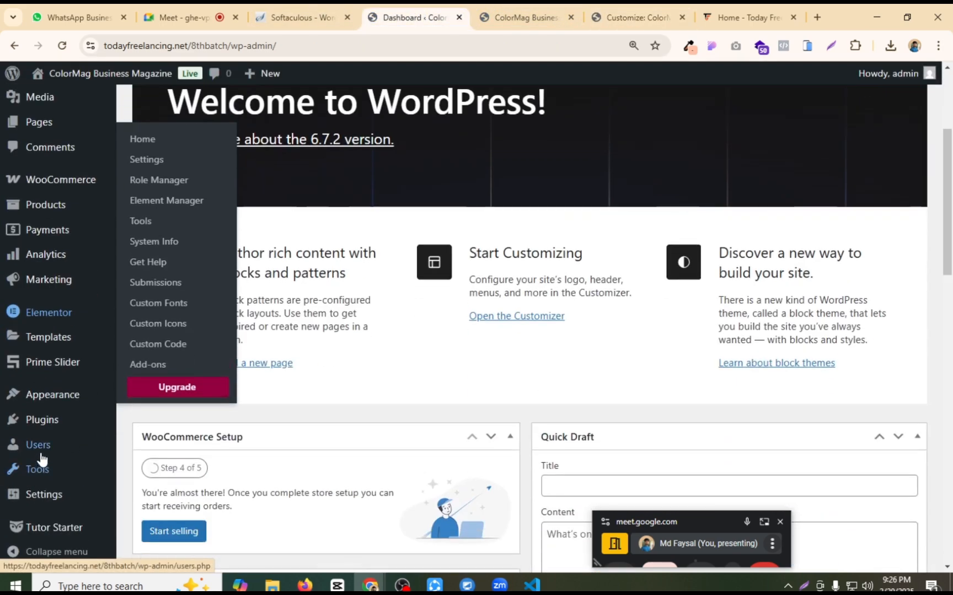
{"action": "mouse_move", "coordinate": [54, 403]}
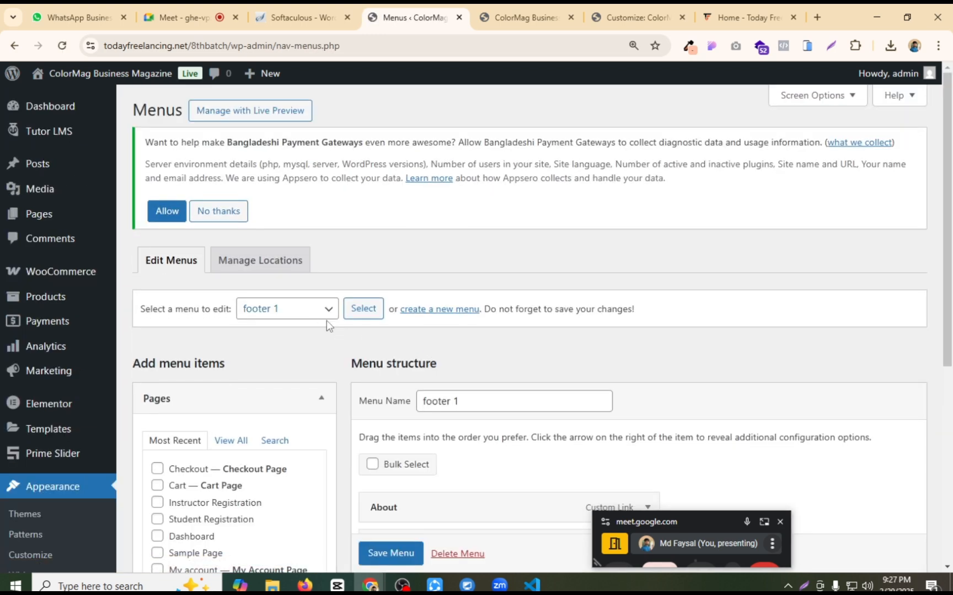
{"action": "scroll", "coordinate": [327, 321], "scroll_direction": "down", "scroll_amount": 3}
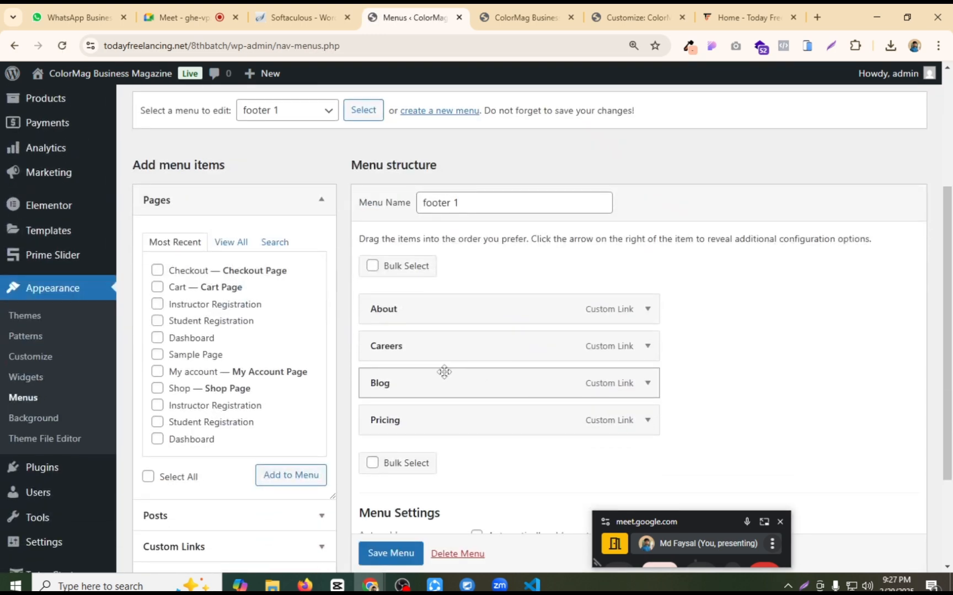
Step: Load the Primary menu for editing on the Menus page
{"action": "left_click", "coordinate": [292, 116]}
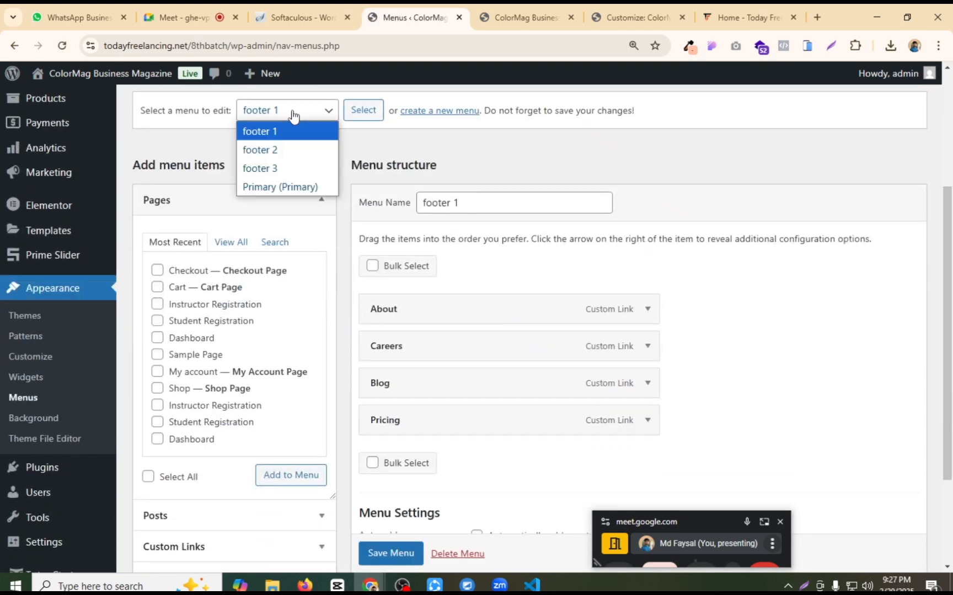
{"action": "left_click", "coordinate": [271, 187]}
{"action": "left_click", "coordinate": [366, 110]}
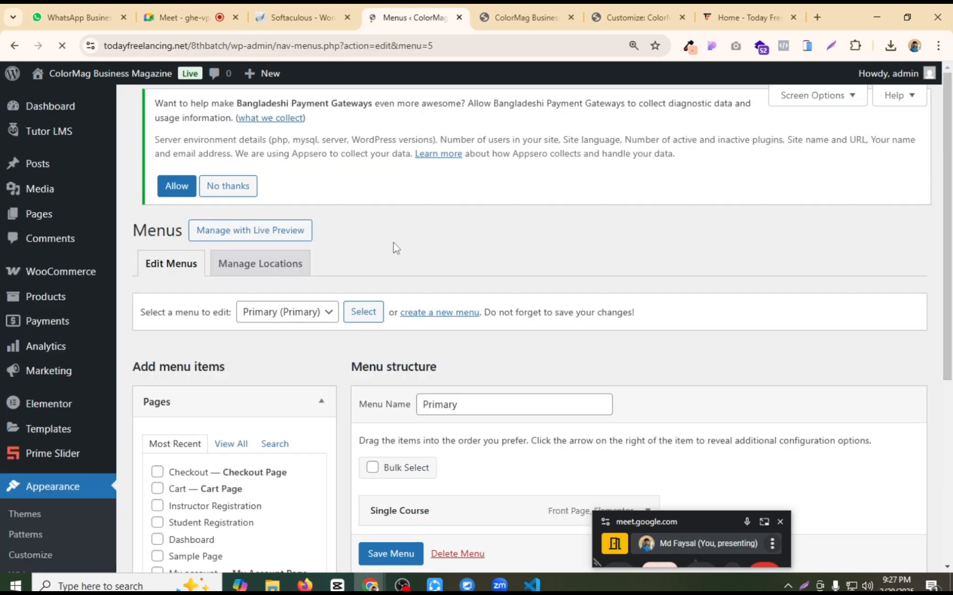
Step: Add the Dashboard, My account and Student Registration pages to the Primary menu
{"action": "scroll", "coordinate": [446, 317], "scroll_direction": "down", "scroll_amount": 5}
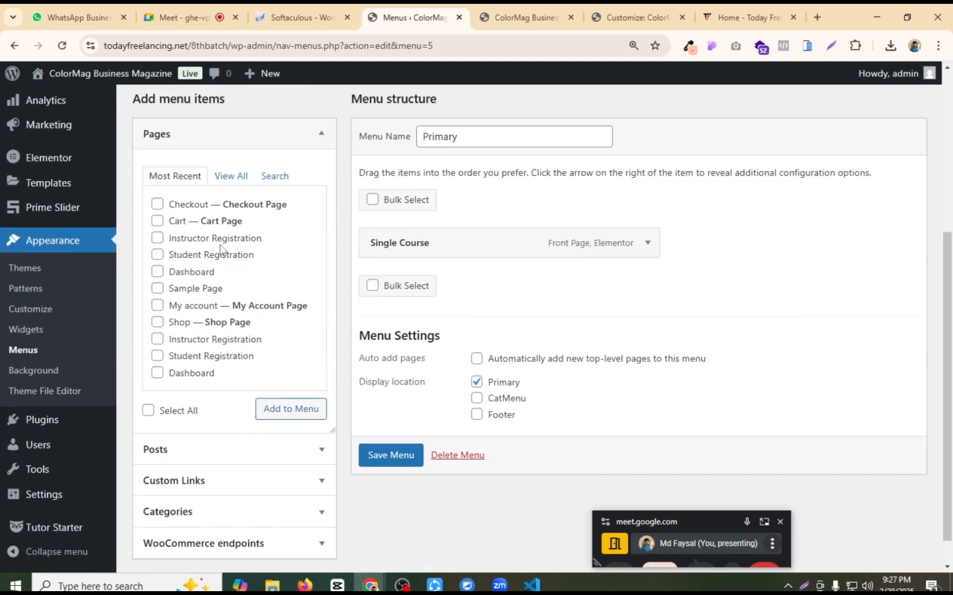
{"action": "left_click", "coordinate": [234, 177]}
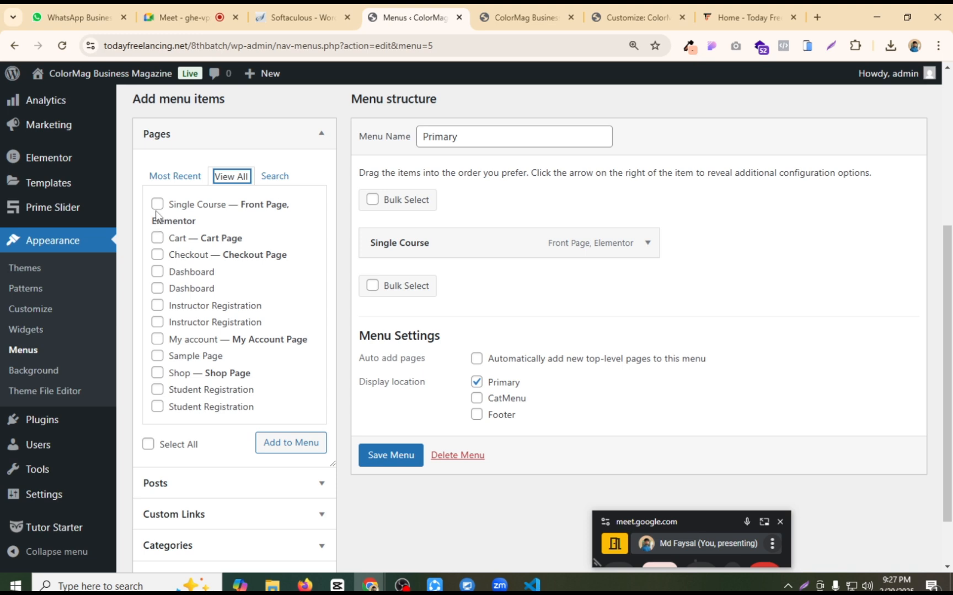
{"action": "left_click", "coordinate": [158, 272]}
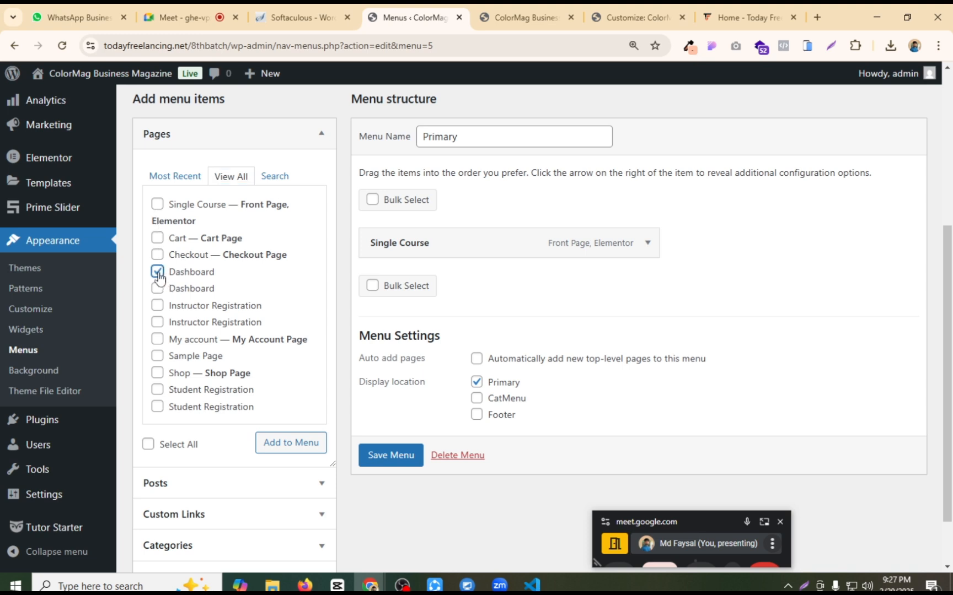
{"action": "left_click", "coordinate": [150, 341]}
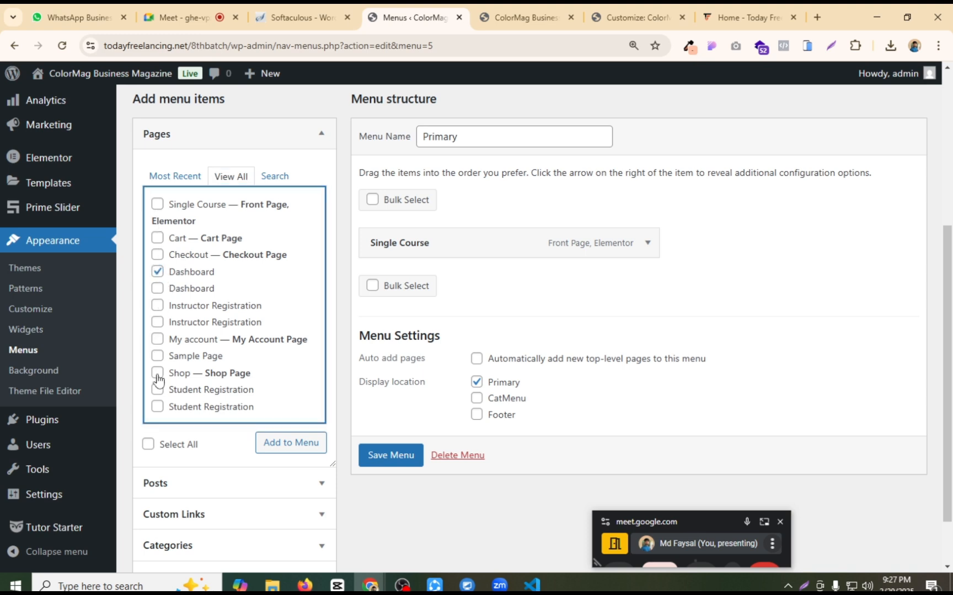
{"action": "left_click", "coordinate": [158, 340]}
{"action": "left_click", "coordinate": [158, 390]}
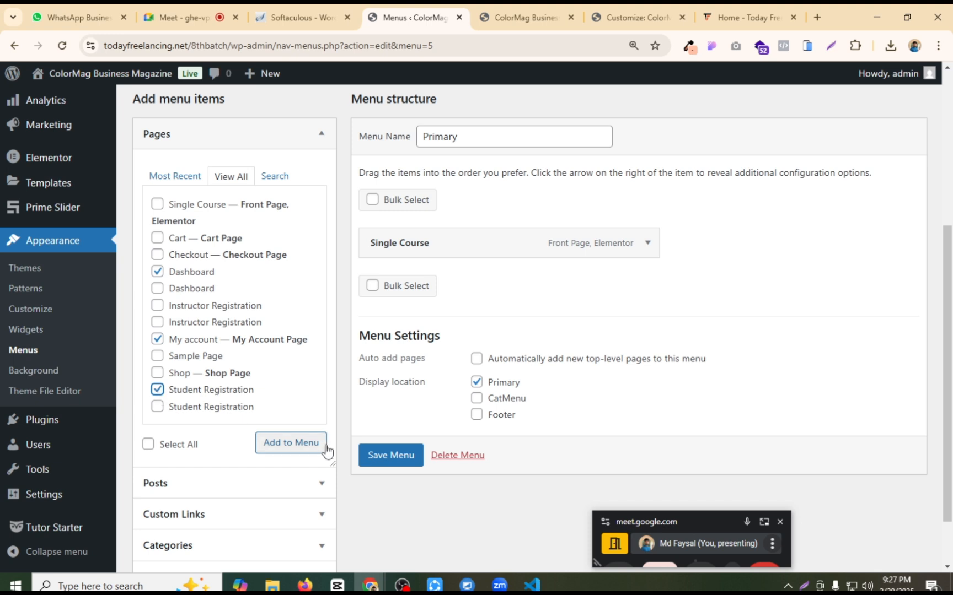
{"action": "left_click", "coordinate": [293, 442]}
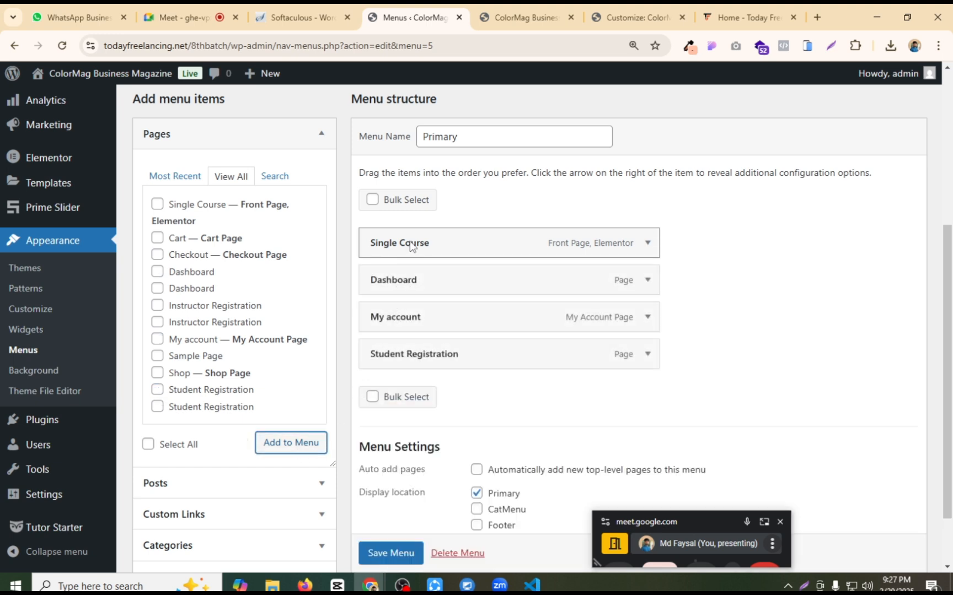
Step: Move the Single Course item below Dashboard in the Primary menu and save the menu
{"action": "left_click_drag", "start_coordinate": [405, 246], "coordinate": [436, 266]}
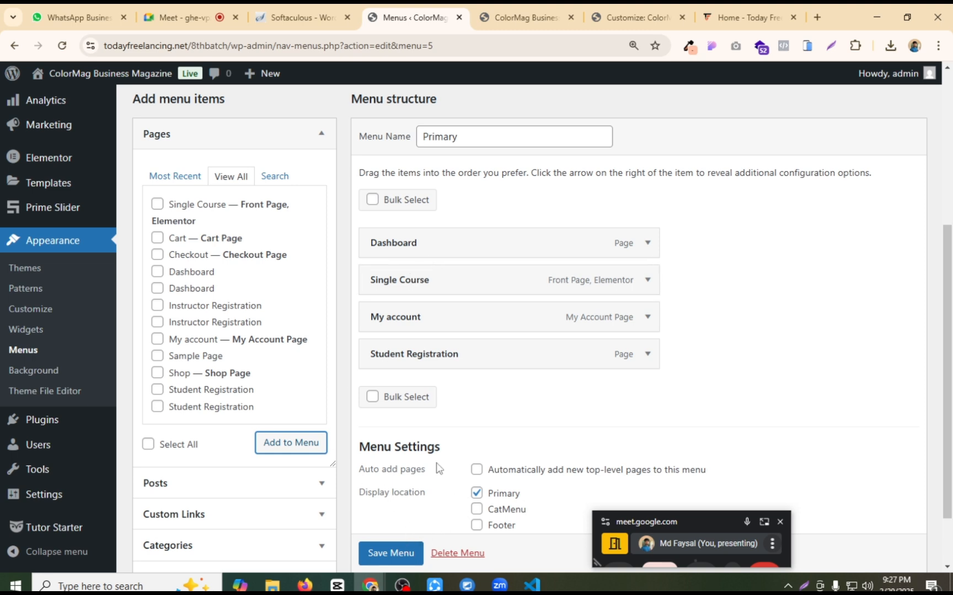
{"action": "scroll", "coordinate": [439, 468], "scroll_direction": "down", "scroll_amount": 2}
{"action": "left_click", "coordinate": [406, 499]}
Step: Reload the live site's homepage and check the header navigation
{"action": "left_click", "coordinate": [499, 21]}
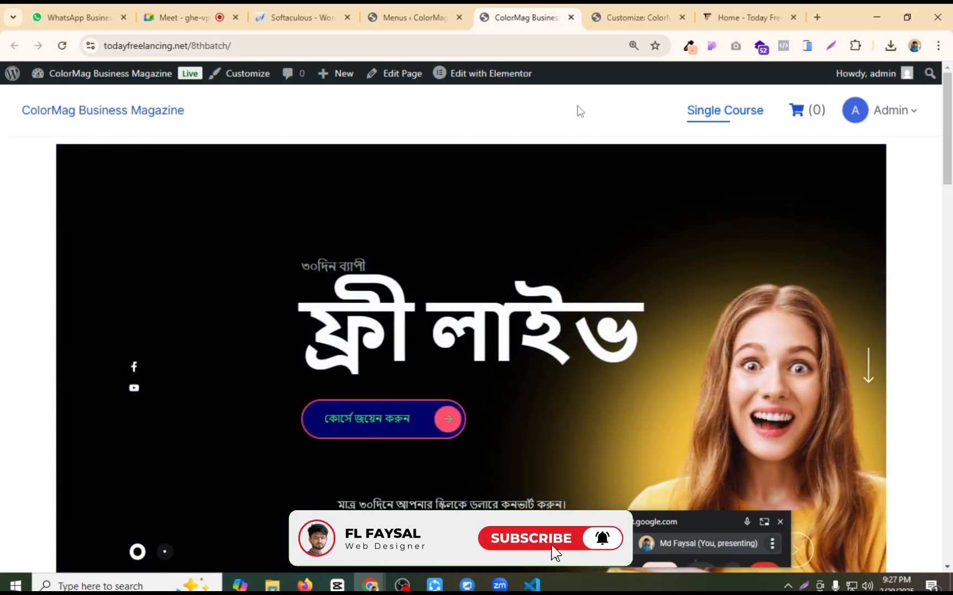
{"action": "left_click", "coordinate": [411, 17]}
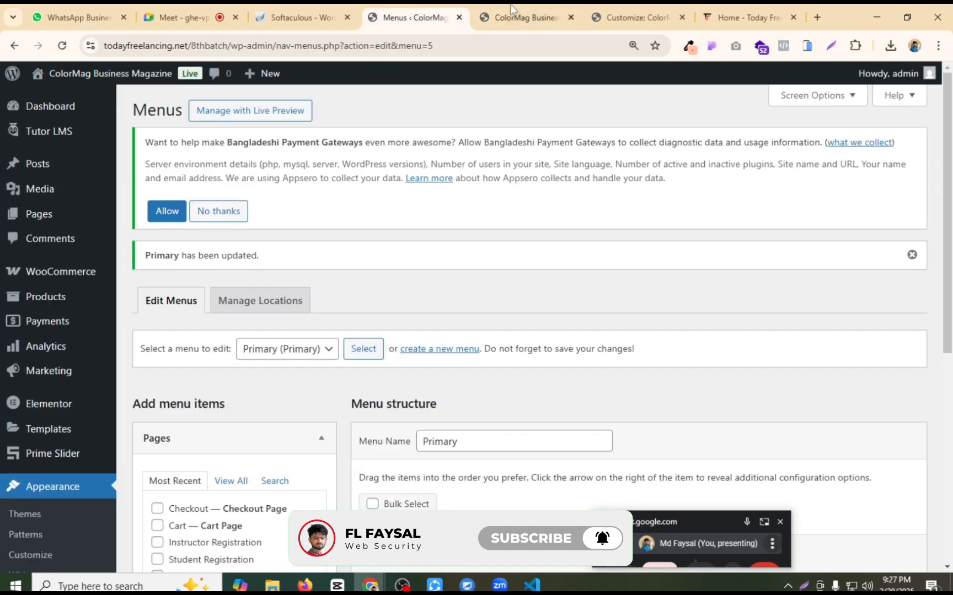
{"action": "left_click", "coordinate": [521, 17]}
{"action": "left_click", "coordinate": [63, 50]}
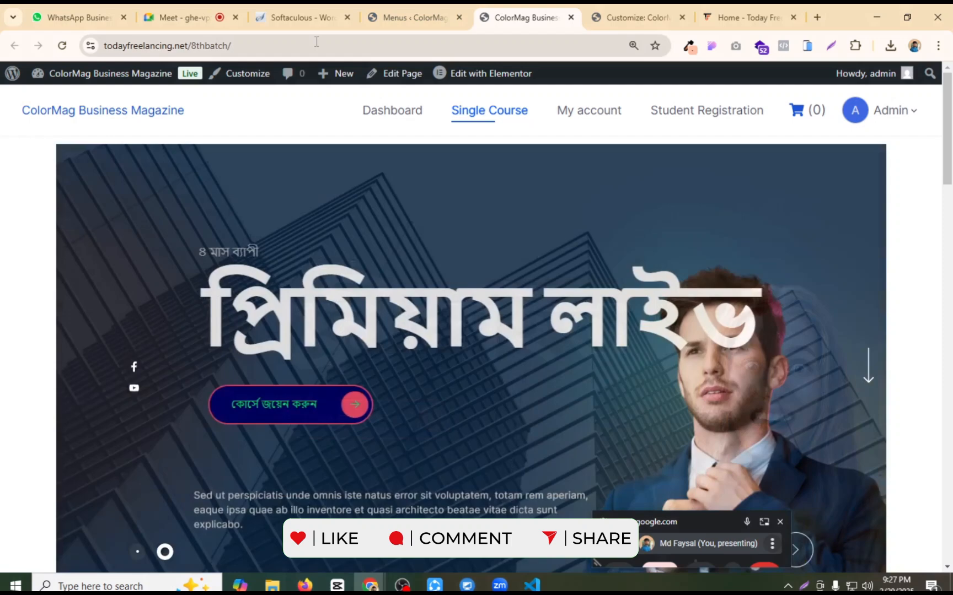
Step: Copy the live site's address and load it in a new Firefox tab to view the header as a visitor
{"action": "left_click", "coordinate": [317, 43]}
{"action": "key", "text": "ctrl+c"}
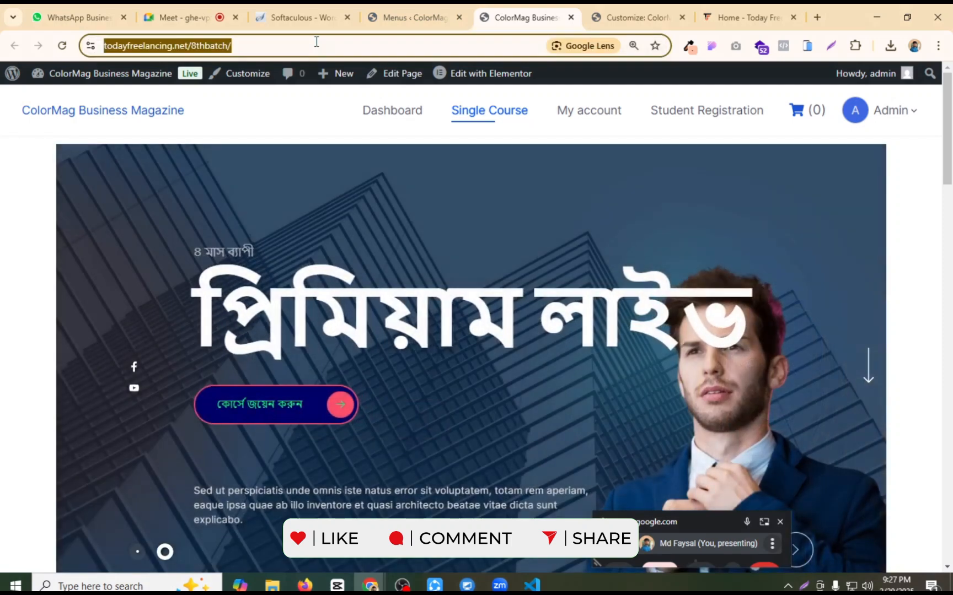
{"action": "left_click", "coordinate": [304, 586]}
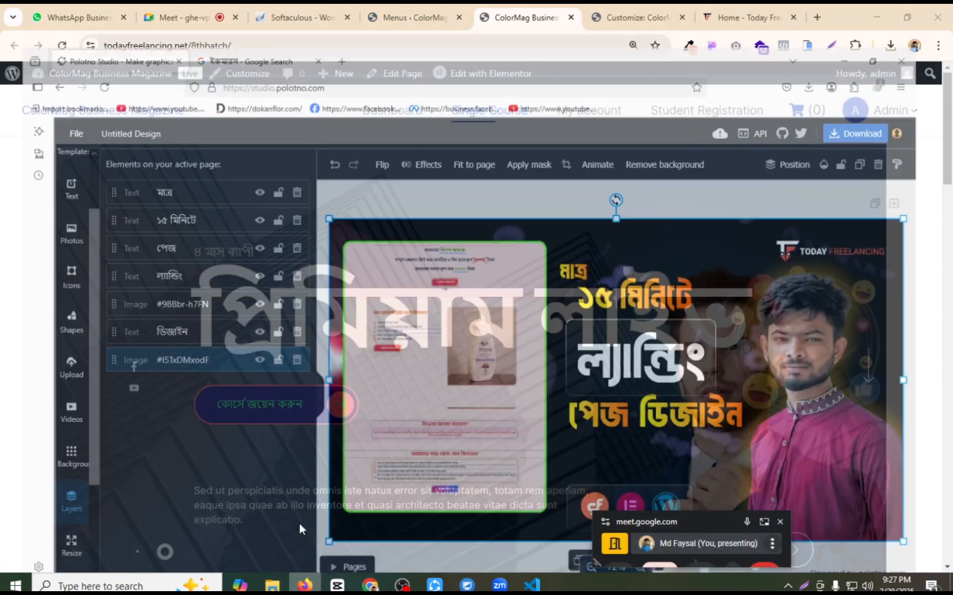
{"action": "left_click", "coordinate": [341, 18]}
{"action": "key", "text": "ctrl+v"}
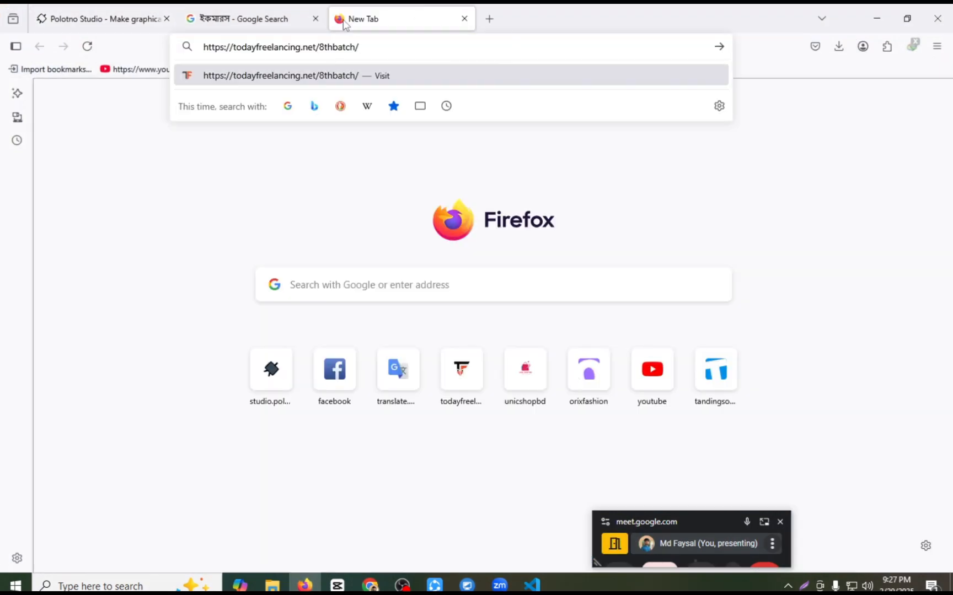
{"action": "key", "text": "Return"}
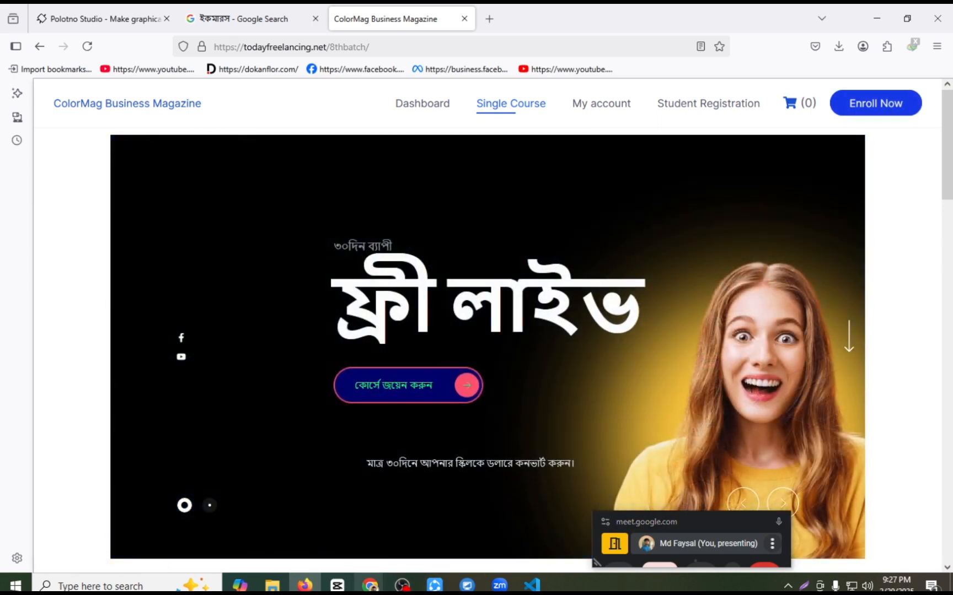
Step: Switch back to Chrome and open the Header settings of the Tutor Starter Options Panel in the Customizer
{"action": "mouse_move", "coordinate": [370, 586]}
{"action": "left_click", "coordinate": [202, 536]}
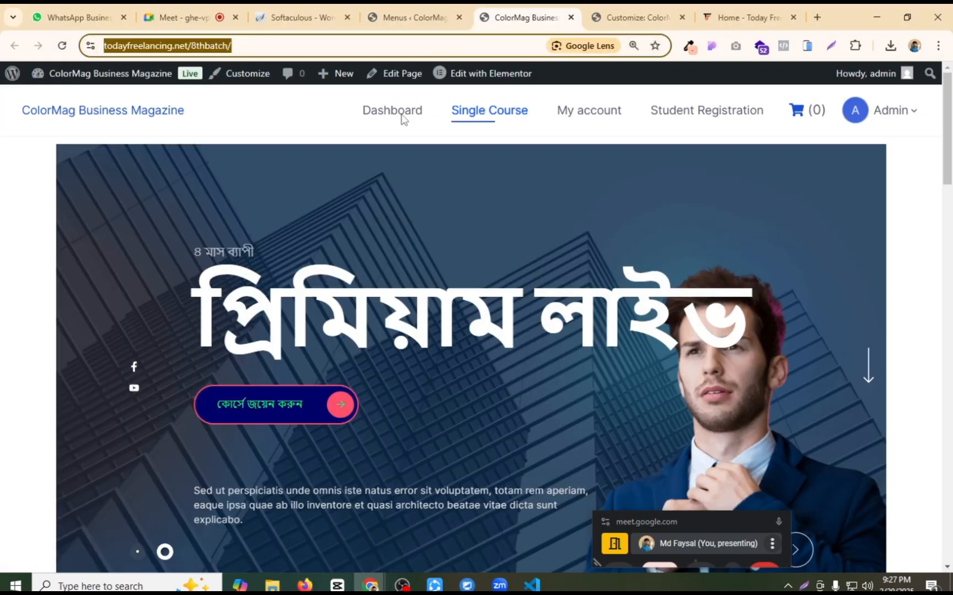
{"action": "left_click", "coordinate": [438, 5]}
{"action": "left_click", "coordinate": [634, 17]}
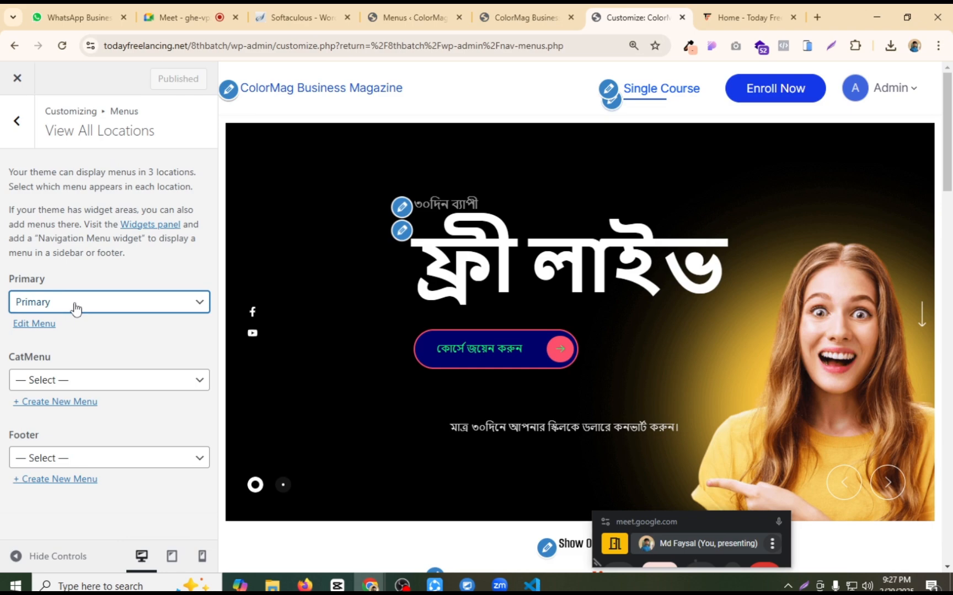
{"action": "left_click", "coordinate": [31, 133]}
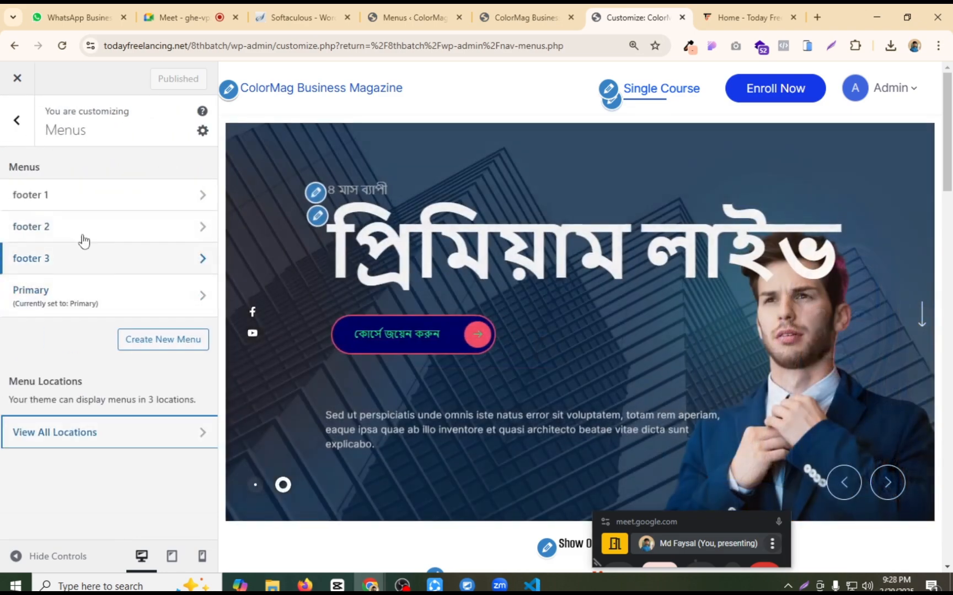
{"action": "left_click", "coordinate": [17, 121]}
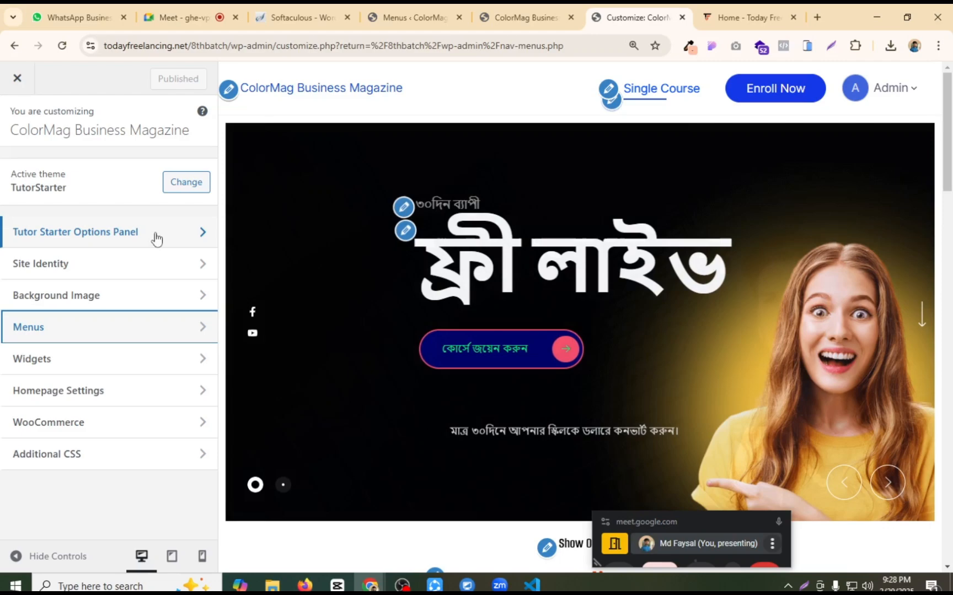
{"action": "left_click", "coordinate": [172, 237]}
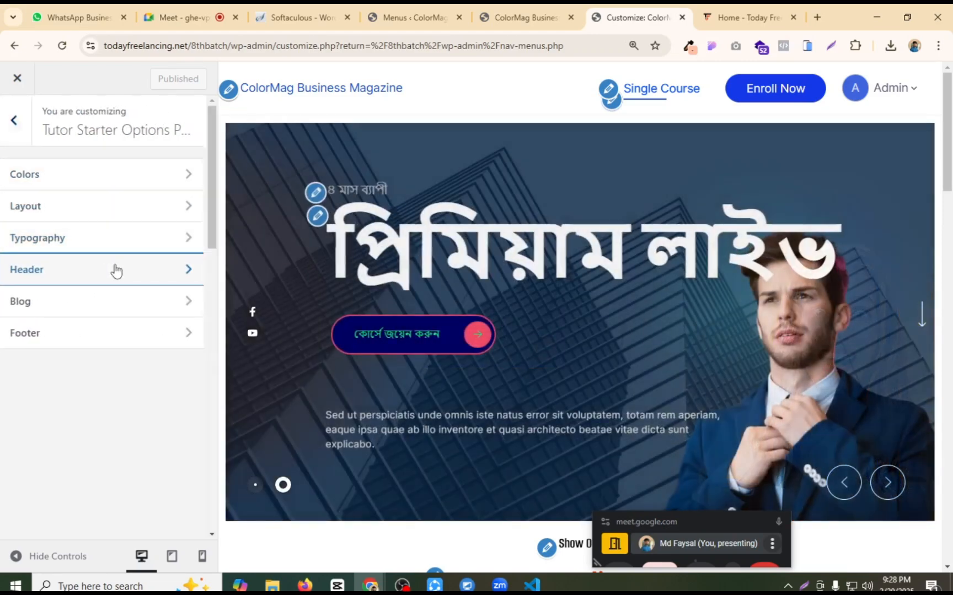
{"action": "left_click", "coordinate": [116, 271]}
Step: Review the header type, color and starter button settings, down to the button's text and link
{"action": "scroll", "coordinate": [116, 270], "scroll_direction": "down", "scroll_amount": 3}
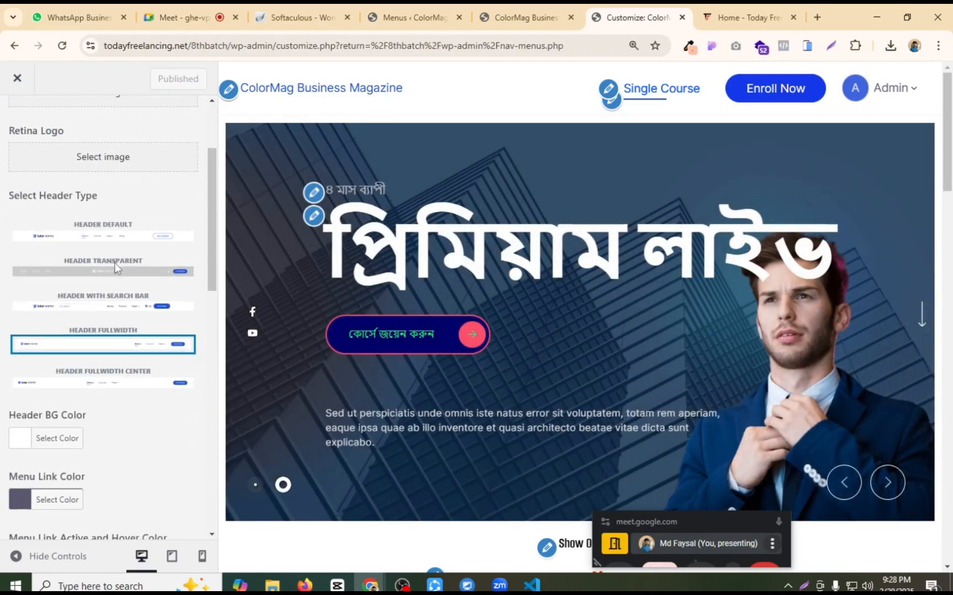
{"action": "scroll", "coordinate": [122, 429], "scroll_direction": "down", "scroll_amount": 3}
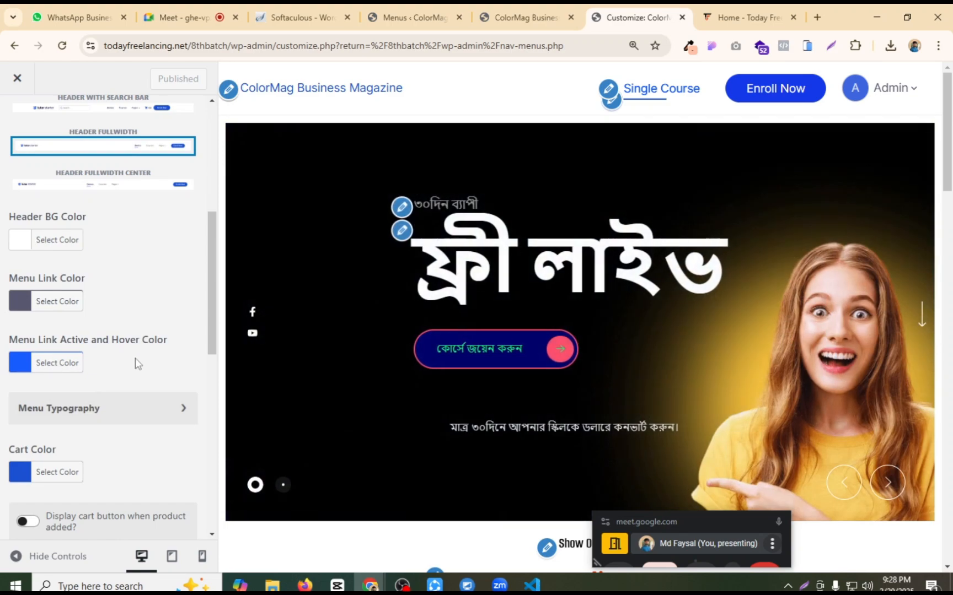
{"action": "scroll", "coordinate": [136, 358], "scroll_direction": "down", "scroll_amount": 2}
{"action": "scroll", "coordinate": [132, 347], "scroll_direction": "down", "scroll_amount": 7}
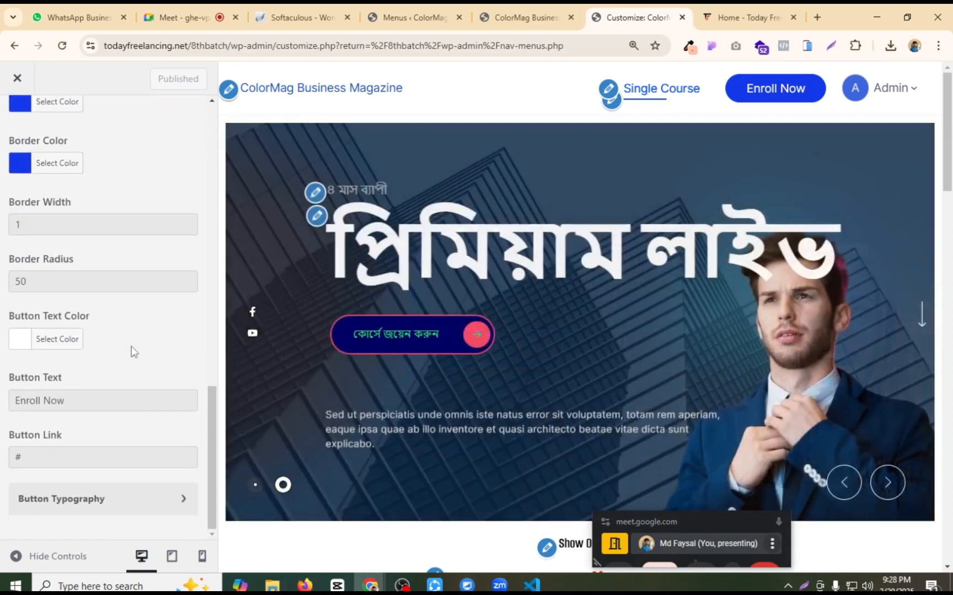
{"action": "left_click_drag", "start_coordinate": [85, 400], "coordinate": [1, 420]}
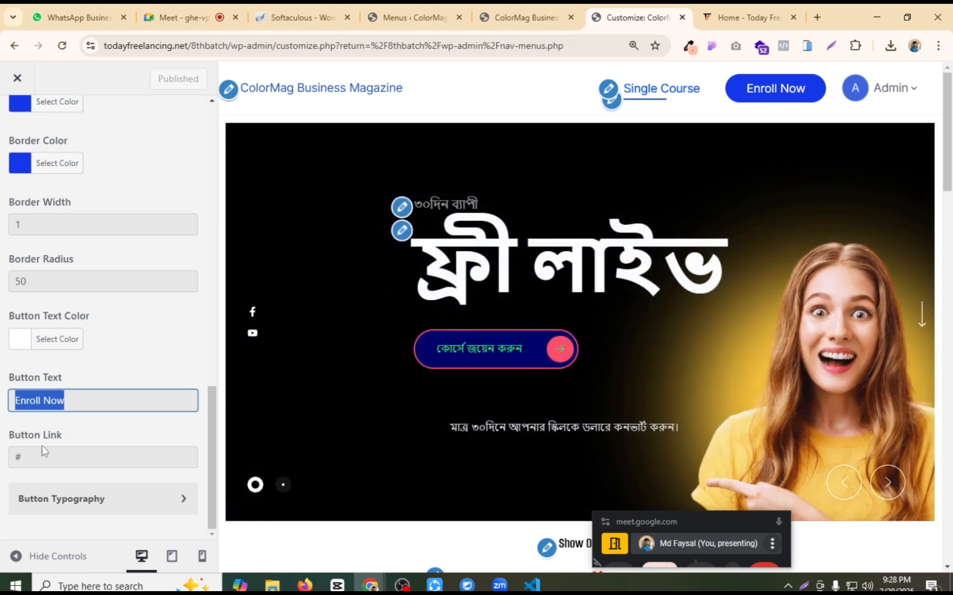
{"action": "left_click", "coordinate": [62, 462]}
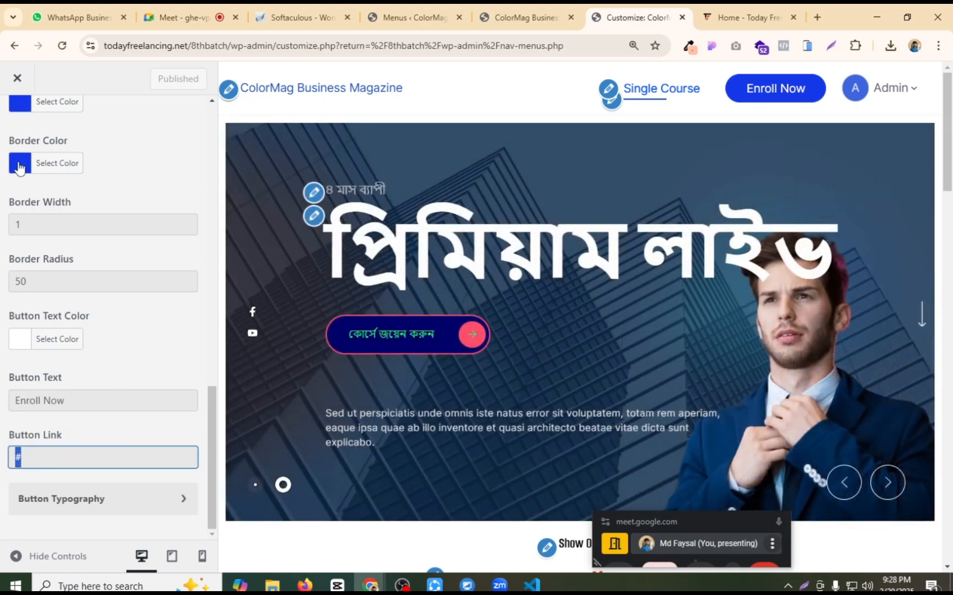
Step: Choose the fiverr image from the Media Library as the header logo
{"action": "scroll", "coordinate": [19, 167], "scroll_direction": "up", "scroll_amount": 1}
{"action": "scroll", "coordinate": [42, 249], "scroll_direction": "up", "scroll_amount": 1}
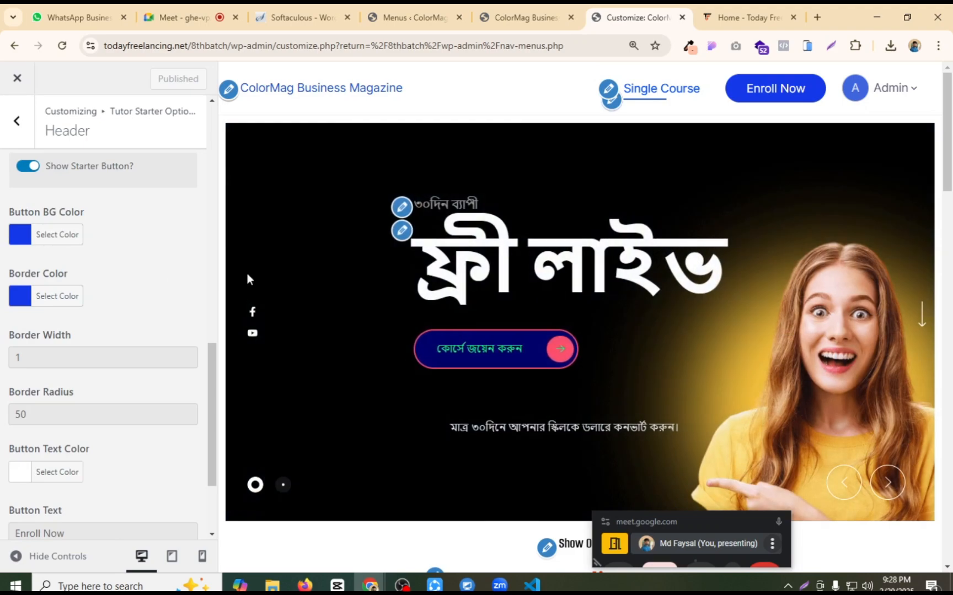
{"action": "left_click", "coordinate": [226, 95]}
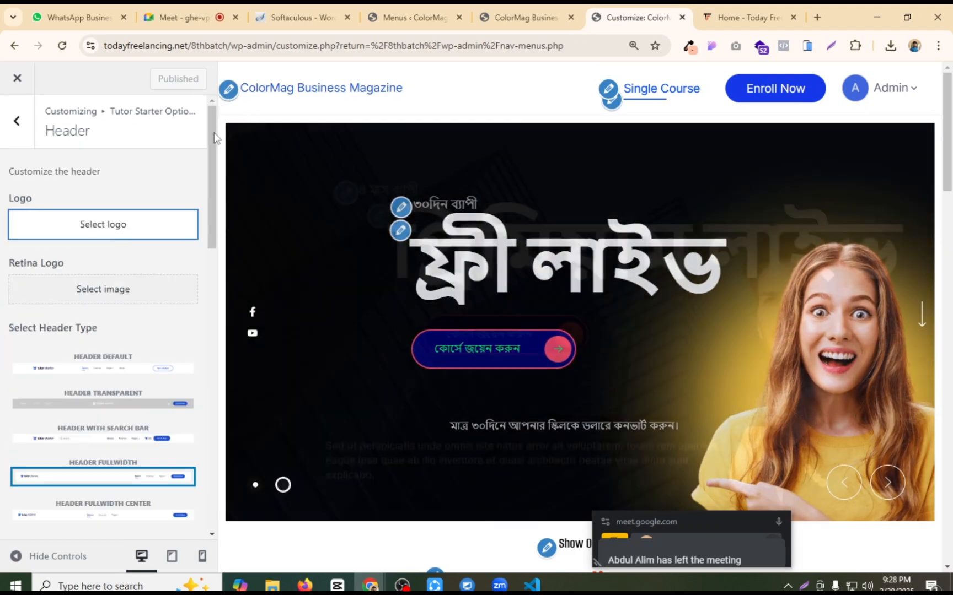
{"action": "left_click", "coordinate": [85, 230]}
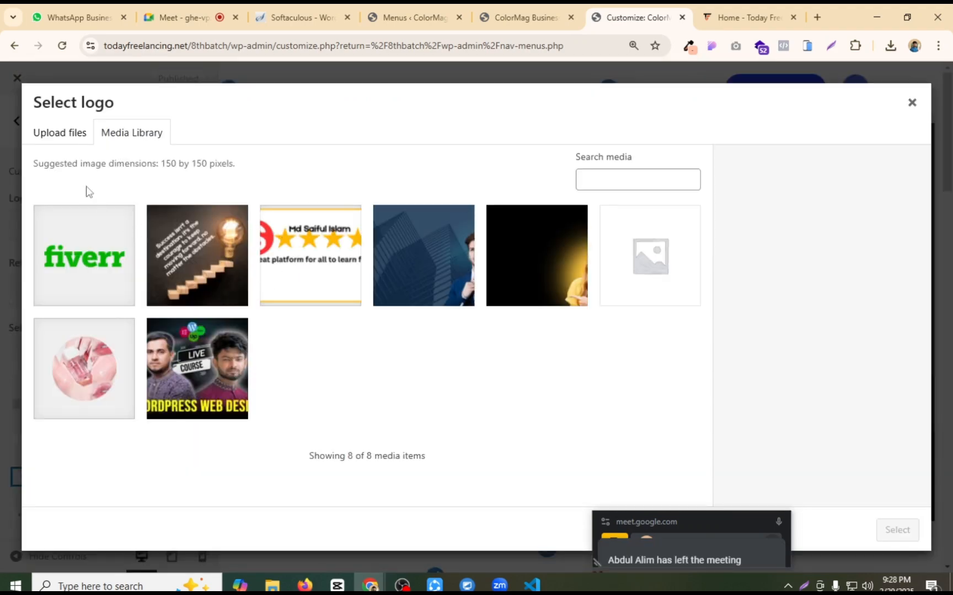
{"action": "left_click", "coordinate": [70, 138]}
{"action": "left_click", "coordinate": [111, 139]}
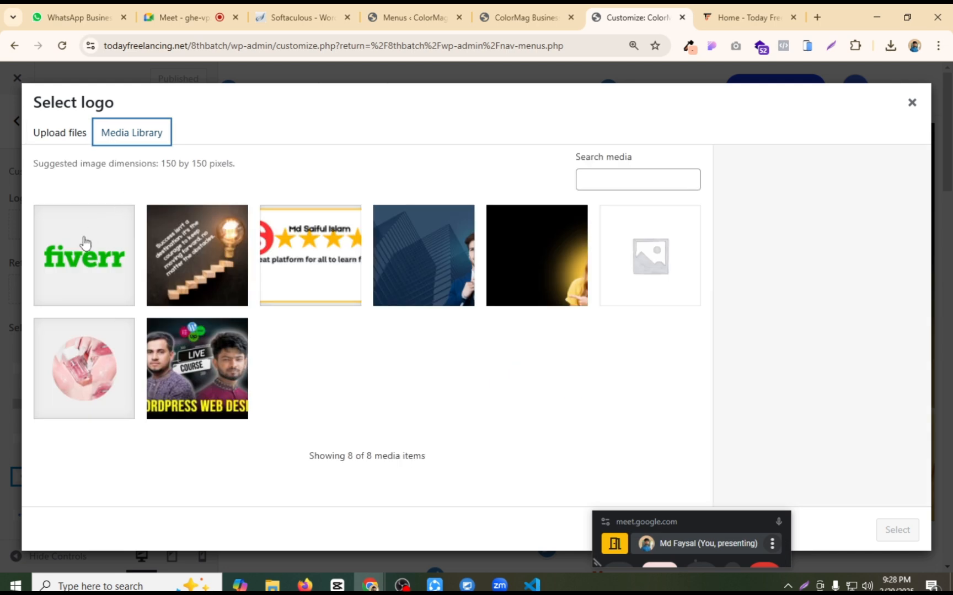
{"action": "left_click", "coordinate": [85, 243]}
{"action": "left_click", "coordinate": [896, 529]}
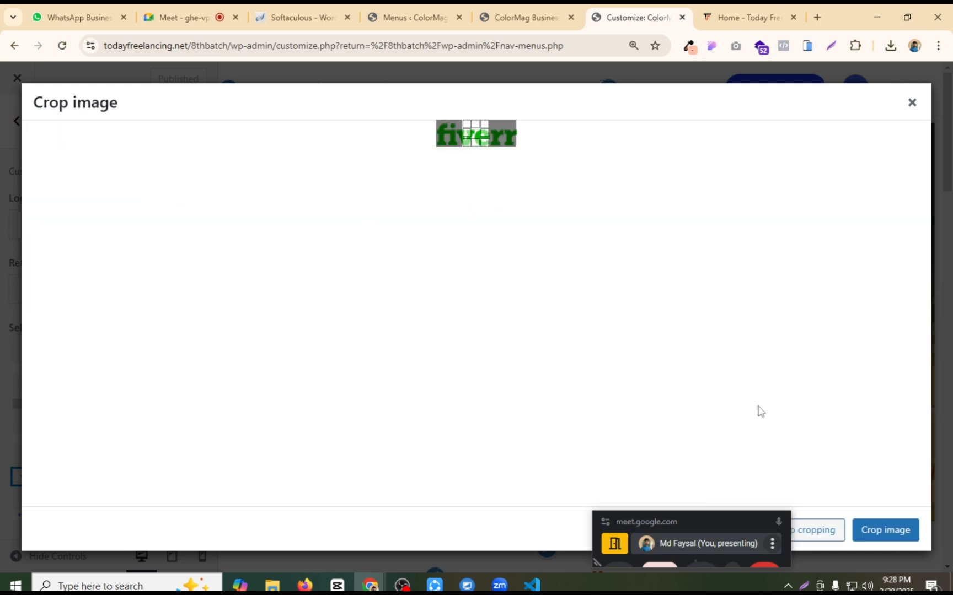
Step: Expand the logo's crop area to cover the whole fiverr wordmark and apply the crop
{"action": "left_click_drag", "start_coordinate": [463, 136], "coordinate": [346, 126]}
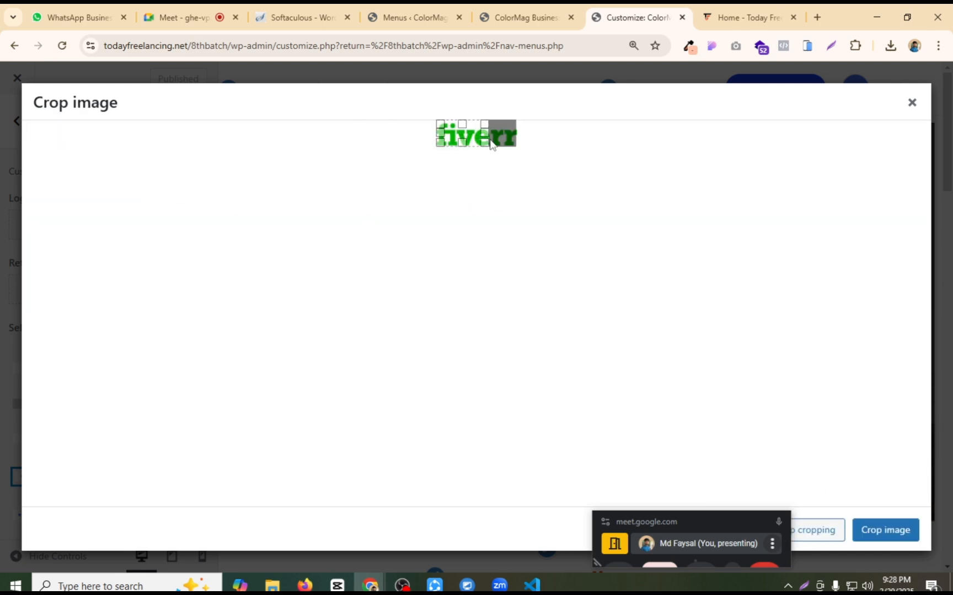
{"action": "left_click_drag", "start_coordinate": [489, 133], "coordinate": [517, 134]}
{"action": "left_click", "coordinate": [882, 530]}
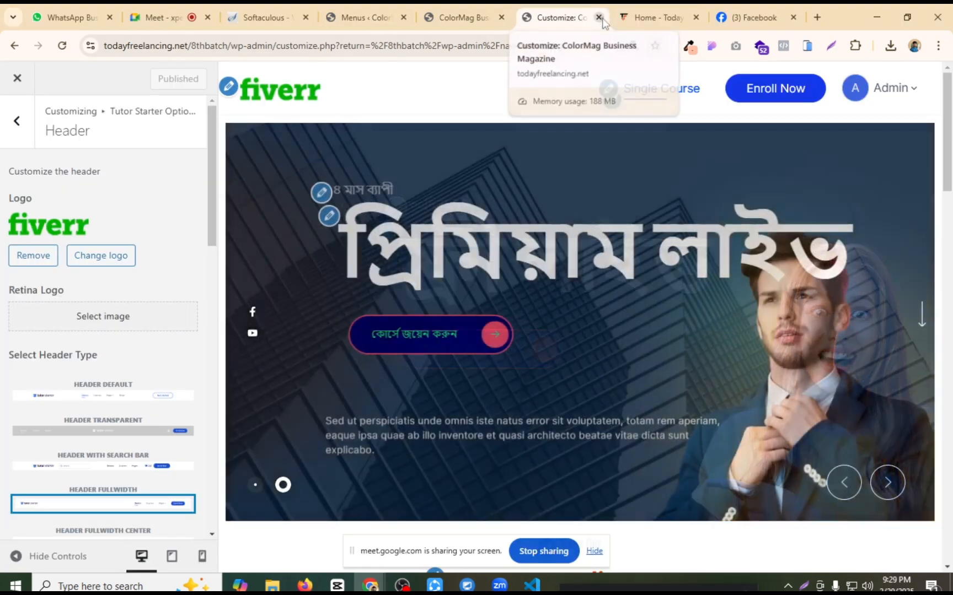
Step: Close the Customizer tab and examine the Today Freelancing homepage down to its footer as a reference
{"action": "left_click", "coordinate": [598, 17]}
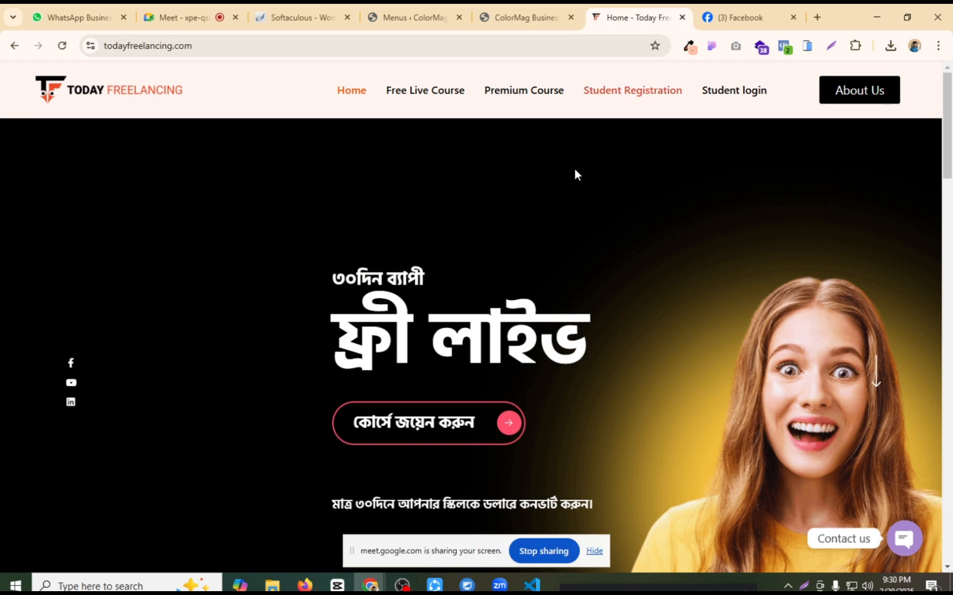
{"action": "scroll", "coordinate": [535, 250], "scroll_direction": "down", "scroll_amount": 10}
{"action": "scroll", "coordinate": [534, 249], "scroll_direction": "down", "scroll_amount": 15}
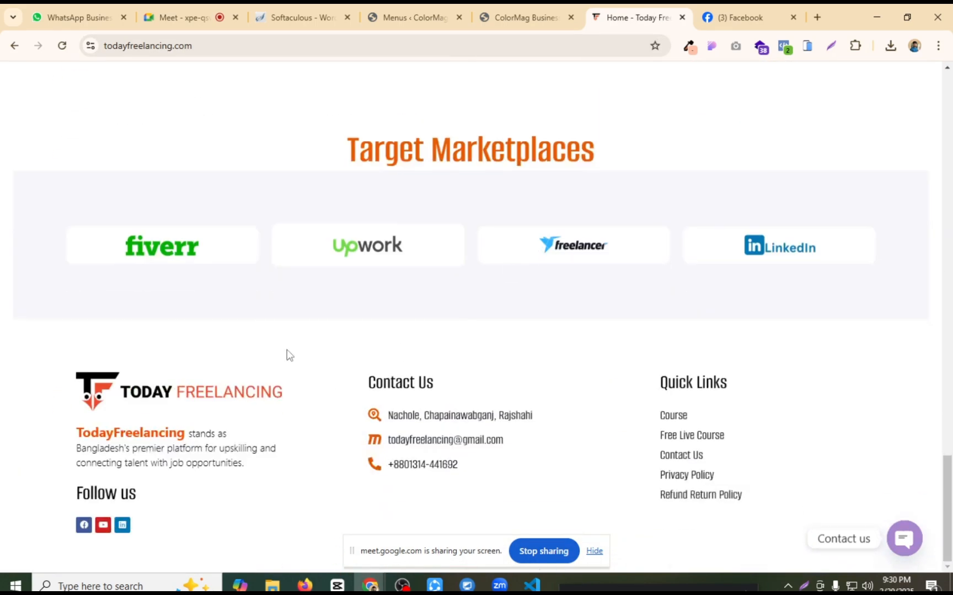
Step: Return to the WordPress admin and search the Add Plugins page for "header footer"
{"action": "left_click", "coordinate": [485, 18]}
{"action": "left_click", "coordinate": [408, 15]}
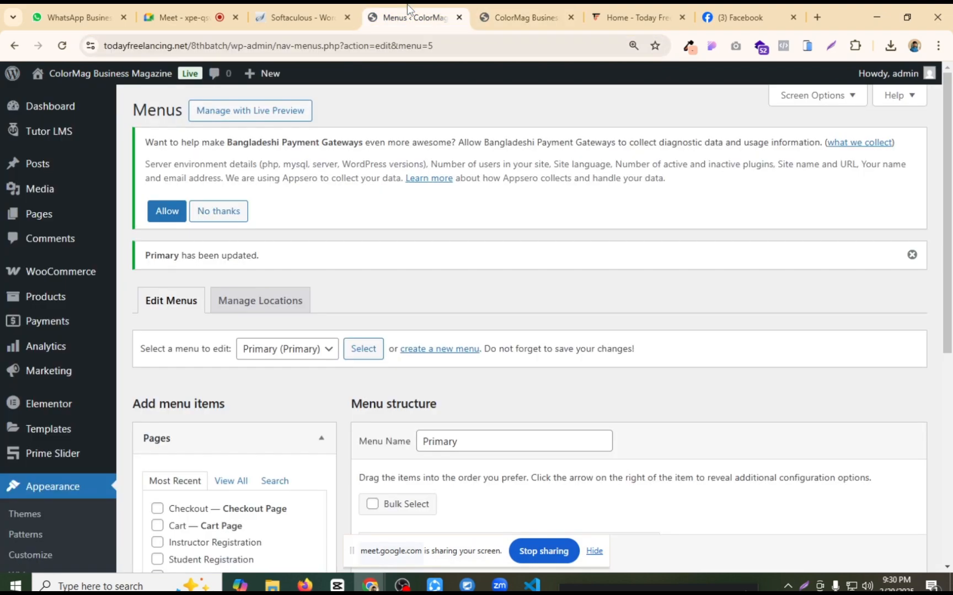
{"action": "scroll", "coordinate": [22, 367], "scroll_direction": "down", "scroll_amount": 3}
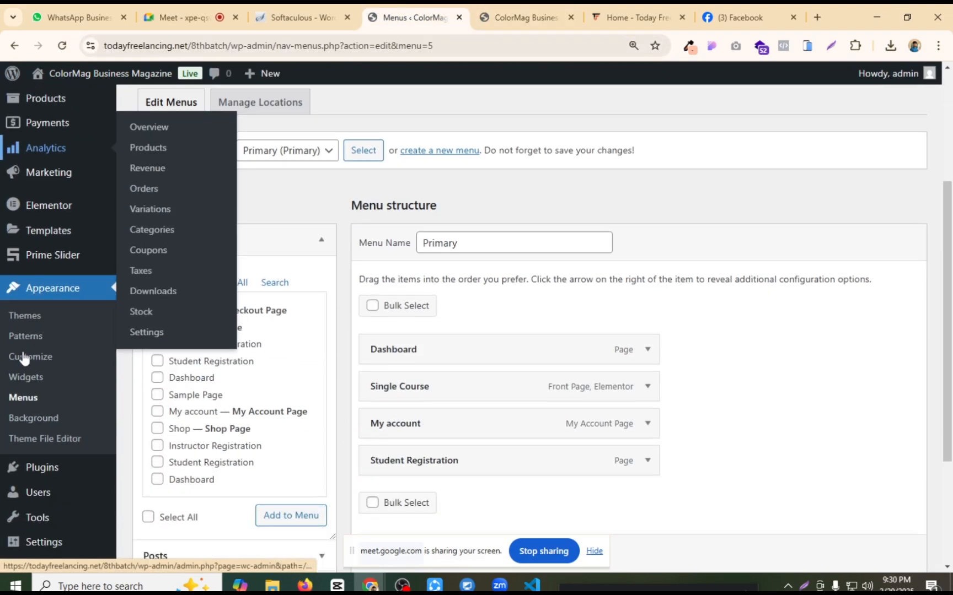
{"action": "mouse_move", "coordinate": [64, 231]}
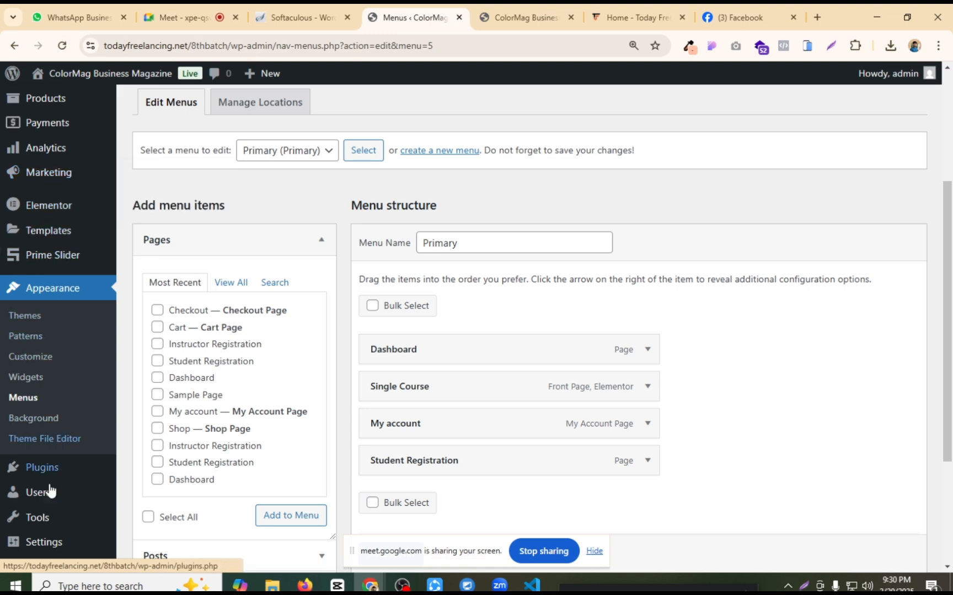
{"action": "left_click", "coordinate": [152, 505]}
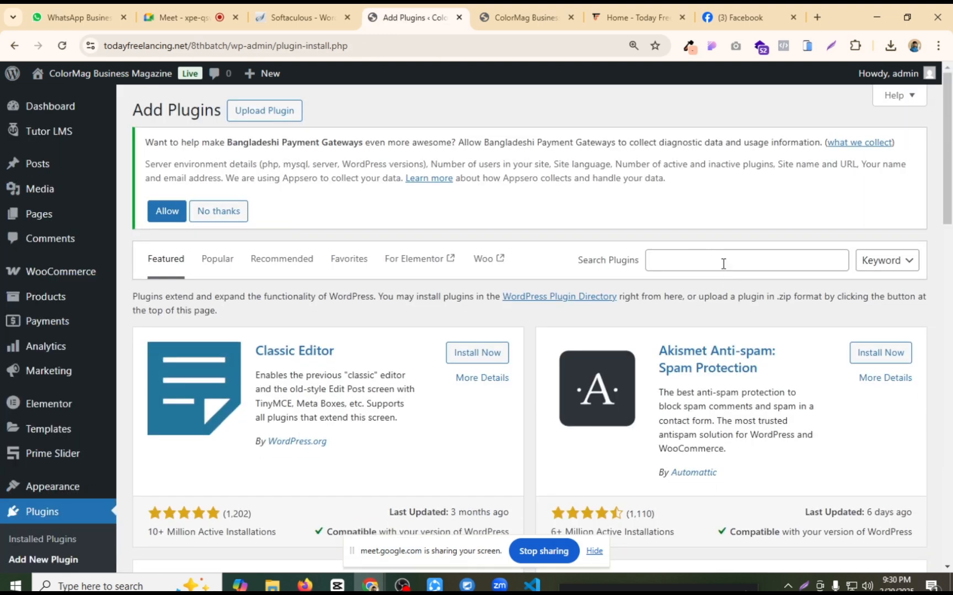
{"action": "left_click", "coordinate": [723, 264]}
{"action": "type", "text": "head"}
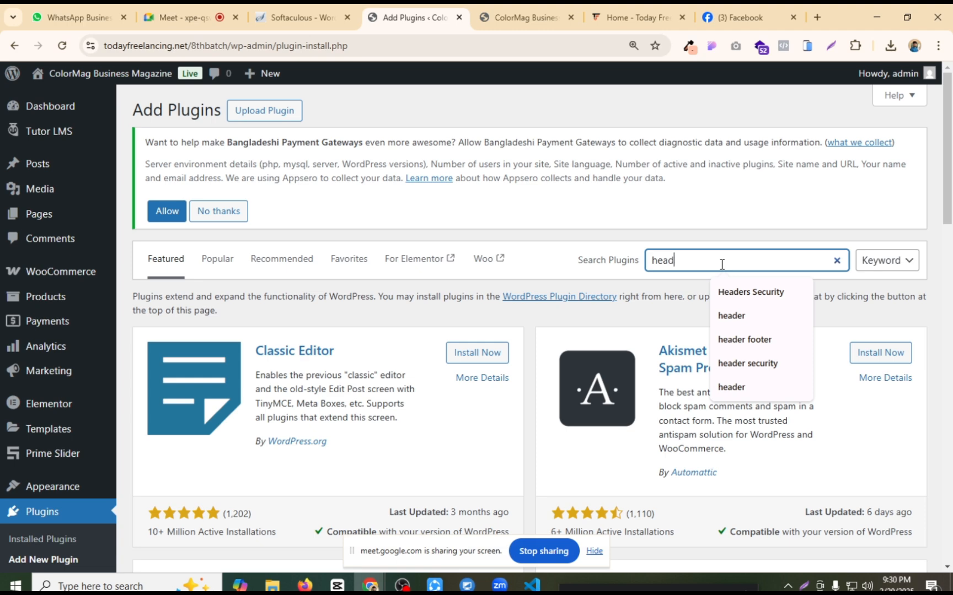
{"action": "type", "text": "er fotter"}
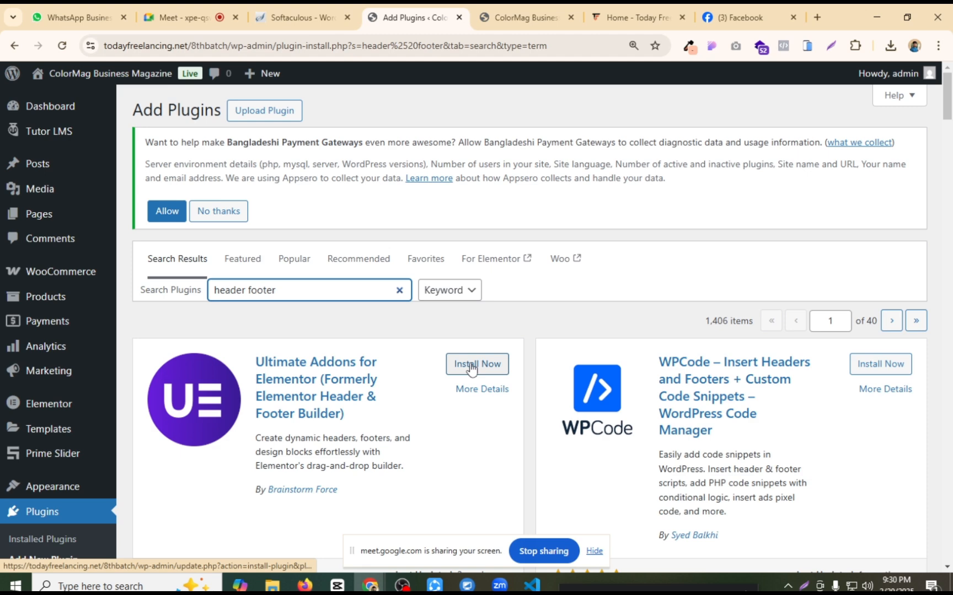
Step: Install and activate Ultimate Addons for Elementor, and open its Header & Footer Builder
{"action": "left_click", "coordinate": [471, 366]}
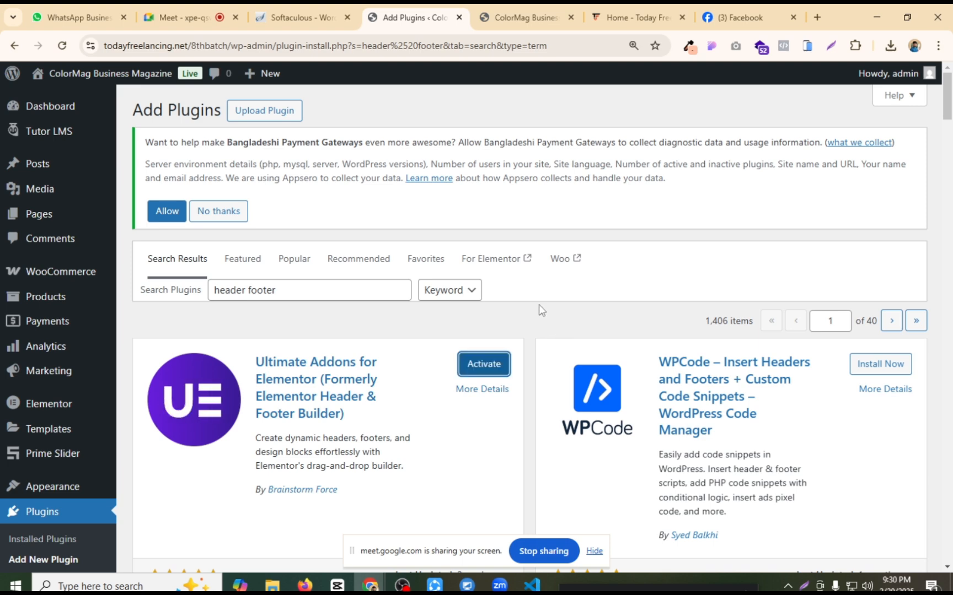
{"action": "left_click", "coordinate": [489, 363]}
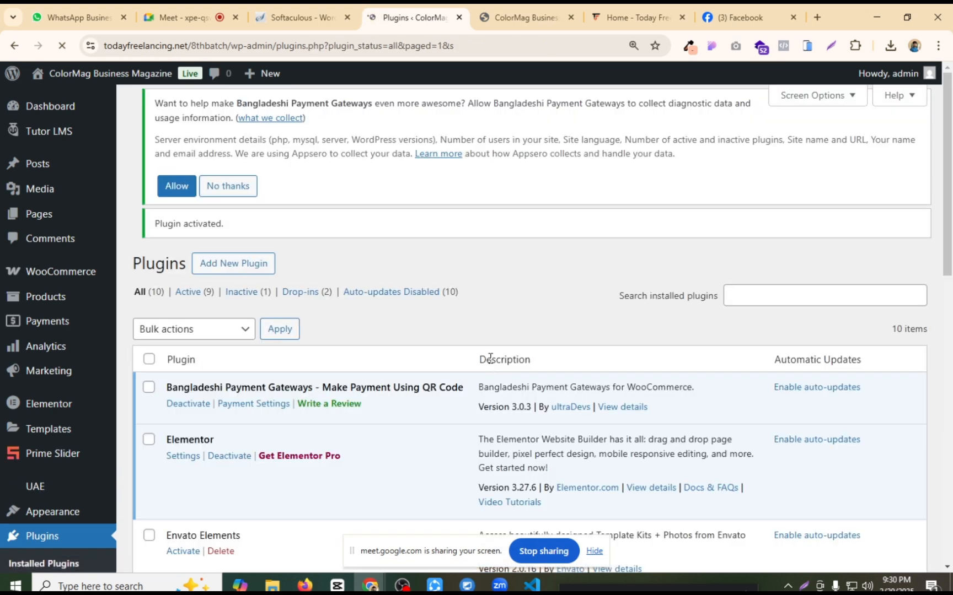
{"action": "scroll", "coordinate": [84, 333], "scroll_direction": "down", "scroll_amount": 5}
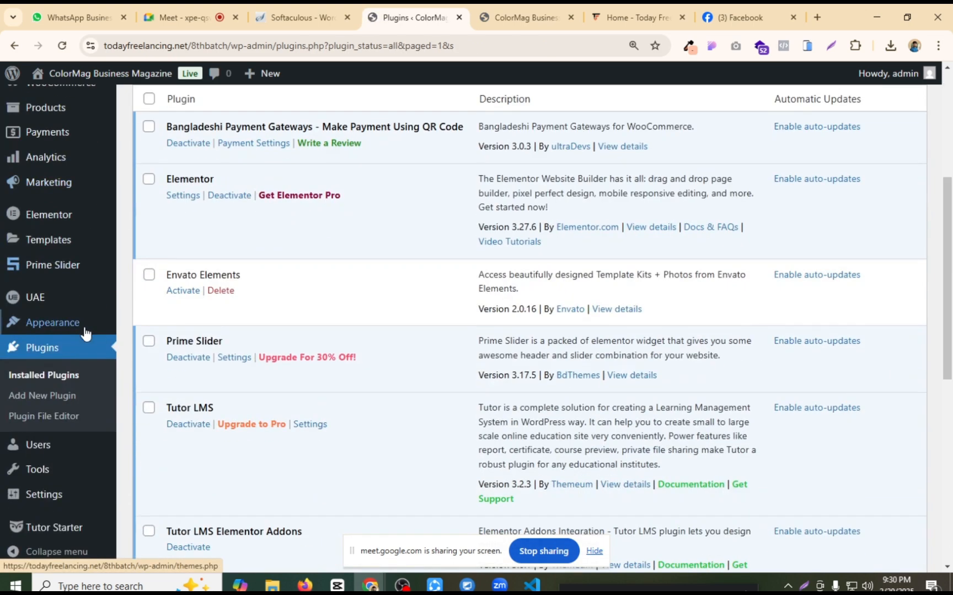
{"action": "mouse_move", "coordinate": [37, 299]}
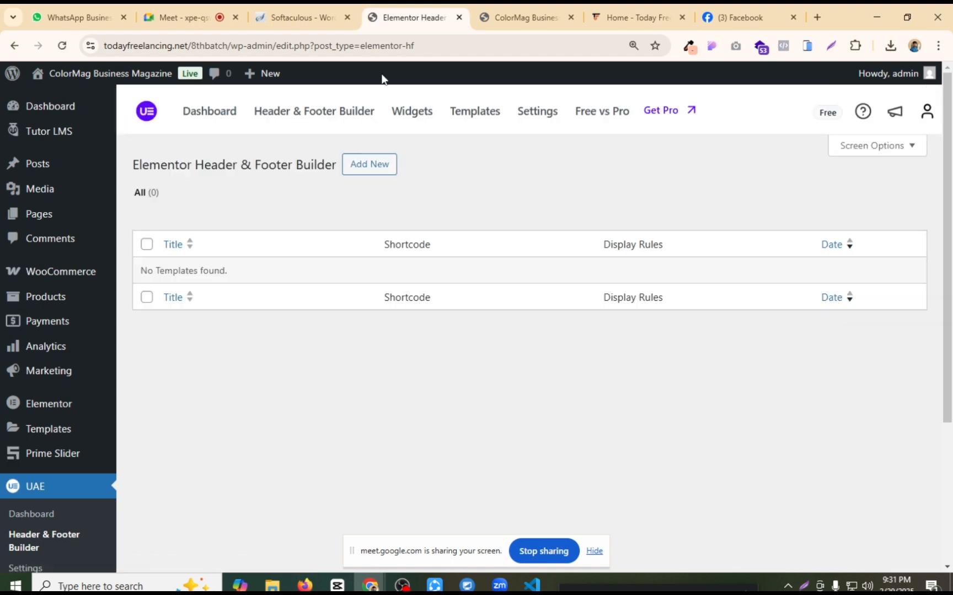
Step: Open the Customizer from the live site and examine the theme's footer and its Footer Widget 1 area
{"action": "left_click", "coordinate": [521, 7]}
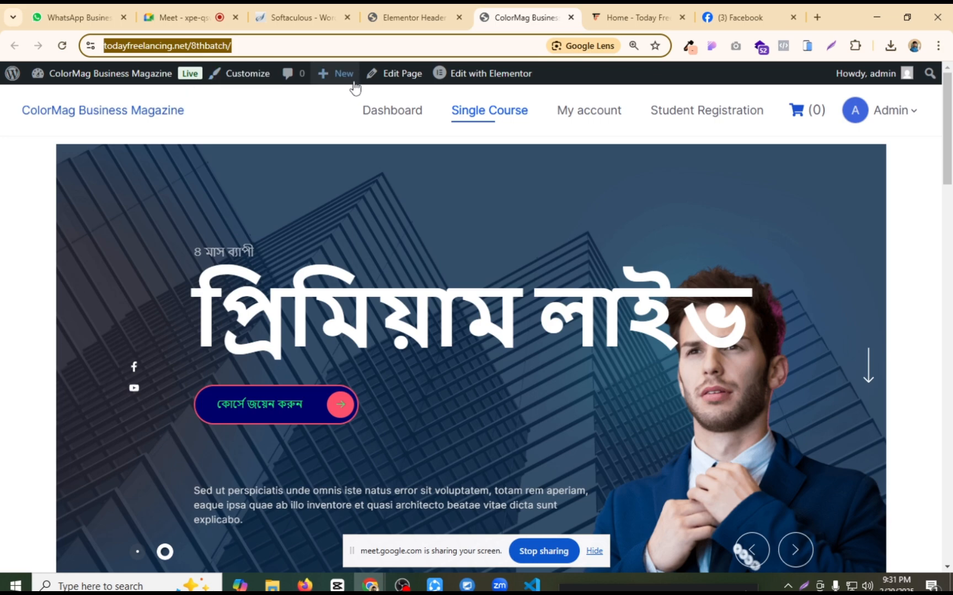
{"action": "left_click", "coordinate": [241, 73]}
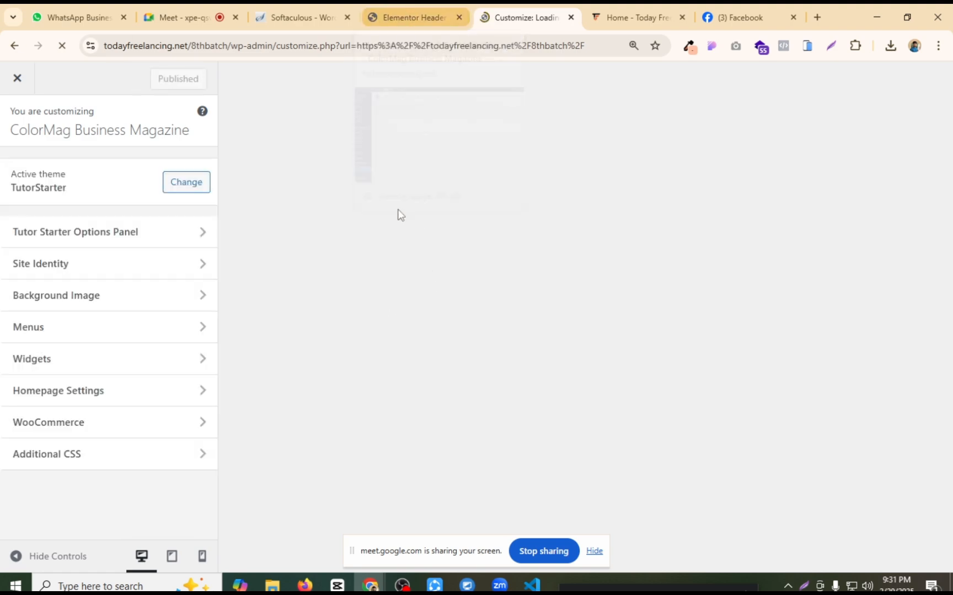
{"action": "scroll", "coordinate": [342, 326], "scroll_direction": "down", "scroll_amount": 10}
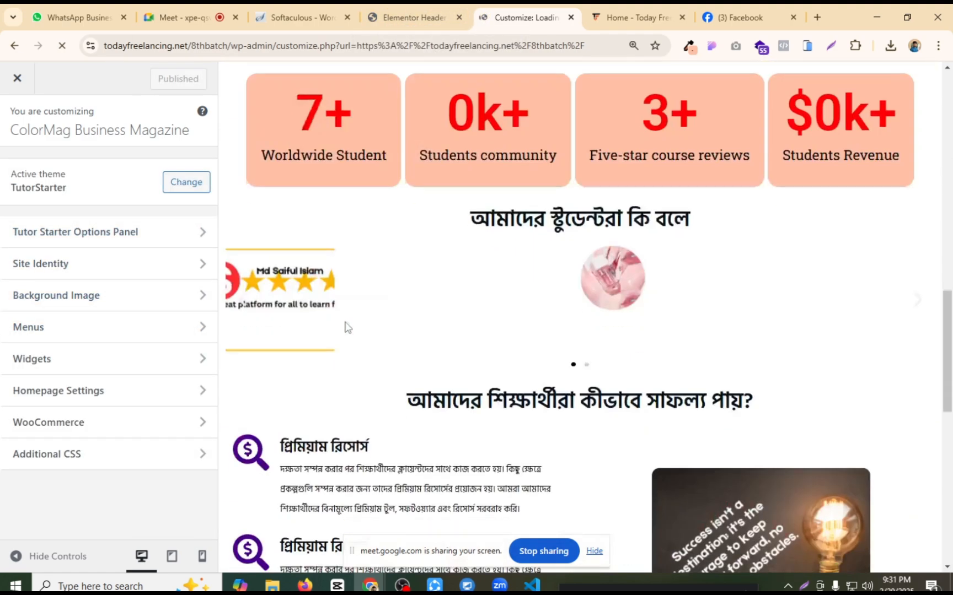
{"action": "scroll", "coordinate": [346, 327], "scroll_direction": "down", "scroll_amount": 8}
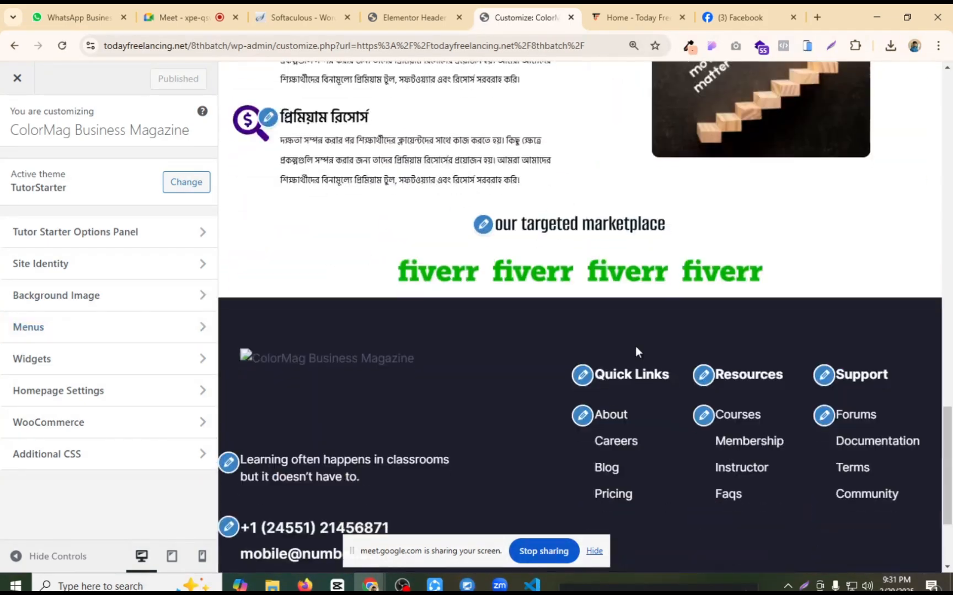
{"action": "scroll", "coordinate": [635, 346], "scroll_direction": "down", "scroll_amount": 3}
{"action": "left_click", "coordinate": [228, 302]}
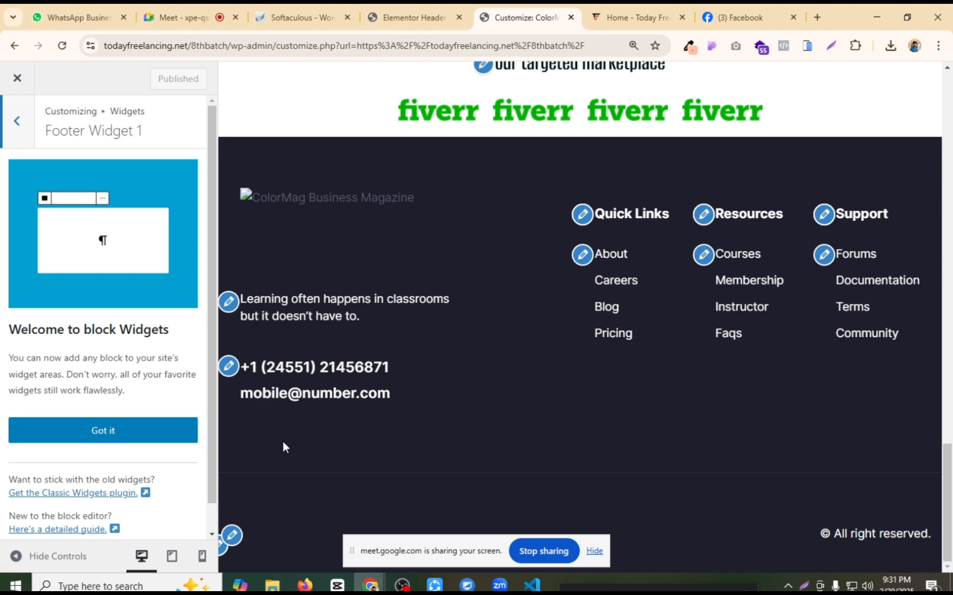
Step: Compare the theme's footer with the Today Freelancing site's footer and close the Customizer tab
{"action": "left_click", "coordinate": [644, 8]}
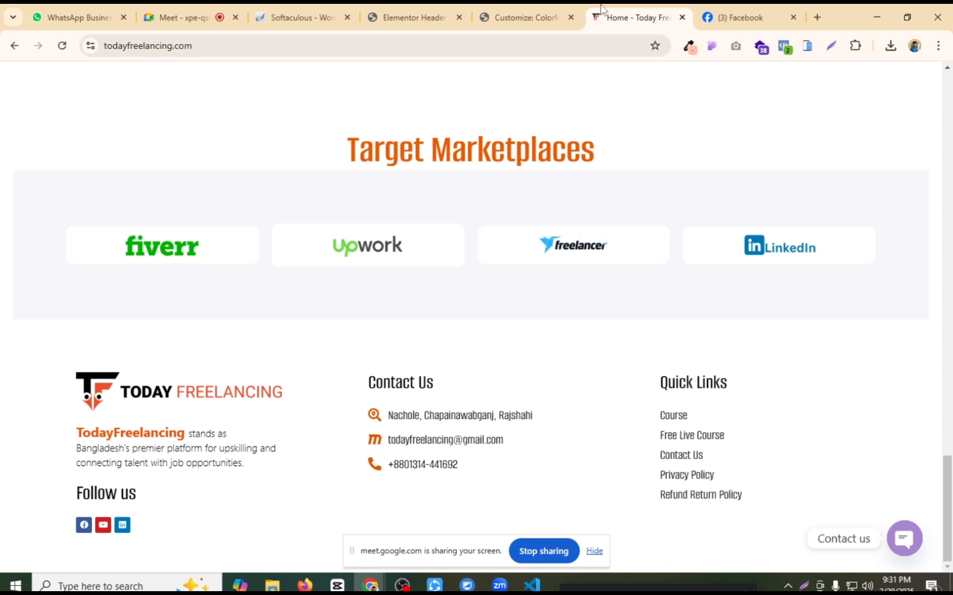
{"action": "left_click", "coordinate": [558, 7]}
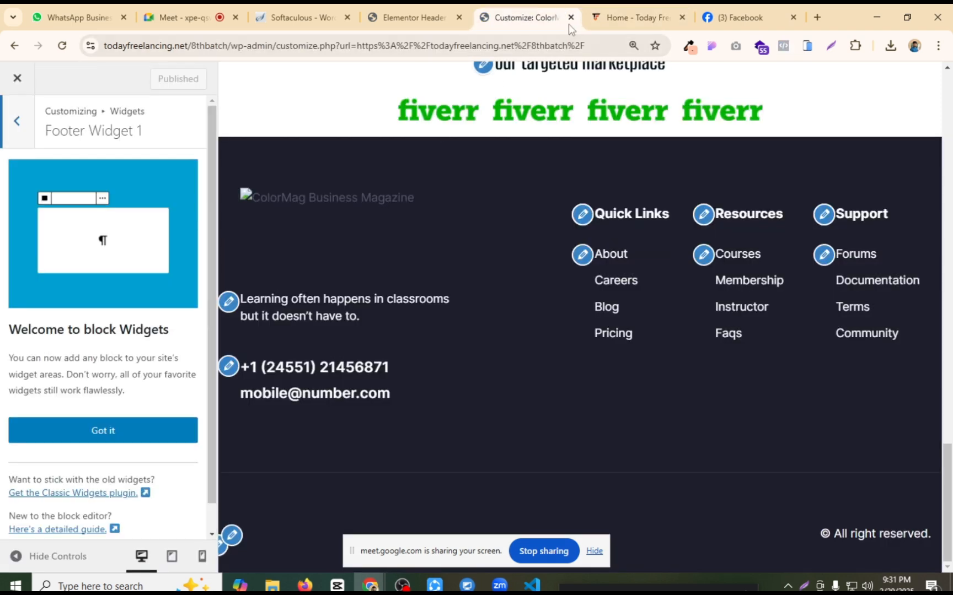
{"action": "left_click", "coordinate": [571, 17]}
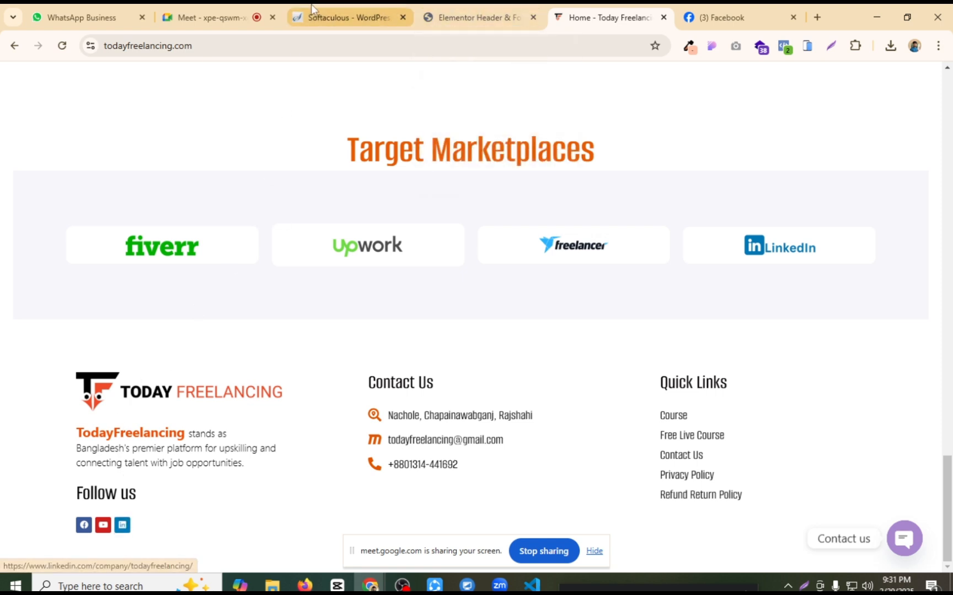
Step: Add a new Elementor Header & Footer Builder template titled "footer" with the template type Footer
{"action": "left_click", "coordinate": [490, 15]}
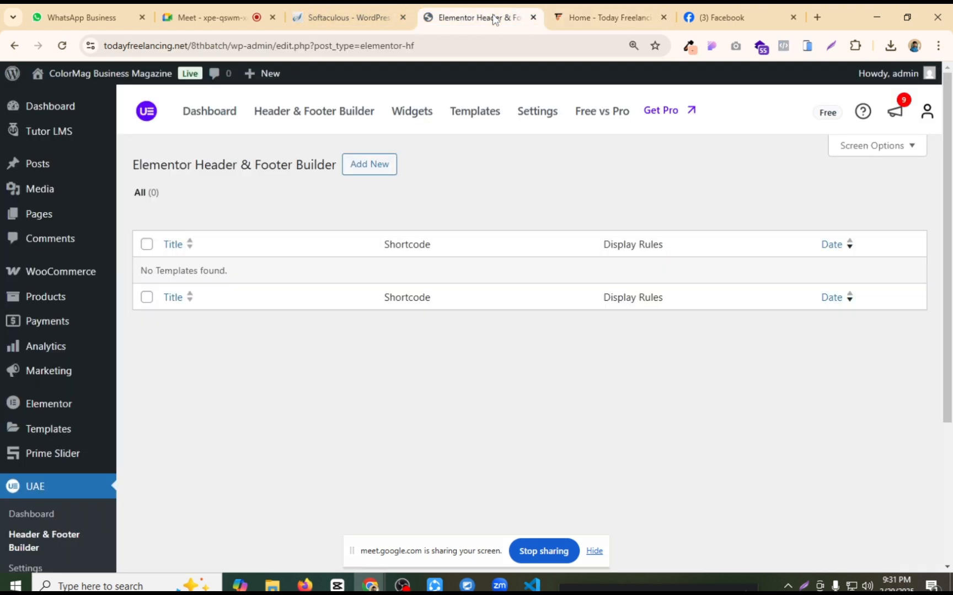
{"action": "left_click", "coordinate": [365, 165]}
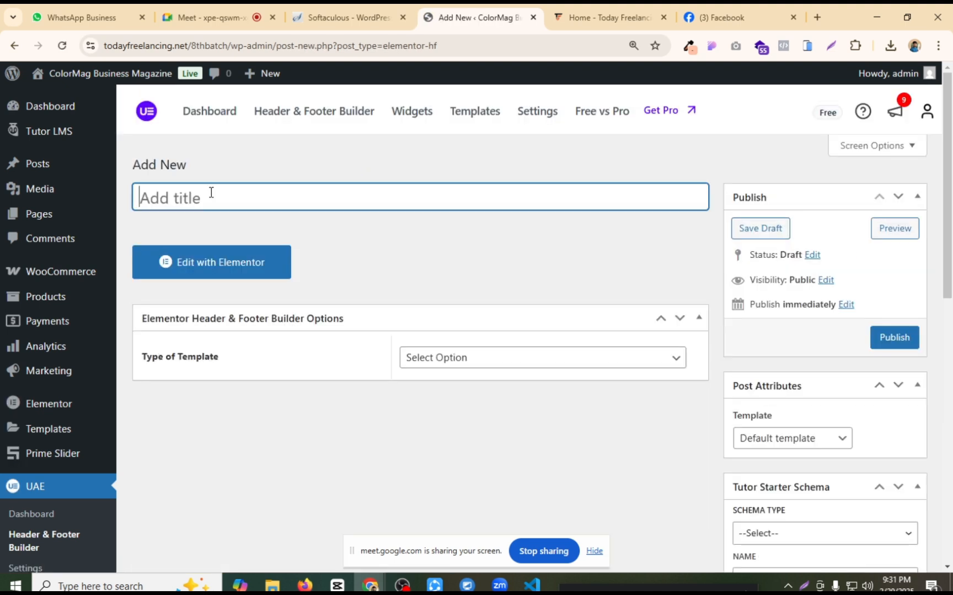
{"action": "type", "text": "fottwe"}
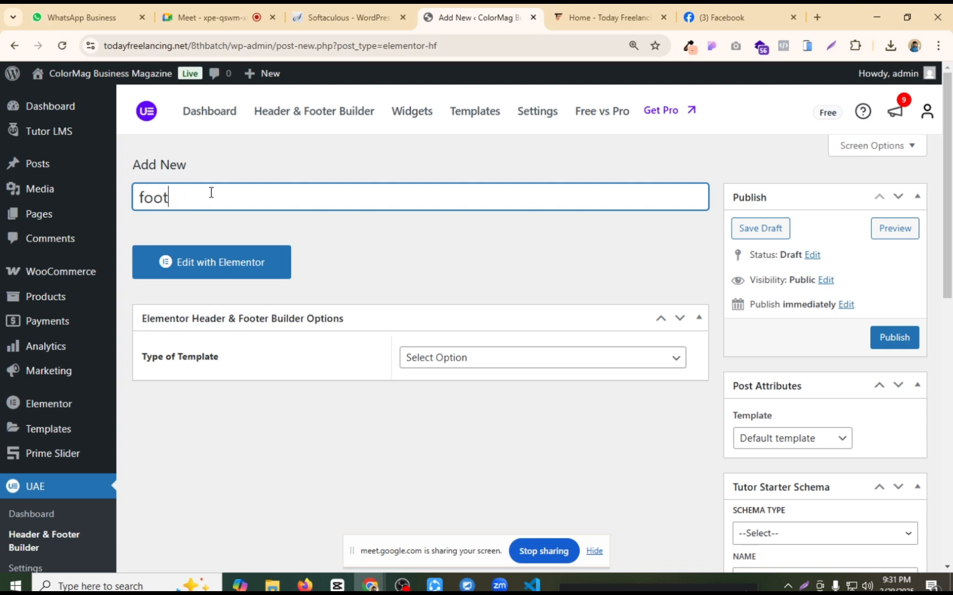
{"action": "left_click", "coordinate": [516, 357]}
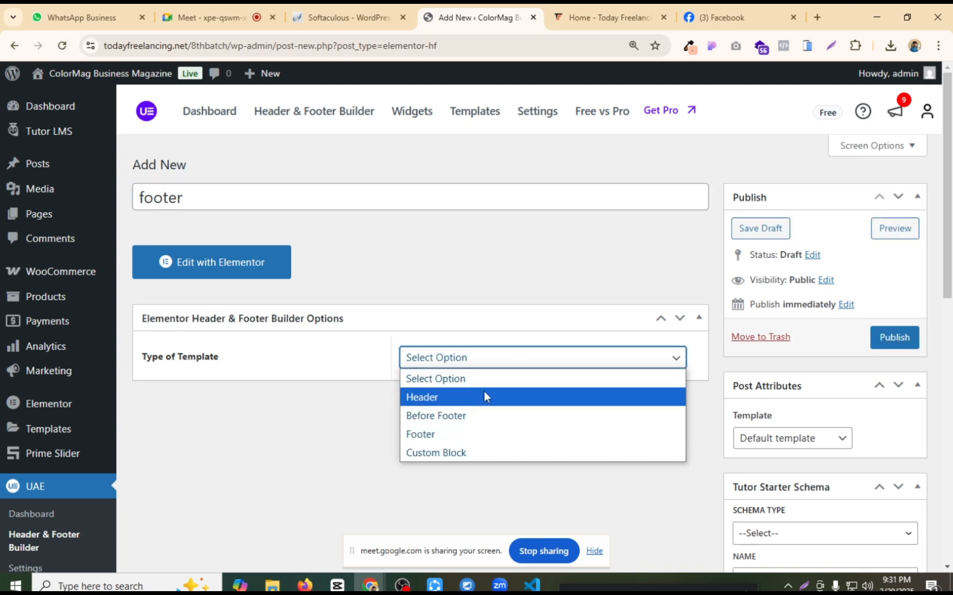
{"action": "left_click", "coordinate": [469, 435]}
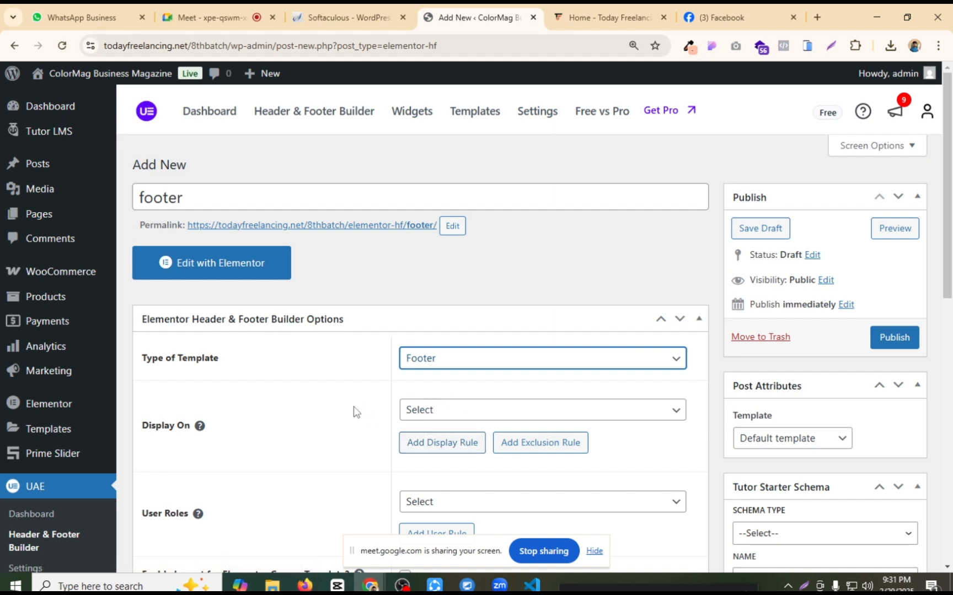
Step: Set the footer template to display on the Entire Website for the All user role
{"action": "scroll", "coordinate": [441, 287], "scroll_direction": "down", "scroll_amount": 2}
{"action": "left_click", "coordinate": [502, 284]}
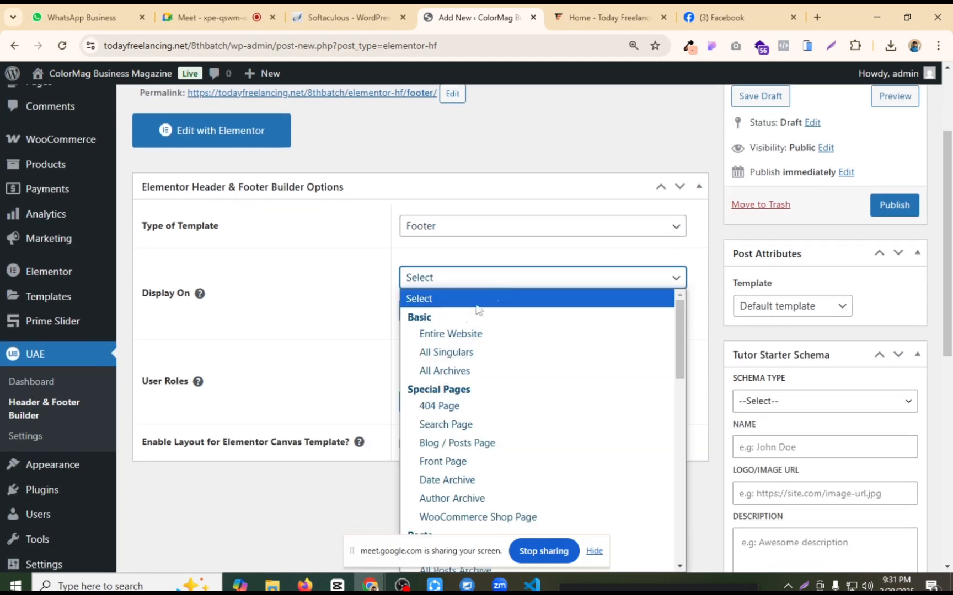
{"action": "left_click", "coordinate": [451, 331]}
{"action": "left_click", "coordinate": [453, 381]}
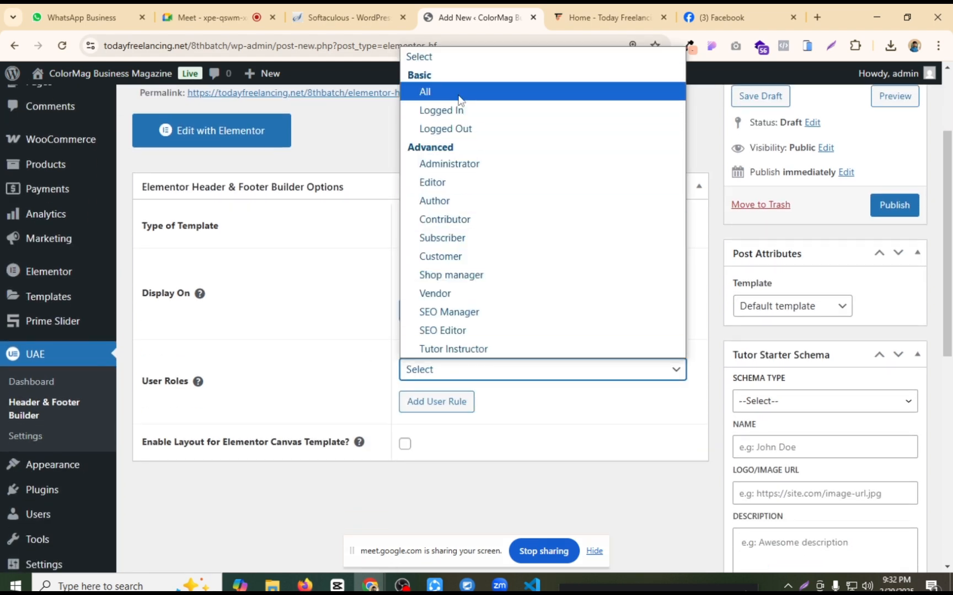
{"action": "left_click", "coordinate": [424, 92]}
Step: Publish the footer template with the Elementor Full Width page template and open it for editing in Elementor
{"action": "left_click", "coordinate": [836, 308]}
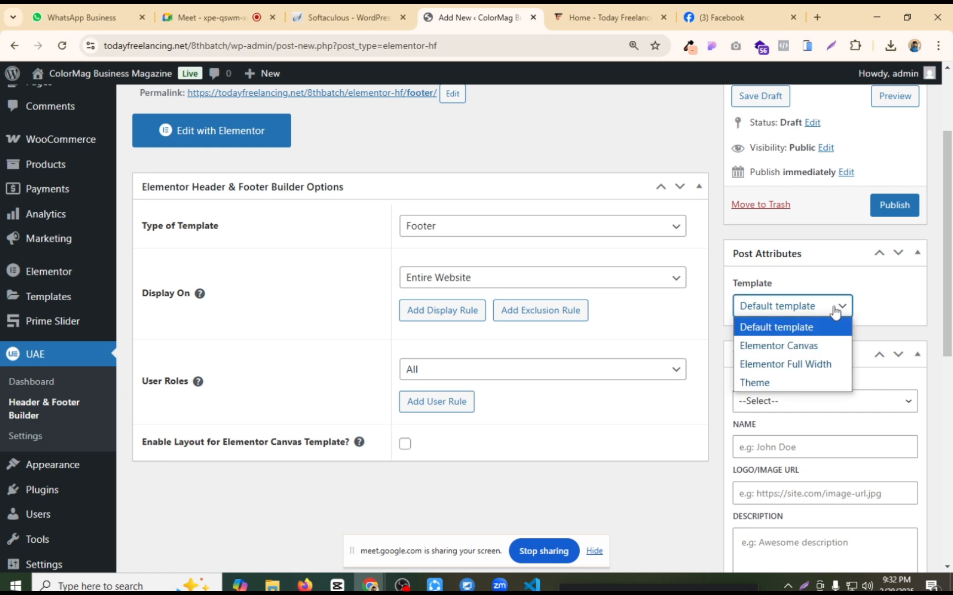
{"action": "left_click", "coordinate": [798, 362]}
{"action": "left_click", "coordinate": [890, 207]}
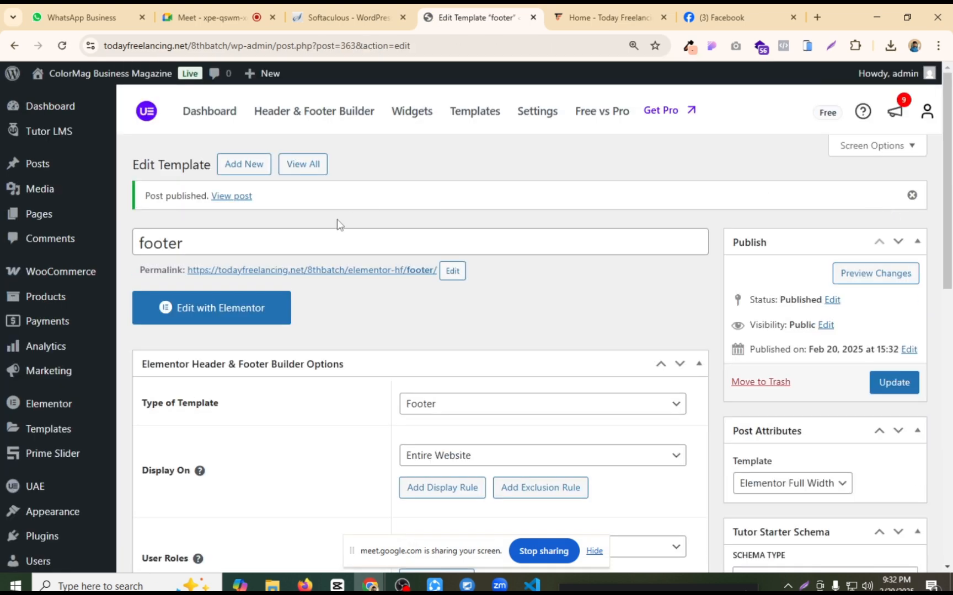
{"action": "left_click", "coordinate": [219, 306]}
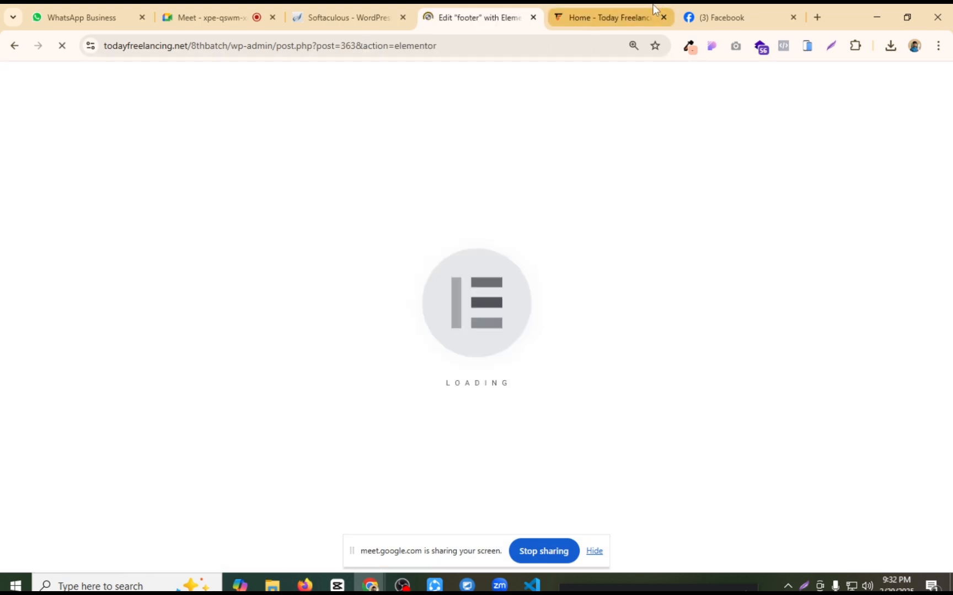
{"action": "left_click", "coordinate": [653, 5]}
{"action": "left_click", "coordinate": [492, 9]}
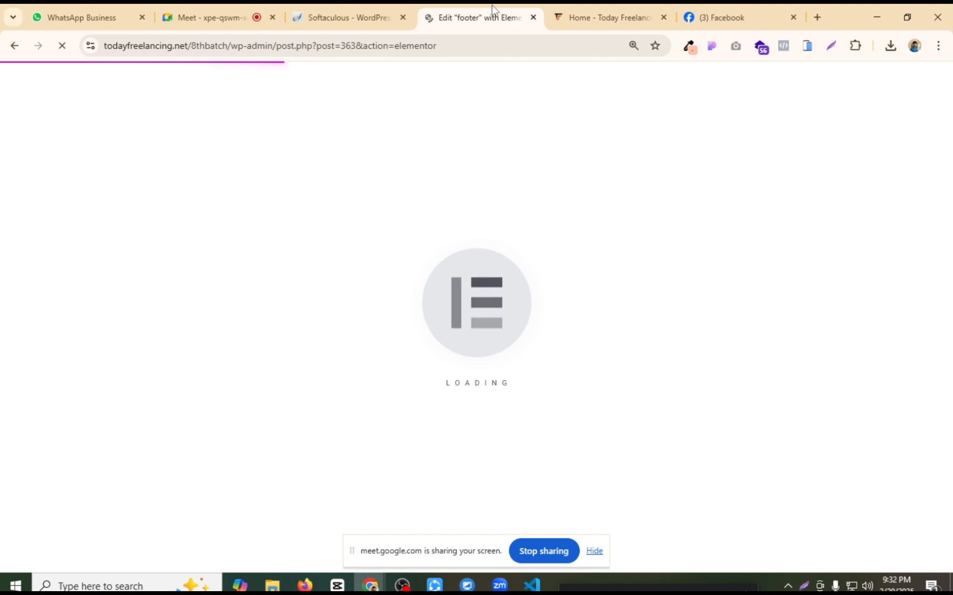
{"action": "mouse_move", "coordinate": [607, 5]}
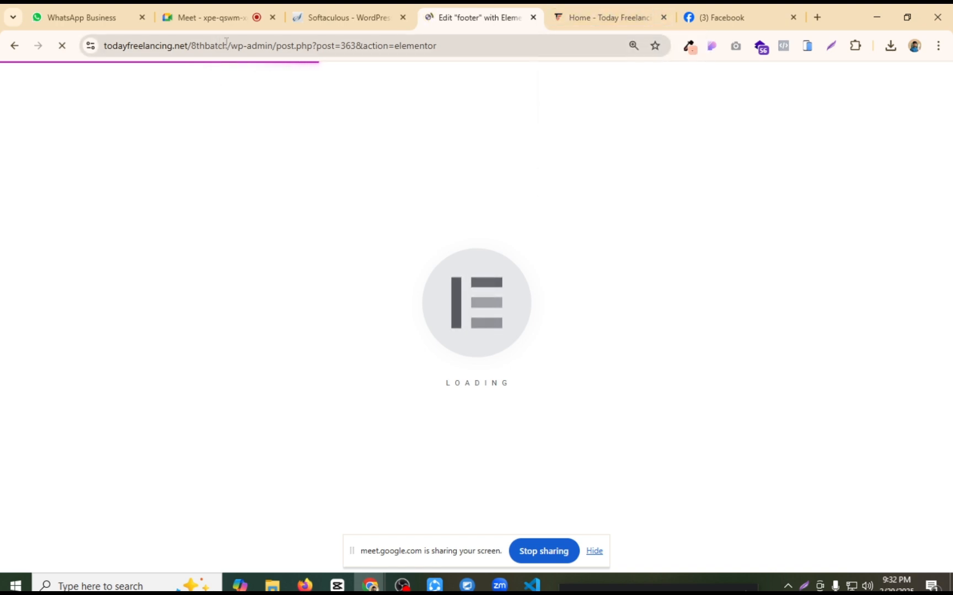
{"action": "left_click_drag", "start_coordinate": [226, 42], "coordinate": [105, 45]}
{"action": "key", "text": "ctrl+c"}
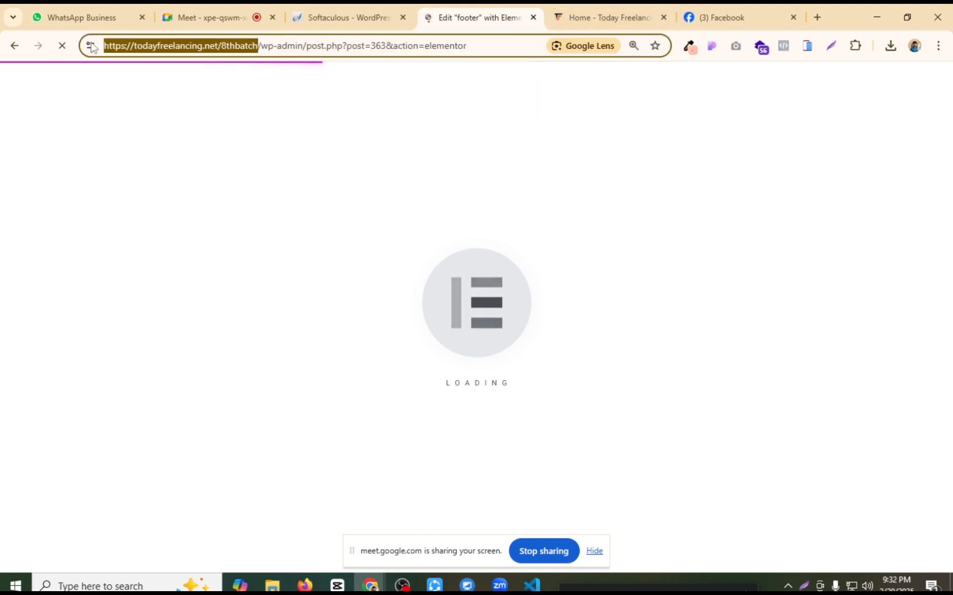
{"action": "left_click", "coordinate": [743, 6]}
{"action": "left_click", "coordinate": [471, 53]}
{"action": "key", "text": "ctrl+v"}
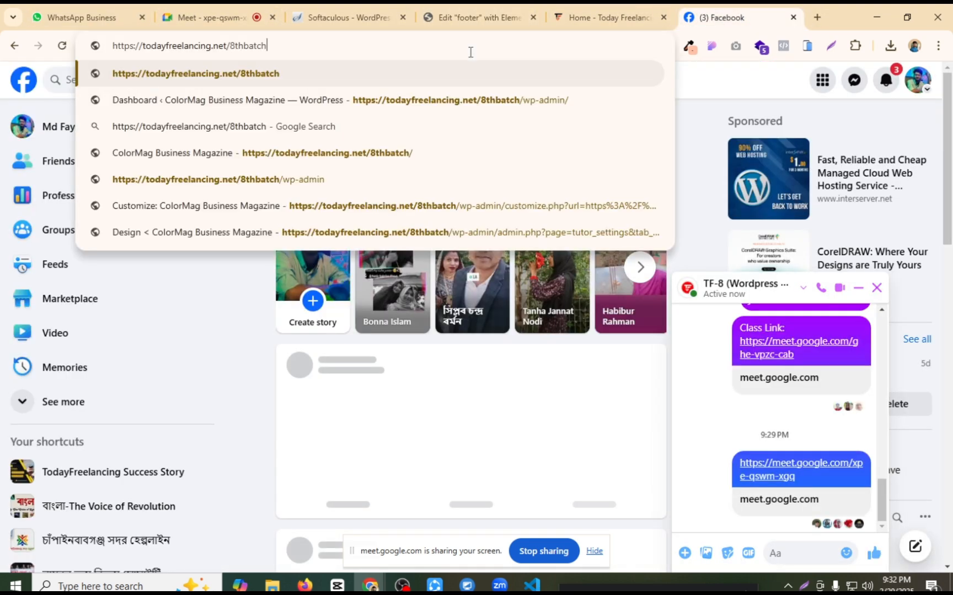
{"action": "key", "text": "Return"}
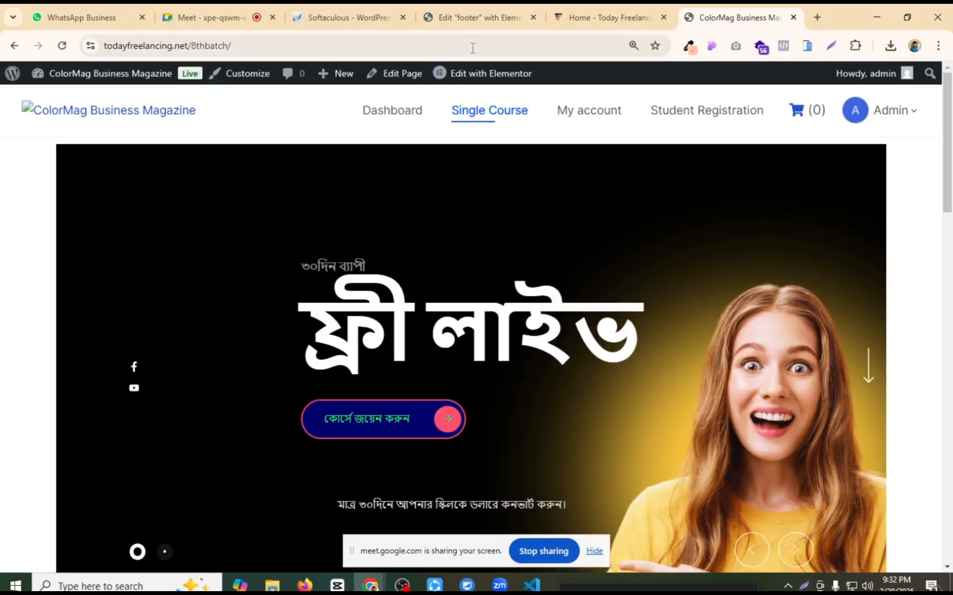
{"action": "scroll", "coordinate": [430, 206], "scroll_direction": "down", "scroll_amount": 6}
{"action": "scroll", "coordinate": [435, 203], "scroll_direction": "up", "scroll_amount": 6}
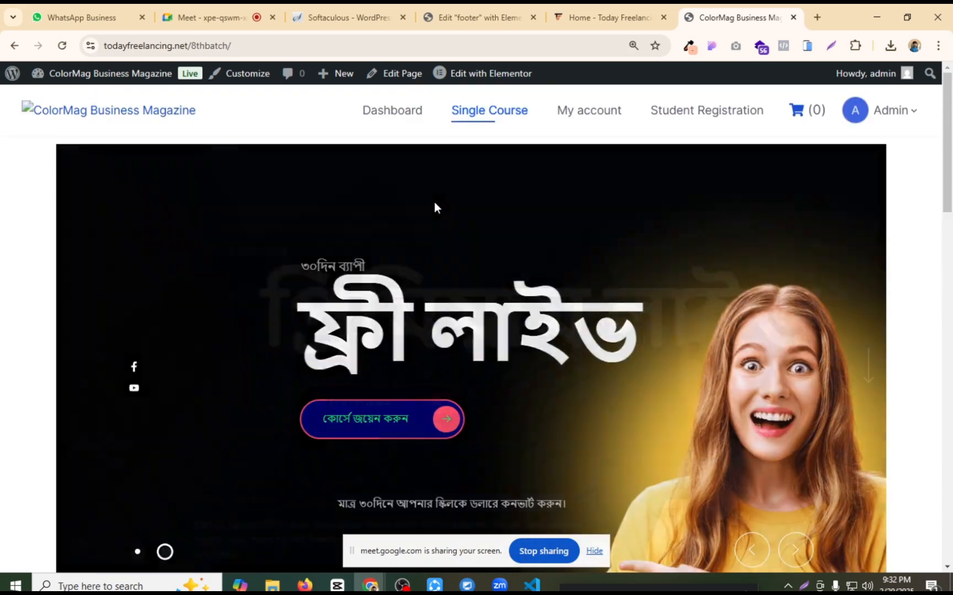
{"action": "left_click", "coordinate": [439, 112]}
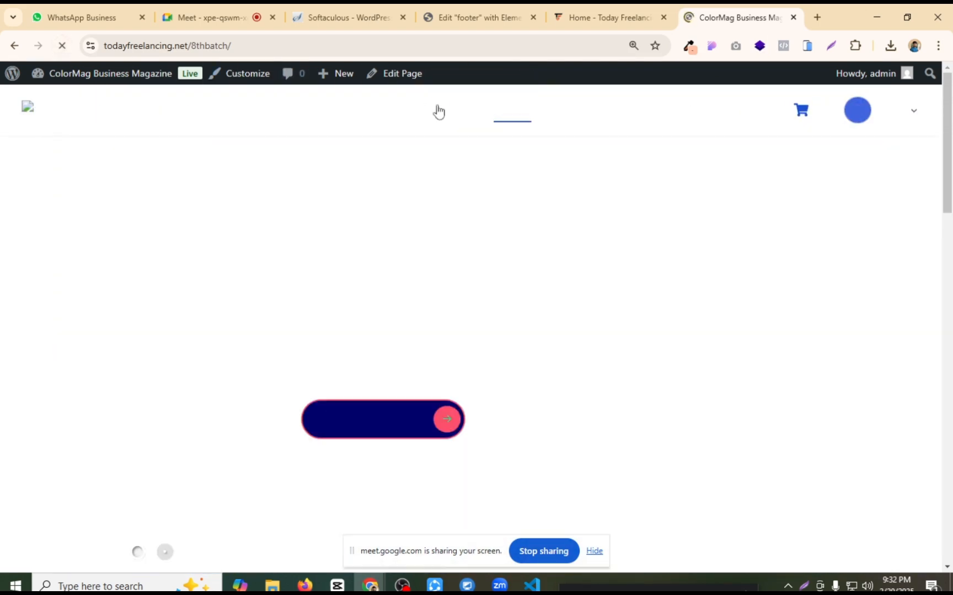
Step: Compare the lower end of the live Single Course page with the Today Freelancing site's footer, hiding the screen-sharing notice
{"action": "left_click", "coordinate": [601, 19]}
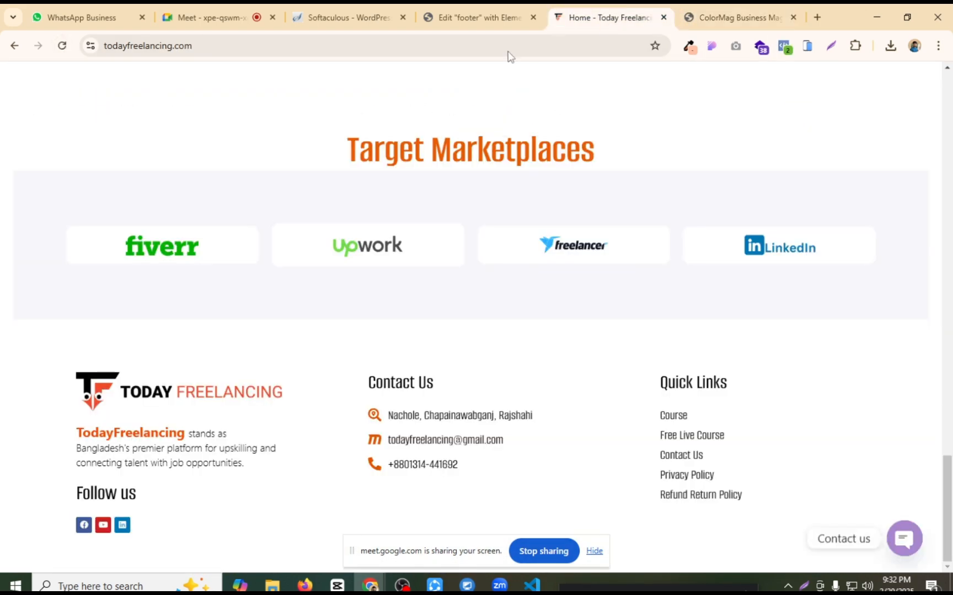
{"action": "left_click", "coordinate": [466, 17]}
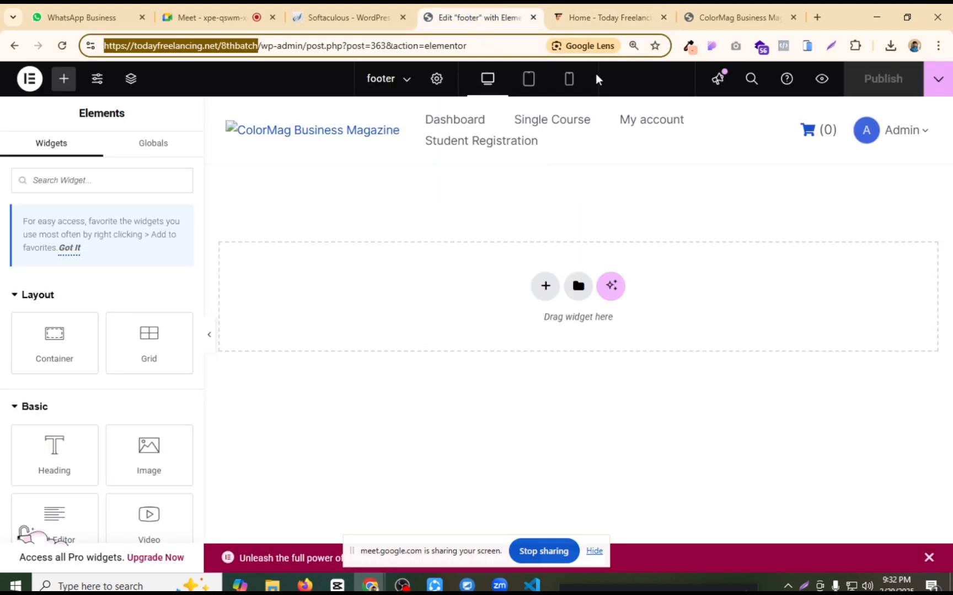
{"action": "left_click", "coordinate": [730, 11]}
{"action": "scroll", "coordinate": [450, 229], "scroll_direction": "down", "scroll_amount": 8}
{"action": "scroll", "coordinate": [423, 235], "scroll_direction": "down", "scroll_amount": 10}
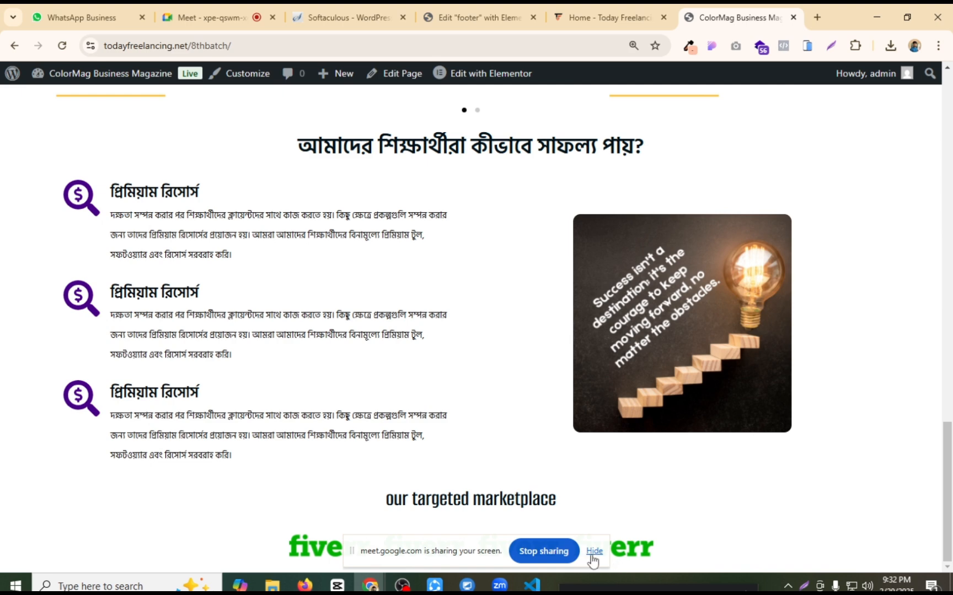
{"action": "left_click", "coordinate": [594, 551]}
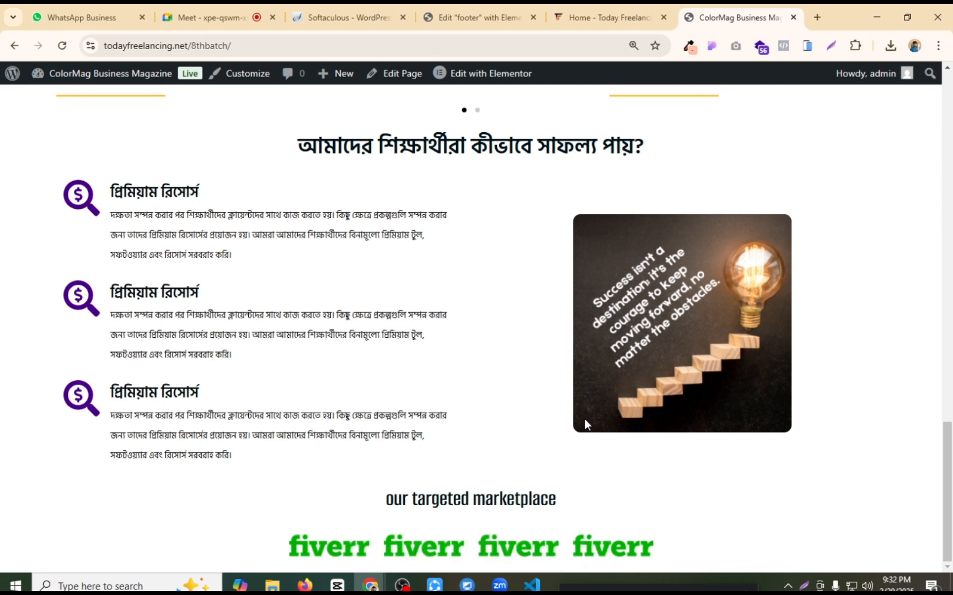
{"action": "left_click", "coordinate": [604, 13]}
{"action": "left_click", "coordinate": [449, 14]}
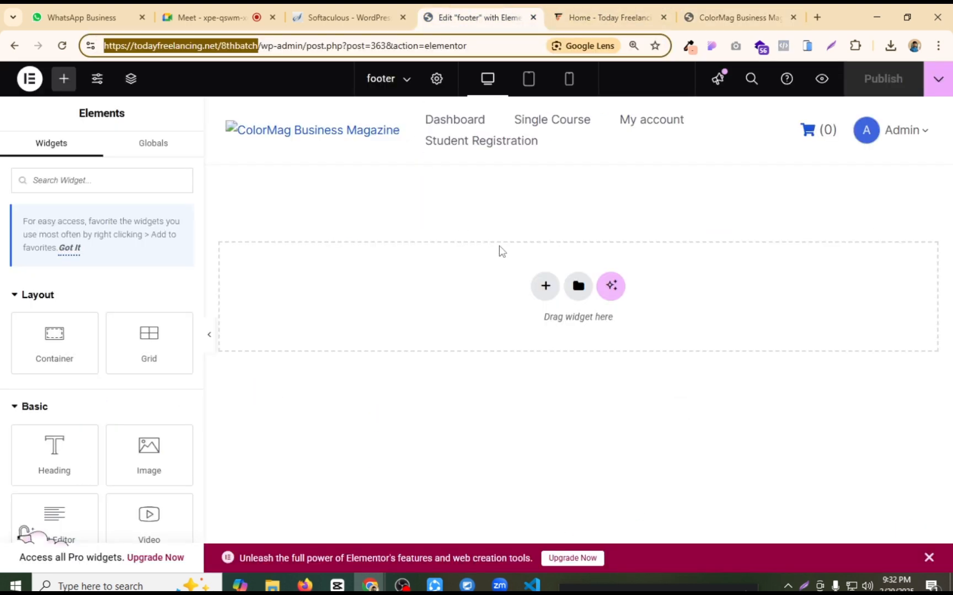
Step: Add a four-column Flexbox container to the footer and delete its second column
{"action": "left_click", "coordinate": [544, 285]}
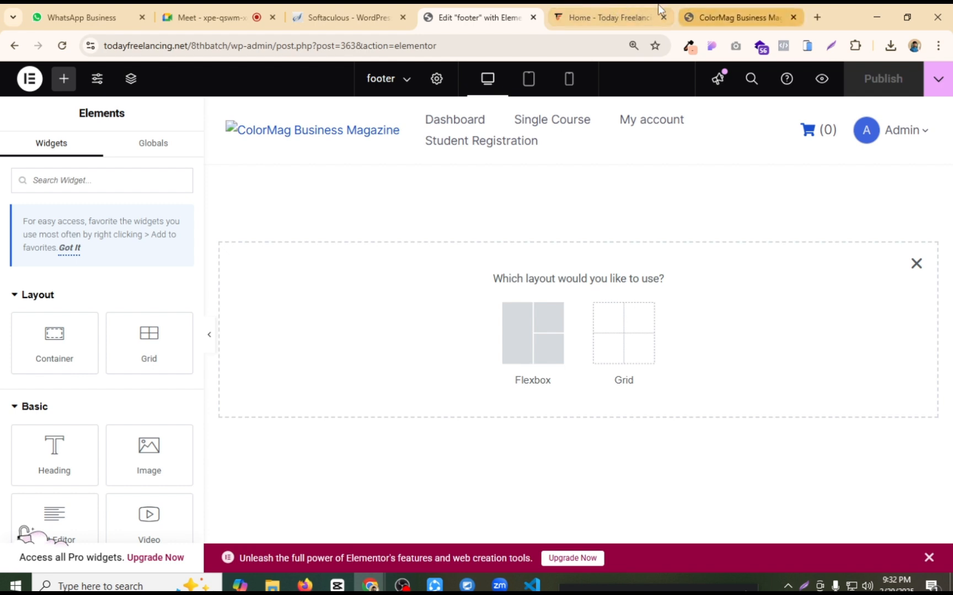
{"action": "left_click", "coordinate": [594, 7]}
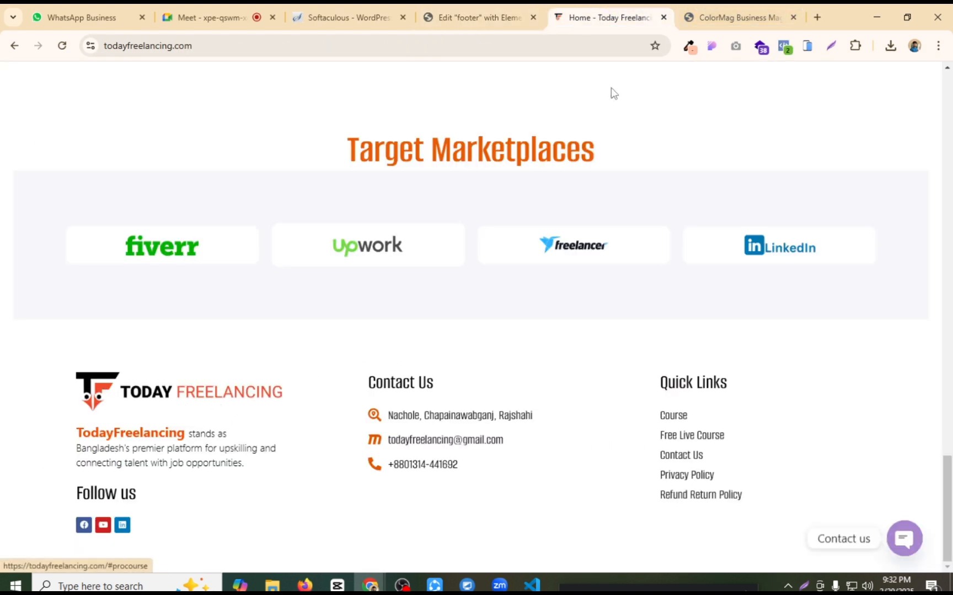
{"action": "left_click", "coordinate": [477, 14]}
{"action": "left_click", "coordinate": [509, 347]}
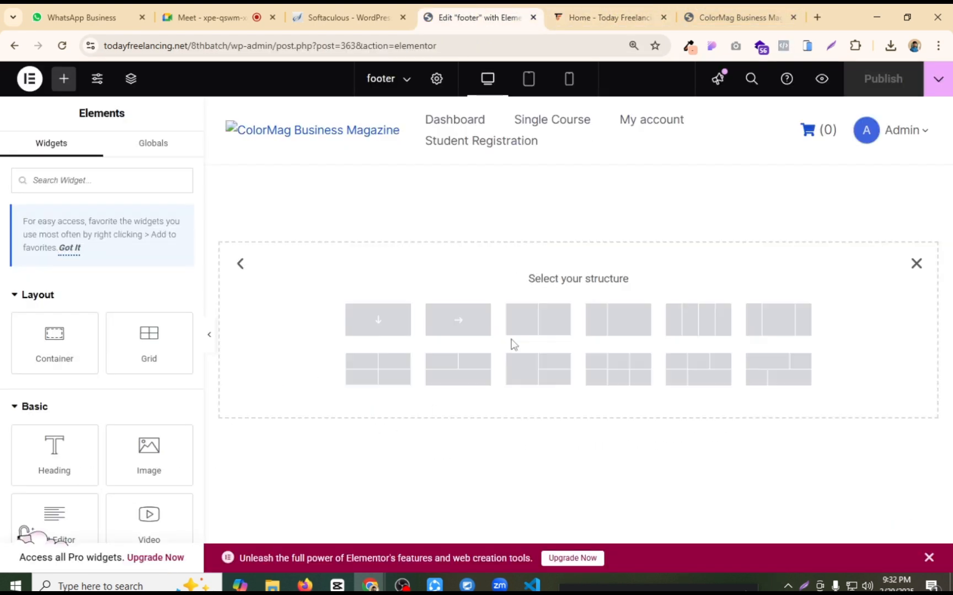
{"action": "left_click", "coordinate": [698, 319]}
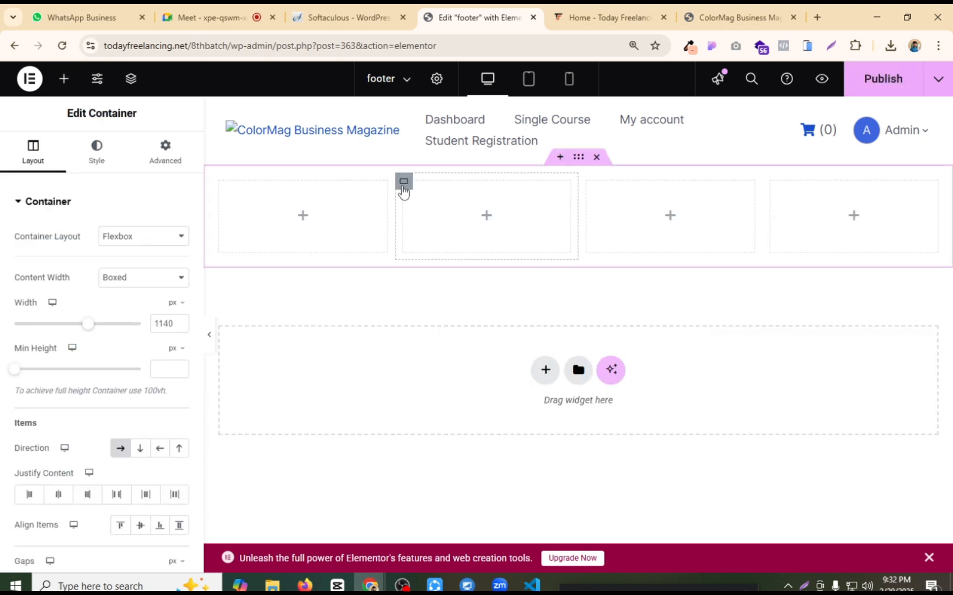
{"action": "right_click", "coordinate": [403, 190]}
{"action": "left_click", "coordinate": [432, 554]}
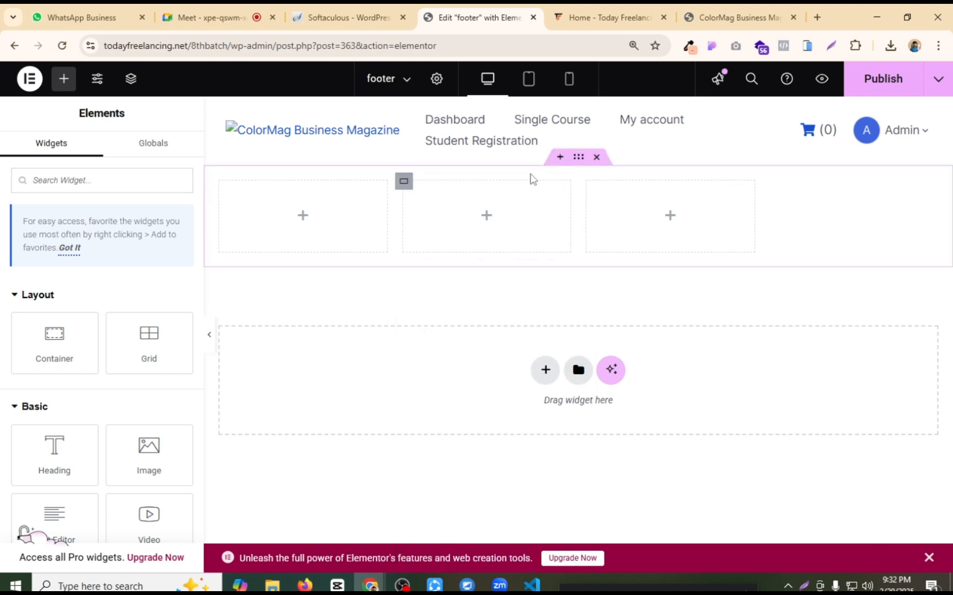
Step: Set the parent container's Justify Content to center for the three remaining columns
{"action": "left_click", "coordinate": [579, 161]}
{"action": "scroll", "coordinate": [83, 405], "scroll_direction": "down", "scroll_amount": 3}
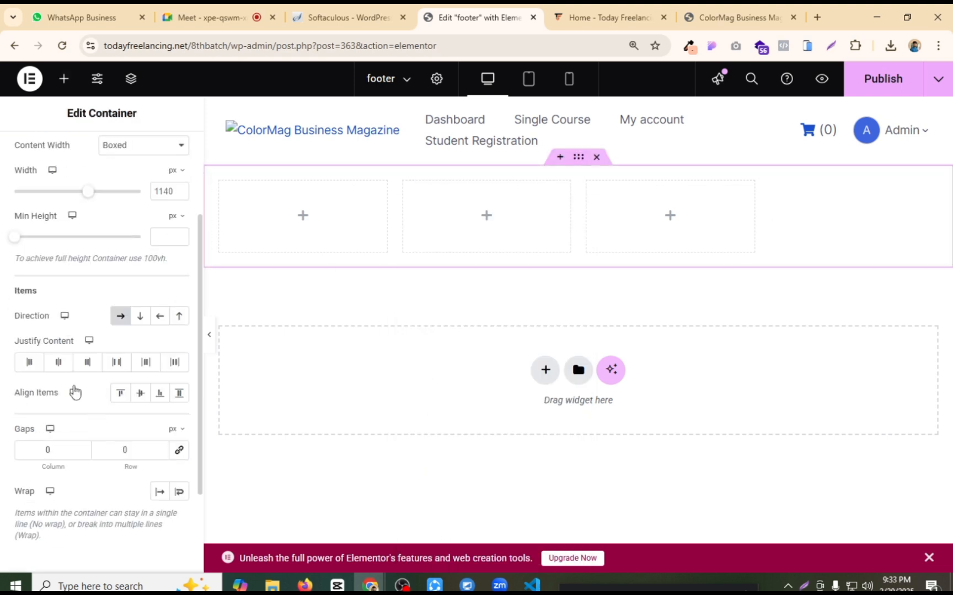
{"action": "left_click", "coordinate": [60, 364]}
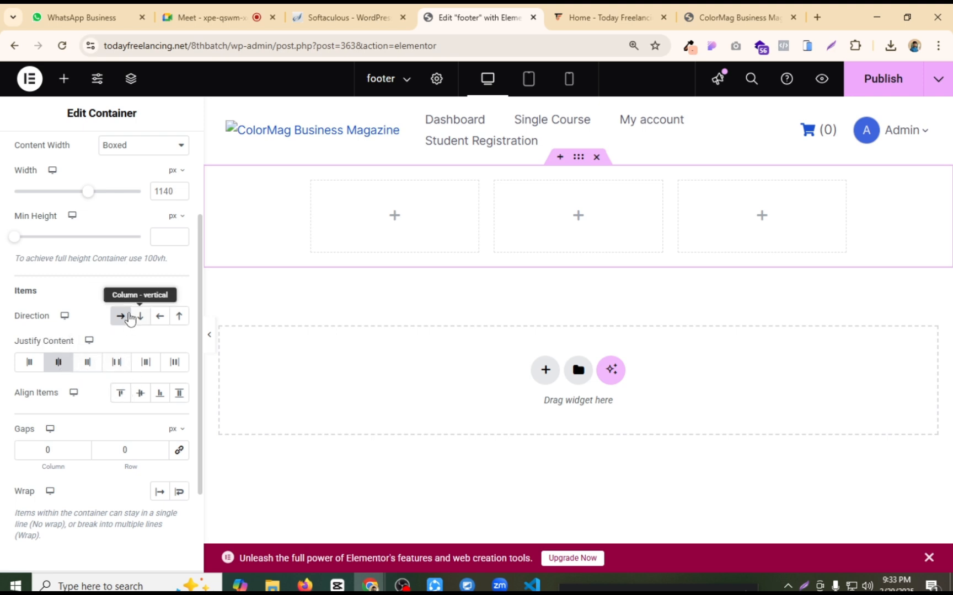
{"action": "left_click", "coordinate": [312, 184]}
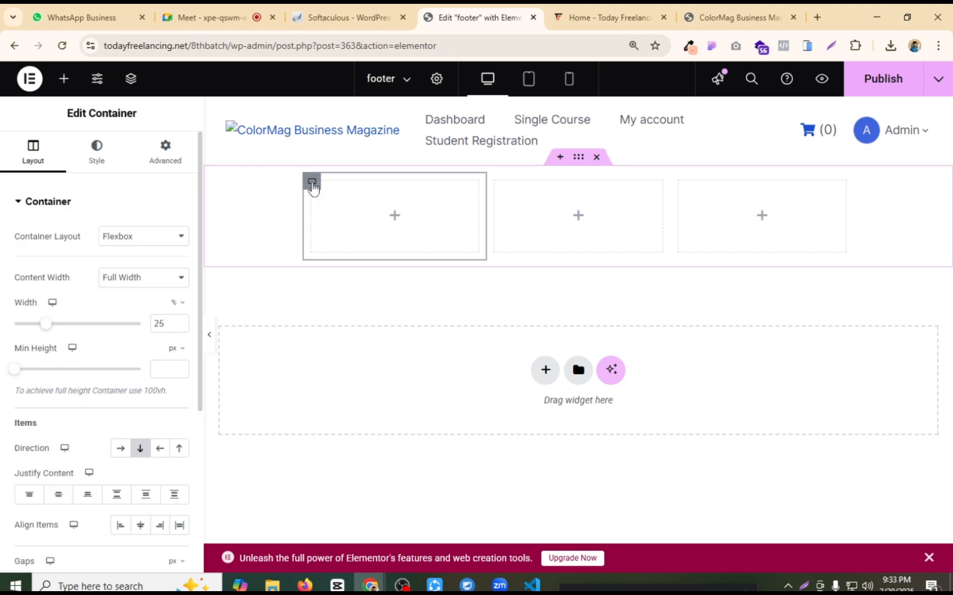
{"action": "left_click", "coordinate": [610, 16]}
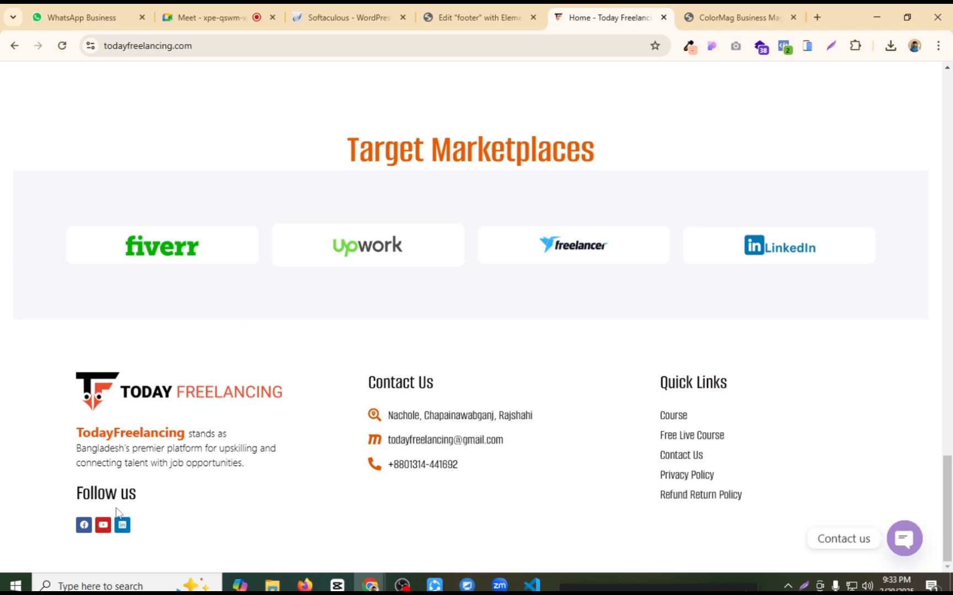
{"action": "left_click", "coordinate": [475, 18]}
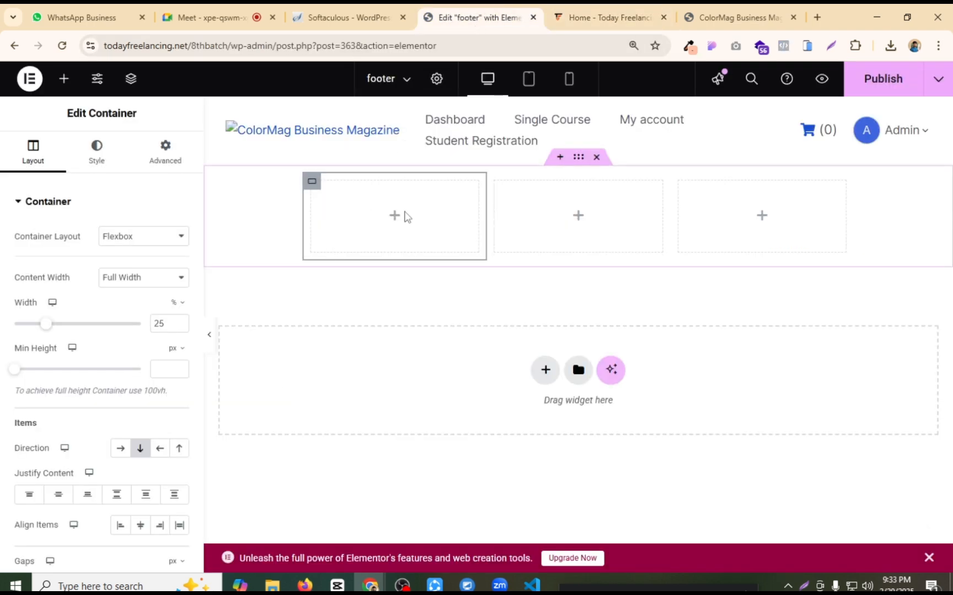
{"action": "left_click", "coordinate": [394, 216]}
{"action": "left_click_drag", "start_coordinate": [53, 447], "coordinate": [415, 211]}
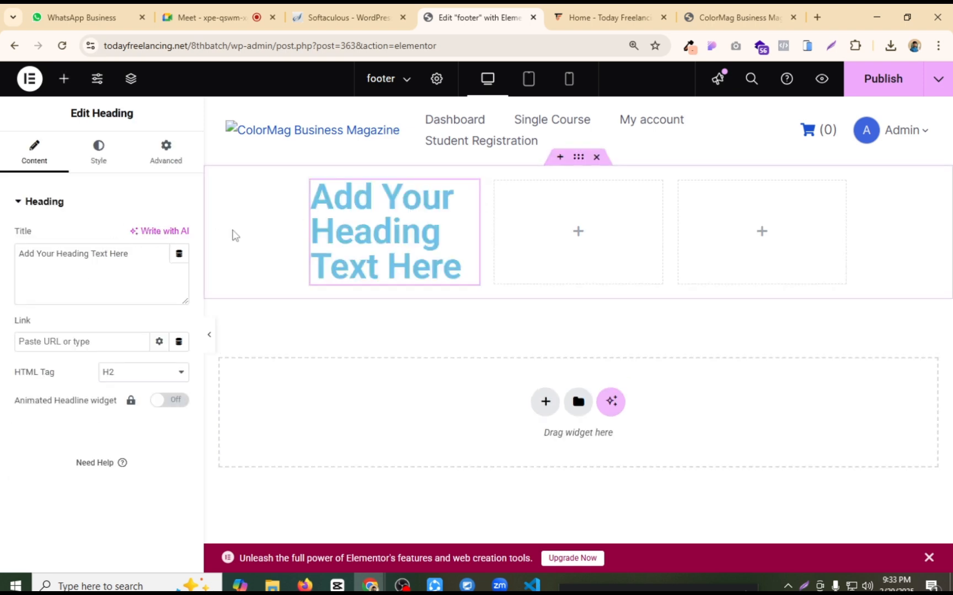
{"action": "key", "text": "Delete"}
Step: Add an Image widget to the first column and insert the uncropped fiverr-codemanBD logo from the media library
{"action": "left_click_drag", "start_coordinate": [149, 455], "coordinate": [430, 231]}
{"action": "left_click", "coordinate": [124, 278]}
{"action": "left_click", "coordinate": [253, 248]}
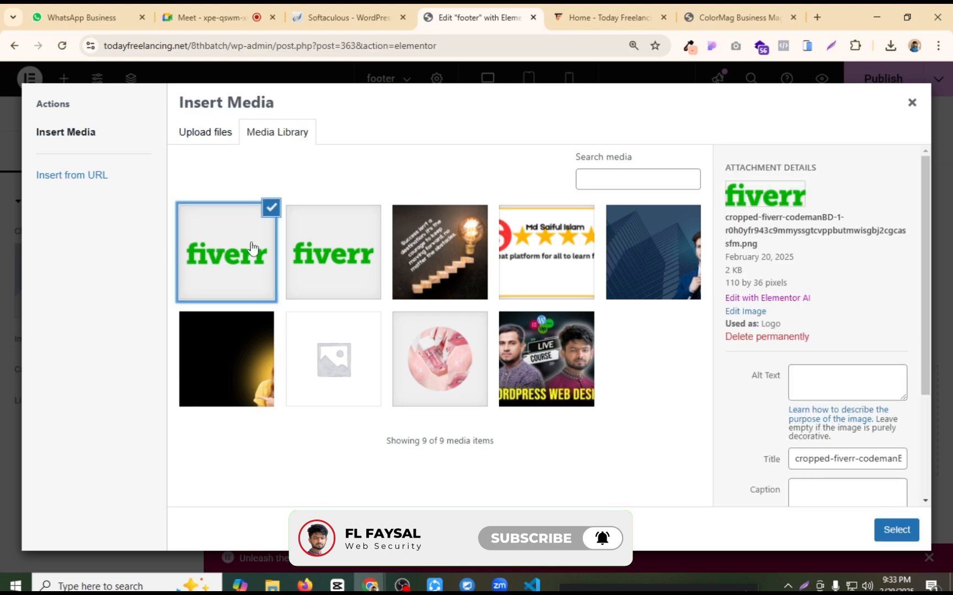
{"action": "left_click", "coordinate": [324, 258]}
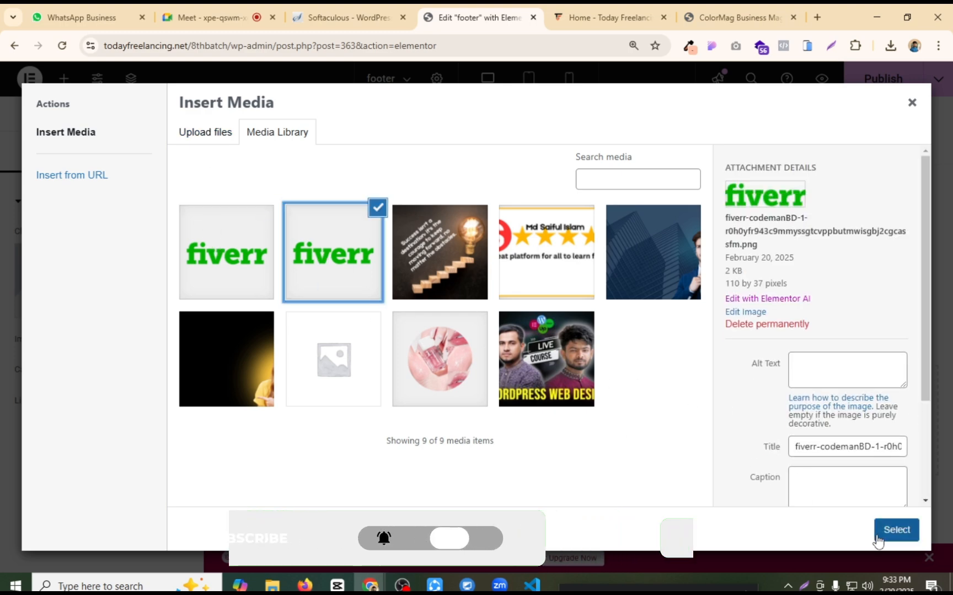
{"action": "left_click", "coordinate": [895, 530]}
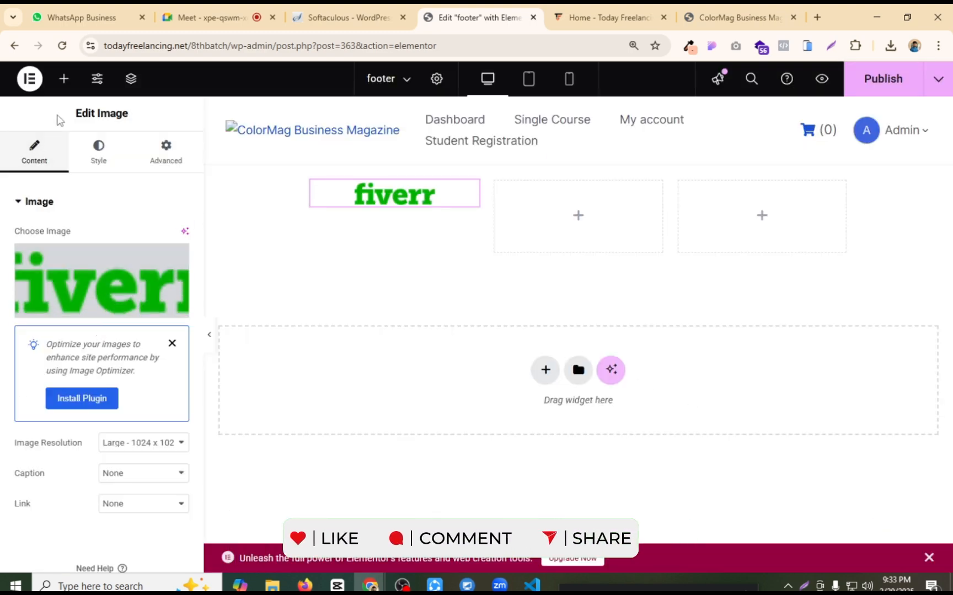
Step: Add a Heading widget below the Fiverr image in the first column and select it for editing
{"action": "left_click", "coordinate": [65, 79]}
{"action": "left_click_drag", "start_coordinate": [53, 453], "coordinate": [386, 218]}
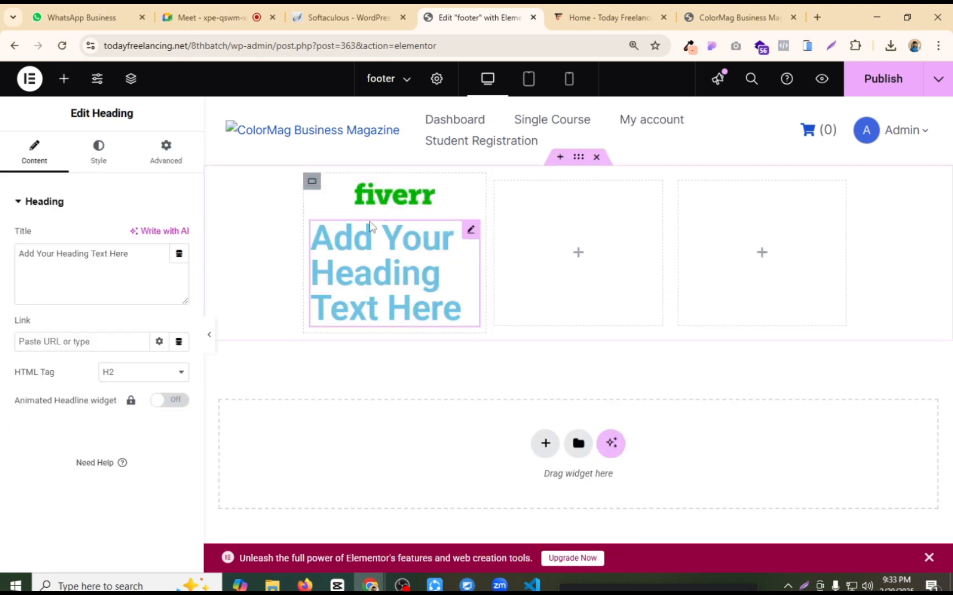
{"action": "left_click", "coordinate": [312, 183]}
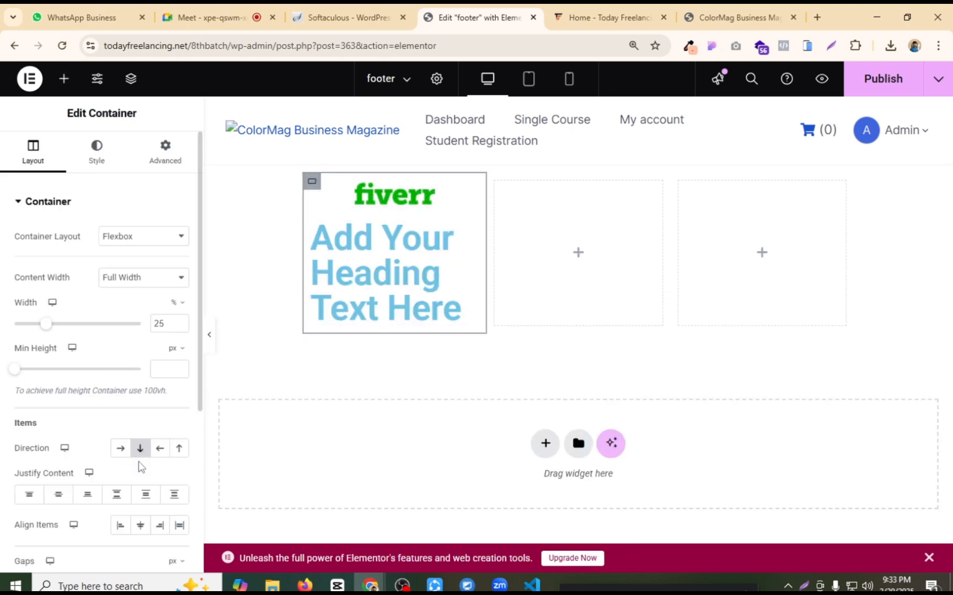
{"action": "left_click", "coordinate": [361, 277]}
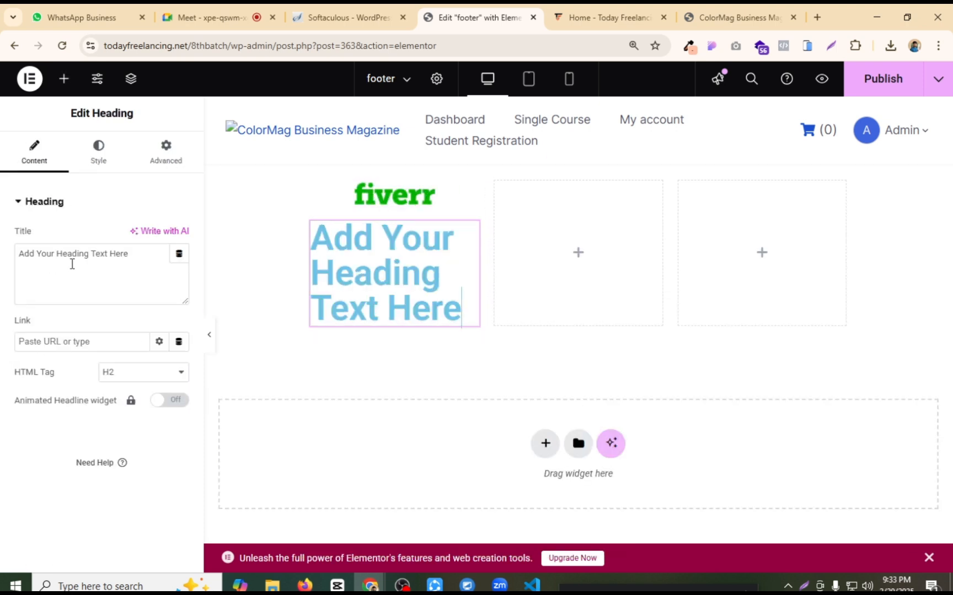
Step: Replace the heading's title with the TodayFreelancing description sentence copied from the Today Freelancing site's footer
{"action": "left_click", "coordinate": [570, 17]}
{"action": "left_click_drag", "start_coordinate": [243, 463], "coordinate": [80, 432]}
{"action": "key", "text": "ctrl+c"}
{"action": "left_click", "coordinate": [480, 17]}
{"action": "key", "text": "ctrl+a"}
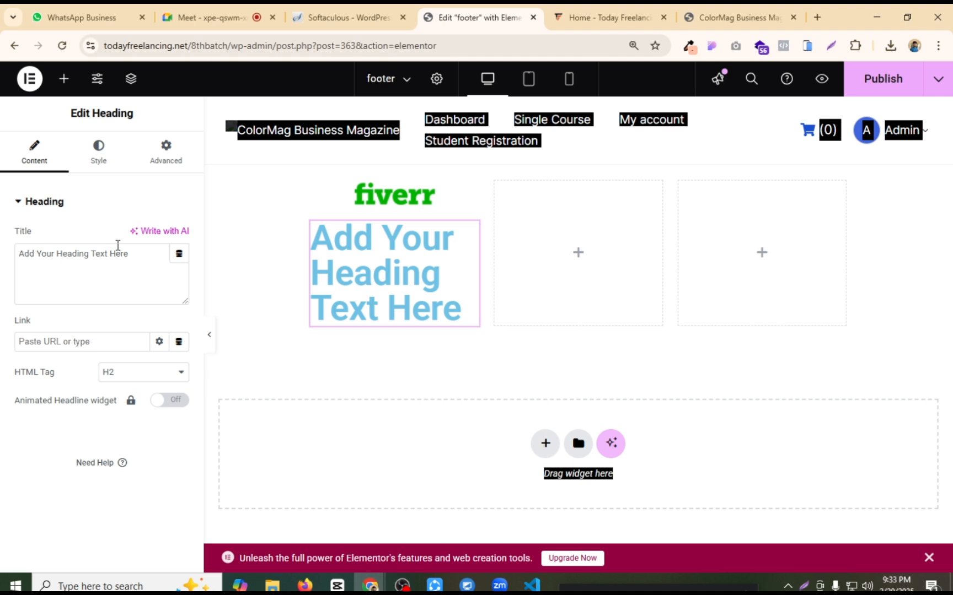
{"action": "left_click", "coordinate": [139, 254]}
{"action": "key", "text": "ctrl+a"}
{"action": "double_click", "coordinate": [141, 265]}
{"action": "left_click", "coordinate": [273, 190]}
{"action": "left_click", "coordinate": [113, 254]}
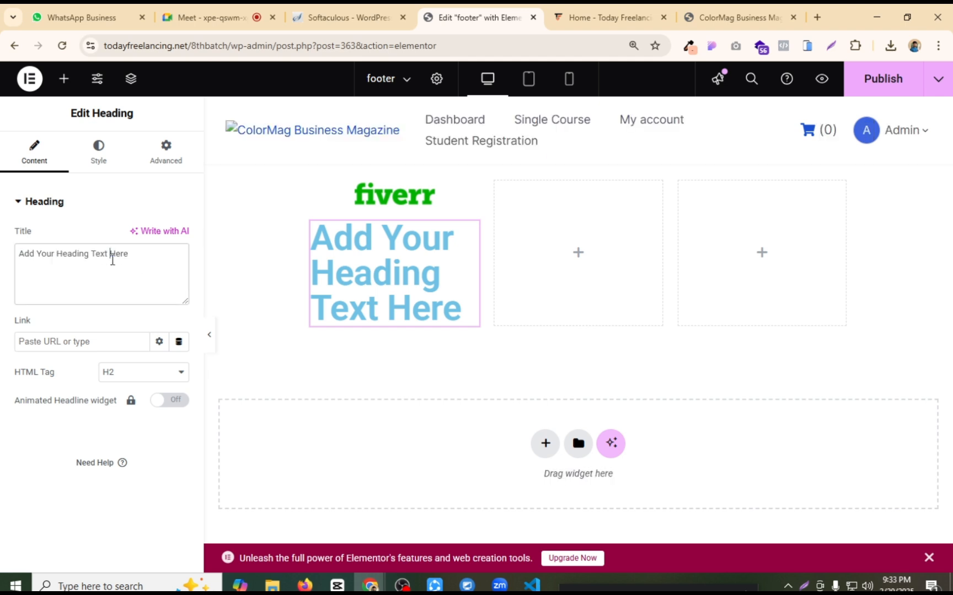
{"action": "key", "text": "ctrl+a"}
{"action": "key", "text": "ctrl+v"}
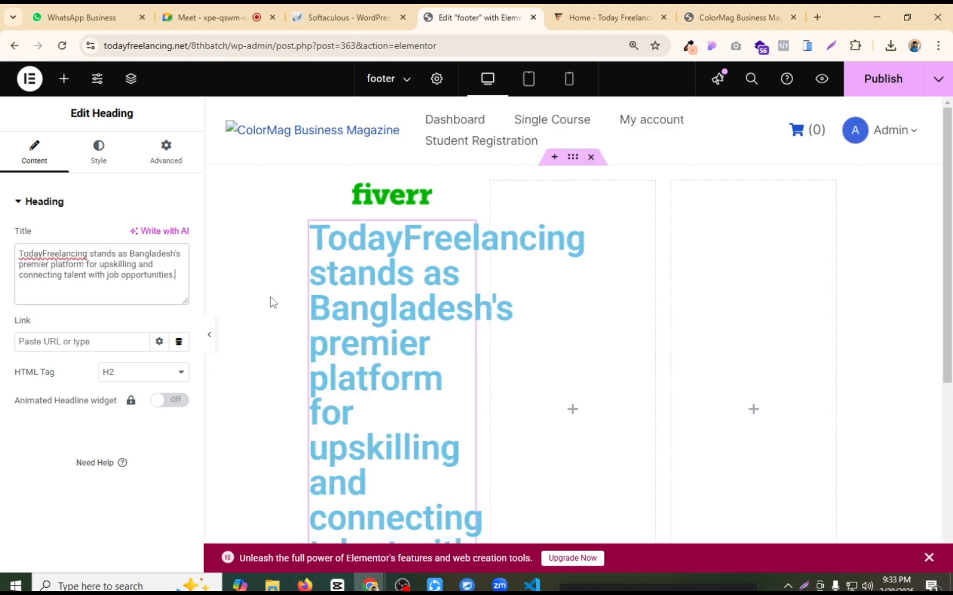
Step: Set the heading's typography to 15 px size and 200 (Extra Light) weight
{"action": "left_click", "coordinate": [105, 152]}
{"action": "left_click", "coordinate": [178, 278]}
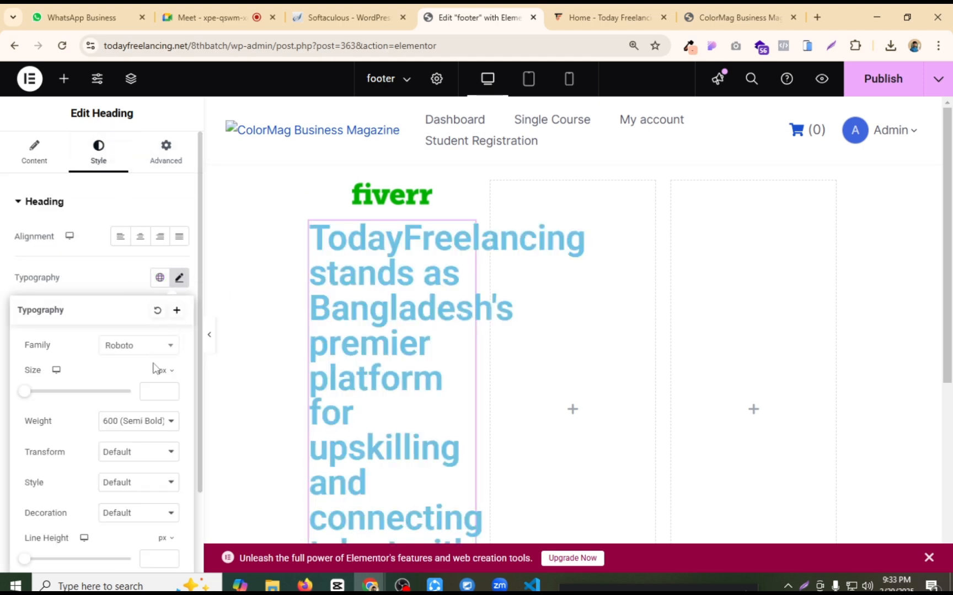
{"action": "left_click", "coordinate": [154, 390]}
{"action": "type", "text": "10"}
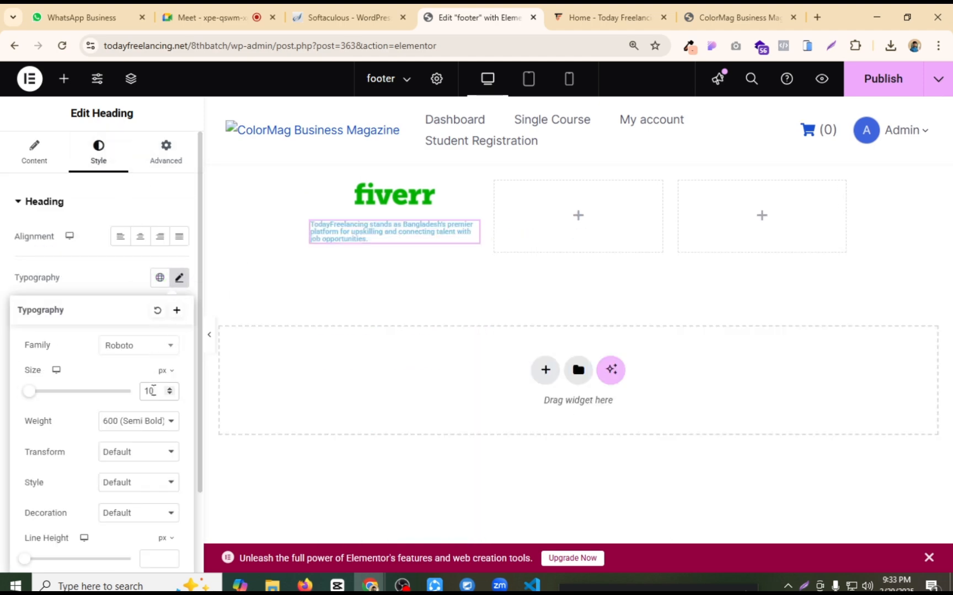
{"action": "key", "text": "BackSpace"}
{"action": "key", "text": "BackSpace"}
{"action": "type", "text": "15"}
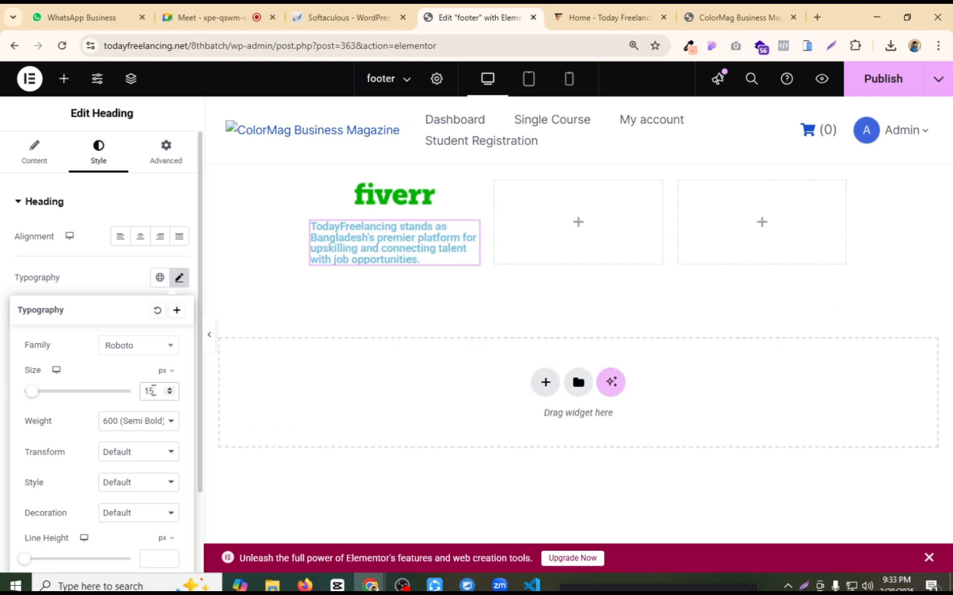
{"action": "left_click", "coordinate": [148, 420]}
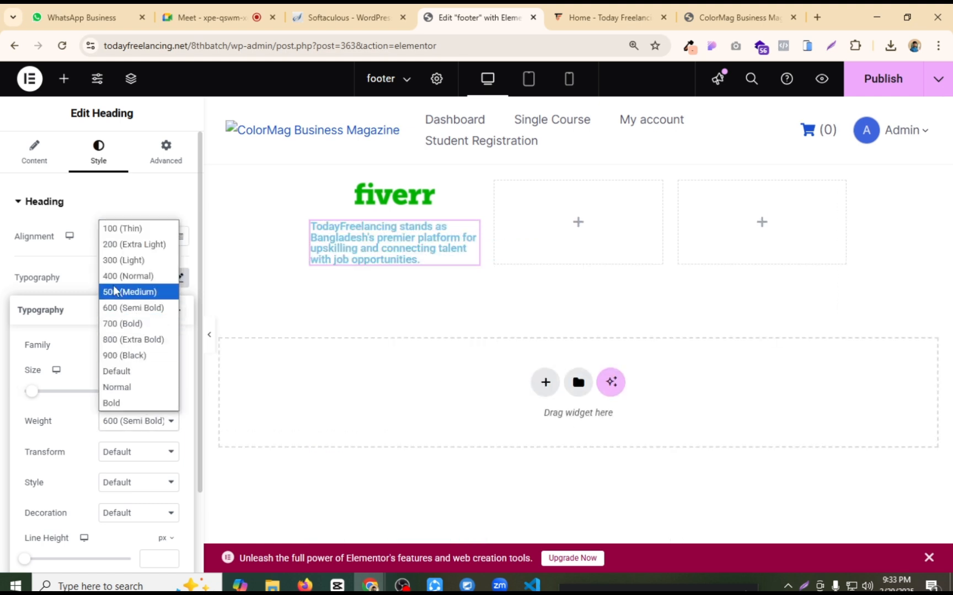
{"action": "left_click", "coordinate": [119, 245]}
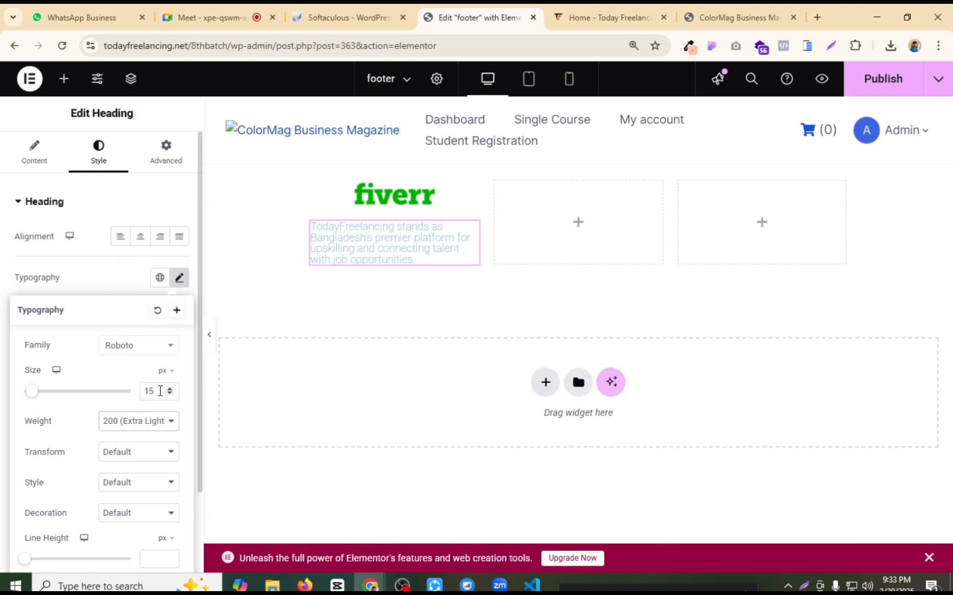
Step: Close the typography settings and give the heading a custom light blue text color
{"action": "left_click", "coordinate": [112, 290]}
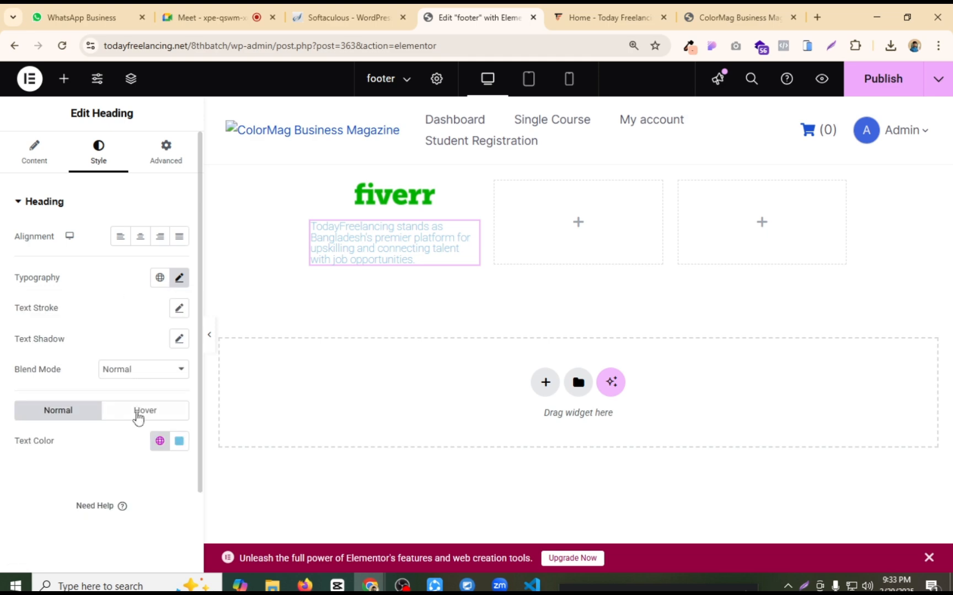
{"action": "left_click", "coordinate": [180, 441]}
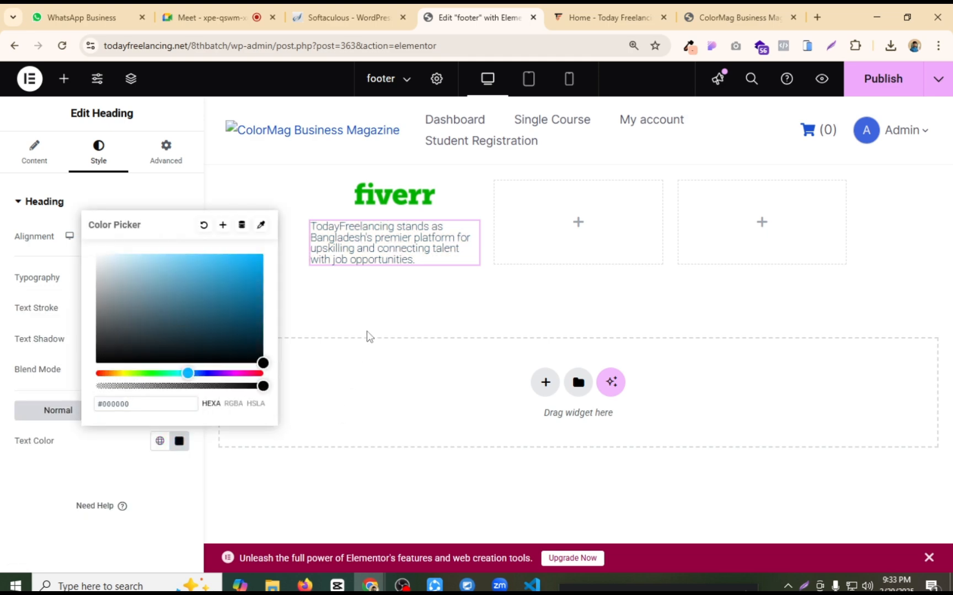
{"action": "left_click", "coordinate": [378, 312]}
Step: Examine the TodayFreelancing name styling in the description and the Follow us heading in the Today Freelancing site's footer
{"action": "left_click", "coordinate": [617, 9]}
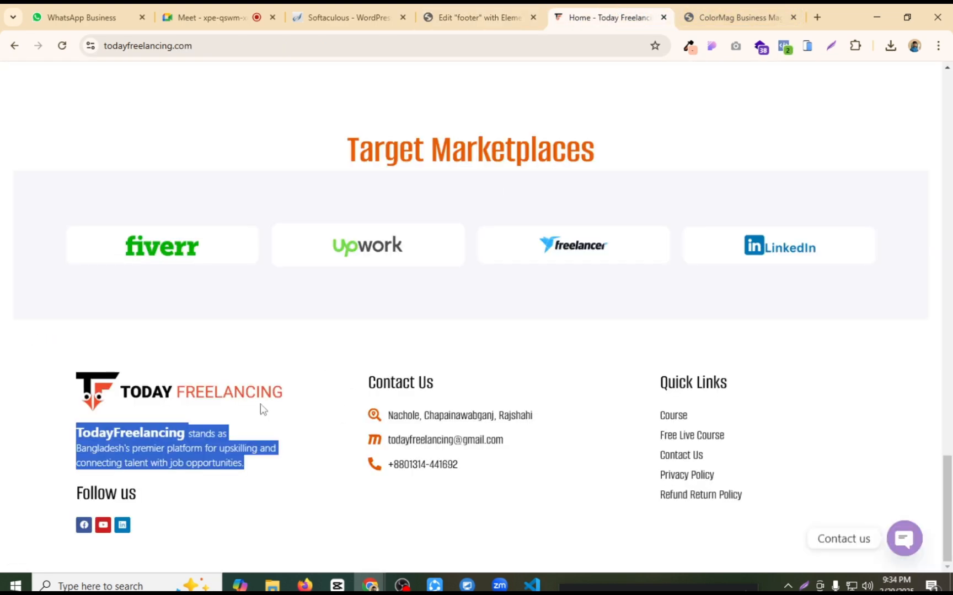
{"action": "left_click", "coordinate": [155, 426]}
{"action": "left_click_drag", "start_coordinate": [191, 430], "coordinate": [75, 437]}
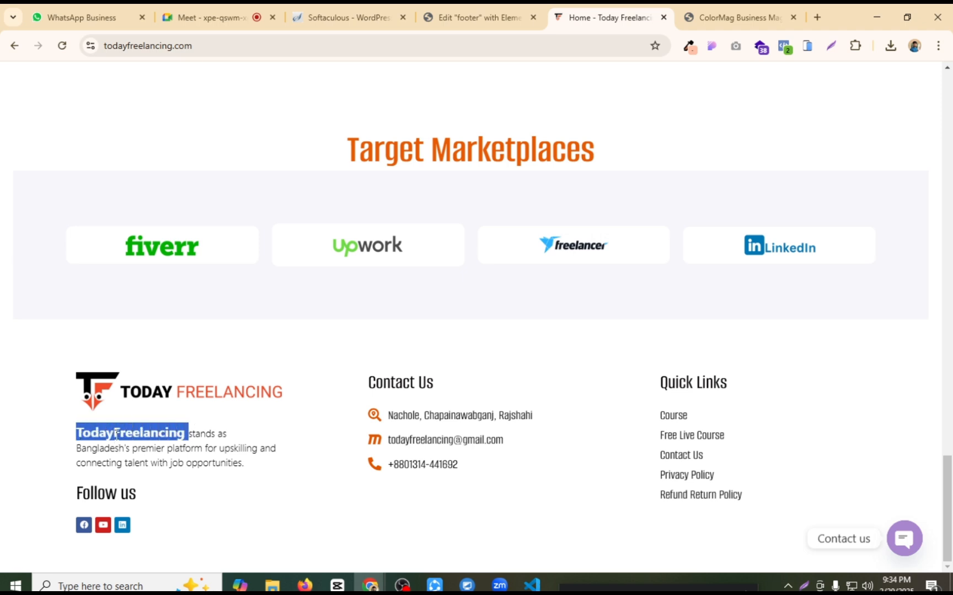
{"action": "left_click", "coordinate": [240, 436]}
{"action": "left_click_drag", "start_coordinate": [186, 432], "coordinate": [67, 440]}
{"action": "left_click", "coordinate": [190, 436]}
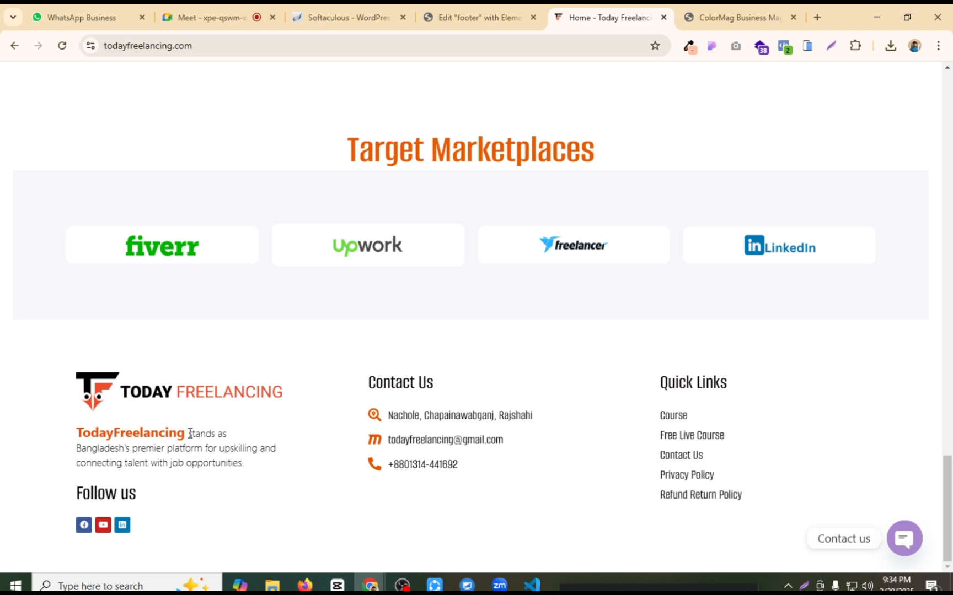
{"action": "left_click_drag", "start_coordinate": [138, 498], "coordinate": [68, 504]}
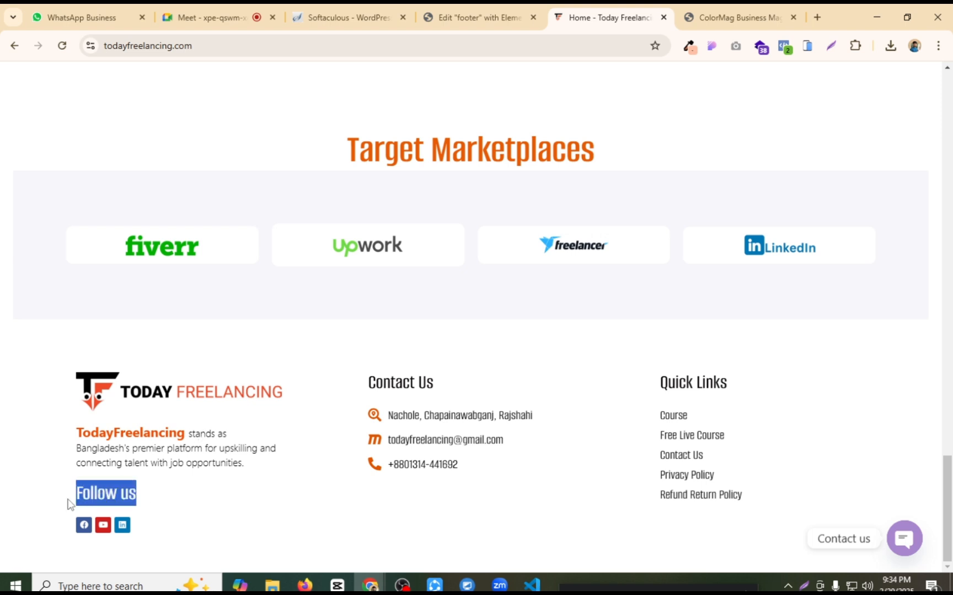
Step: Return to the Elementor footer and open the heading's title for editing right after the word TodayFreelancing
{"action": "left_click", "coordinate": [446, 14]}
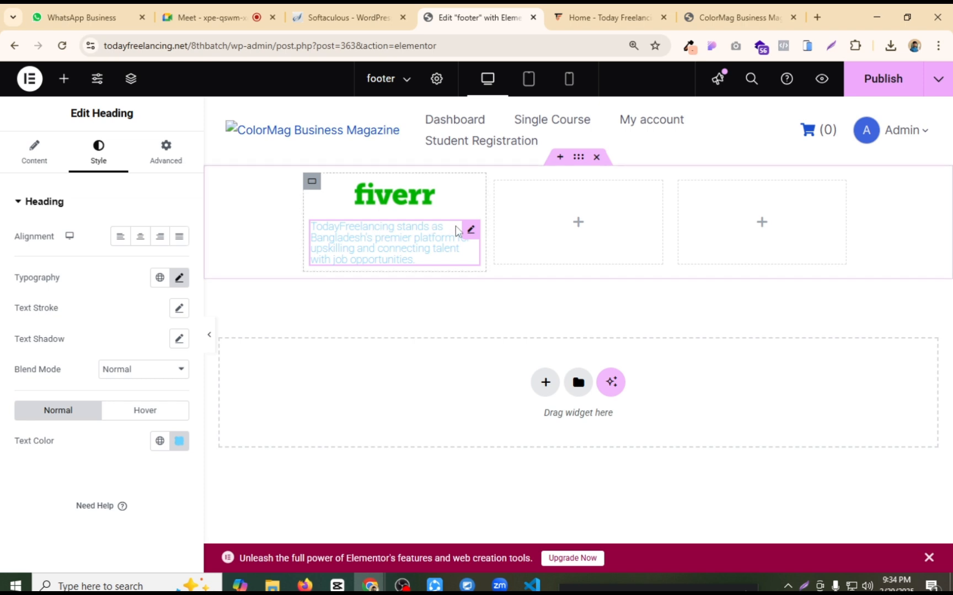
{"action": "right_click", "coordinate": [470, 229]}
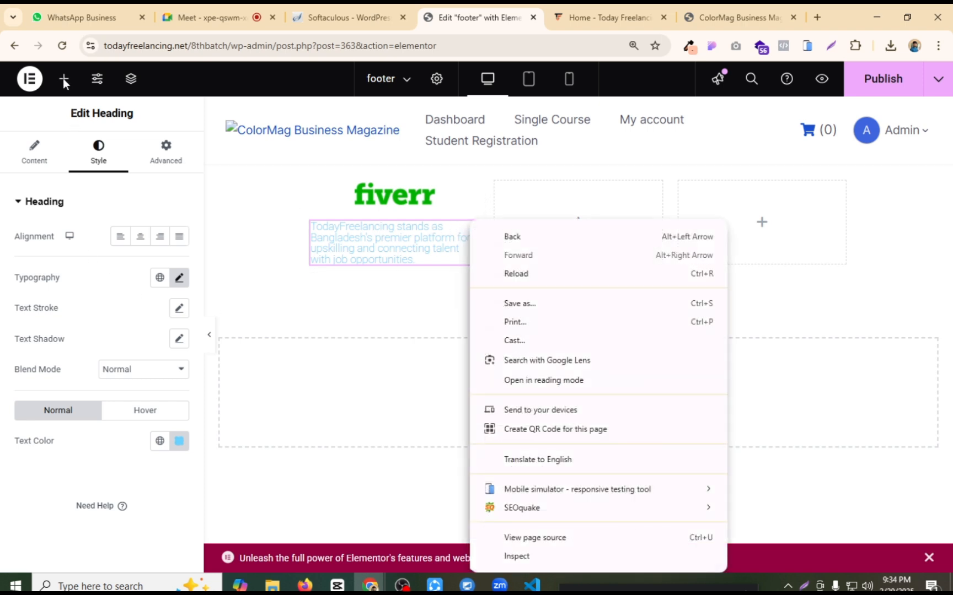
{"action": "left_click", "coordinate": [357, 239]}
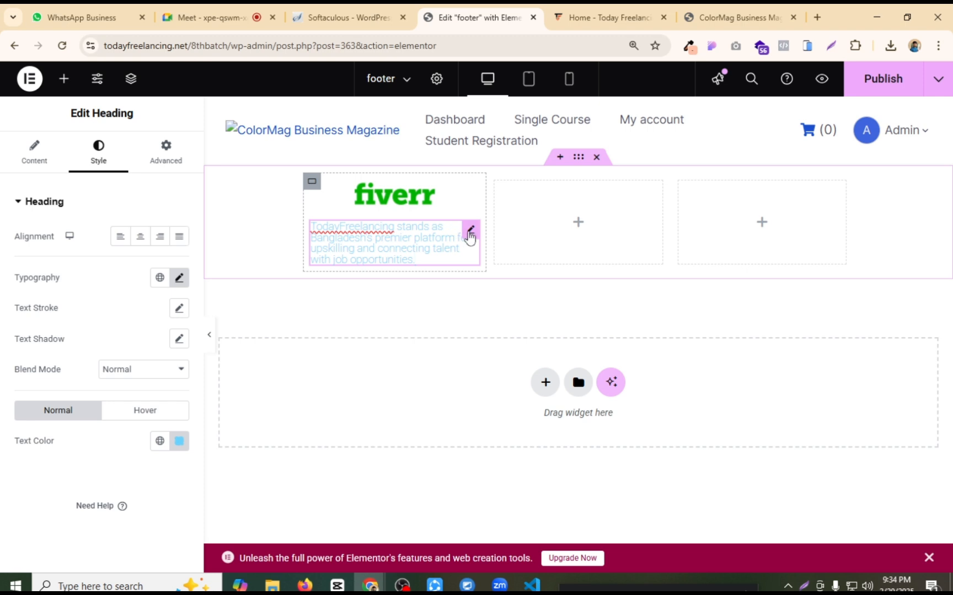
{"action": "left_click", "coordinate": [34, 152]}
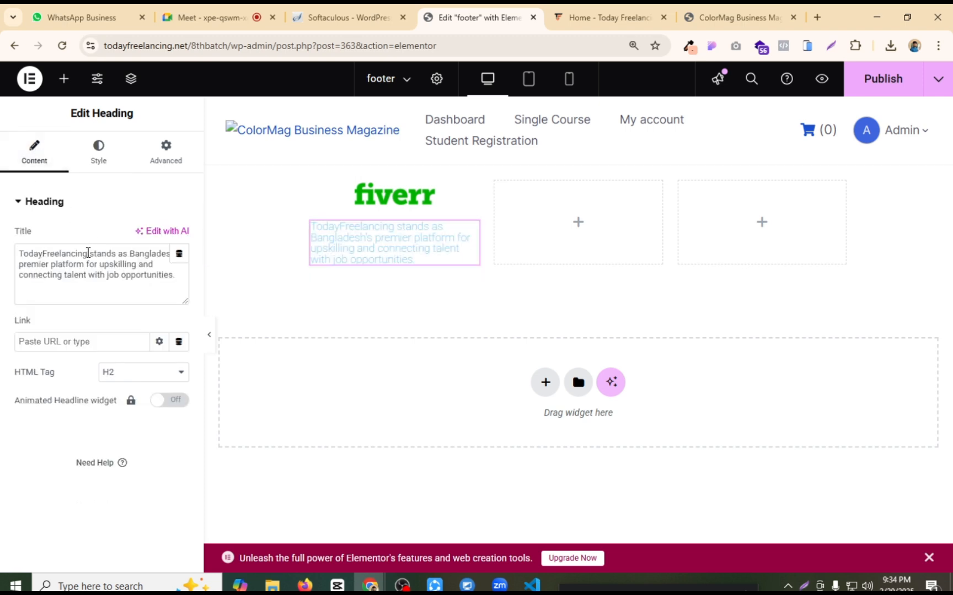
{"action": "left_click", "coordinate": [90, 256]}
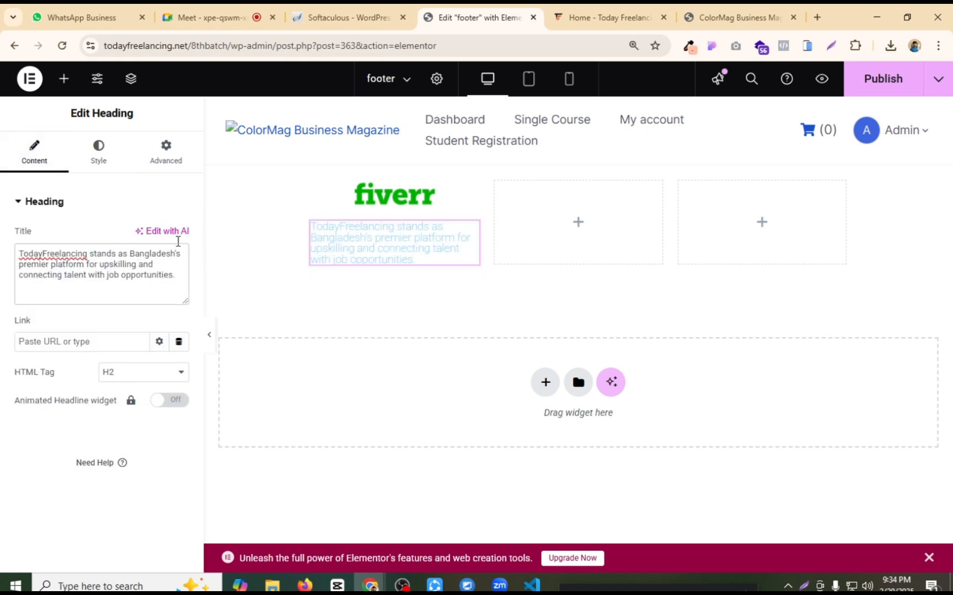
Step: Search Google in a new tab for "html color span tag" and open the W3Schools HTML span tag example in its Tryit editor
{"action": "left_click", "coordinate": [817, 17]}
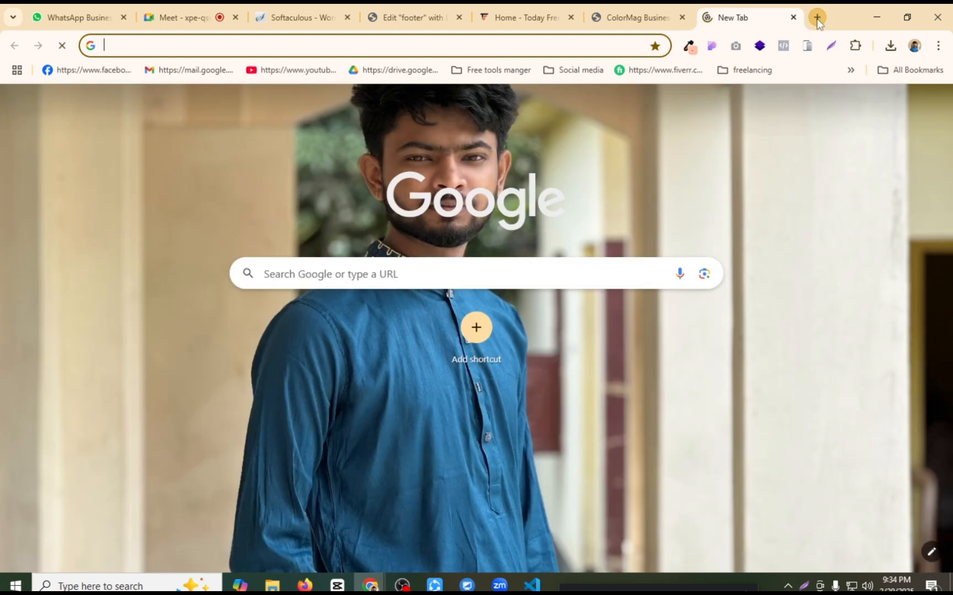
{"action": "type", "text": "h"}
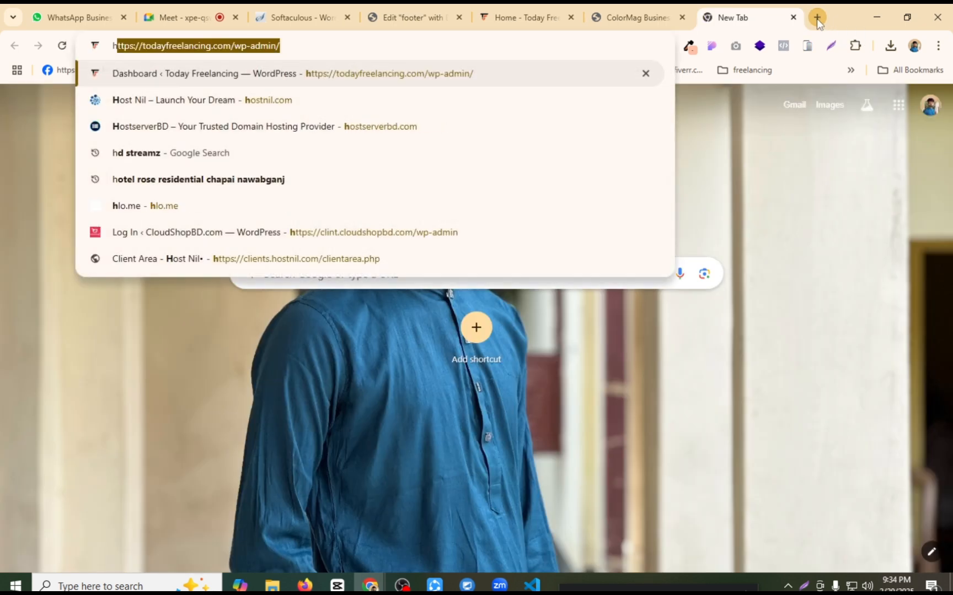
{"action": "type", "text": "tml col"}
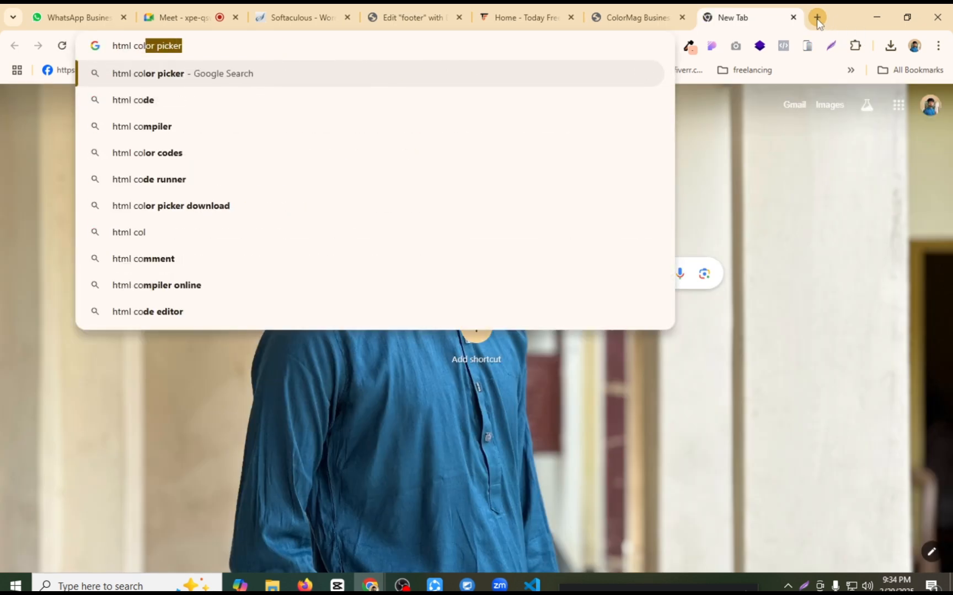
{"action": "type", "text": "or "}
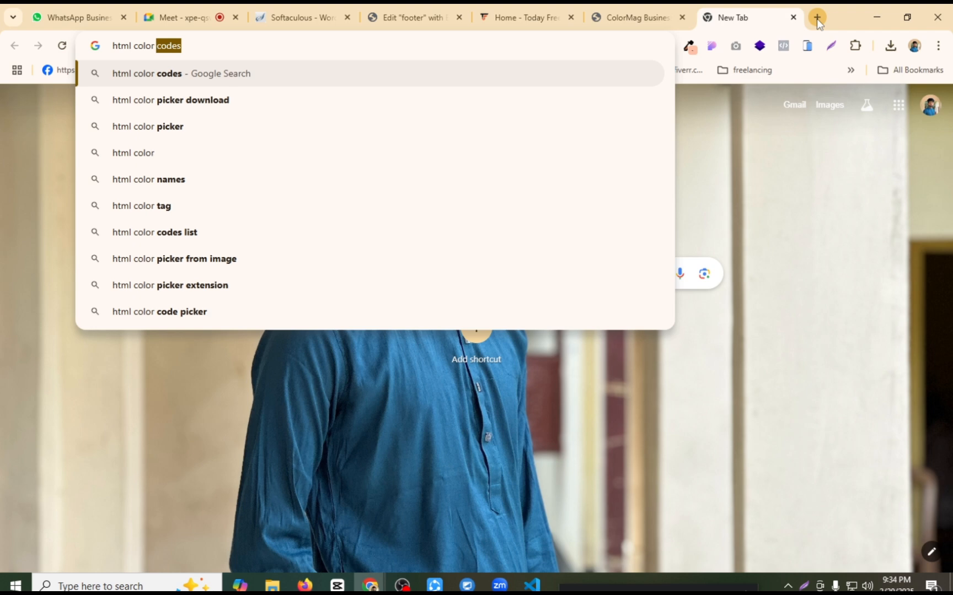
{"action": "type", "text": "span tag"}
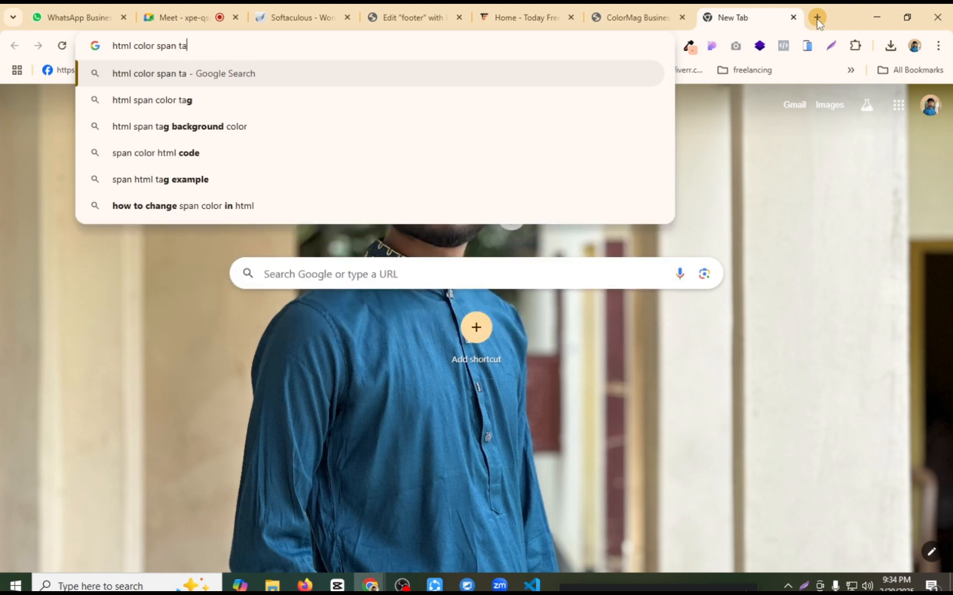
{"action": "key", "text": "Return"}
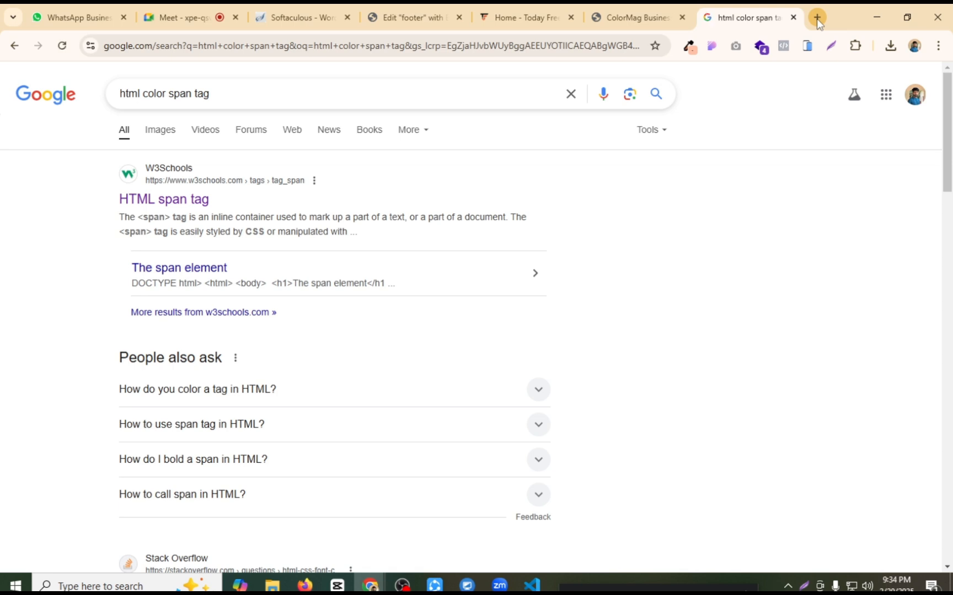
{"action": "left_click", "coordinate": [194, 200]}
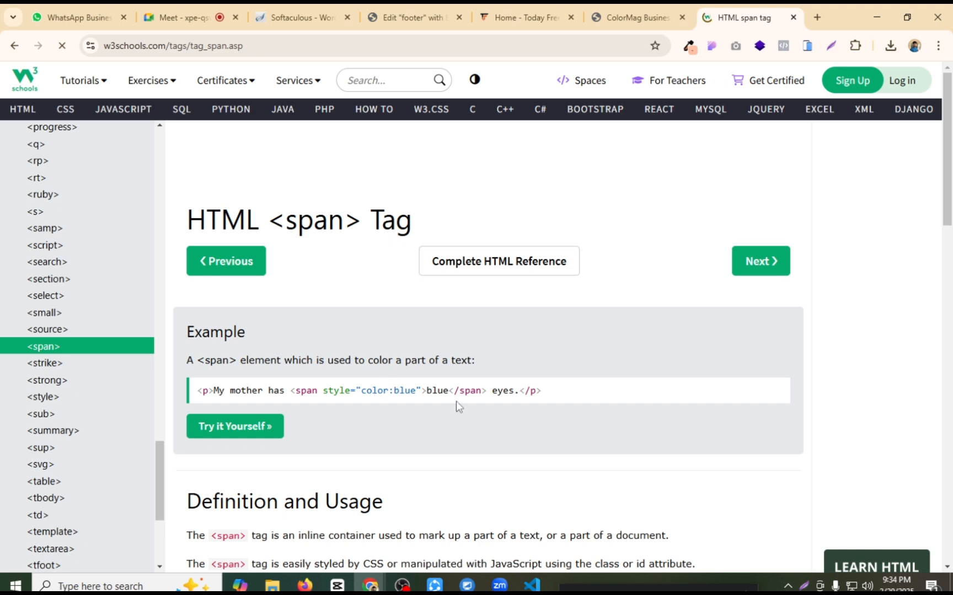
{"action": "left_click", "coordinate": [242, 426]}
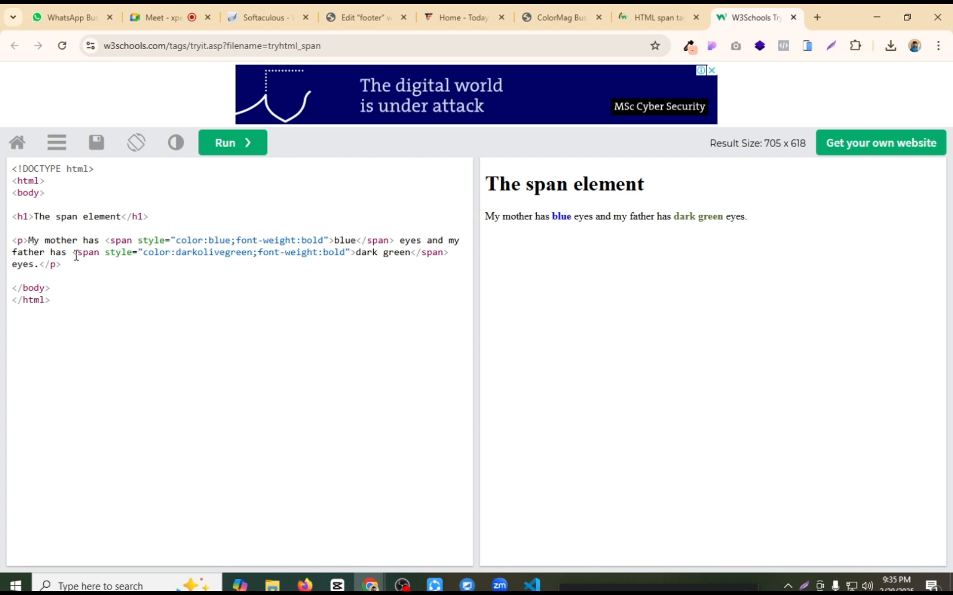
Step: Strip the example code down to only the bold darkolivegreen "dark green" span and run it
{"action": "key", "text": "ctrl+shift+Home"}
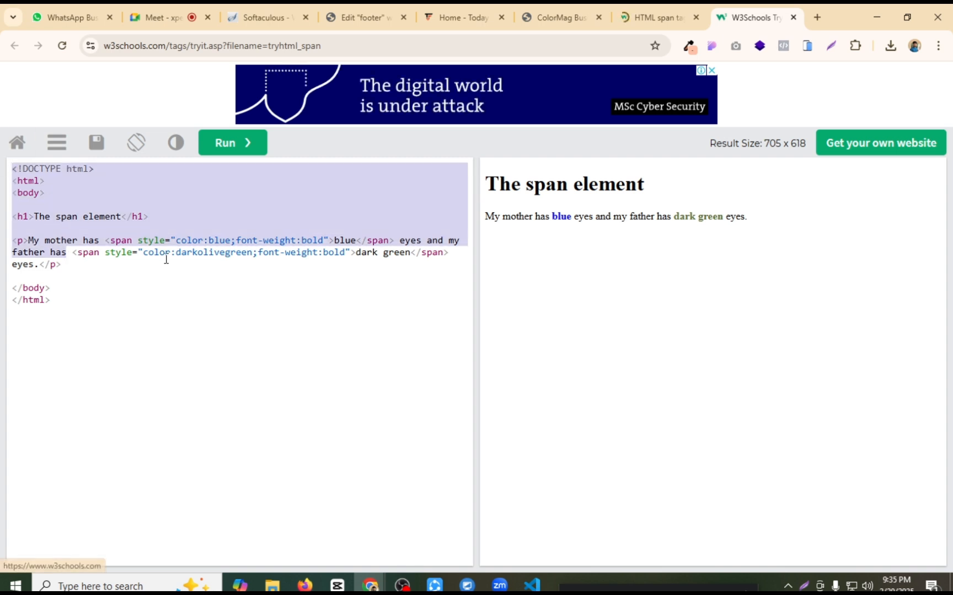
{"action": "key", "text": "BackSpace"}
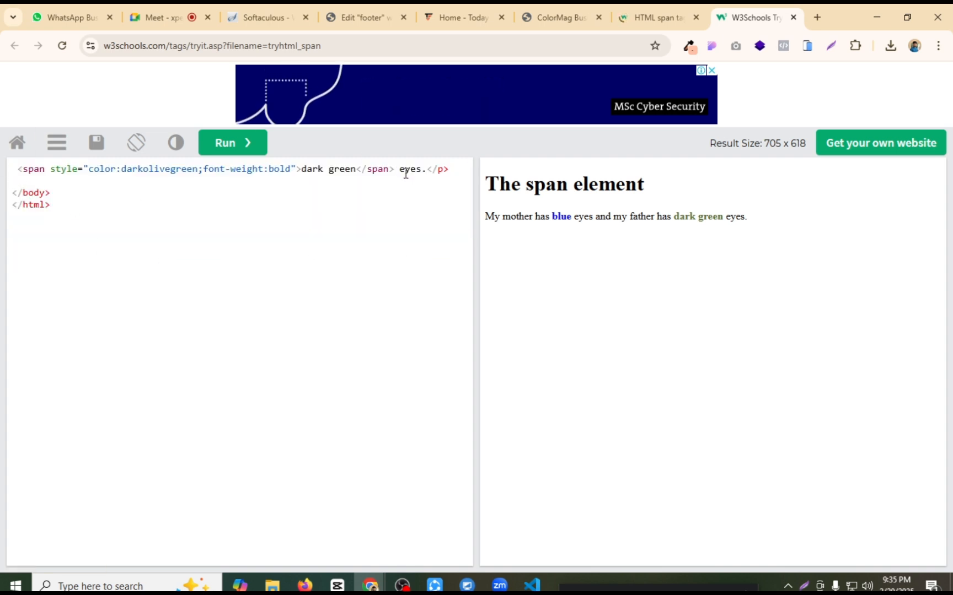
{"action": "left_click_drag", "start_coordinate": [398, 168], "coordinate": [444, 270]}
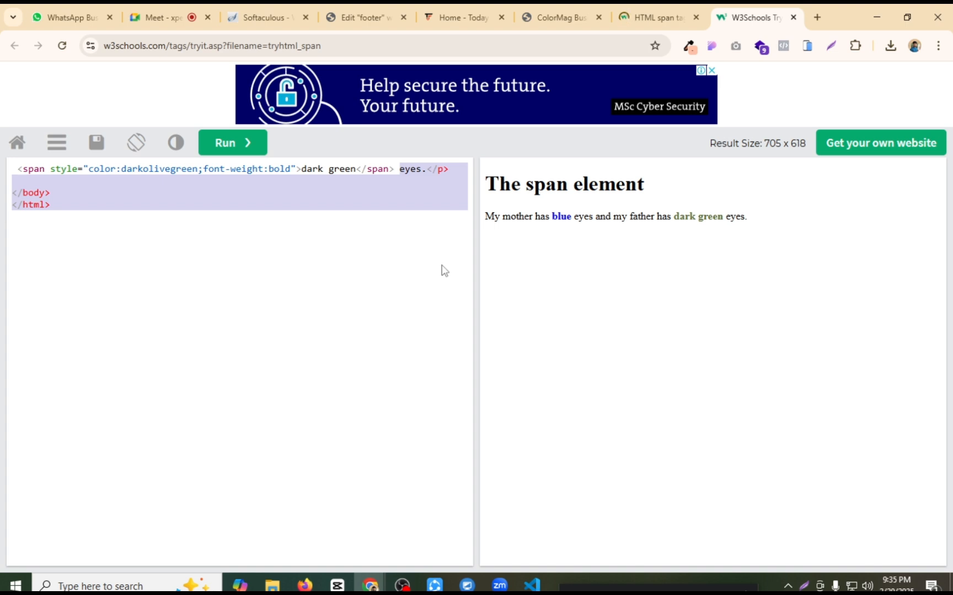
{"action": "key", "text": "BackSpace"}
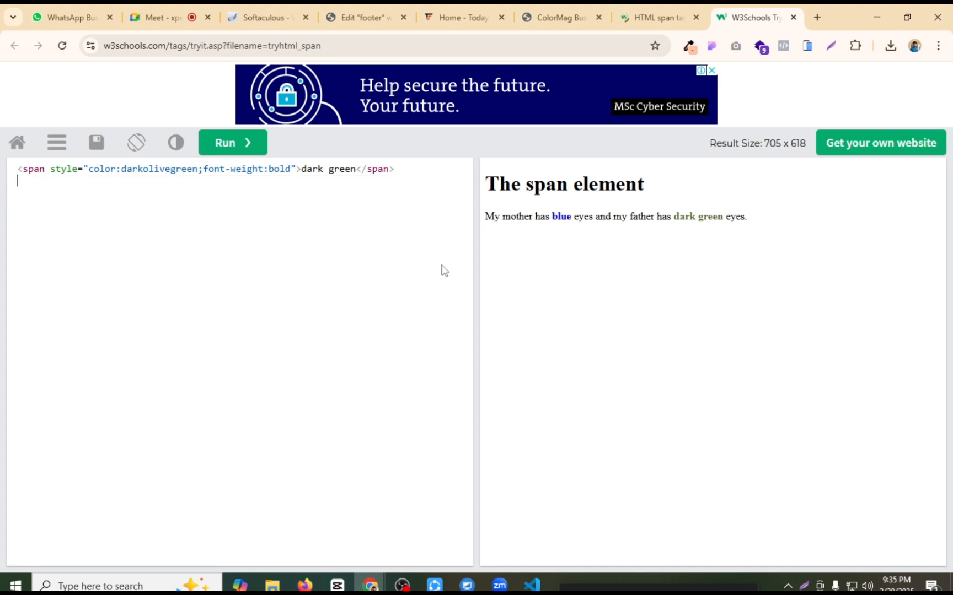
{"action": "left_click", "coordinate": [234, 142]}
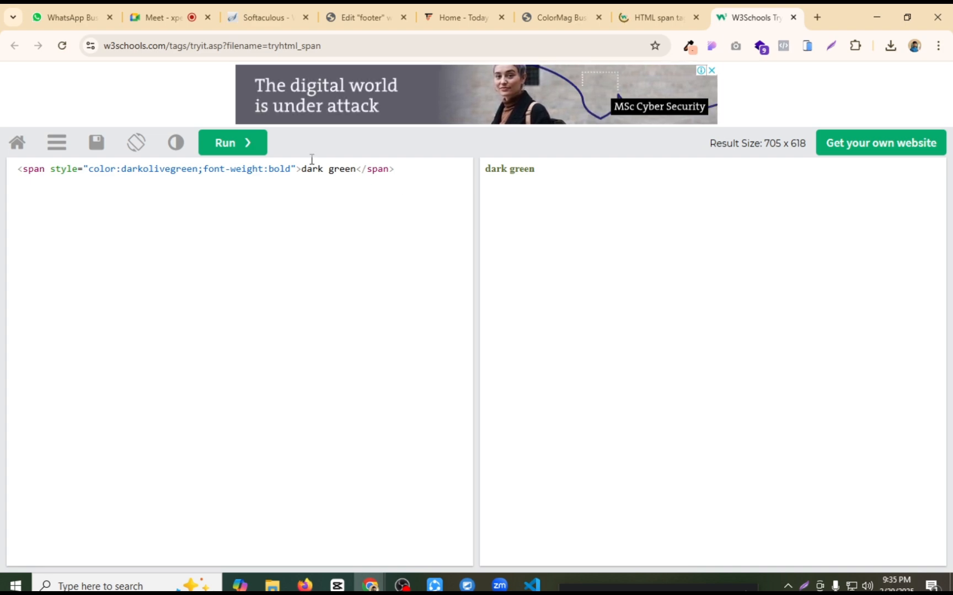
Step: Open a fresh Tryit copy of the W3Schools span example, strip it down to the bold blue "blue" span and run it
{"action": "left_click", "coordinate": [661, 18]}
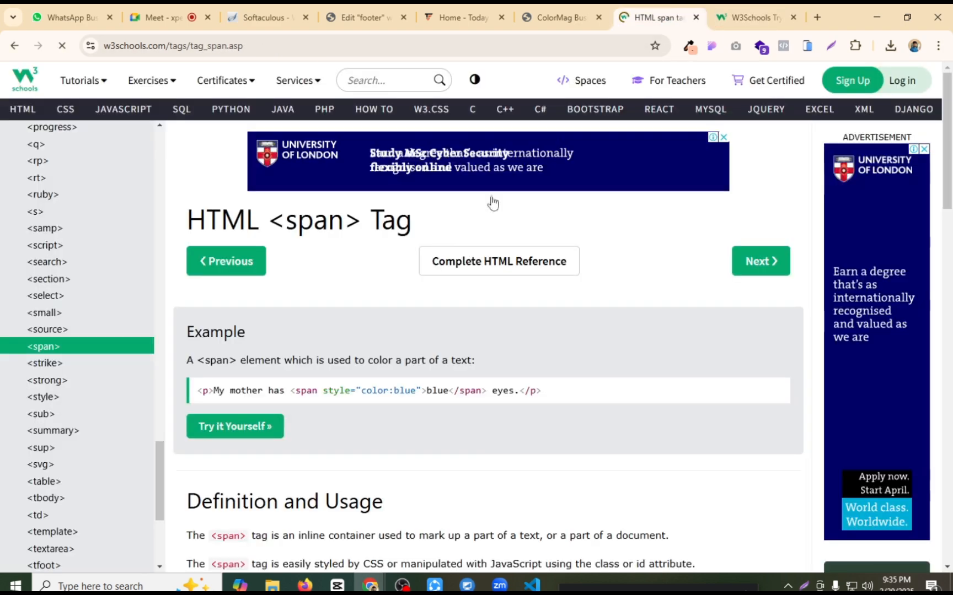
{"action": "left_click", "coordinate": [239, 426]}
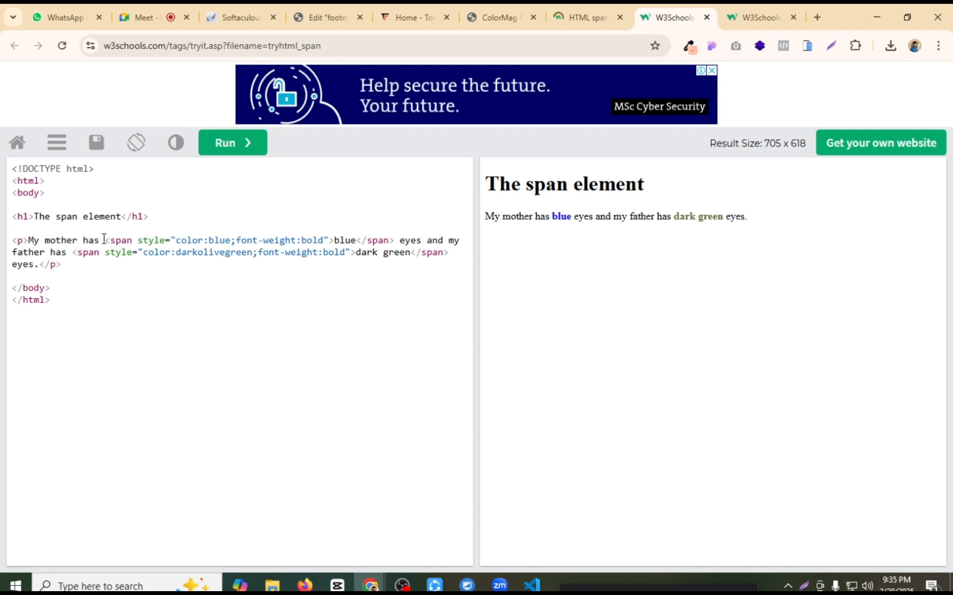
{"action": "left_click_drag", "start_coordinate": [104, 240], "coordinate": [2, 170]}
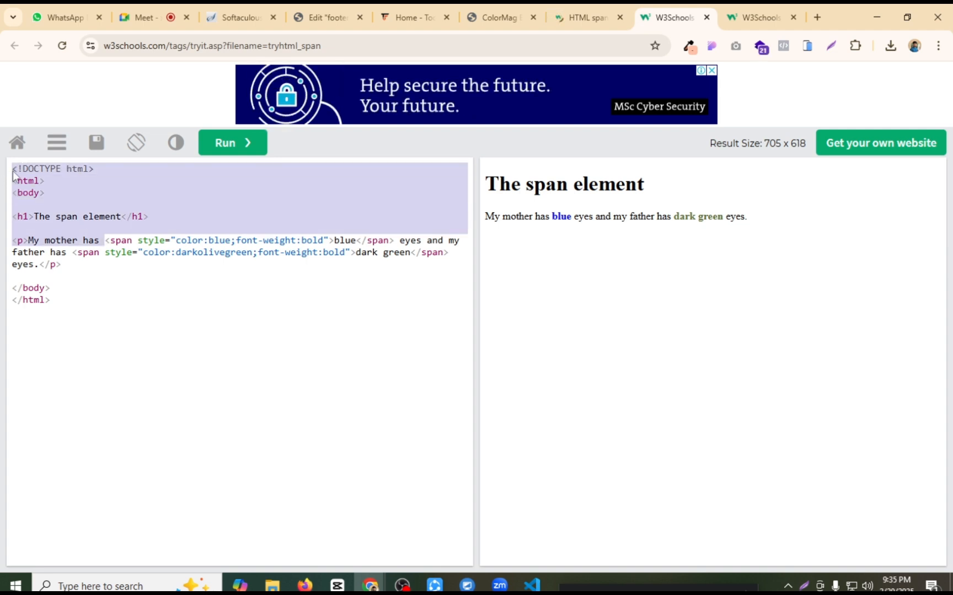
{"action": "key", "text": "BackSpace"}
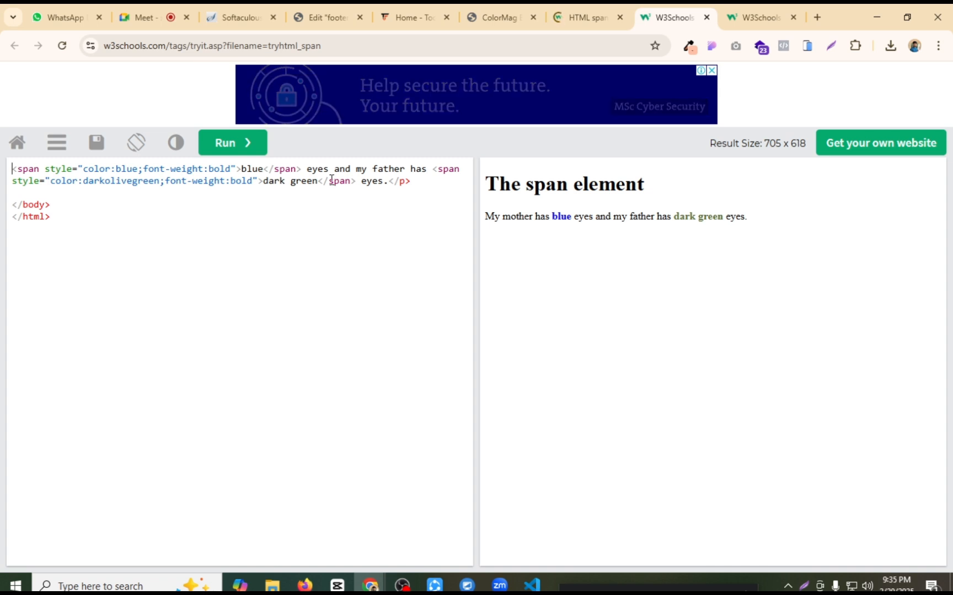
{"action": "left_click_drag", "start_coordinate": [307, 171], "coordinate": [355, 204]}
{"action": "left_click_drag", "start_coordinate": [307, 169], "coordinate": [340, 247]}
{"action": "key", "text": "BackSpace"}
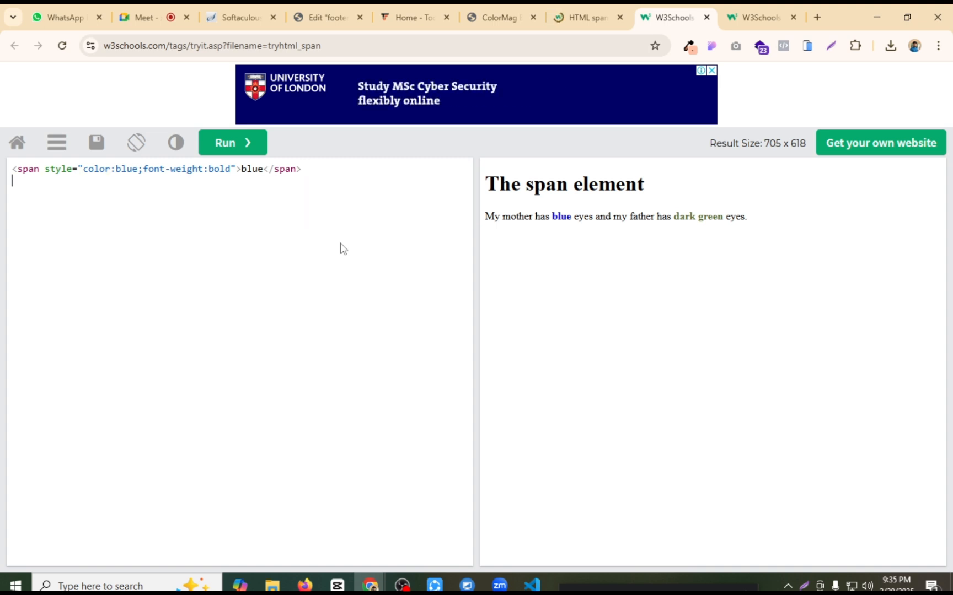
{"action": "left_click", "coordinate": [243, 144]}
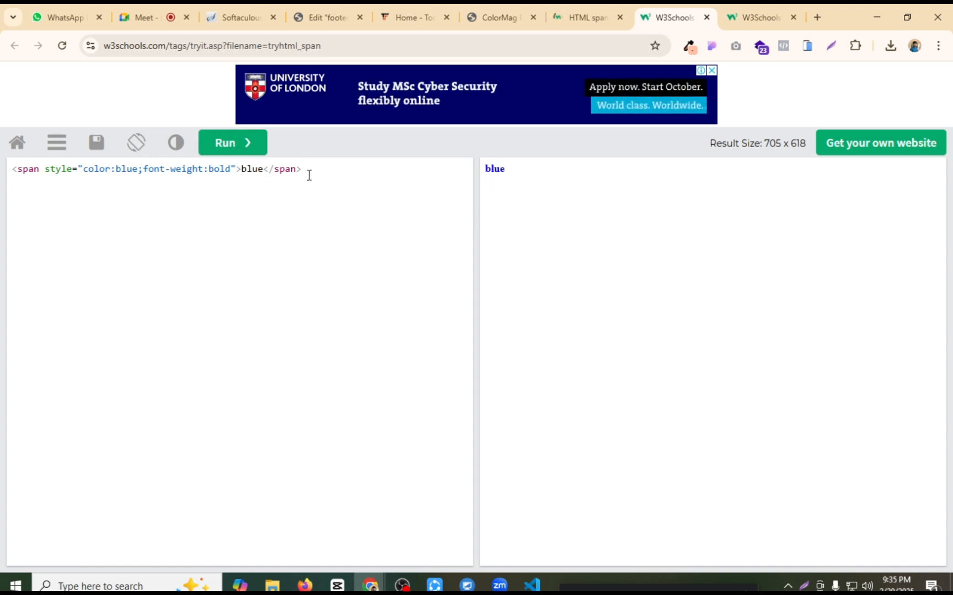
Step: Copy the blue span code and paste it after TodayFreelancing in the Elementor footer heading's title
{"action": "left_click_drag", "start_coordinate": [310, 175], "coordinate": [16, 169]}
{"action": "key", "text": "ctrl+c"}
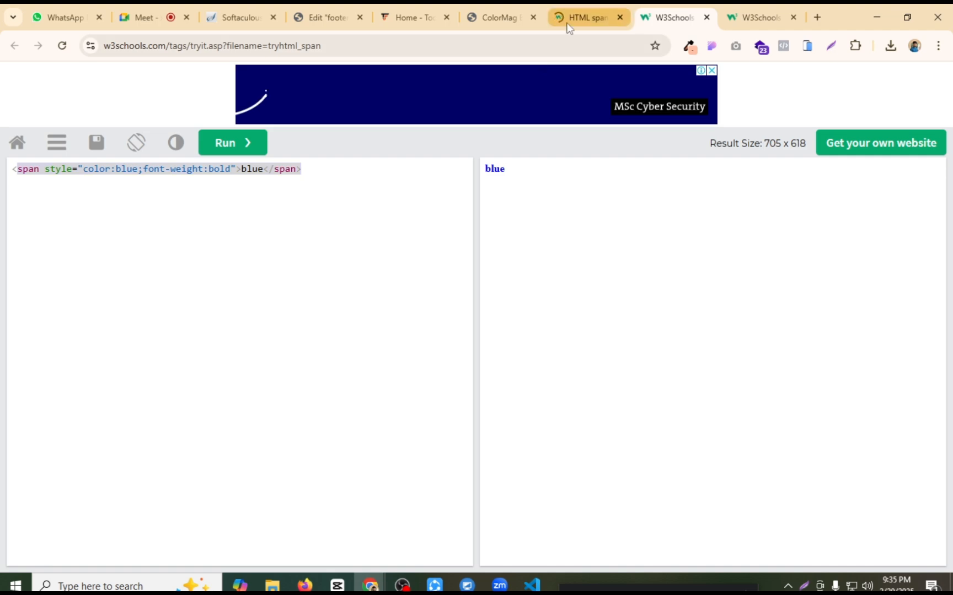
{"action": "left_click", "coordinate": [497, 24]}
{"action": "left_click", "coordinate": [408, 18]}
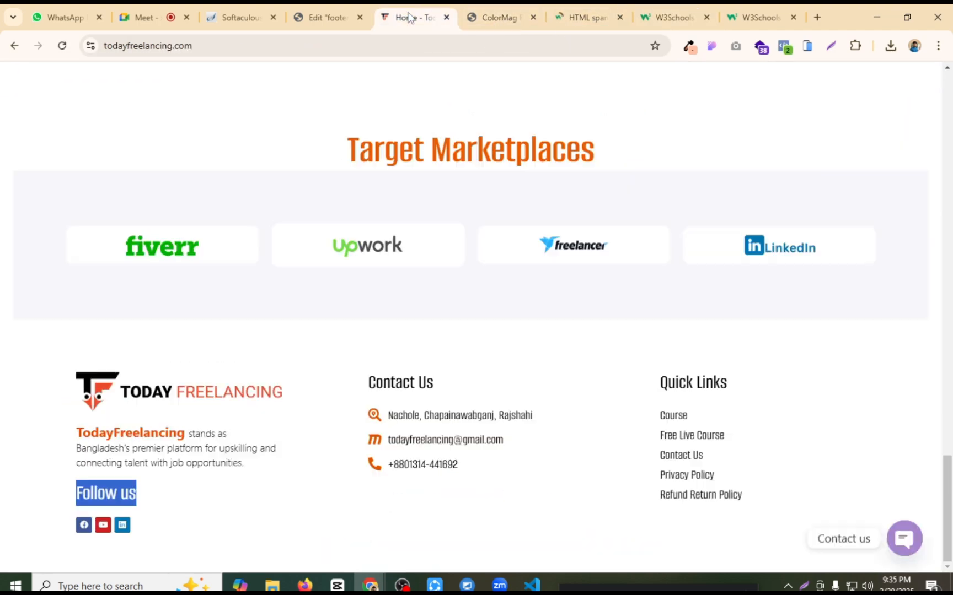
{"action": "left_click", "coordinate": [493, 18]}
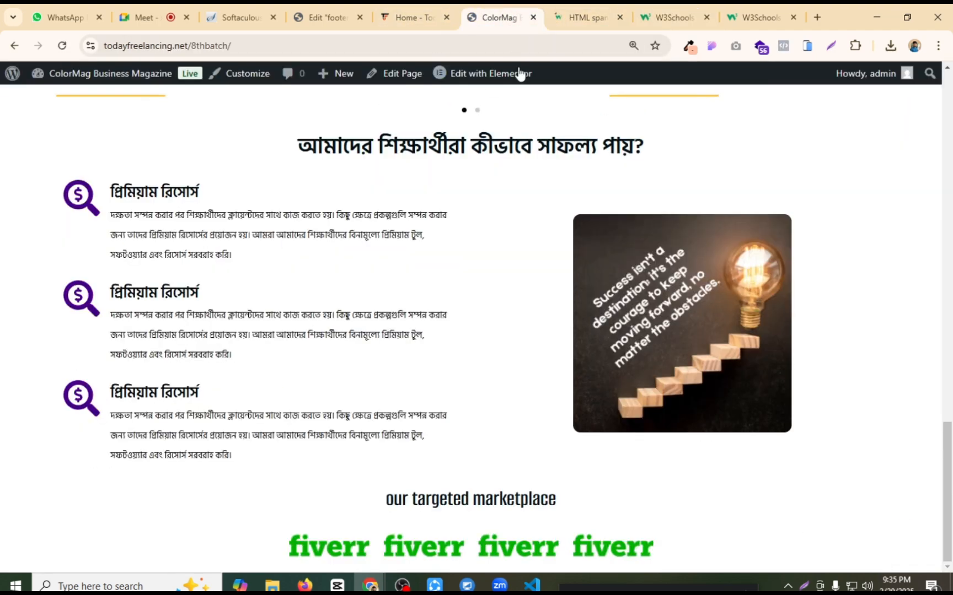
{"action": "left_click", "coordinate": [324, 11]}
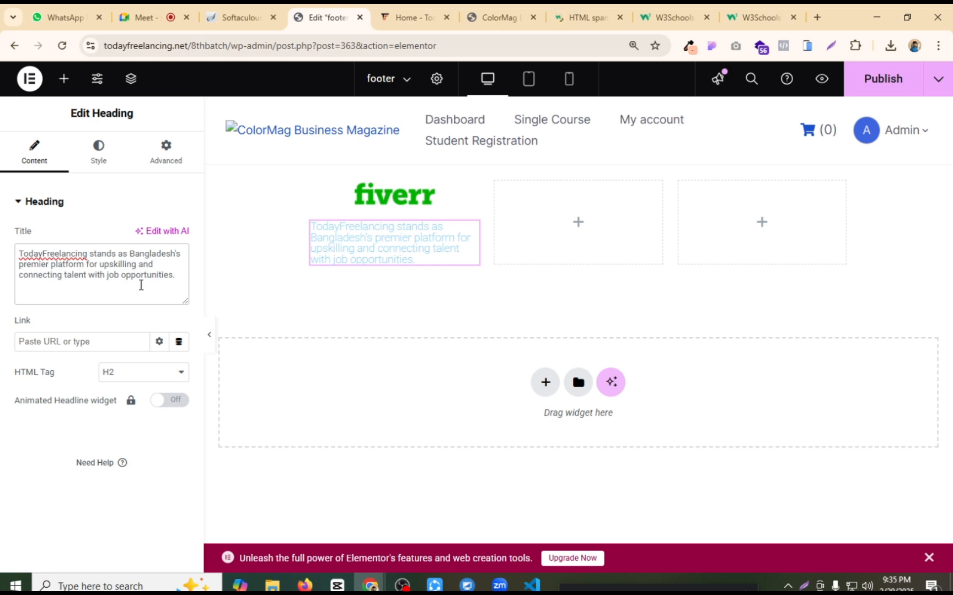
{"action": "key", "text": "ctrl+v"}
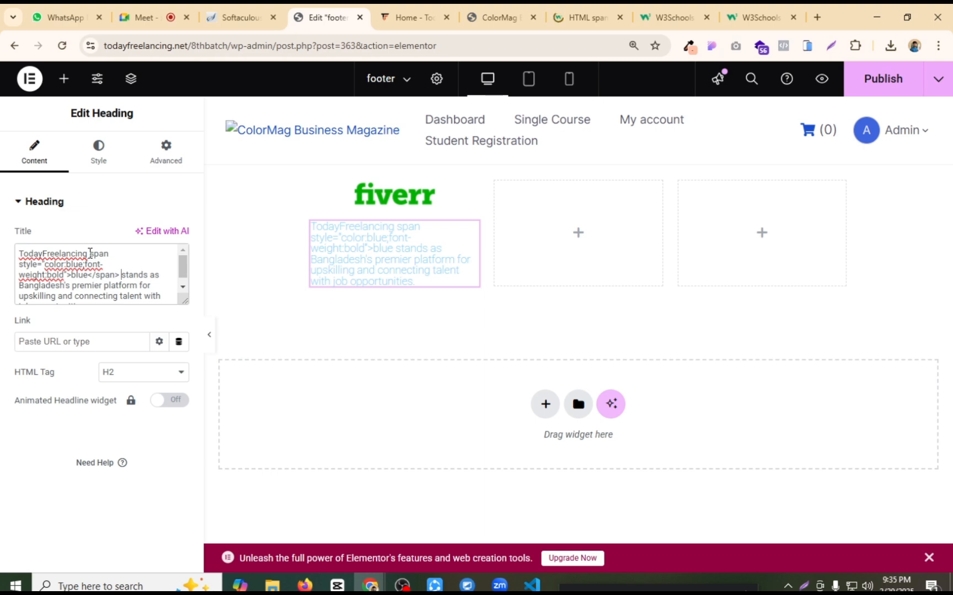
Step: Delete the plain TodayFreelancing before the pasted code and add the missing "<" in front of span
{"action": "left_click_drag", "start_coordinate": [69, 254], "coordinate": [5, 252]}
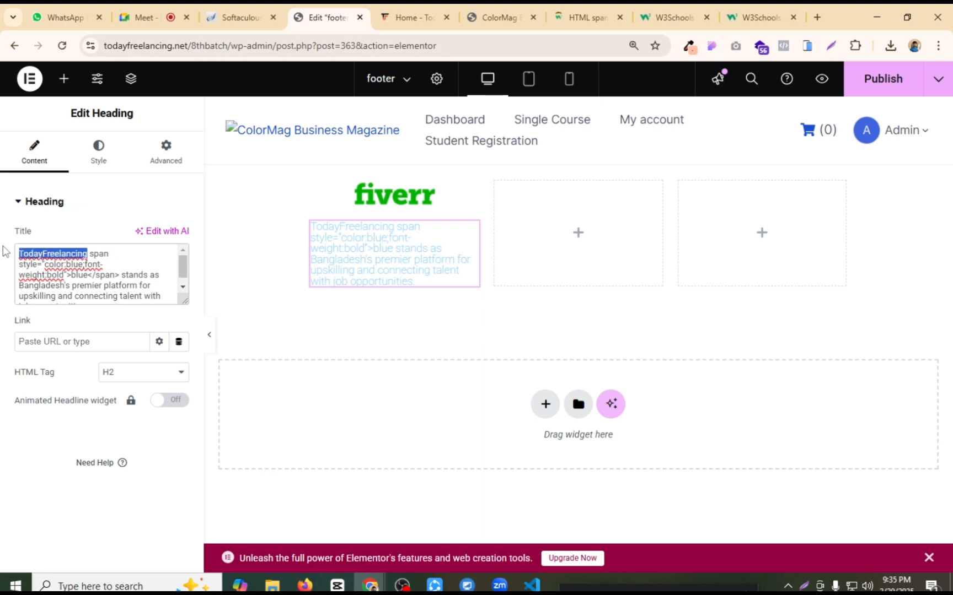
{"action": "key", "text": "BackSpace"}
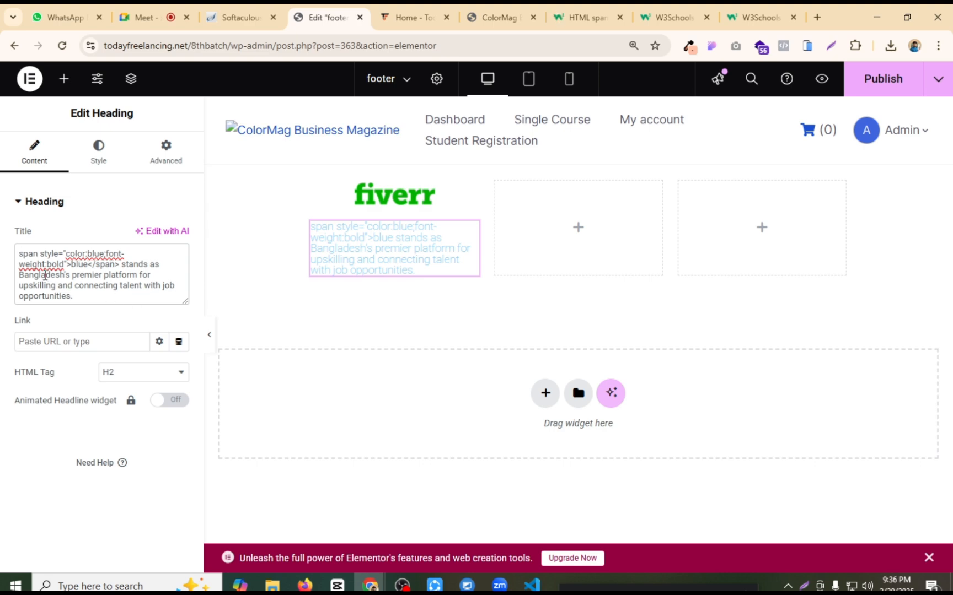
{"action": "left_click", "coordinate": [746, 7]}
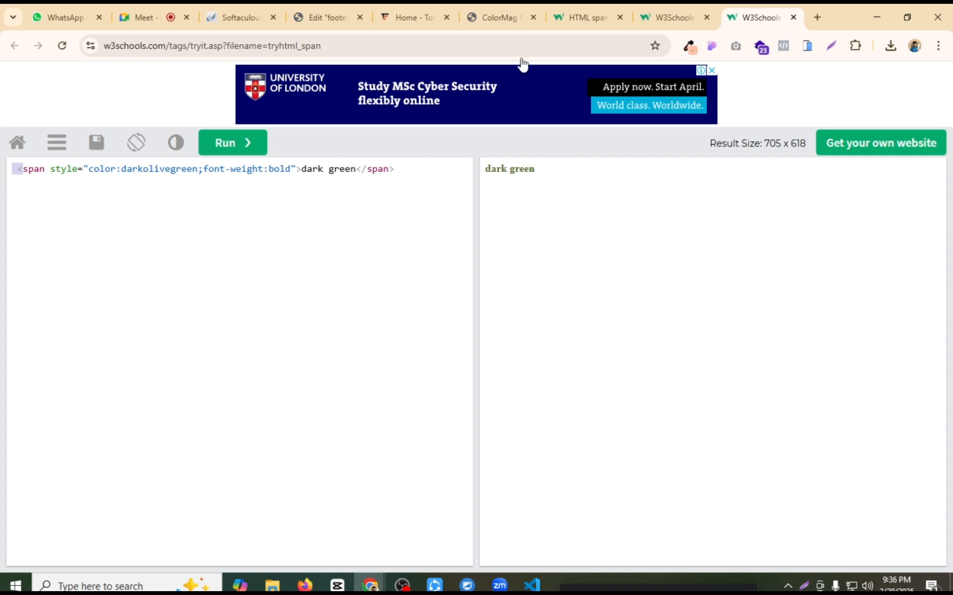
{"action": "left_click", "coordinate": [674, 15]}
{"action": "left_click", "coordinate": [331, 15]}
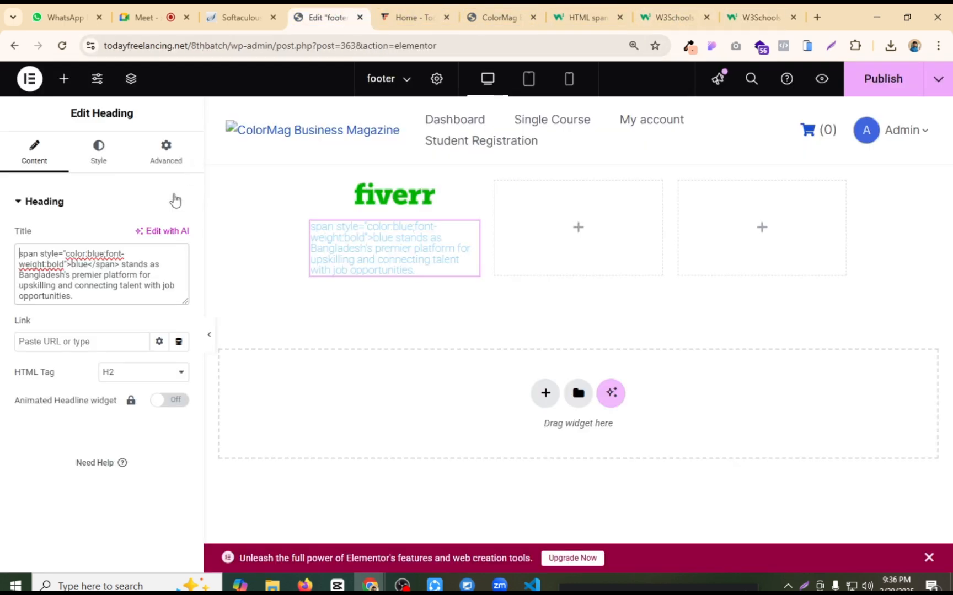
{"action": "type", "text": "<"}
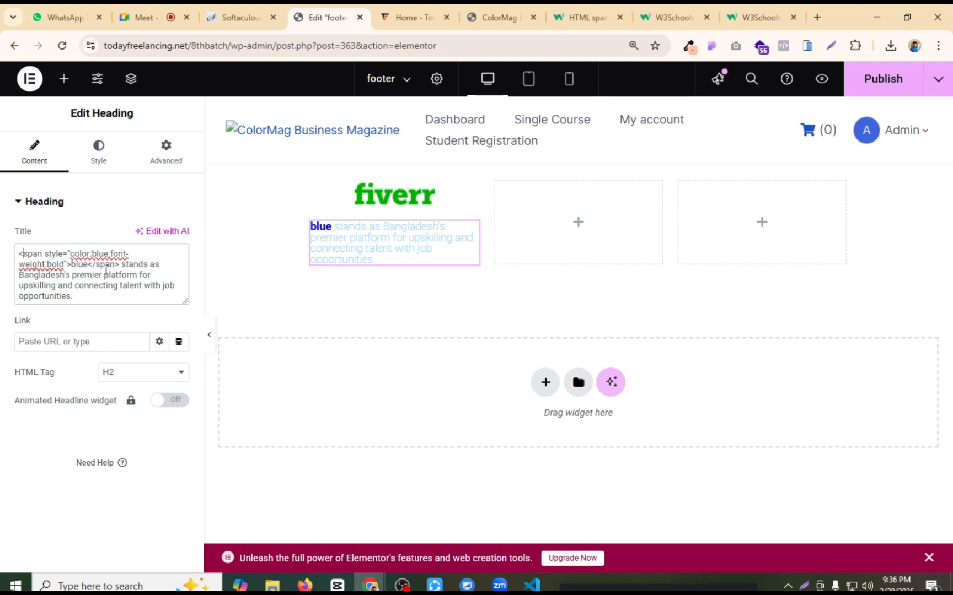
Step: Replace the span's text "blue" with TodayFreelancing in the heading's title
{"action": "key", "text": "ctrl+plus"}
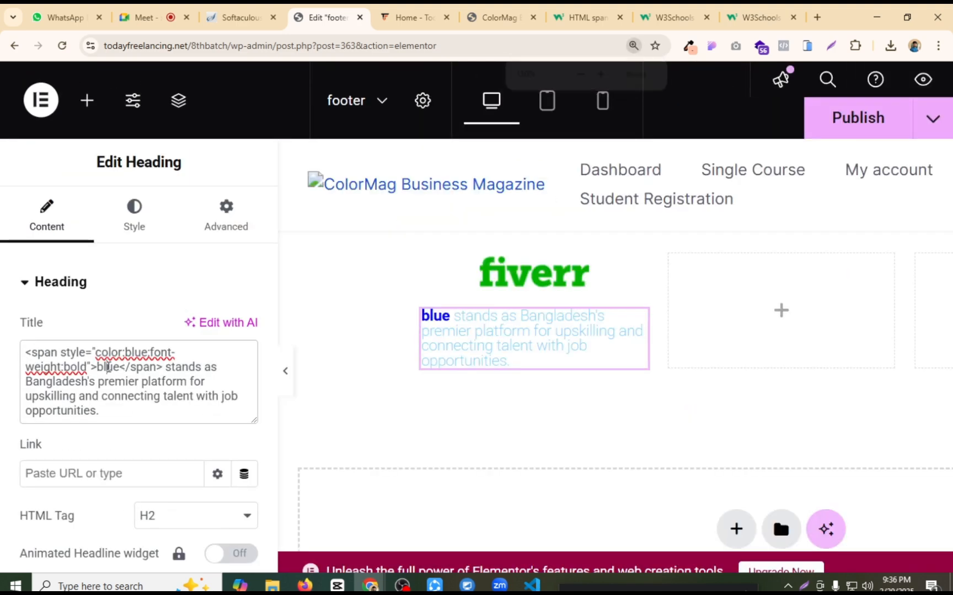
{"action": "double_click", "coordinate": [108, 367]}
{"action": "type", "text": "TodayFreelancing"}
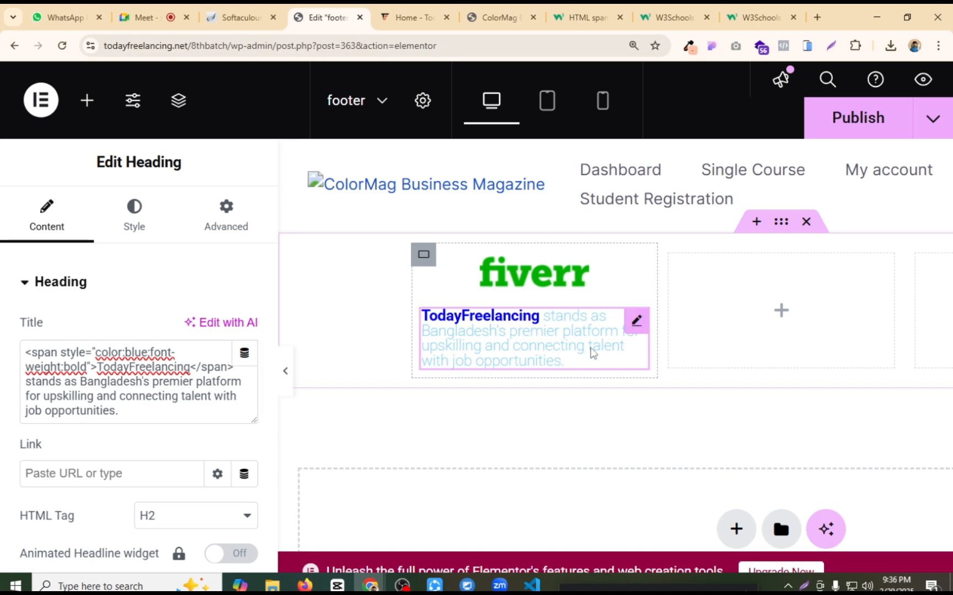
{"action": "key", "text": "ctrl+minus"}
{"action": "key", "text": "ctrl+minus"}
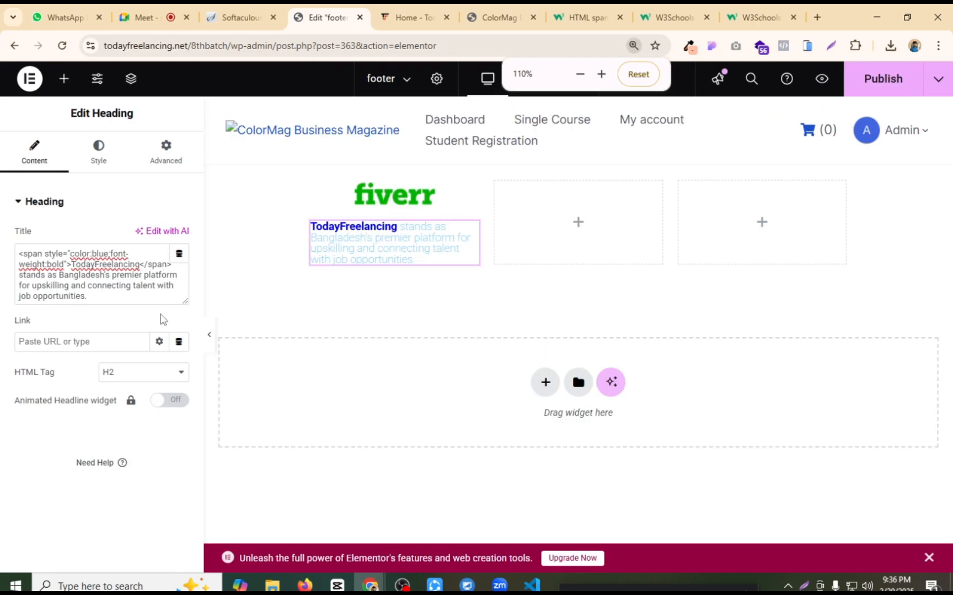
Step: Set the description heading's text color to black, #000000
{"action": "left_click", "coordinate": [98, 150]}
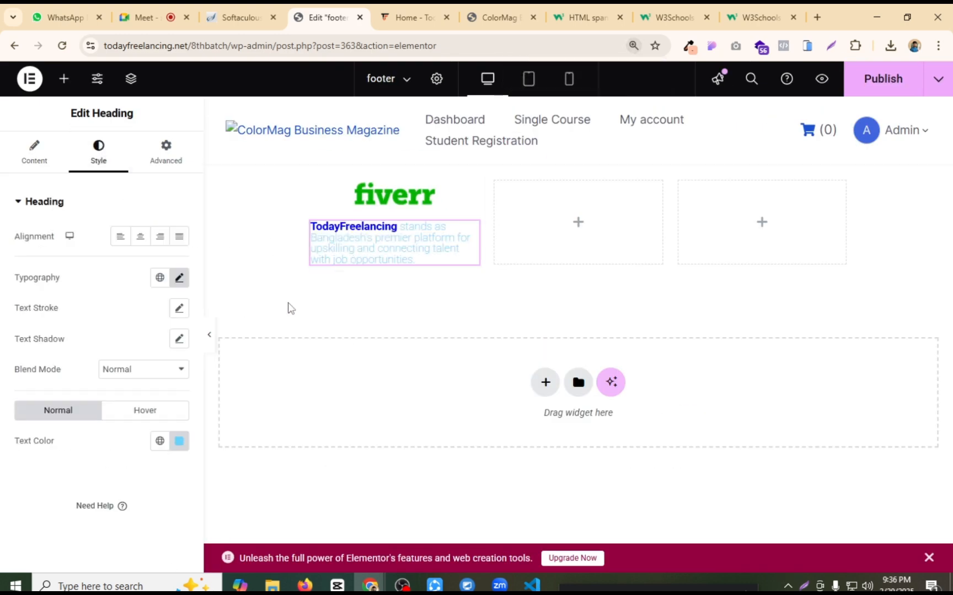
{"action": "left_click", "coordinate": [179, 441]}
{"action": "left_click_drag", "start_coordinate": [242, 360], "coordinate": [269, 374]}
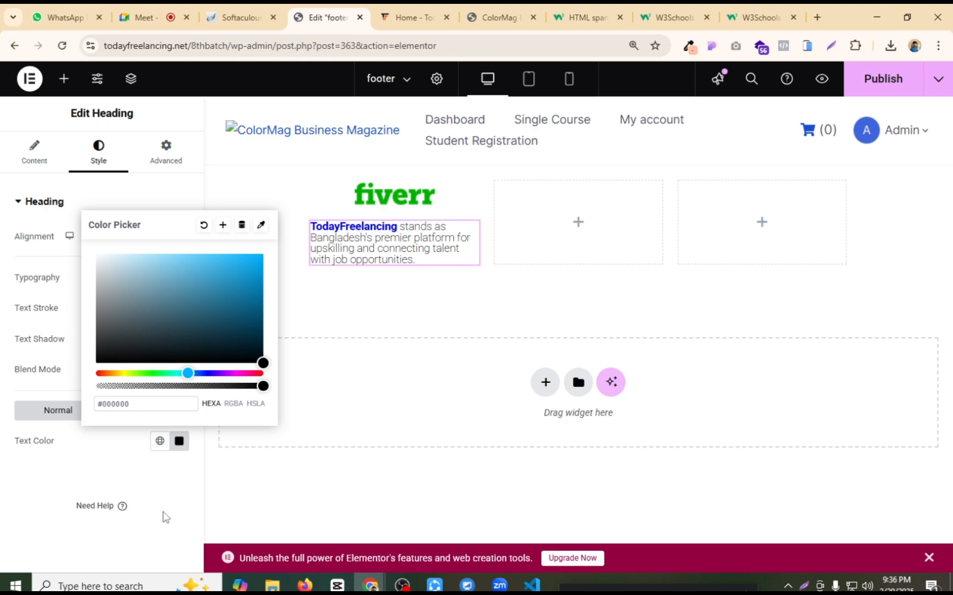
{"action": "left_click", "coordinate": [136, 490]}
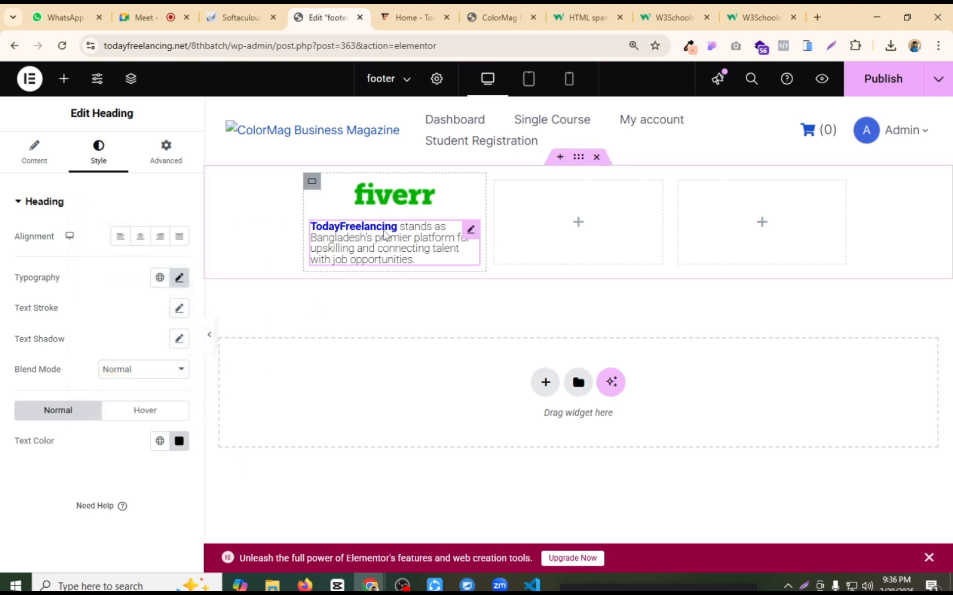
Step: Try the color value "oragne" for the TodayFreelancing span in the description heading's title
{"action": "left_click", "coordinate": [34, 152]}
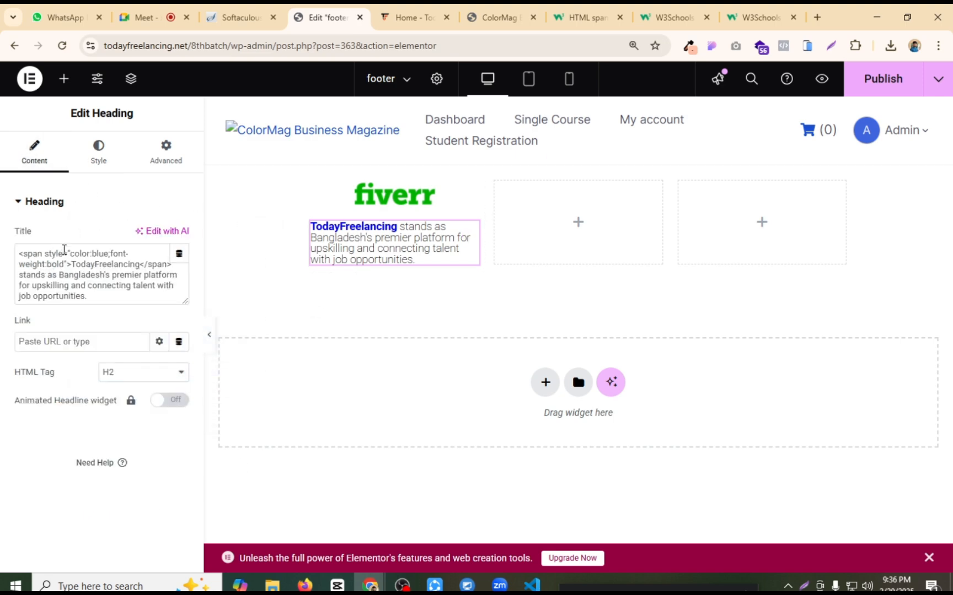
{"action": "key", "text": "ctrl+plus"}
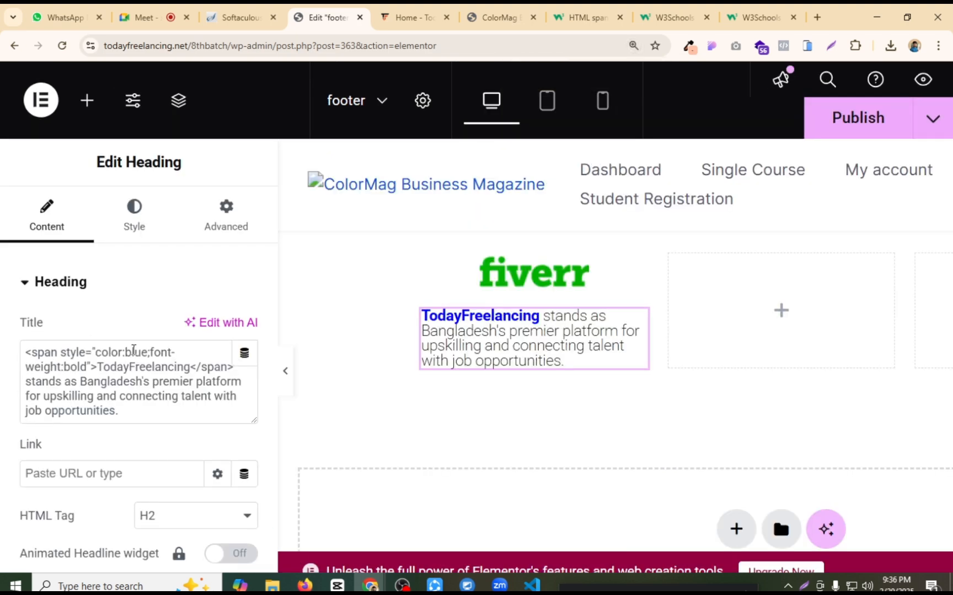
{"action": "double_click", "coordinate": [133, 351]}
{"action": "type", "text": "oragne"}
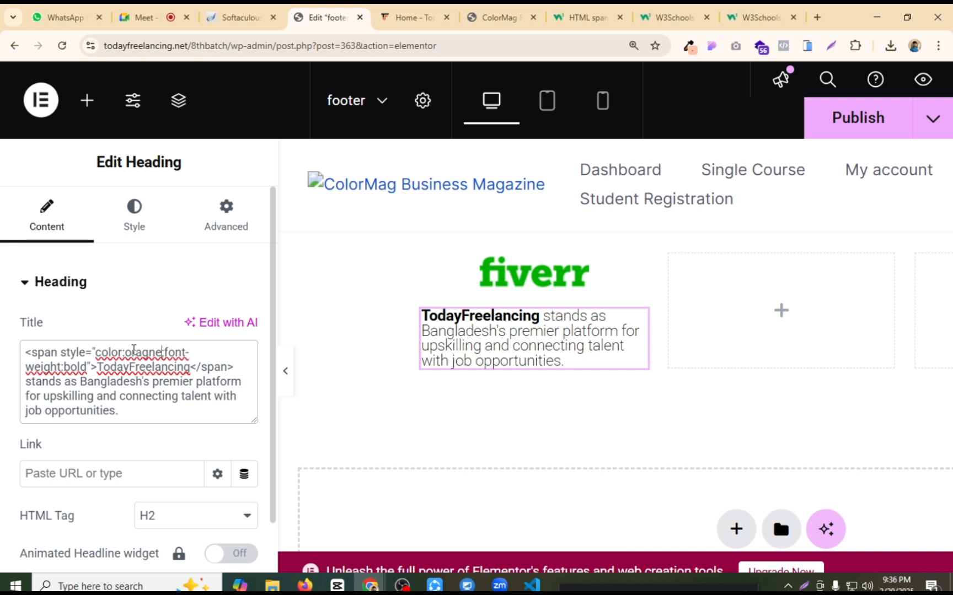
{"action": "key", "text": "BackSpace"}
{"action": "key", "text": "Return"}
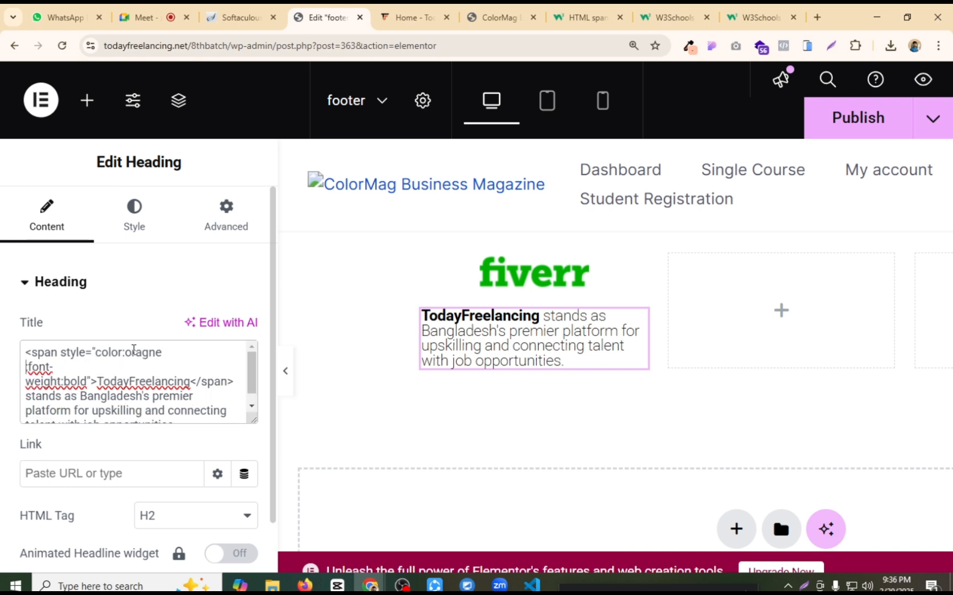
{"action": "key", "text": "BackSpace"}
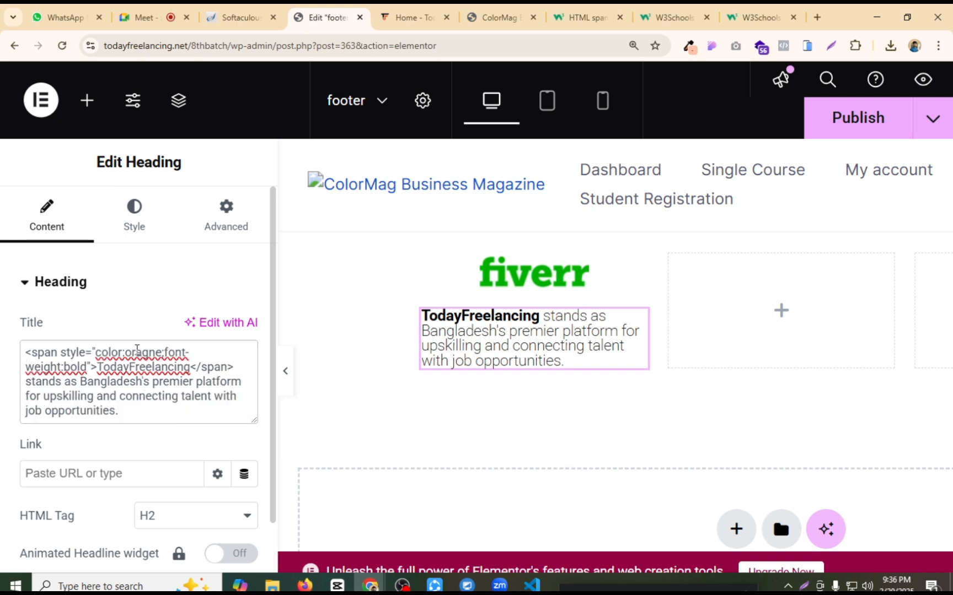
Step: Set the TodayFreelancing span's color to red in the heading's title code
{"action": "double_click", "coordinate": [140, 351]}
{"action": "type", "text": "red"}
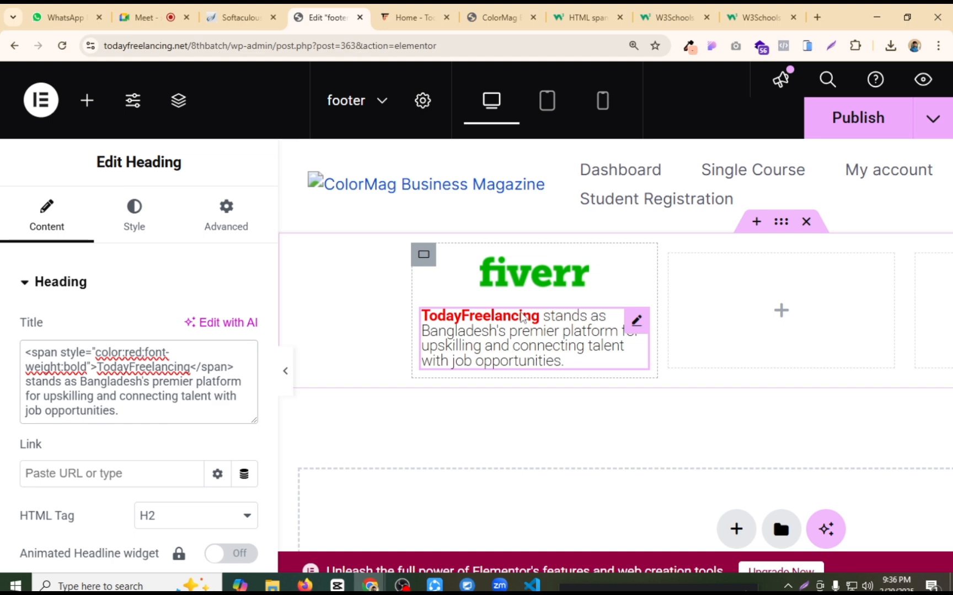
{"action": "key", "text": "ctrl+minus"}
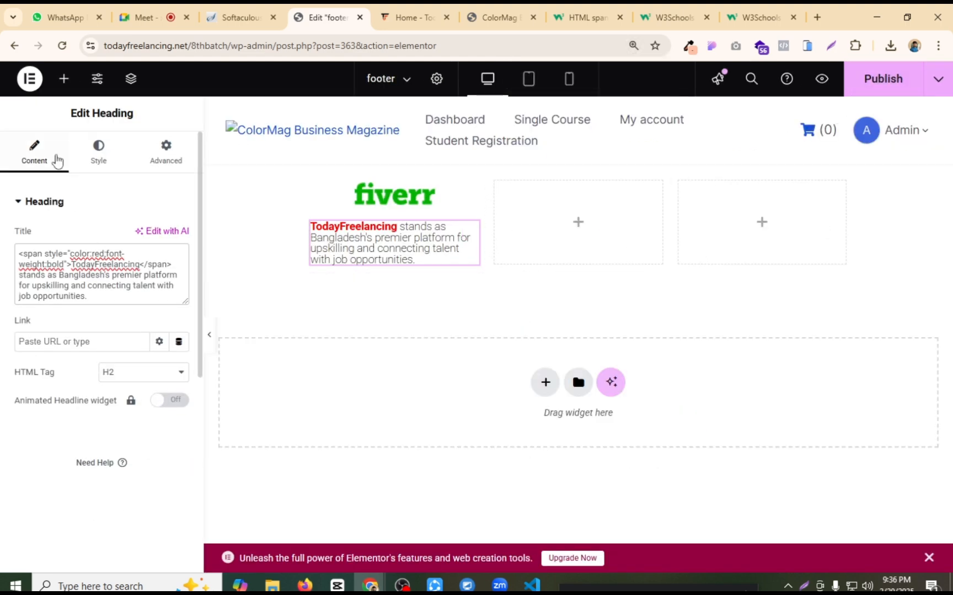
Step: Add a heading widget below the description in the first footer column and title it "Follow Us"
{"action": "left_click", "coordinate": [64, 78]}
{"action": "left_click_drag", "start_coordinate": [49, 473], "coordinate": [389, 273]}
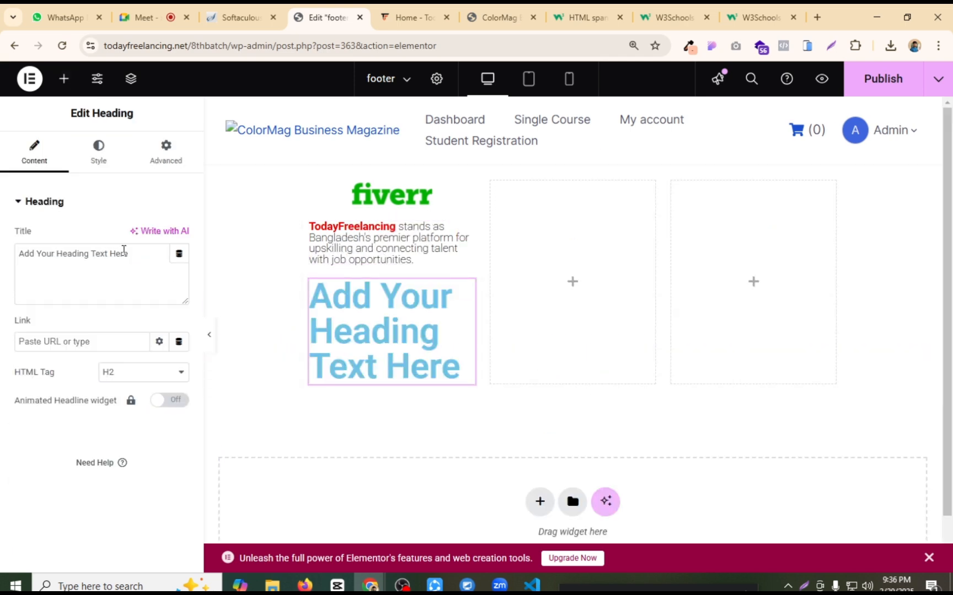
{"action": "left_click_drag", "start_coordinate": [129, 253], "coordinate": [1, 267]}
{"action": "type", "text": "F"}
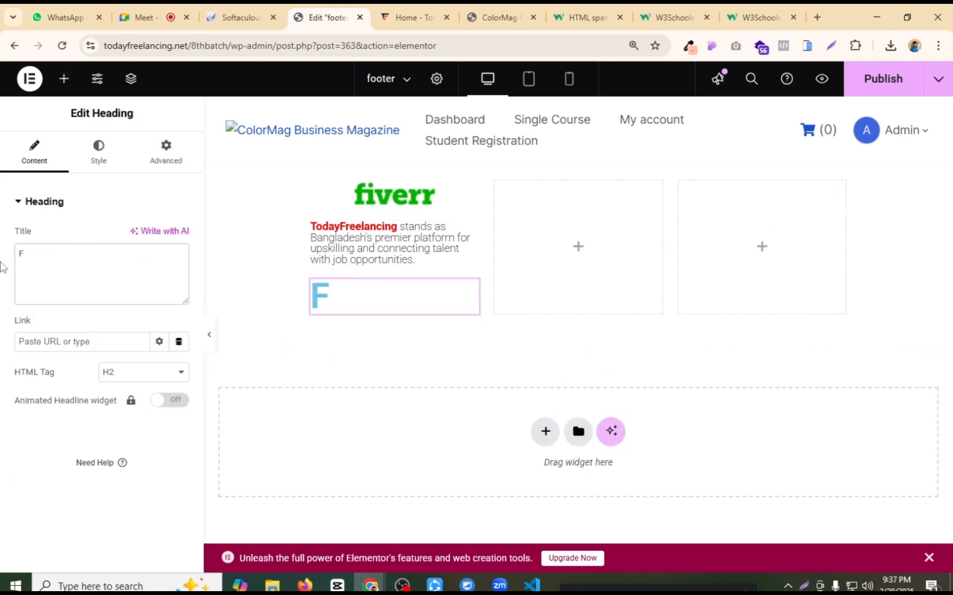
{"action": "type", "text": "ollow UIs"}
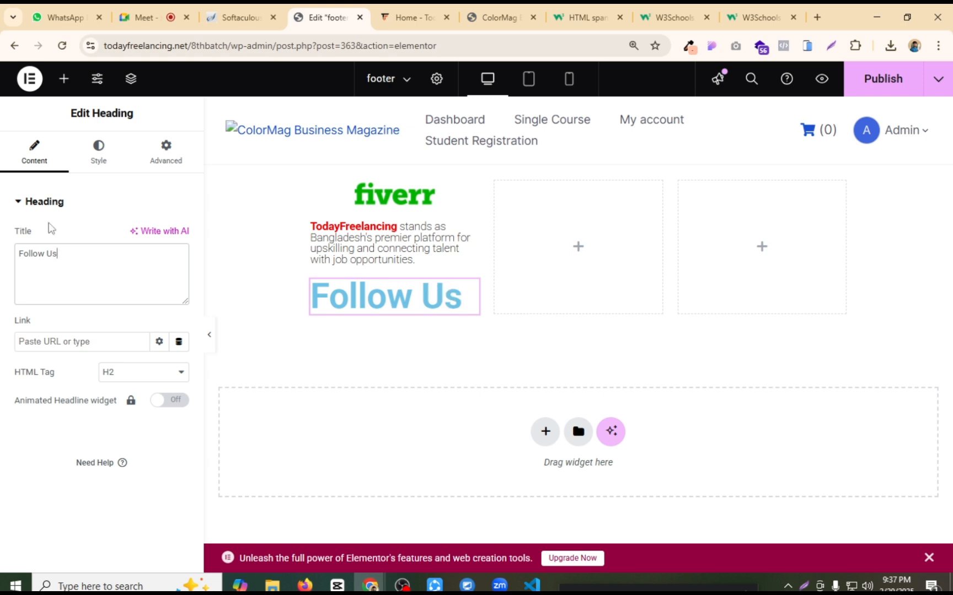
Step: Set the Follow Us heading's text color to black
{"action": "left_click", "coordinate": [97, 157]}
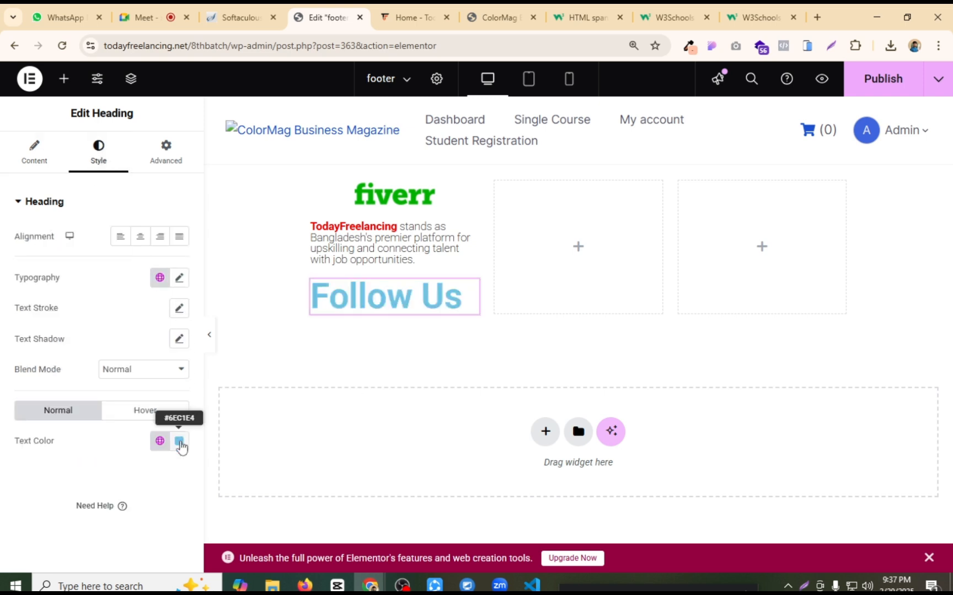
{"action": "left_click", "coordinate": [180, 441]}
{"action": "left_click_drag", "start_coordinate": [213, 296], "coordinate": [269, 384]}
{"action": "left_click", "coordinate": [159, 528]}
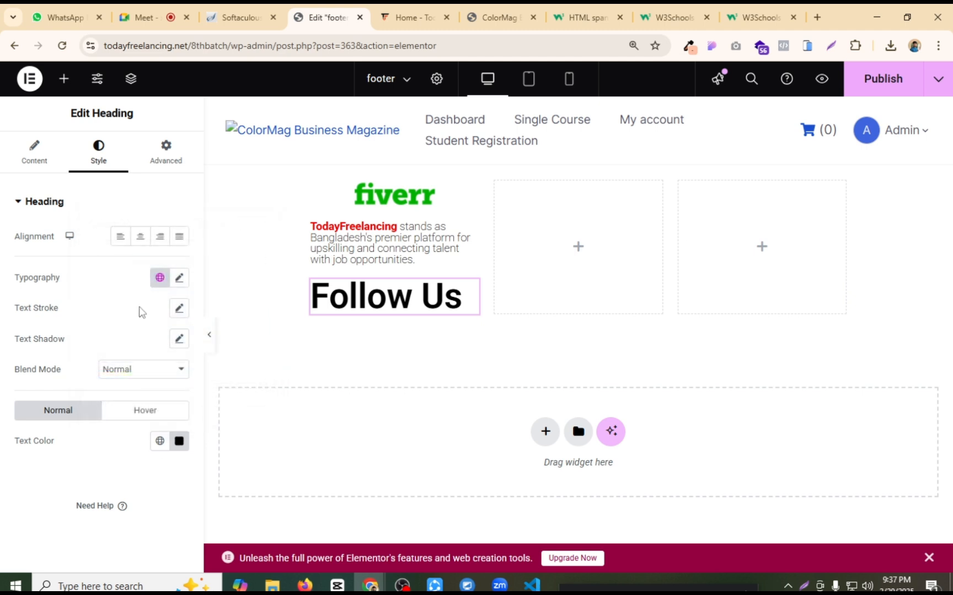
Step: Set the Follow Us heading's typography to the Alumni Sans font family at a size of 20 px
{"action": "left_click", "coordinate": [178, 278]}
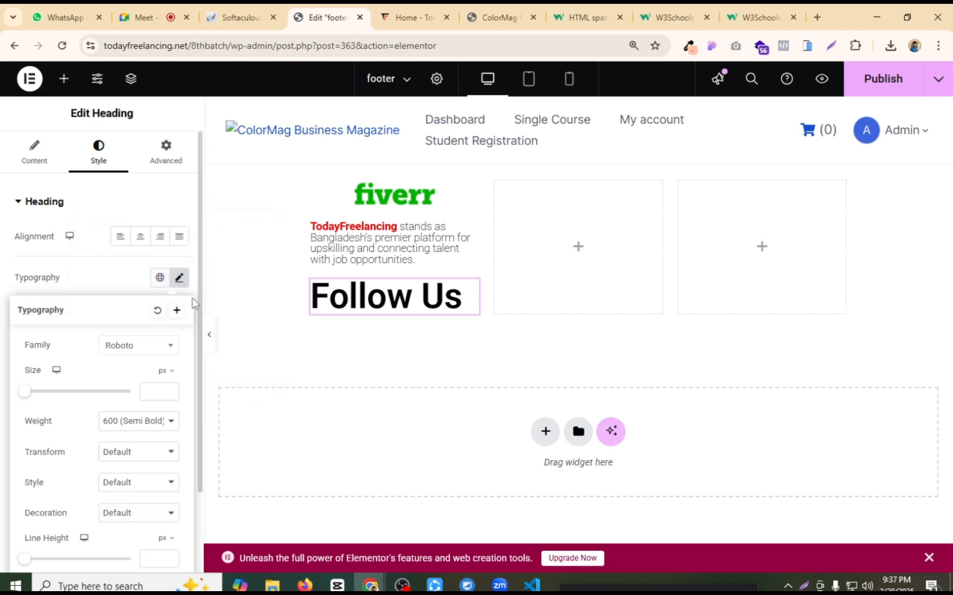
{"action": "left_click", "coordinate": [126, 348]}
{"action": "type", "text": "san"}
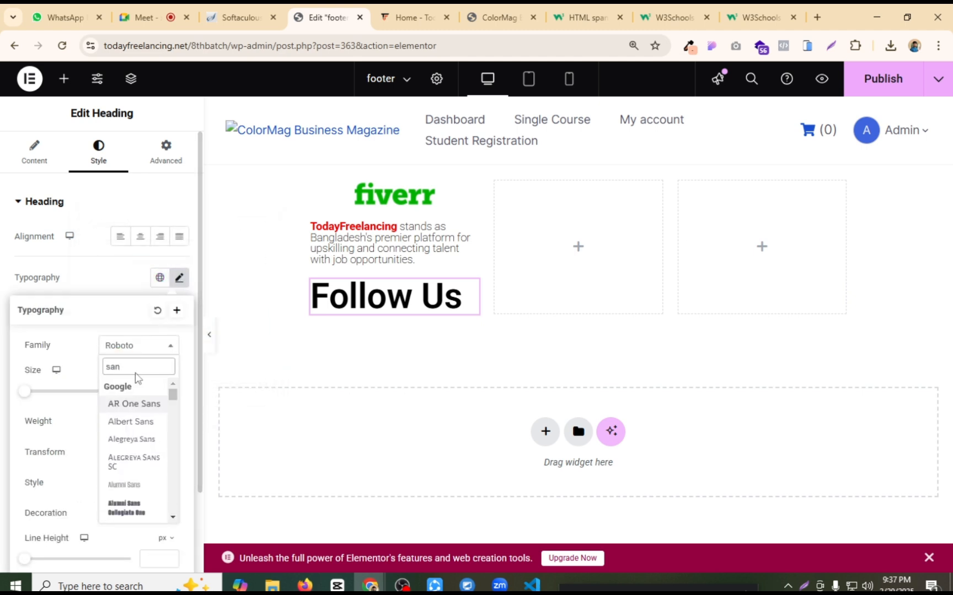
{"action": "left_click", "coordinate": [141, 484]}
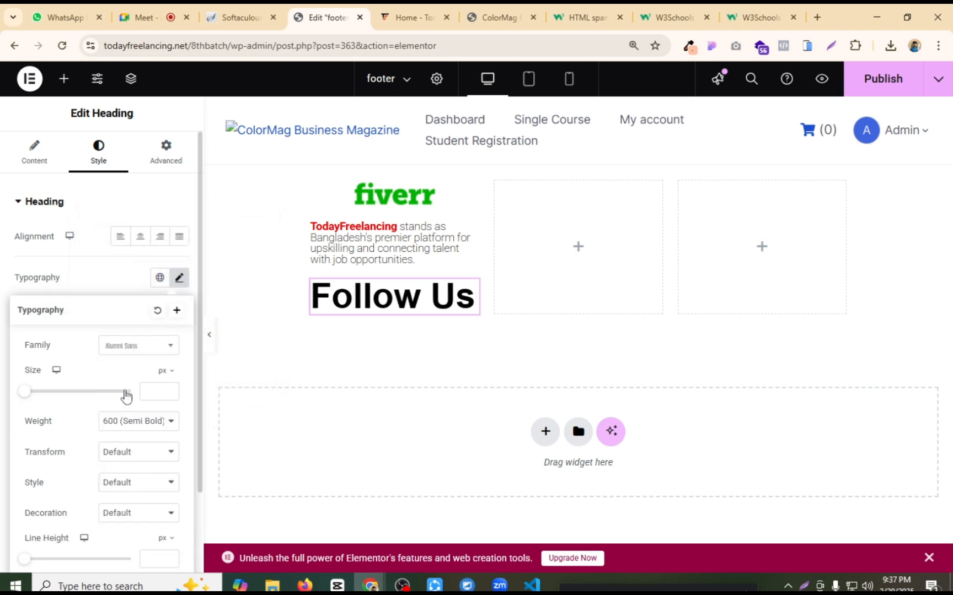
{"action": "left_click", "coordinate": [157, 389]}
{"action": "type", "text": "20"}
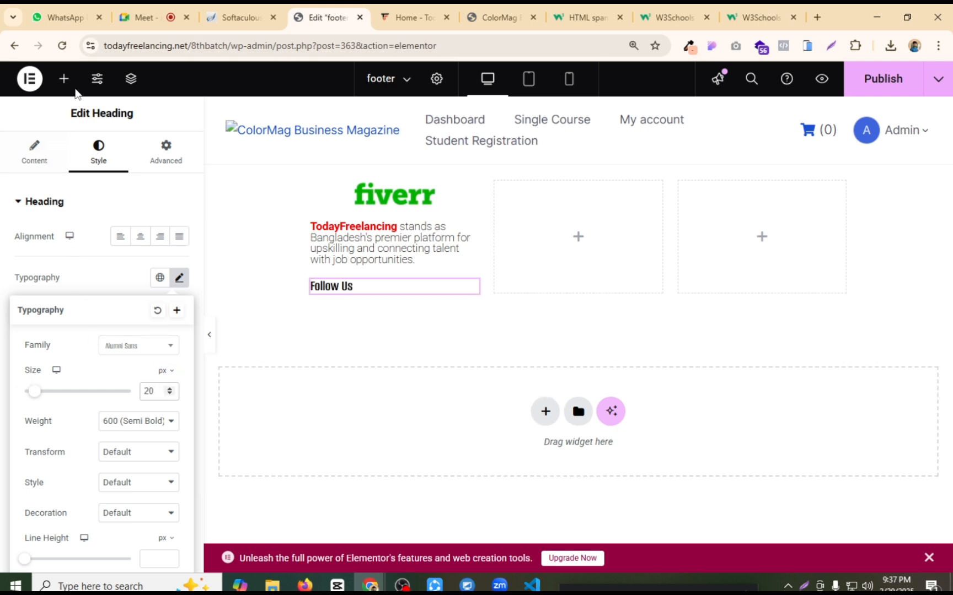
Step: Add a Social Icons widget below the Follow Us heading and remove its Twitter item
{"action": "left_click", "coordinate": [64, 79]}
{"action": "type", "text": "s"}
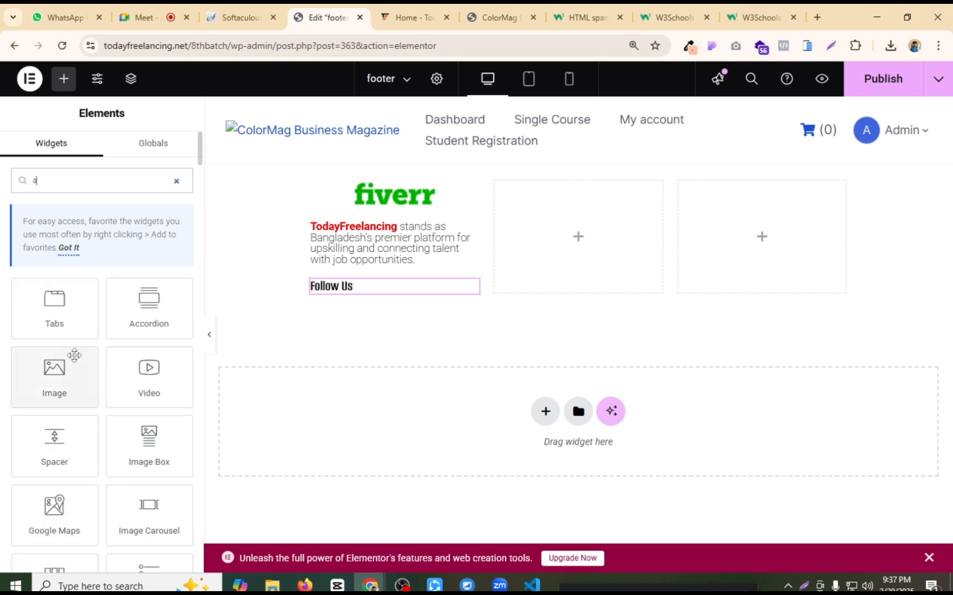
{"action": "type", "text": "c"}
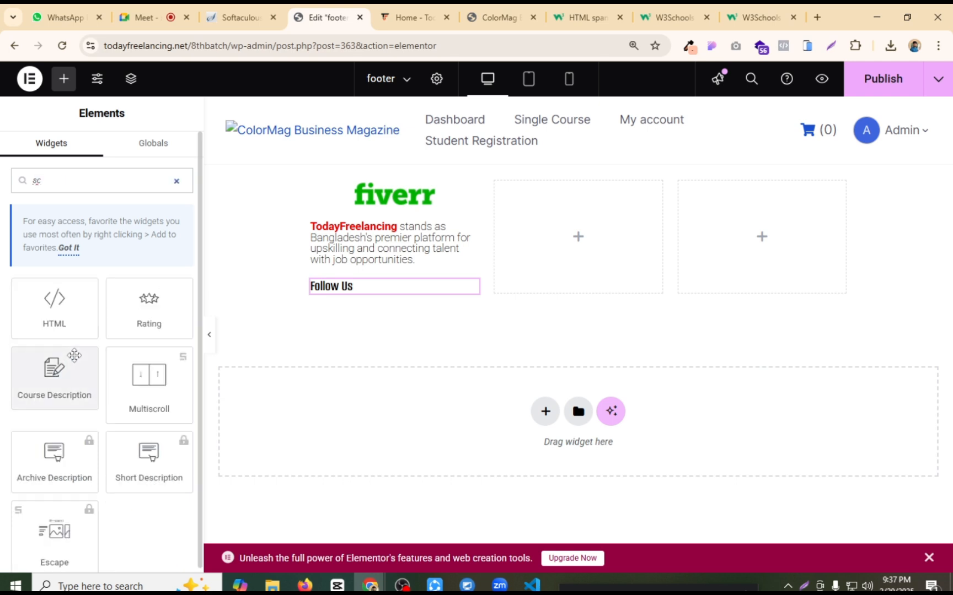
{"action": "key", "text": "BackSpace"}
{"action": "type", "text": "oc"}
{"action": "left_click_drag", "start_coordinate": [54, 309], "coordinate": [385, 294]}
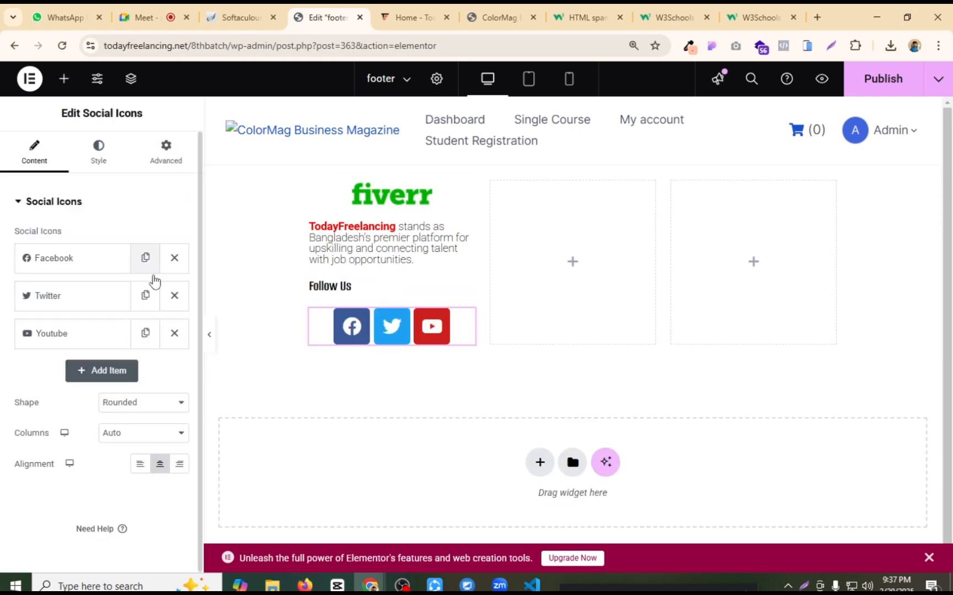
{"action": "left_click", "coordinate": [175, 295]}
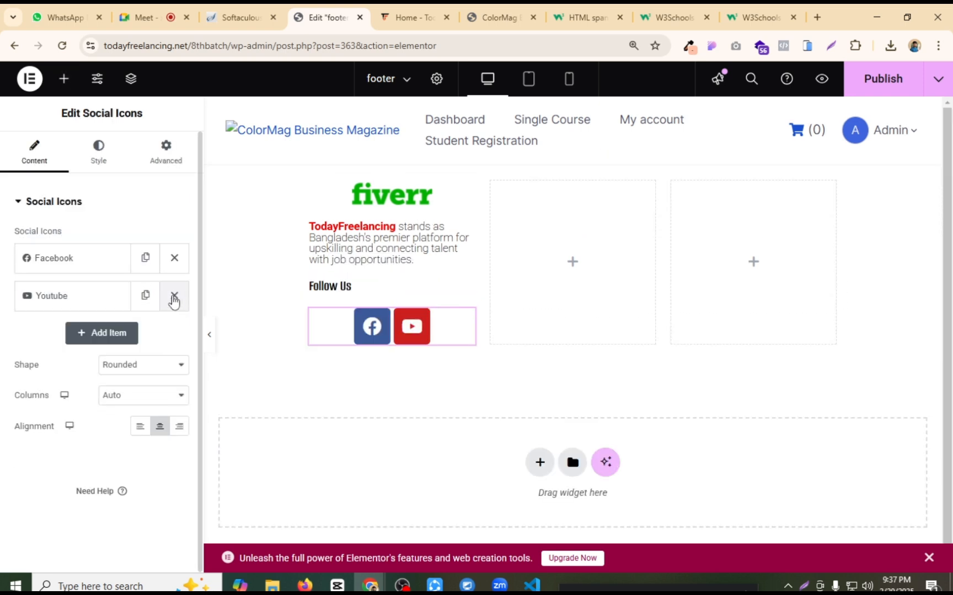
Step: Set the social icons' size to 13 px and align them left
{"action": "left_click", "coordinate": [69, 258]}
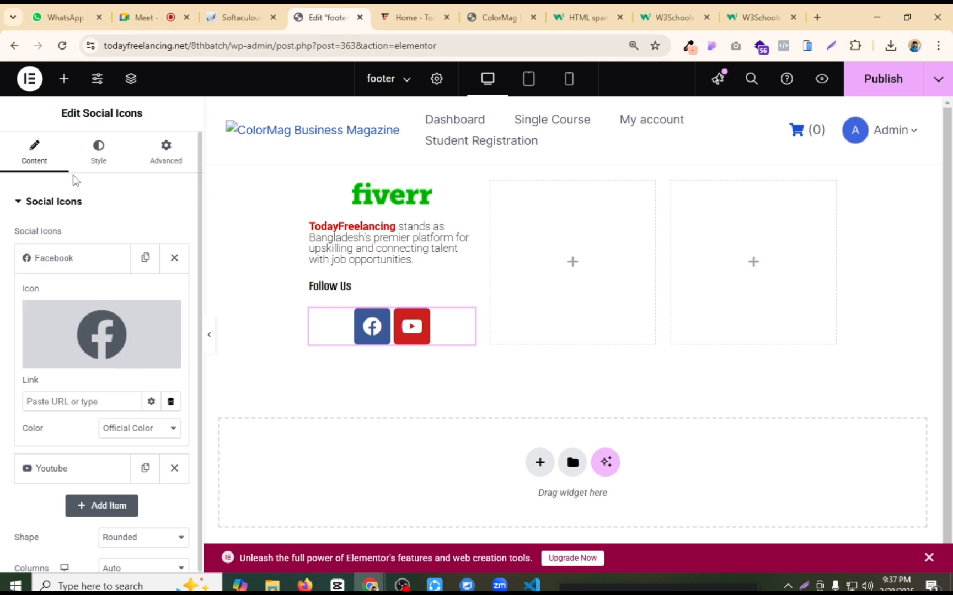
{"action": "left_click", "coordinate": [97, 156]}
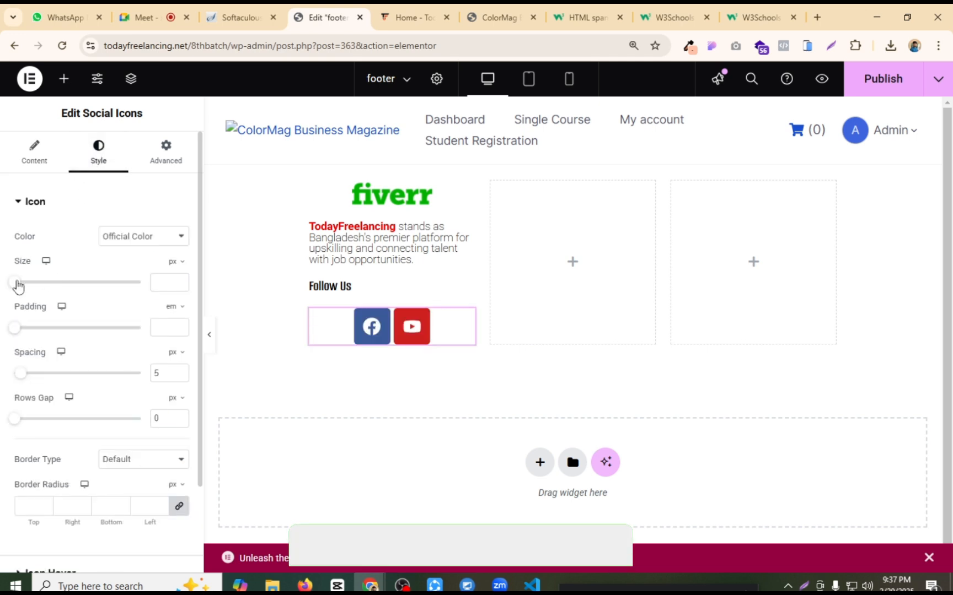
{"action": "mouse_move", "coordinate": [17, 283]}
{"action": "left_mouse_down"}
{"action": "mouse_move", "coordinate": [37, 286]}
{"action": "mouse_move", "coordinate": [15, 288]}
{"action": "mouse_move", "coordinate": [22, 293]}
{"action": "left_mouse_up"}
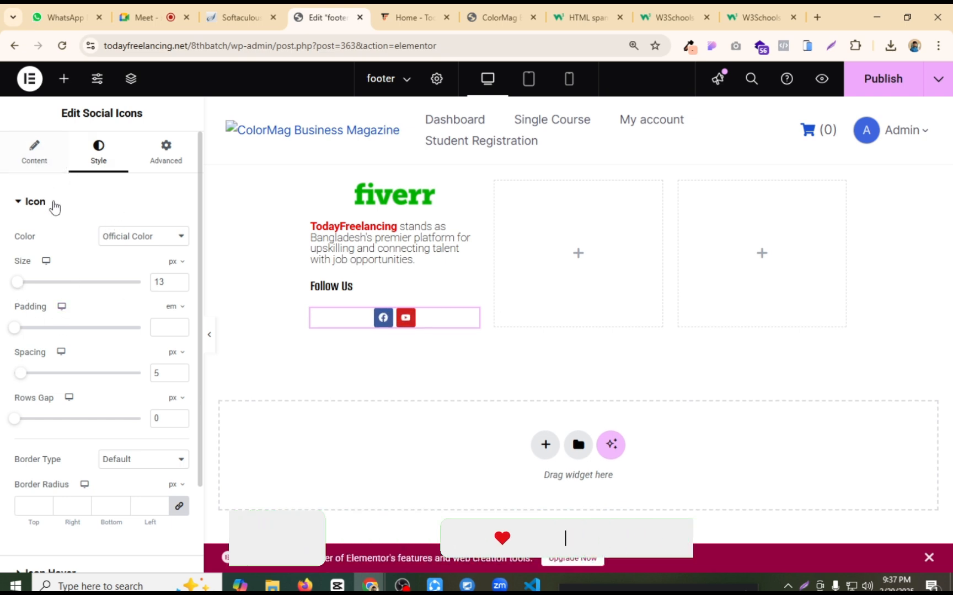
{"action": "scroll", "coordinate": [77, 375], "scroll_direction": "down", "scroll_amount": 2}
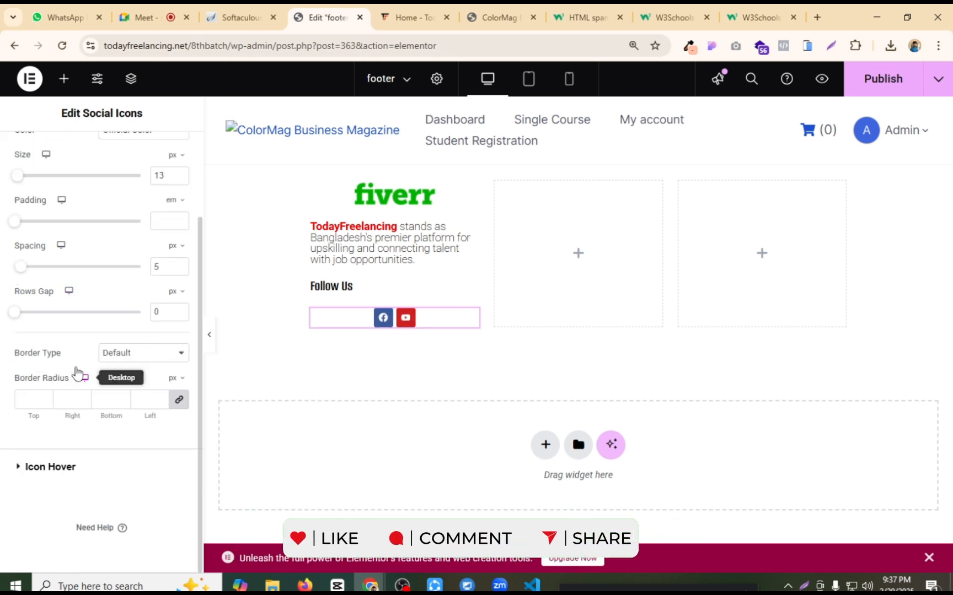
{"action": "scroll", "coordinate": [77, 386], "scroll_direction": "up", "scroll_amount": 2}
{"action": "left_click", "coordinate": [36, 158]}
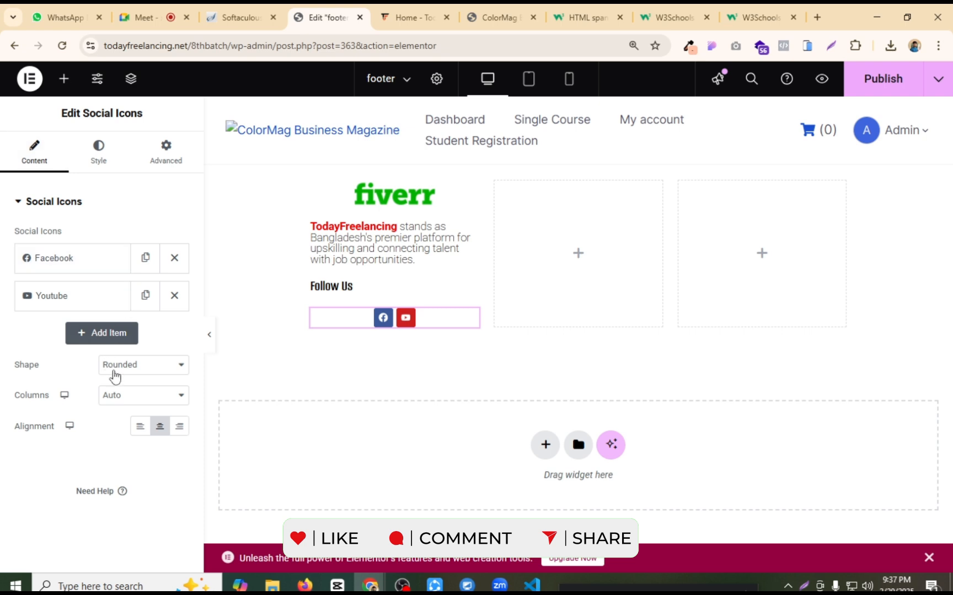
{"action": "left_click", "coordinate": [140, 427]}
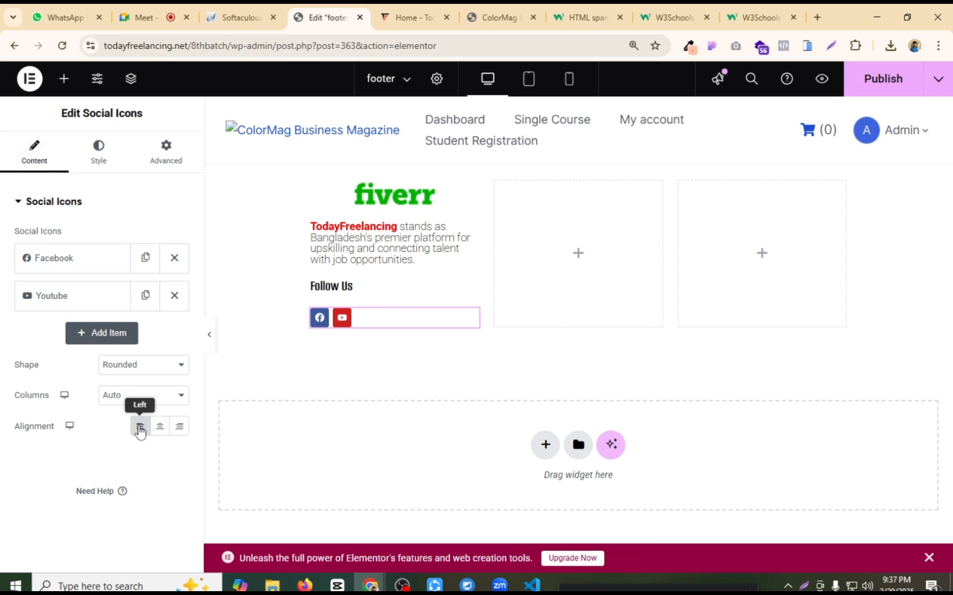
Step: Check the Today Freelancing footer, close the three W3Schools pages and return to the footer editor
{"action": "left_click", "coordinate": [412, 6]}
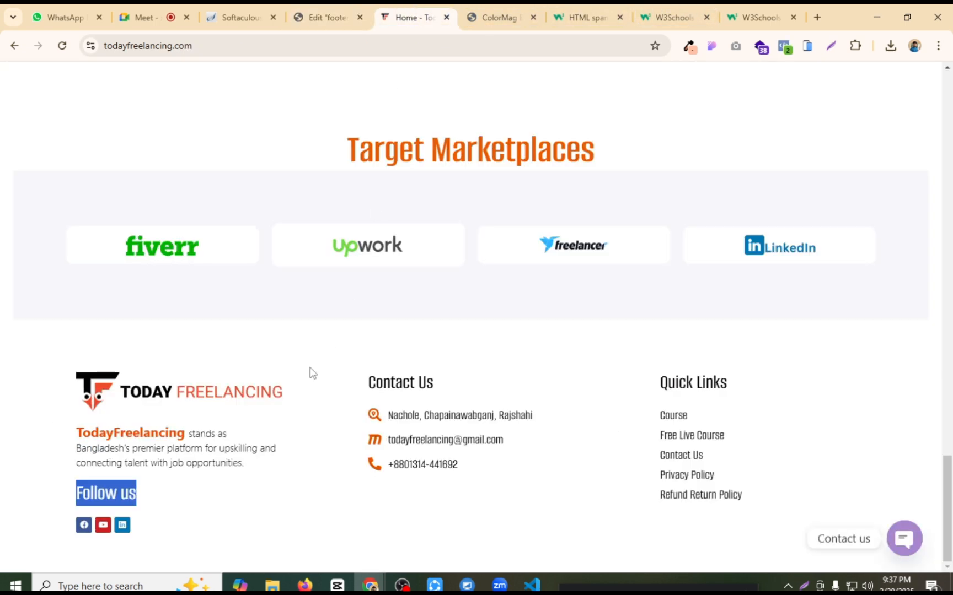
{"action": "left_click", "coordinate": [591, 17]}
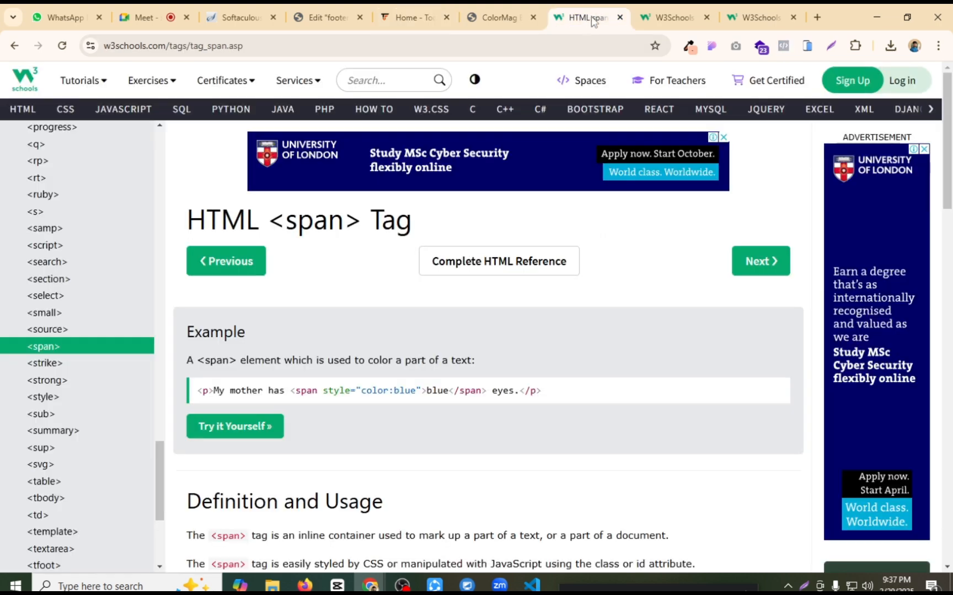
{"action": "left_click", "coordinate": [619, 17]}
{"action": "left_click", "coordinate": [619, 17]}
{"action": "left_click", "coordinate": [618, 17]}
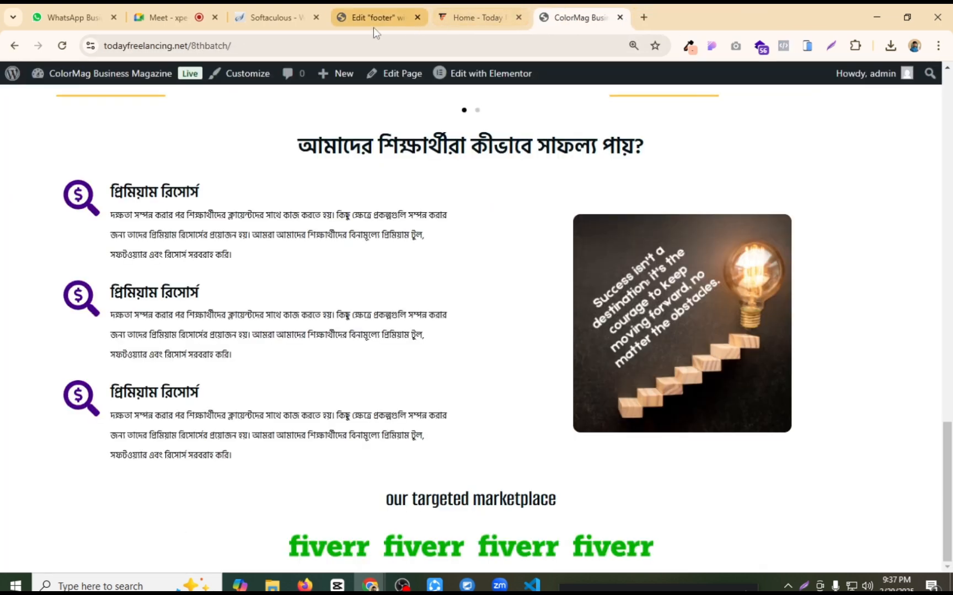
{"action": "left_click", "coordinate": [387, 13]}
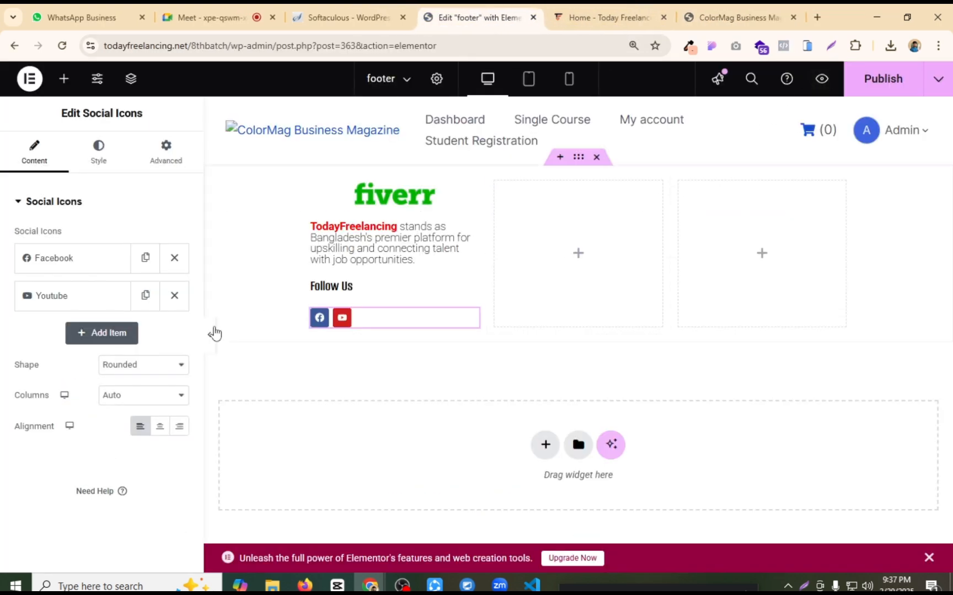
Step: Unlink the Social Icons widget's margins, set its top margin to -14 px and publish the footer
{"action": "left_click", "coordinate": [166, 153]}
{"action": "left_click", "coordinate": [179, 251]}
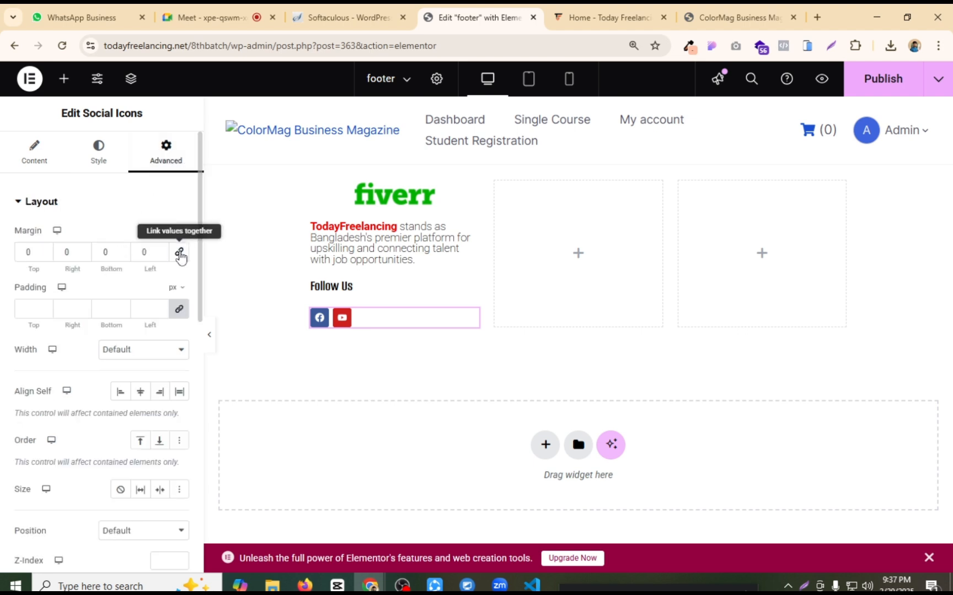
{"action": "left_click", "coordinate": [48, 255]}
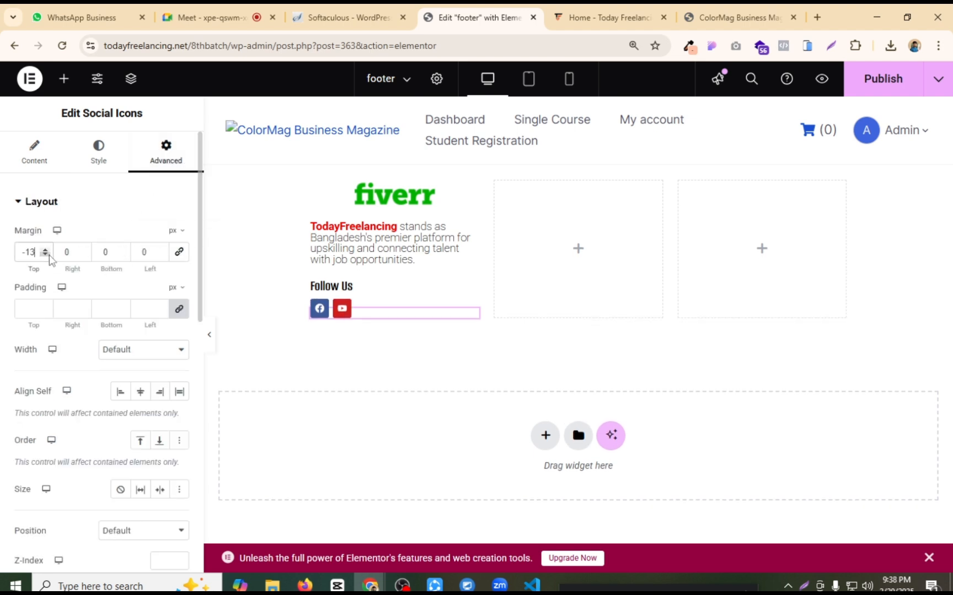
{"action": "left_click", "coordinate": [860, 88]}
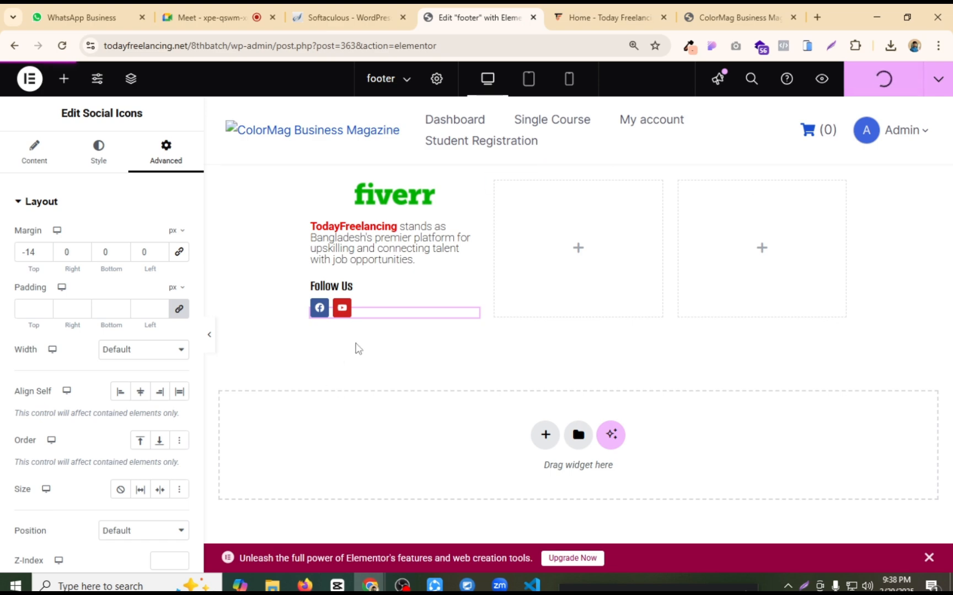
Step: Copy the "Contact Us" heading text from the Today Freelancing footer and return to the footer editor
{"action": "left_click", "coordinate": [611, 6]}
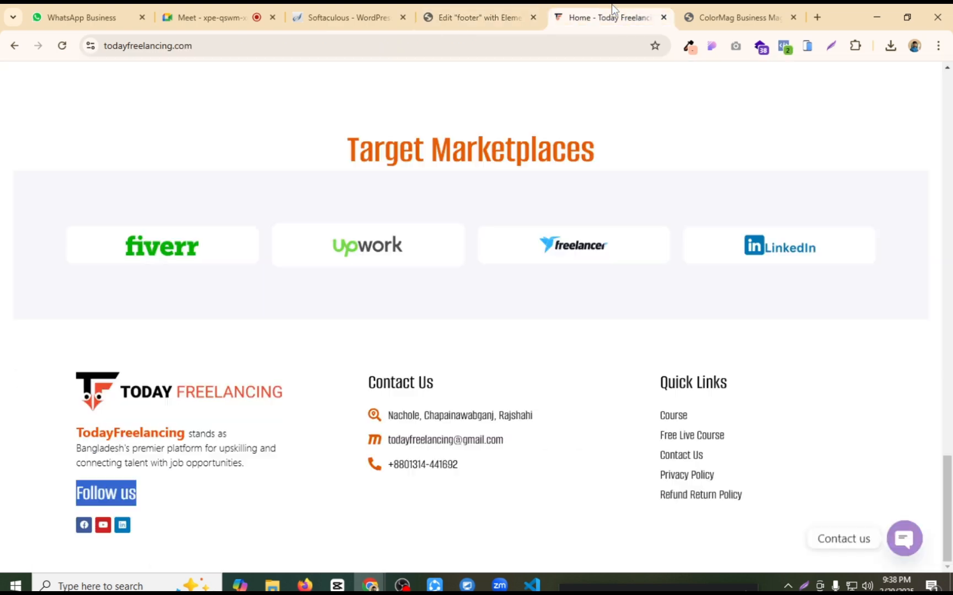
{"action": "triple_click", "coordinate": [392, 384]}
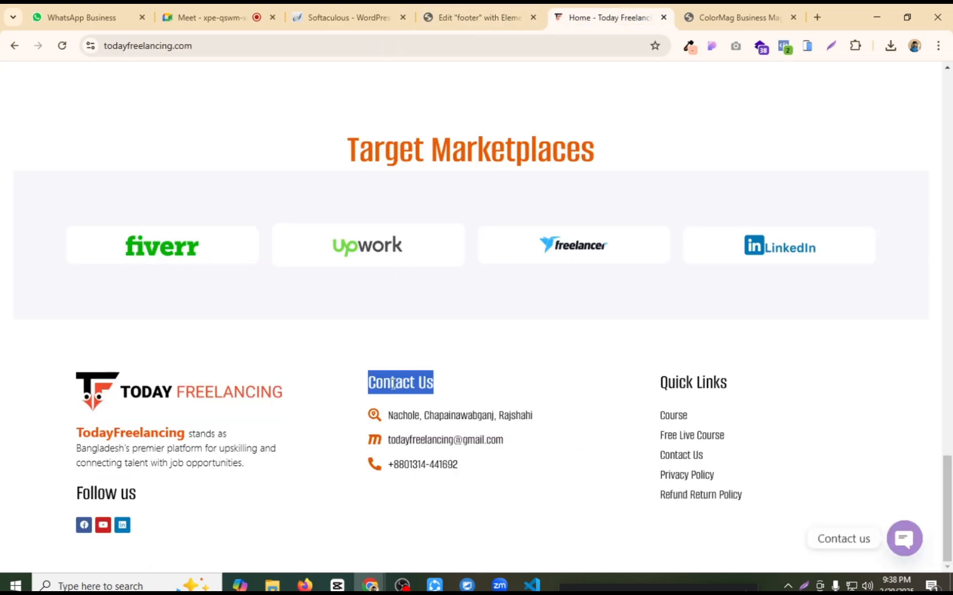
{"action": "left_click", "coordinate": [475, 17]}
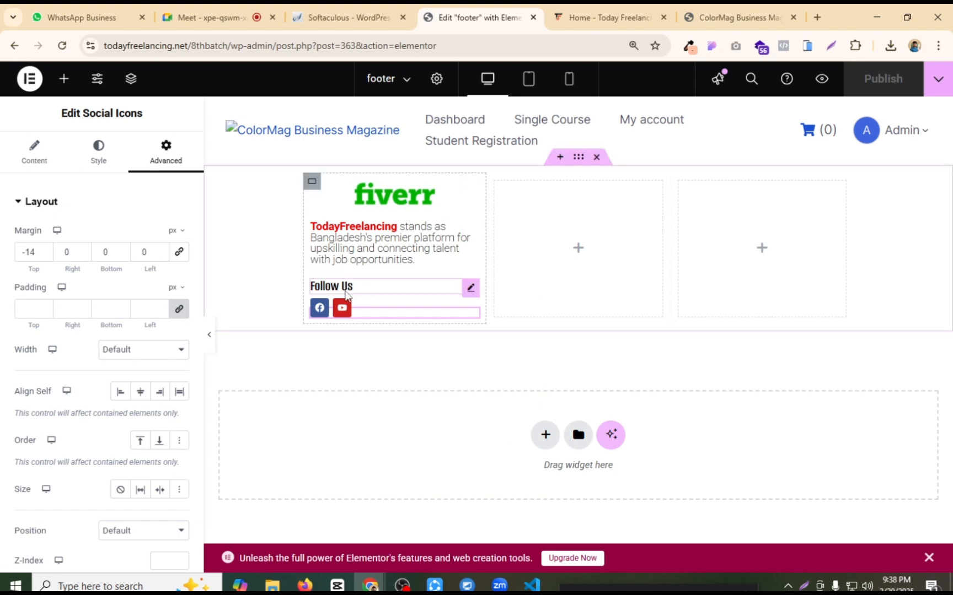
Step: Copy the Follow Us heading widget and paste it into the second footer column
{"action": "left_click", "coordinate": [419, 285]}
{"action": "right_click", "coordinate": [477, 291]}
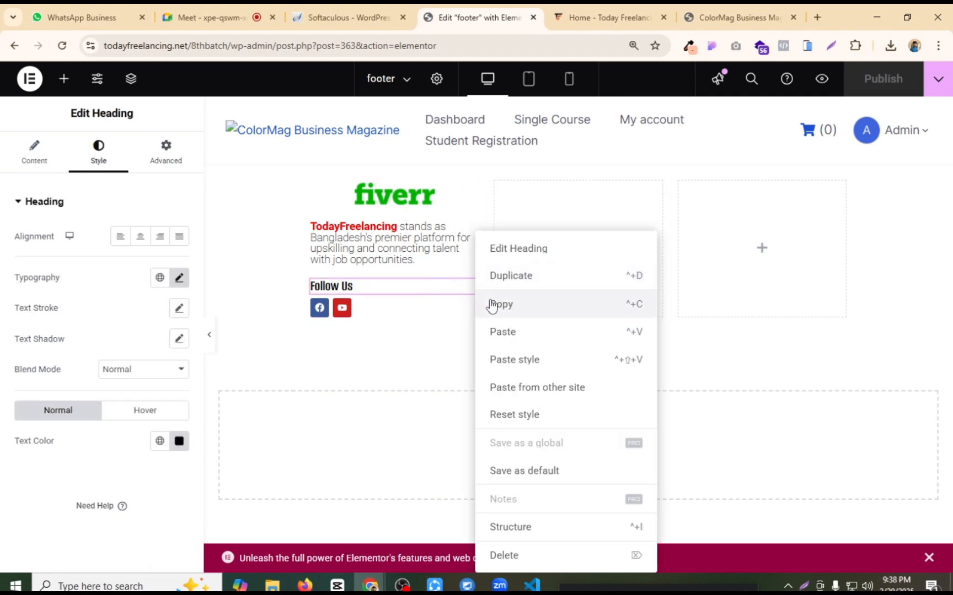
{"action": "left_click", "coordinate": [490, 304]}
{"action": "right_click", "coordinate": [582, 251]}
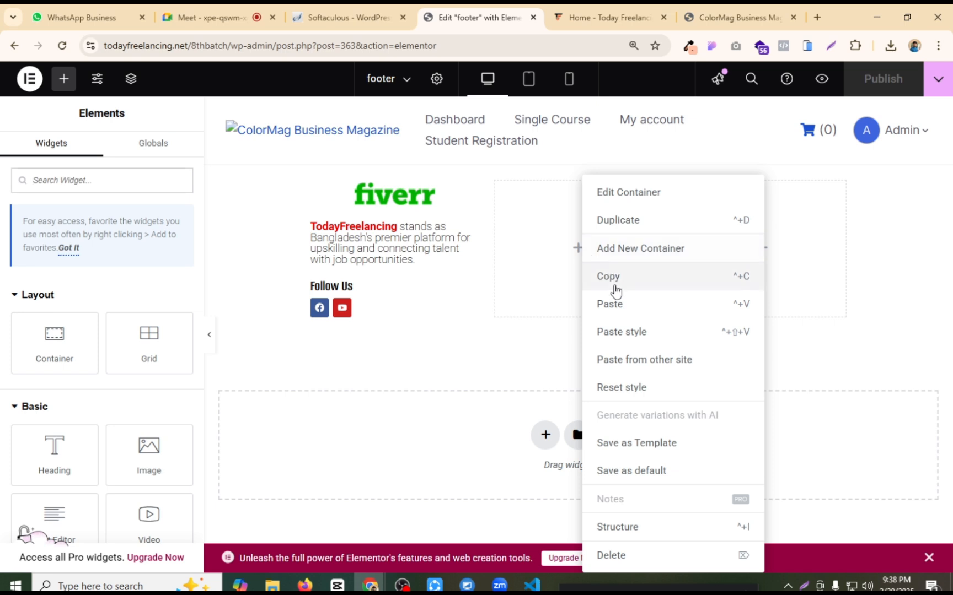
{"action": "left_click", "coordinate": [616, 305]}
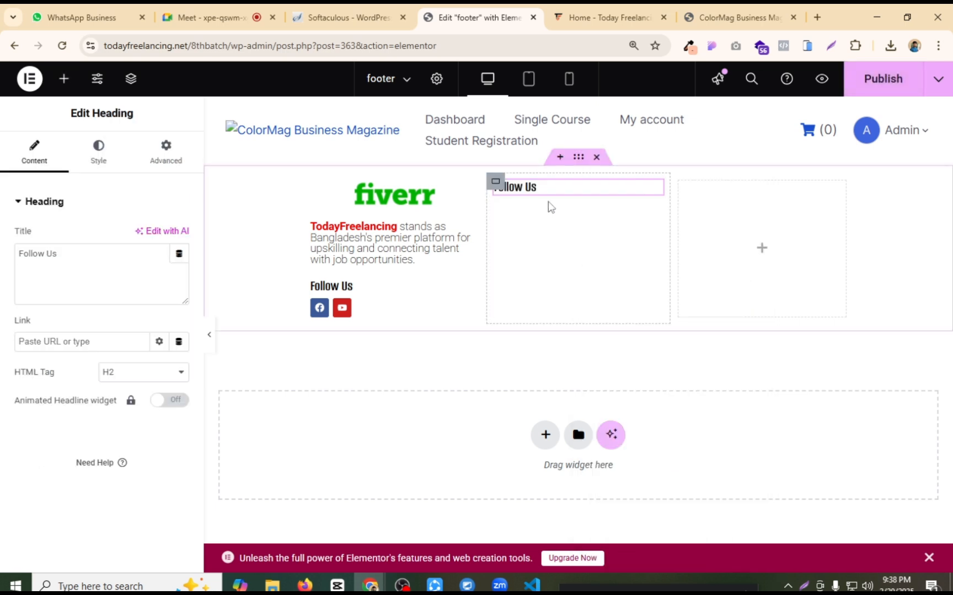
Step: Replace the second column heading's title with the copied text "Contact Us"
{"action": "triple_click", "coordinate": [97, 250]}
{"action": "key", "text": "super+v"}
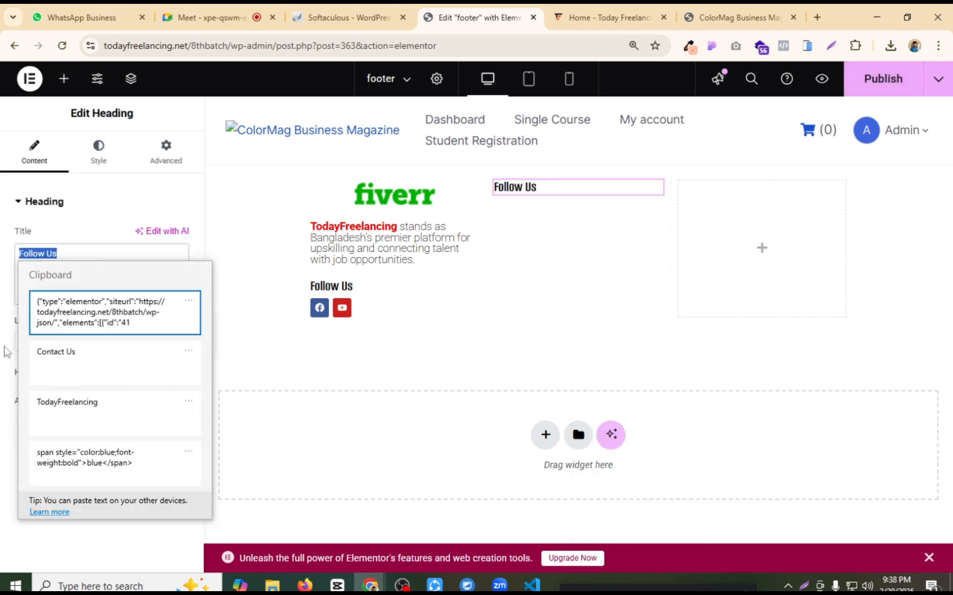
{"action": "left_click", "coordinate": [100, 371]}
Step: Check the reference footer's contact section and add an Icon List widget below the Contact Us heading
{"action": "left_click", "coordinate": [606, 11]}
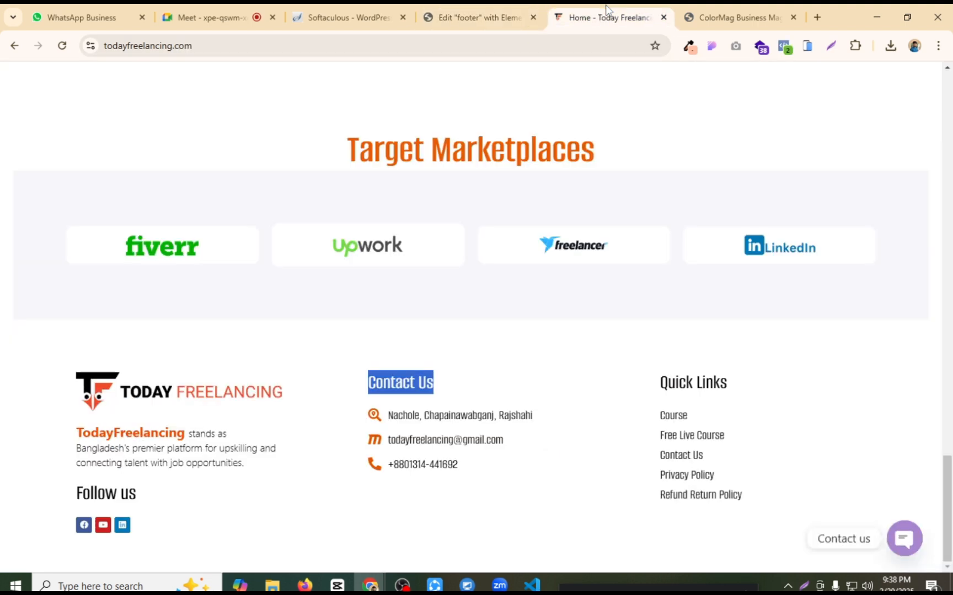
{"action": "left_click", "coordinate": [456, 10]}
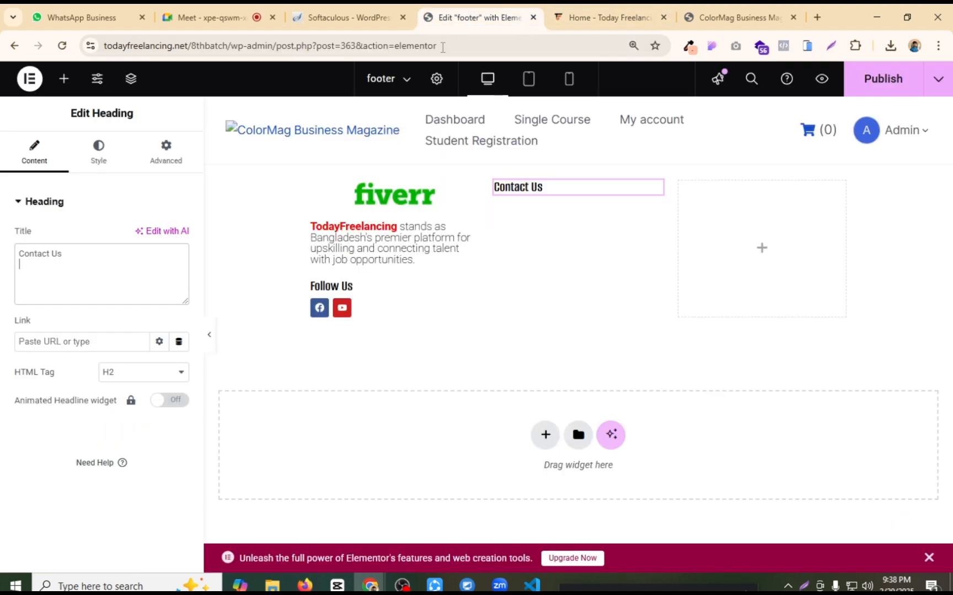
{"action": "left_click", "coordinate": [64, 78]}
{"action": "type", "text": "ico"}
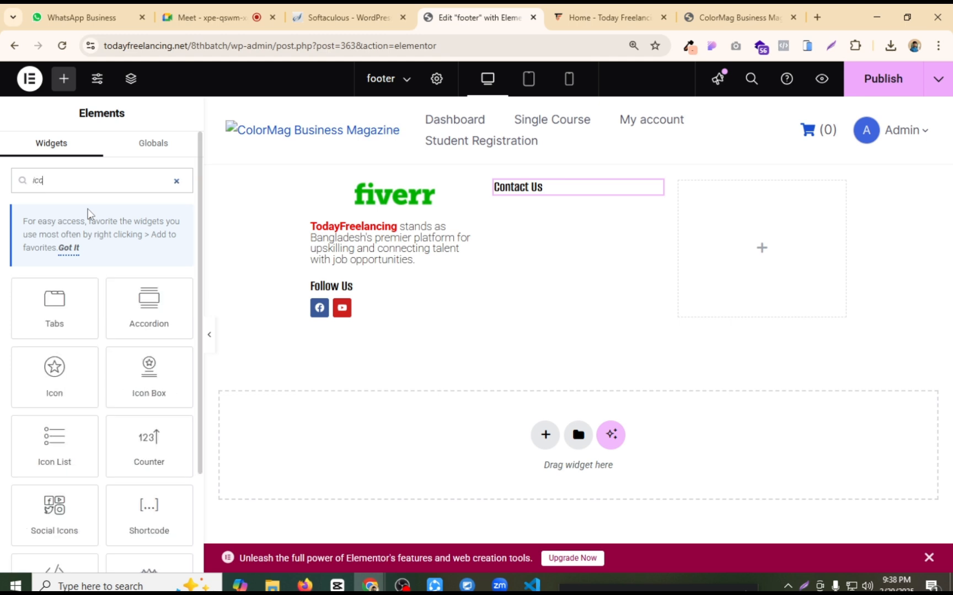
{"action": "mouse_move", "coordinate": [55, 441]}
{"action": "left_mouse_down"}
{"action": "mouse_move", "coordinate": [532, 201]}
{"action": "mouse_move", "coordinate": [546, 220]}
{"action": "mouse_move", "coordinate": [600, 196]}
{"action": "mouse_move", "coordinate": [564, 186]}
{"action": "mouse_move", "coordinate": [557, 279]}
{"action": "left_mouse_up"}
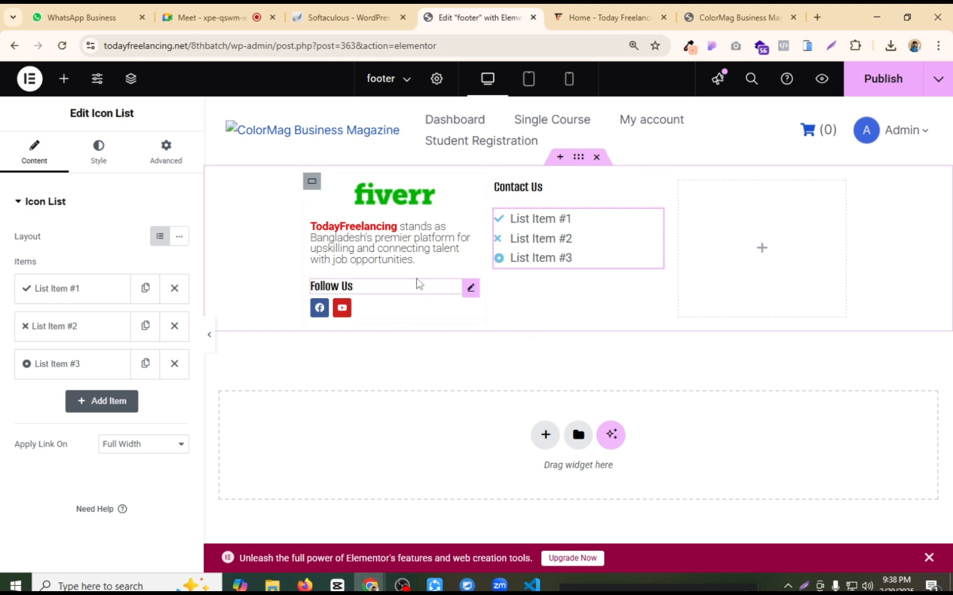
Step: Copy the address line from the Today Freelancing footer's contact list and return to the footer editor
{"action": "left_click", "coordinate": [617, 12]}
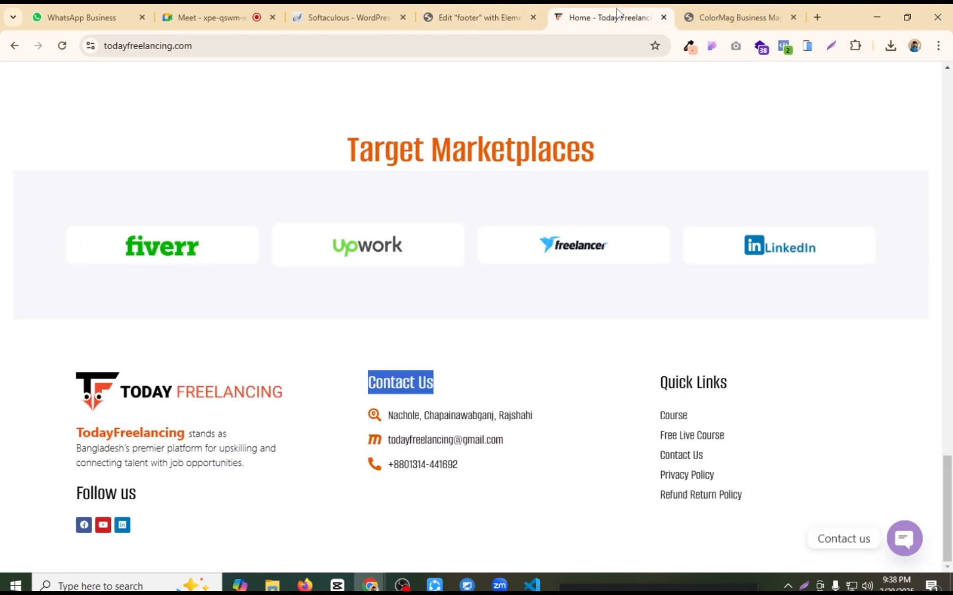
{"action": "left_click_drag", "start_coordinate": [539, 417], "coordinate": [393, 430]}
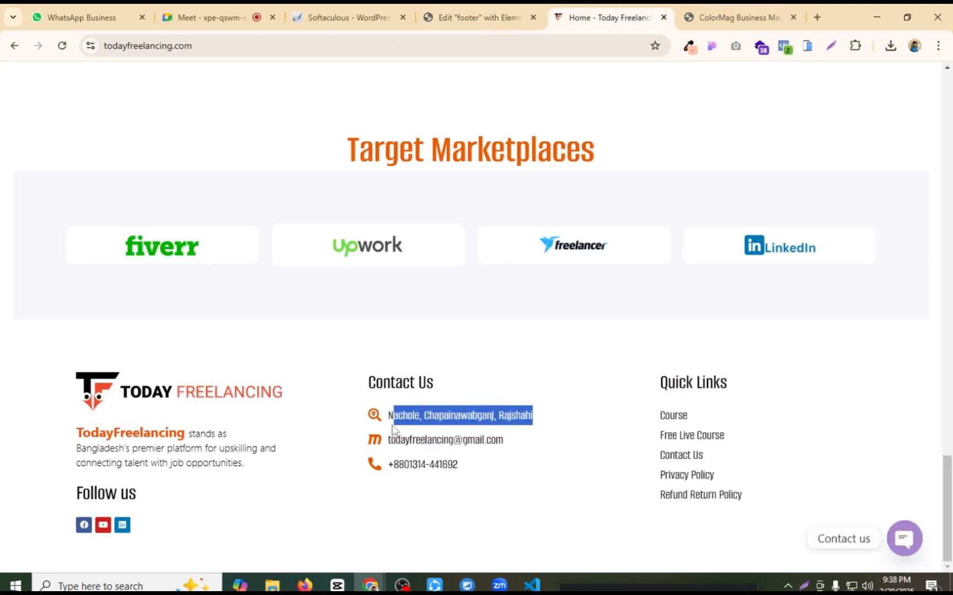
{"action": "left_click", "coordinate": [465, 19]}
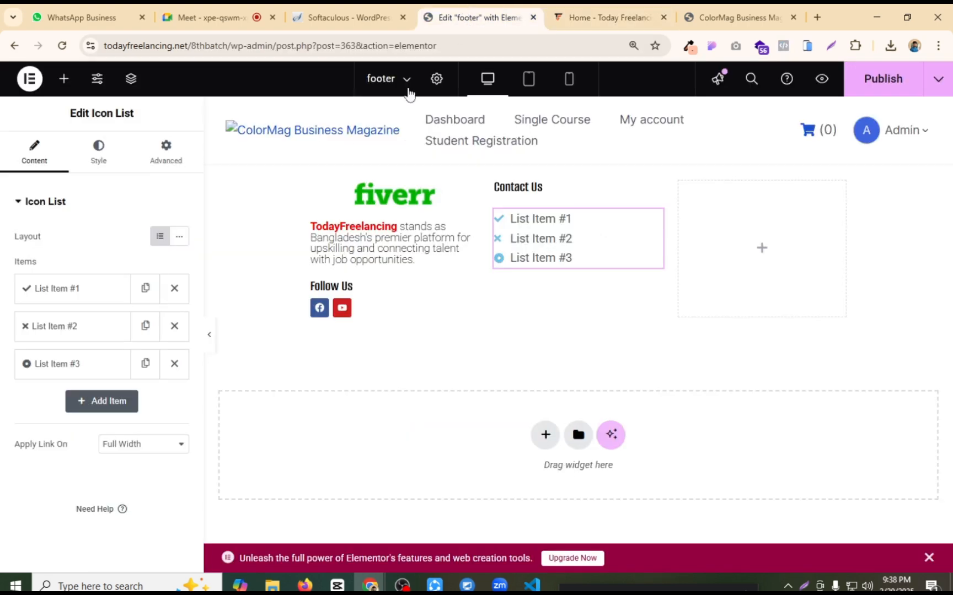
Step: Replace the first contact list item's text with the copied address and give it the search location icon
{"action": "left_click", "coordinate": [79, 292]}
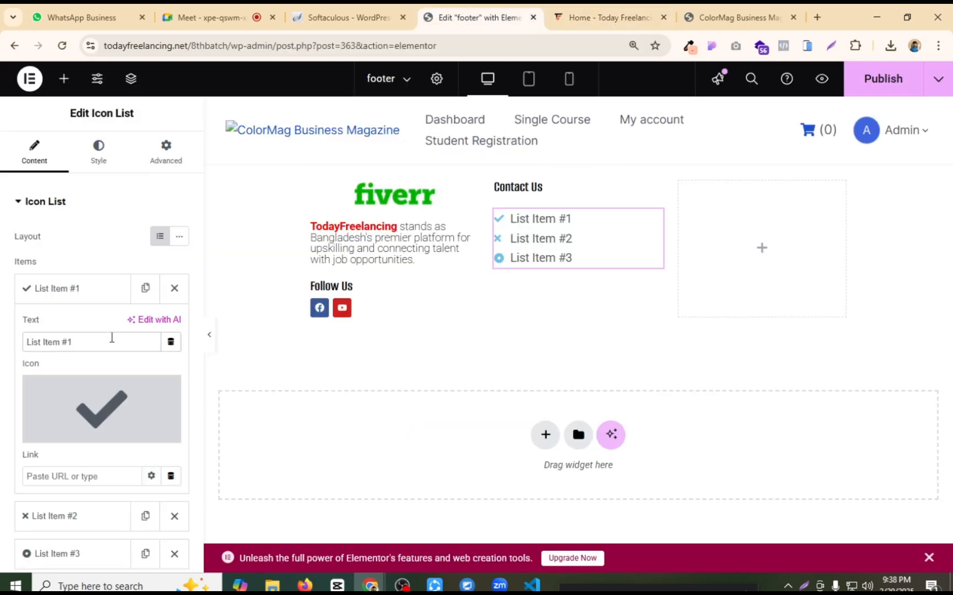
{"action": "triple_click", "coordinate": [112, 341]}
{"action": "type", "text": "Nachole, Chapainawabganj, Rajshahi"}
{"action": "left_click", "coordinate": [61, 433]}
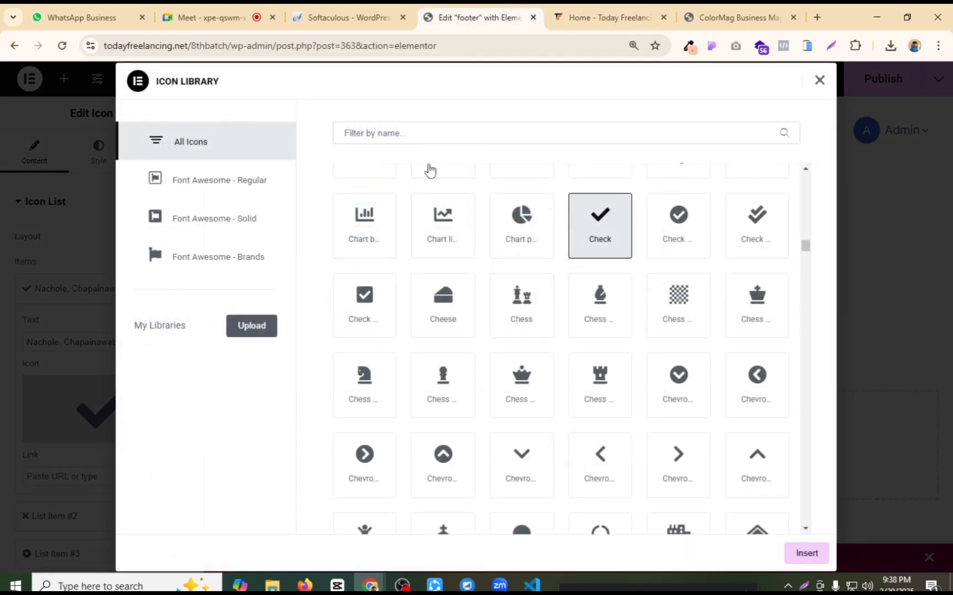
{"action": "left_click", "coordinate": [418, 136]}
{"action": "type", "text": "loc"}
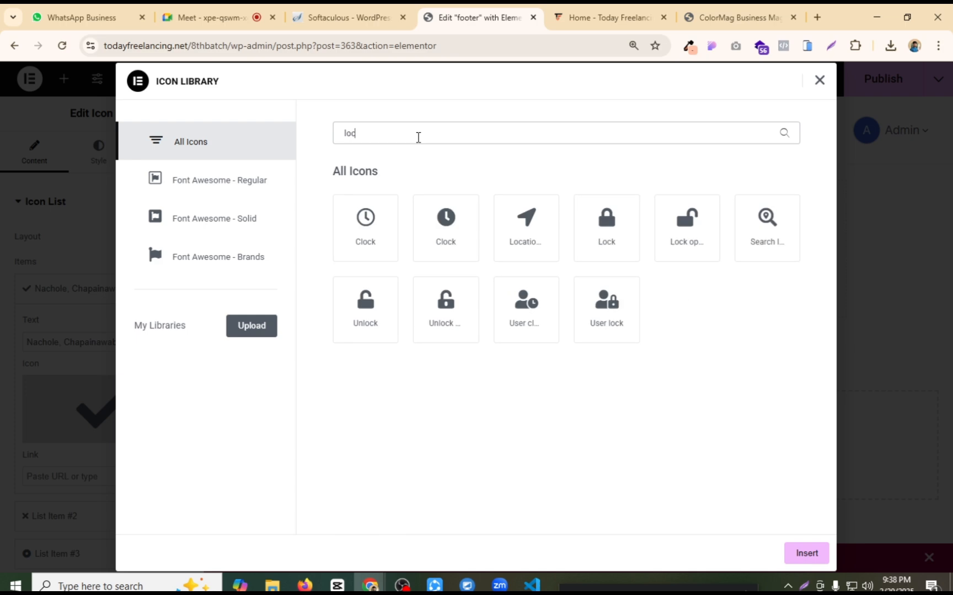
{"action": "left_click", "coordinate": [788, 248]}
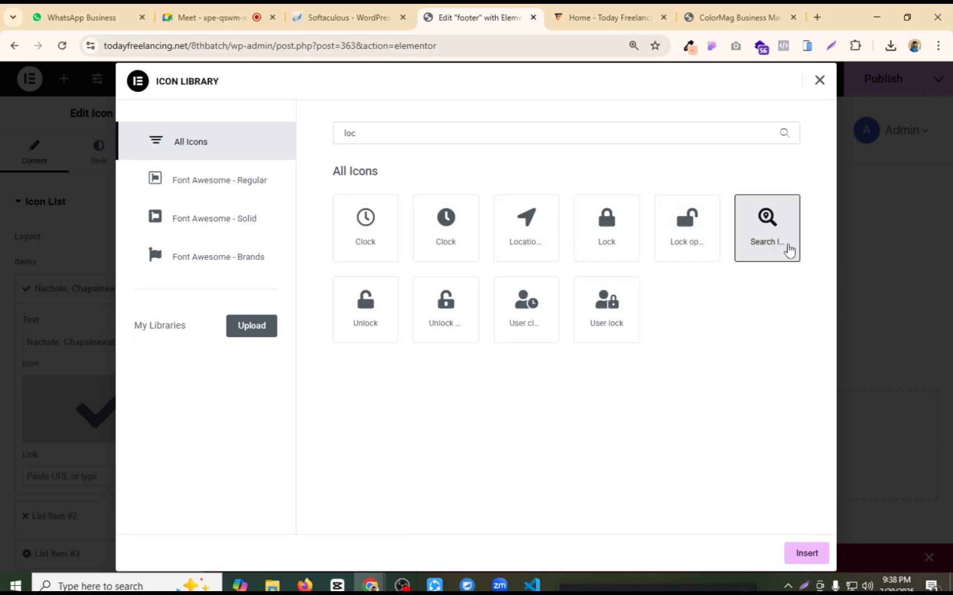
{"action": "left_click", "coordinate": [811, 546]}
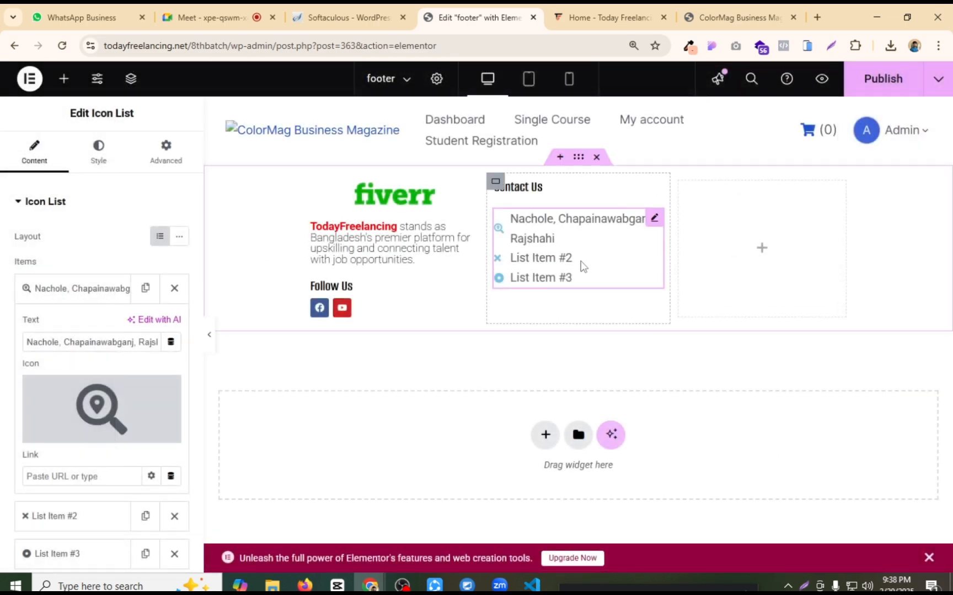
Step: Copy the e-mail address from the Today Freelancing footer and paste it as the second contact list item's text
{"action": "left_click", "coordinate": [592, 7]}
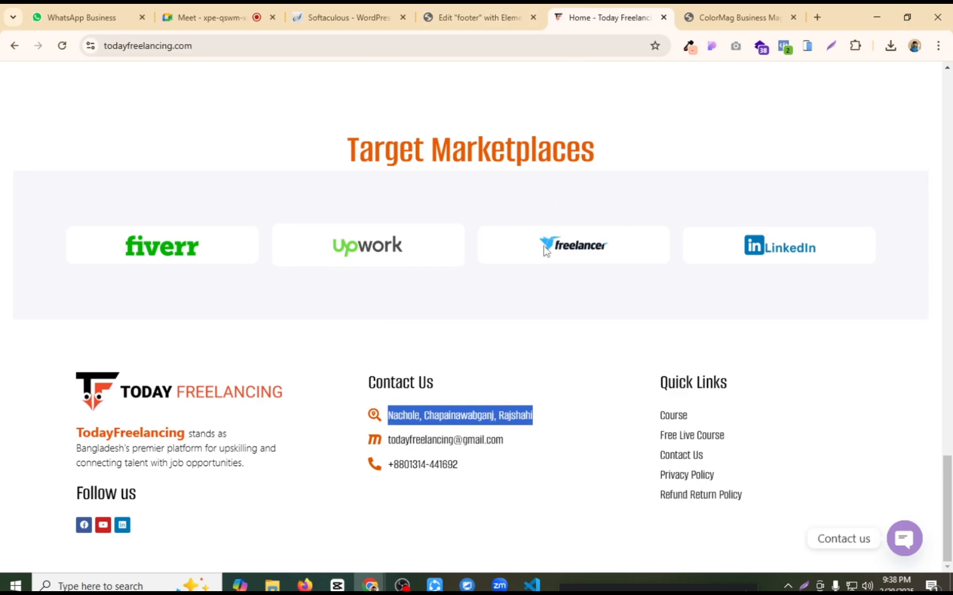
{"action": "left_click_drag", "start_coordinate": [516, 444], "coordinate": [378, 445]}
{"action": "key", "text": "ctrl+c"}
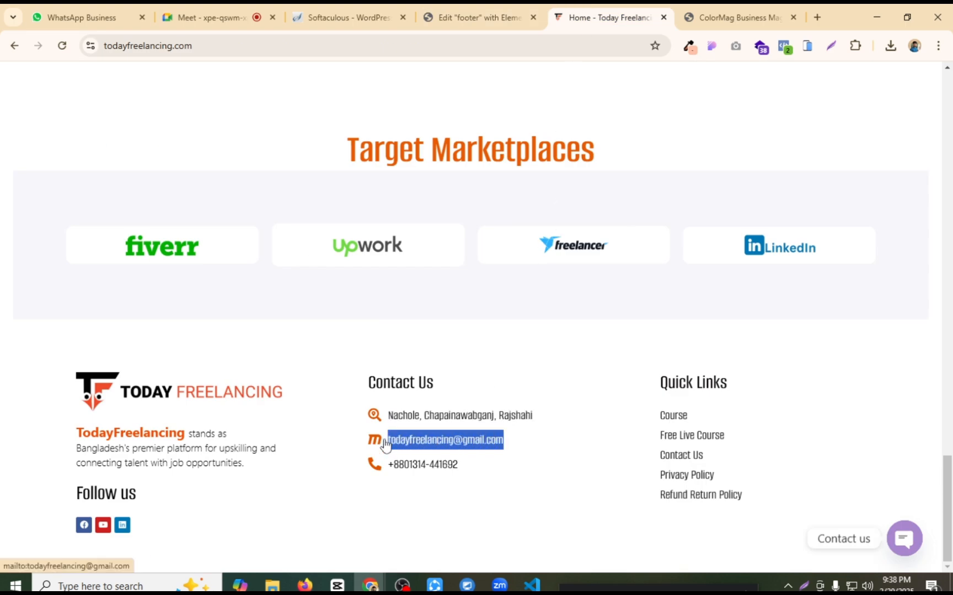
{"action": "left_click", "coordinate": [464, 12]}
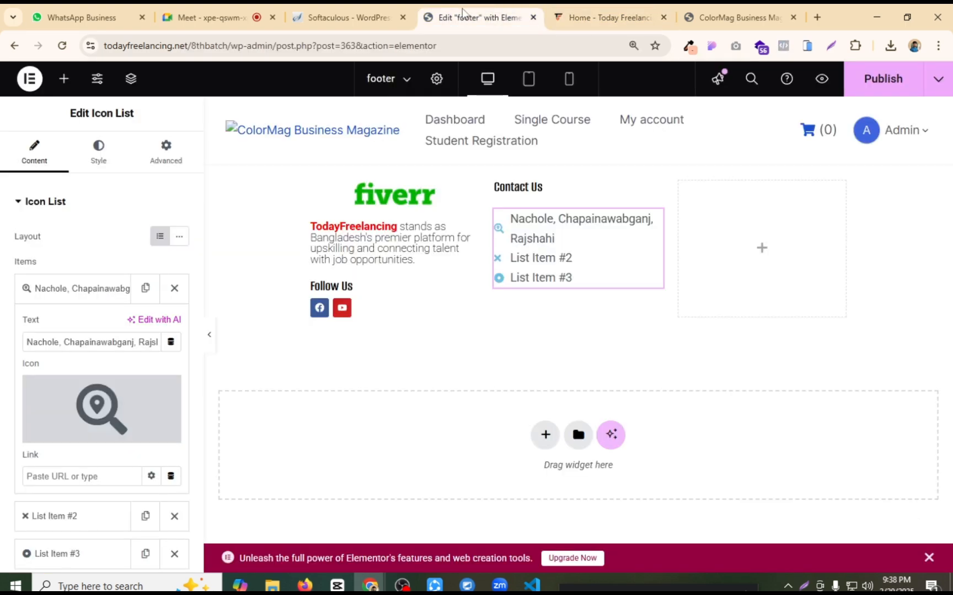
{"action": "left_click", "coordinate": [64, 289]}
{"action": "left_click", "coordinate": [72, 326]}
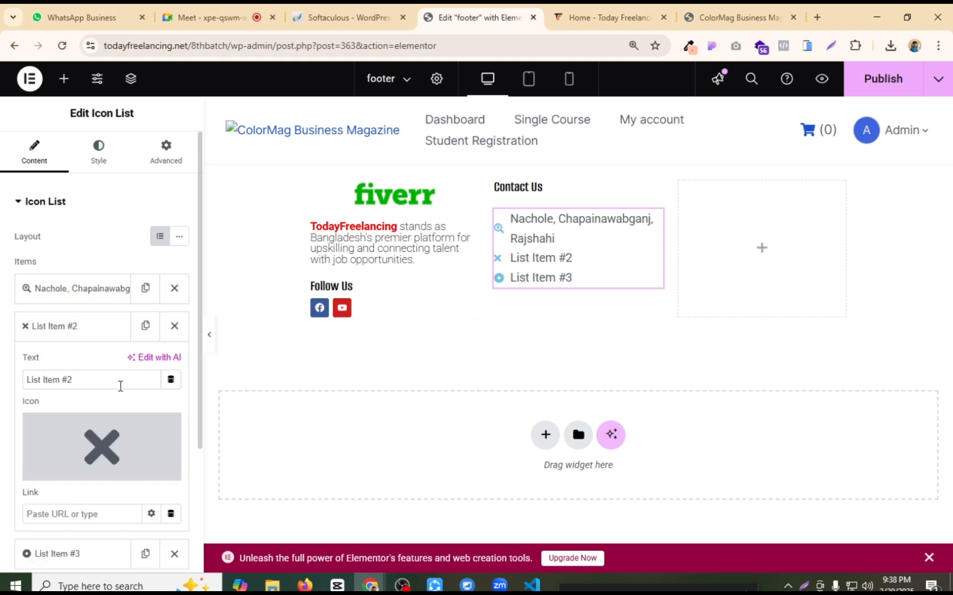
{"action": "left_click", "coordinate": [120, 386]}
{"action": "key", "text": "ctrl+a"}
{"action": "key", "text": "ctrl+v"}
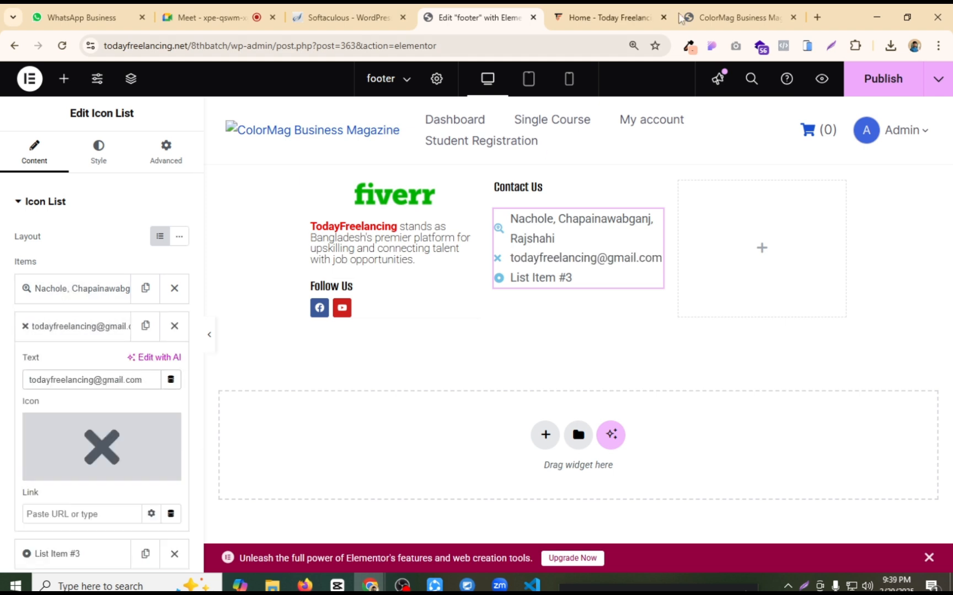
Step: Copy the phone number from the Today Freelancing footer and paste it as the third contact list item's text
{"action": "left_click", "coordinate": [591, 8]}
{"action": "left_click_drag", "start_coordinate": [457, 468], "coordinate": [389, 469]}
{"action": "key", "text": "ctrl+c"}
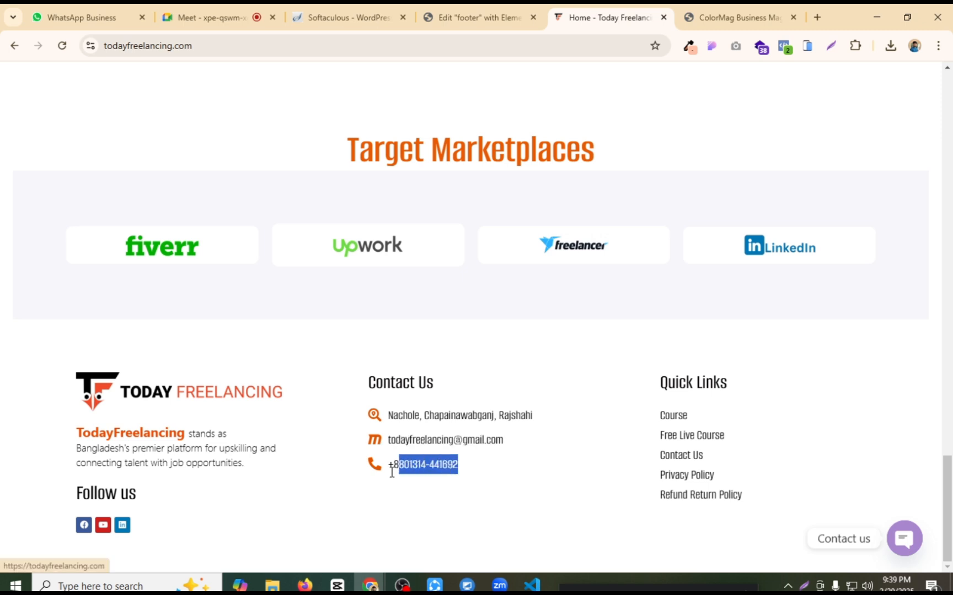
{"action": "left_click", "coordinate": [502, 13]}
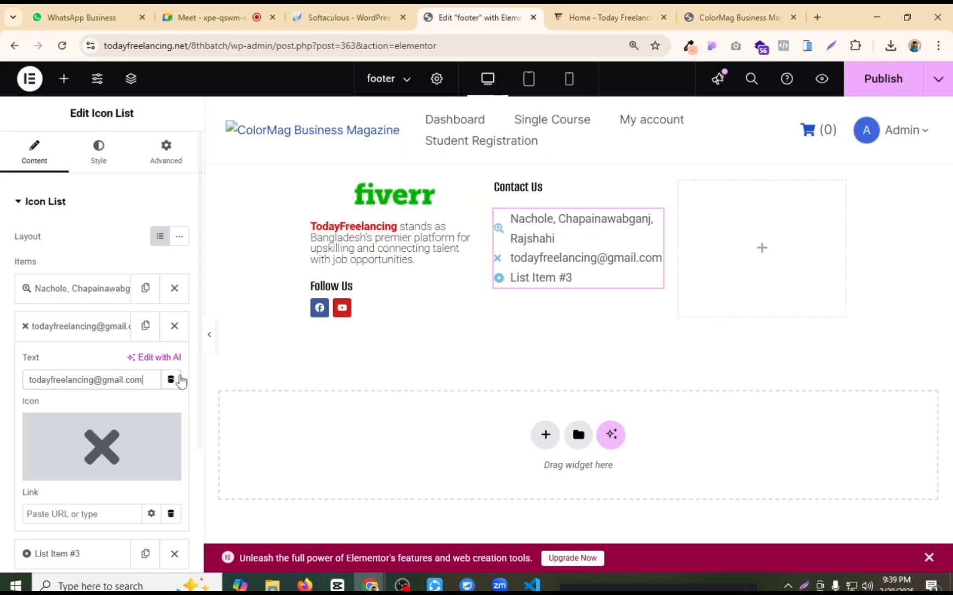
{"action": "left_click", "coordinate": [77, 326]}
{"action": "left_click", "coordinate": [72, 364]}
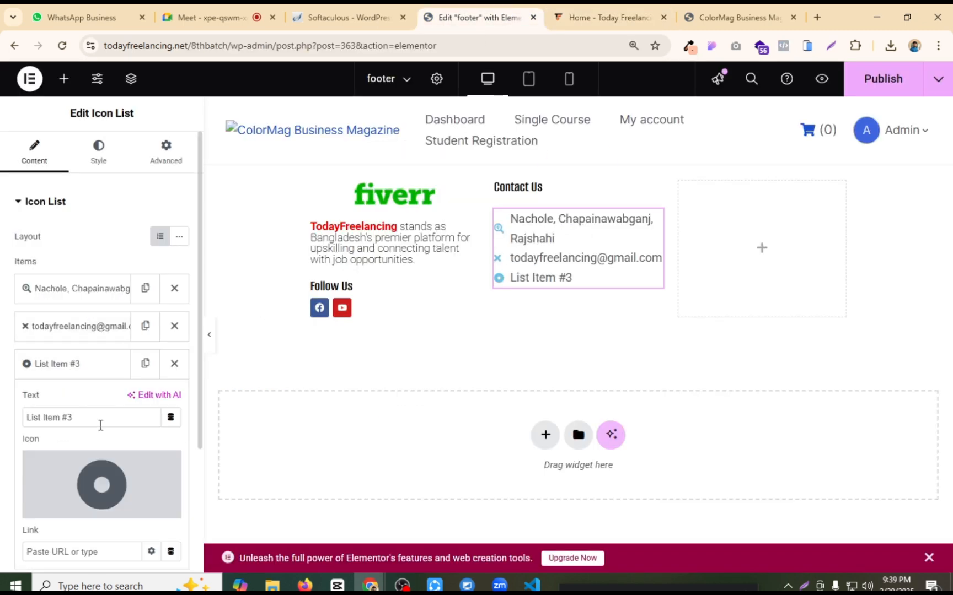
{"action": "triple_click", "coordinate": [101, 419]}
{"action": "key", "text": "ctrl+v"}
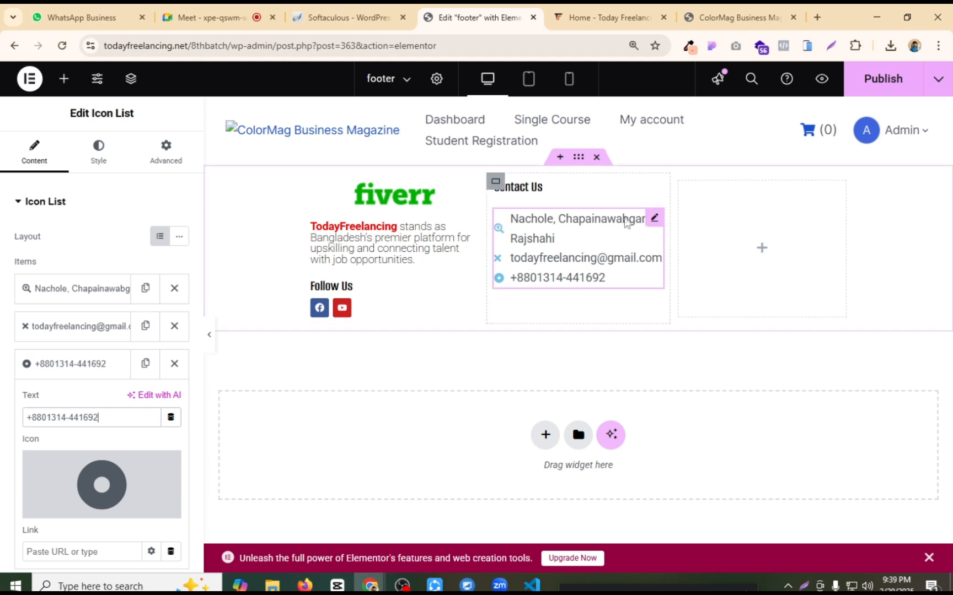
Step: Open the typography settings for the contact icon list's text
{"action": "left_click", "coordinate": [94, 300]}
{"action": "left_click", "coordinate": [104, 161]}
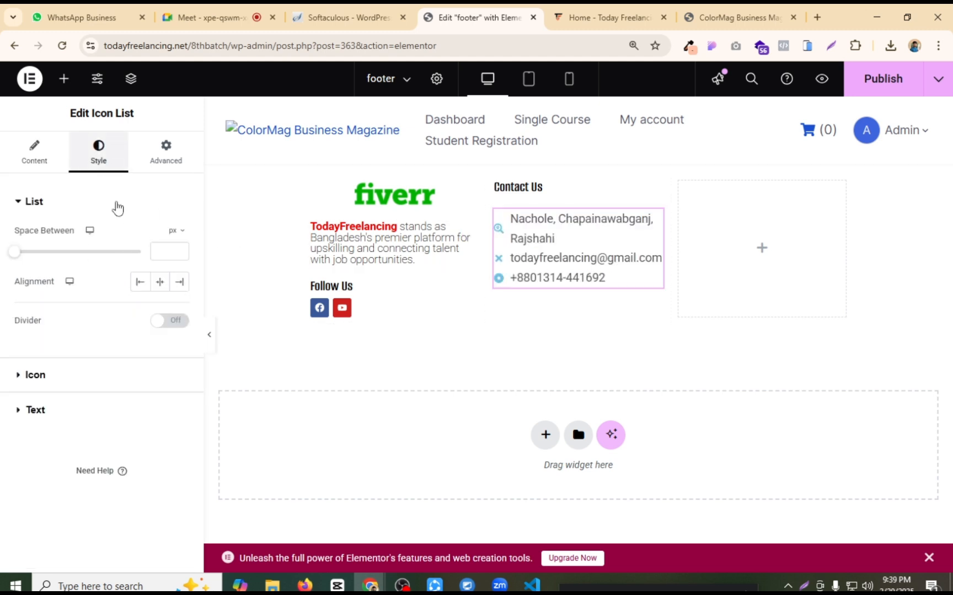
{"action": "left_click", "coordinate": [34, 411]}
{"action": "left_click", "coordinate": [179, 306]}
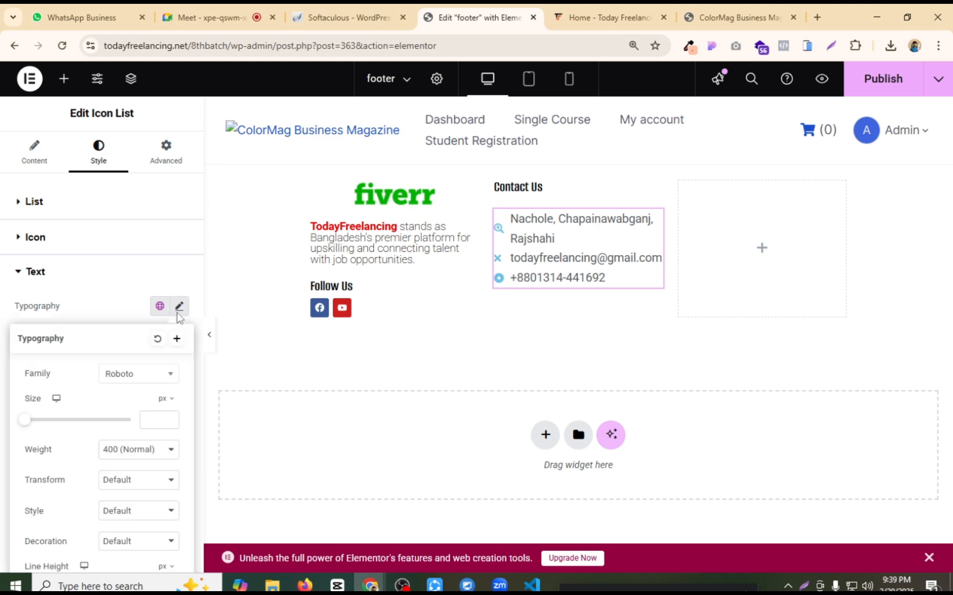
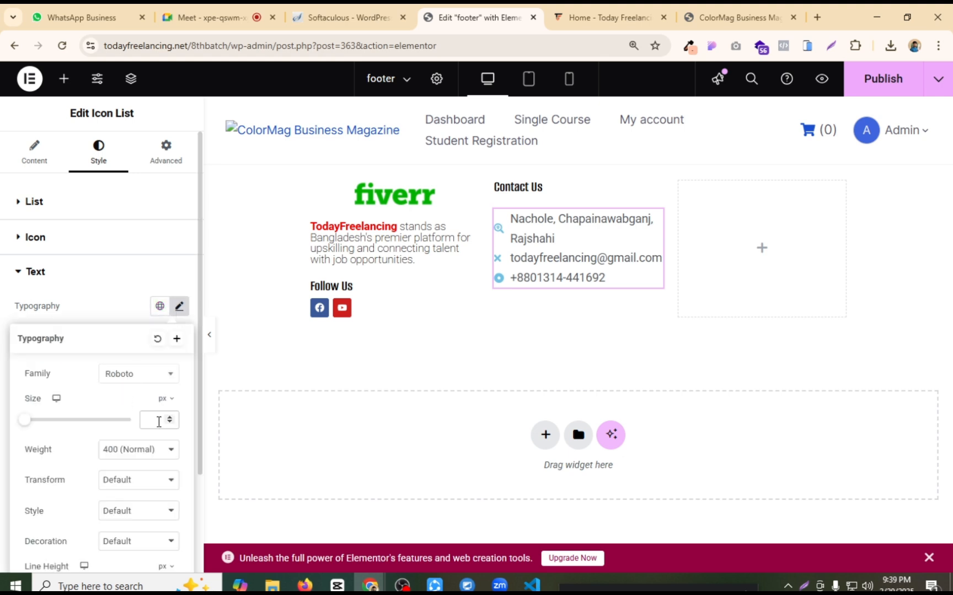
Step: Try text sizes of 20, 10, 15 and 12 px for the contact list
{"action": "type", "text": "20"}
{"action": "key", "text": "BackSpace"}
{"action": "key", "text": "BackSpace"}
{"action": "type", "text": "10"}
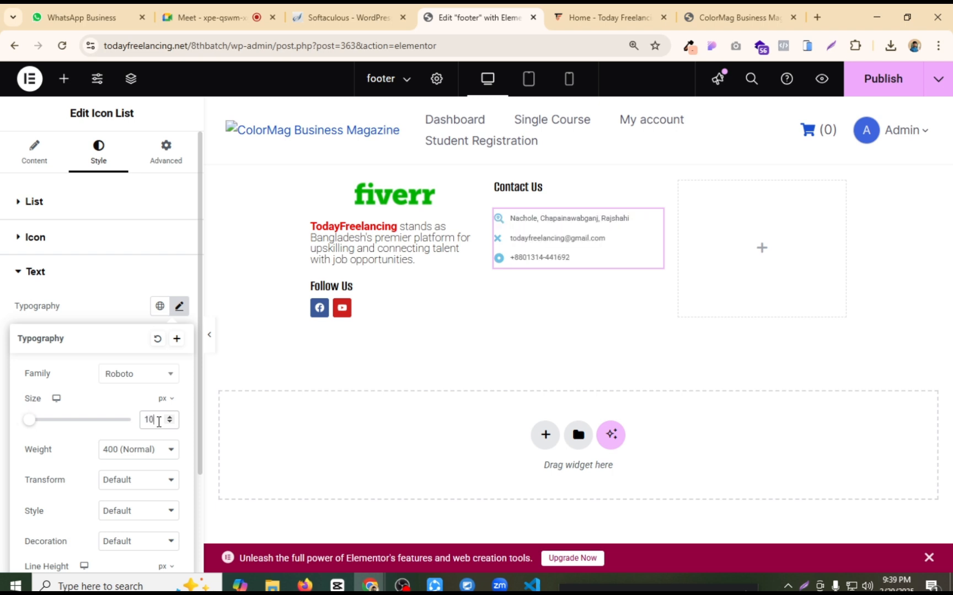
{"action": "key", "text": "BackSpace"}
{"action": "type", "text": "5"}
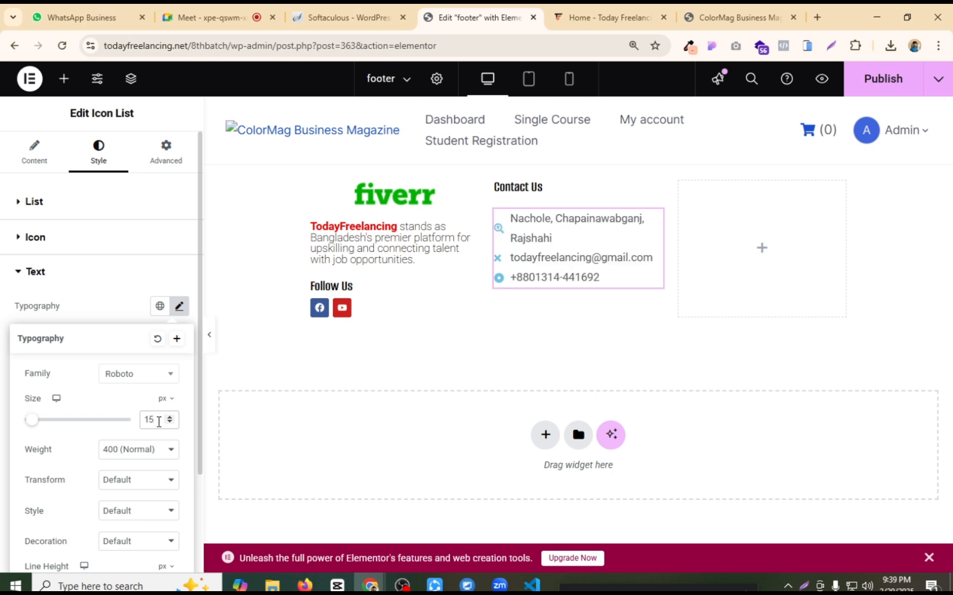
{"action": "key", "text": "BackSpace"}
{"action": "type", "text": "2"}
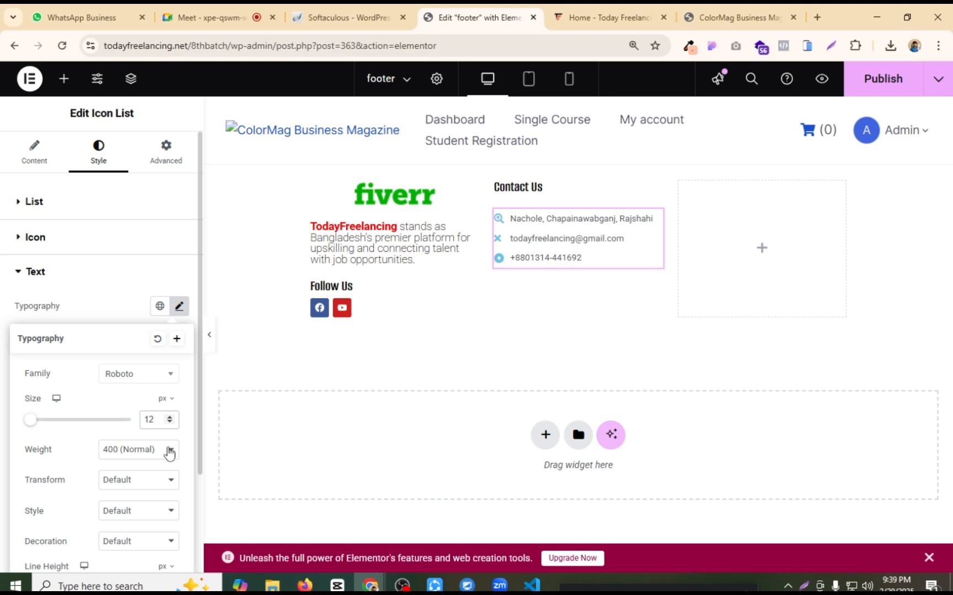
Step: Set the contact list text's font family to Alumni Sans and its size to 18 px
{"action": "left_click", "coordinate": [152, 382]}
{"action": "type", "text": "san"}
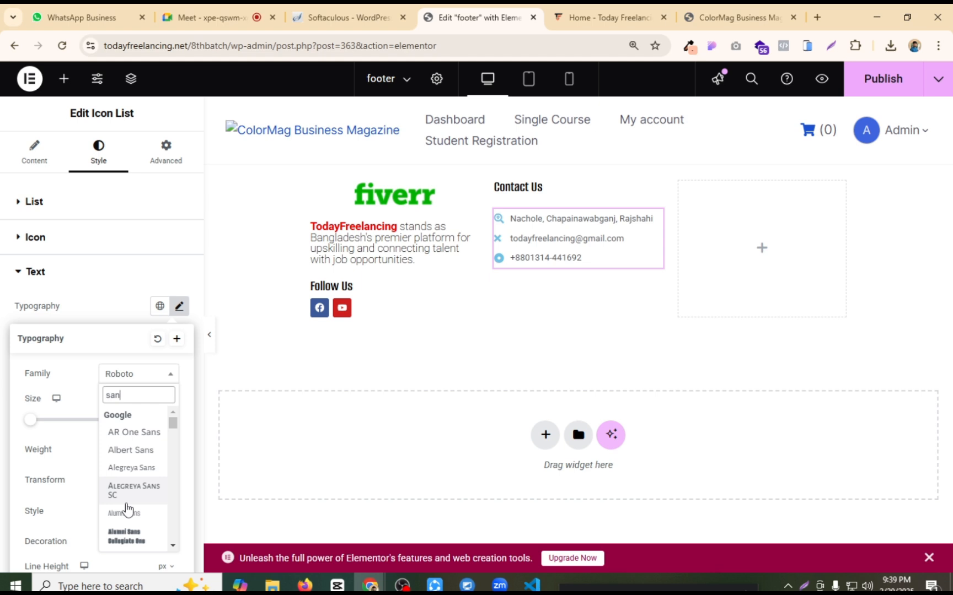
{"action": "left_click", "coordinate": [128, 513]}
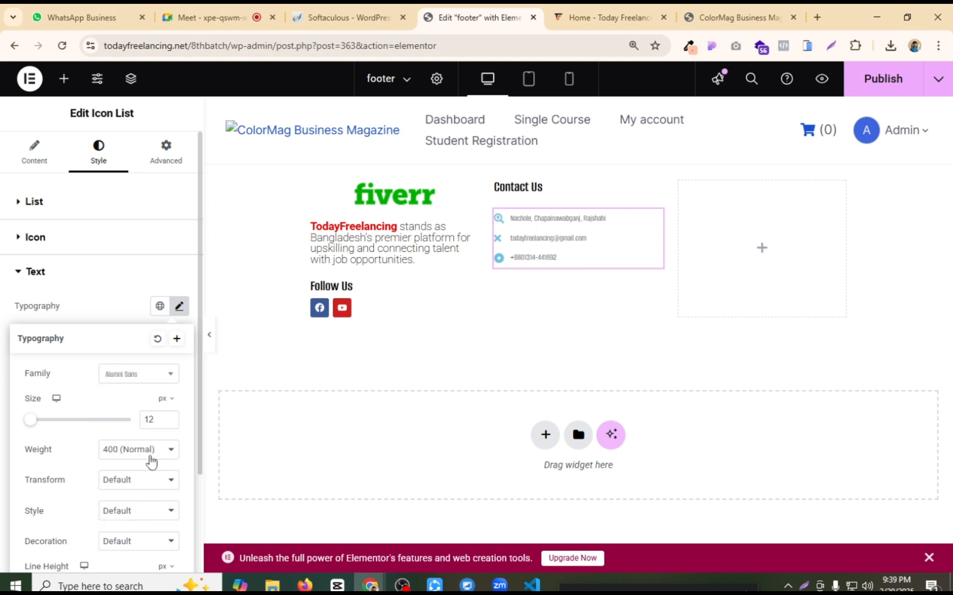
{"action": "type", "text": "20"}
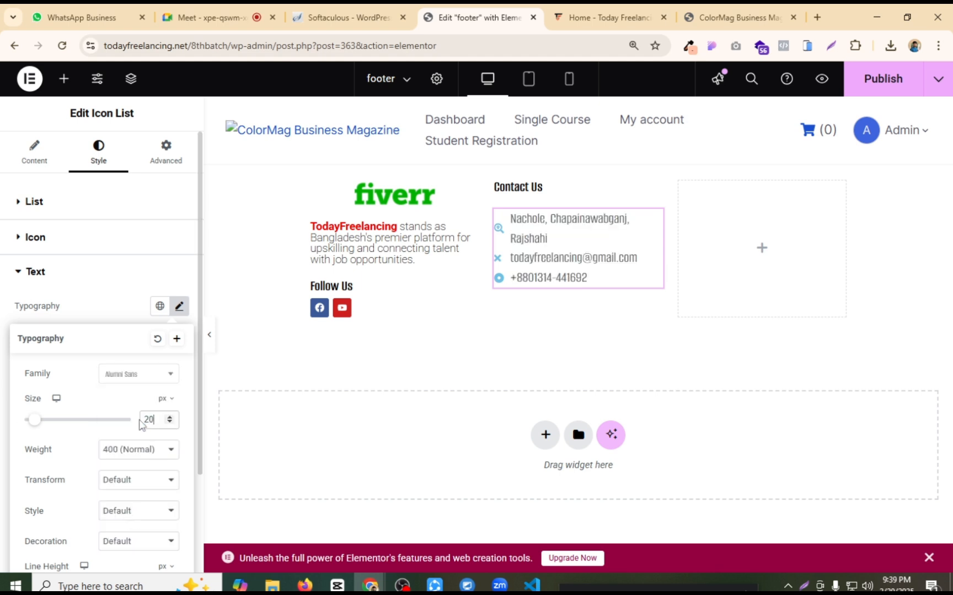
{"action": "key", "text": "BackSpace"}
{"action": "key", "text": "BackSpace"}
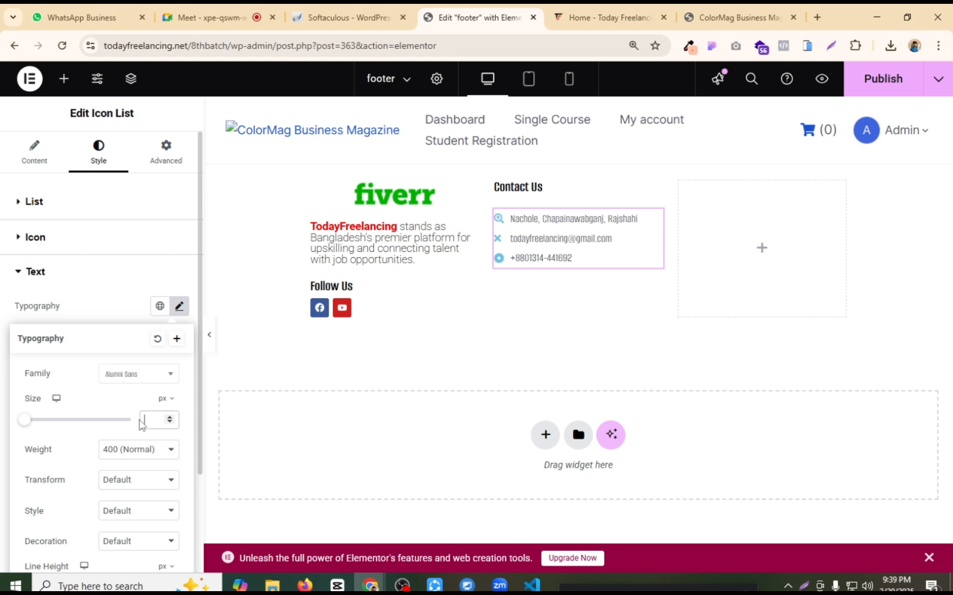
{"action": "type", "text": "18"}
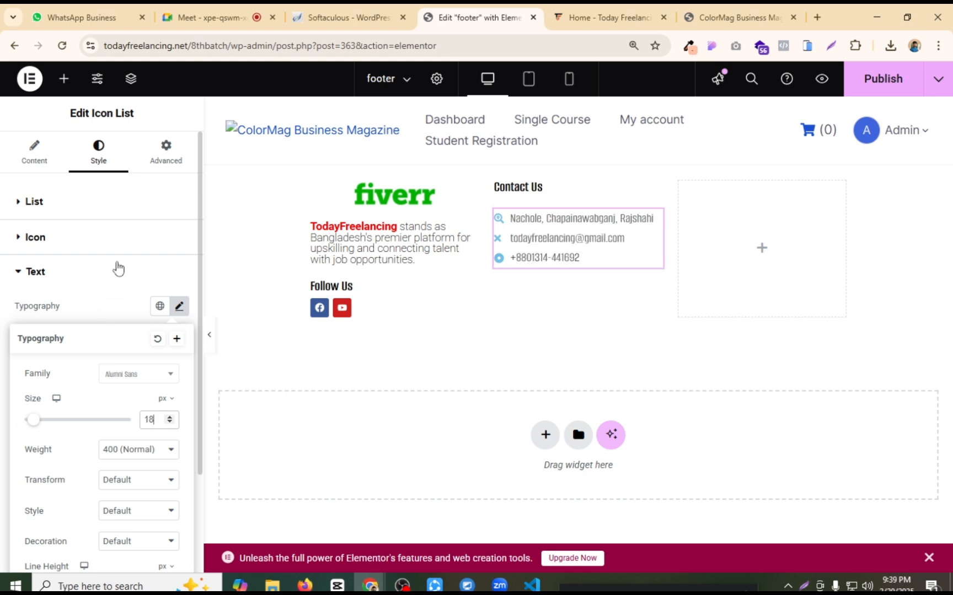
Step: Set the contact list's text color to black
{"action": "left_click", "coordinate": [60, 271]}
{"action": "left_click", "coordinate": [84, 290]}
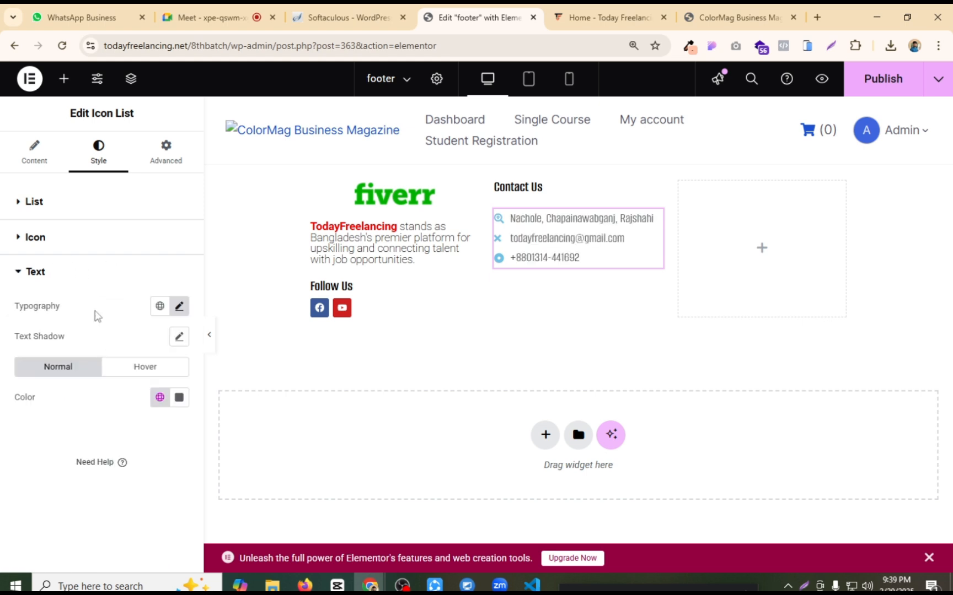
{"action": "left_click", "coordinate": [179, 397]}
{"action": "left_click_drag", "start_coordinate": [227, 300], "coordinate": [263, 344]}
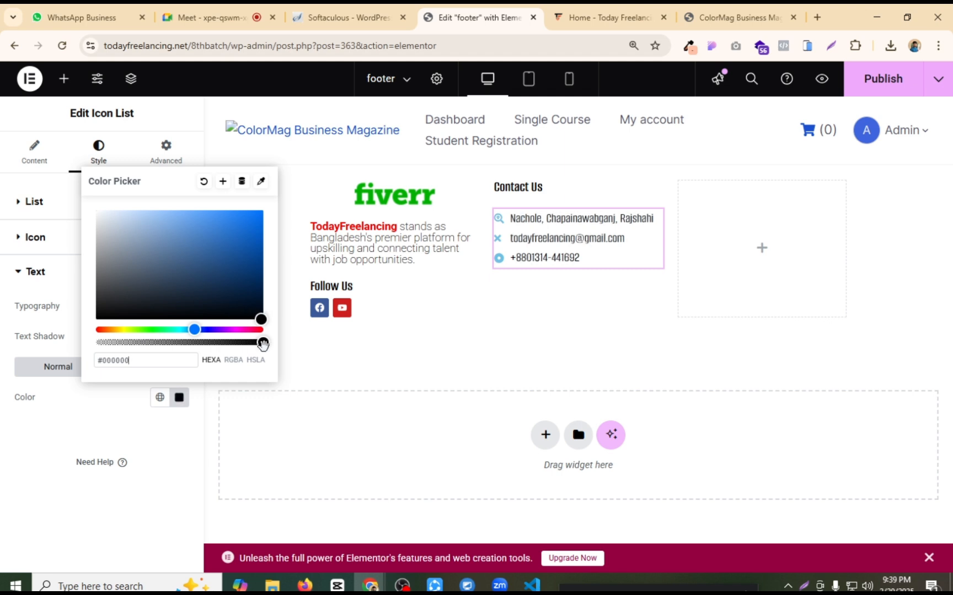
{"action": "left_click", "coordinate": [256, 312]}
Step: Change the contact list's icon color to orange #E05A00
{"action": "left_click", "coordinate": [35, 238]}
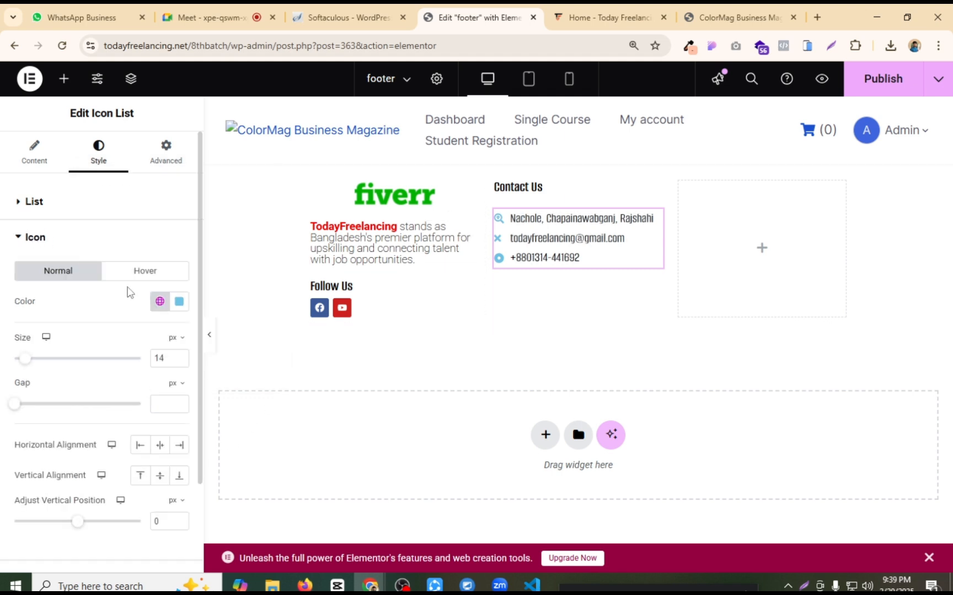
{"action": "left_click", "coordinate": [179, 301]}
{"action": "left_click", "coordinate": [232, 377]}
{"action": "left_click", "coordinate": [263, 375]}
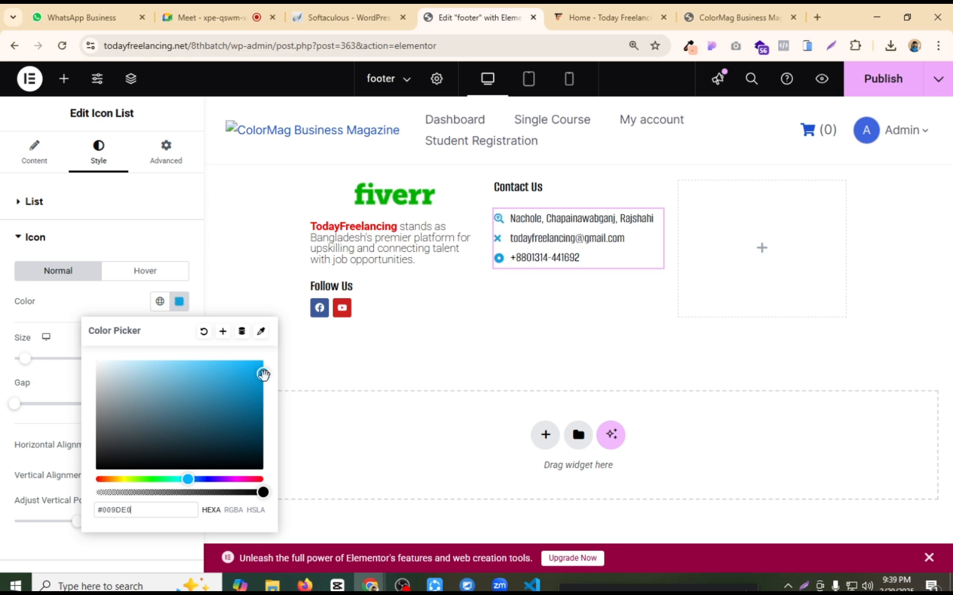
{"action": "left_click_drag", "start_coordinate": [119, 479], "coordinate": [106, 480]}
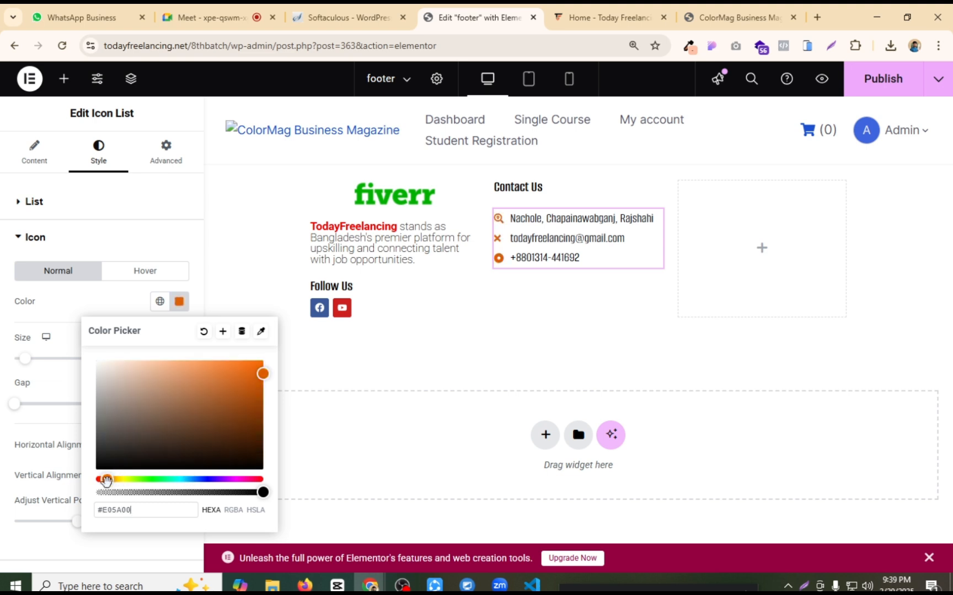
Step: Open the icon library for the contact list's email item
{"action": "left_click", "coordinate": [46, 158]}
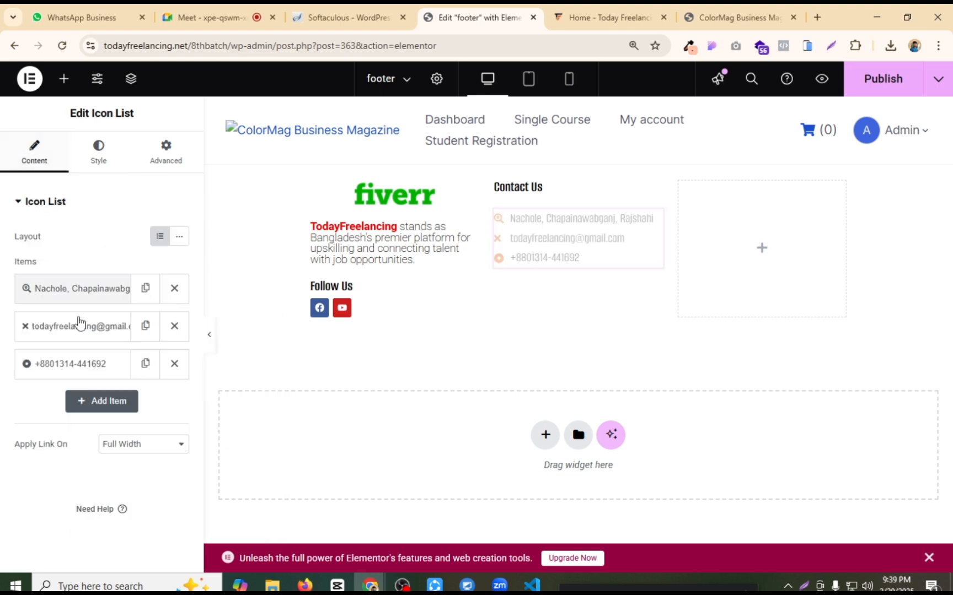
{"action": "left_click", "coordinate": [33, 288]}
{"action": "left_click", "coordinate": [22, 288]}
{"action": "left_click", "coordinate": [37, 326]}
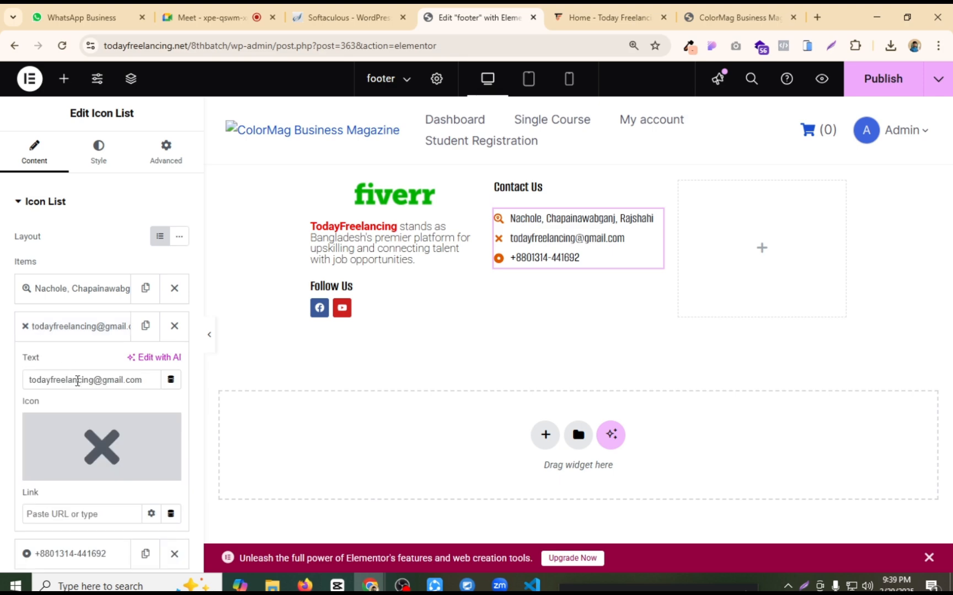
{"action": "left_click", "coordinate": [117, 451]}
{"action": "left_click", "coordinate": [374, 137]}
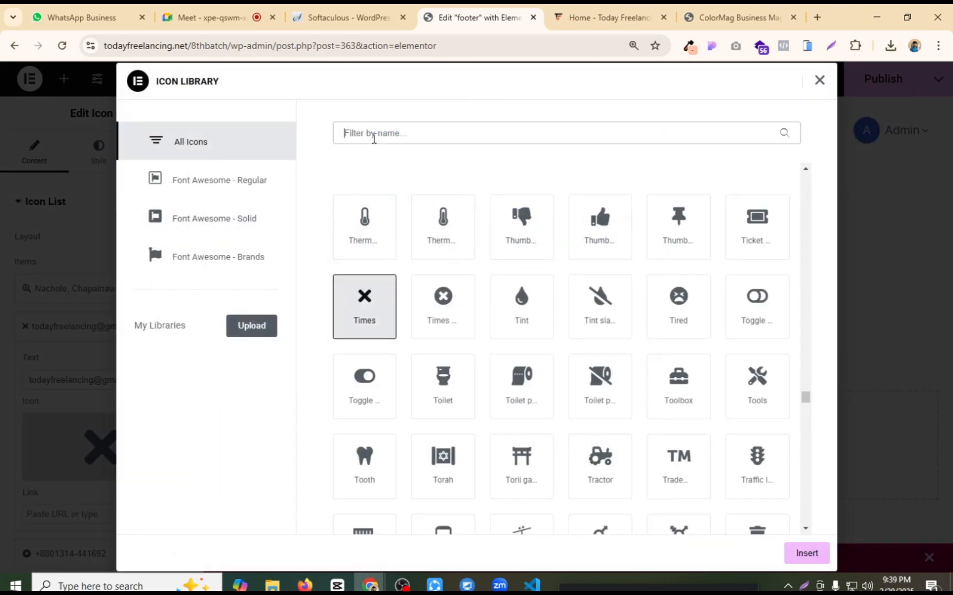
Step: Search the icon library for "mas", "ema" and "gma"
{"action": "type", "text": "mas"}
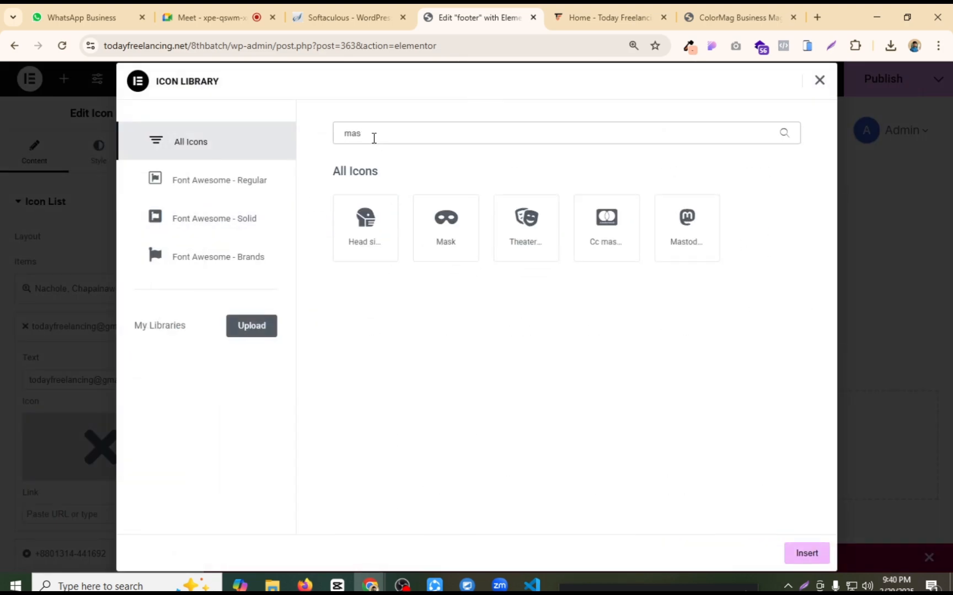
{"action": "key", "text": "BackSpace"}
{"action": "key", "text": "BackSpace"}
{"action": "key", "text": "BackSpace"}
{"action": "type", "text": "ema"}
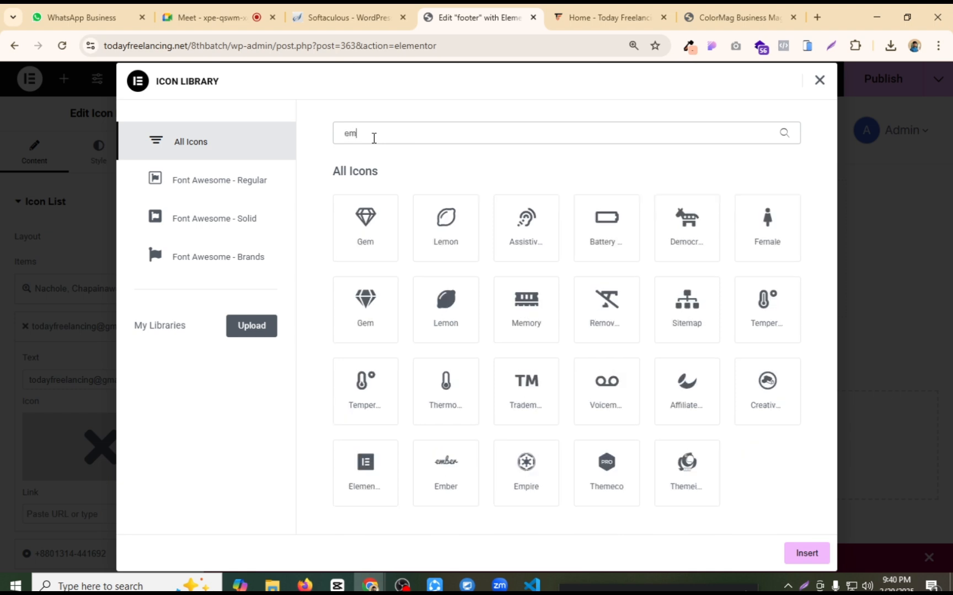
{"action": "key", "text": "BackSpace"}
{"action": "key", "text": "BackSpace"}
{"action": "key", "text": "BackSpace"}
{"action": "type", "text": "gma"}
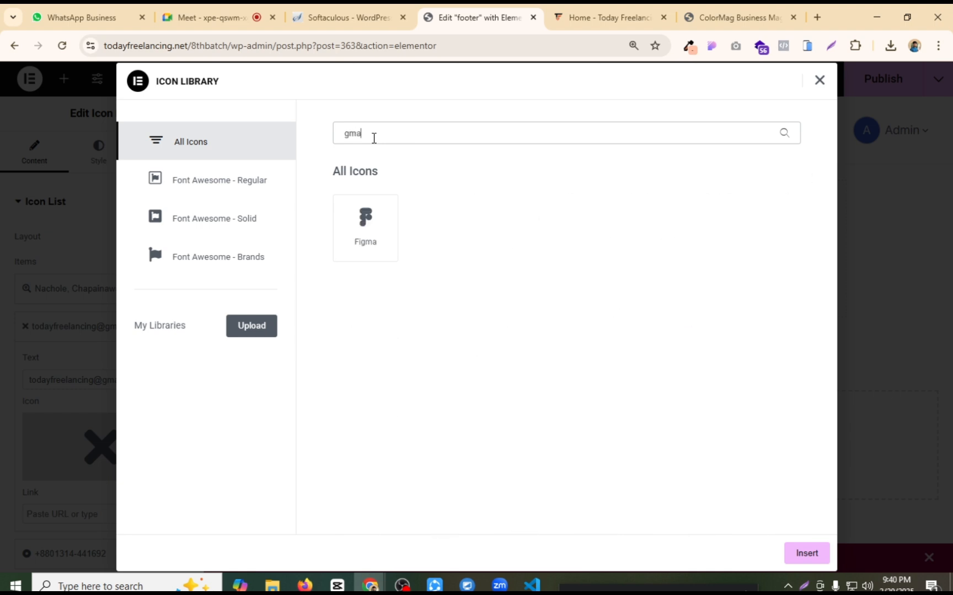
{"action": "key", "text": "BackSpace"}
{"action": "key", "text": "BackSpace"}
{"action": "key", "text": "BackSpace"}
Step: Search the icons for "mail" and insert Mail bulk as the email item's icon
{"action": "type", "text": "mail"}
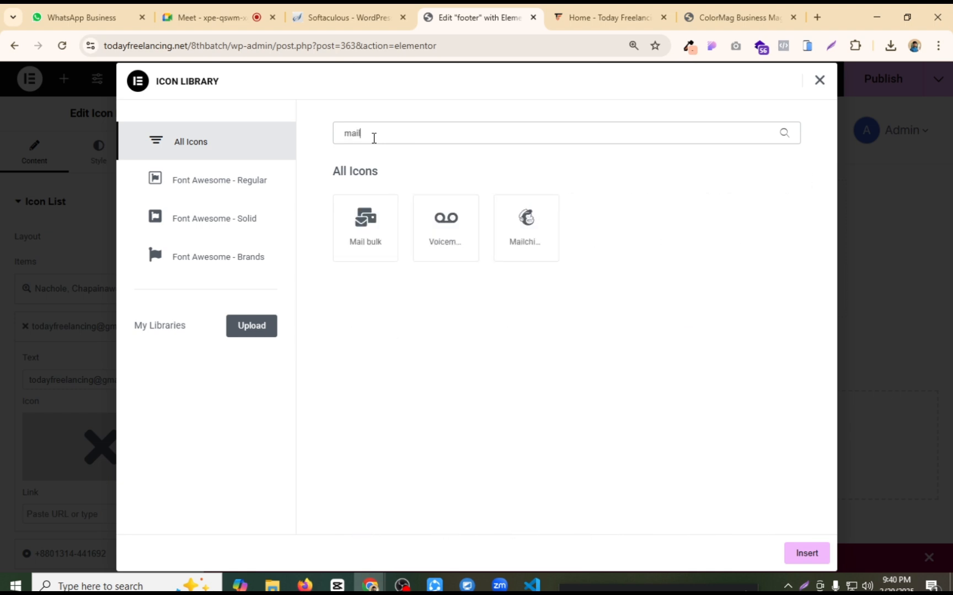
{"action": "left_click", "coordinate": [363, 255]}
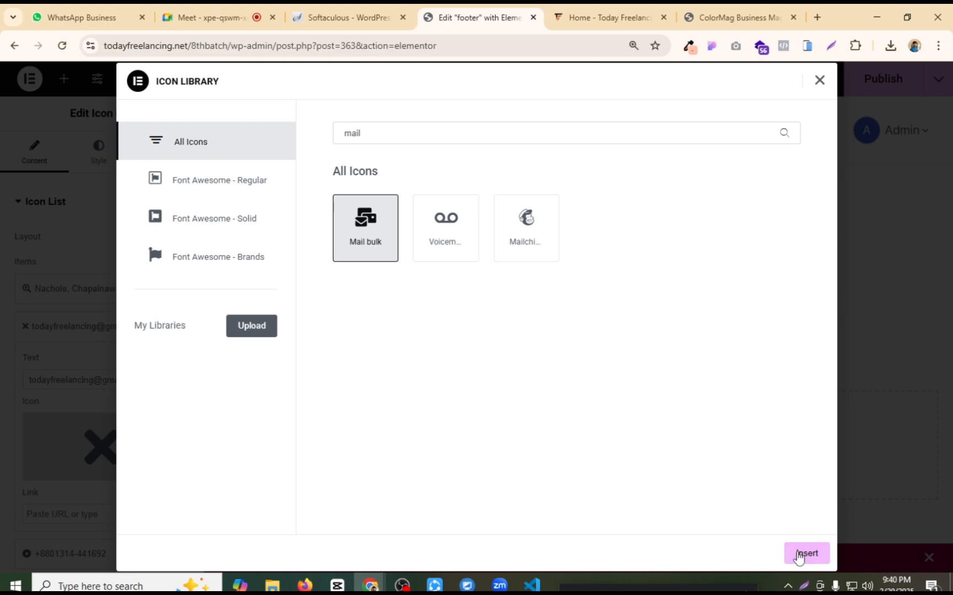
{"action": "left_click", "coordinate": [799, 554]}
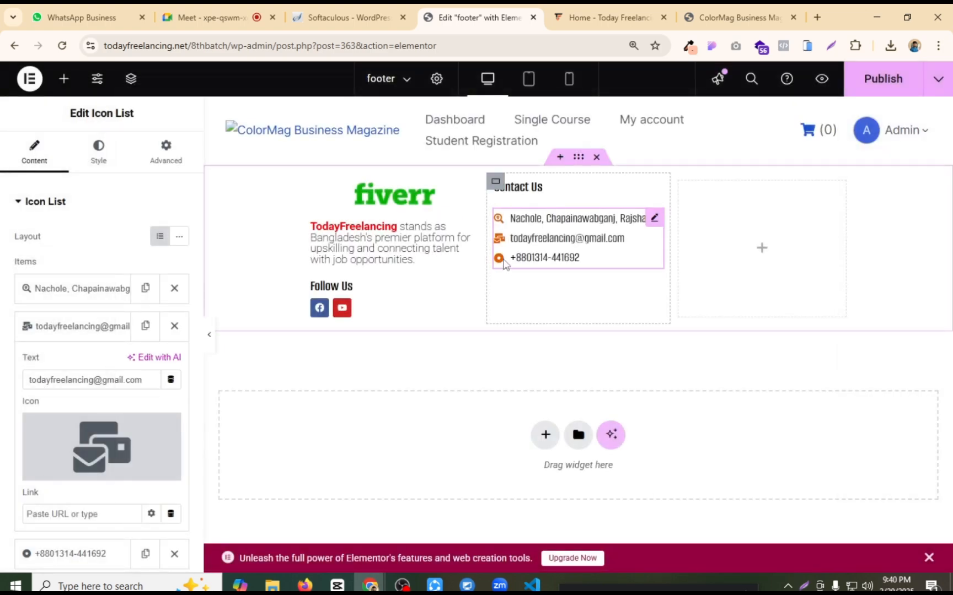
{"action": "left_click", "coordinate": [60, 470]}
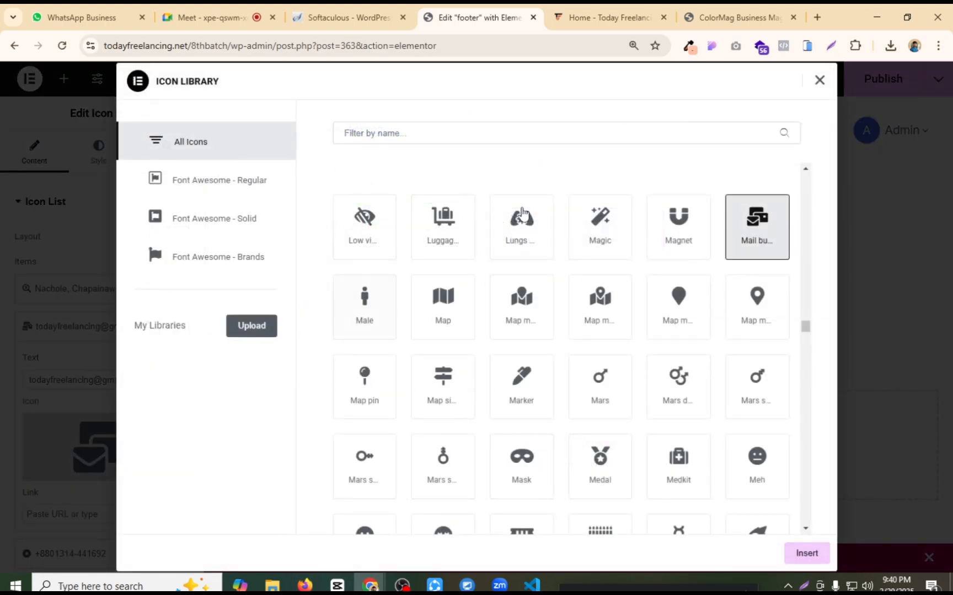
{"action": "left_click", "coordinate": [818, 81]}
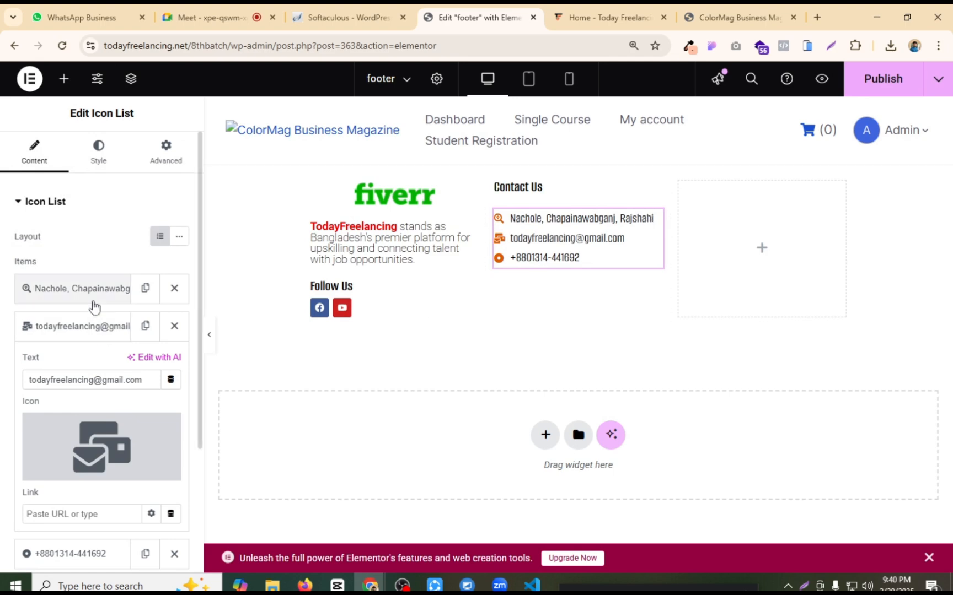
Step: Replace the phone item's icon with the square phone icon from a search for "pho", and publish the footer
{"action": "left_click", "coordinate": [88, 334]}
{"action": "left_click", "coordinate": [76, 364]}
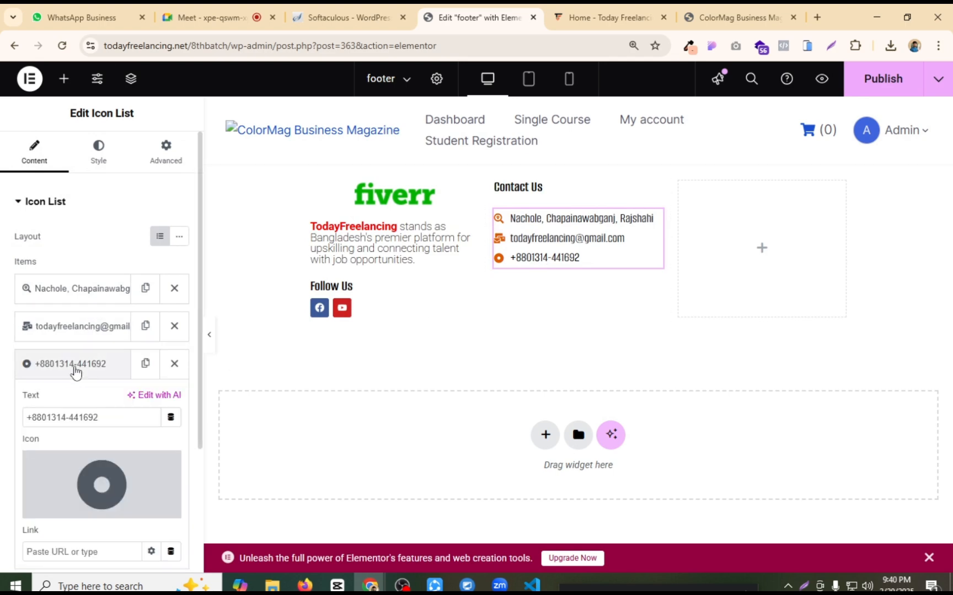
{"action": "left_click", "coordinate": [100, 486]}
{"action": "left_click", "coordinate": [384, 133]}
{"action": "type", "text": "ca"}
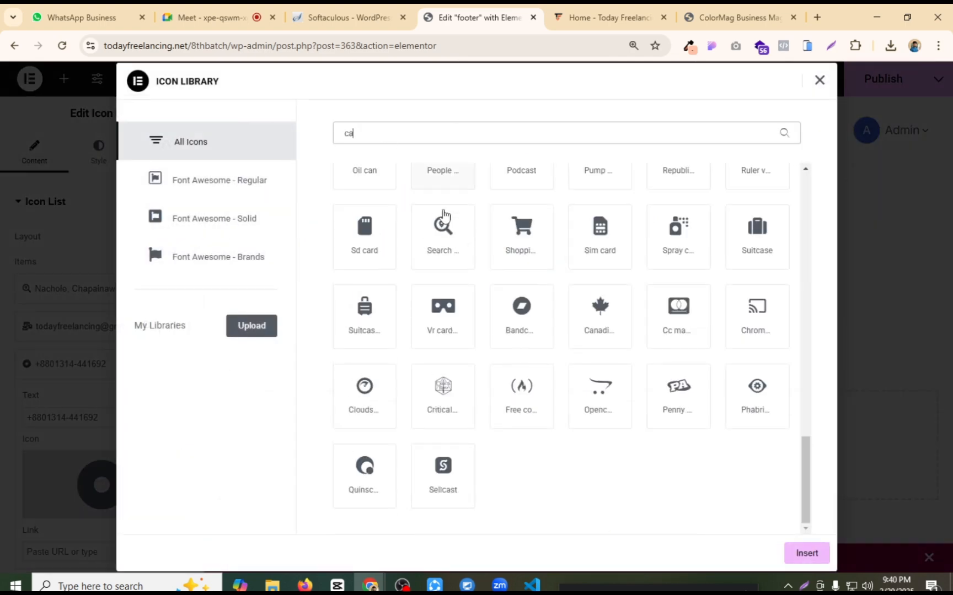
{"action": "type", "text": "l"}
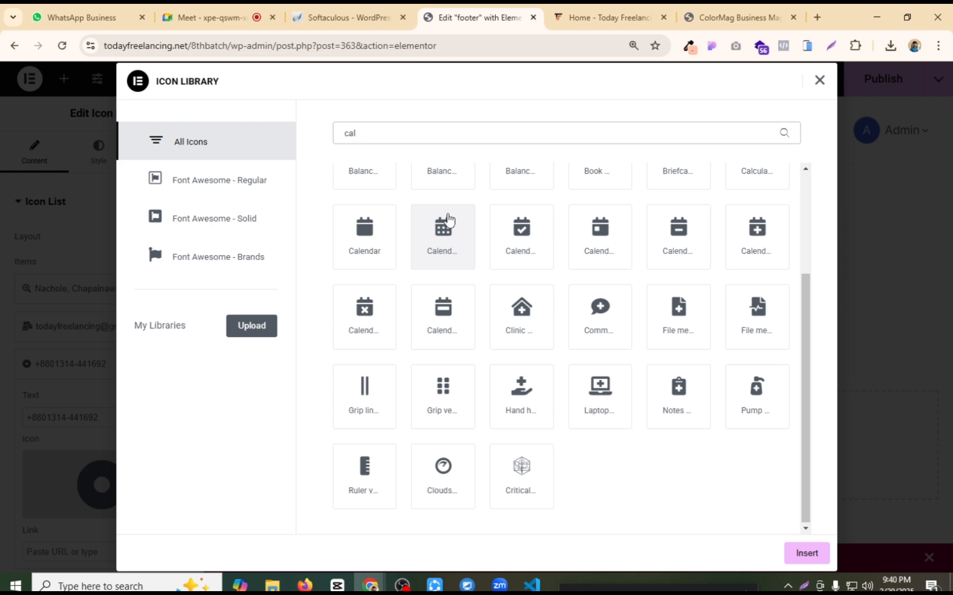
{"action": "key", "text": "BackSpace"}
{"action": "key", "text": "BackSpace"}
{"action": "key", "text": "BackSpace"}
{"action": "type", "text": "pho"}
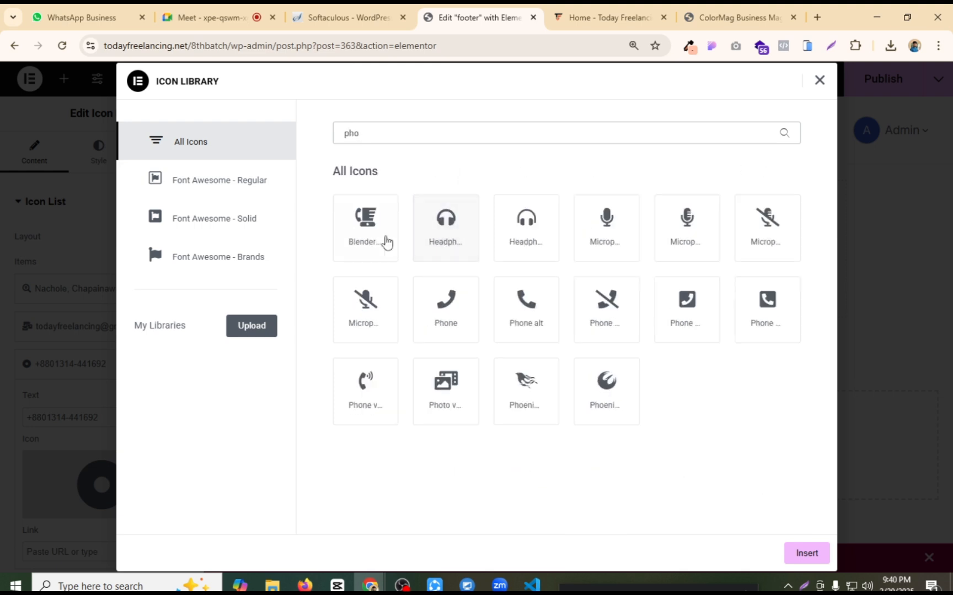
{"action": "left_click", "coordinate": [520, 307]}
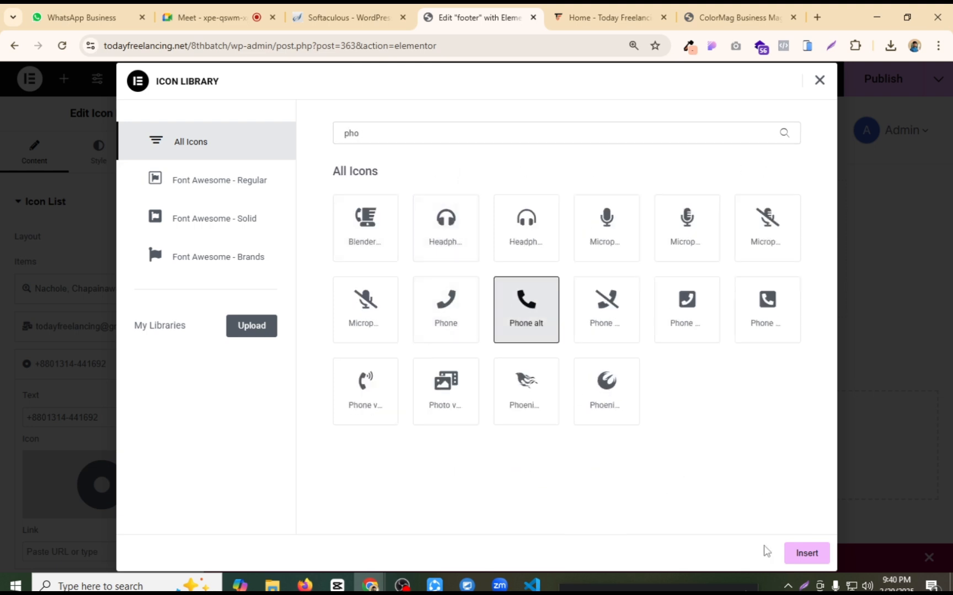
{"action": "left_click", "coordinate": [778, 309]}
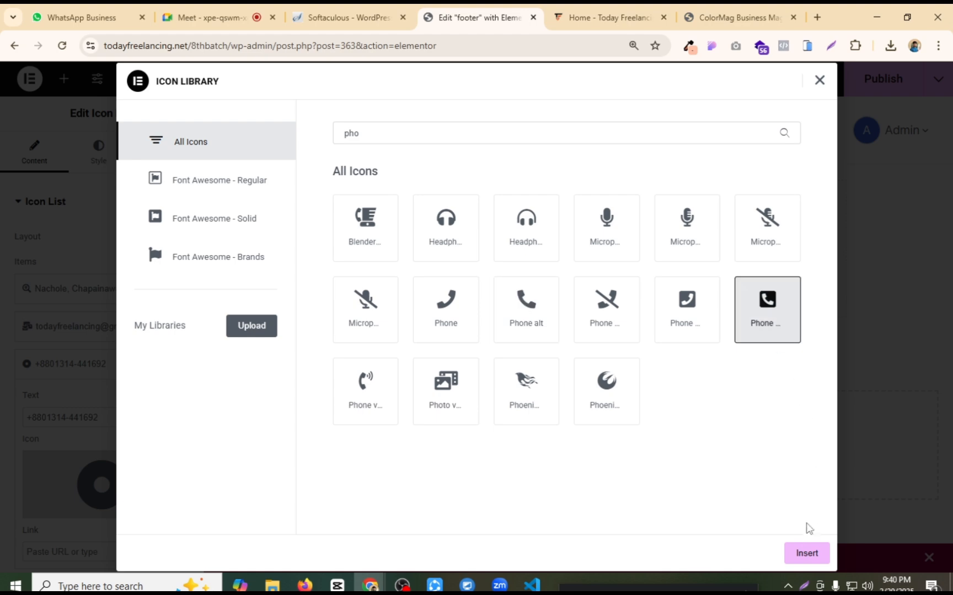
{"action": "left_click", "coordinate": [807, 553]}
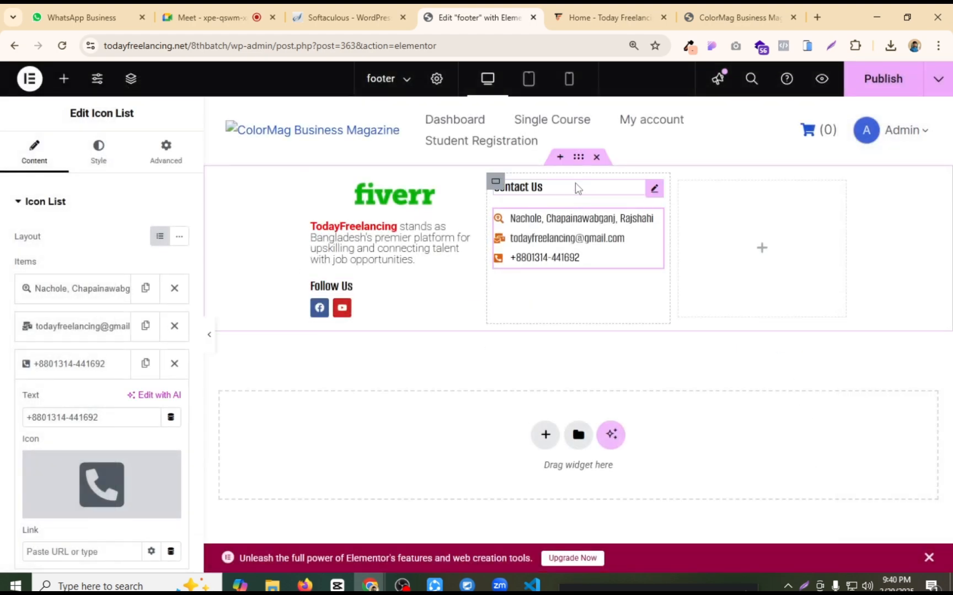
{"action": "left_click", "coordinate": [879, 80]}
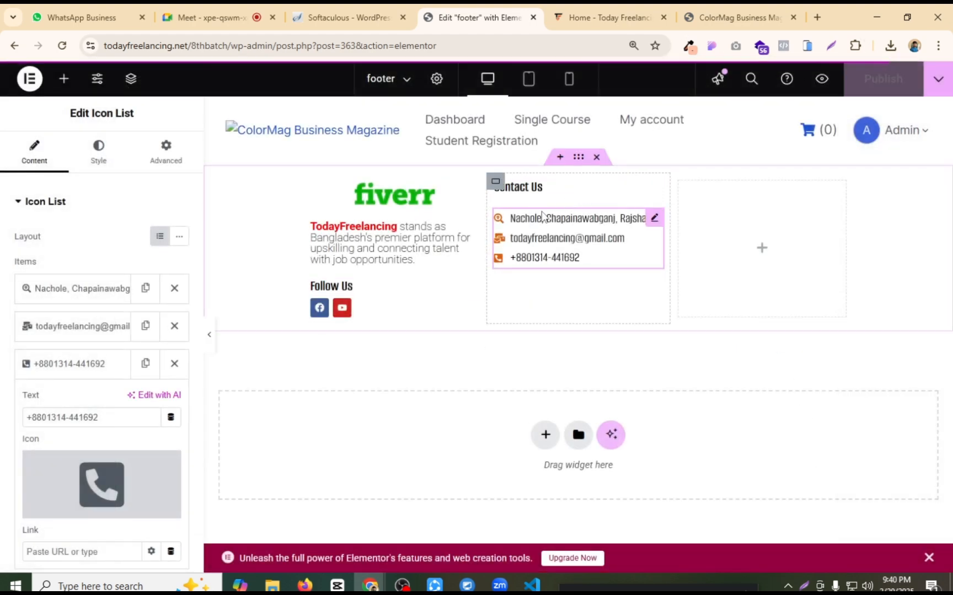
Step: Compare the contact list with the reference footer, set the space between its items to 2 px and publish
{"action": "left_click", "coordinate": [606, 21]}
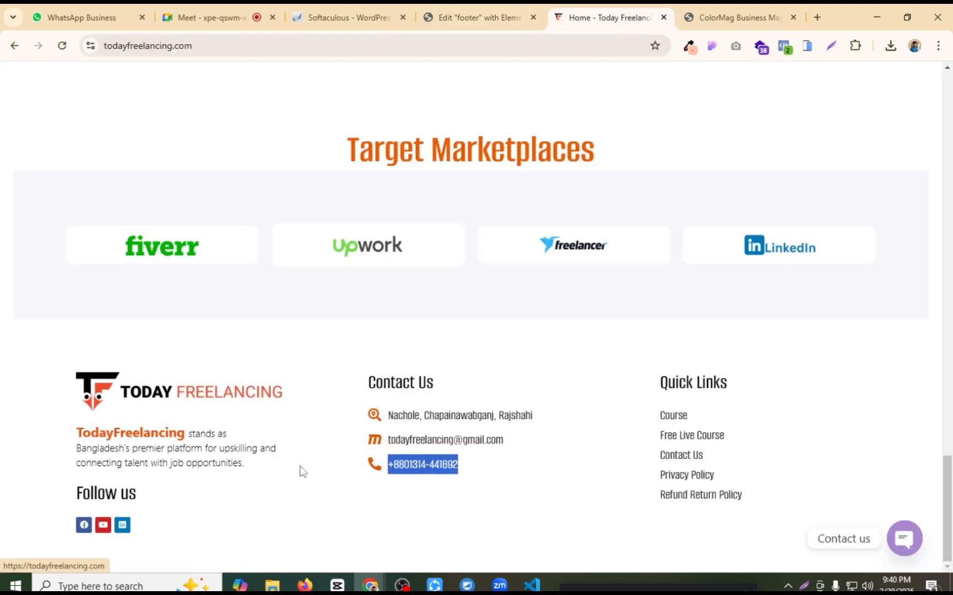
{"action": "left_click", "coordinate": [472, 18]}
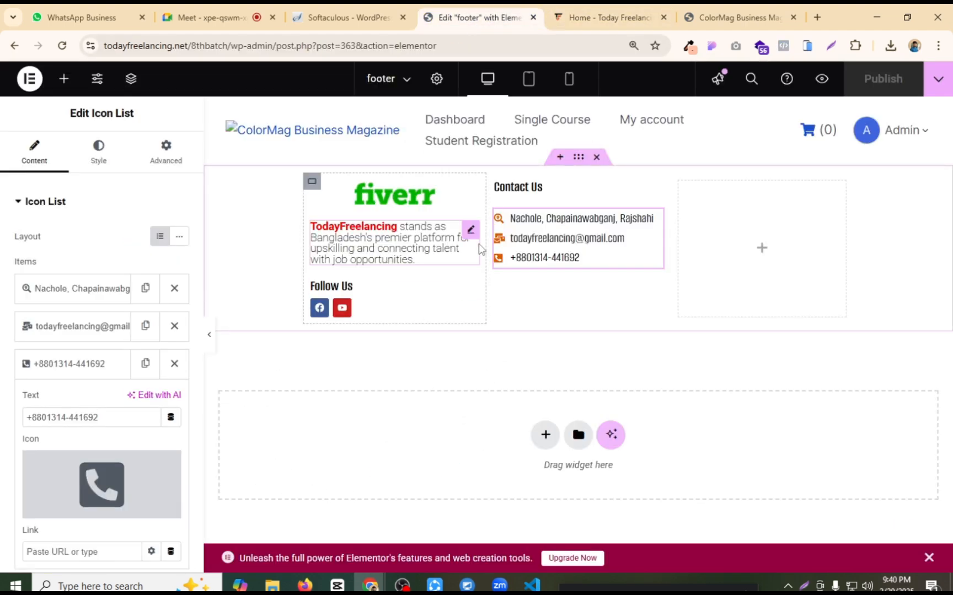
{"action": "left_click", "coordinate": [100, 164]}
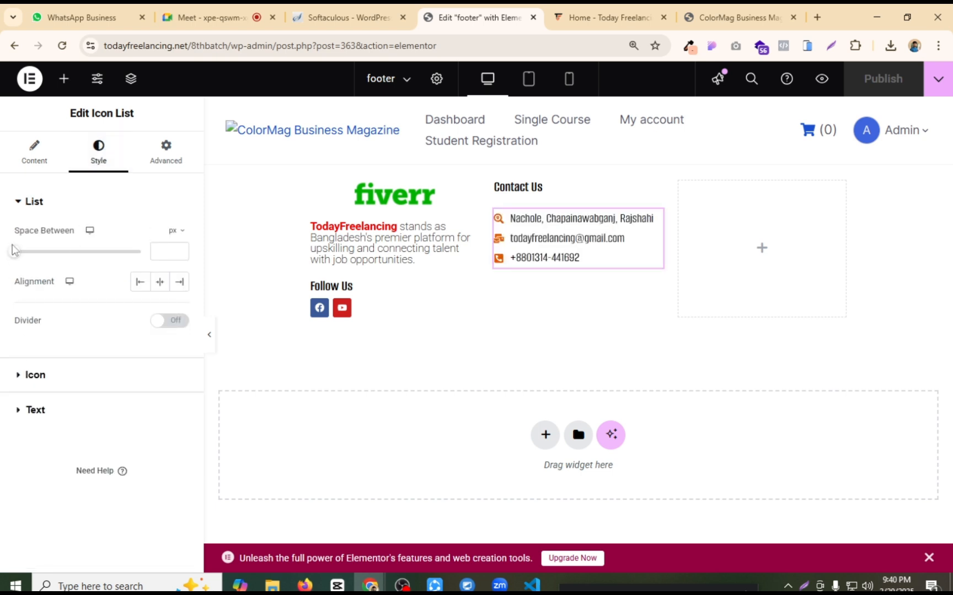
{"action": "mouse_move", "coordinate": [25, 254]}
{"action": "left_mouse_down"}
{"action": "mouse_move", "coordinate": [74, 263]}
{"action": "mouse_move", "coordinate": [28, 267]}
{"action": "left_mouse_up"}
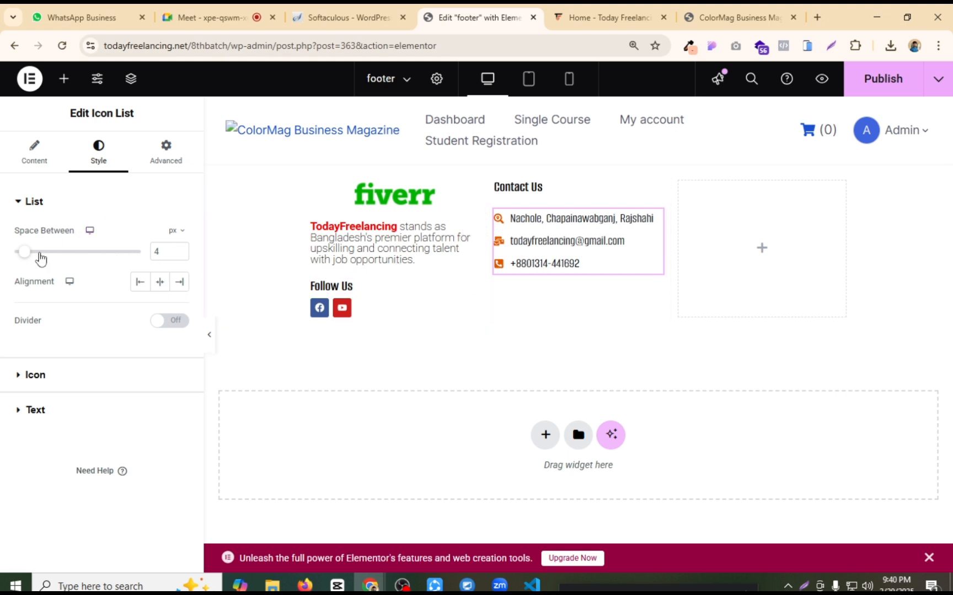
{"action": "left_click_drag", "start_coordinate": [40, 258], "coordinate": [24, 258]}
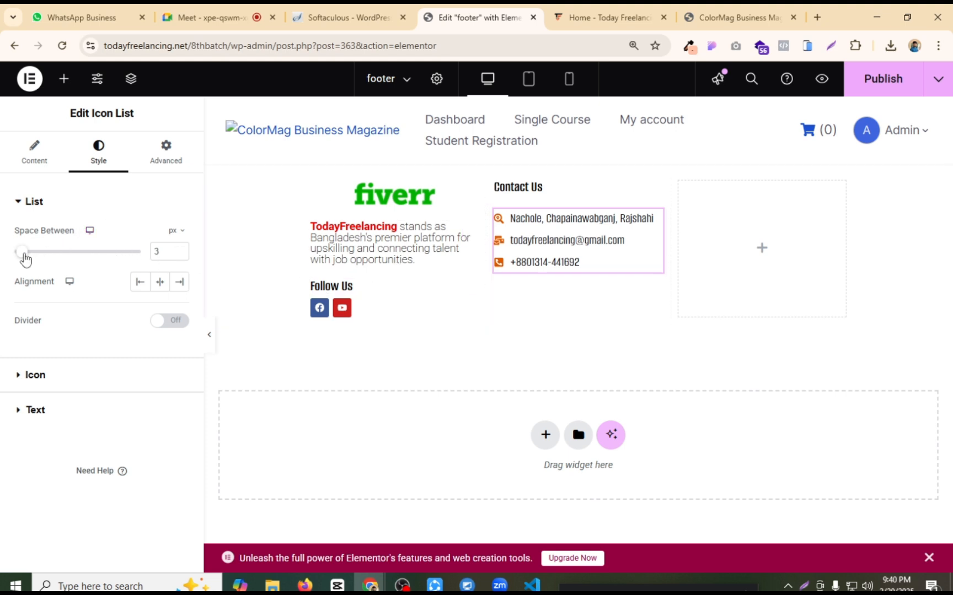
{"action": "left_click", "coordinate": [876, 94]}
Step: Copy the "Quick Links" heading text from the Today Freelancing footer and return to the footer editor
{"action": "left_click", "coordinate": [636, 11]}
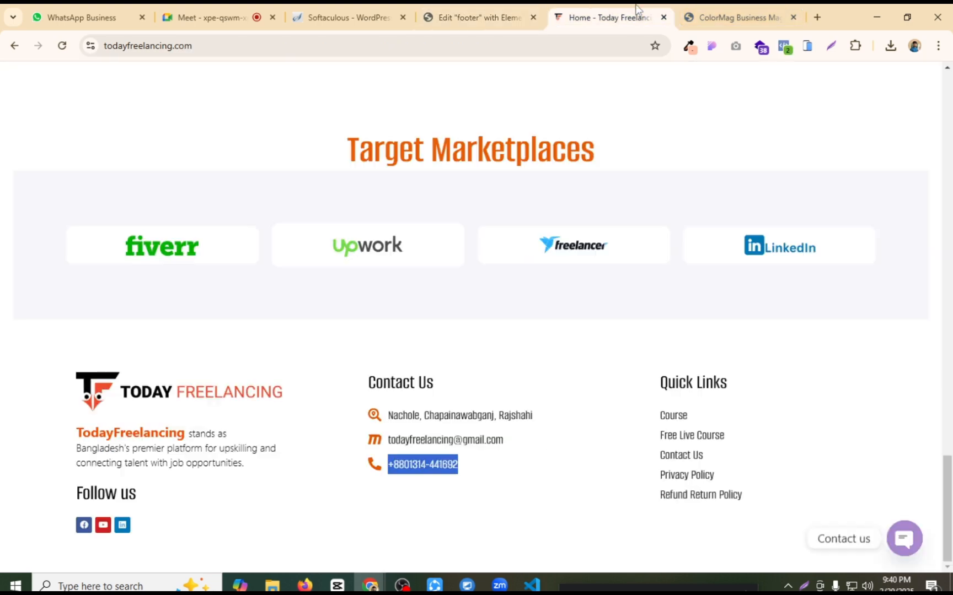
{"action": "triple_click", "coordinate": [685, 383]}
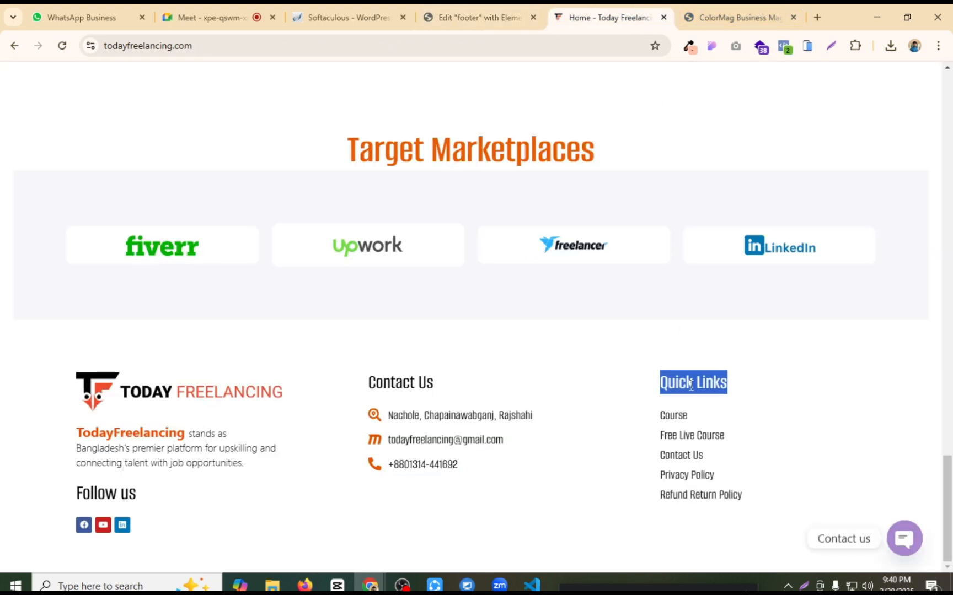
{"action": "left_click", "coordinate": [479, 17]}
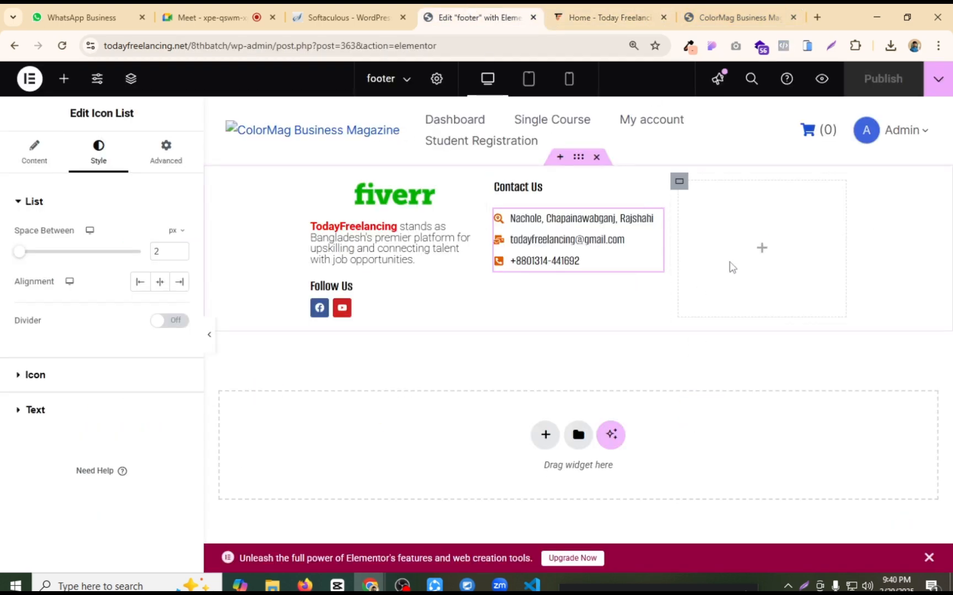
Step: Copy the Contact Us heading and paste it into the empty third column
{"action": "right_click", "coordinate": [563, 192]}
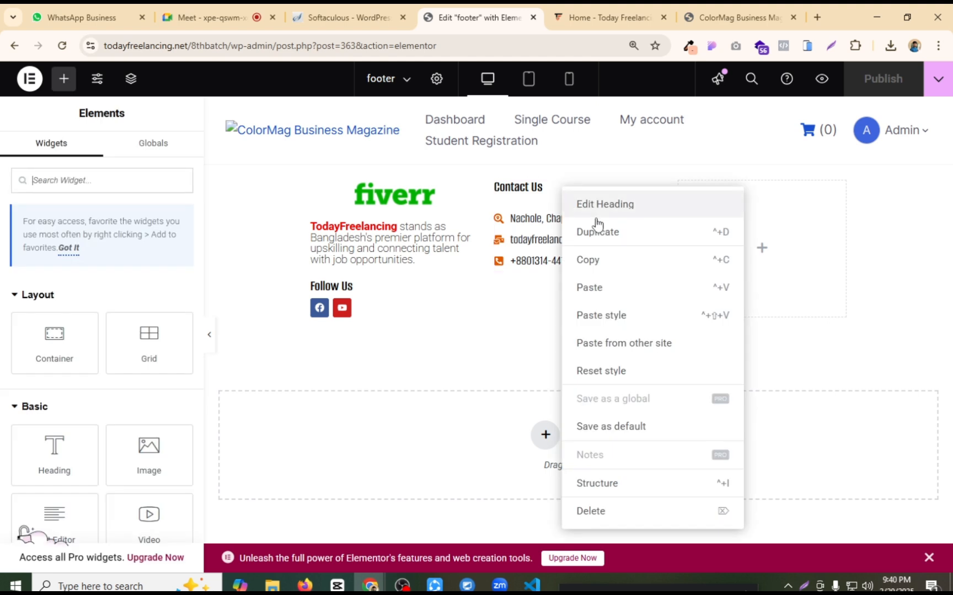
{"action": "left_click", "coordinate": [613, 261]}
{"action": "right_click", "coordinate": [761, 255]}
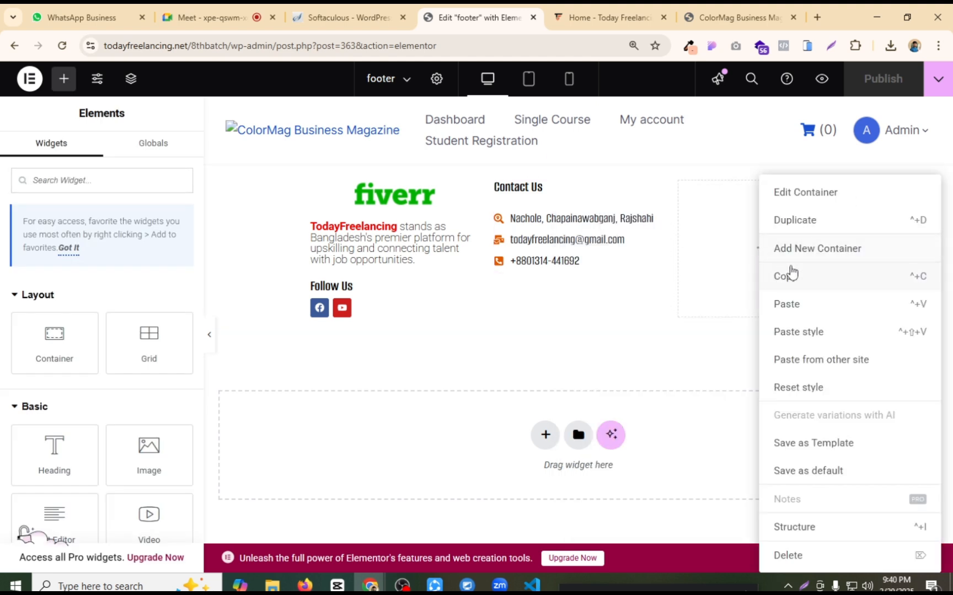
{"action": "left_click", "coordinate": [793, 302]}
Step: Change the third column heading's title to "Quick Links"
{"action": "left_click", "coordinate": [102, 250]}
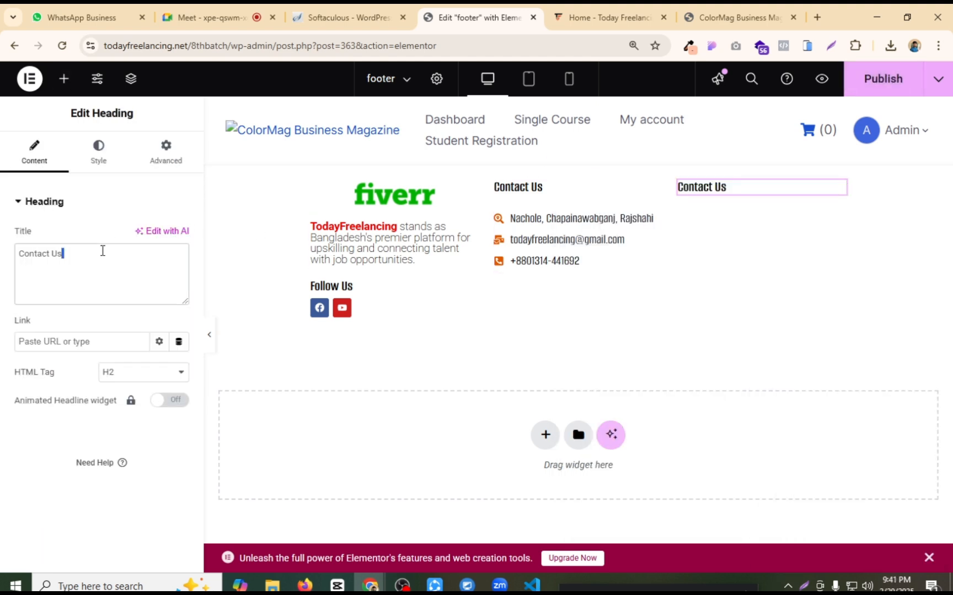
{"action": "key", "text": "ctrl+a"}
{"action": "key", "text": "super+v"}
{"action": "left_click", "coordinate": [119, 390]}
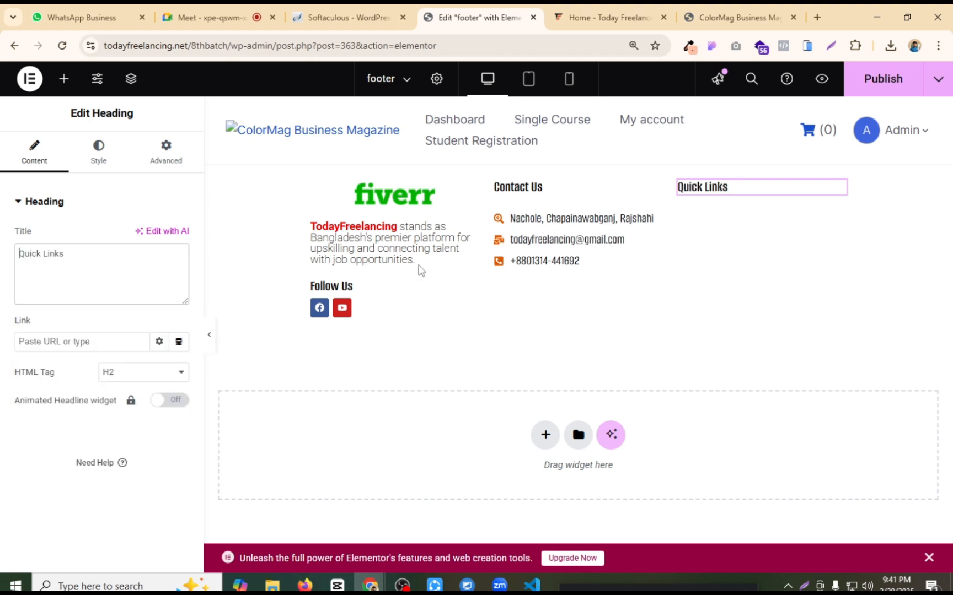
Step: Find the Navigation Menu widget and place it below the Quick Links heading in the third column
{"action": "left_click", "coordinate": [63, 78]}
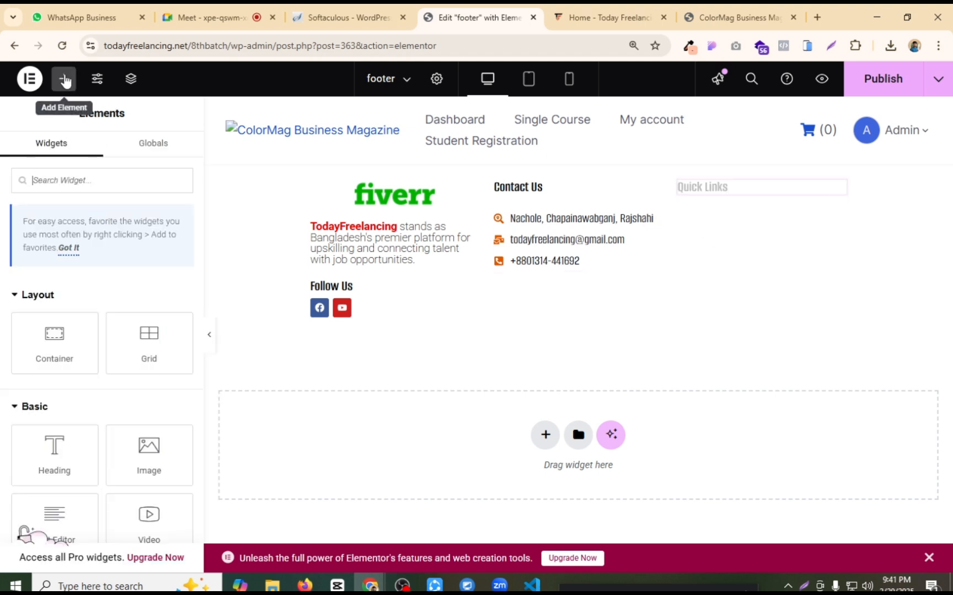
{"action": "type", "text": "na"}
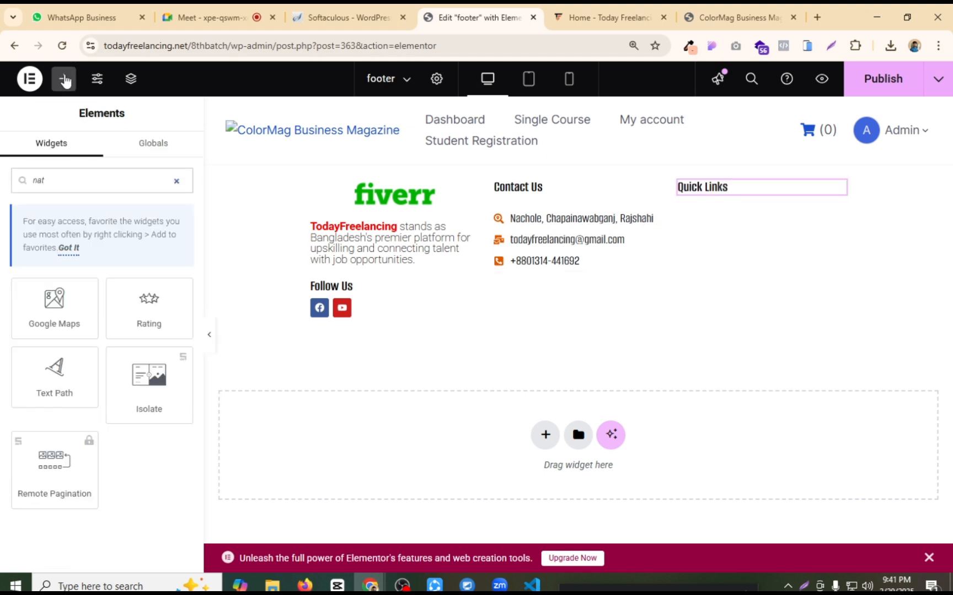
{"action": "type", "text": "t"}
{"action": "key", "text": "BackSpace"}
{"action": "key", "text": "BackSpace"}
{"action": "key", "text": "BackSpace"}
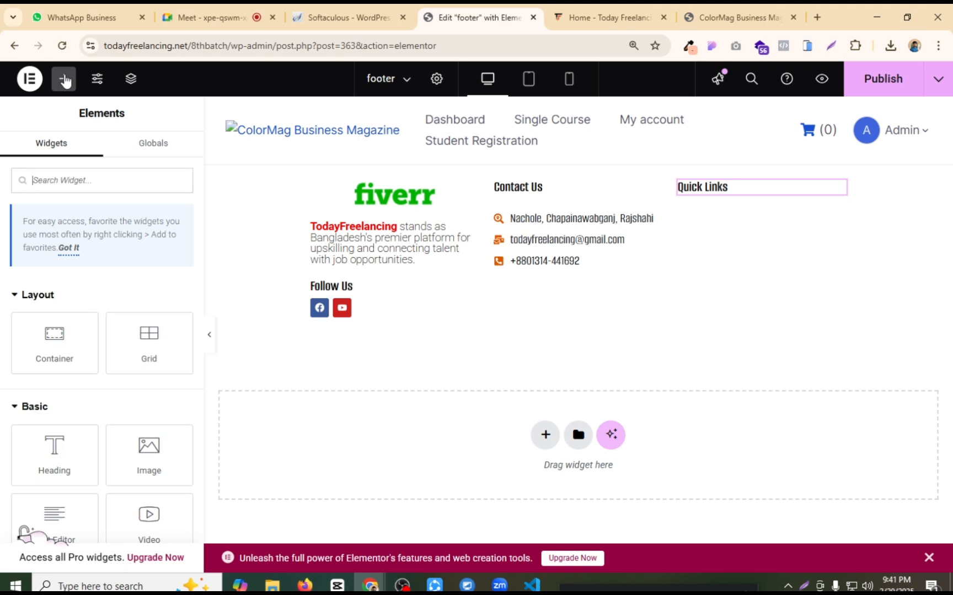
{"action": "type", "text": "menu"}
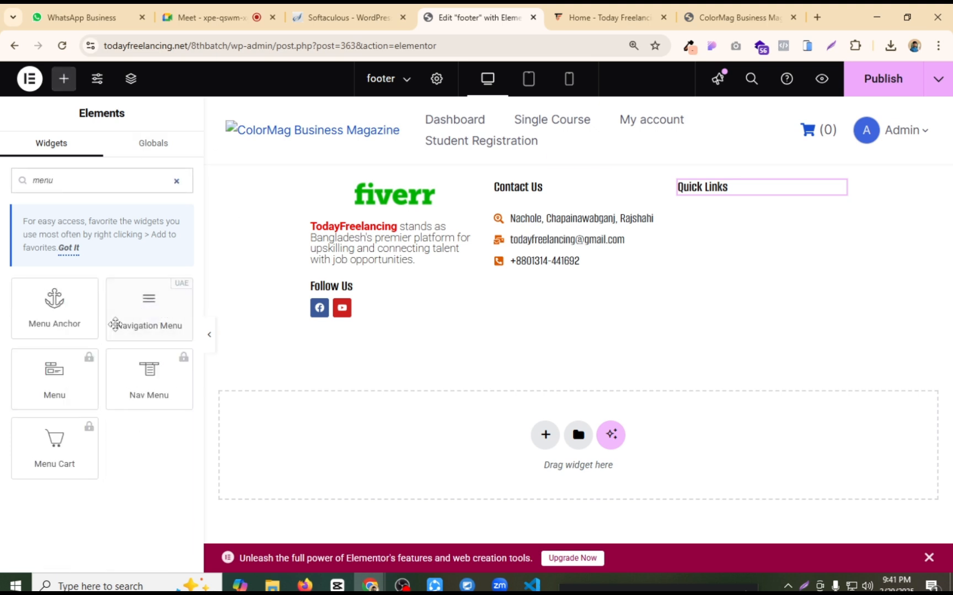
{"action": "left_click_drag", "start_coordinate": [150, 310], "coordinate": [745, 190]}
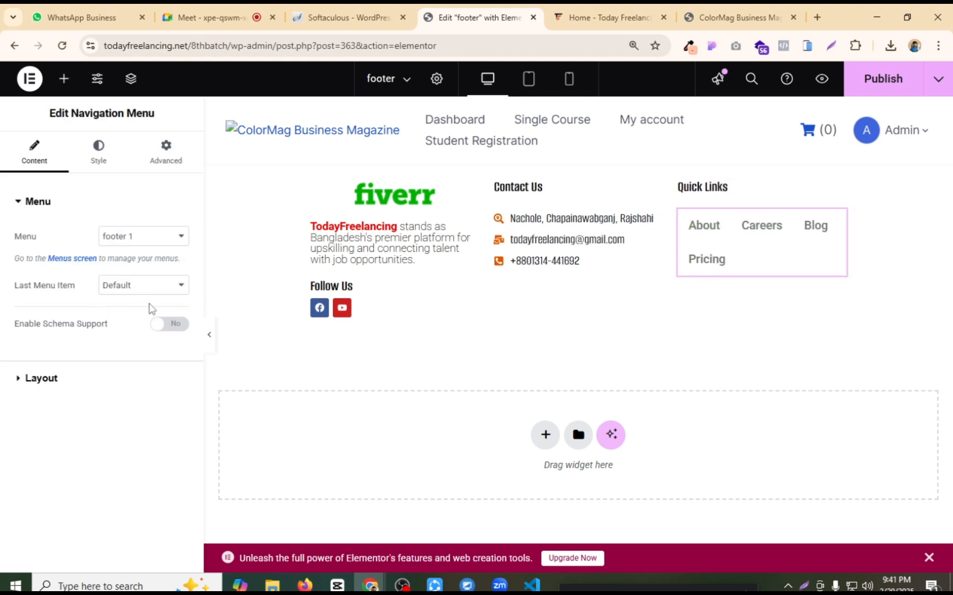
Step: Set the navigation menu's layout to Vertical
{"action": "left_click", "coordinate": [100, 161]}
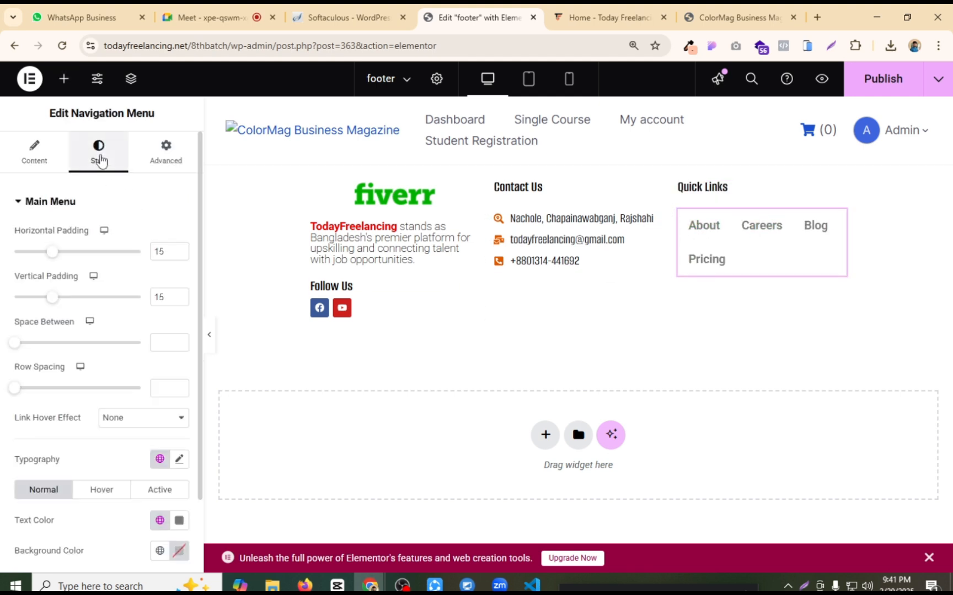
{"action": "left_click", "coordinate": [33, 152]}
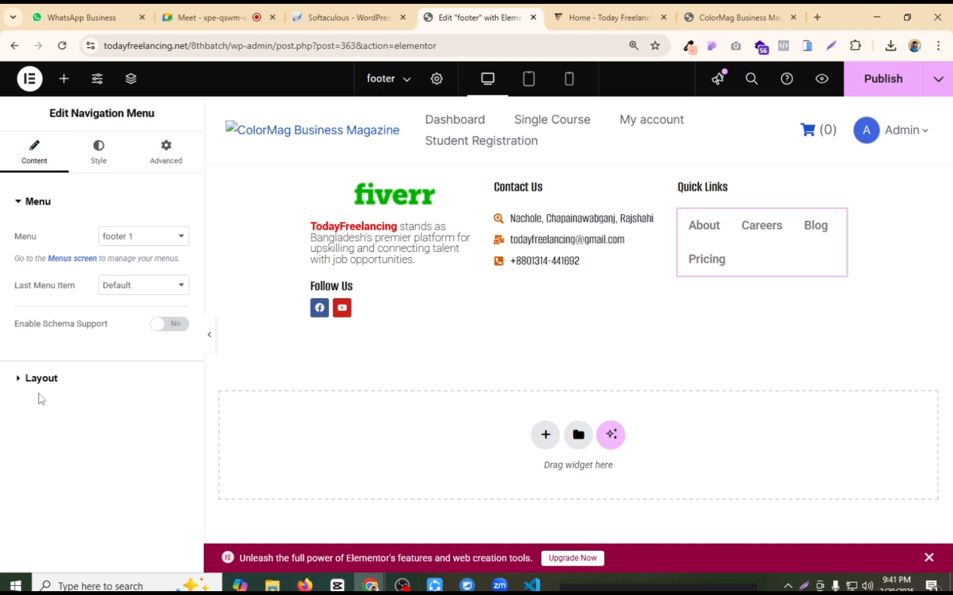
{"action": "left_click", "coordinate": [34, 379]}
{"action": "left_click", "coordinate": [144, 272]}
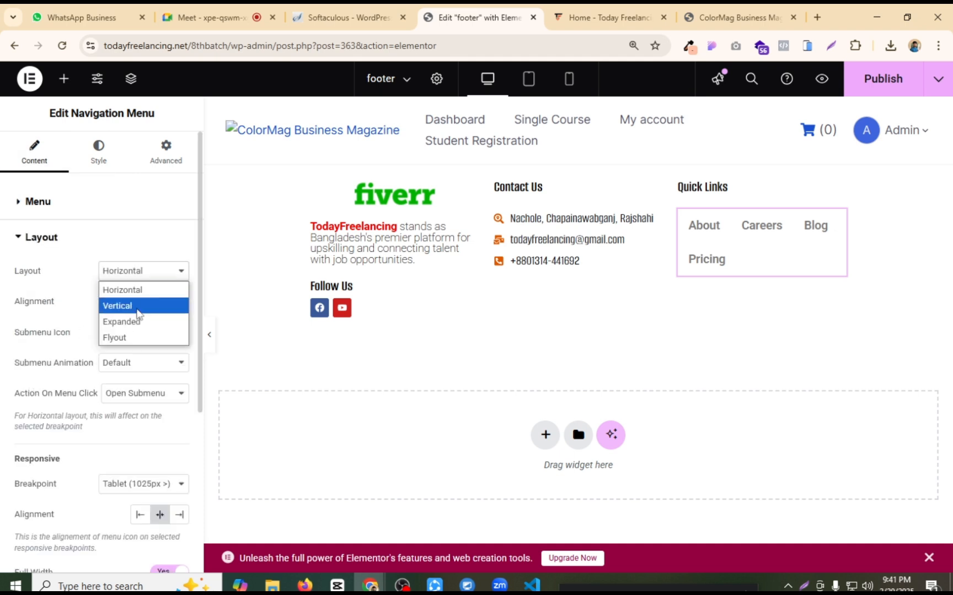
{"action": "left_click", "coordinate": [136, 307]}
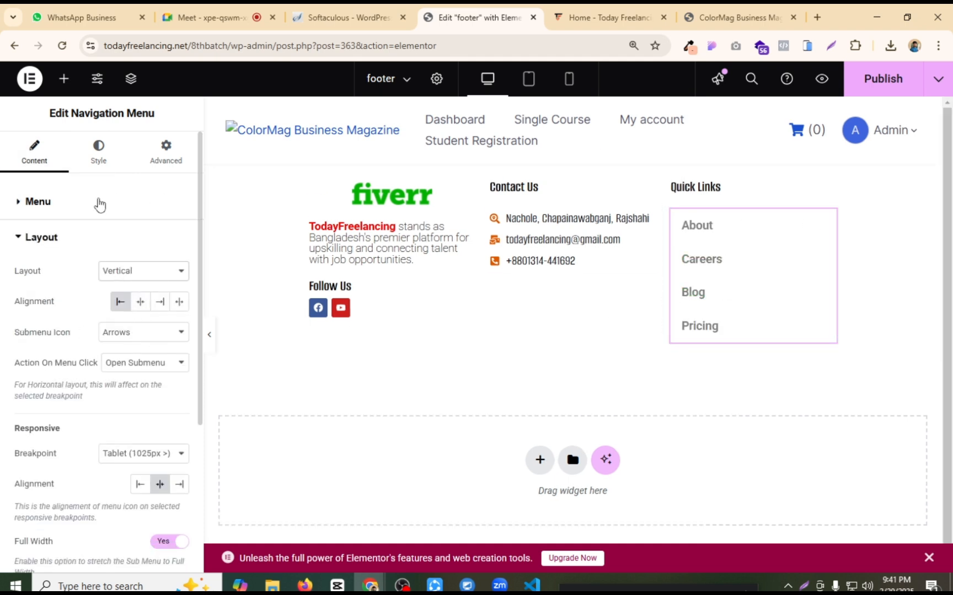
Step: Try the Primary menu as the Quick Links source, then assign the footer 3 menu instead
{"action": "left_click", "coordinate": [34, 202]}
{"action": "left_click", "coordinate": [160, 237]}
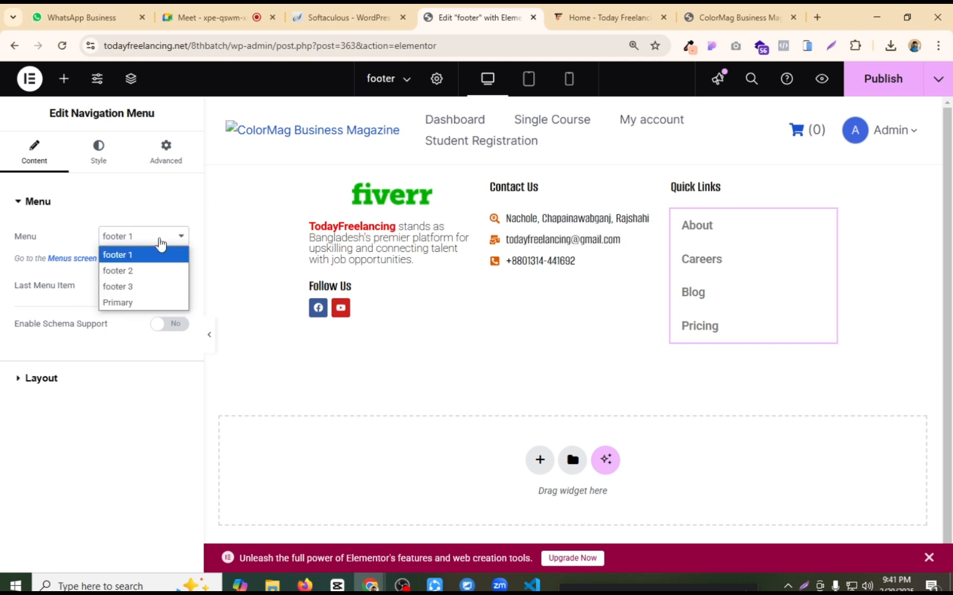
{"action": "left_click", "coordinate": [132, 303]}
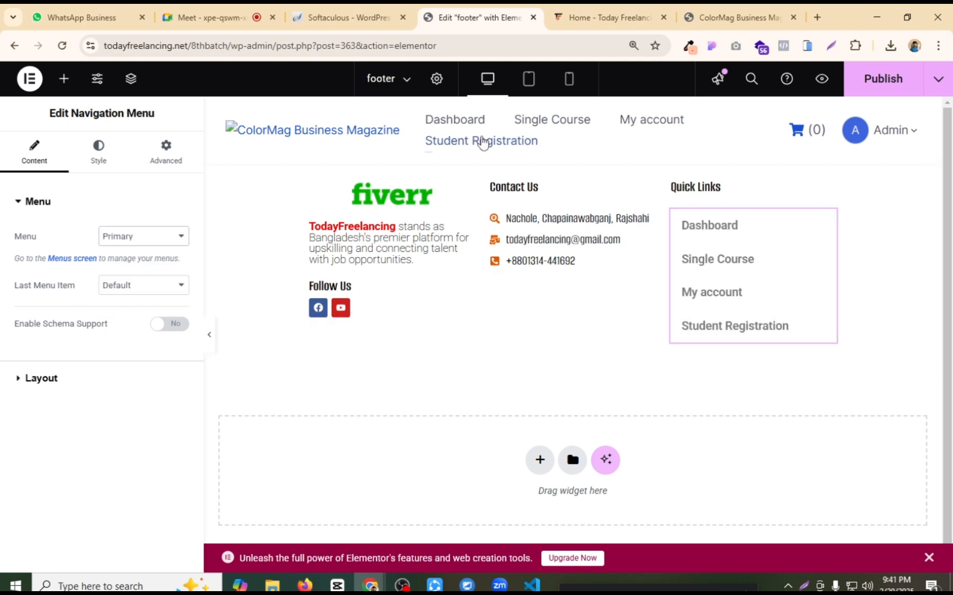
{"action": "left_click", "coordinate": [143, 242]}
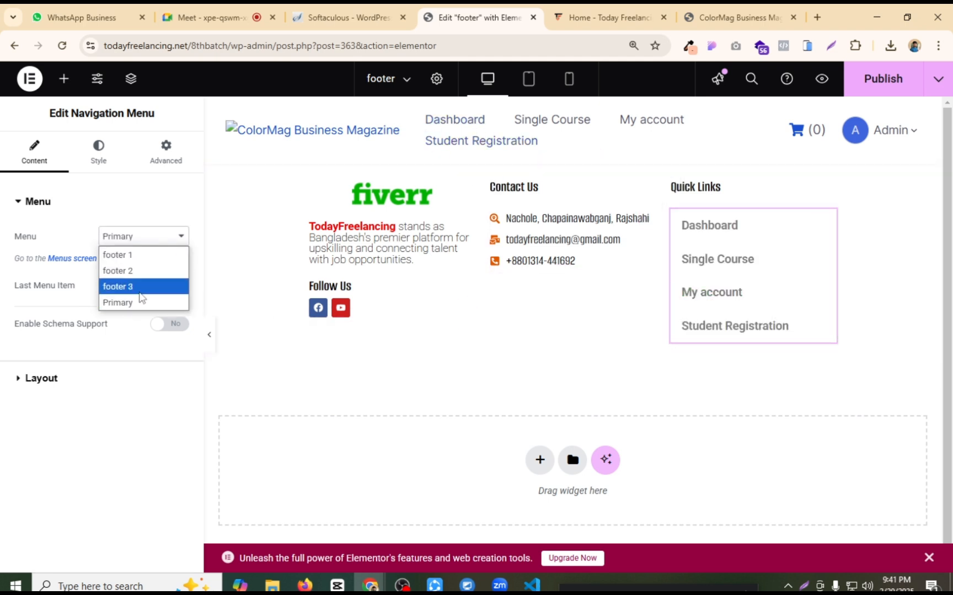
{"action": "left_click", "coordinate": [137, 291]}
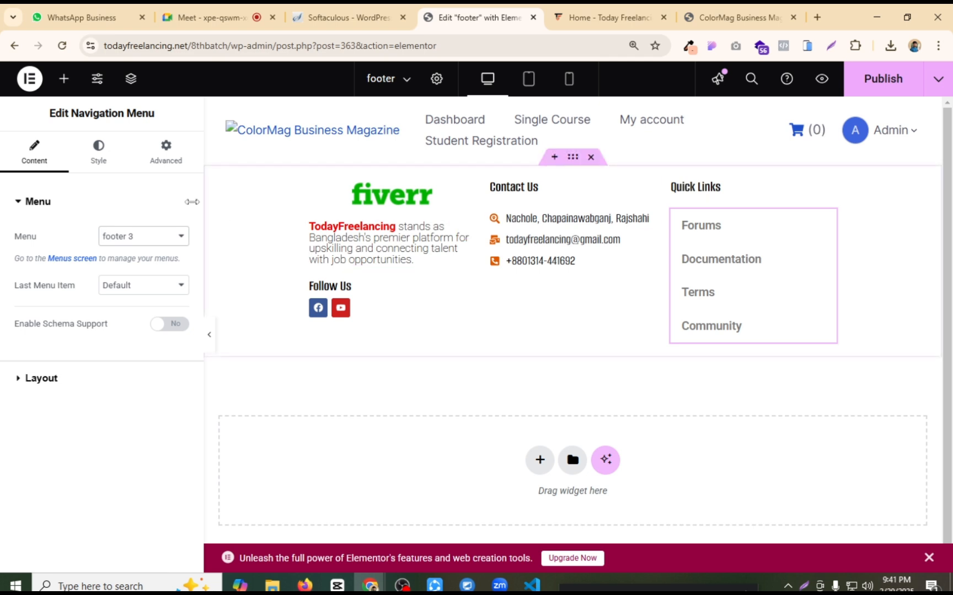
Step: Set the navigation menu's normal text color to red and publish the footer
{"action": "left_click", "coordinate": [97, 155]}
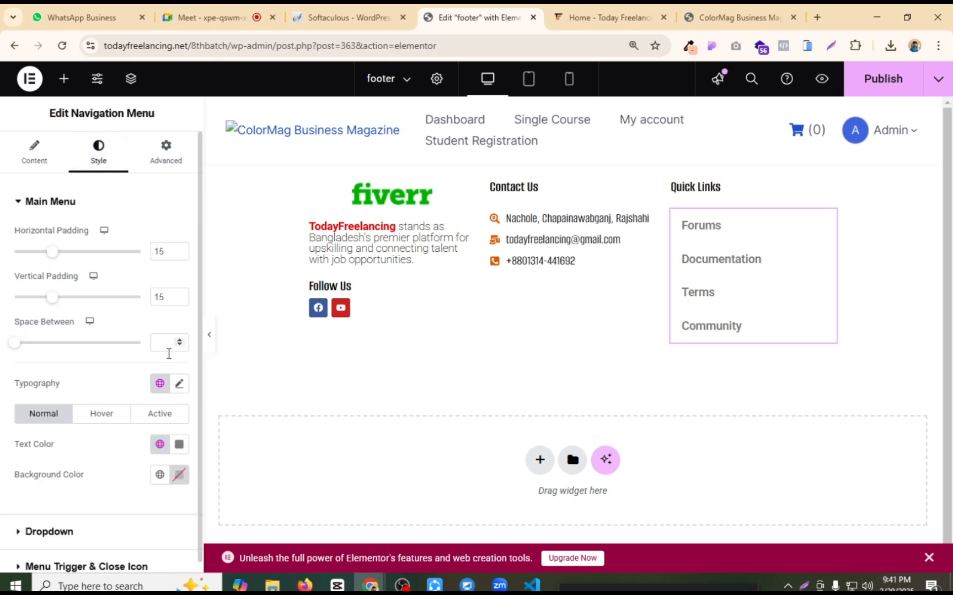
{"action": "left_click", "coordinate": [179, 445]}
{"action": "left_click", "coordinate": [310, 403]}
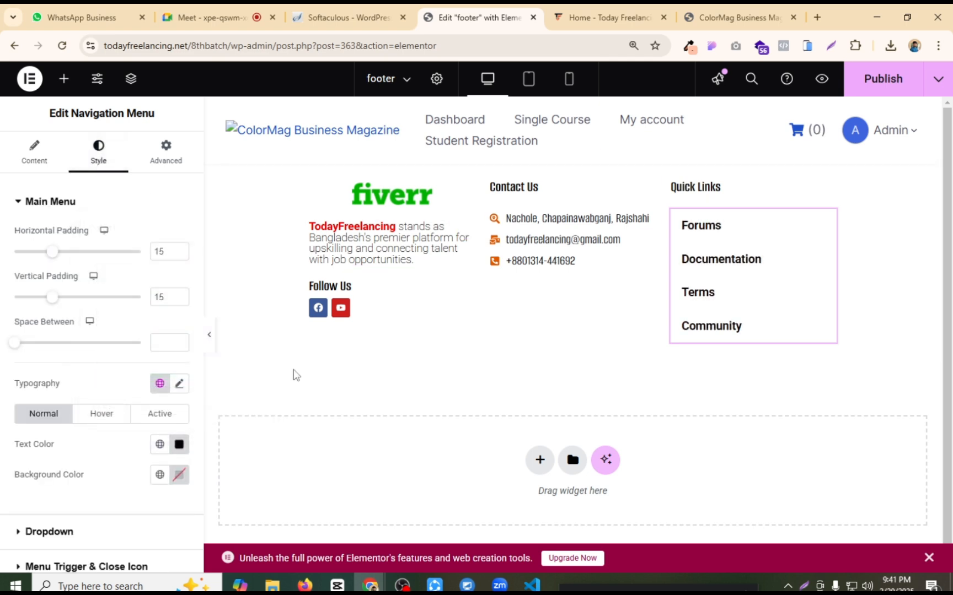
{"action": "left_click", "coordinate": [886, 88]}
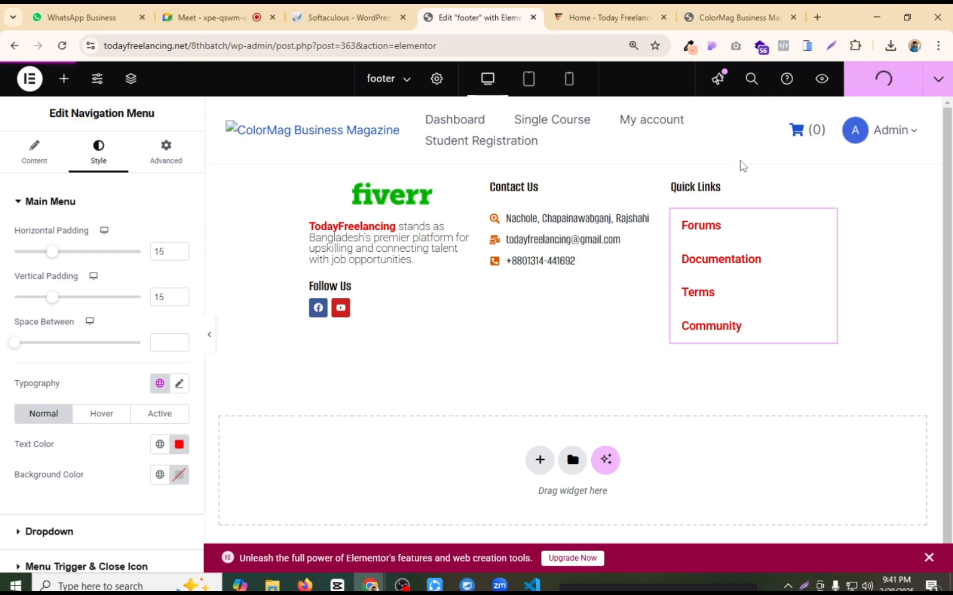
Step: Reload the 8thbatch home page, compare its footer with the Today Freelancing footer, and return to the footer editor
{"action": "left_click", "coordinate": [628, 17]}
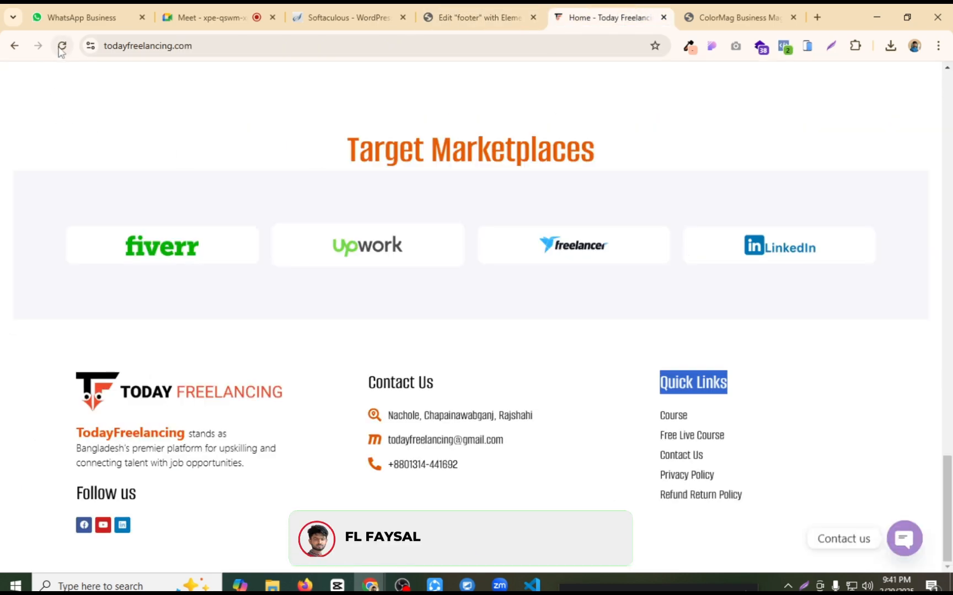
{"action": "left_click", "coordinate": [739, 17]}
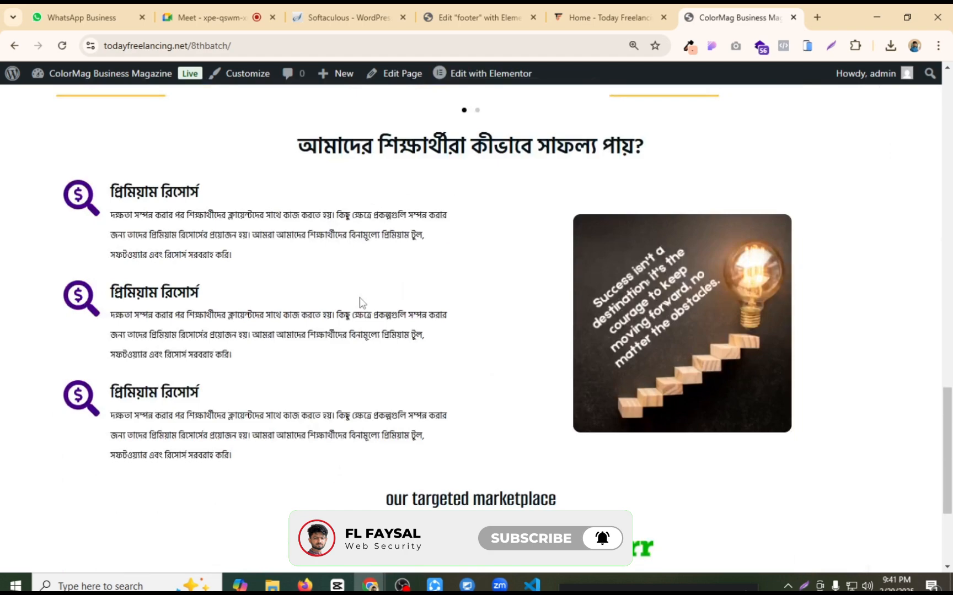
{"action": "scroll", "coordinate": [765, 193], "scroll_direction": "up", "scroll_amount": 20}
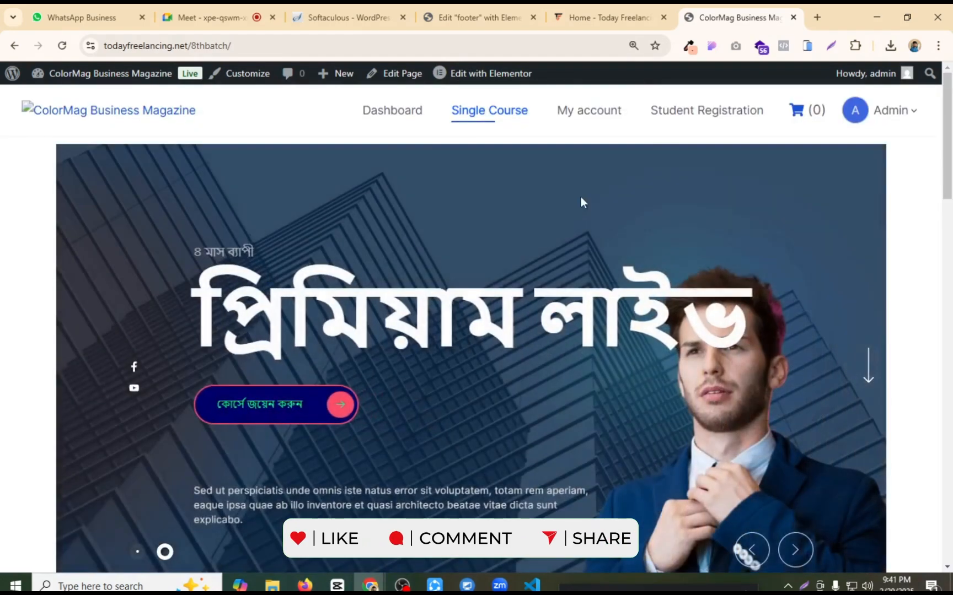
{"action": "left_click", "coordinate": [611, 17]}
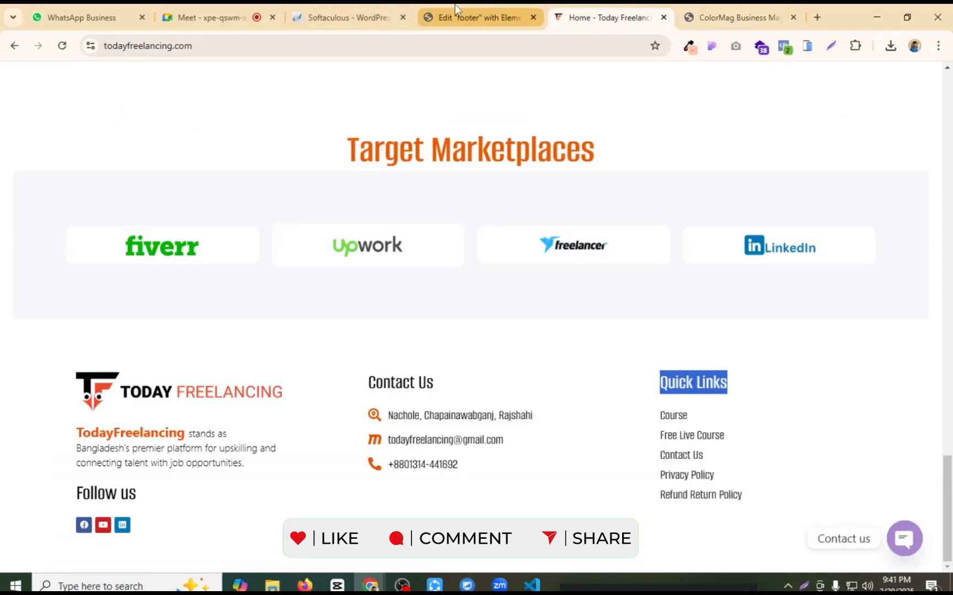
{"action": "left_click", "coordinate": [468, 17]}
{"action": "left_click", "coordinate": [585, 14]}
{"action": "left_click", "coordinate": [733, 17]}
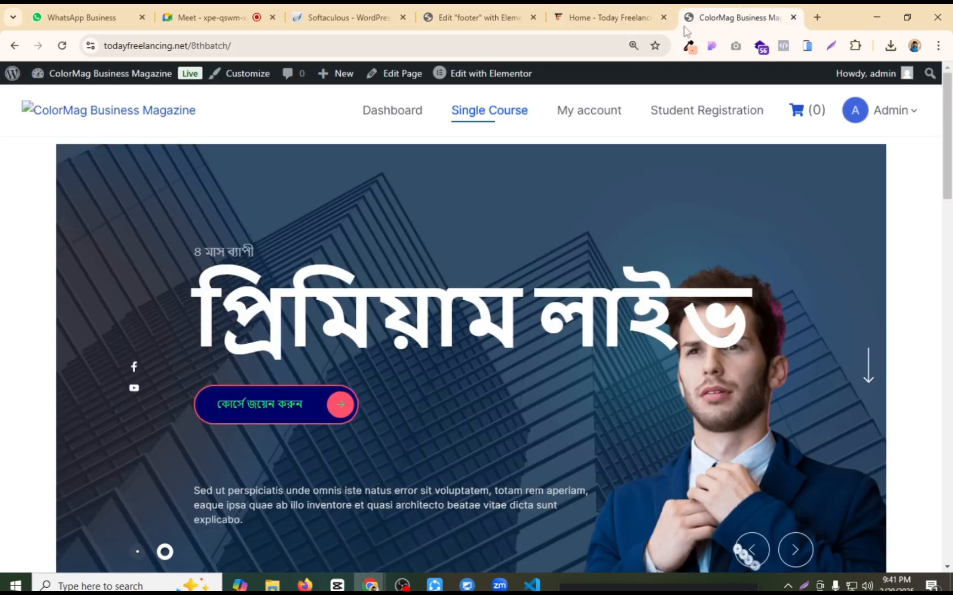
{"action": "left_click", "coordinate": [61, 46]}
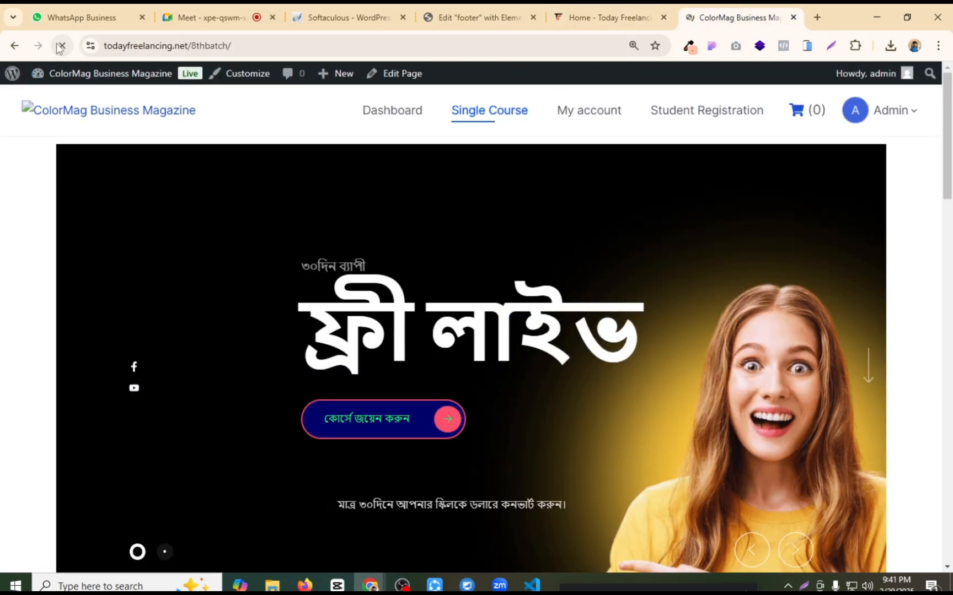
{"action": "scroll", "coordinate": [248, 212], "scroll_direction": "down", "scroll_amount": 12}
{"action": "scroll", "coordinate": [427, 370], "scroll_direction": "down", "scroll_amount": 10}
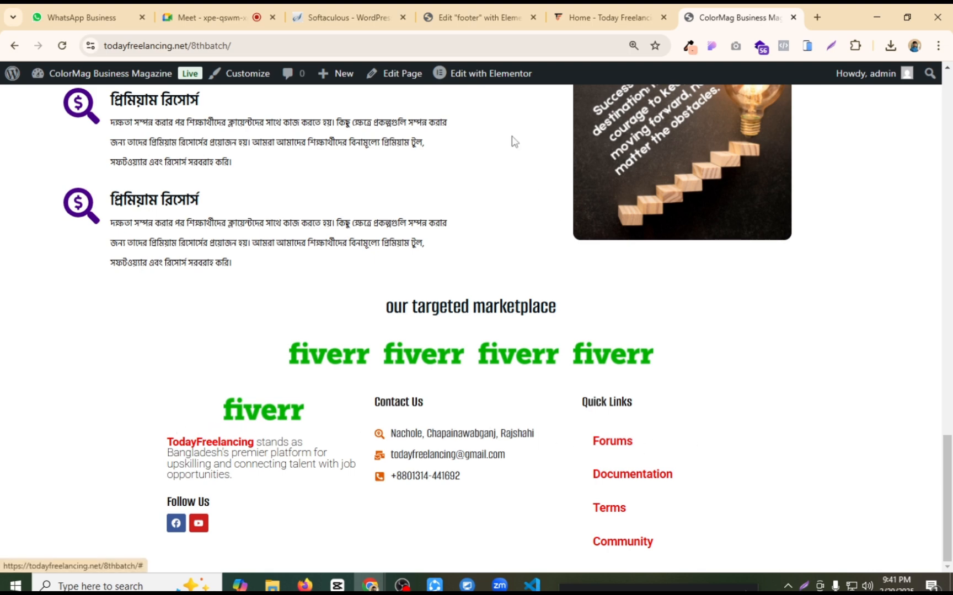
{"action": "left_click", "coordinate": [584, 18]}
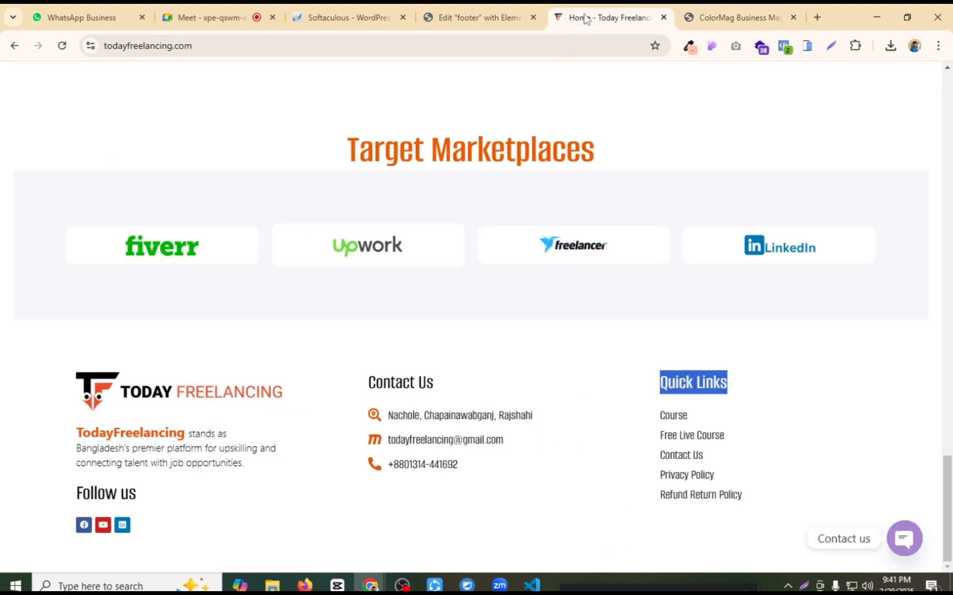
{"action": "left_click", "coordinate": [479, 5]}
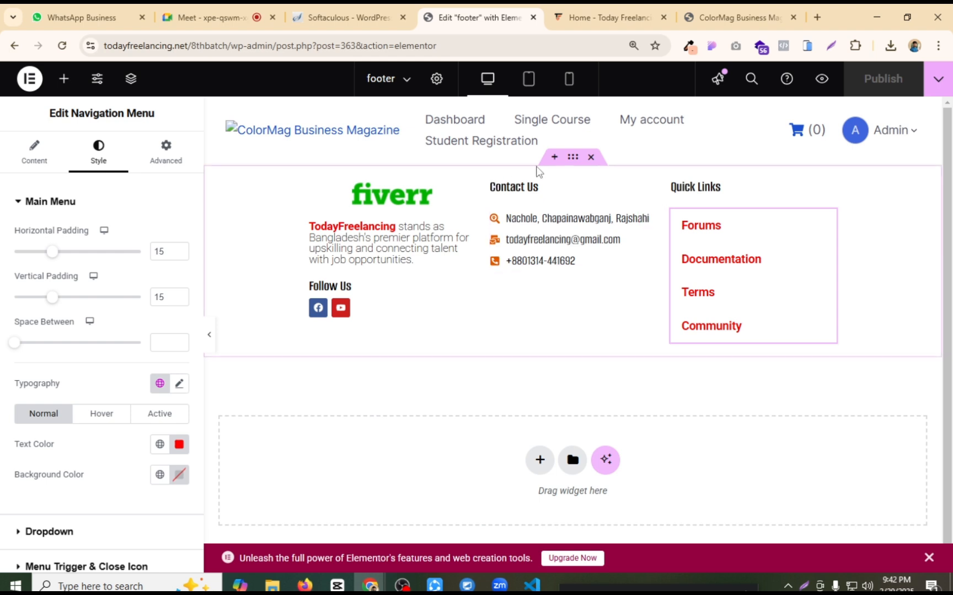
Step: Set the column gap of the footer's outer container to 20 px
{"action": "left_click", "coordinate": [573, 165]}
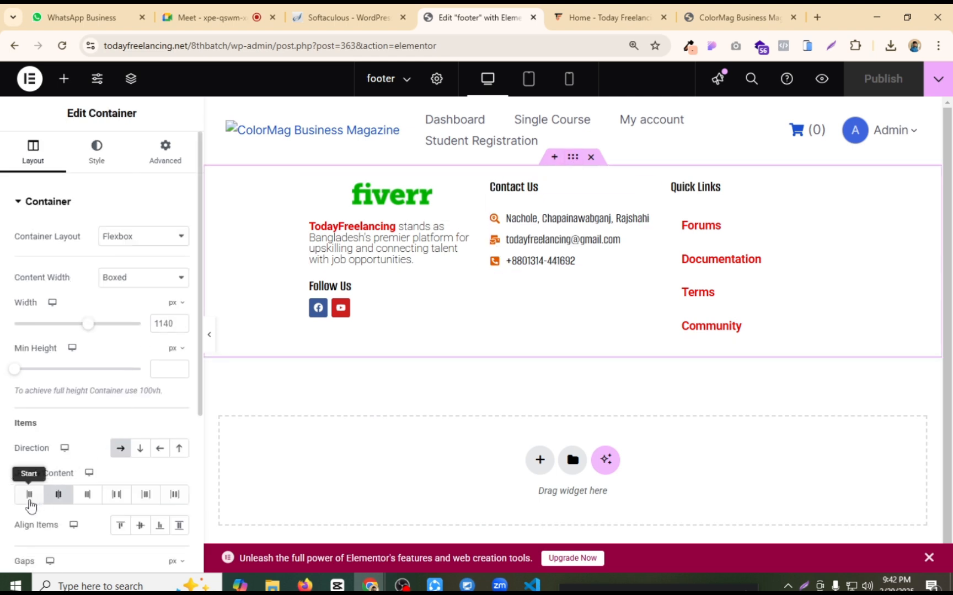
{"action": "scroll", "coordinate": [85, 480], "scroll_direction": "down", "scroll_amount": 1}
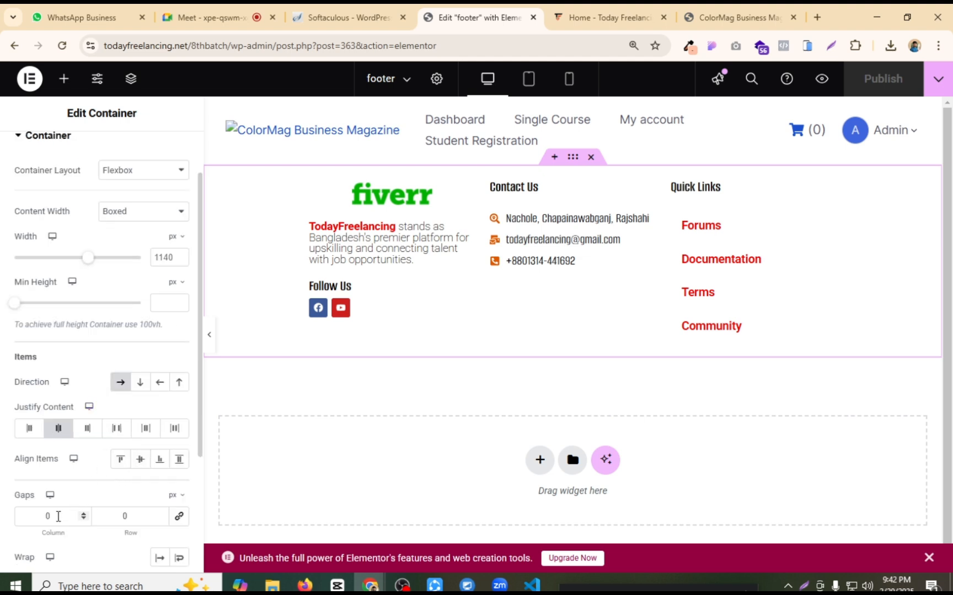
{"action": "type", "text": "20"}
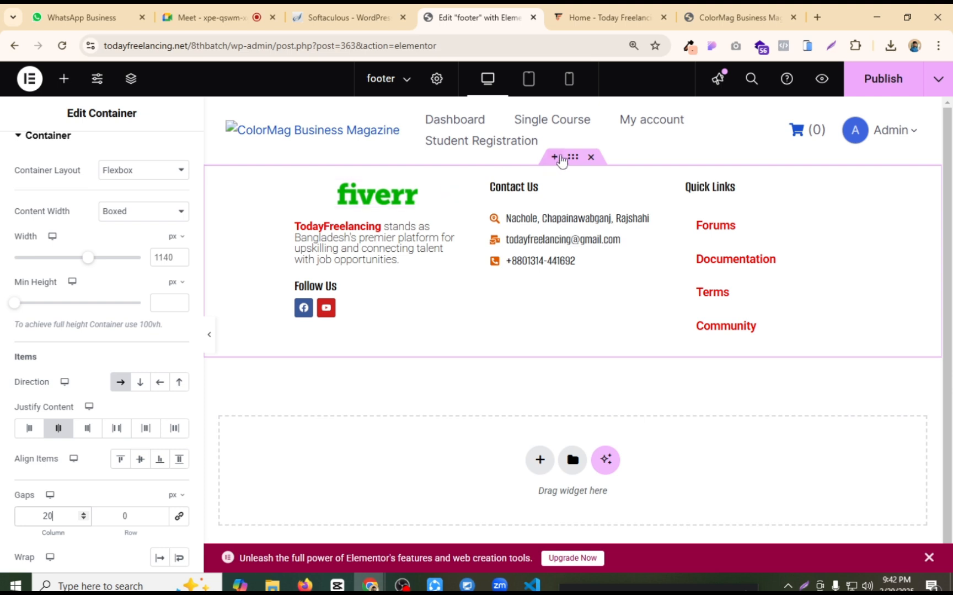
{"action": "scroll", "coordinate": [141, 192], "scroll_direction": "up", "scroll_amount": 1}
{"action": "left_click", "coordinate": [164, 150]}
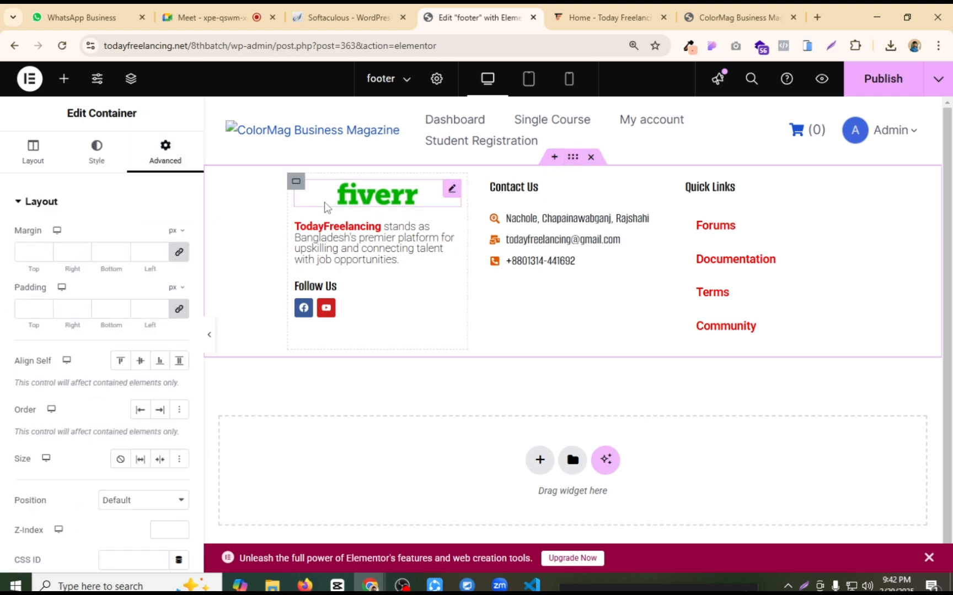
Step: Set the widths of the logo column and the Contact Us column to 33% each
{"action": "left_click", "coordinate": [296, 182]}
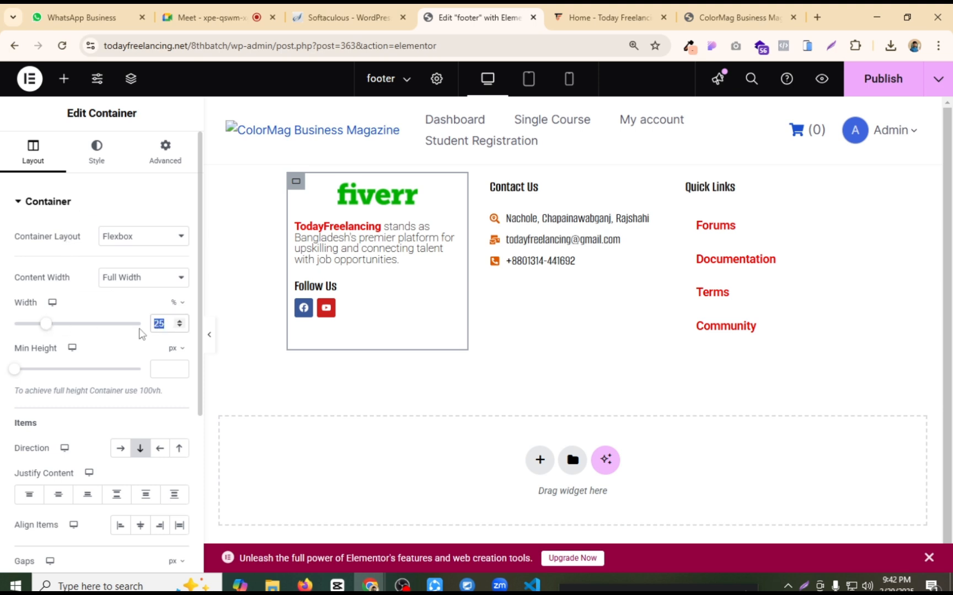
{"action": "type", "text": "33"}
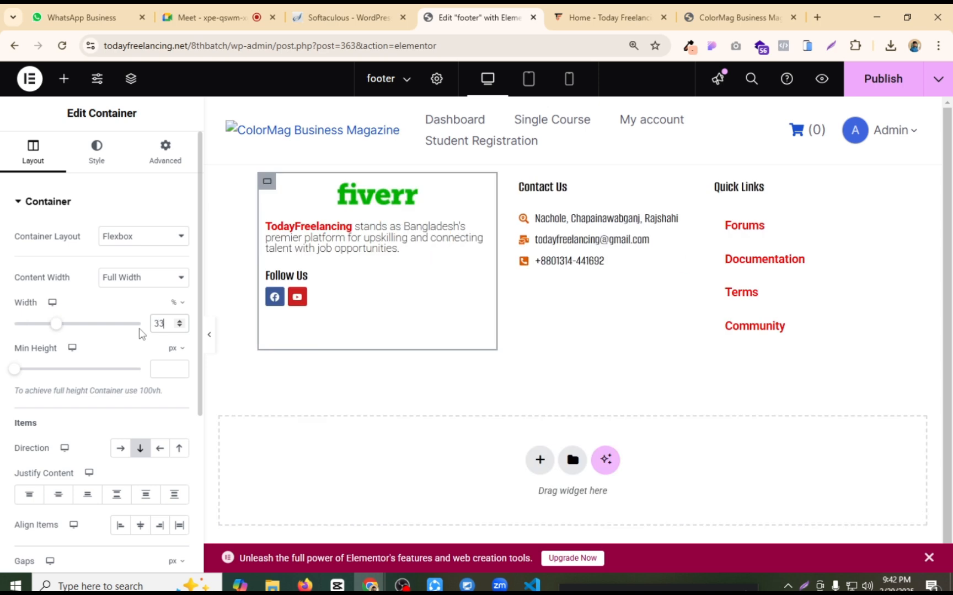
{"action": "left_click", "coordinate": [521, 182]}
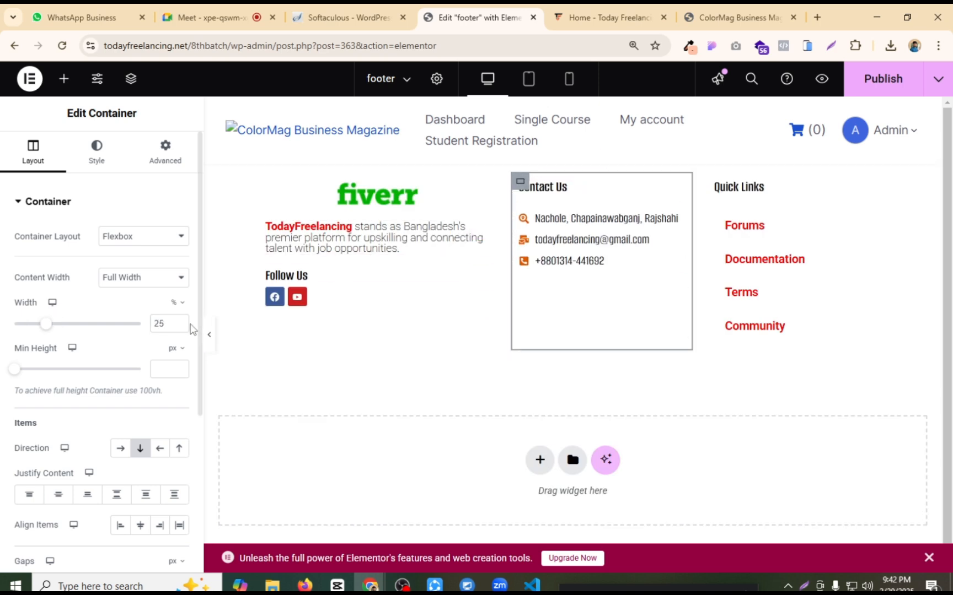
{"action": "left_click_drag", "start_coordinate": [173, 324], "coordinate": [145, 325]}
{"action": "type", "text": "33"}
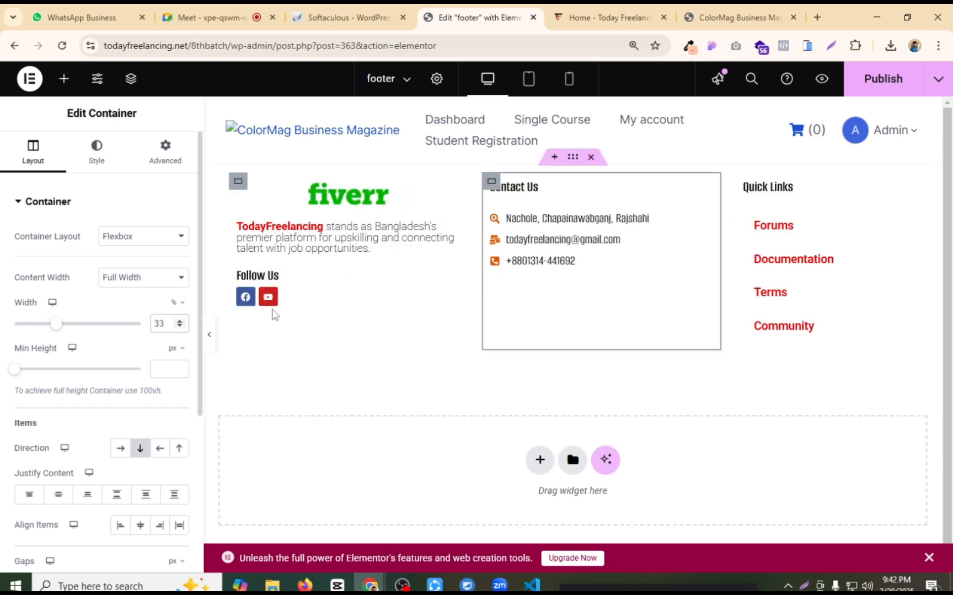
Step: Set the width of the Quick Links column to 33% and publish the footer
{"action": "left_click", "coordinate": [739, 190]}
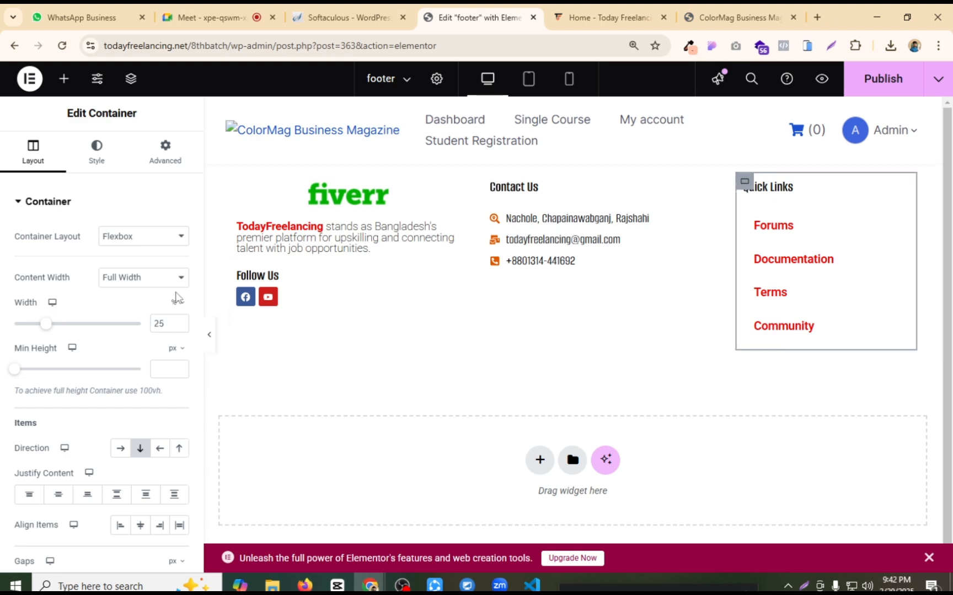
{"action": "type", "text": "300"}
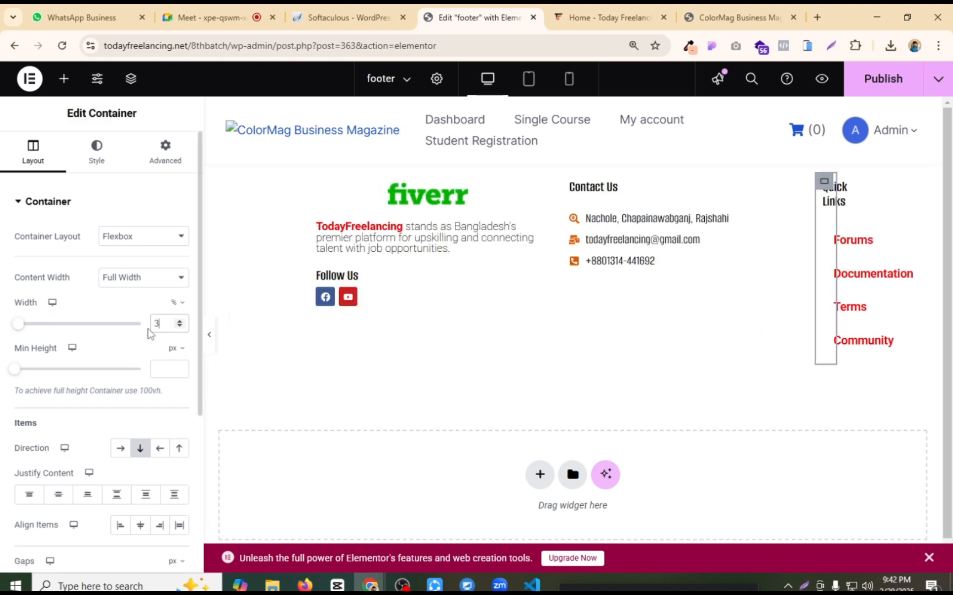
{"action": "key", "text": "BackSpace"}
{"action": "key", "text": "BackSpace"}
{"action": "key", "text": "BackSpace"}
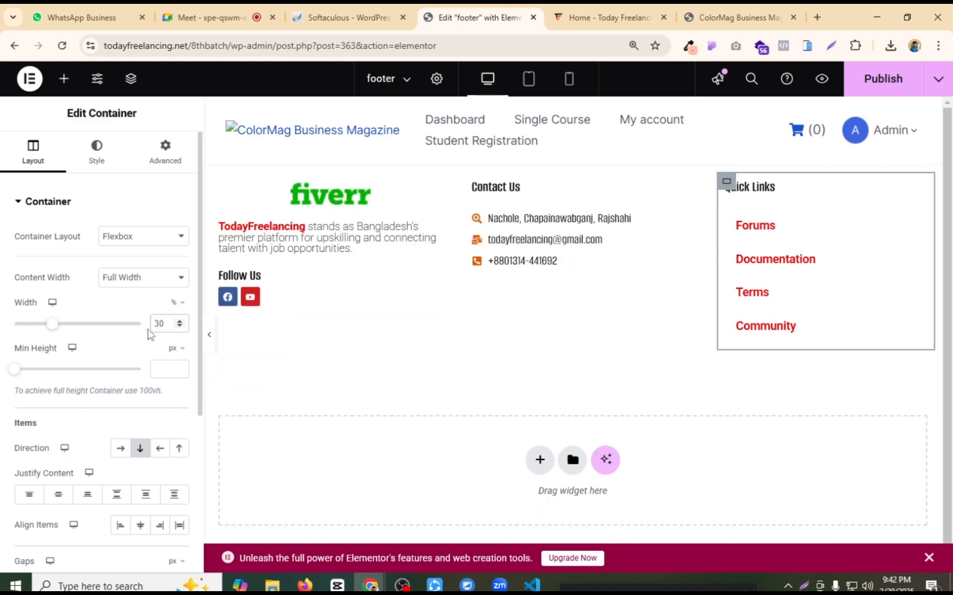
{"action": "type", "text": "33"}
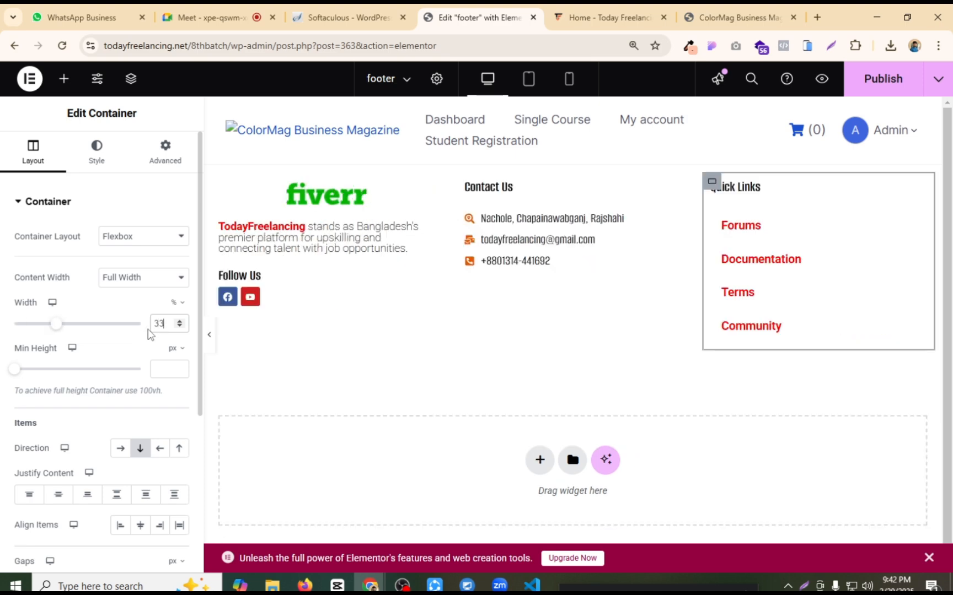
{"action": "left_click", "coordinate": [877, 82]}
Step: Reload the 8thbatch home page and compare its footer with the Today Freelancing footer
{"action": "left_click", "coordinate": [630, 7]}
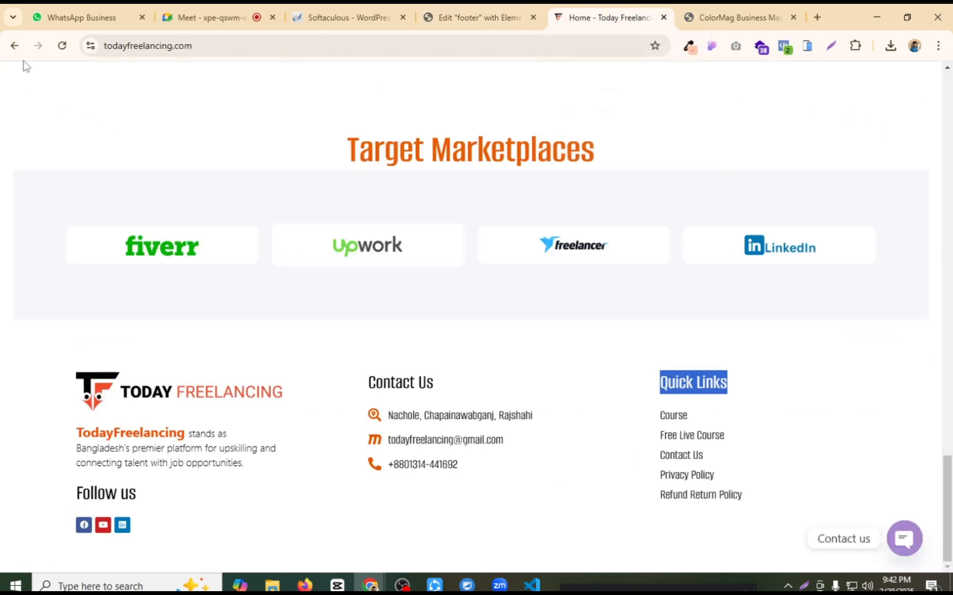
{"action": "left_click", "coordinate": [739, 17]}
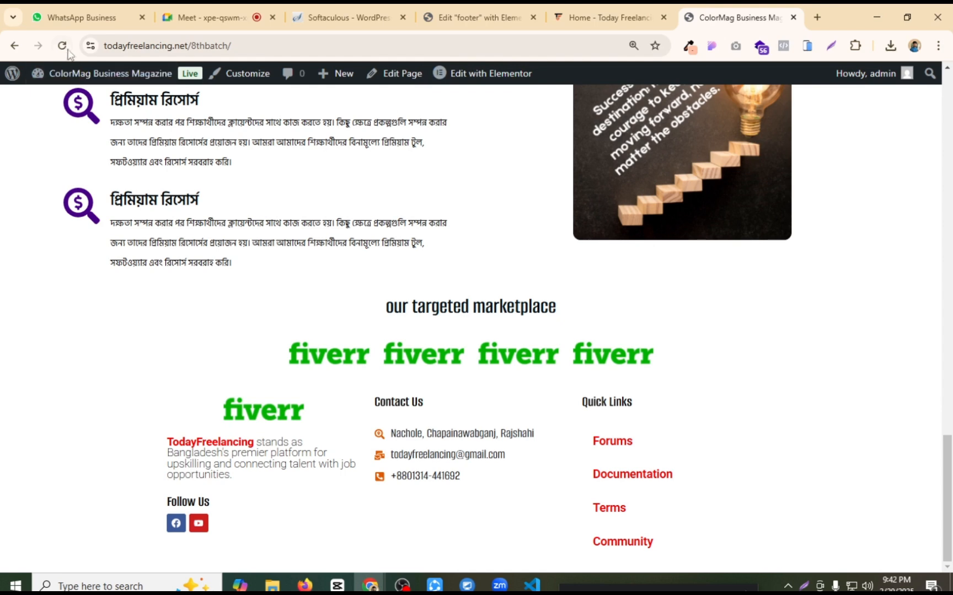
{"action": "key", "text": "F5"}
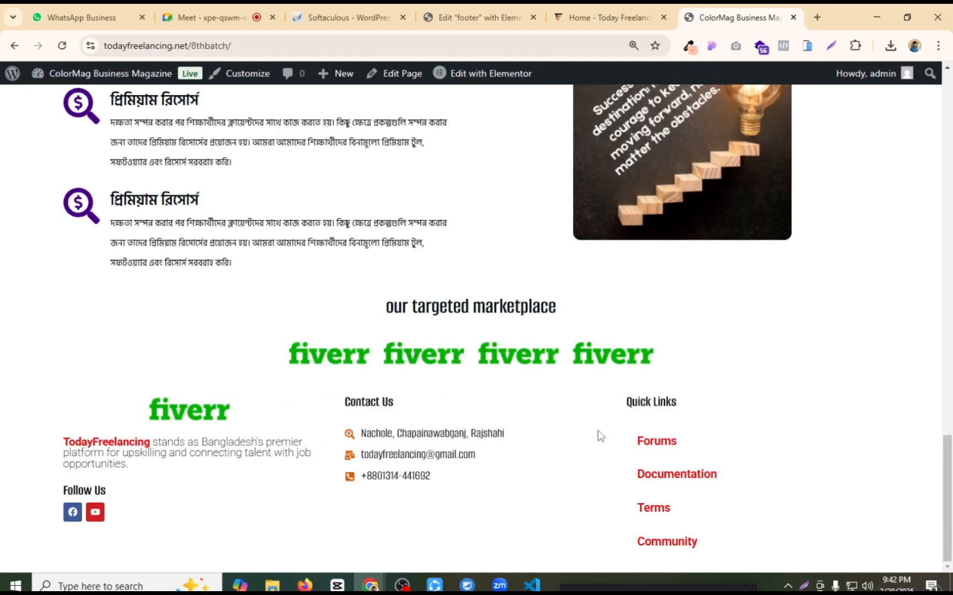
{"action": "left_click", "coordinate": [605, 7]}
Step: Return to the footer editor and clear the centered content justification of the footer's outer container
{"action": "left_click", "coordinate": [469, 17]}
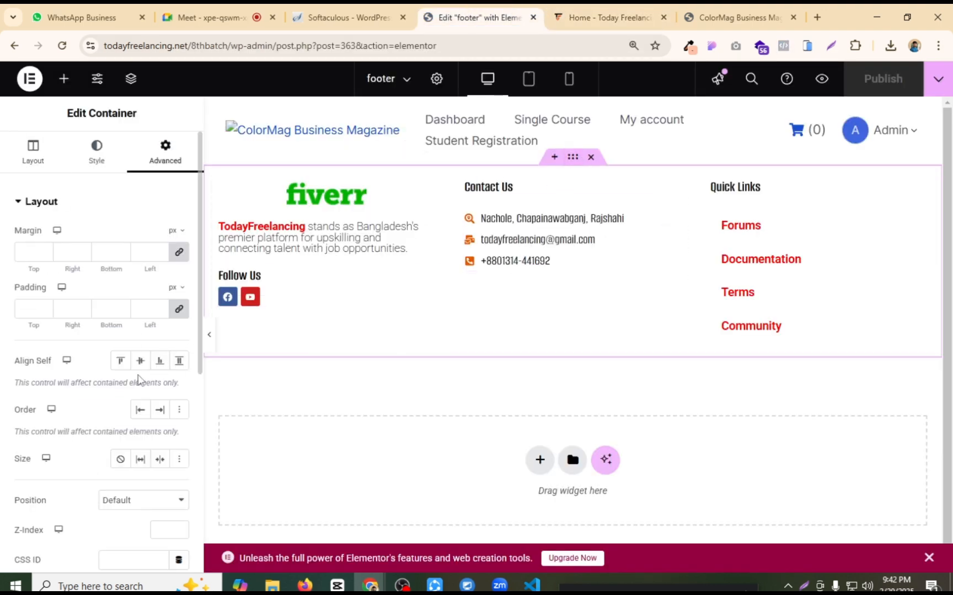
{"action": "left_click", "coordinate": [44, 157]}
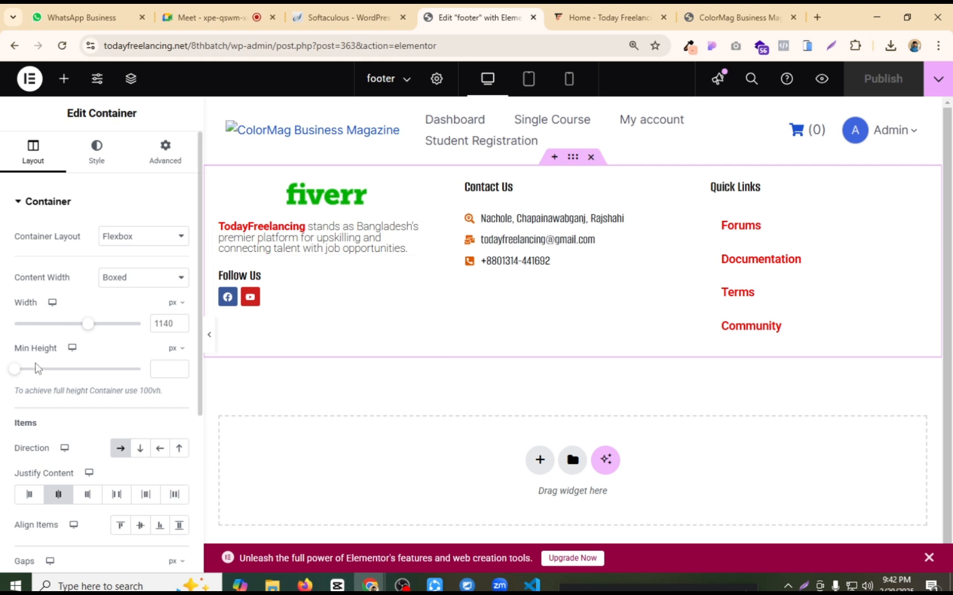
{"action": "left_click", "coordinate": [58, 494]}
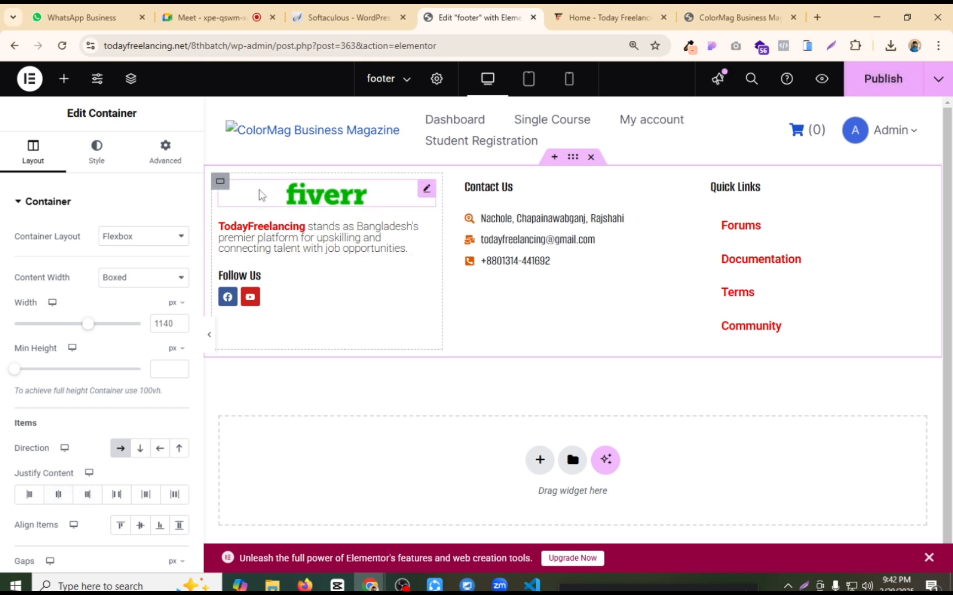
Step: Align the footer's logo image to the left of its column and publish the footer
{"action": "left_click", "coordinate": [425, 192]}
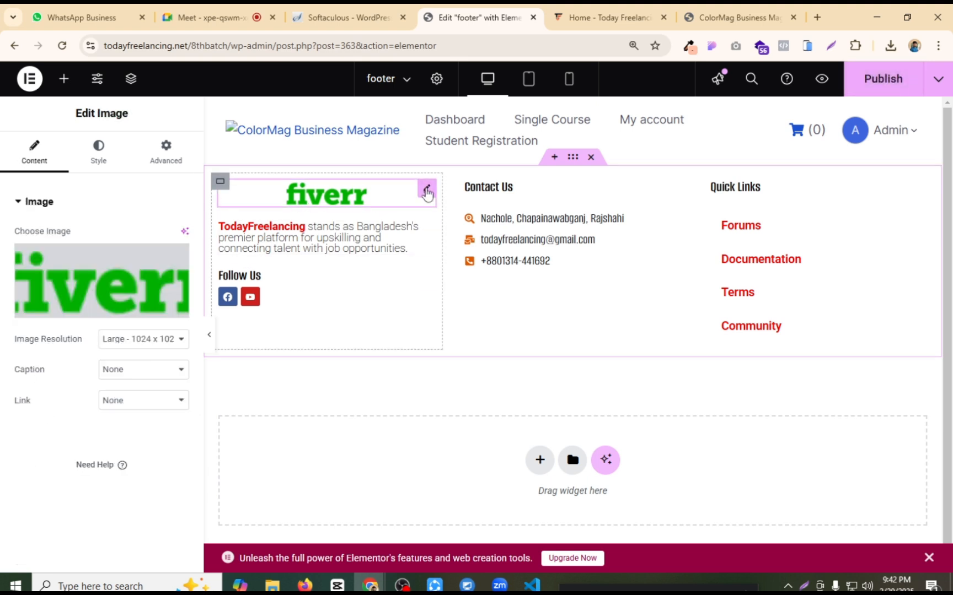
{"action": "left_click", "coordinate": [109, 158]}
{"action": "left_click", "coordinate": [140, 236]}
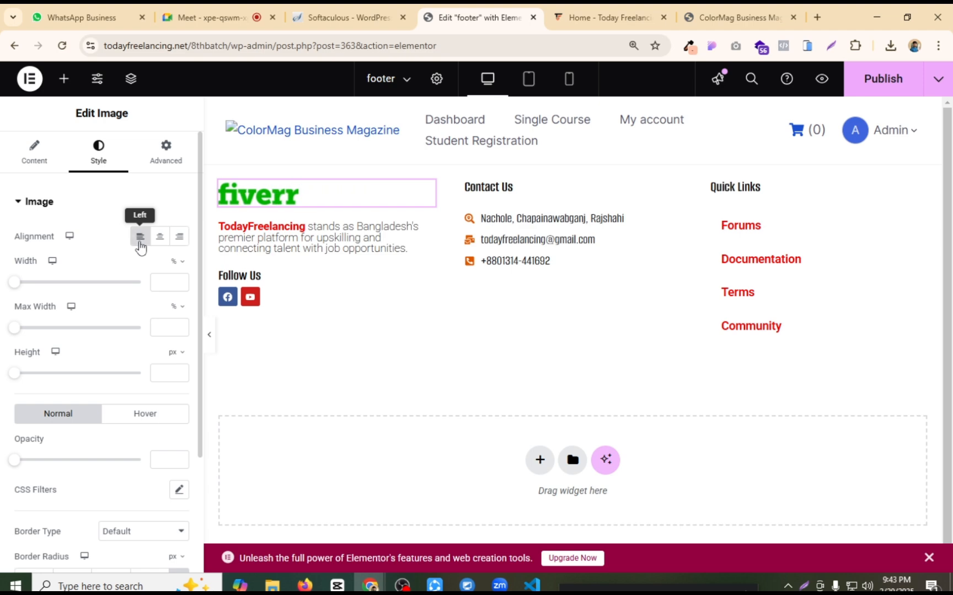
{"action": "left_click", "coordinate": [882, 80]}
Step: Reload the 8thbatch home page and review it from the footer up to the header
{"action": "left_click", "coordinate": [612, 17]}
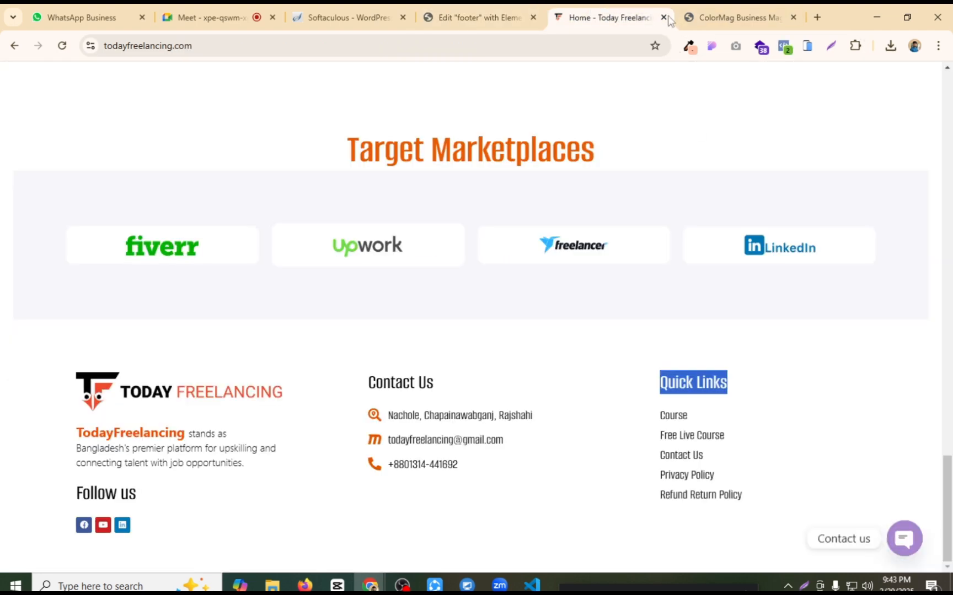
{"action": "left_click", "coordinate": [733, 17]}
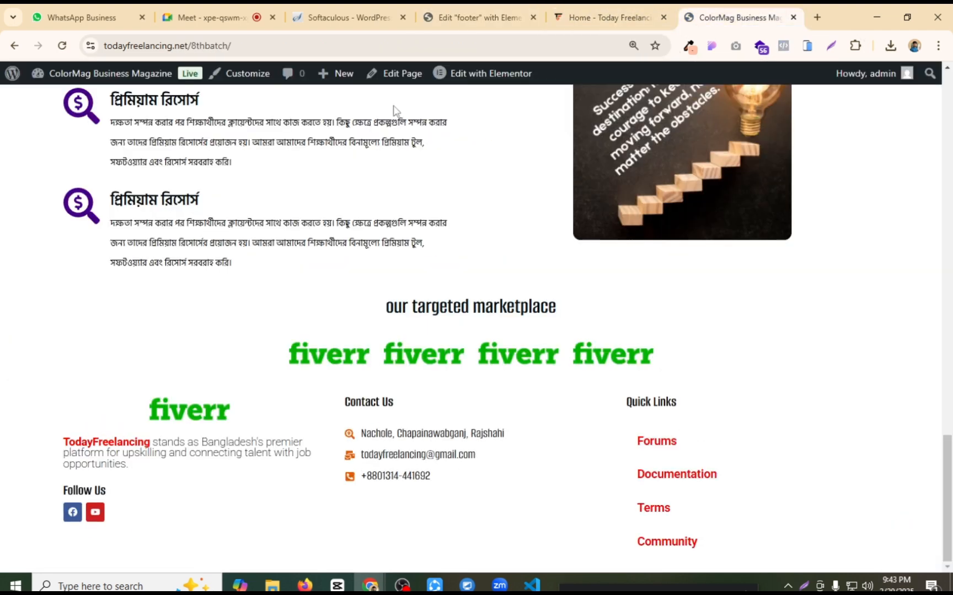
{"action": "left_click", "coordinate": [62, 45]}
{"action": "scroll", "coordinate": [308, 364], "scroll_direction": "up", "scroll_amount": 15}
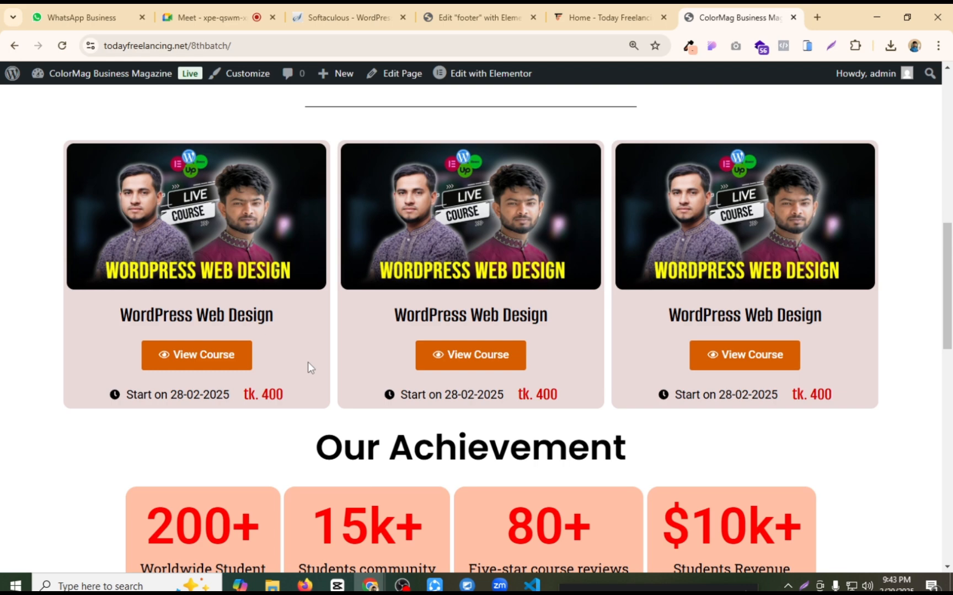
{"action": "scroll", "coordinate": [542, 431], "scroll_direction": "up", "scroll_amount": 10}
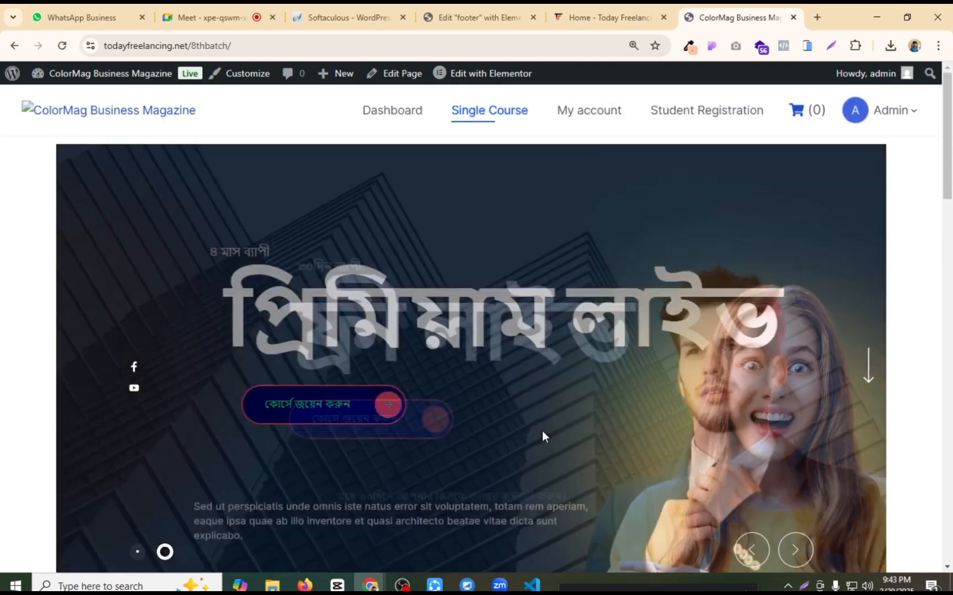